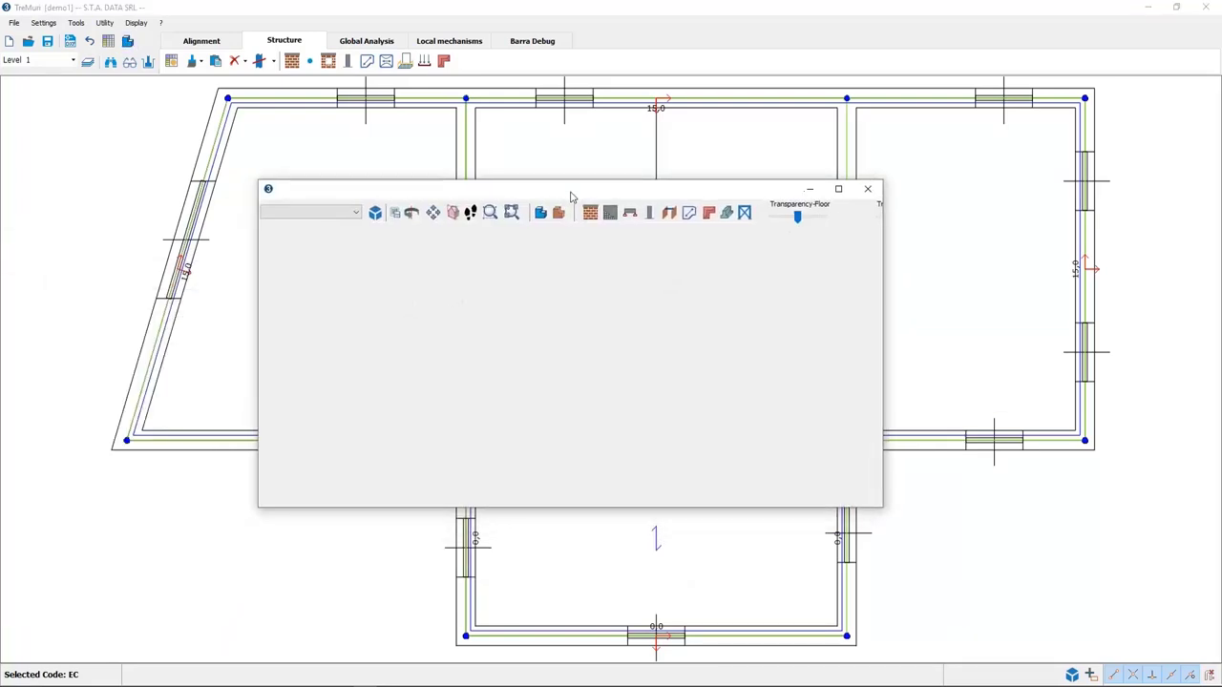
- Delete the floor of the small projecting room on Level 2
mouse_move(646, 310)
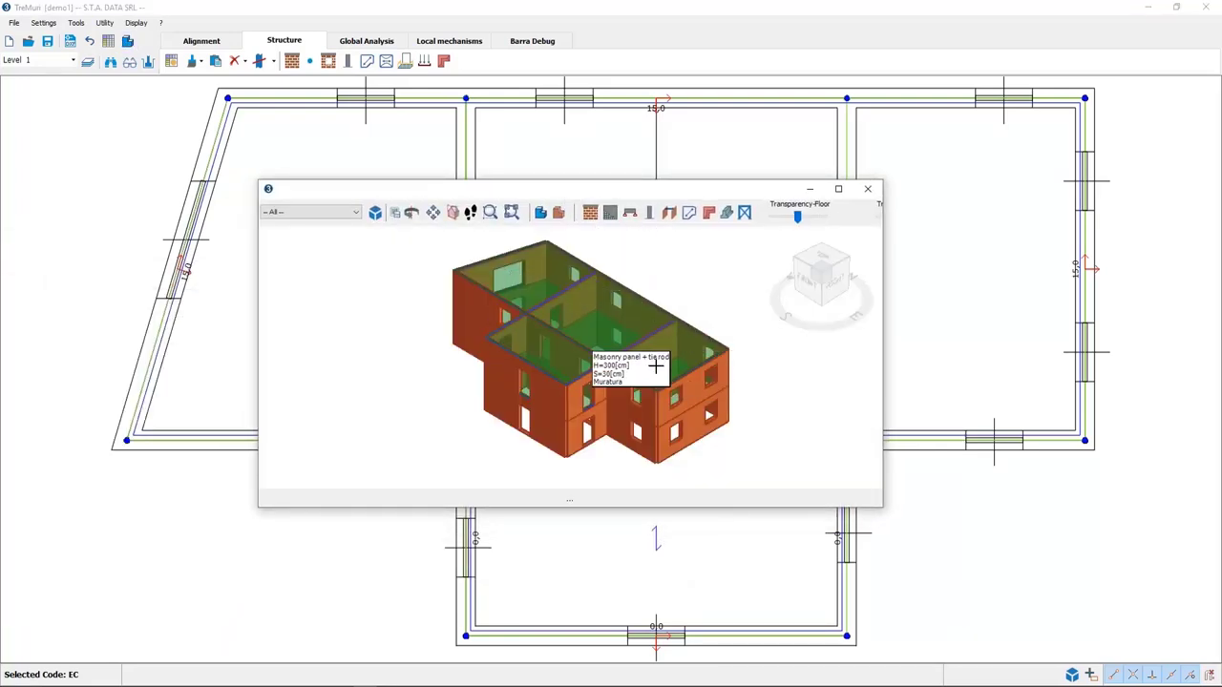
left_click(867, 188)
left_click(72, 60)
left_click(29, 81)
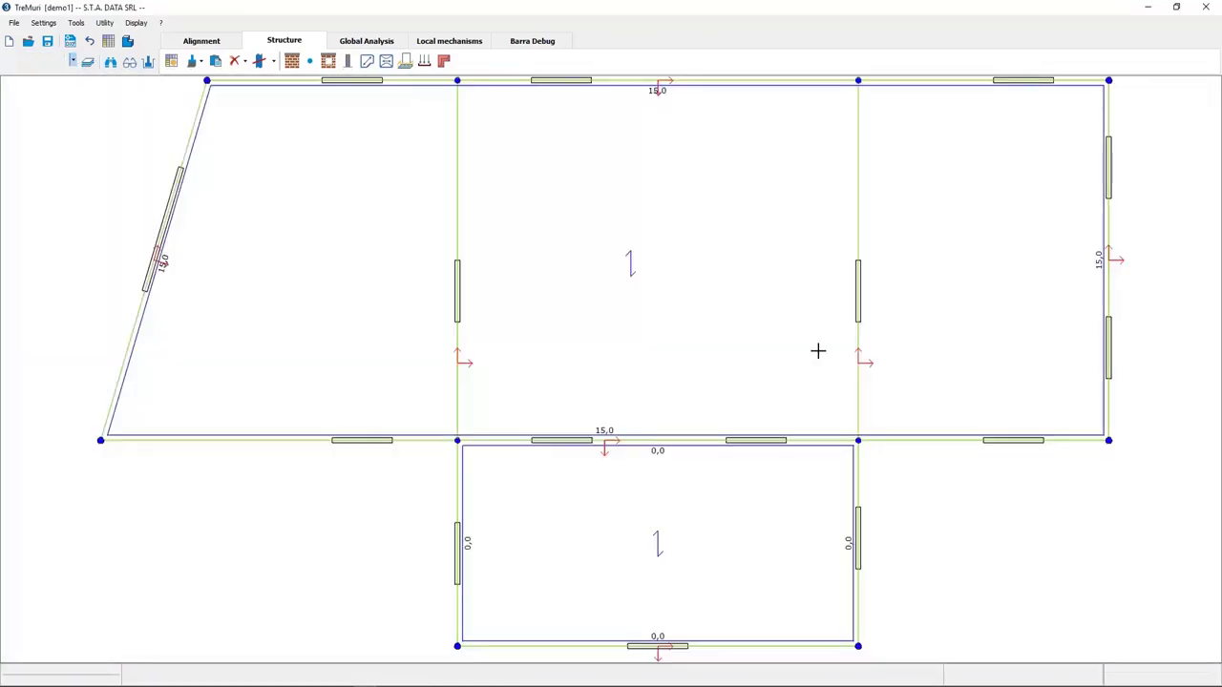
left_click(668, 532)
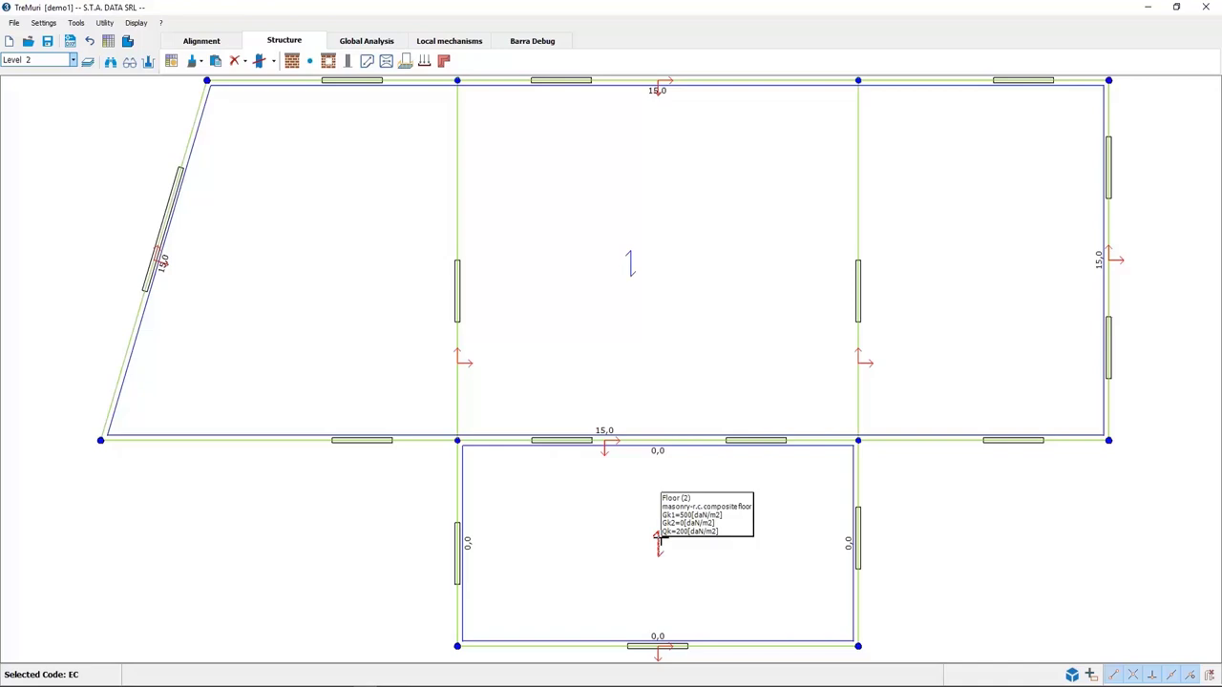
right_click(660, 537)
left_click(693, 561)
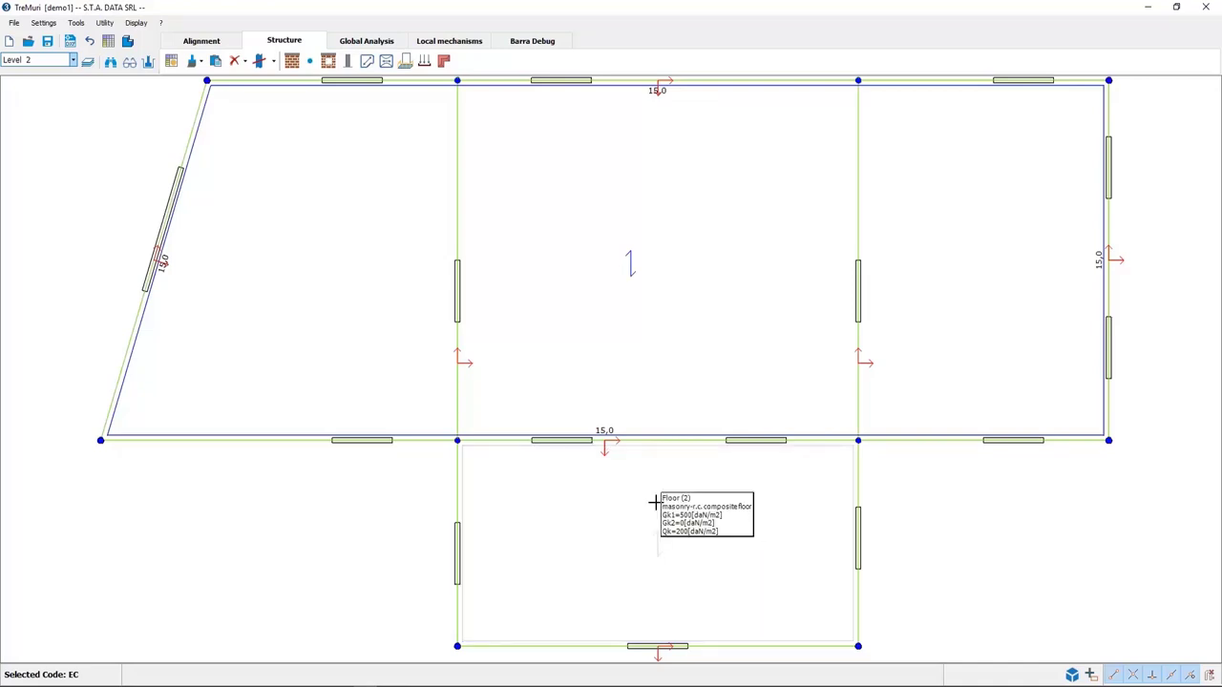
- Delete the three openings in the outer walls of the projecting room on Level 2
left_click(245, 62)
left_click(261, 77)
left_click_drag(860, 644, 468, 508)
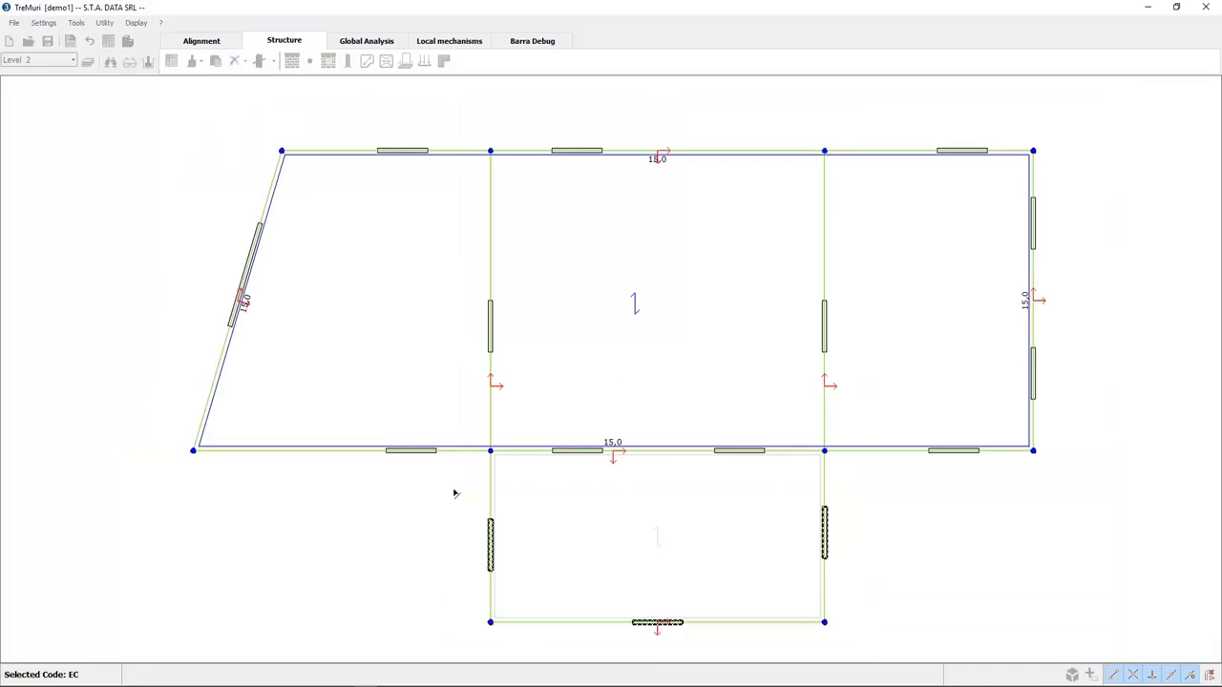
right_click(488, 404)
left_click(497, 454)
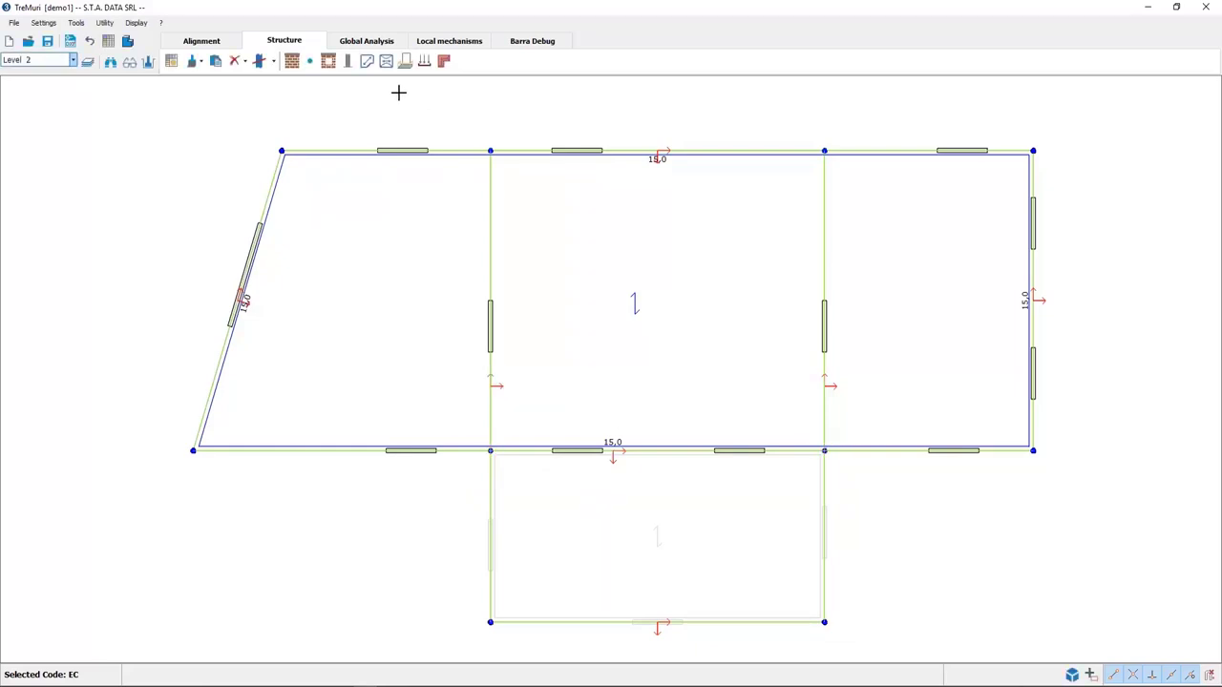
- Set the projecting room's three outer walls on Level 2 to No definition and check the result in the 3D view
left_click(293, 62)
left_click_drag(859, 650, 420, 548)
right_click(451, 523)
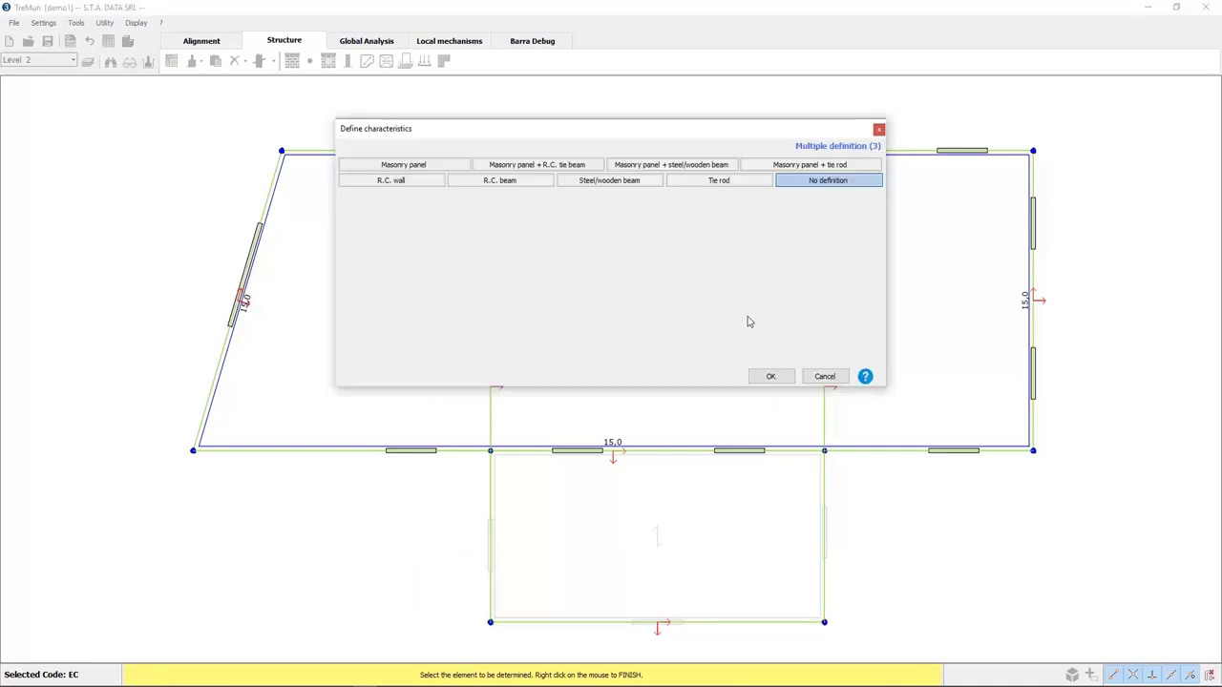
left_click(769, 376)
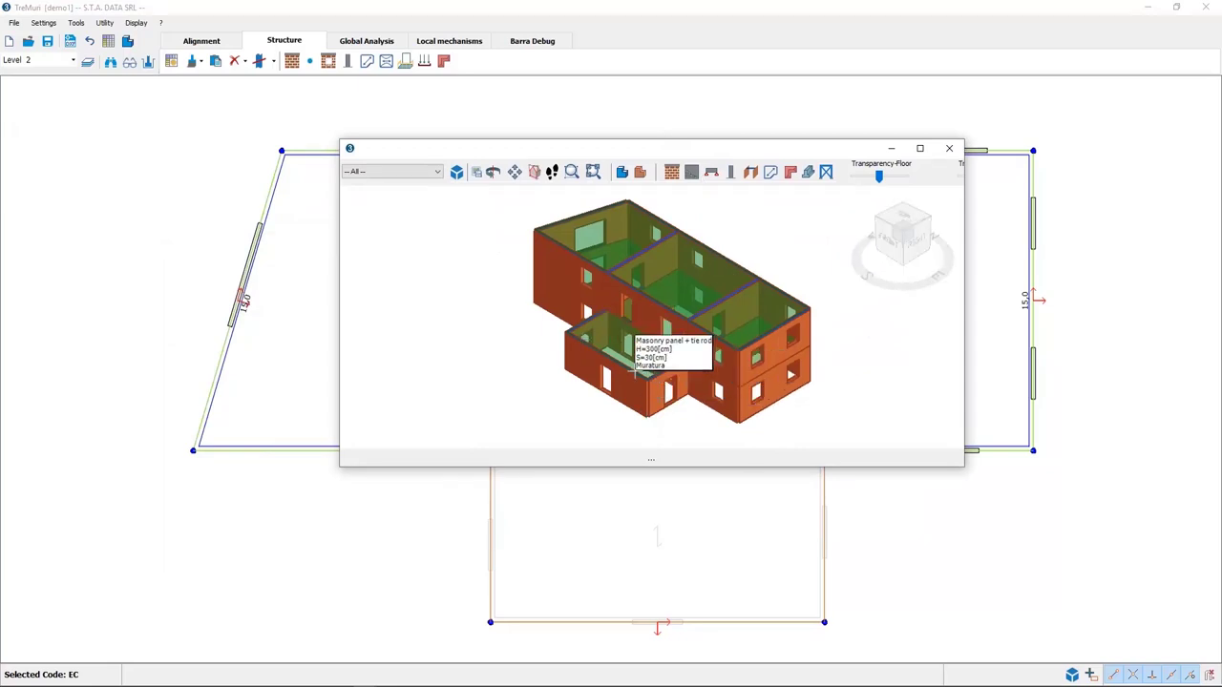
left_click(950, 148)
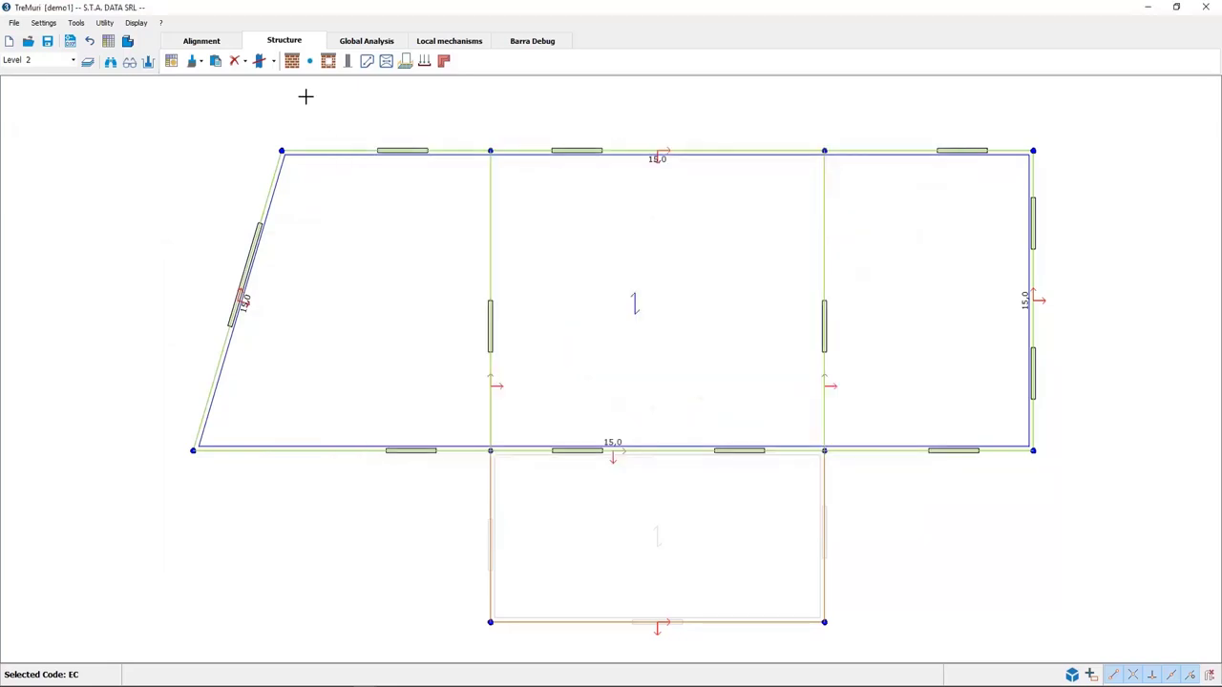
- Examine the vaulted floor types from barrel vault with cloister ends to cap vault, and leave without inserting a vault
left_click(387, 61)
left_click(671, 344)
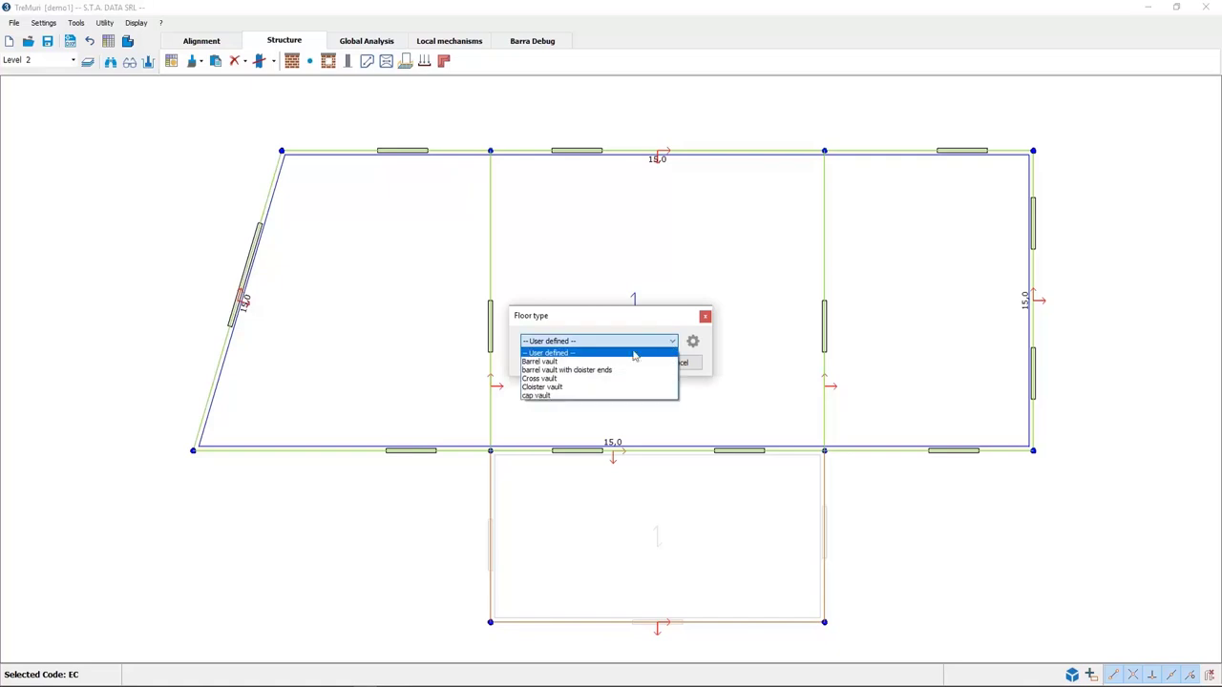
left_click(605, 359)
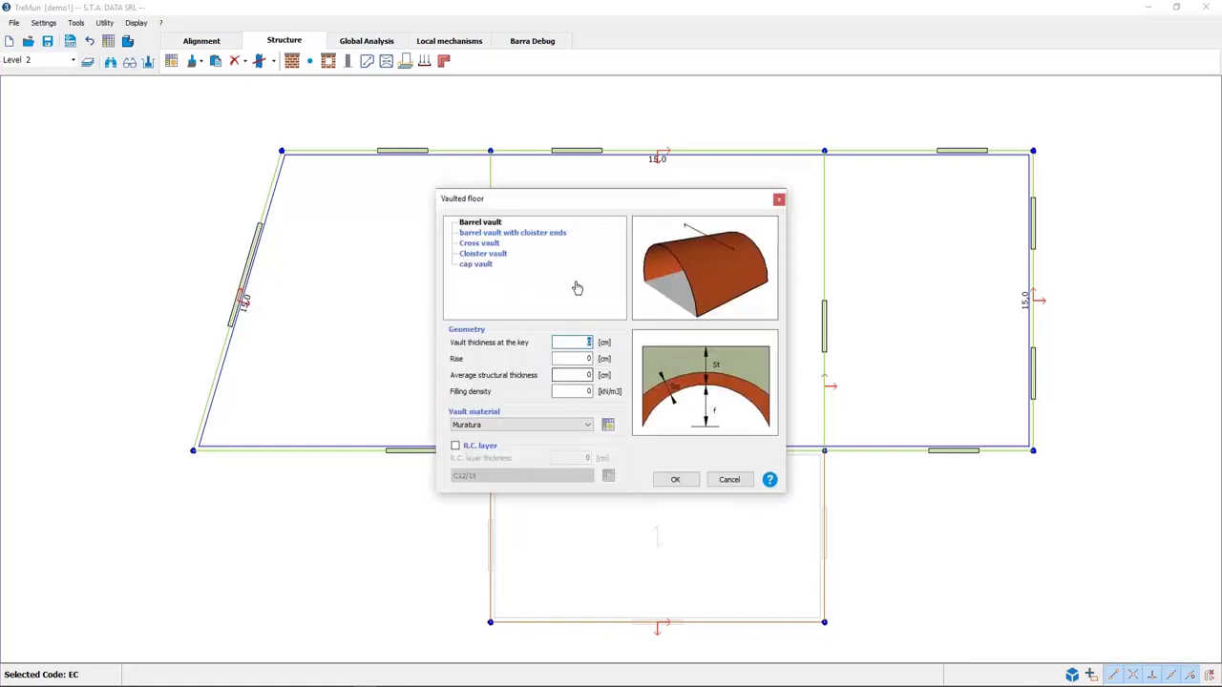
left_click(503, 234)
left_click(494, 244)
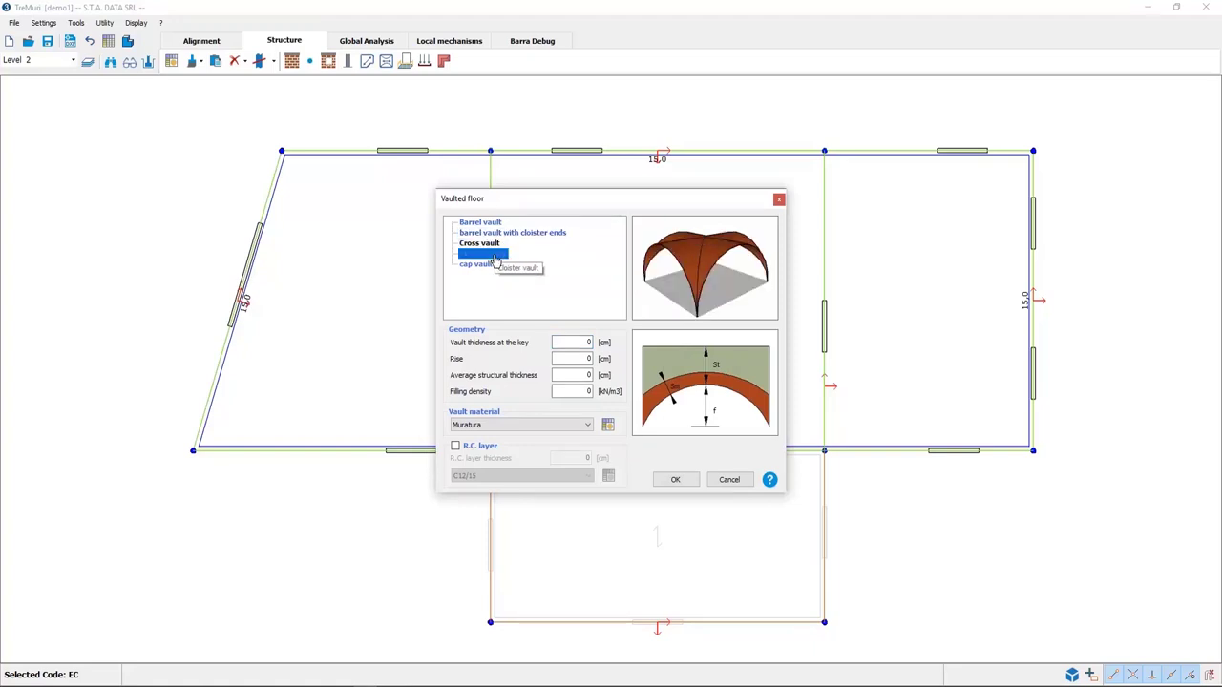
left_click(493, 255)
left_click(488, 267)
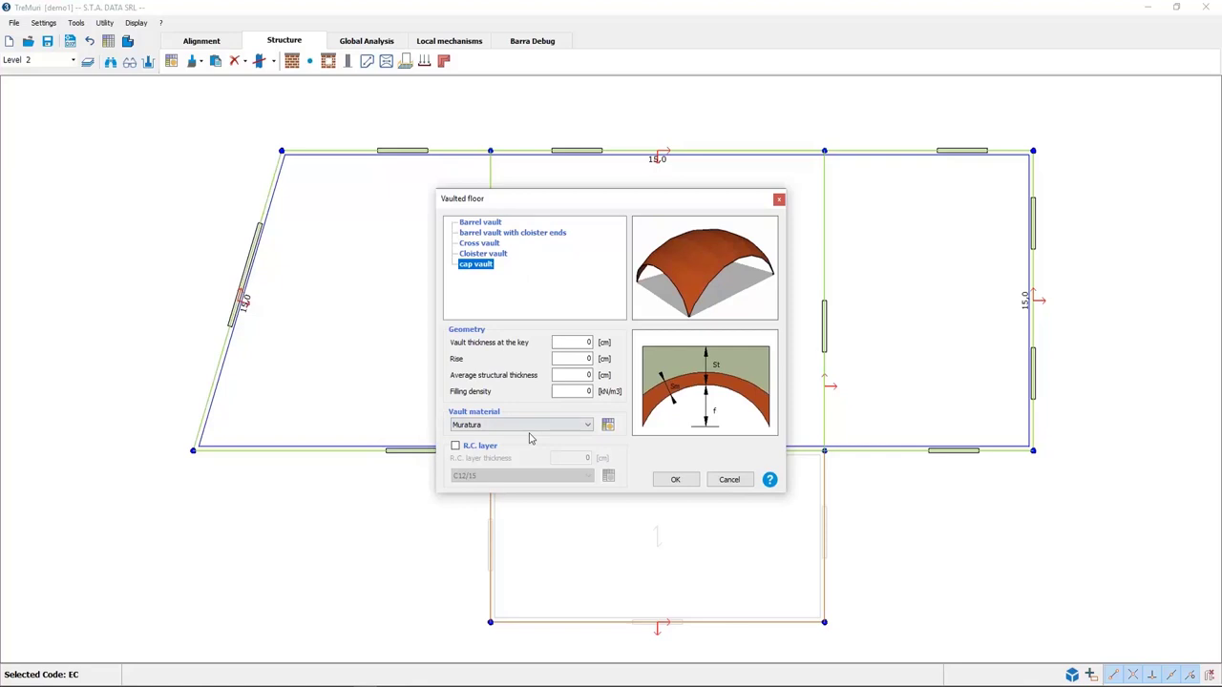
left_click(731, 480)
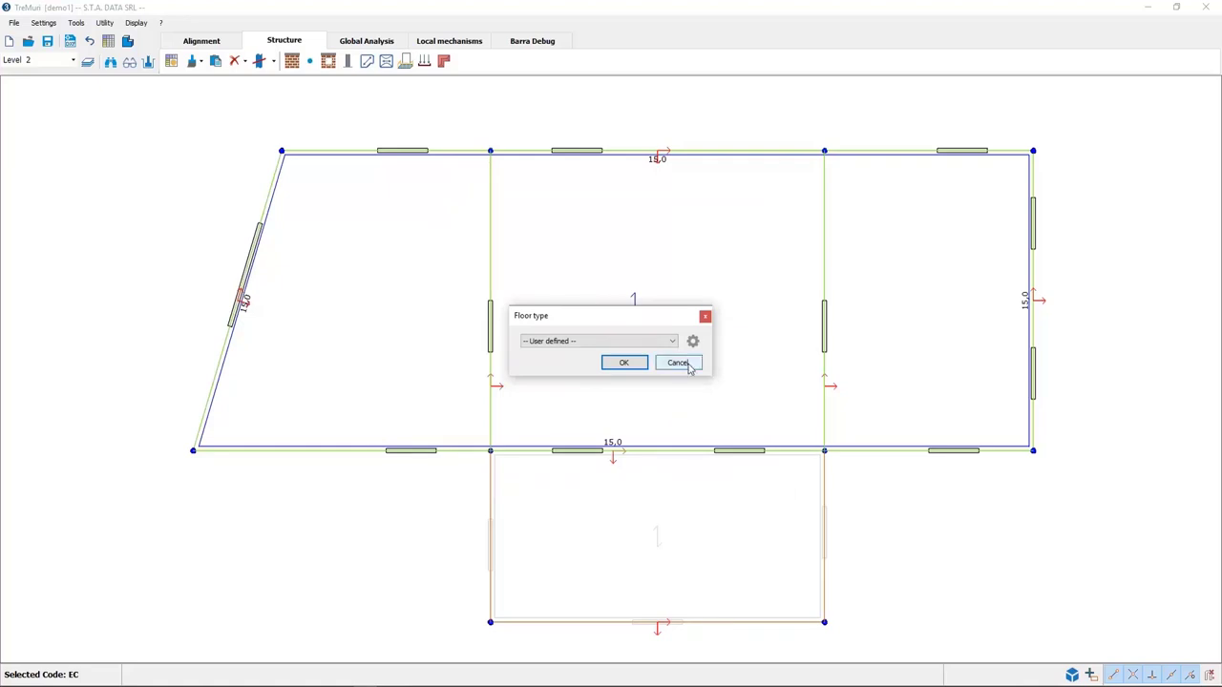
left_click(678, 364)
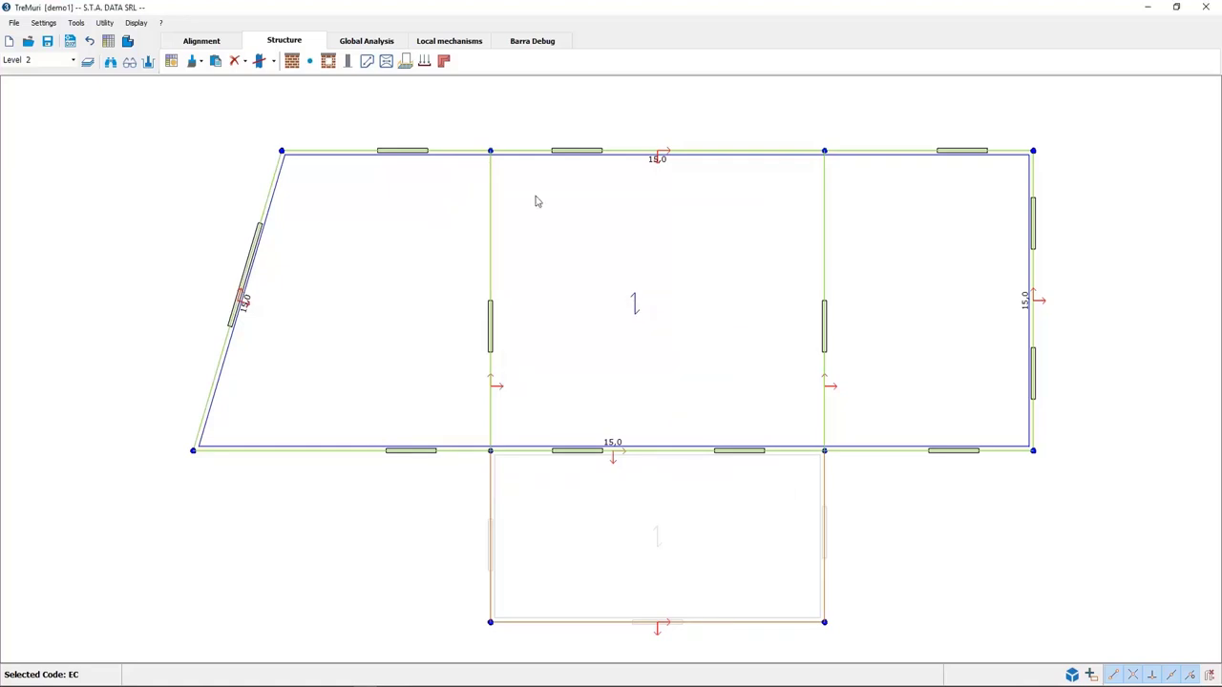
- Examine the balcony insertion options and the concentrated and linear load settings without inserting anything
left_click(407, 69)
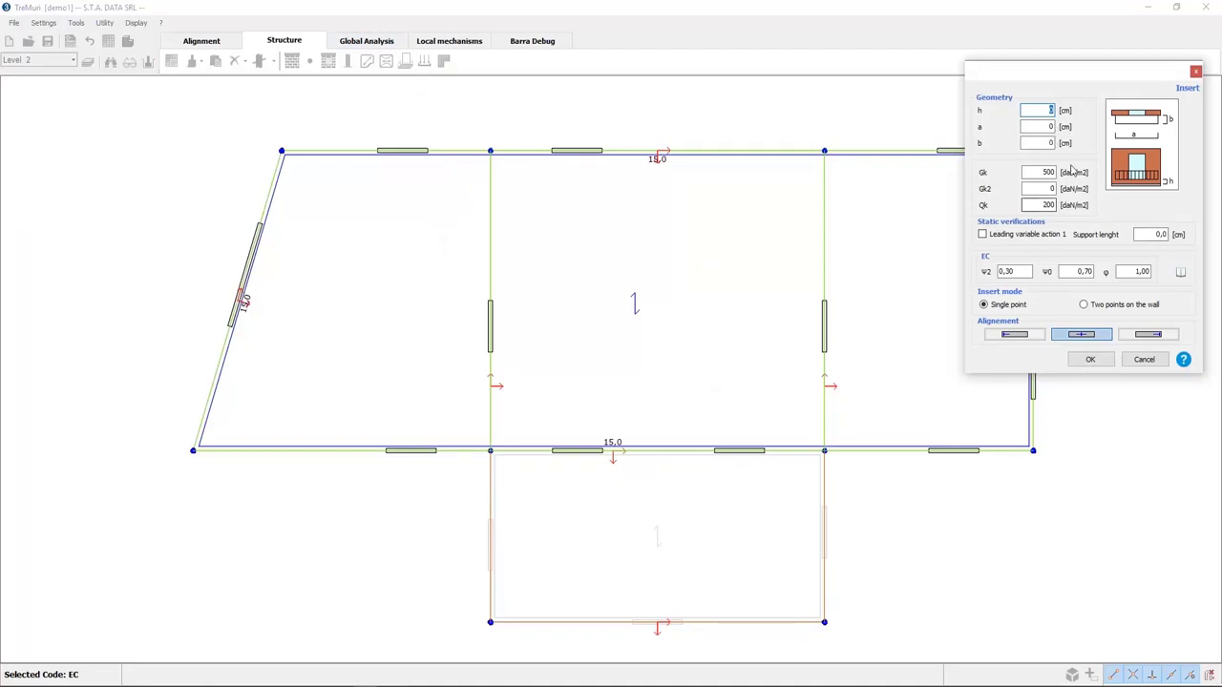
left_click(1145, 360)
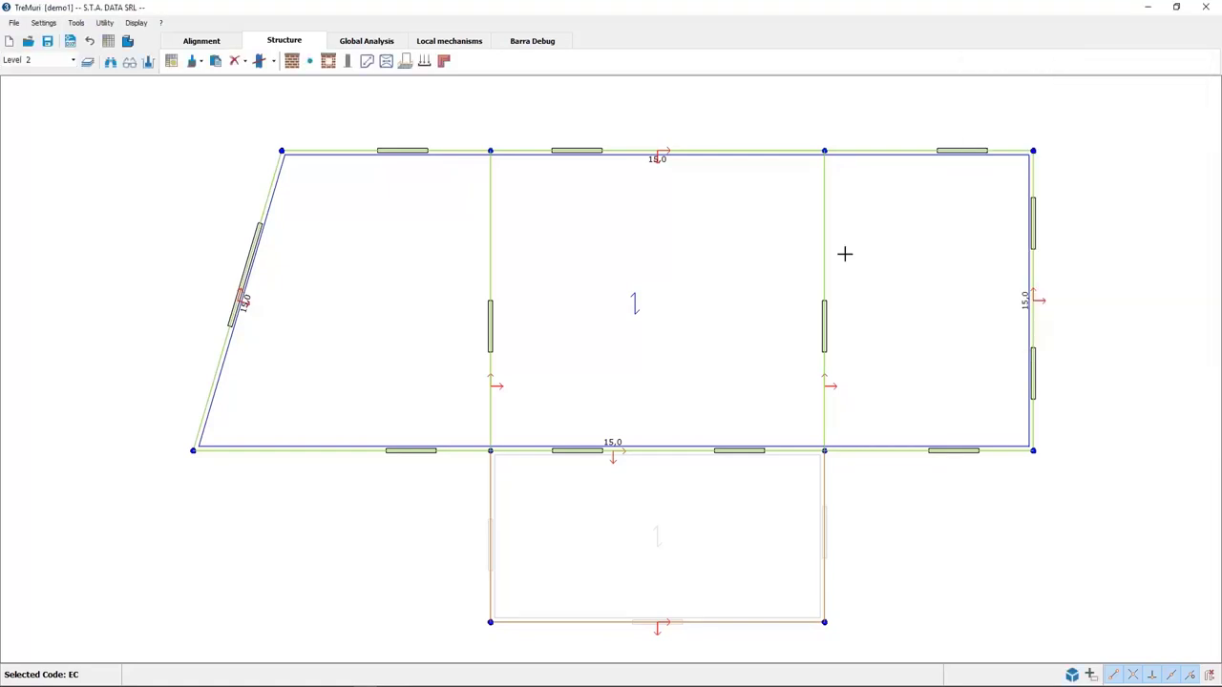
left_click(426, 63)
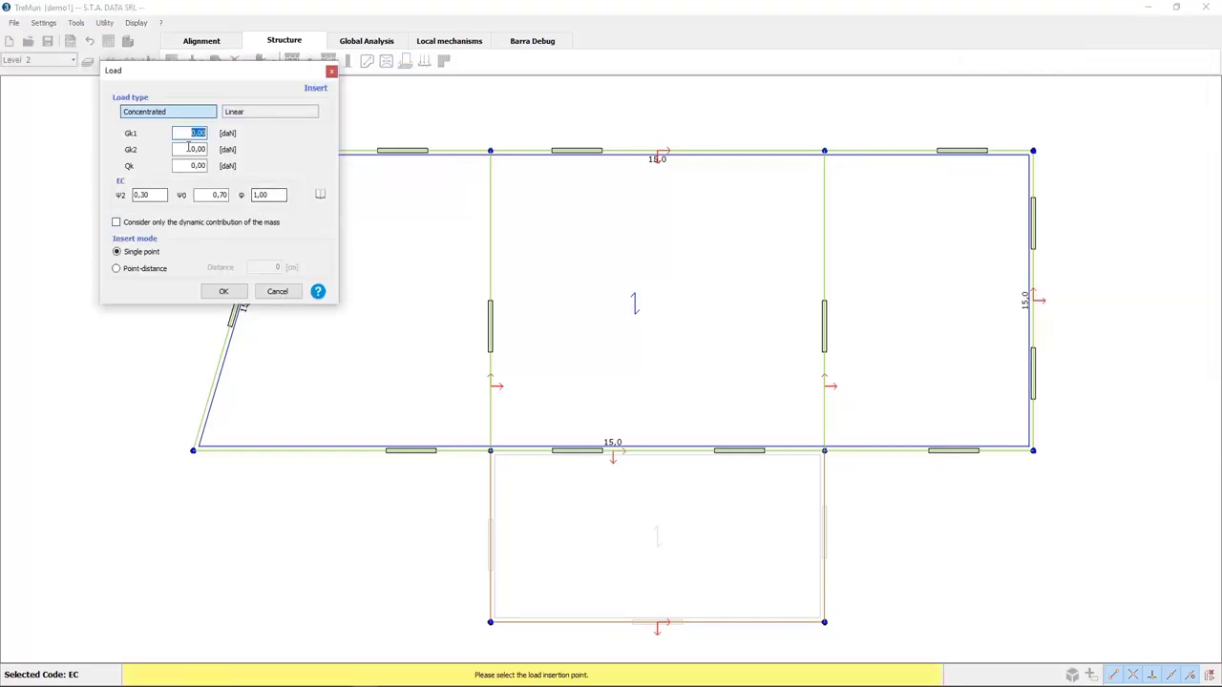
left_click(247, 115)
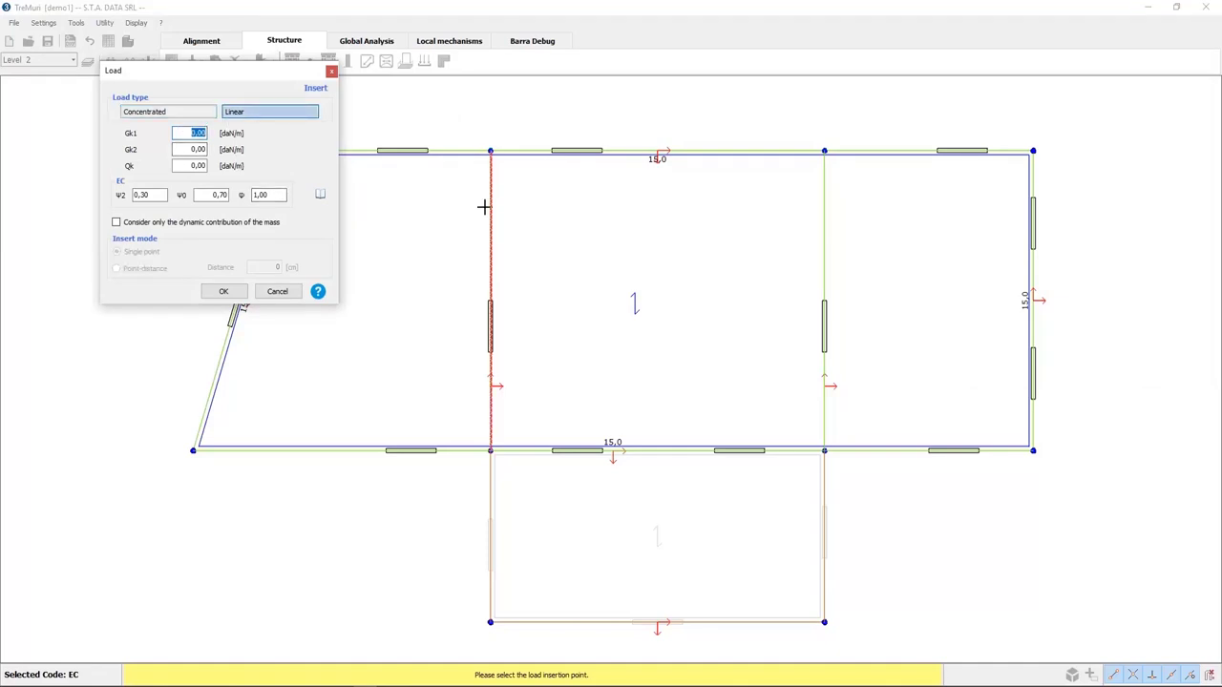
left_click(278, 292)
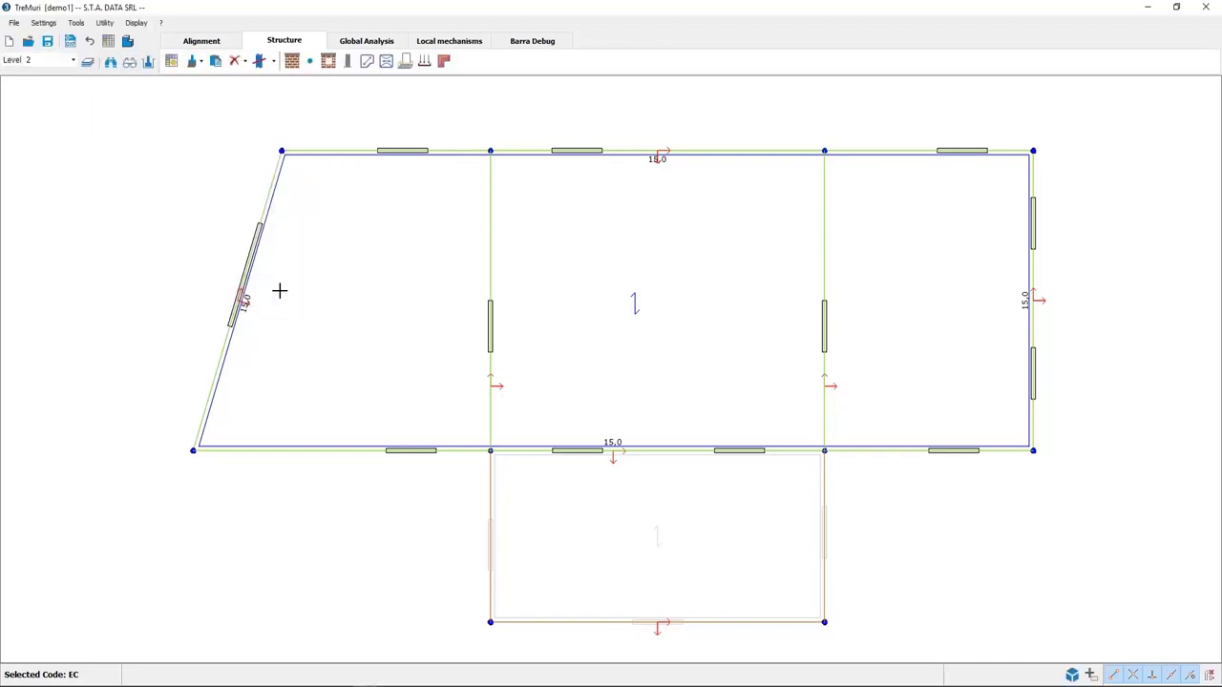
- Enter roof modelling and draw a ridge line from the slanted outer wall's midpoint to the midpoint of the opposite outer wall
left_click(444, 61)
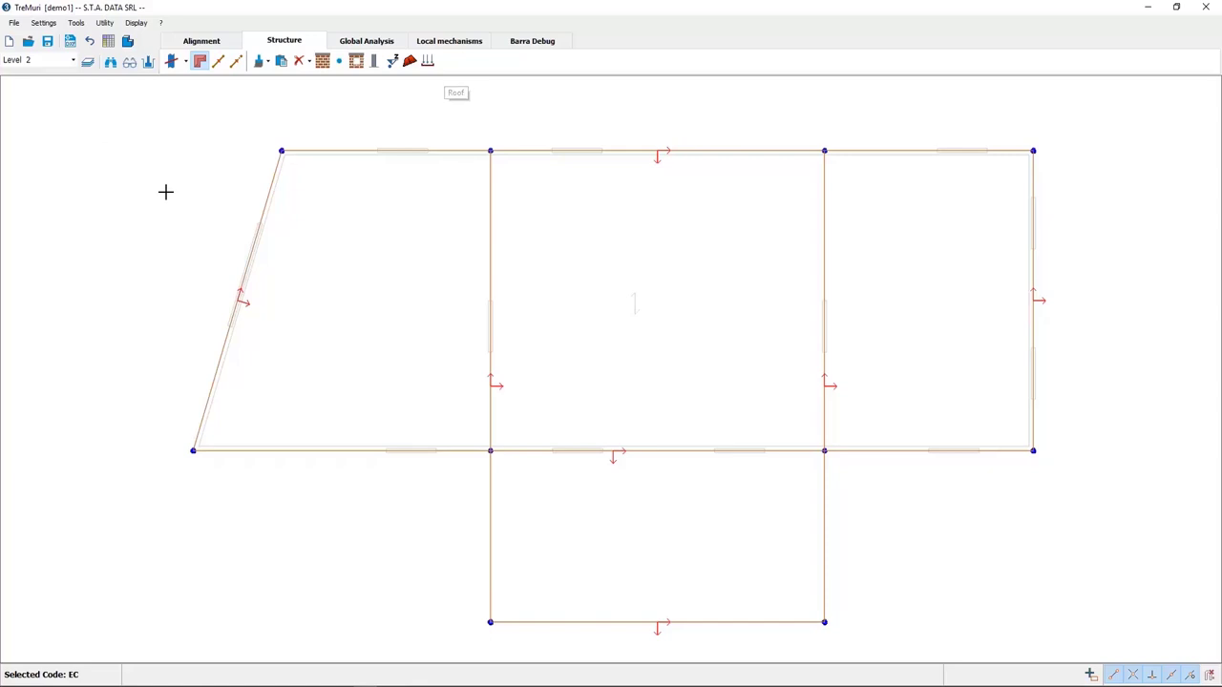
left_click(219, 64)
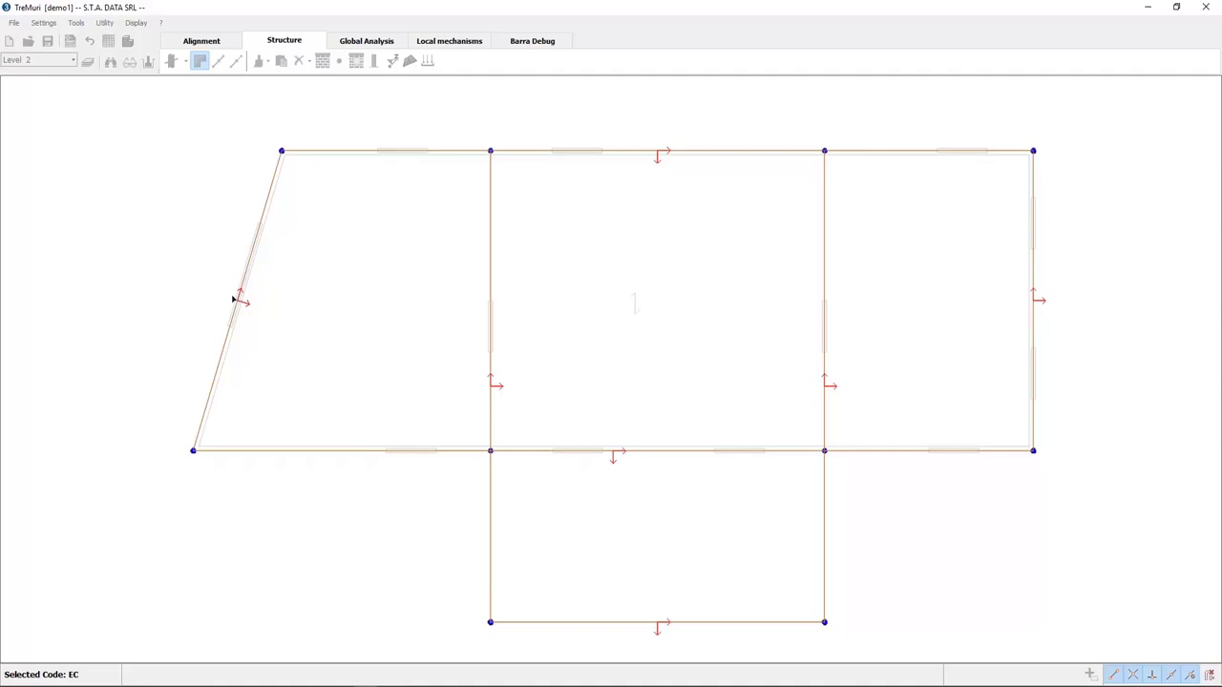
left_click(239, 303)
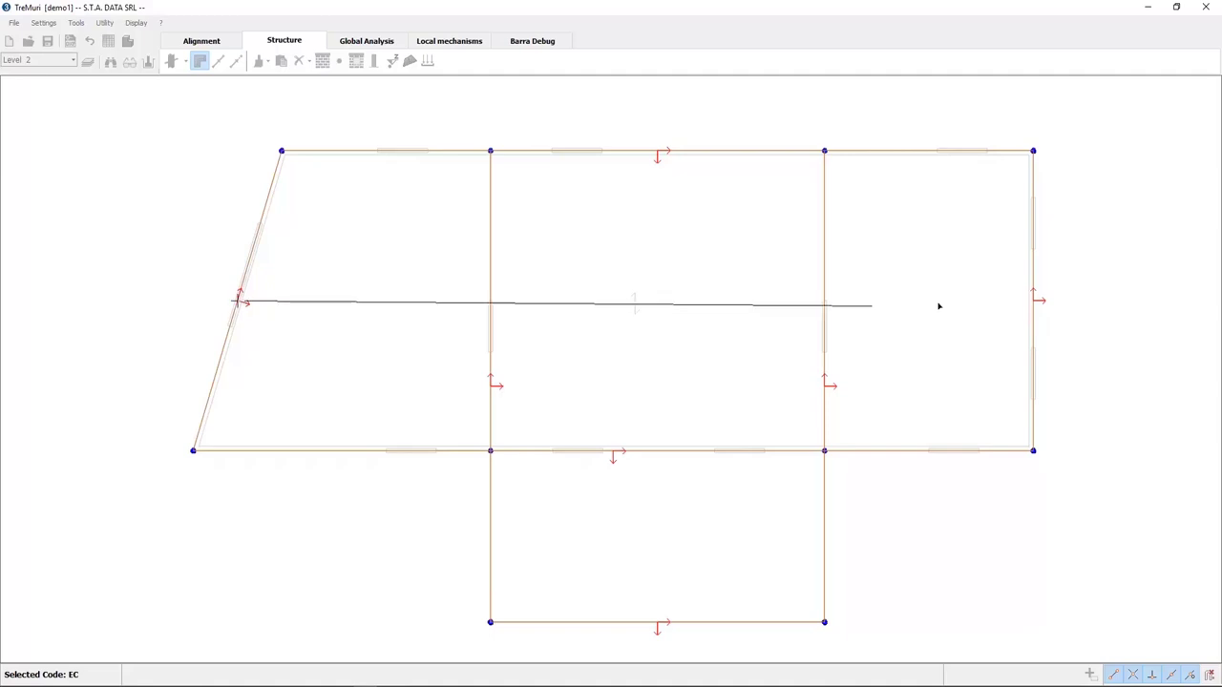
left_click(1033, 301)
right_click(986, 276)
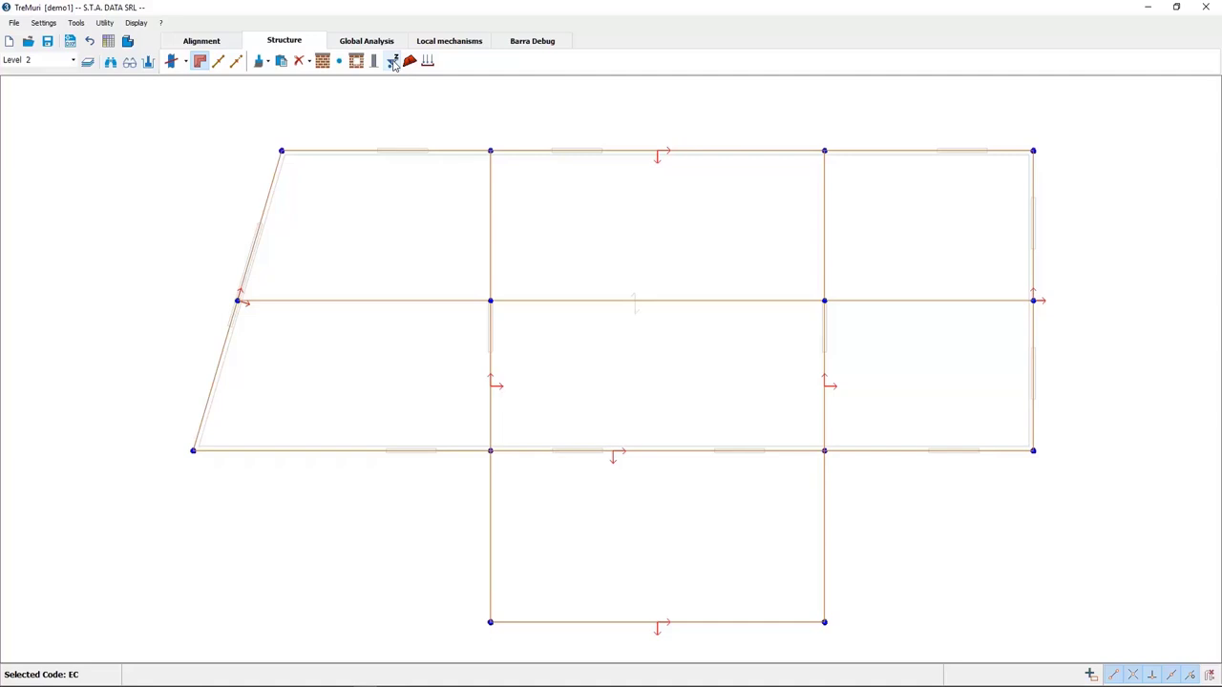
- Check the Level 2 elevation and assign a node elevation of 600 cm to the eight eave nodes along the main building's long walls
left_click(86, 62)
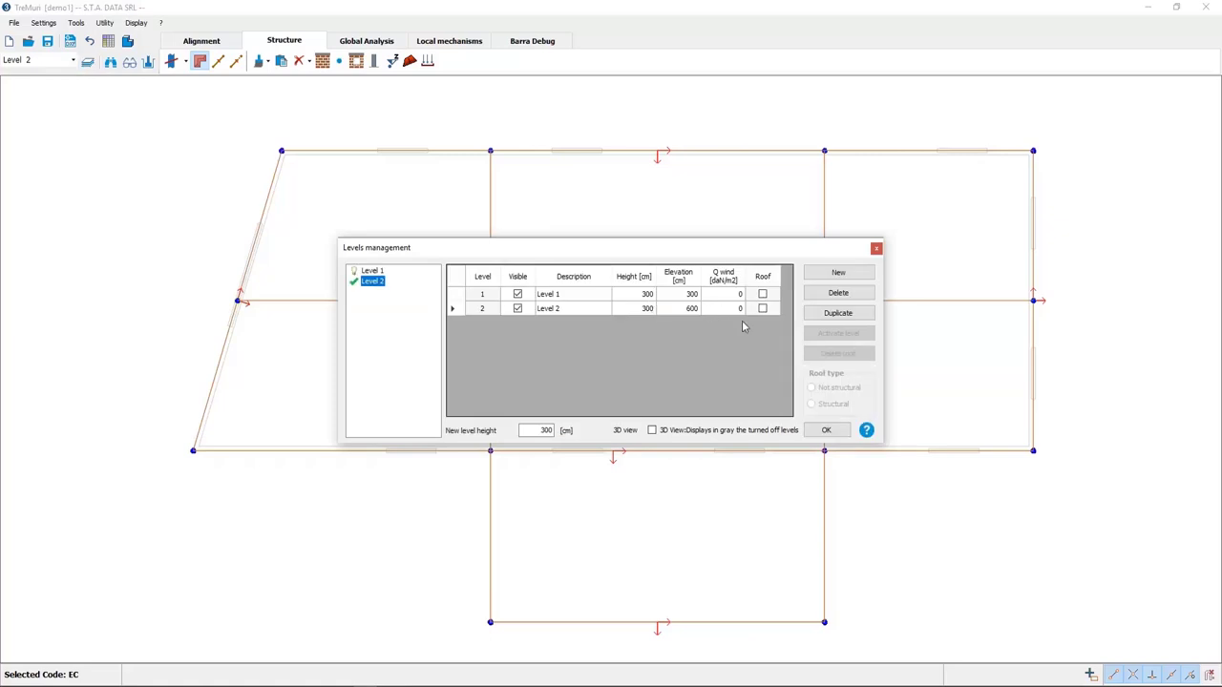
left_click(875, 249)
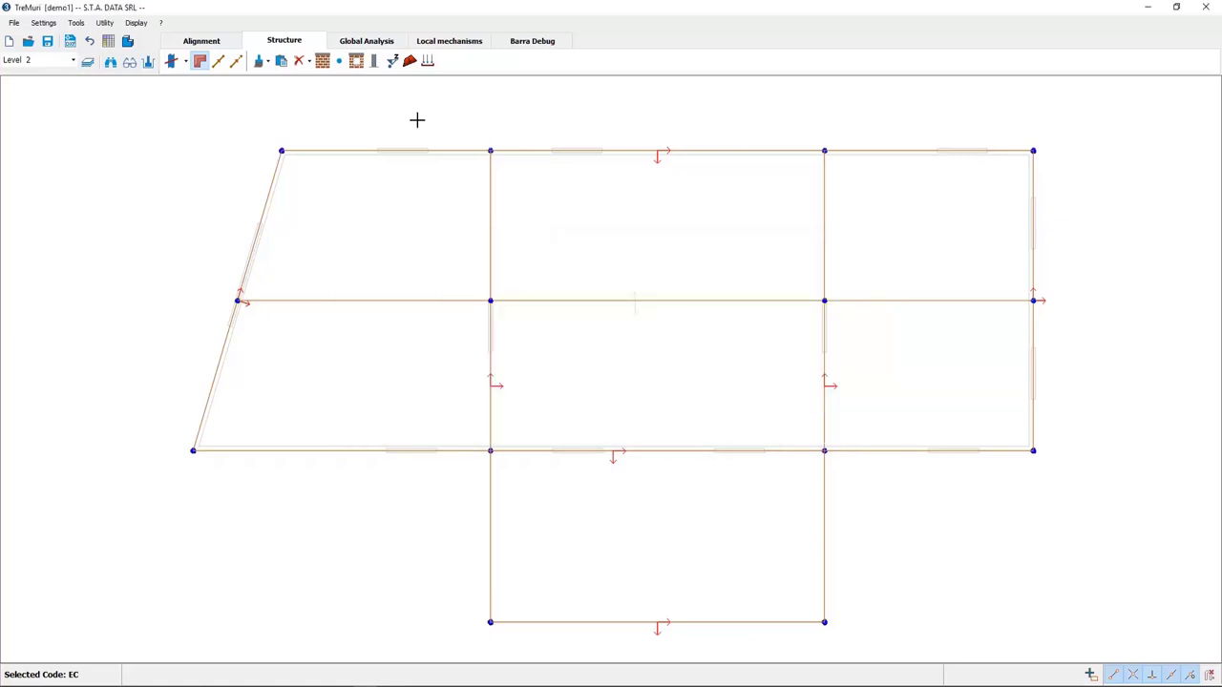
left_click(393, 60)
left_click(538, 86)
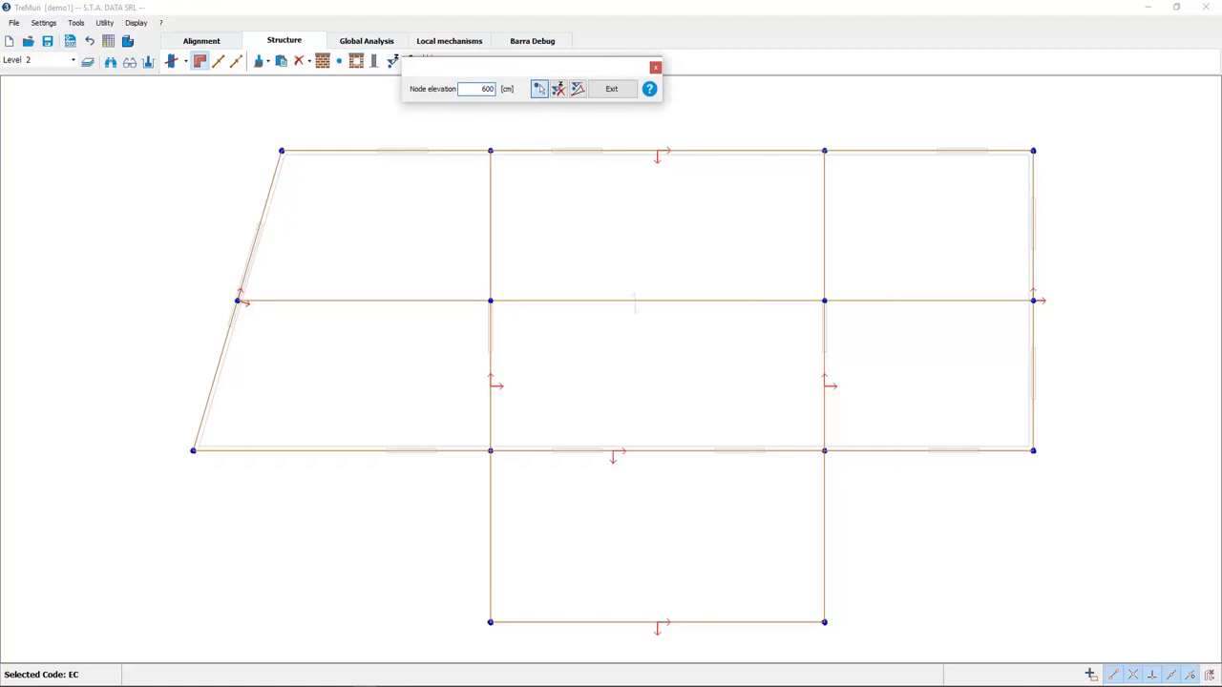
mouse_move(266, 138)
left_mouse_down()
mouse_move(780, 191)
mouse_move(1056, 174)
left_mouse_up()
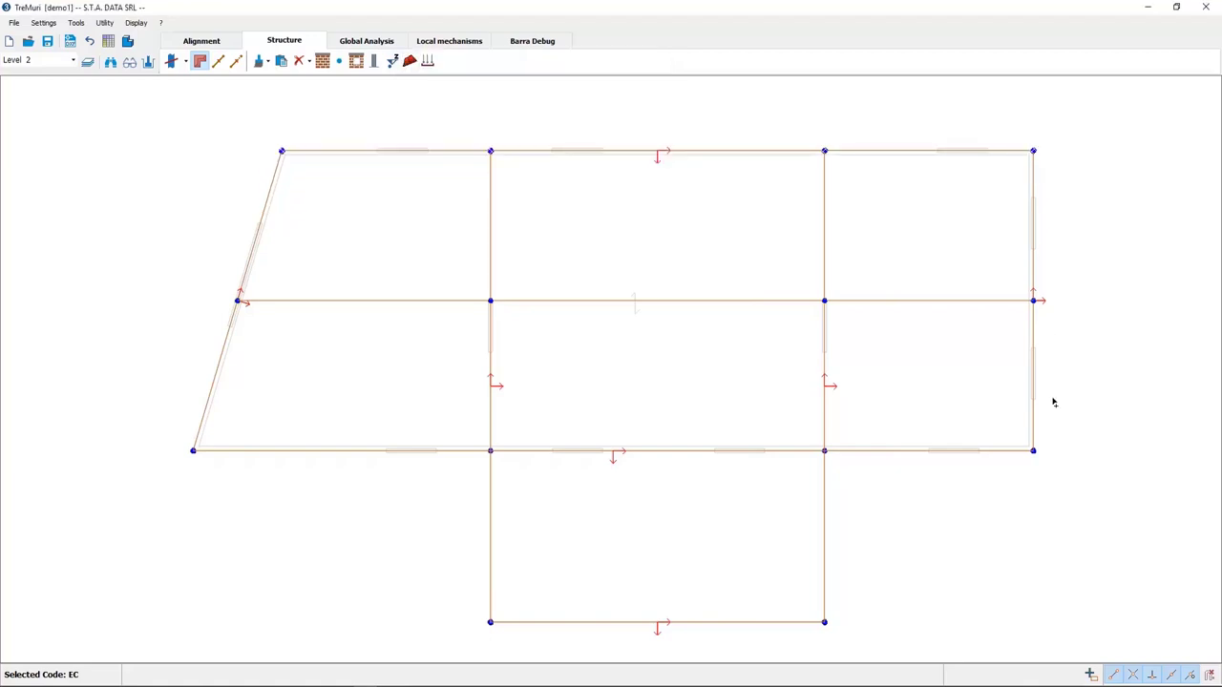
left_click_drag(1064, 466, 148, 439)
- Set the node elevation of the two ridge end nodes on the slanted wall and the opposite outer wall
left_click(393, 61)
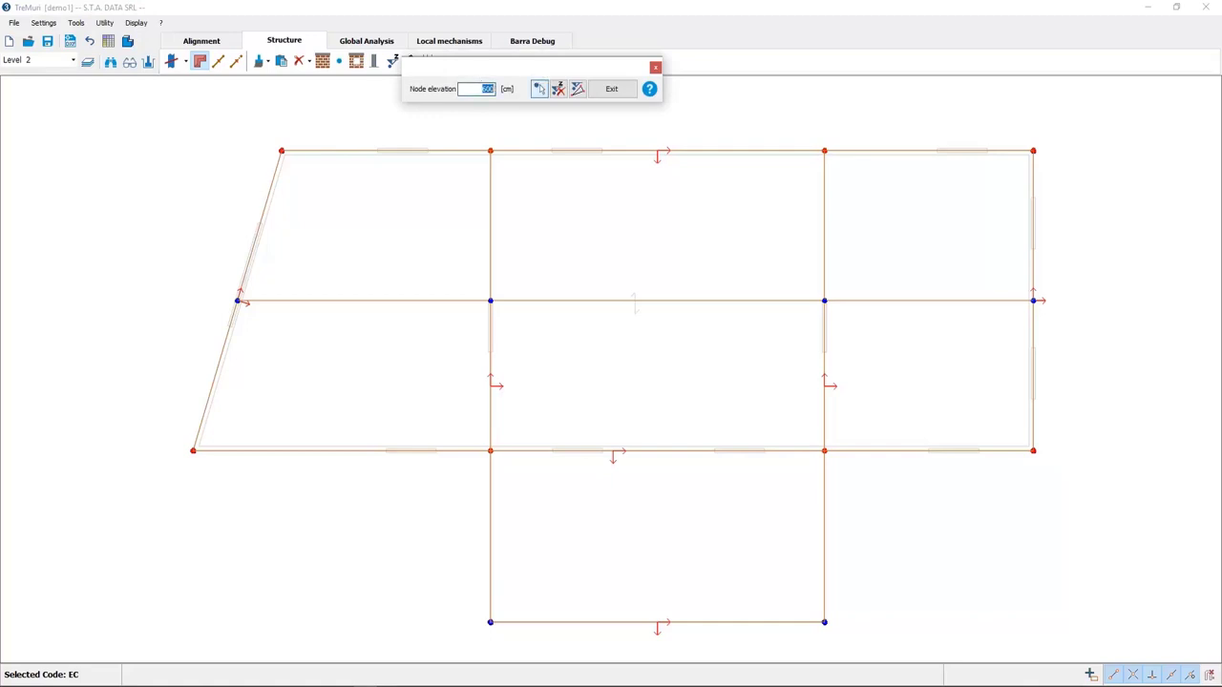
type("8")
left_click(537, 91)
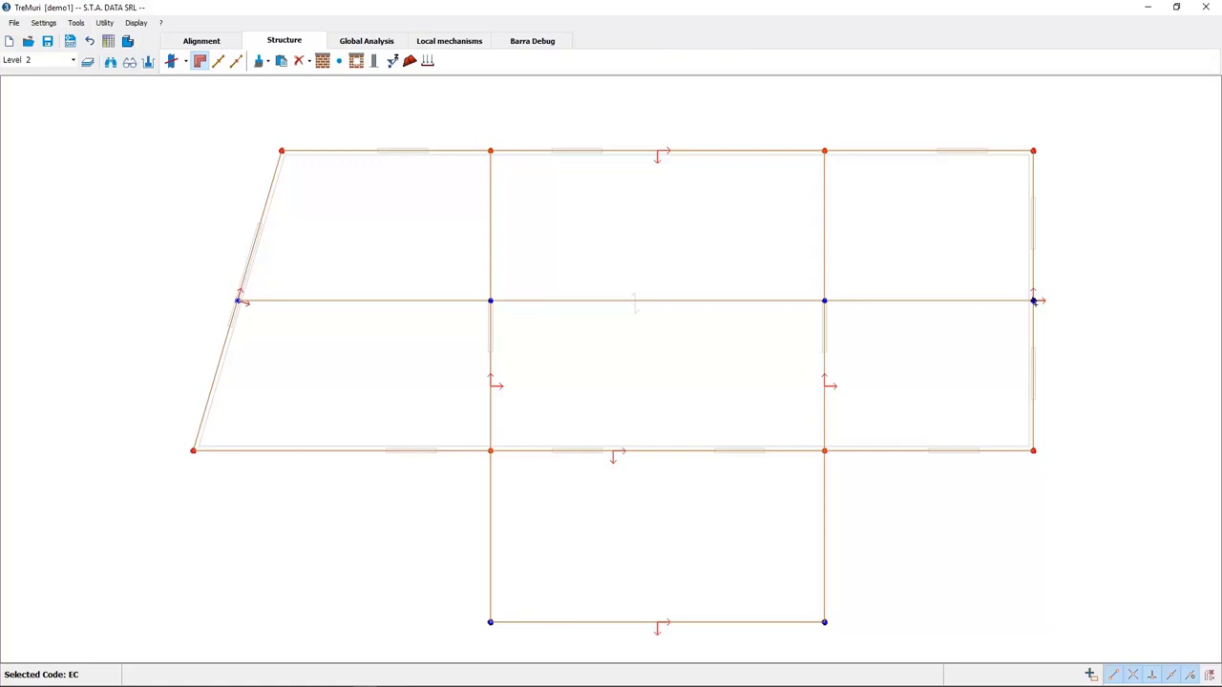
left_click(625, 93)
- Define the slanted outer wall, both inner cross walls and the opposite outer wall as masonry panels of Muratura material
left_click(322, 61)
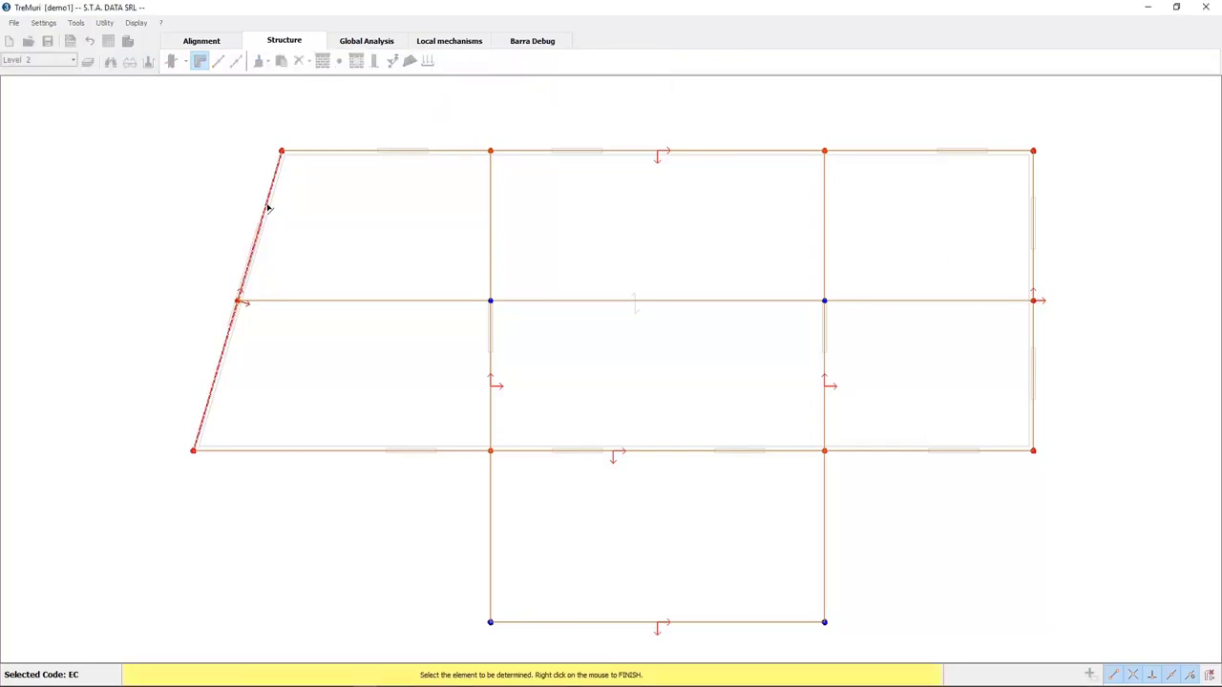
left_click(268, 208)
left_click(492, 222)
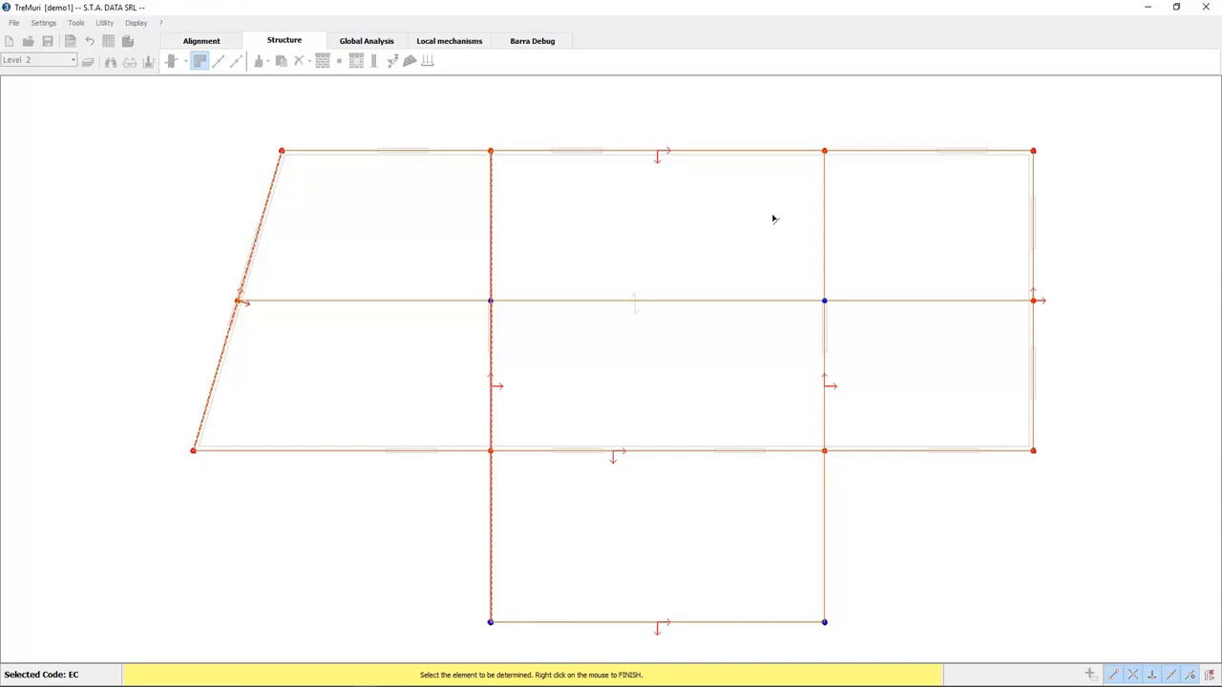
left_click(826, 218)
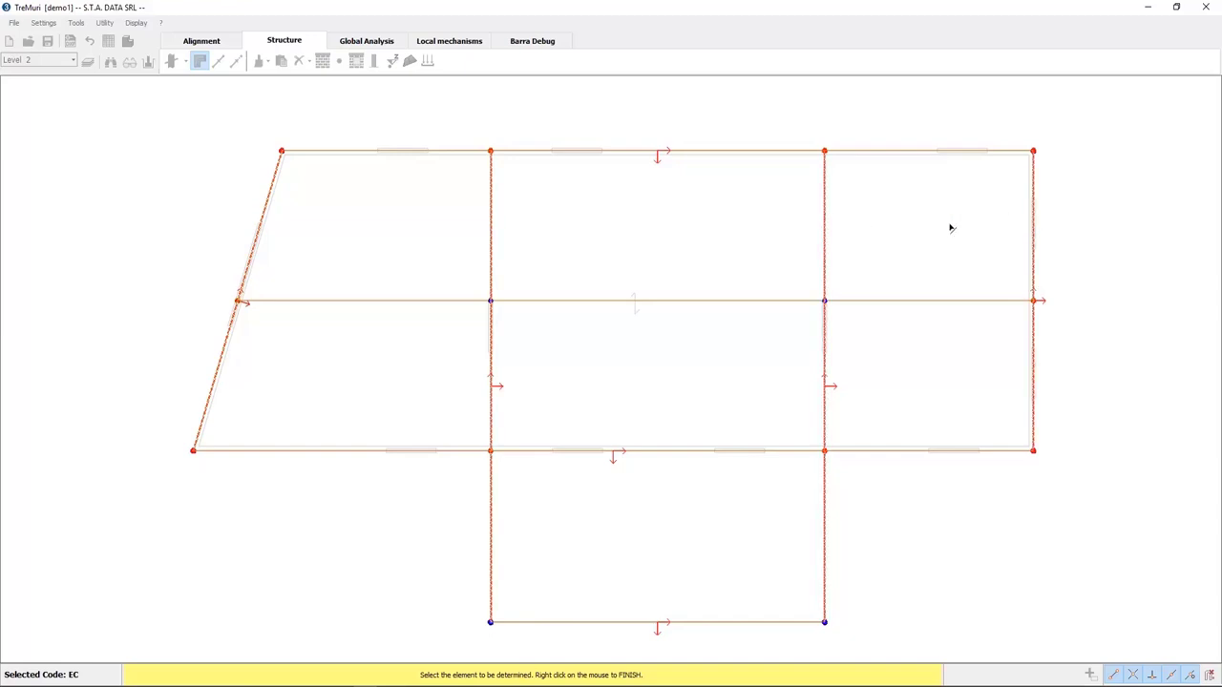
right_click(540, 245)
left_click(457, 164)
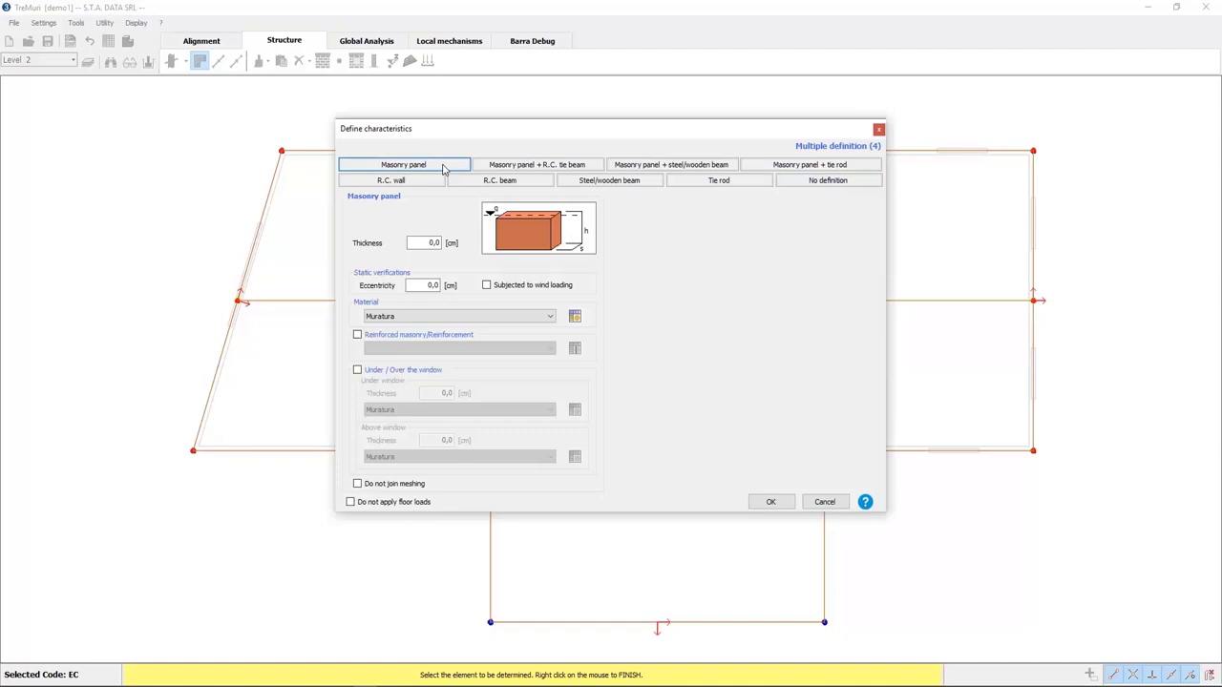
left_click_drag(427, 243, 489, 243)
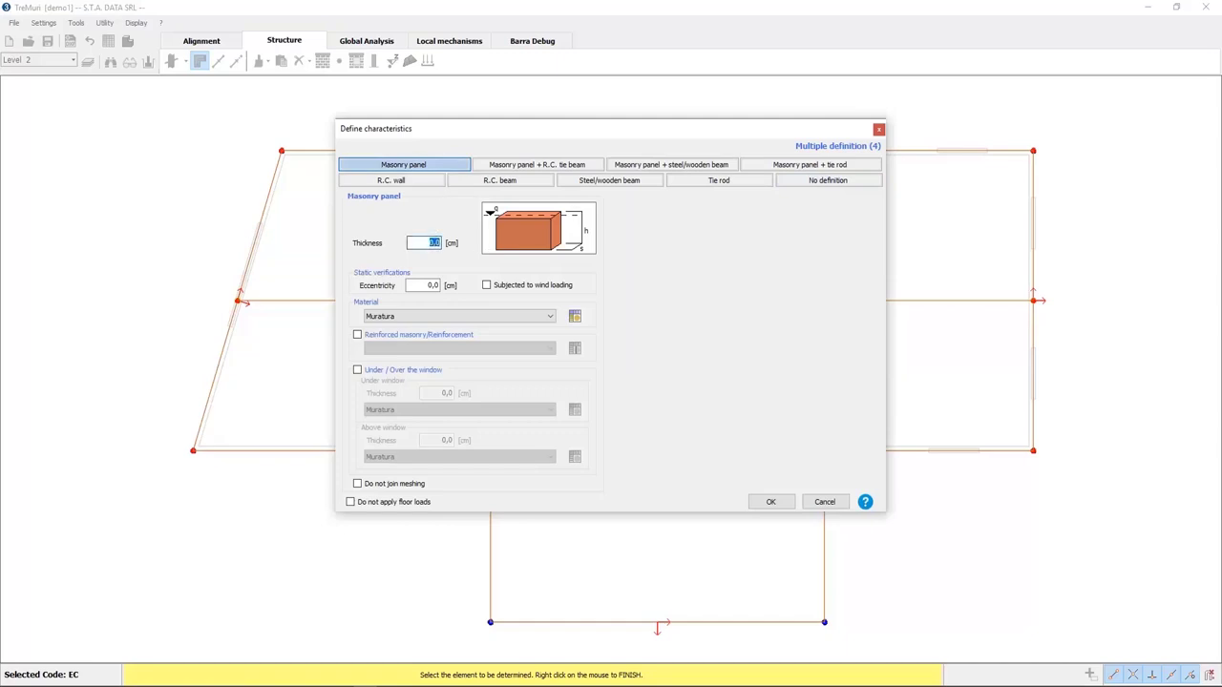
left_click(770, 501)
- Divide the two inner cross walls at the long wall beside the projecting room and set their projecting segments to No definition
right_click(487, 435)
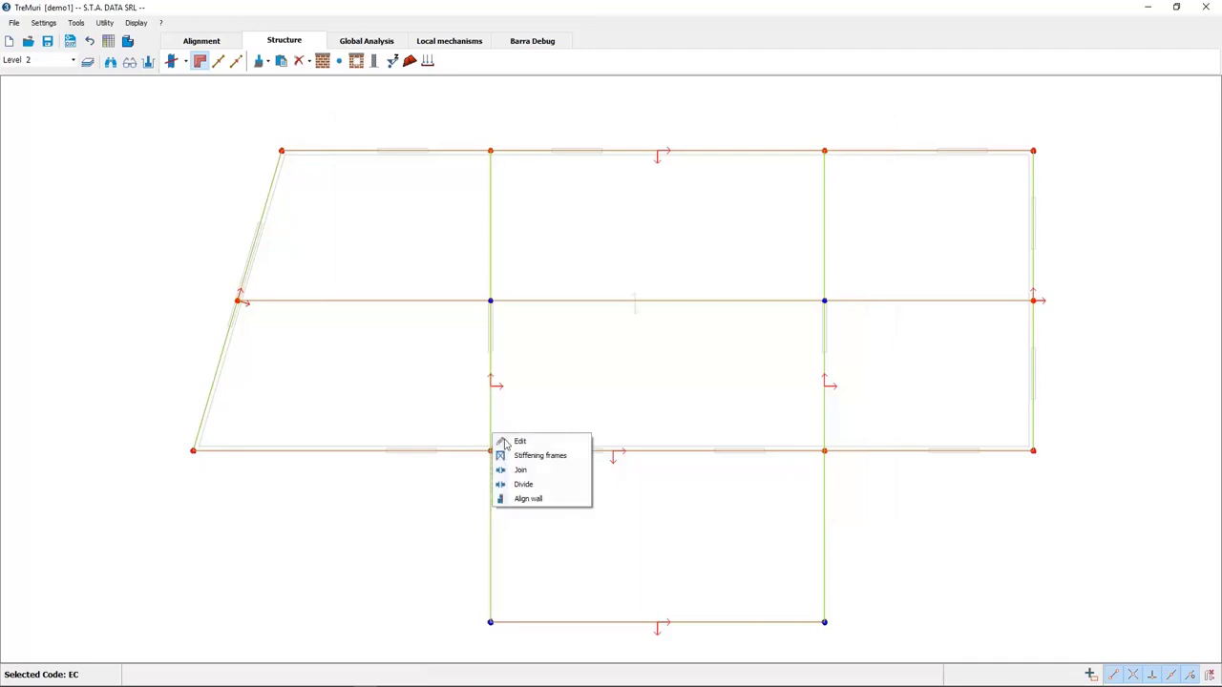
left_click(515, 482)
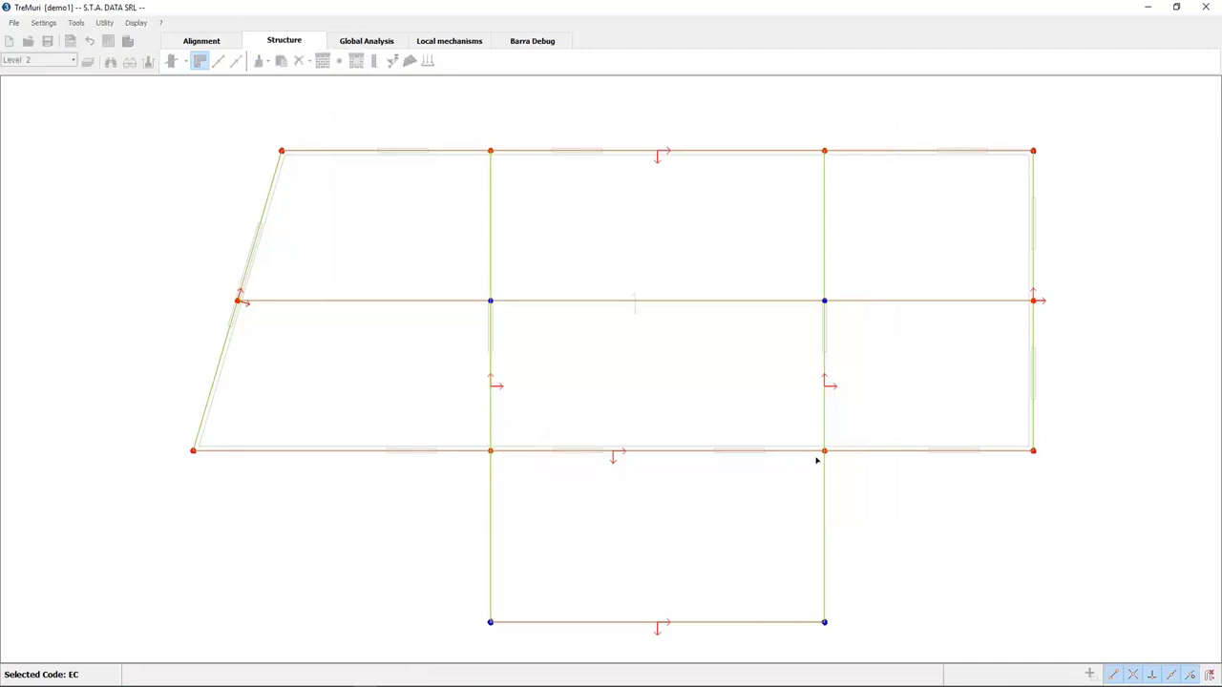
right_click(750, 500)
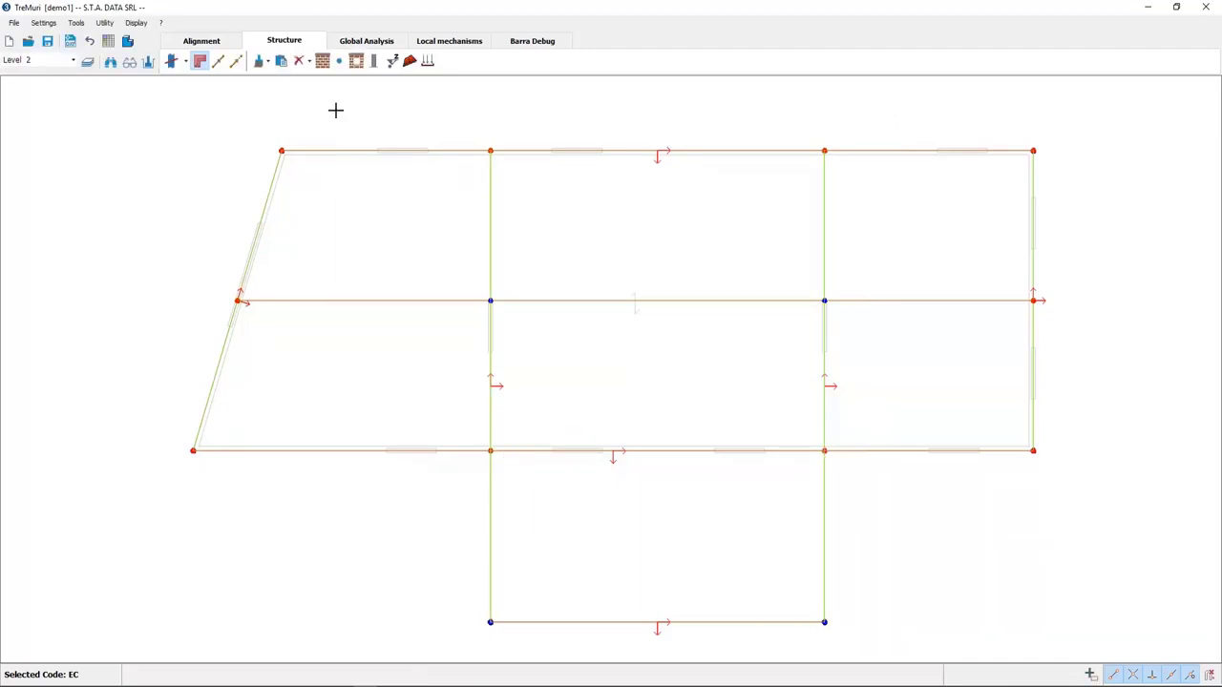
left_click(325, 60)
left_click_drag(880, 583, 426, 533)
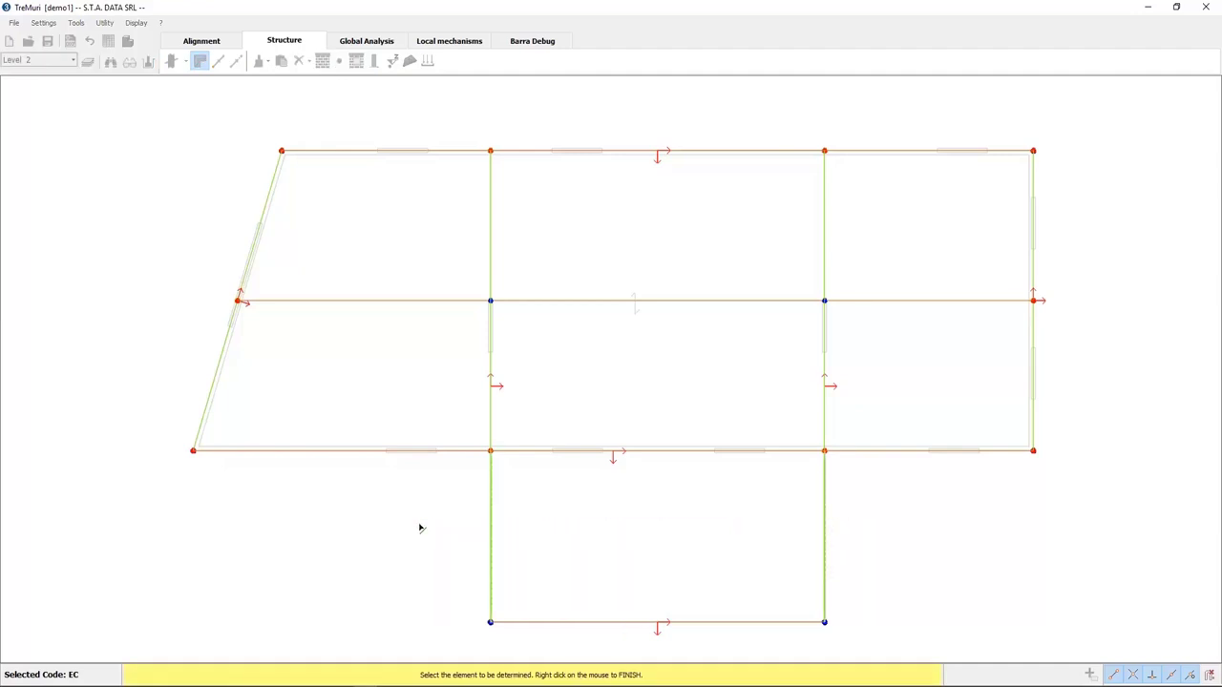
right_click(471, 477)
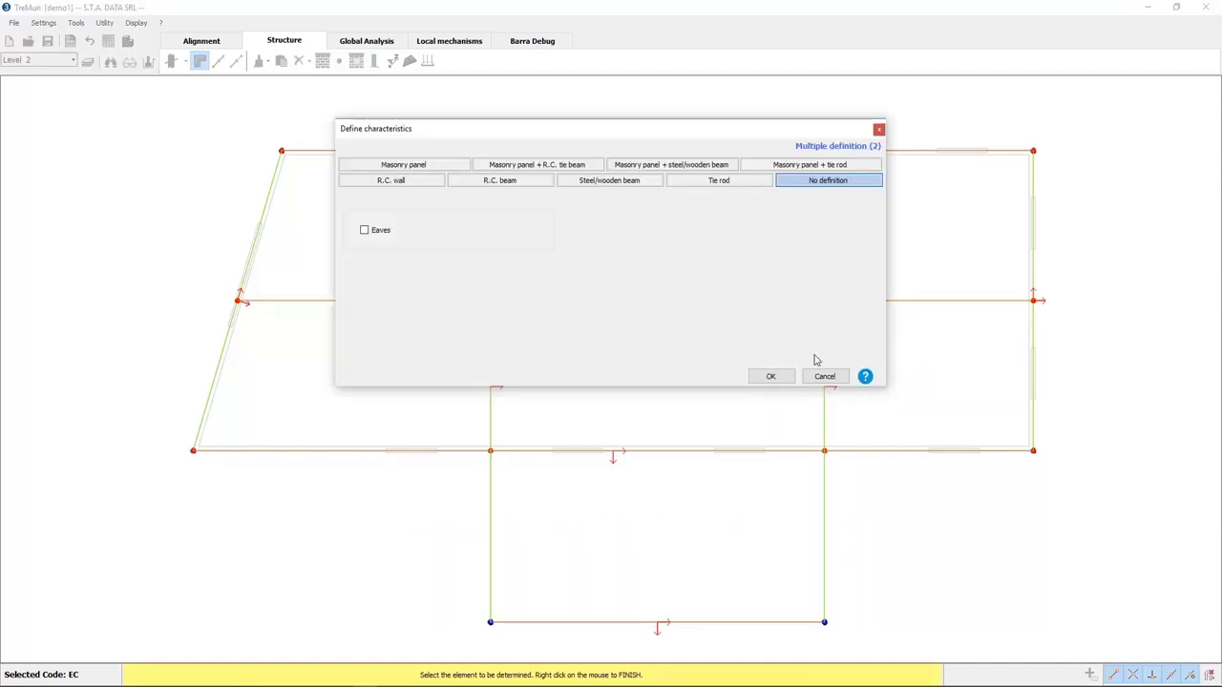
left_click(772, 376)
- Define the segments of the main body's two long walls as Eaves with no structural definition
left_click(349, 157)
left_click(417, 449)
left_click(566, 453)
left_click(900, 452)
right_click(917, 411)
left_click(390, 233)
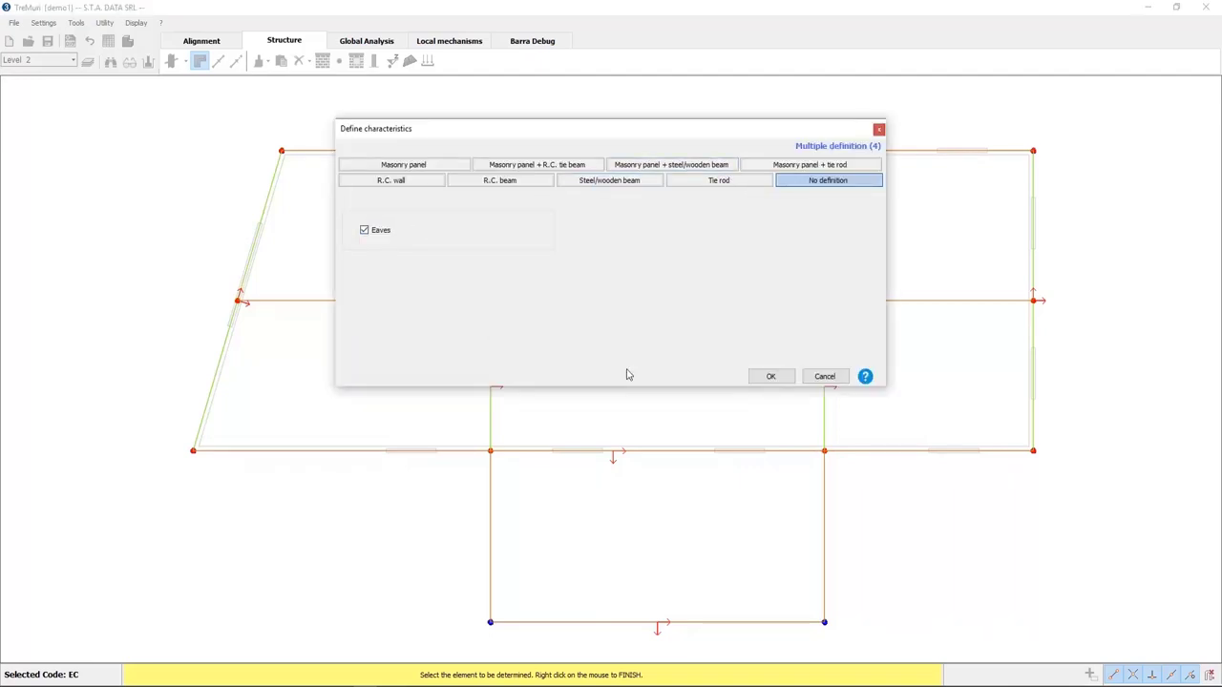
left_click(780, 379)
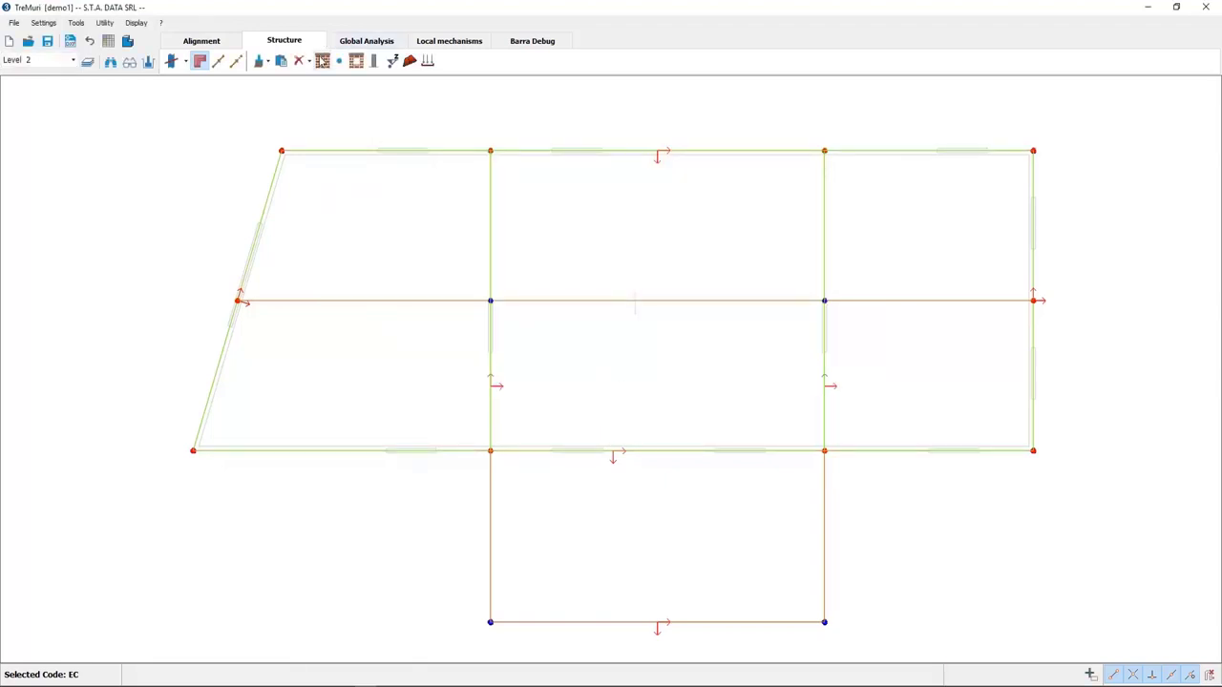
- Define the ridge line as a wooden beam with b and h of 25 cm in C14 conifer material
left_click(322, 60)
left_click(379, 302)
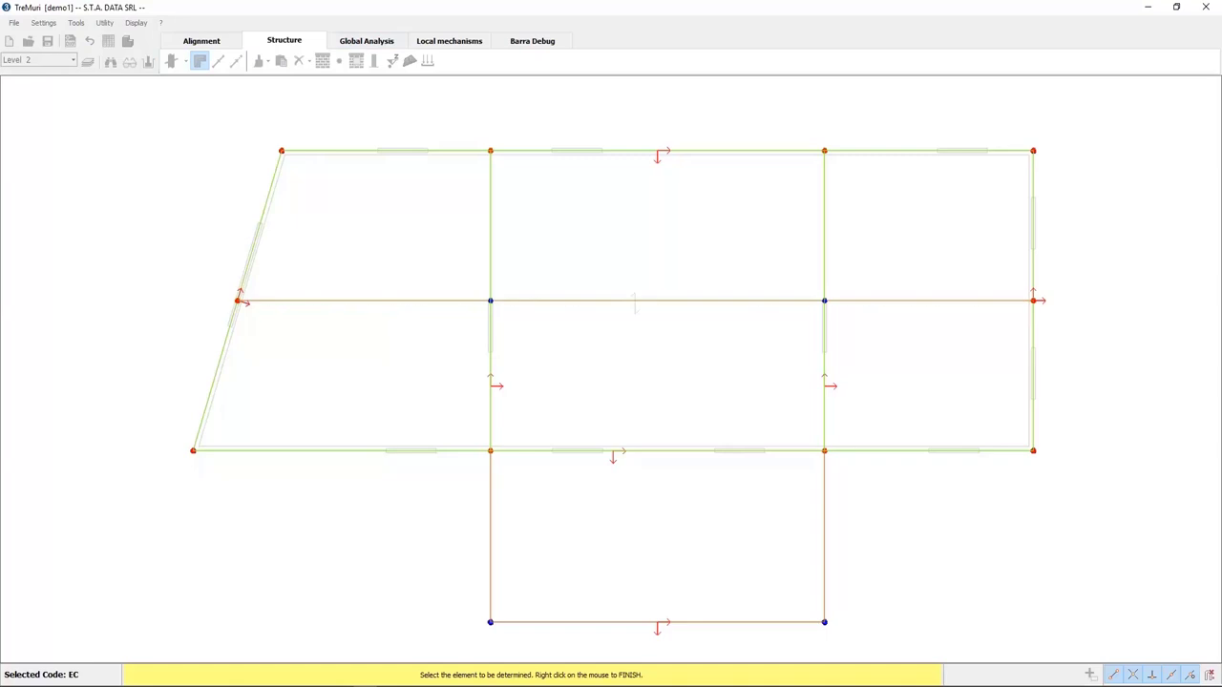
right_click(379, 302)
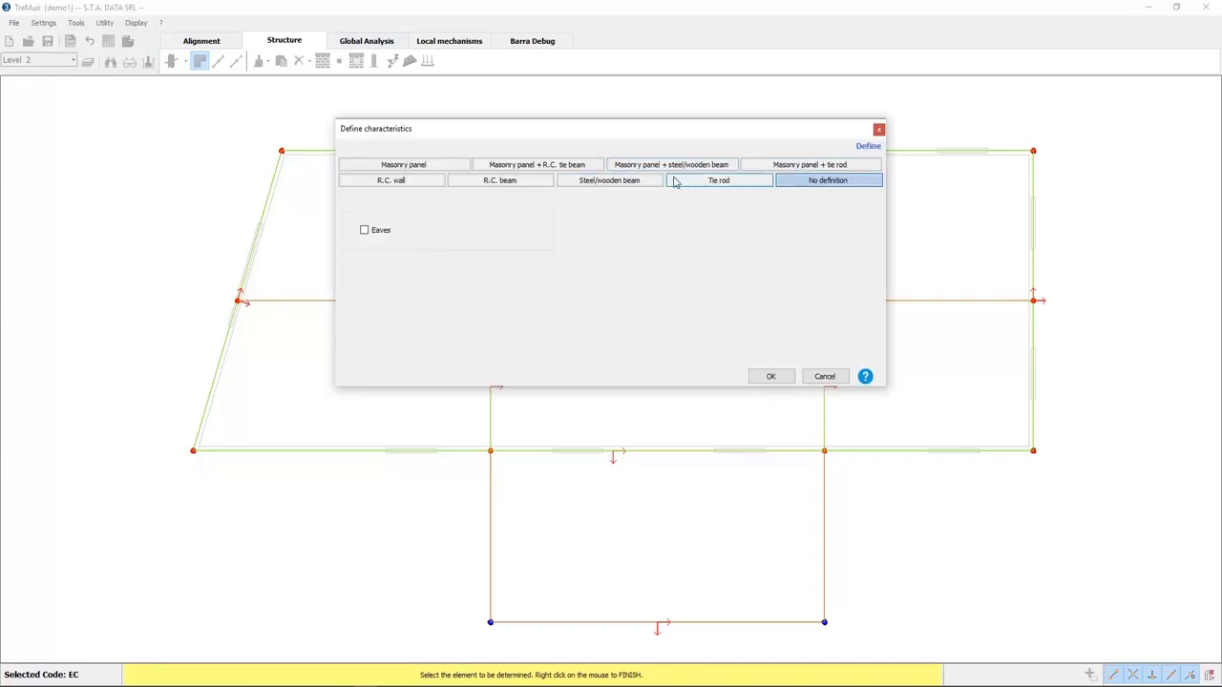
left_click(635, 180)
double_click(435, 226)
type("25")
double_click(434, 242)
type("25")
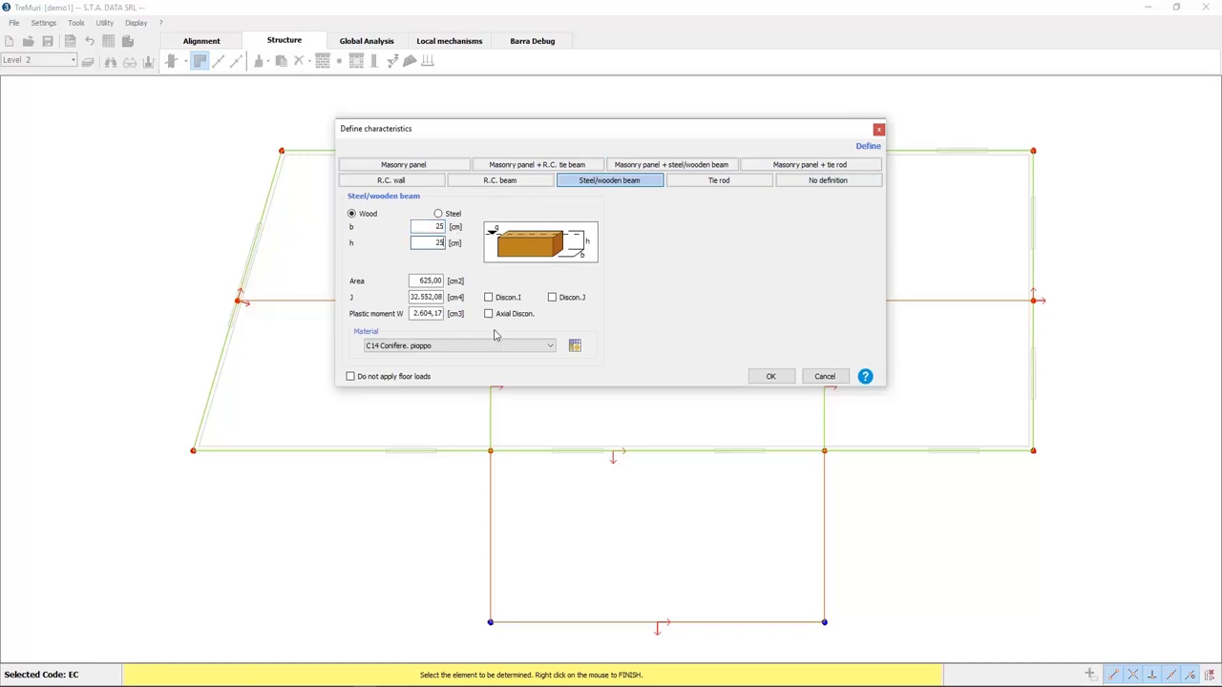
left_click(771, 376)
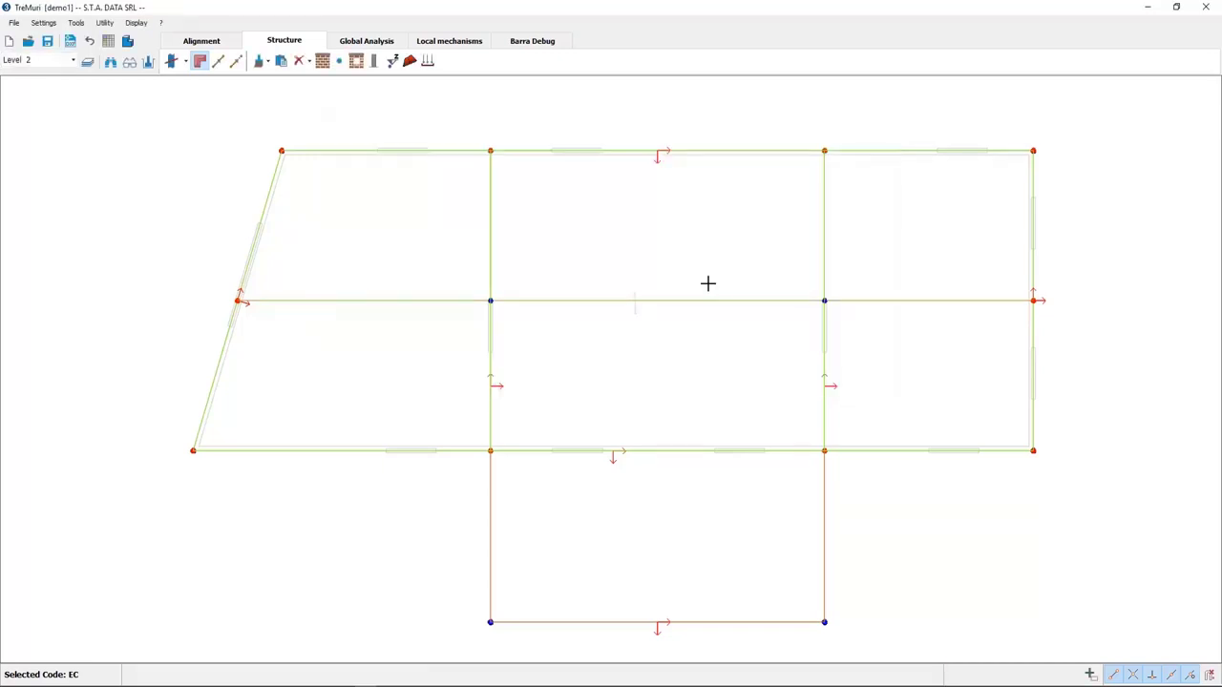
- Insert a rigid-floor roof slope between the ridge and the long wall opposite the projecting room, using the slanted and outer wall corners
left_click(410, 60)
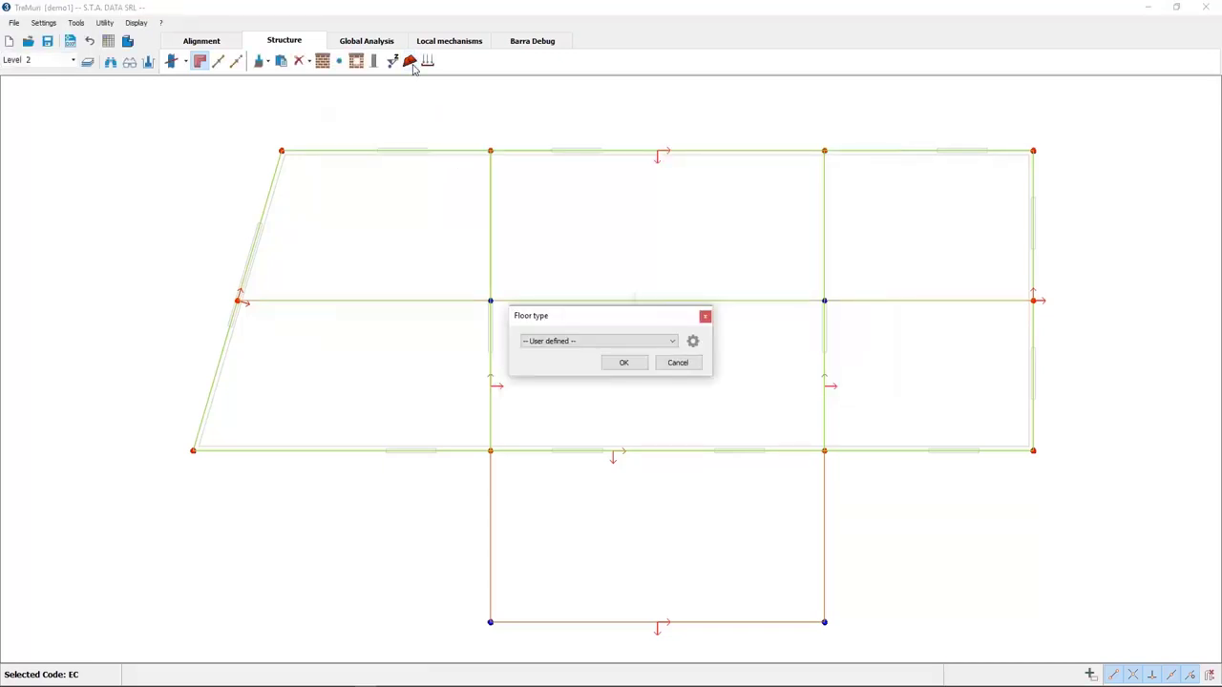
left_click(617, 344)
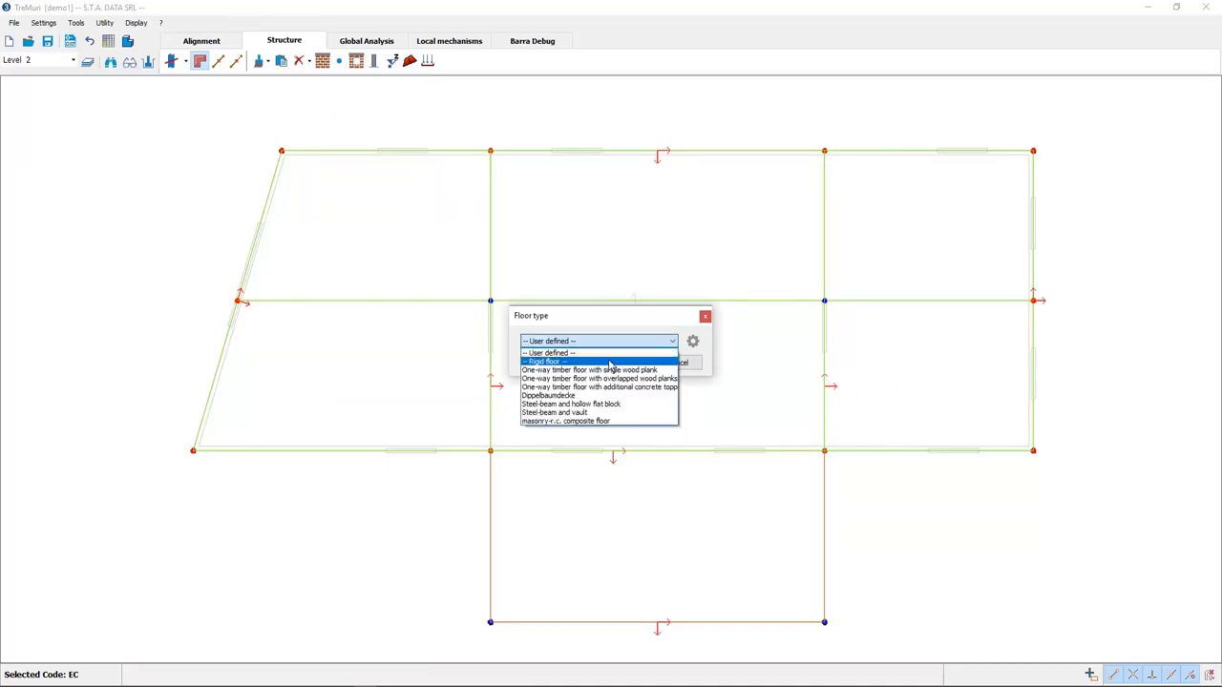
left_click(609, 362)
left_click(244, 301)
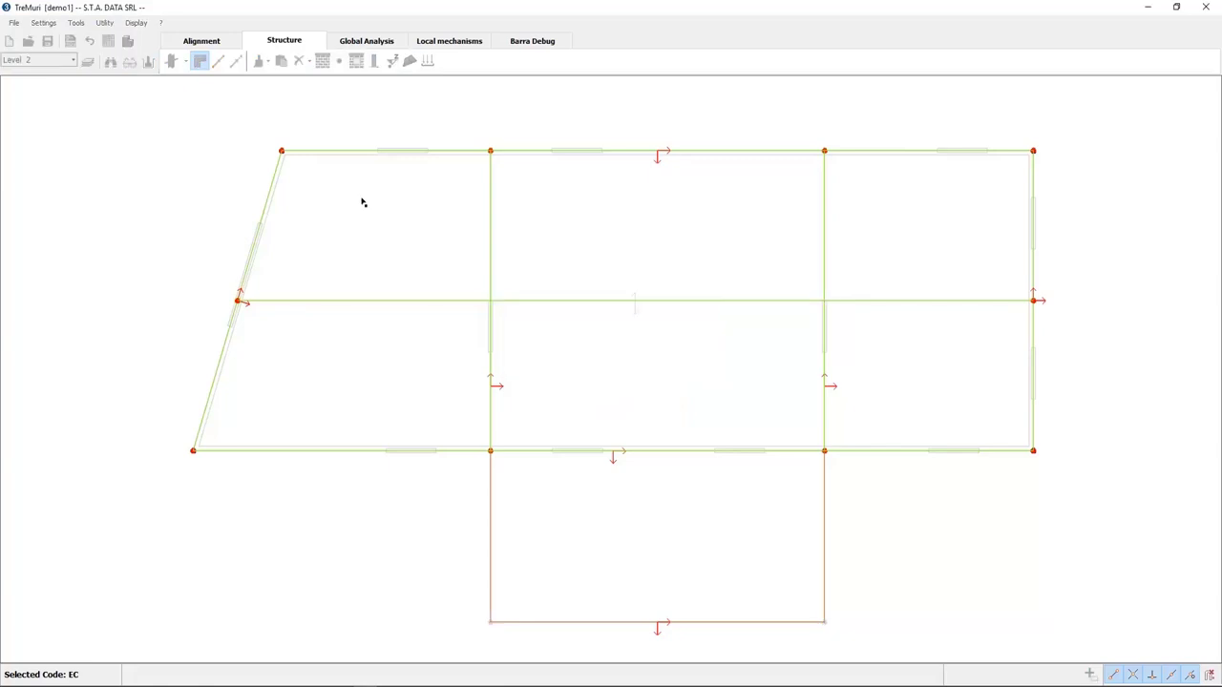
left_click(281, 151)
left_click(238, 301)
left_click(1033, 301)
left_click(1033, 150)
right_click(785, 176)
right_click(735, 155)
left_click(754, 161)
left_click(619, 551)
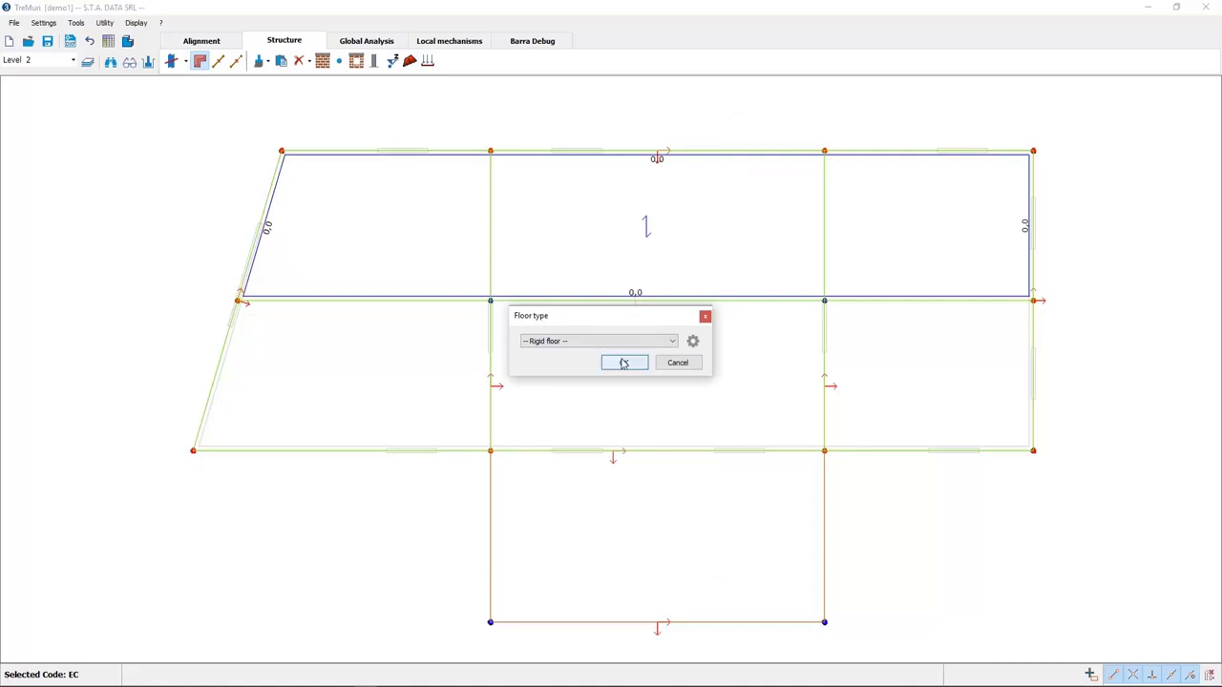
- Insert a rigid-floor roof slope between the ridge and the long wall beside the projecting room, with Gk 500 and Qk 200 daN/m2
left_click(623, 363)
left_click(239, 302)
left_click(194, 450)
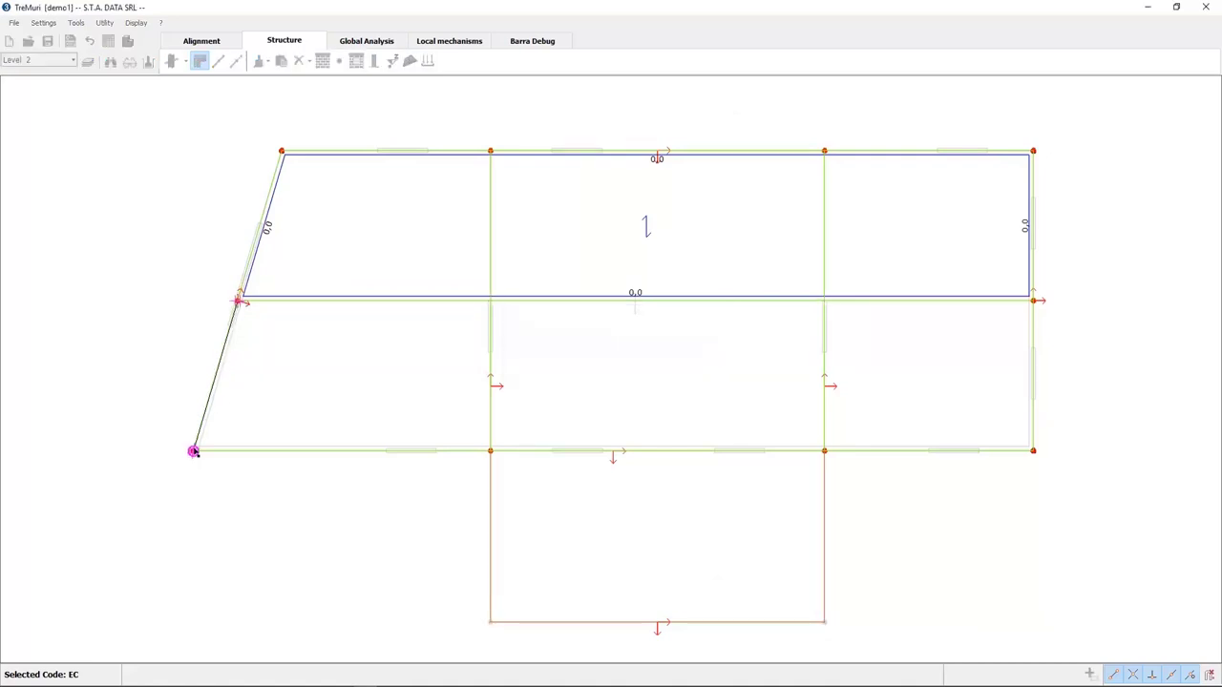
left_click(1033, 443)
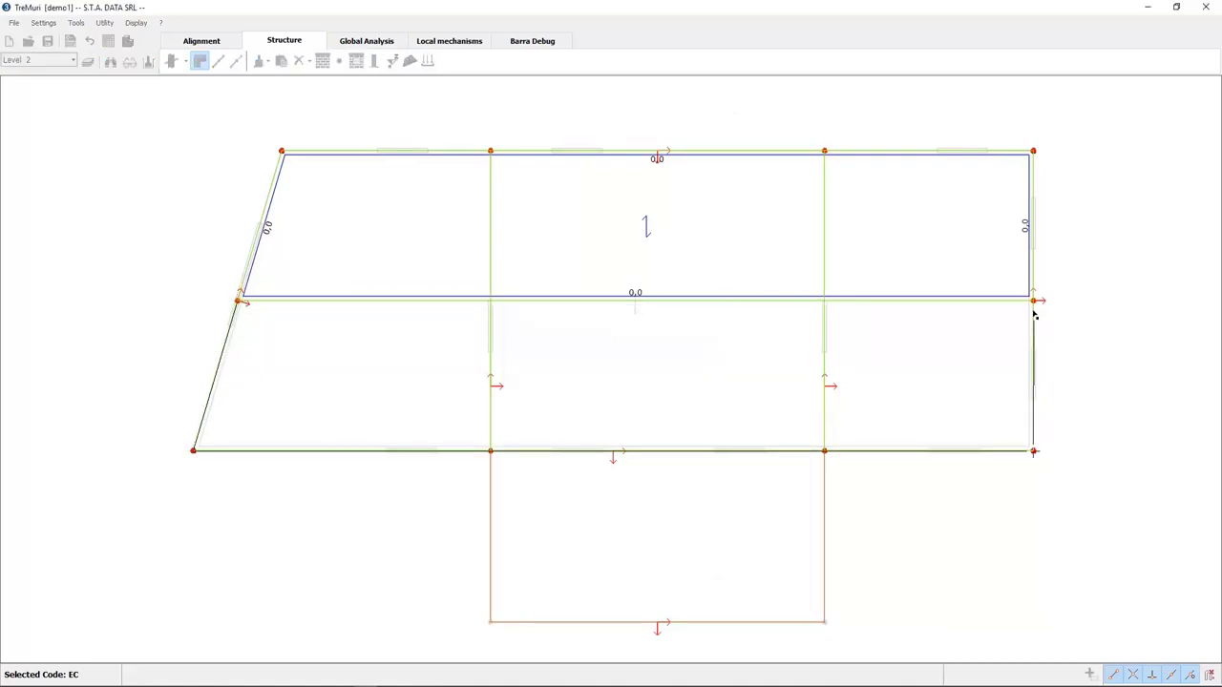
left_click(1033, 301)
left_click(749, 309)
left_click(769, 309)
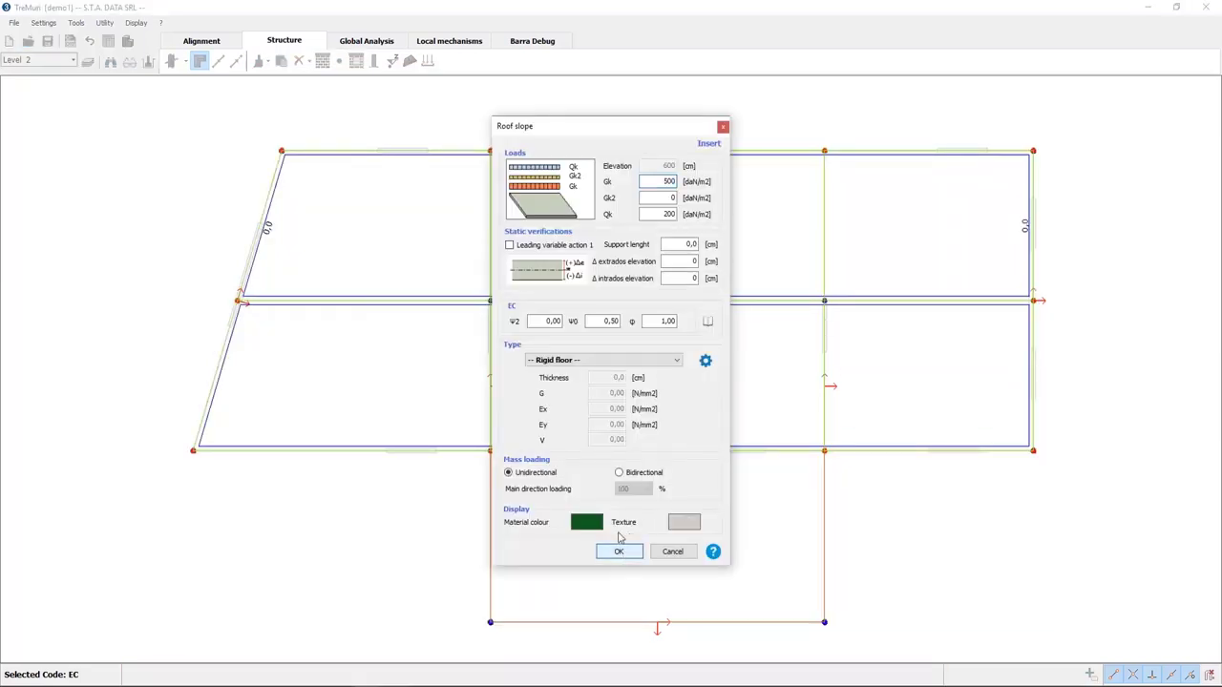
left_click(622, 551)
- Inspect the roofed building in the 3D view and close the view
left_click(127, 42)
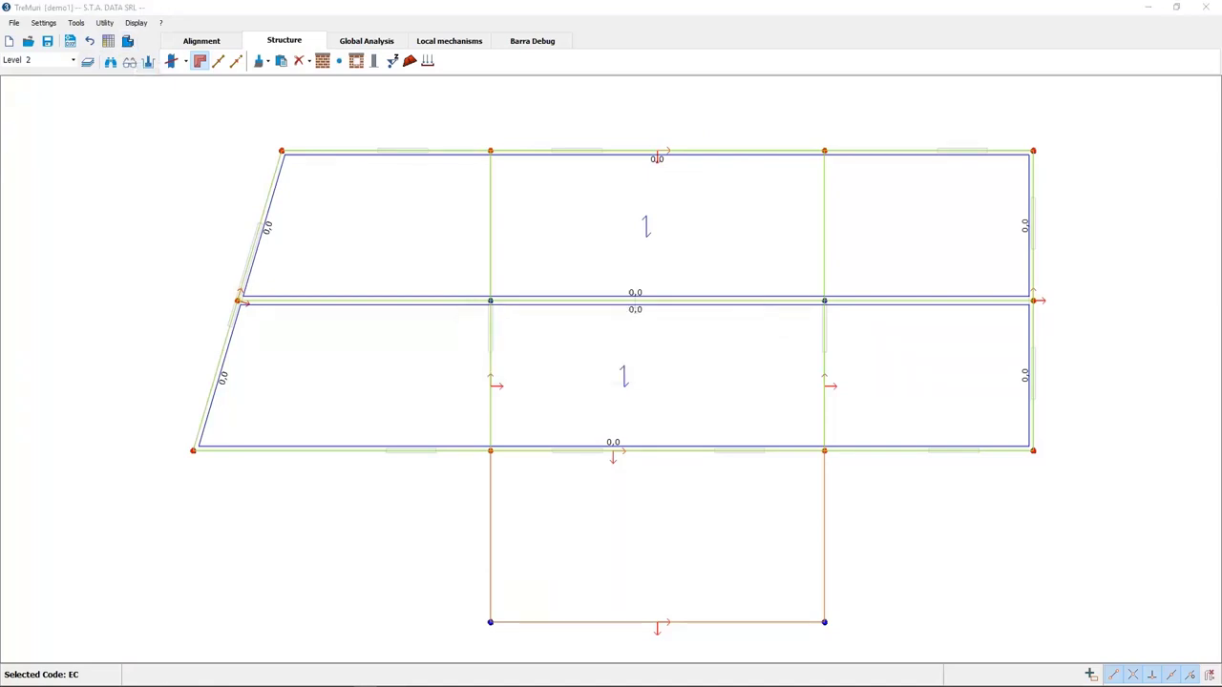
left_click_drag(410, 169, 477, 162)
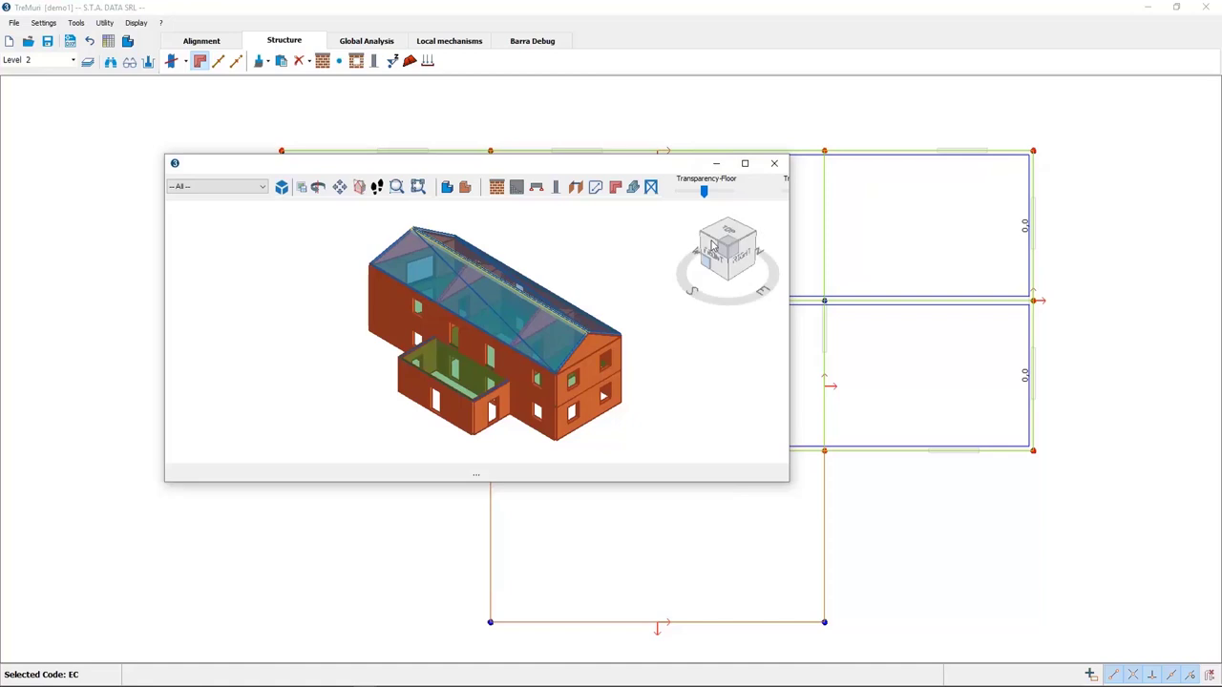
left_click(775, 167)
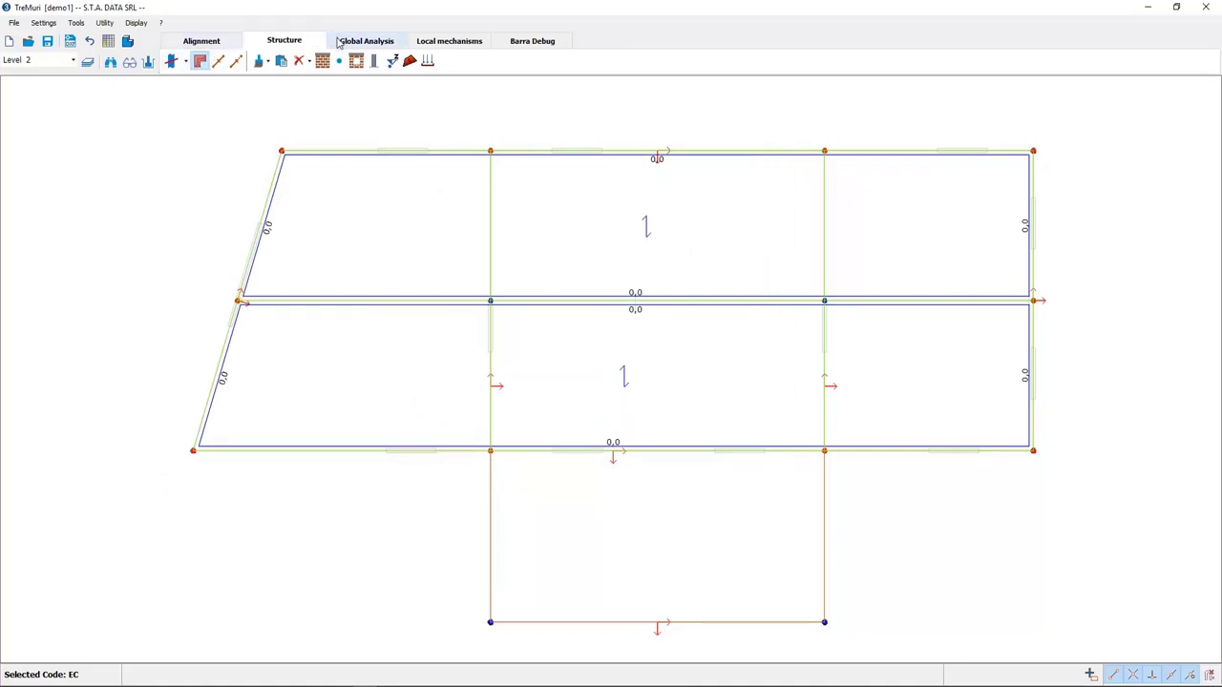
- Leave roof modelling and generate the global analysis mesh, accepting the automatic model save
left_click(207, 65)
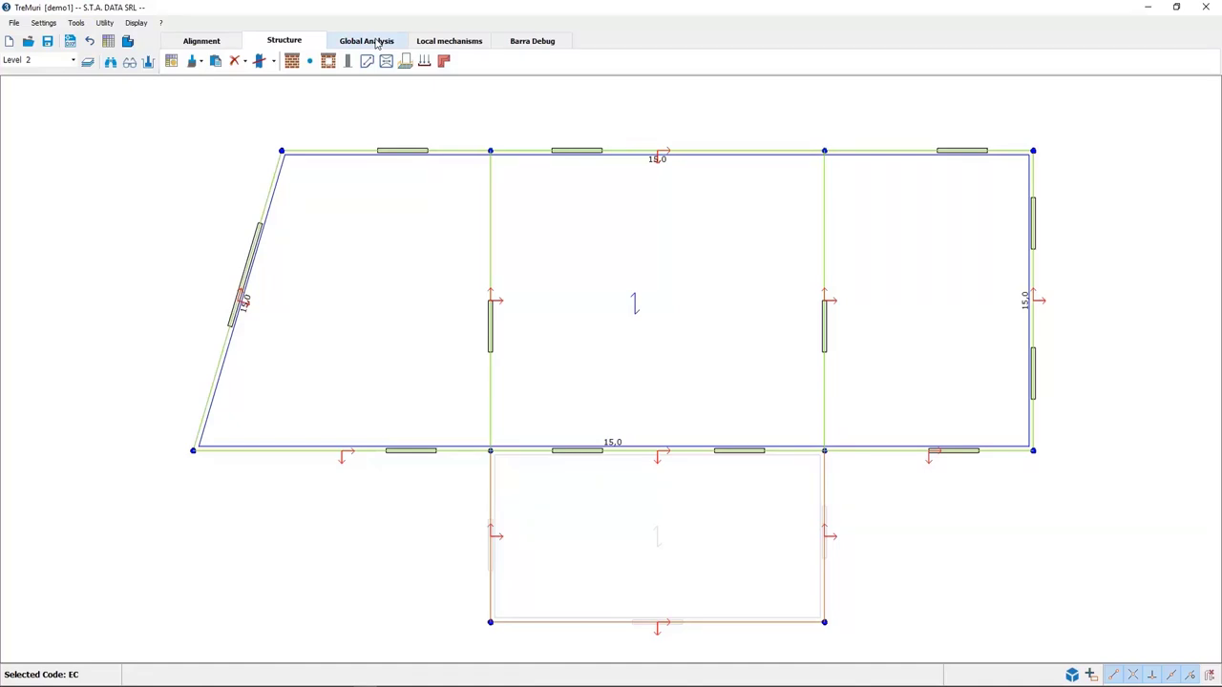
left_click(366, 41)
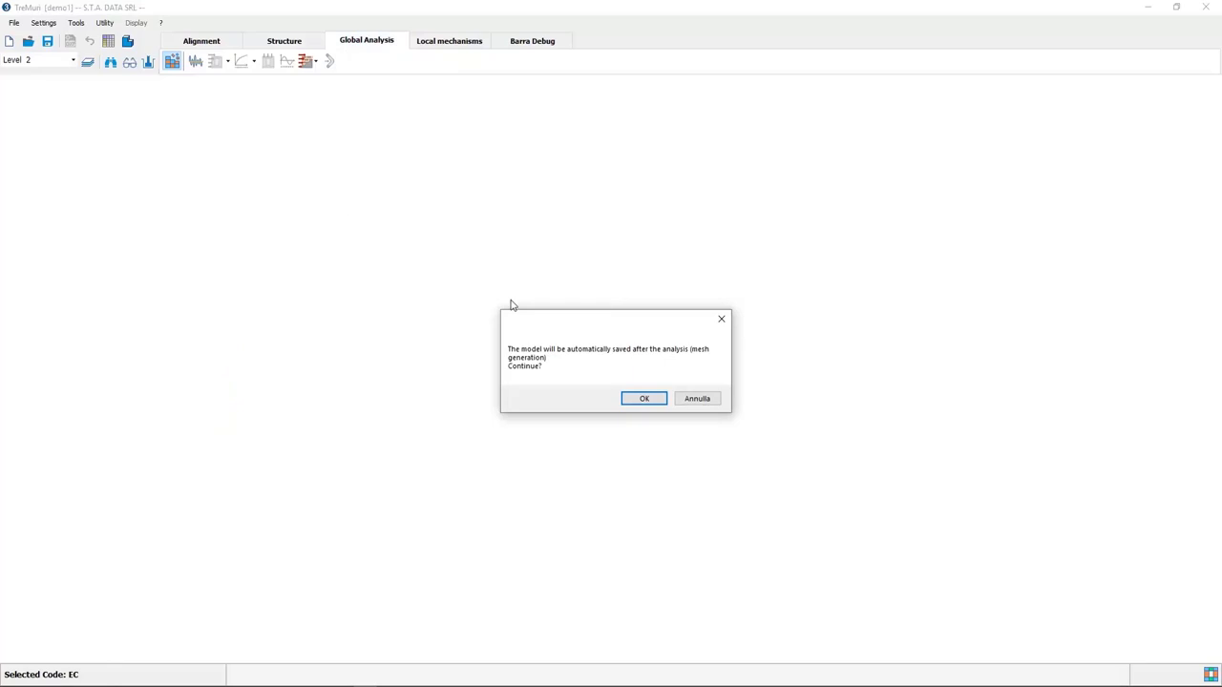
left_click(636, 400)
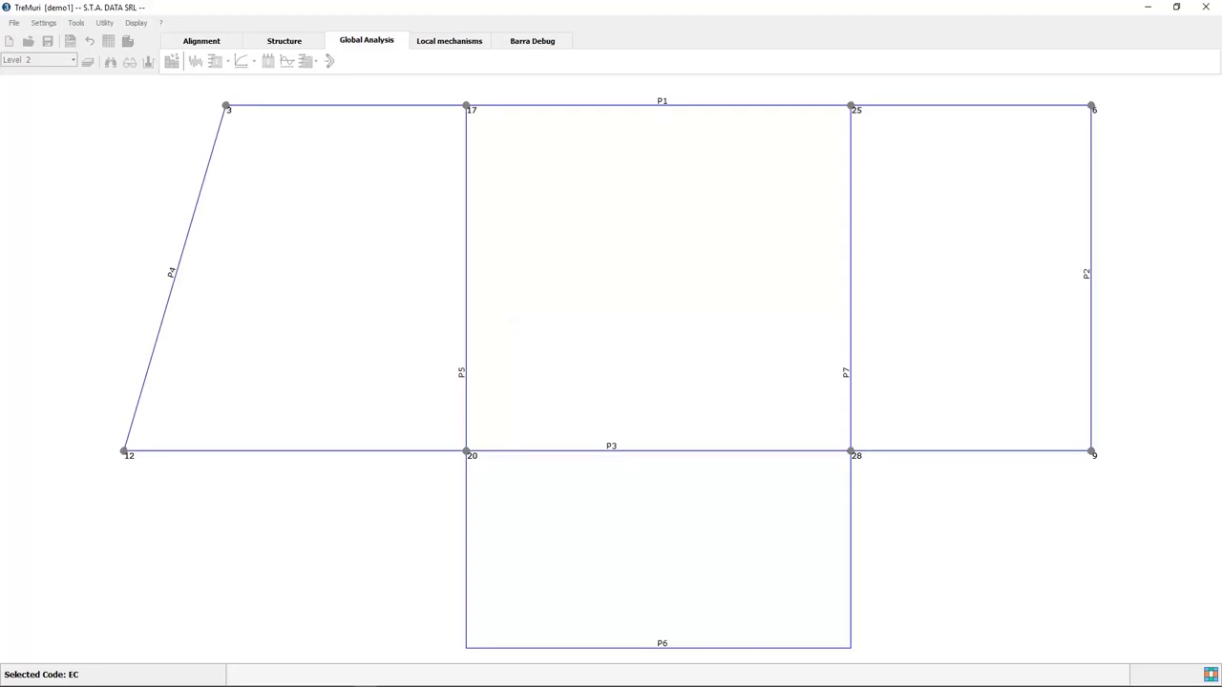
- Show the wall mesh view beside the plan and examine the meshes of walls P1, P3 and P2
left_click(1209, 675)
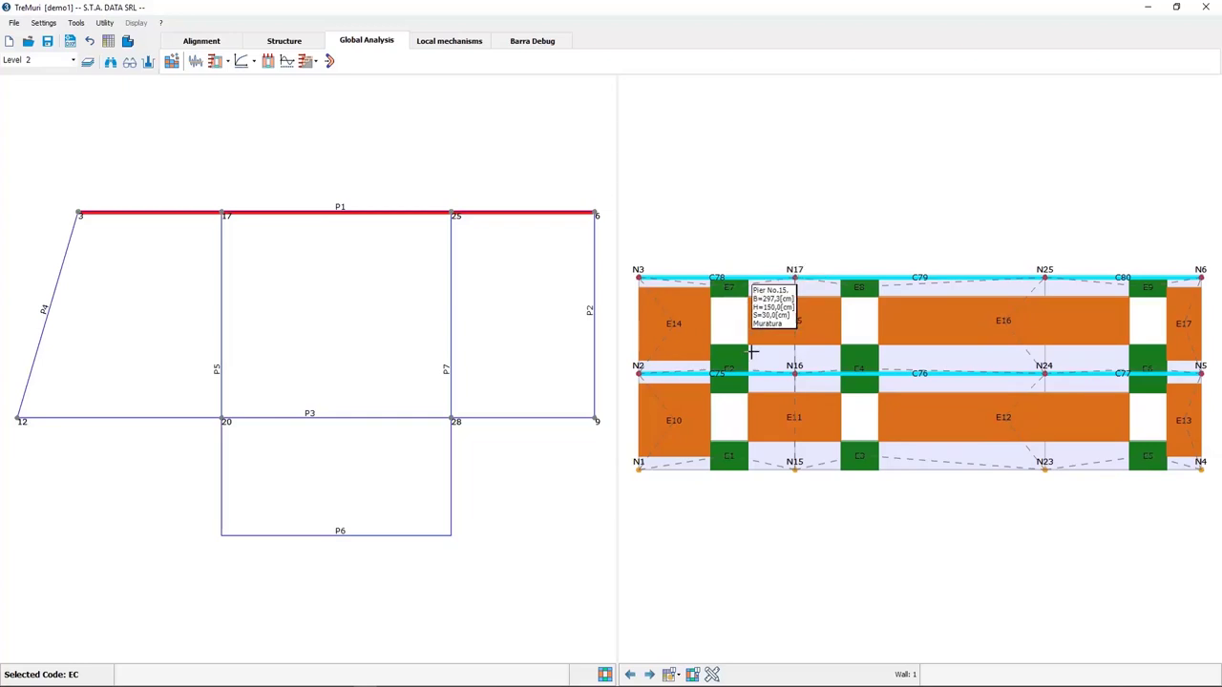
left_click(553, 415)
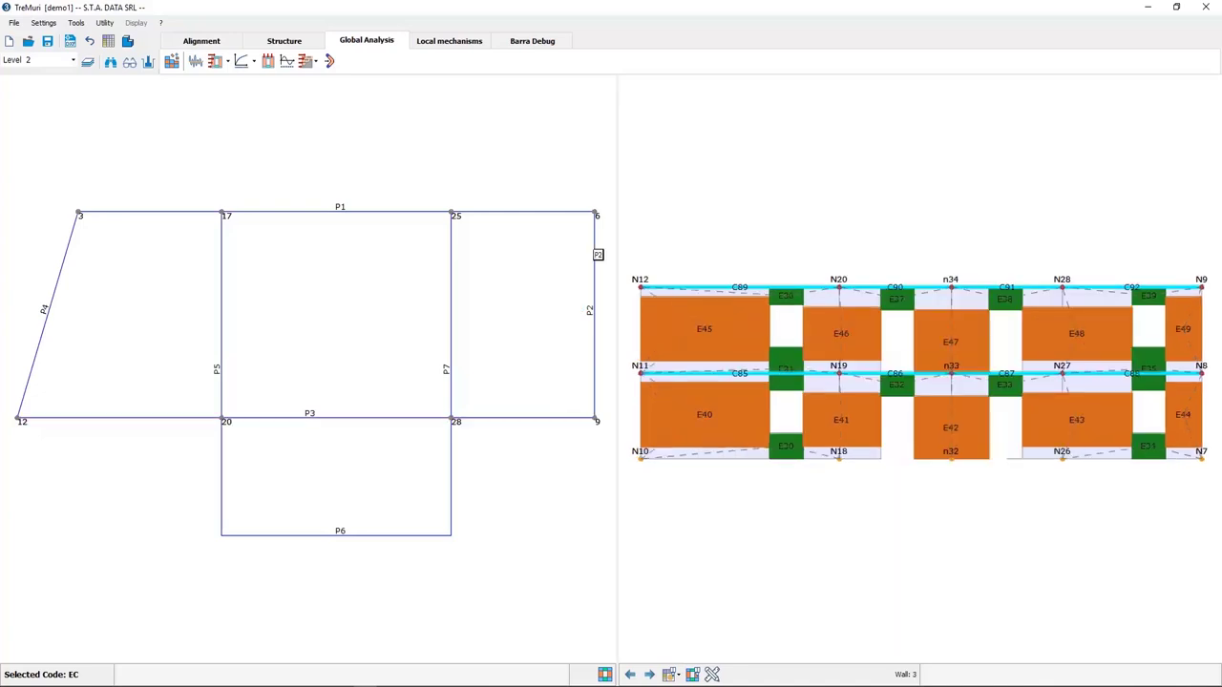
left_click(597, 256)
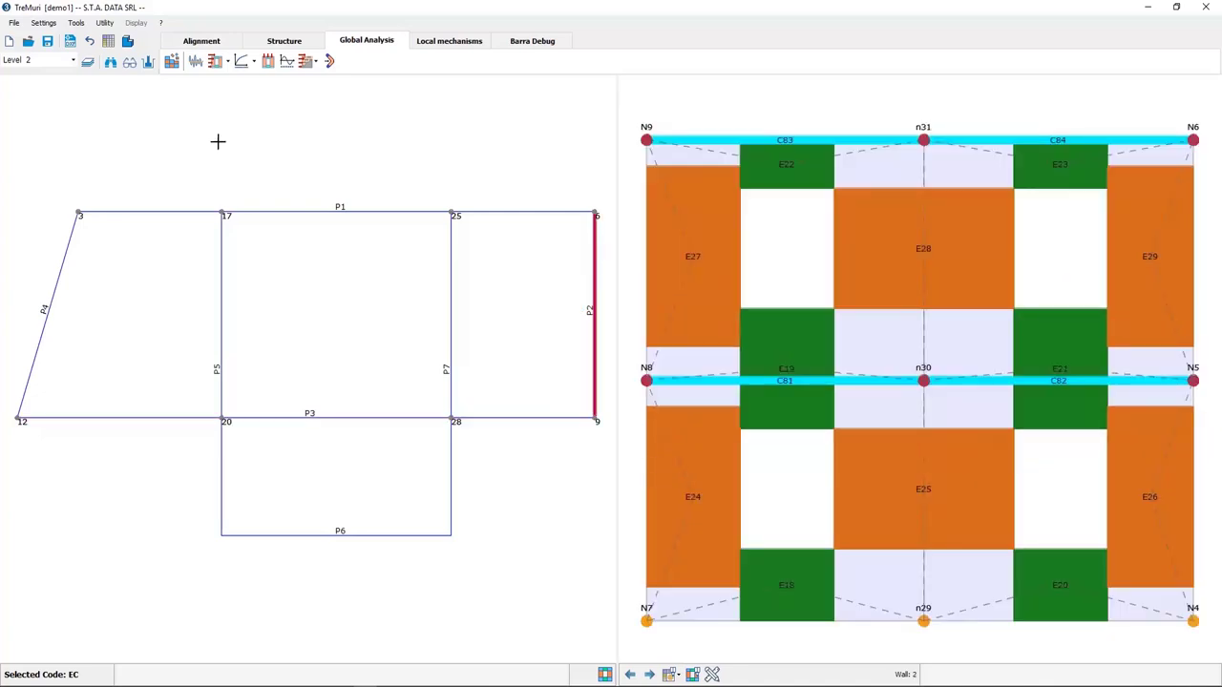
- Check the roof type options for Level 2 in levels management without changing them and return to global analysis
left_click(284, 40)
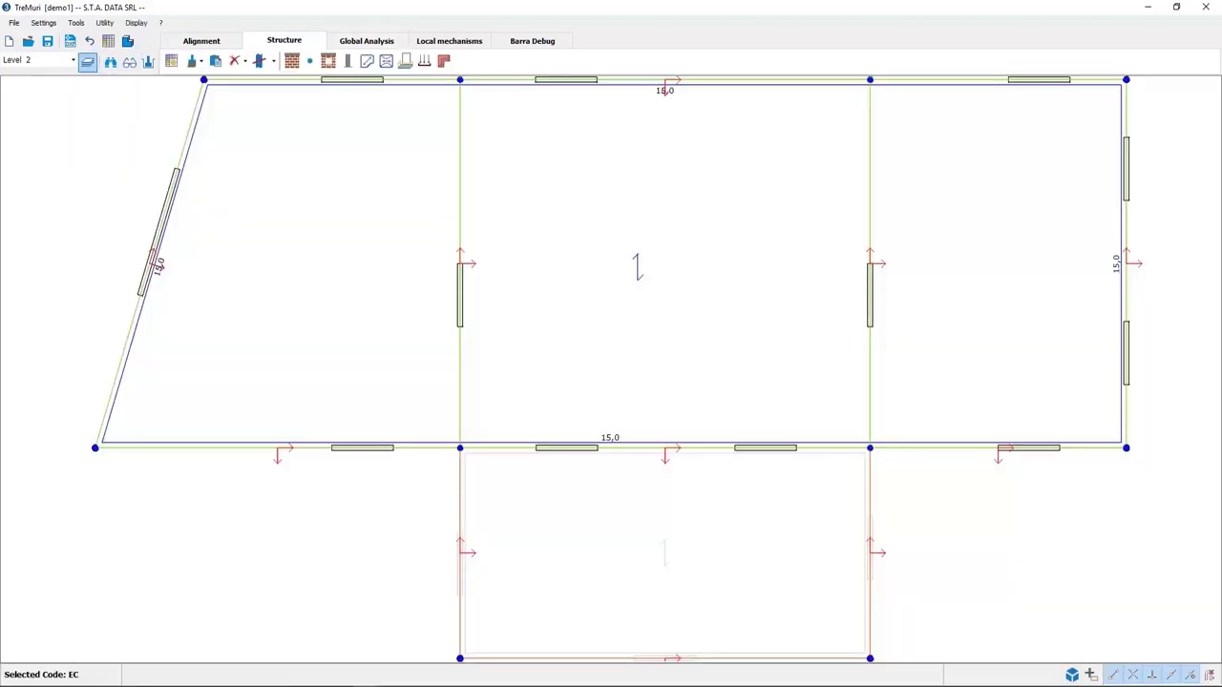
left_click(85, 62)
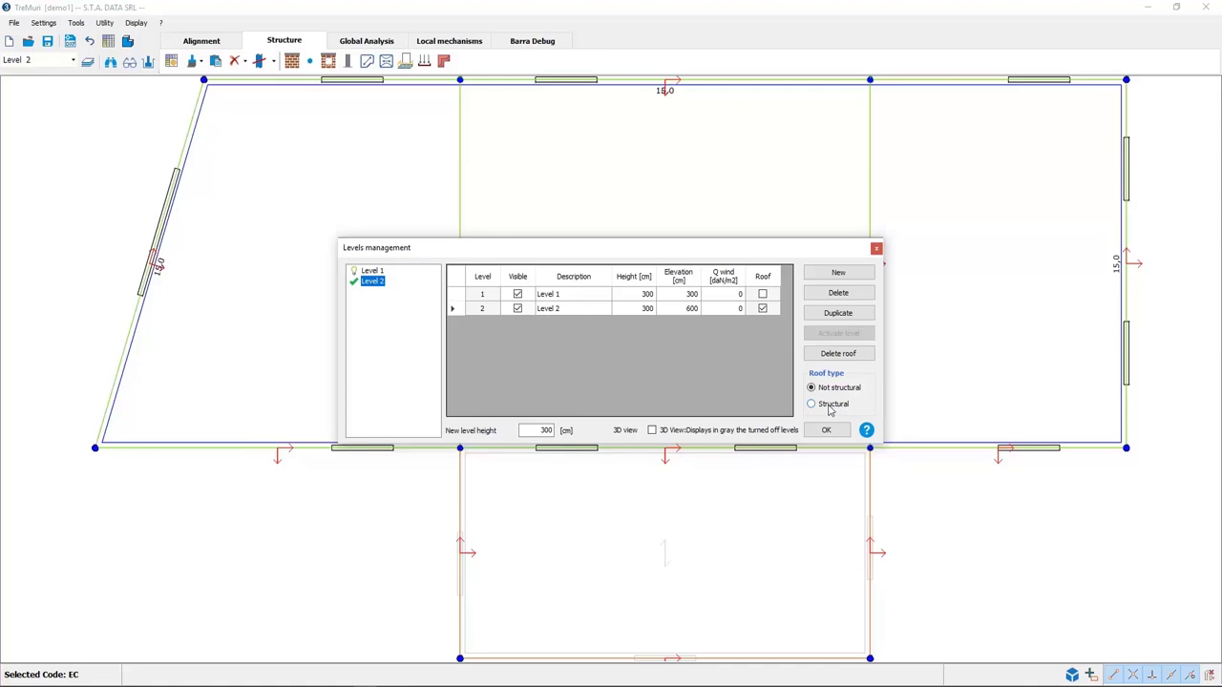
left_click(874, 249)
left_click(382, 40)
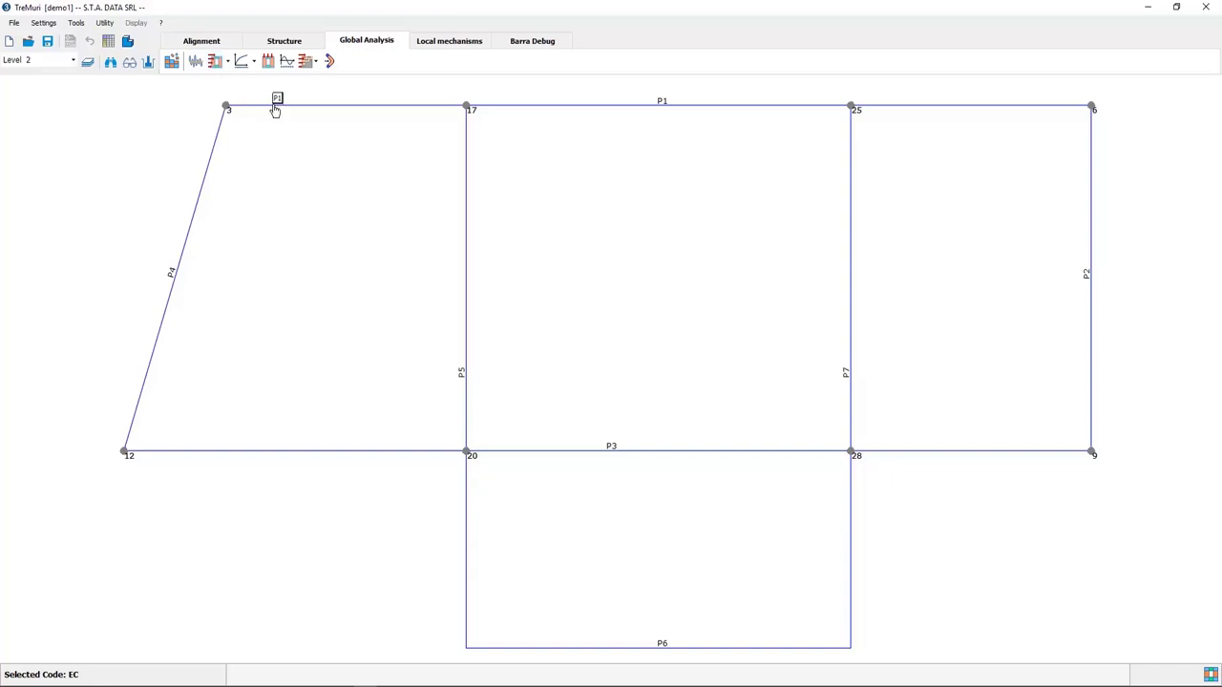
- Set up the global analysis with node 12 of Level 2 as the control node, keeping the plan visible to check its location
left_click(216, 63)
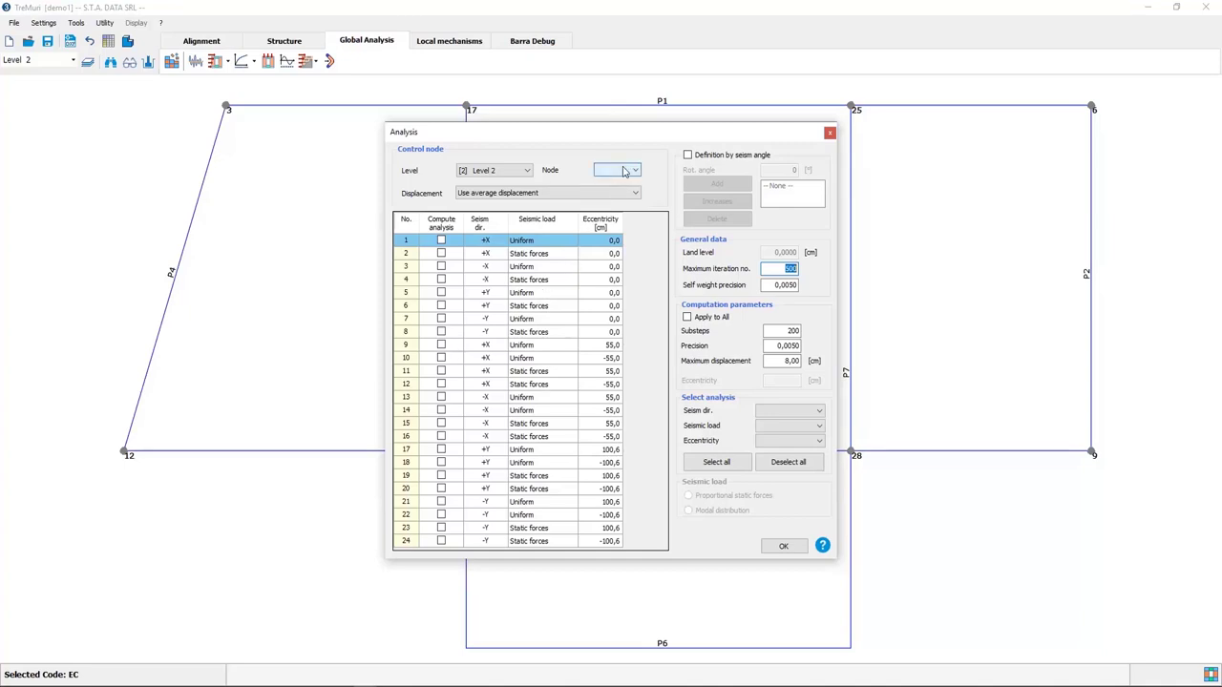
left_click(624, 170)
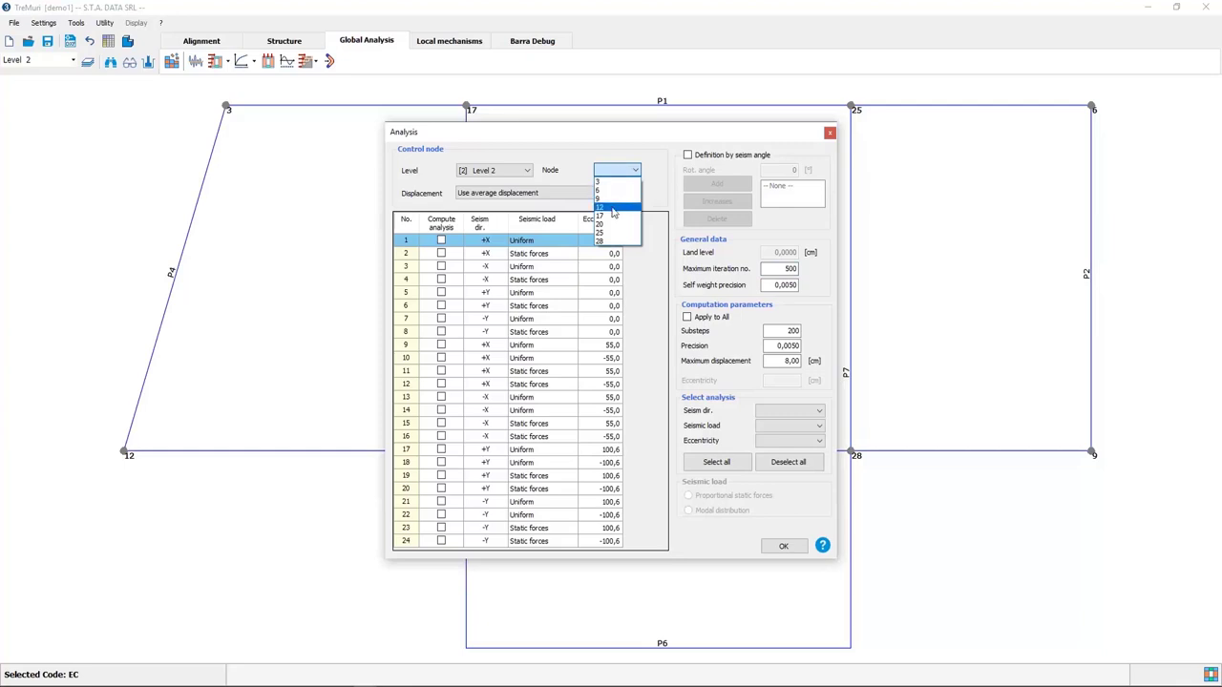
left_click(614, 207)
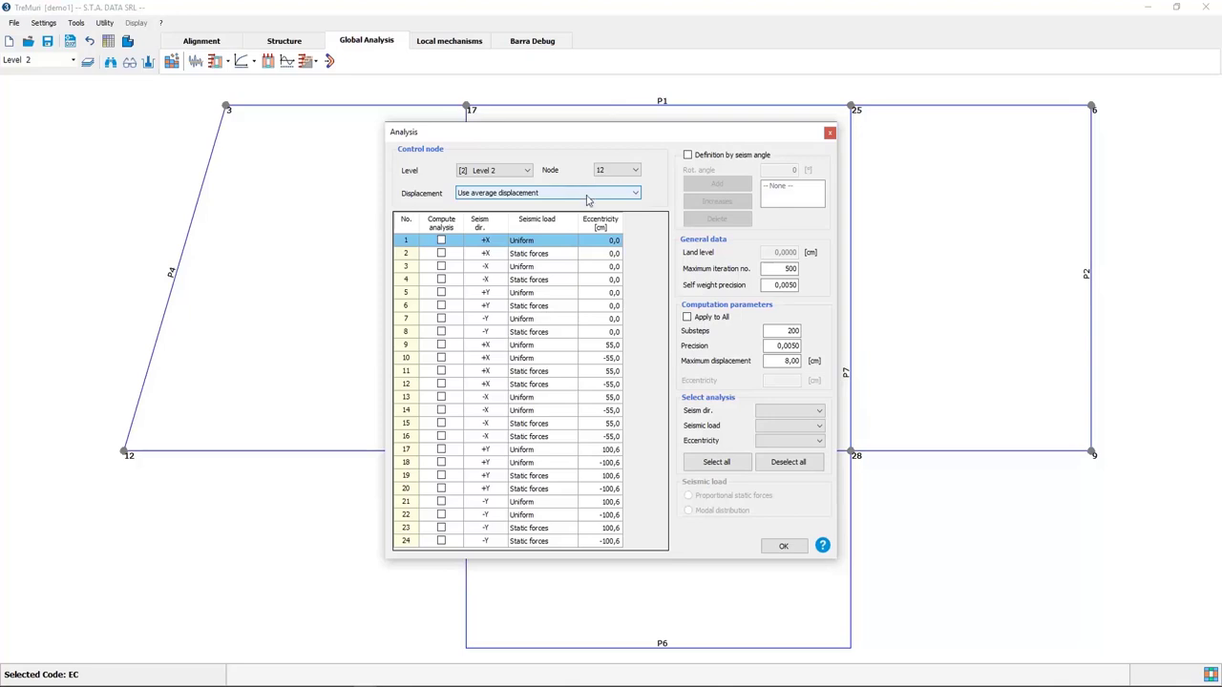
left_click_drag(659, 133, 680, 502)
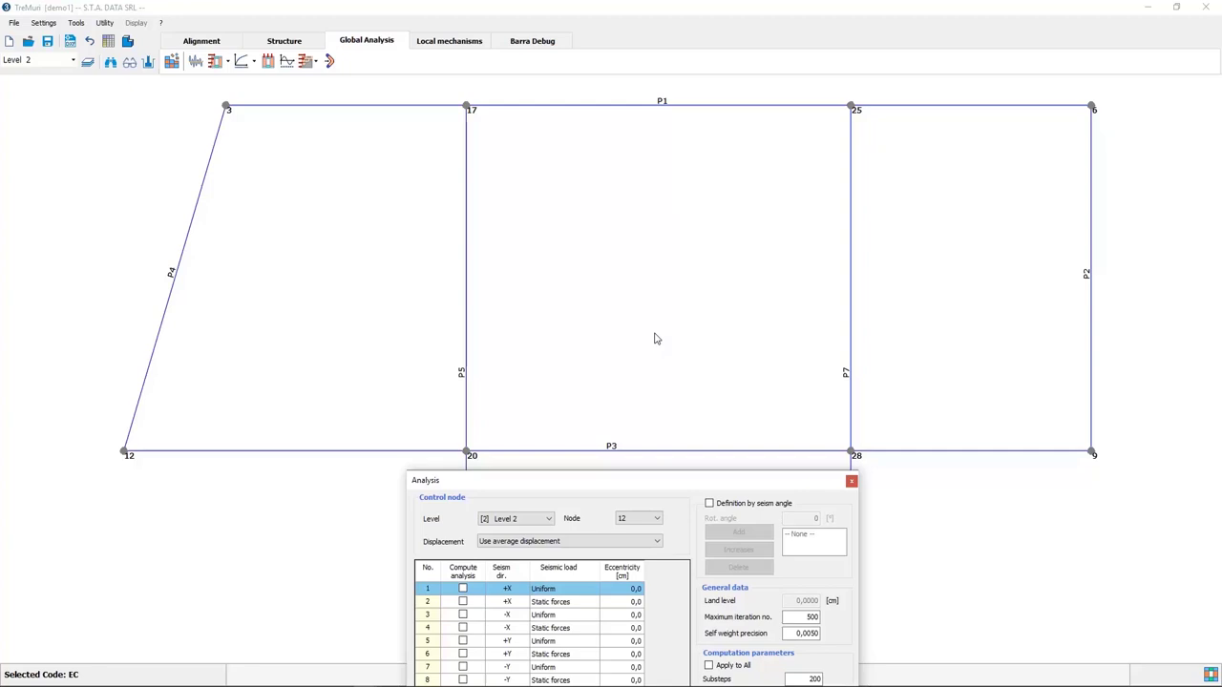
left_click_drag(645, 481, 626, 176)
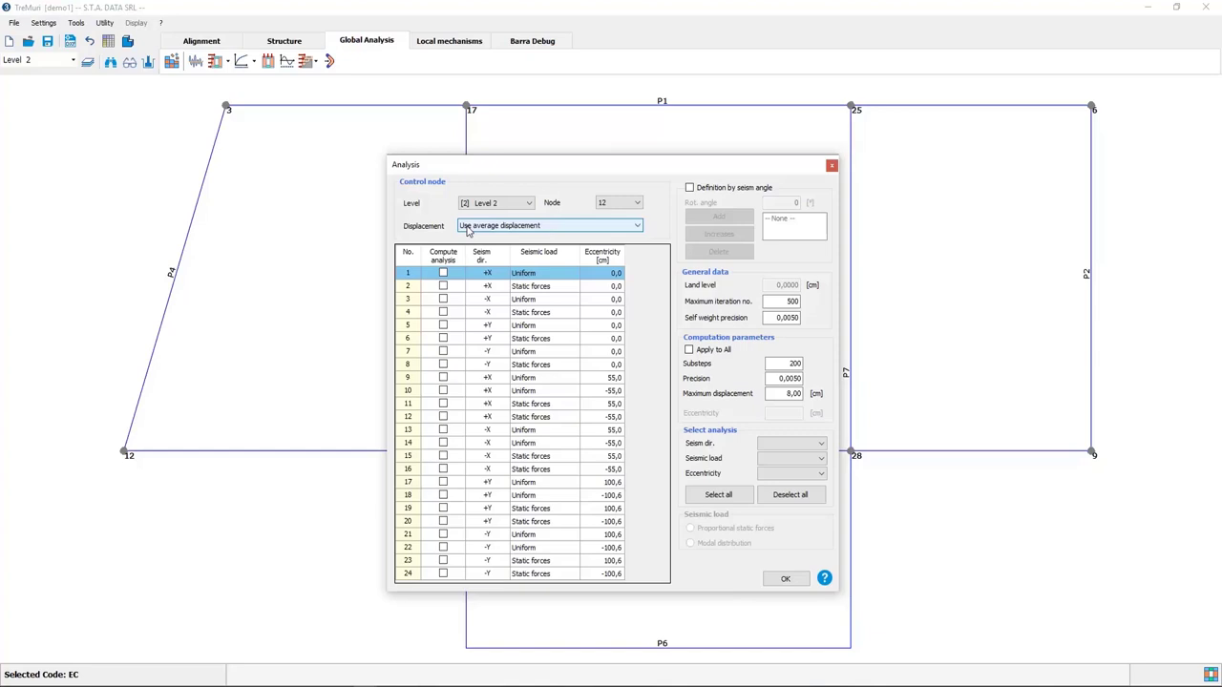
- Enable the uniform-load analyses 1 (+X) and 5 (+Y) with zero eccentricity and confirm the analysis setup
left_click(443, 273)
left_click(443, 325)
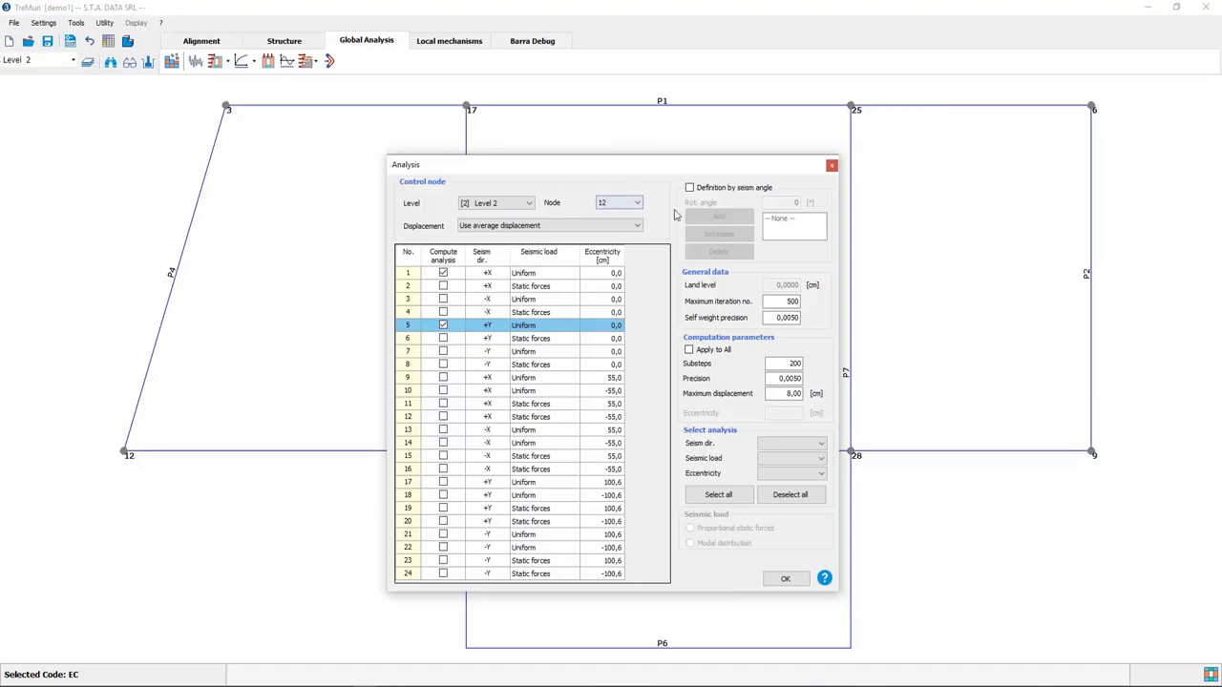
left_click(781, 579)
left_click(613, 391)
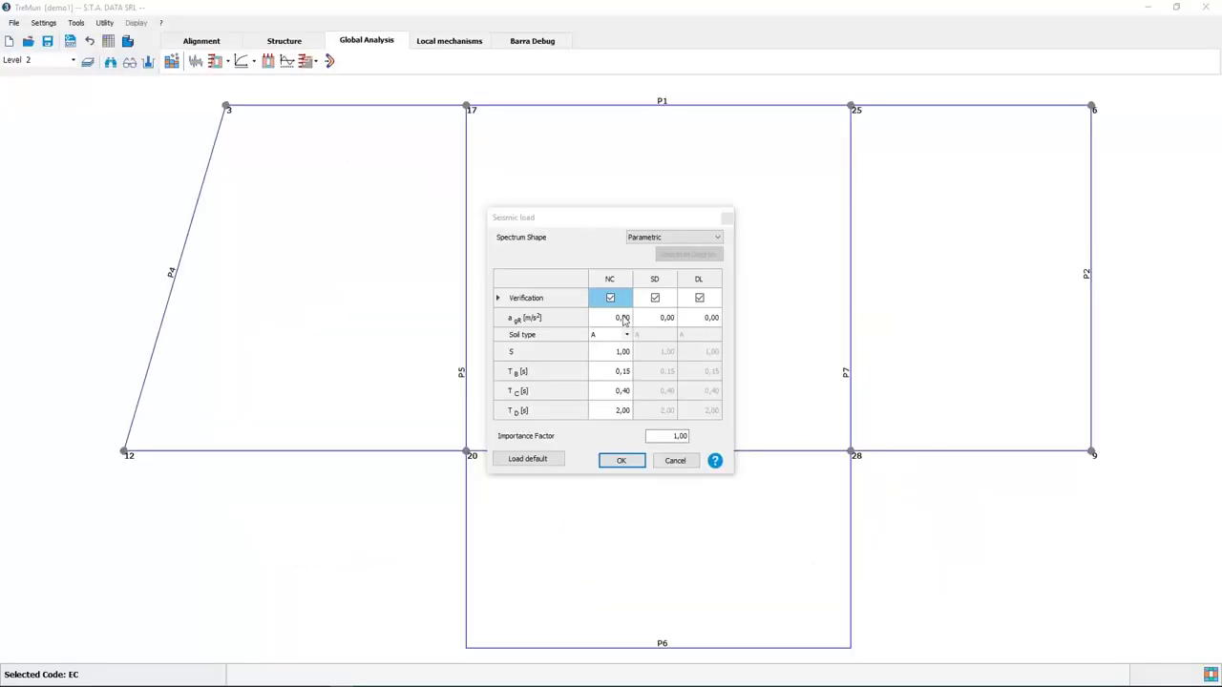
- Set the seismic load's agR to 1 for NC, 0,8 for SD and 0,6 for DL m/s², and accept it
left_click(623, 318)
type("1")
left_click(667, 319)
type("0,8")
left_click(709, 317)
type("0,6")
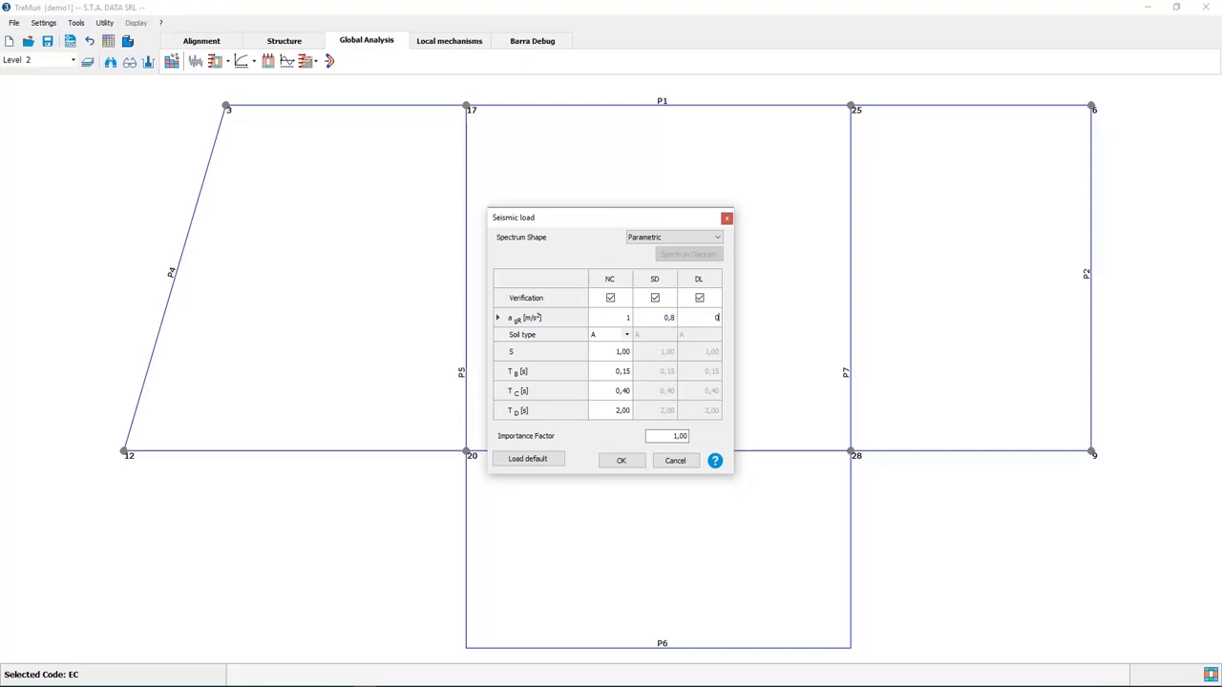
left_click(621, 460)
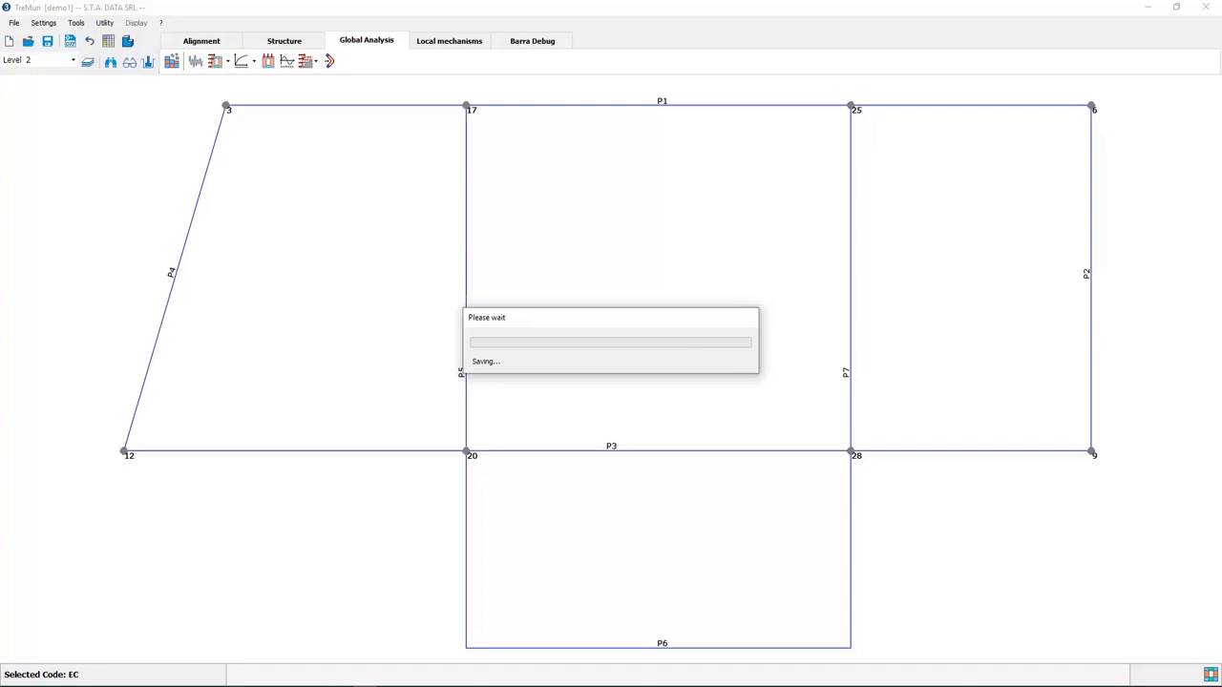
- Examine the Personalized spectrum shape and its spectrum diagram in the seismic load settings, discarding the change
left_click(195, 60)
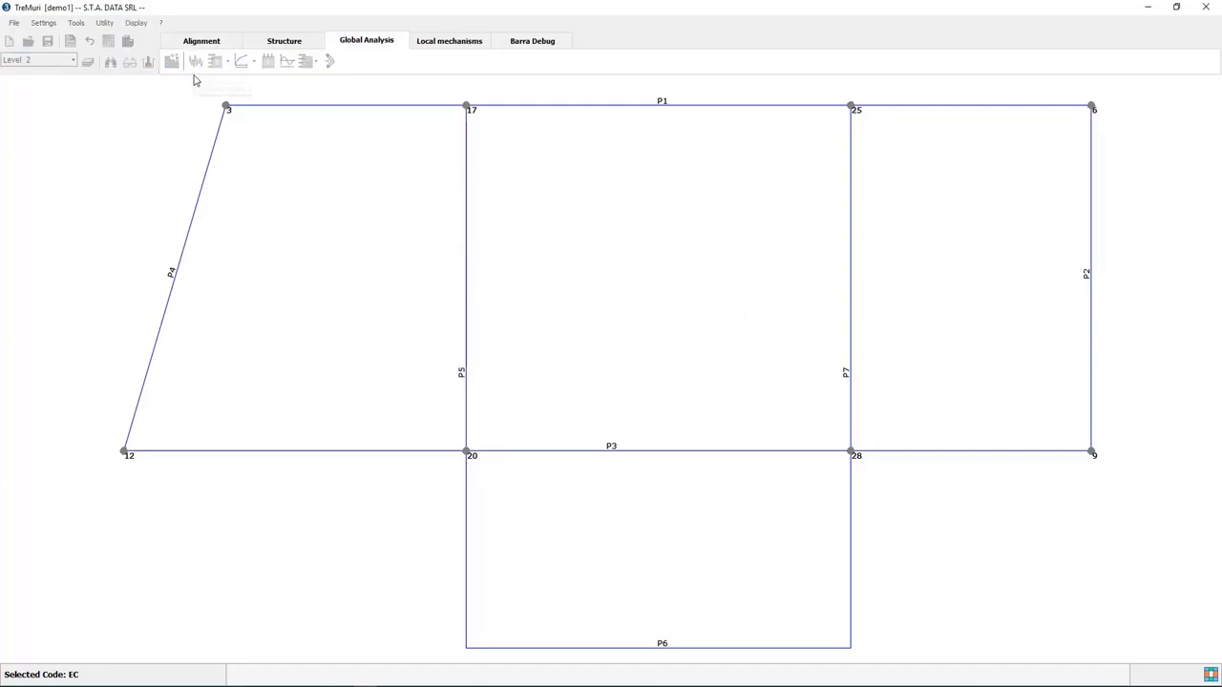
left_click(669, 237)
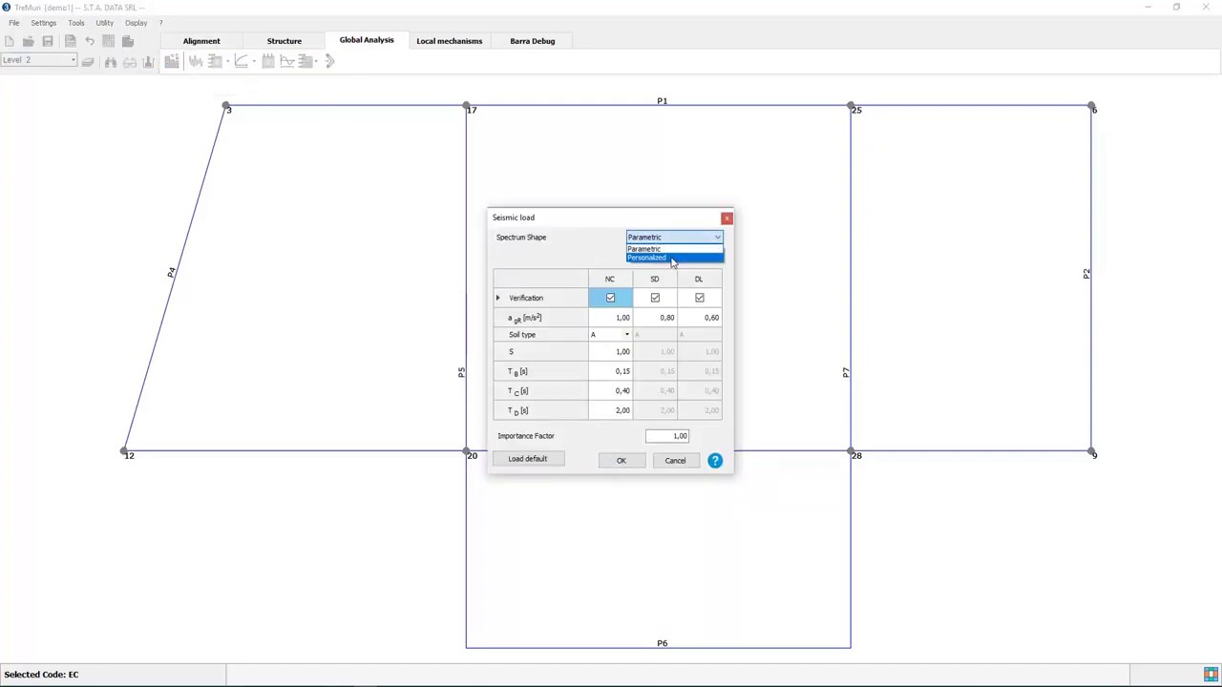
left_click(672, 258)
left_click(688, 254)
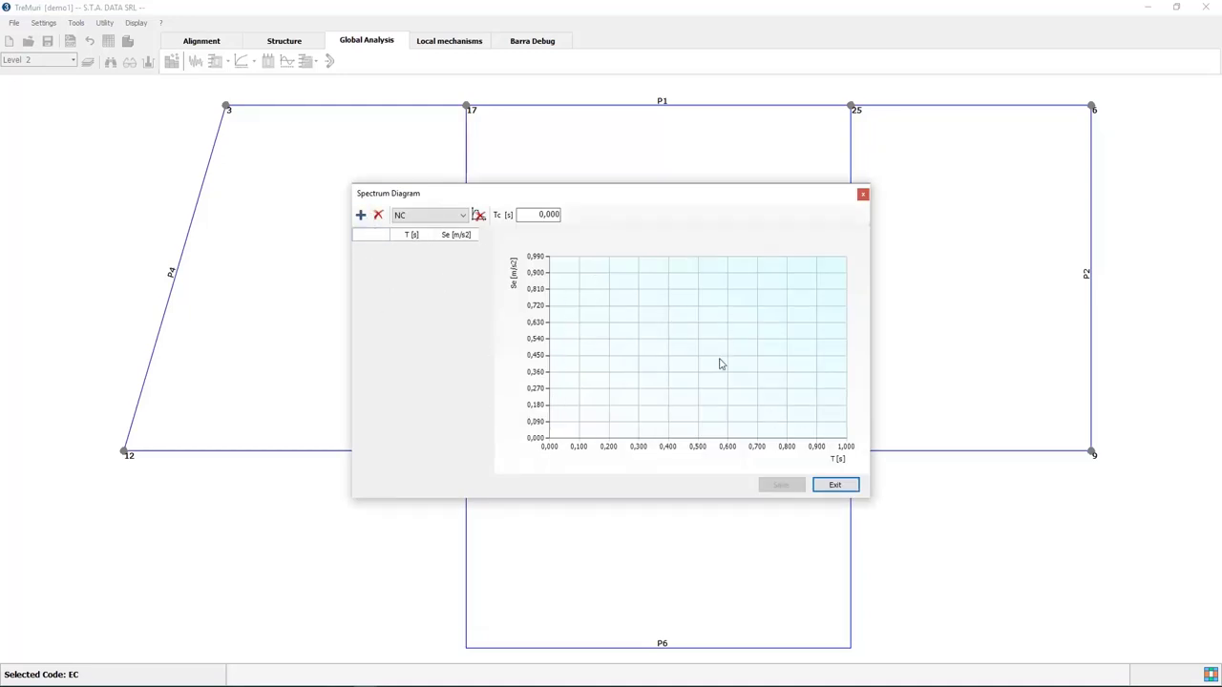
right_click(373, 240)
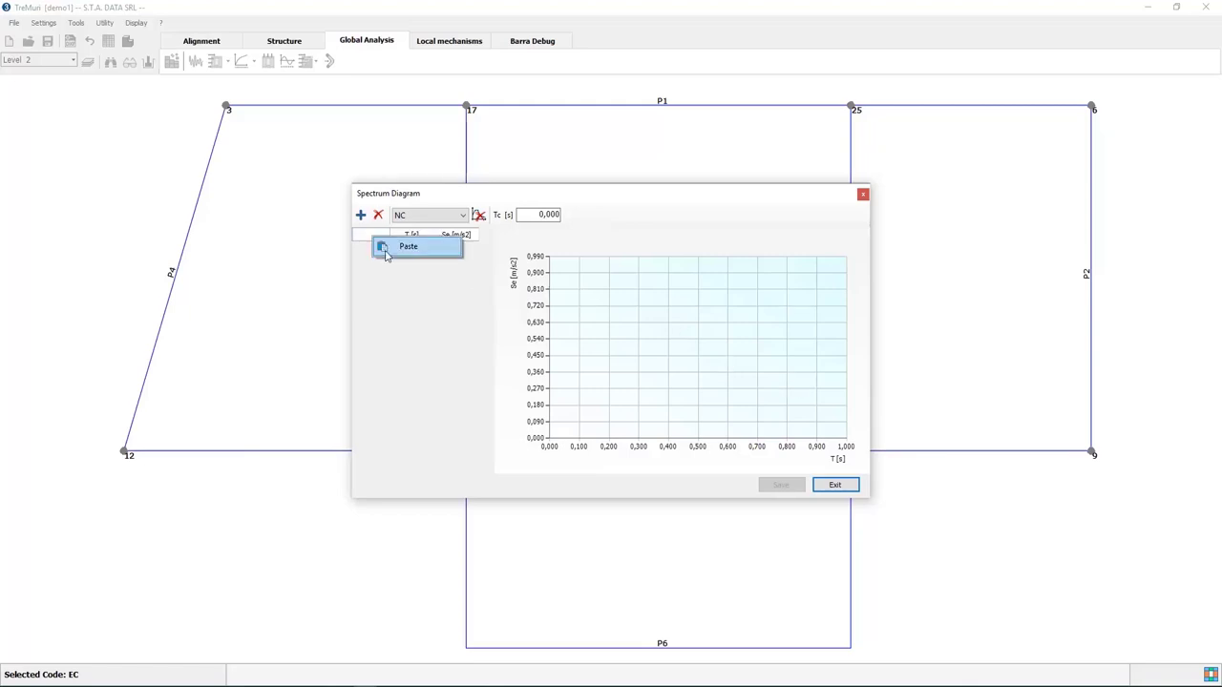
left_click(401, 301)
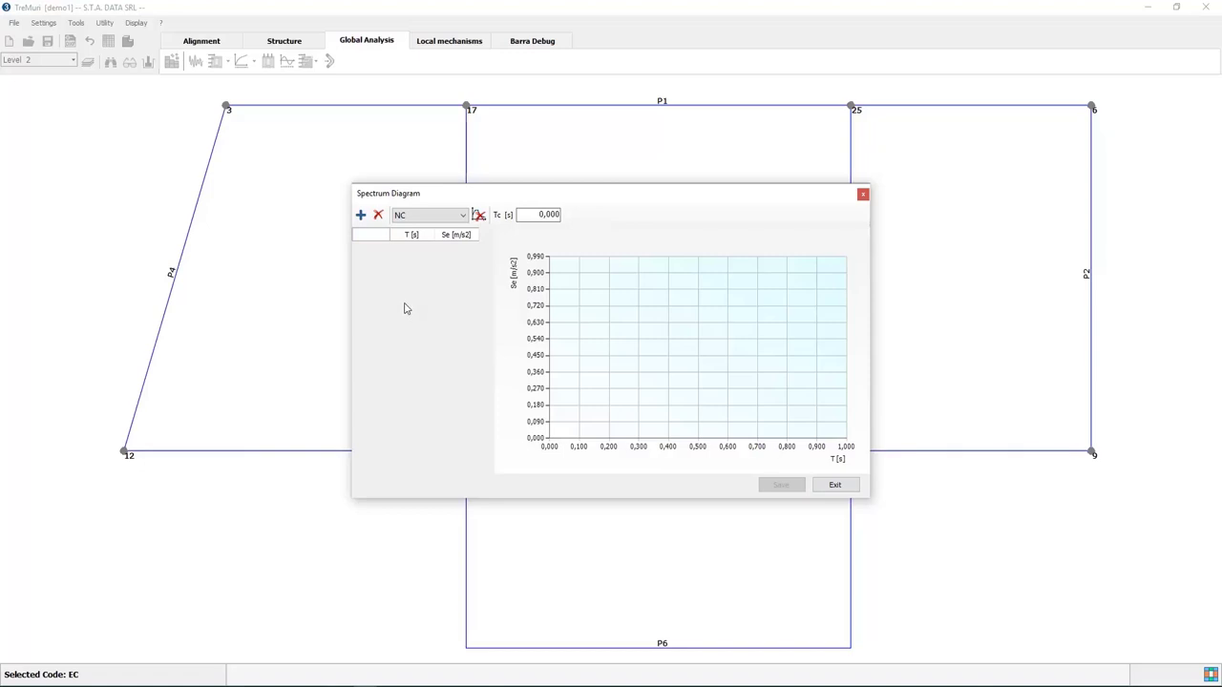
left_click(834, 485)
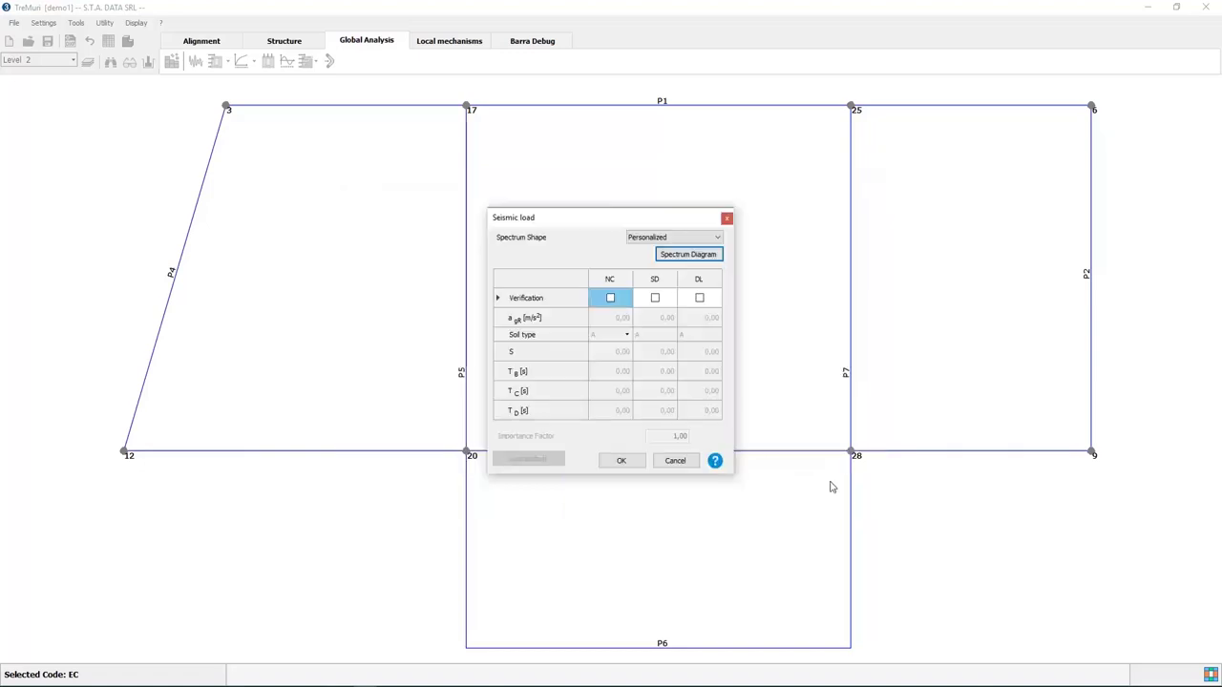
left_click(674, 462)
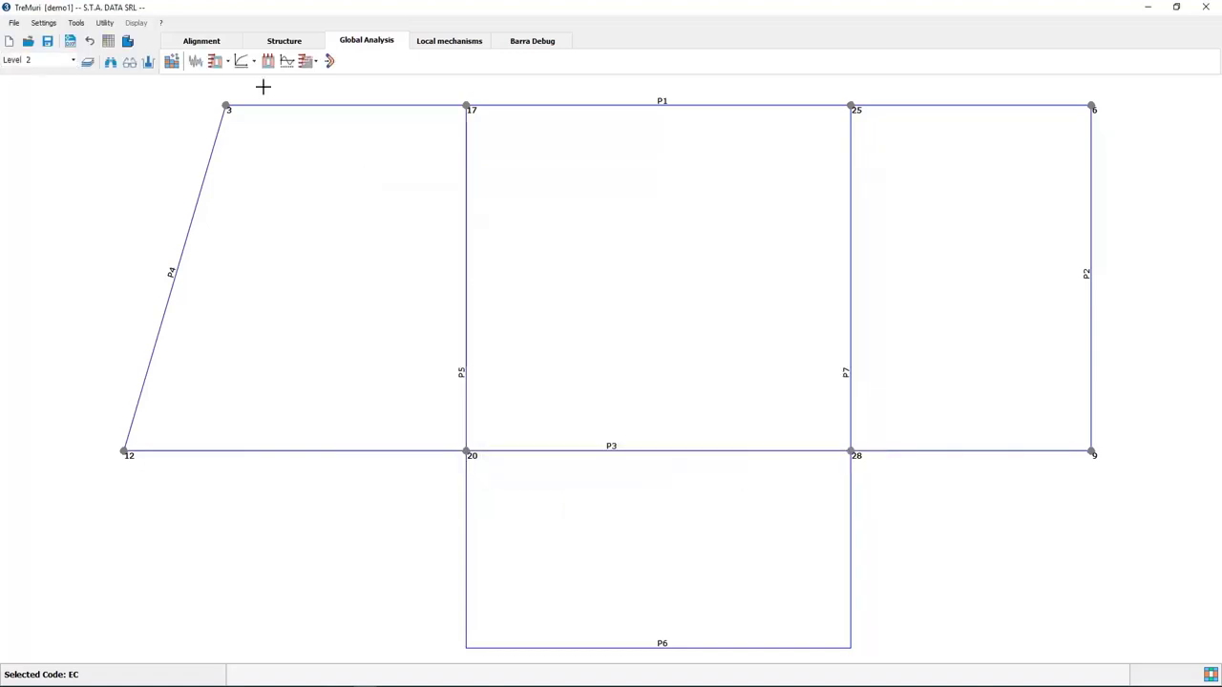
- Open the analysis verification and display the analysis details in a maximized window
left_click(238, 63)
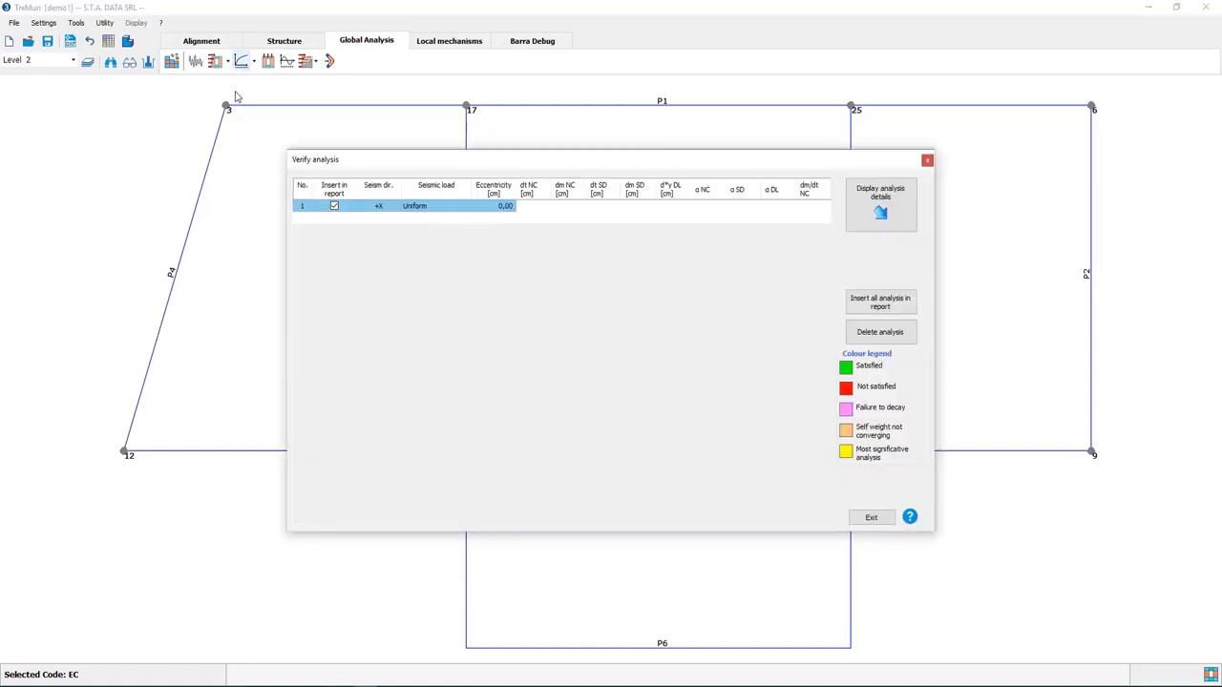
left_click(881, 212)
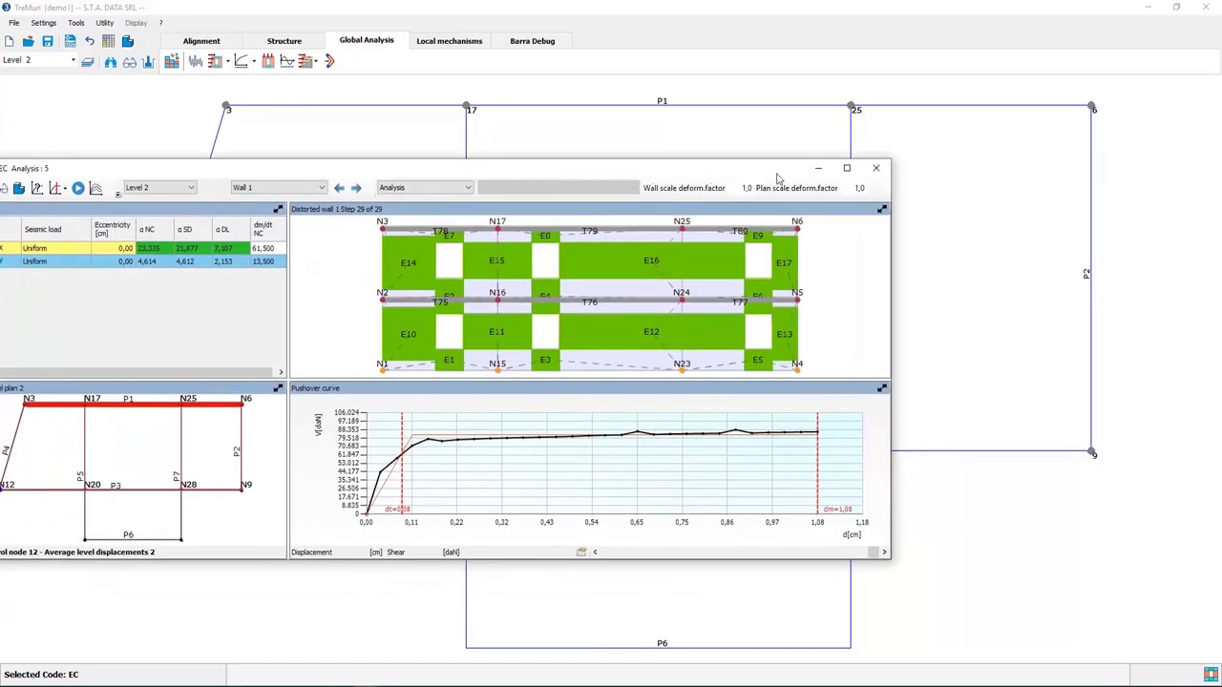
left_click(846, 168)
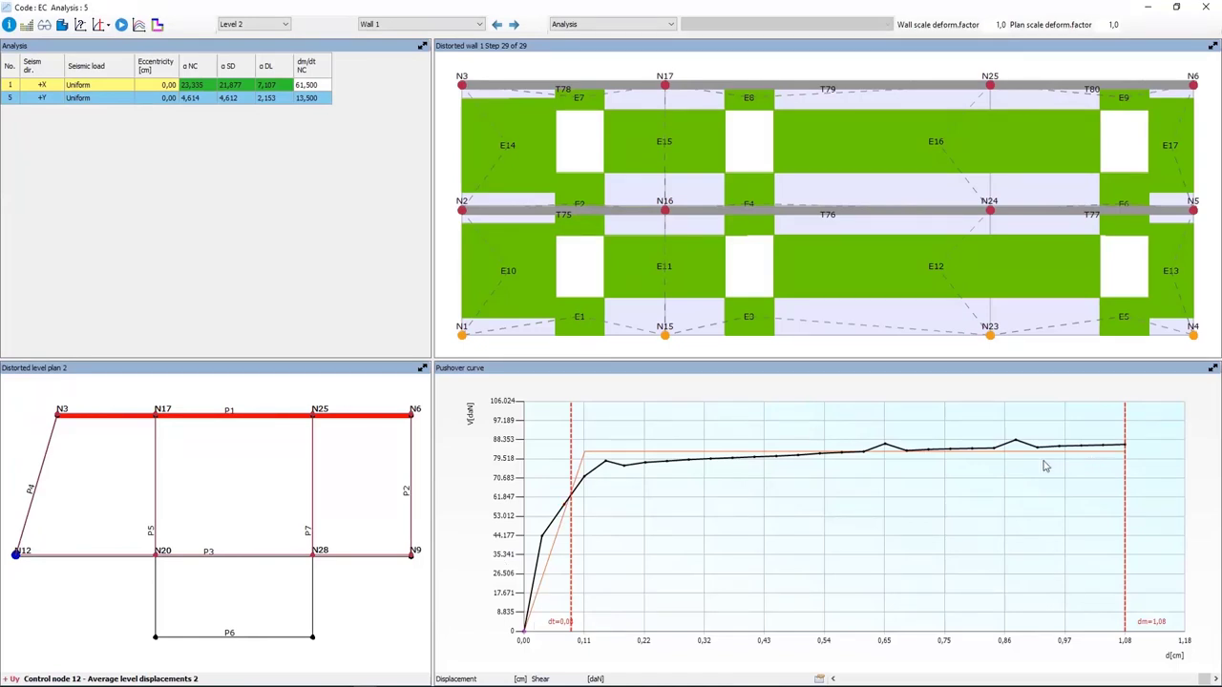
- Inspect the distorted views of walls P4, P5, P7 and P2 in the analysis results
left_click(51, 442)
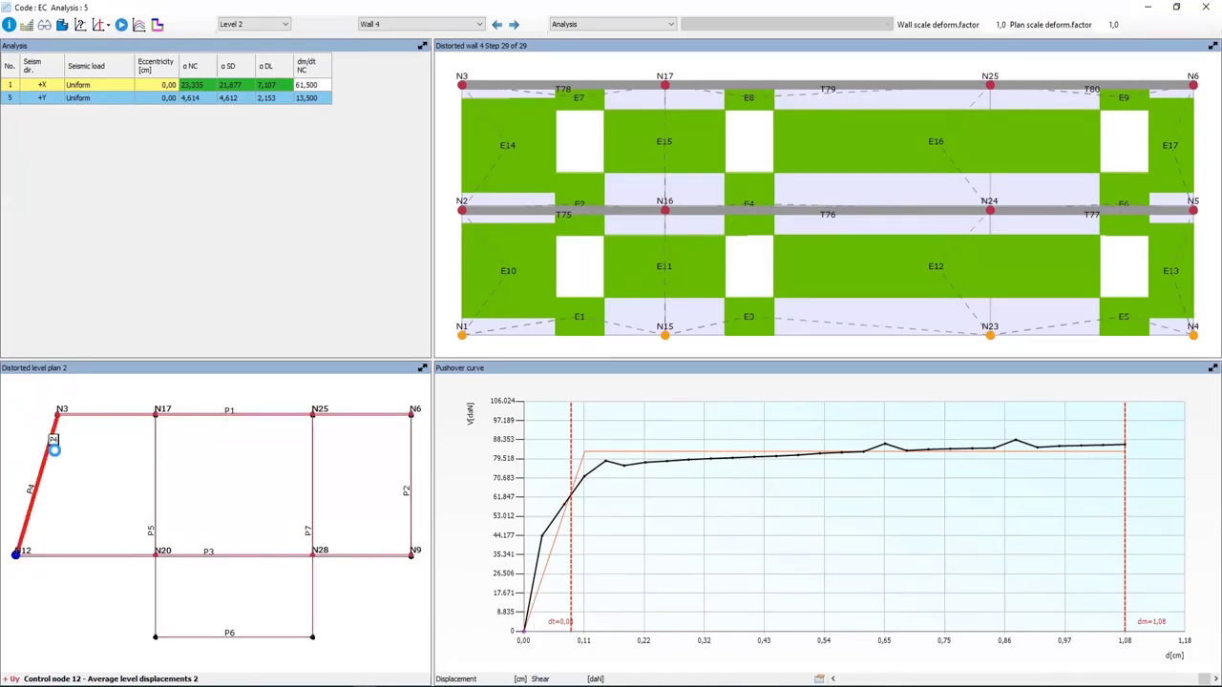
left_click(156, 446)
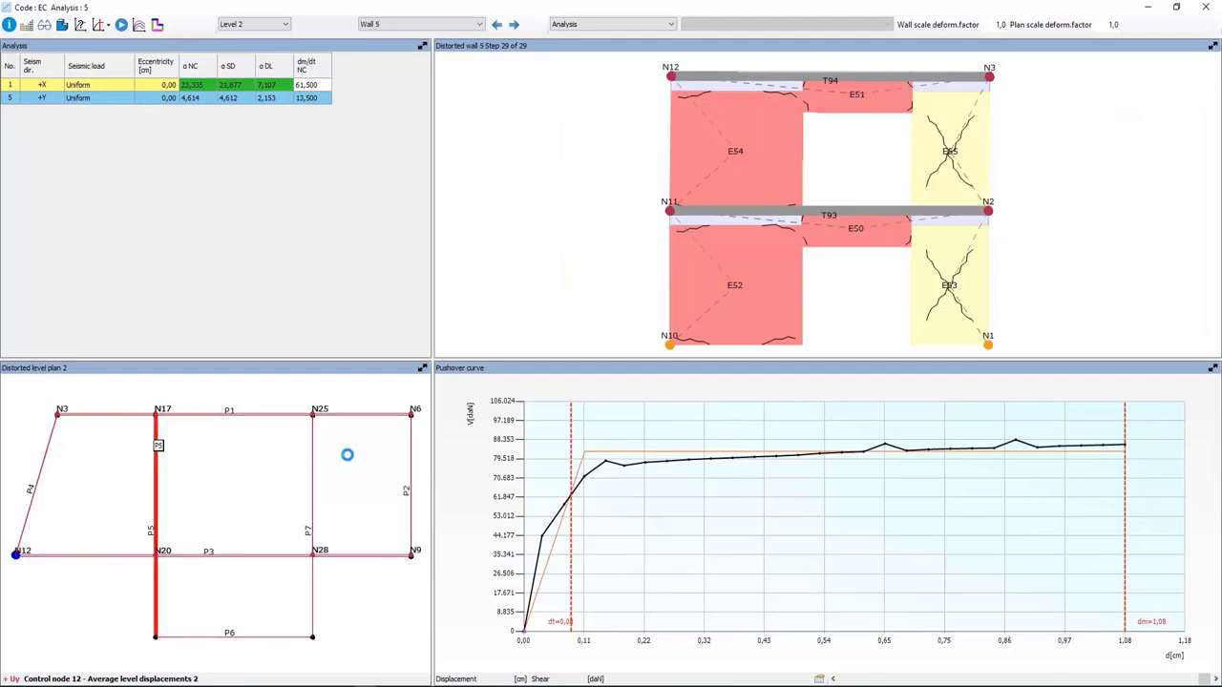
left_click(314, 462)
left_click(408, 456)
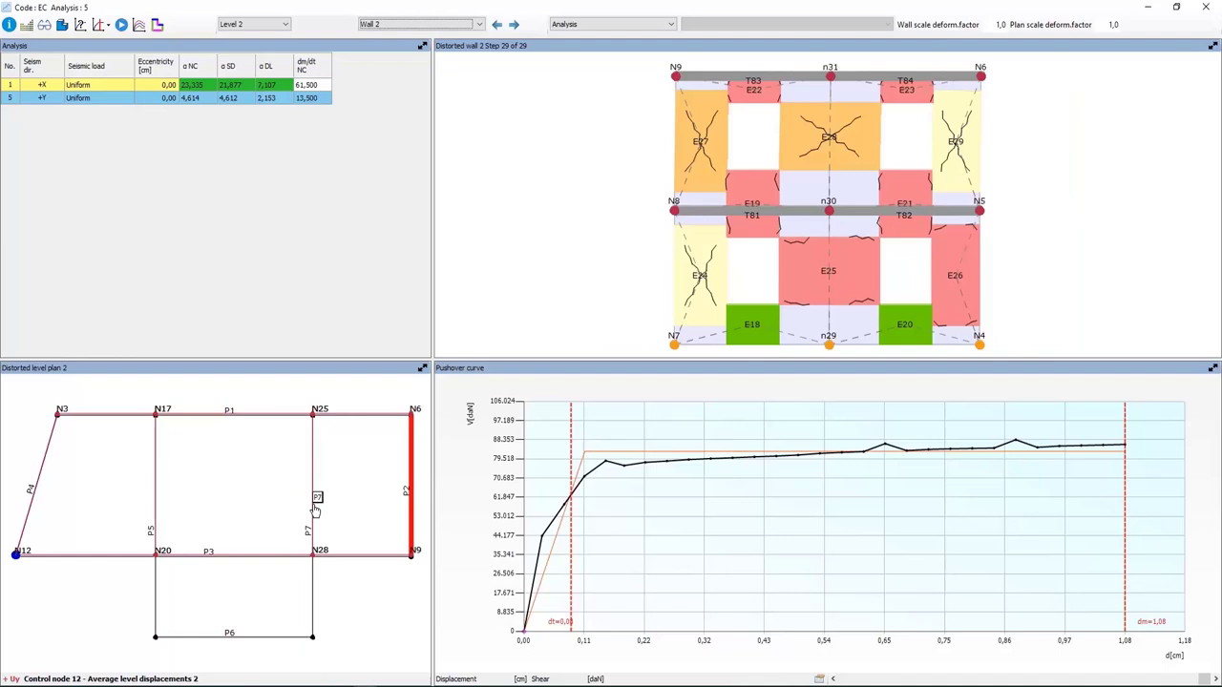
mouse_move(805, 175)
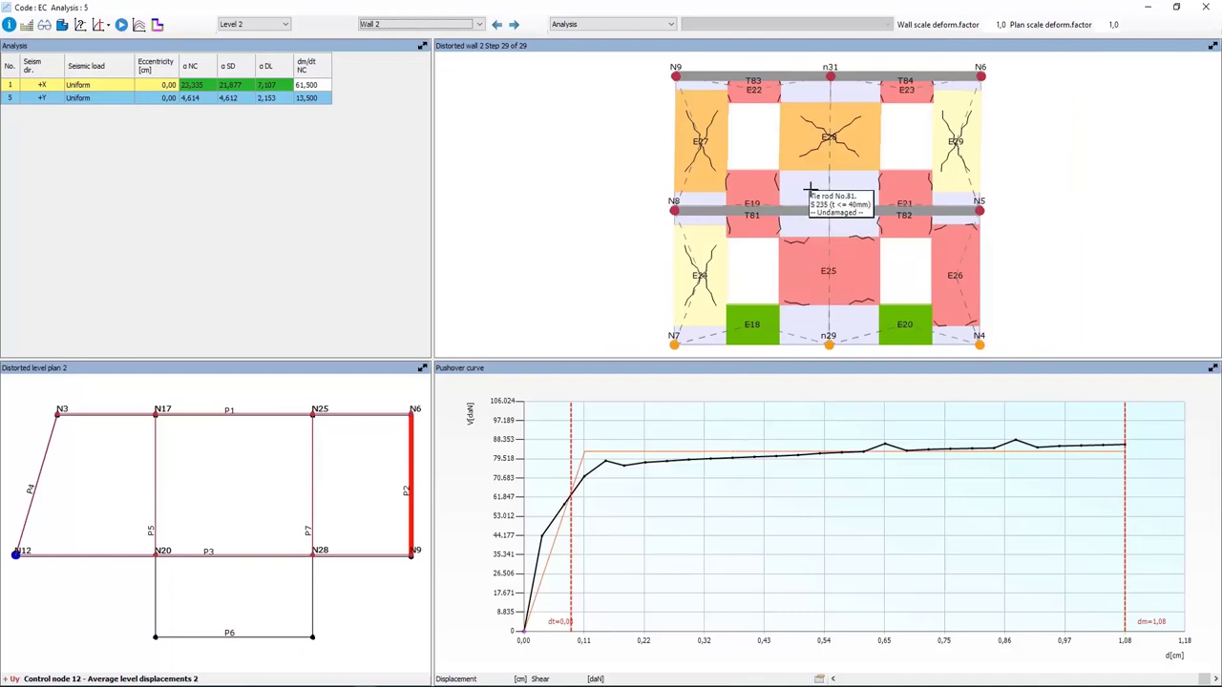
- Show the damage legend beside wall 2, compare it with piers 27, 28 and 29, and close the legend
left_click(26, 24)
left_click_drag(129, 40, 571, 68)
mouse_move(722, 127)
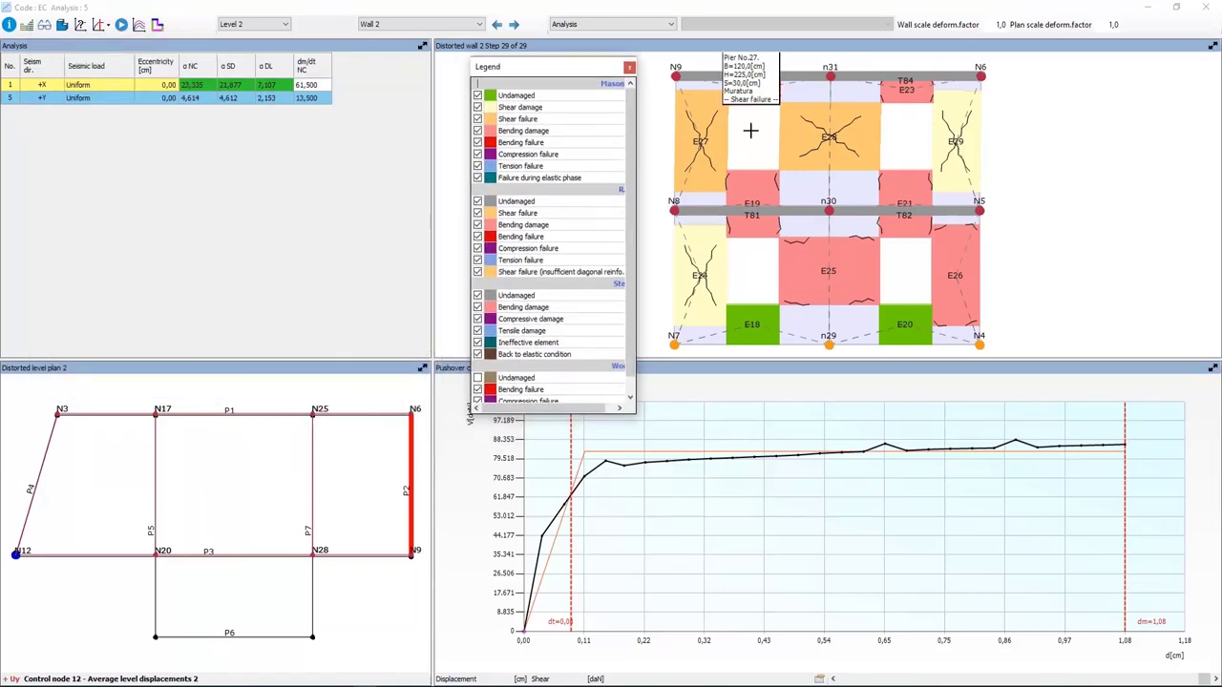
mouse_move(840, 134)
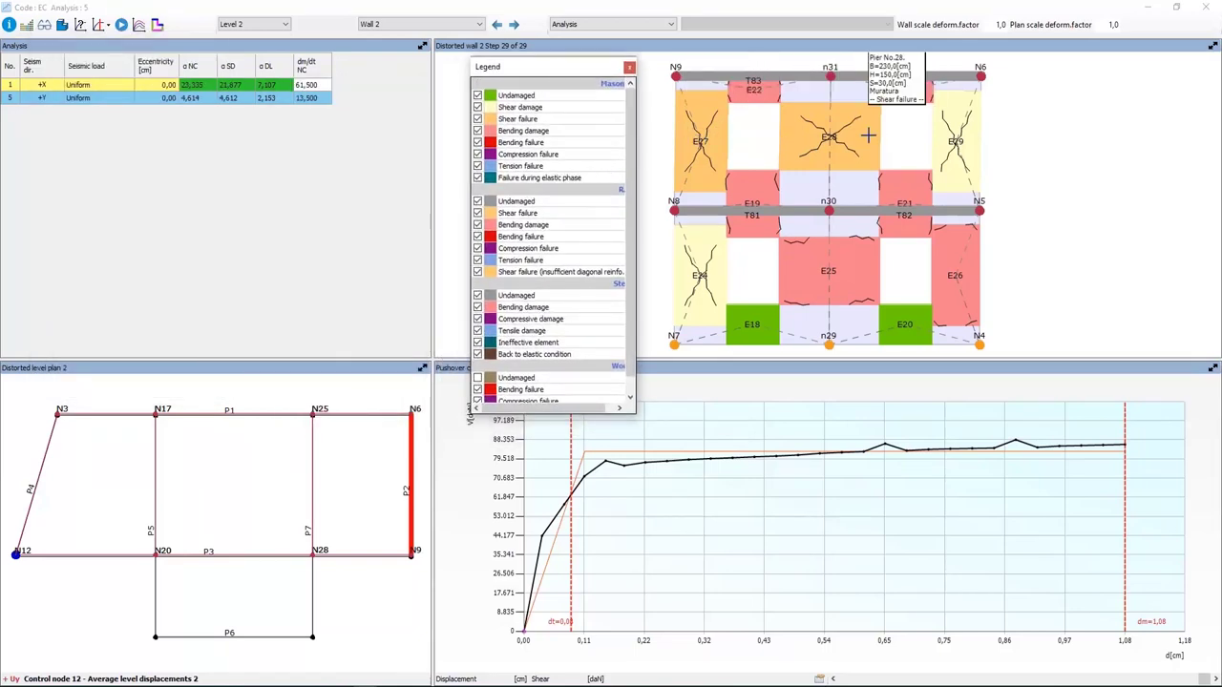
mouse_move(967, 143)
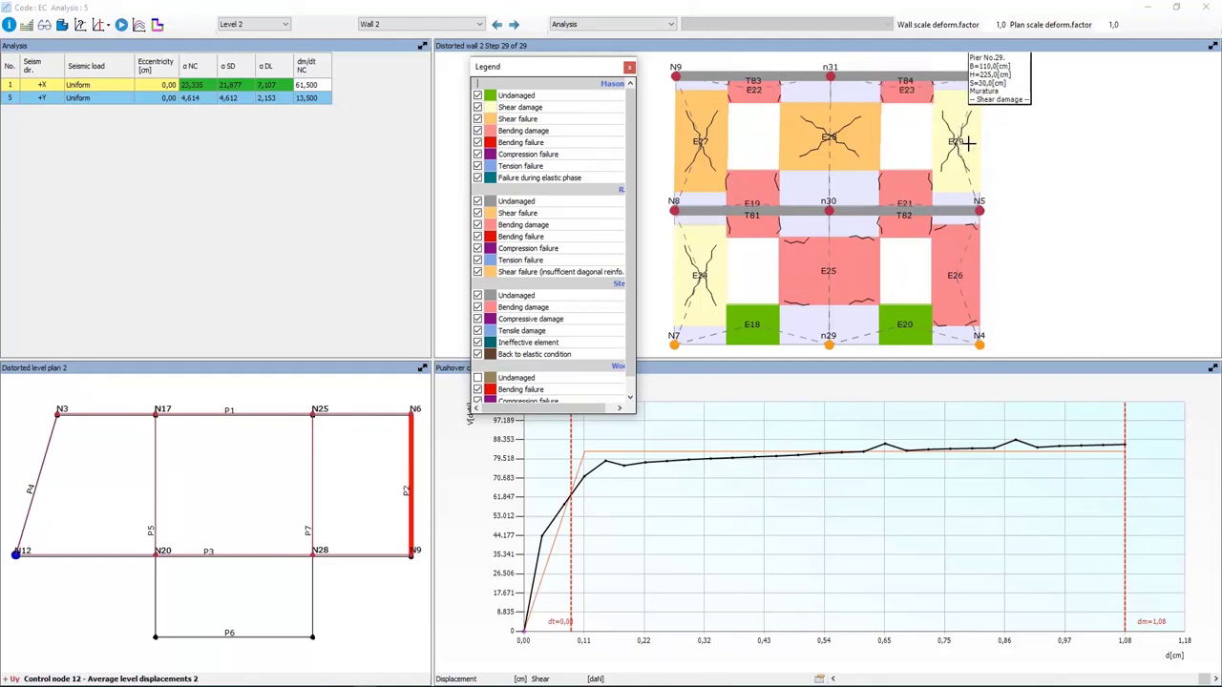
left_click(629, 68)
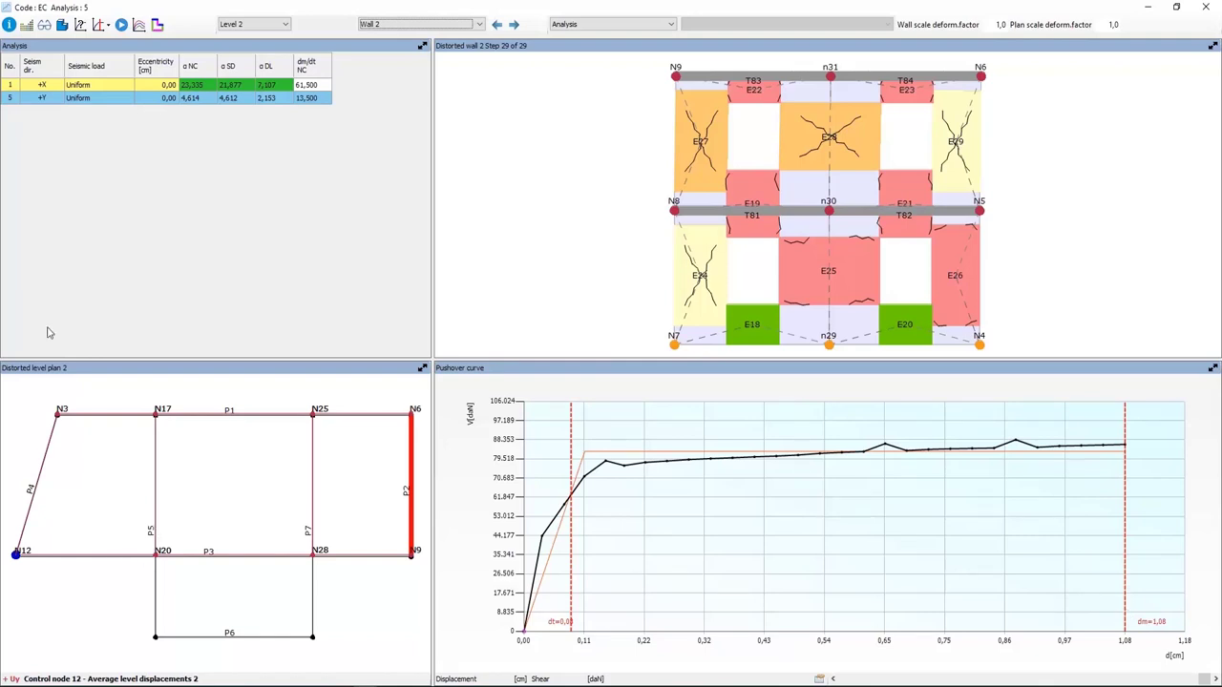
- Review the damage level per wall, display wall 2, and play the animation of its damage steps
left_click(81, 24)
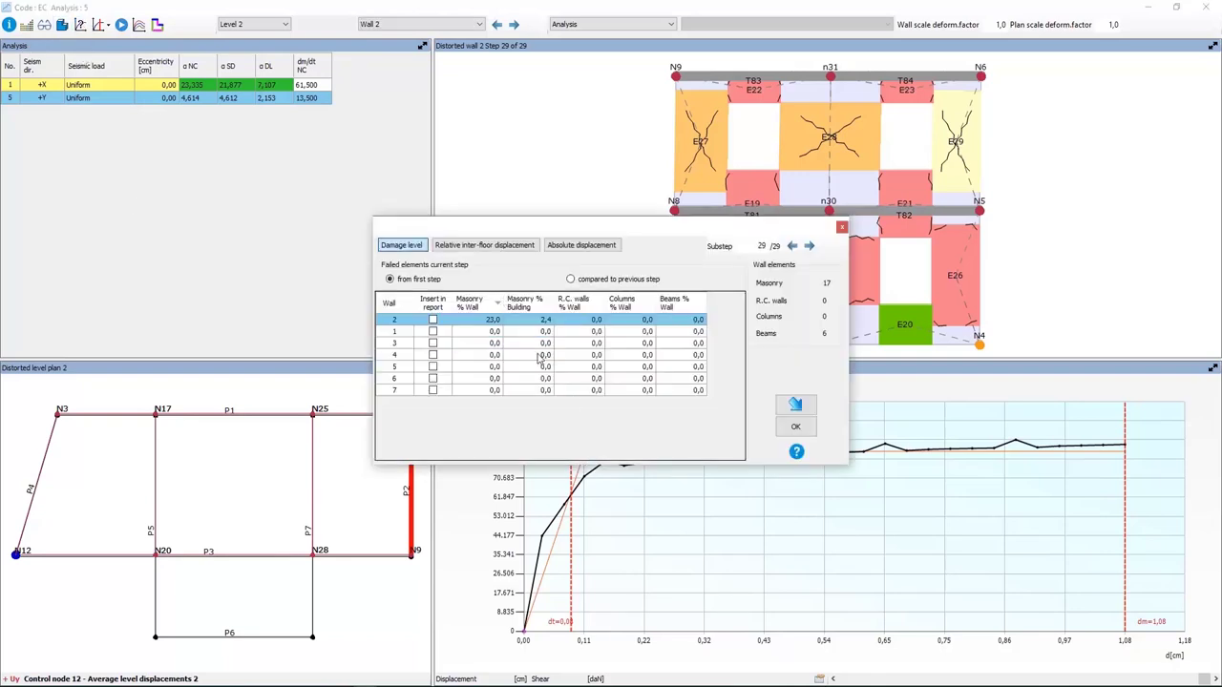
left_click(796, 406)
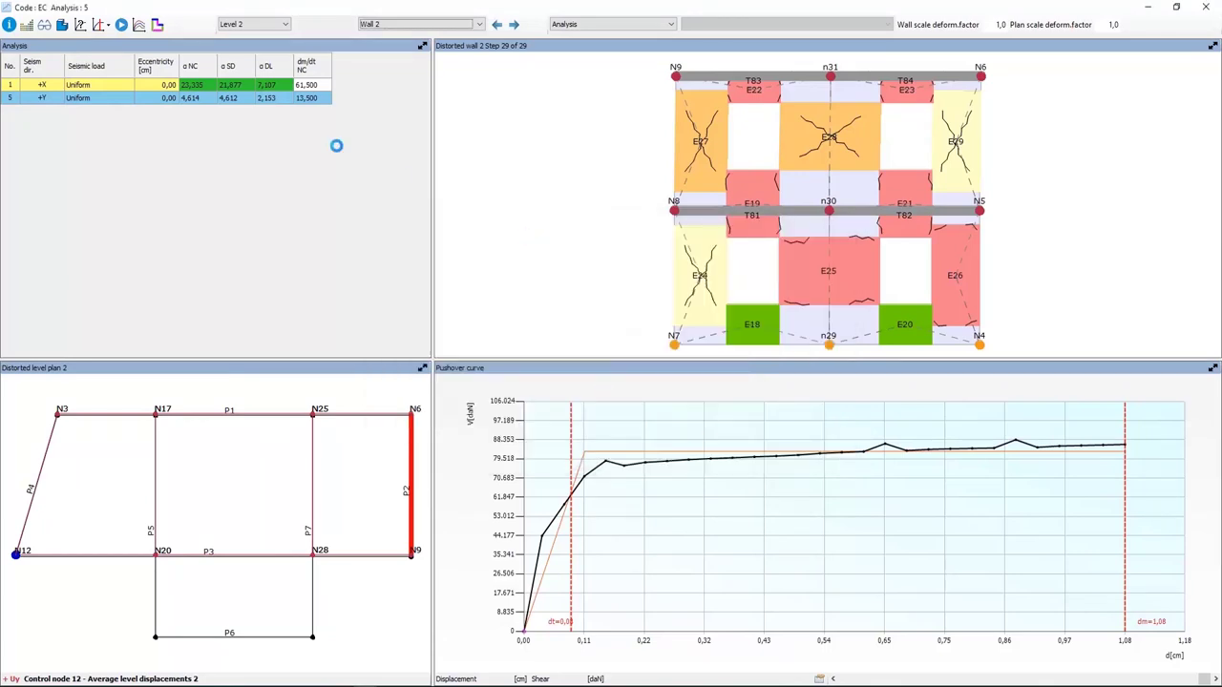
left_click(121, 25)
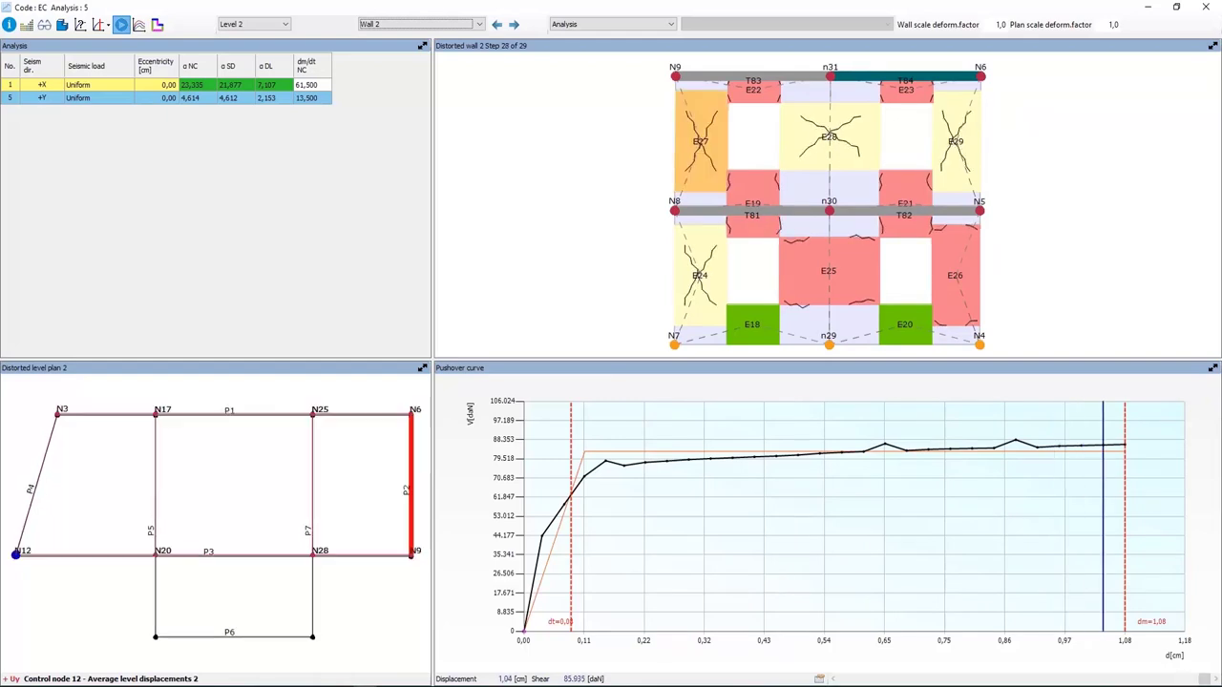
- Show the pushover curve's table of displacement and shear per step, read through it and hide it
right_click(724, 419)
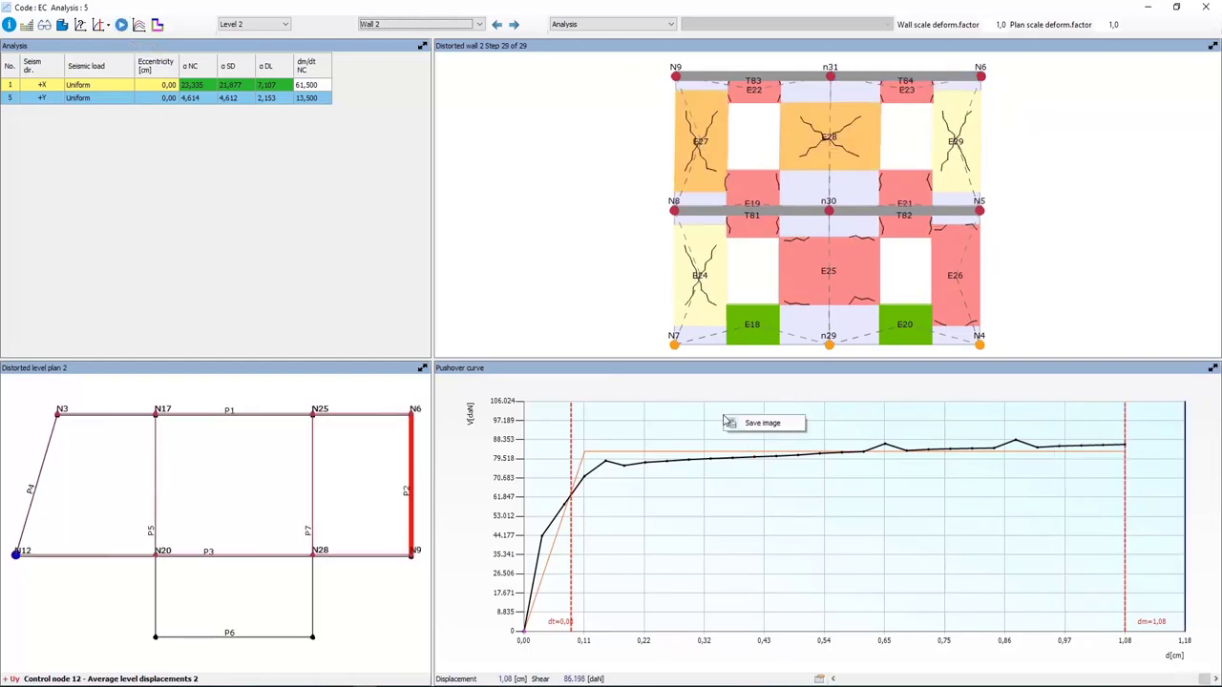
left_click(727, 393)
left_click(820, 679)
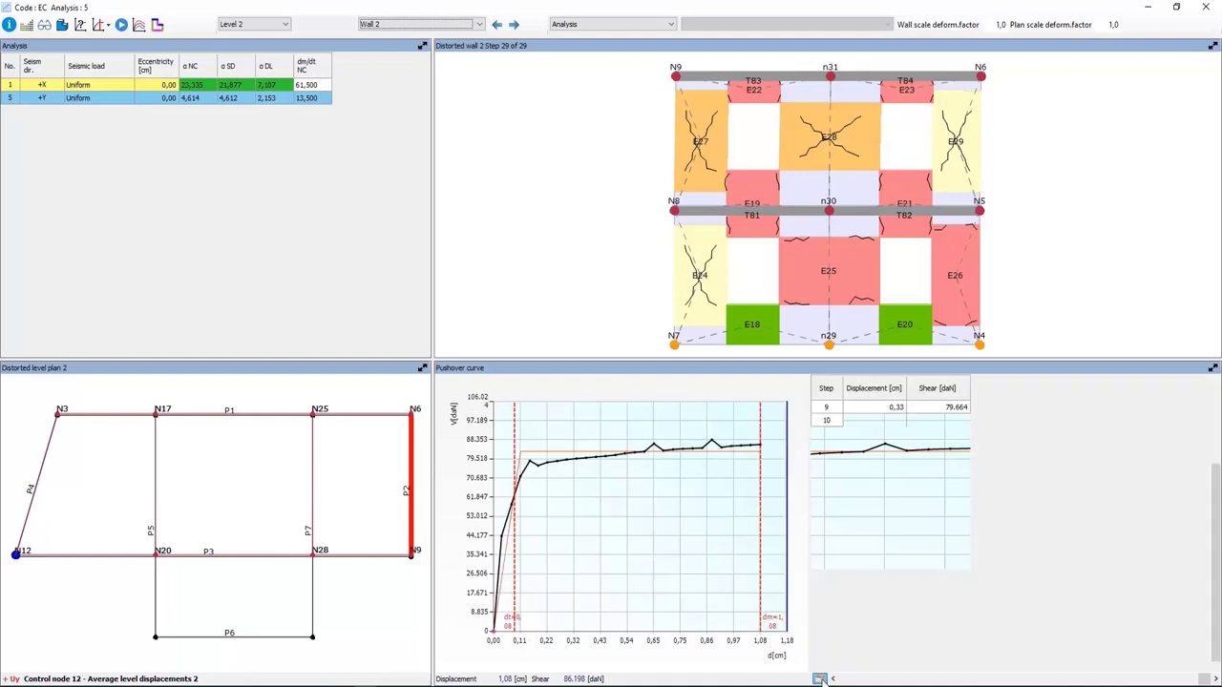
scroll(868, 485, "up", 3)
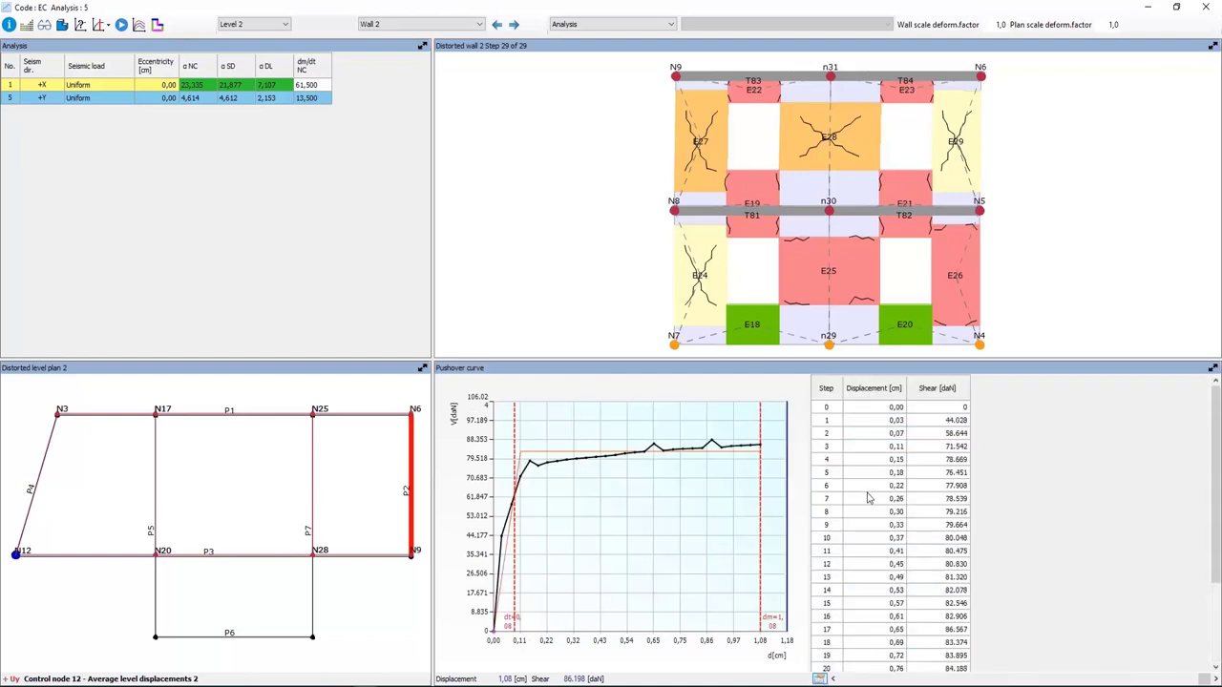
scroll(869, 497, "down", 2)
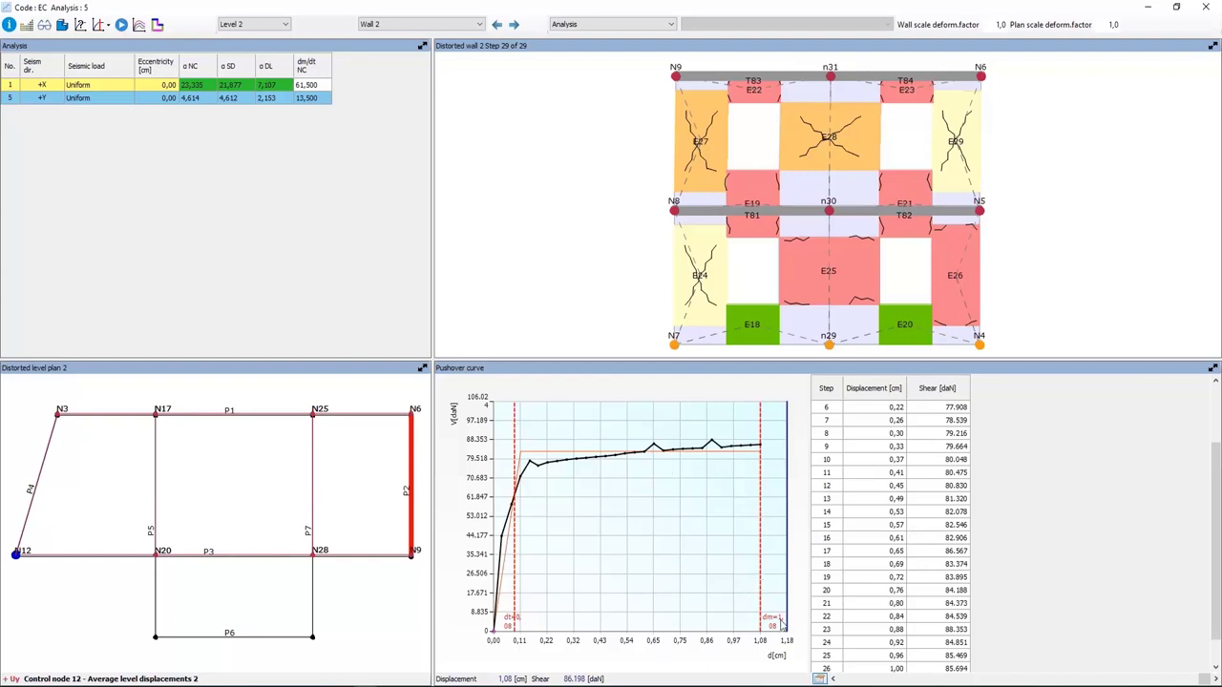
left_click(819, 678)
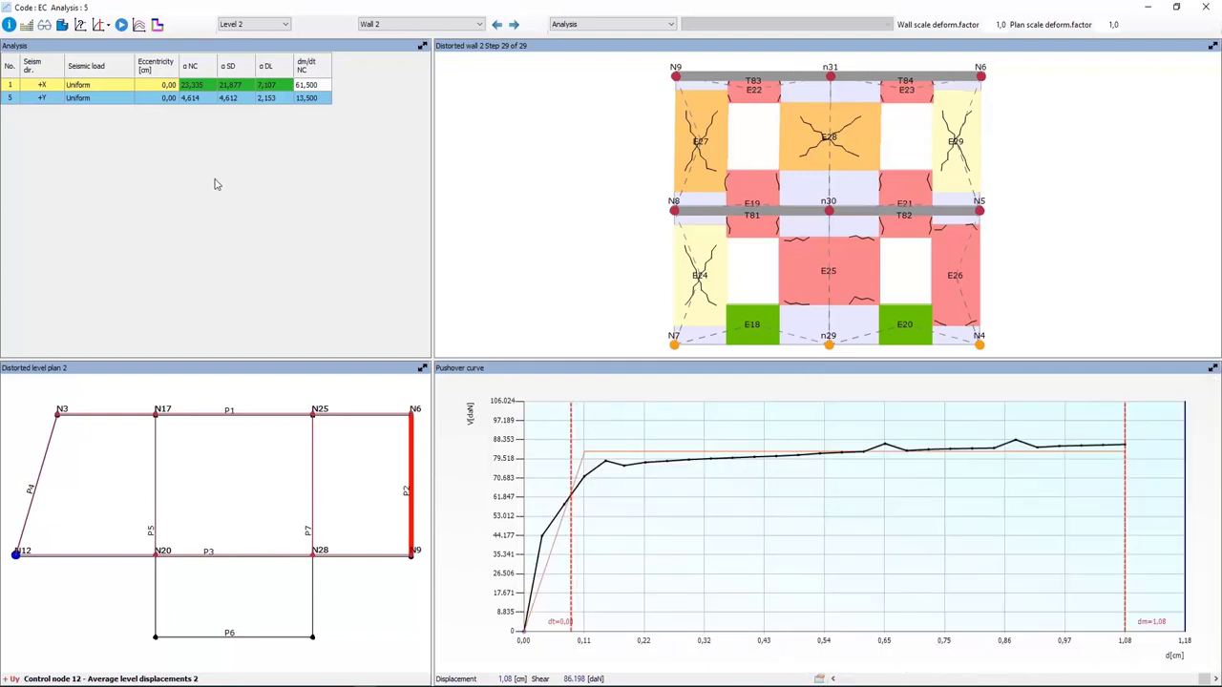
- Review the result details of the +Y analysis and the enlarged 3D damage view, and close the analysis results
left_click(9, 25)
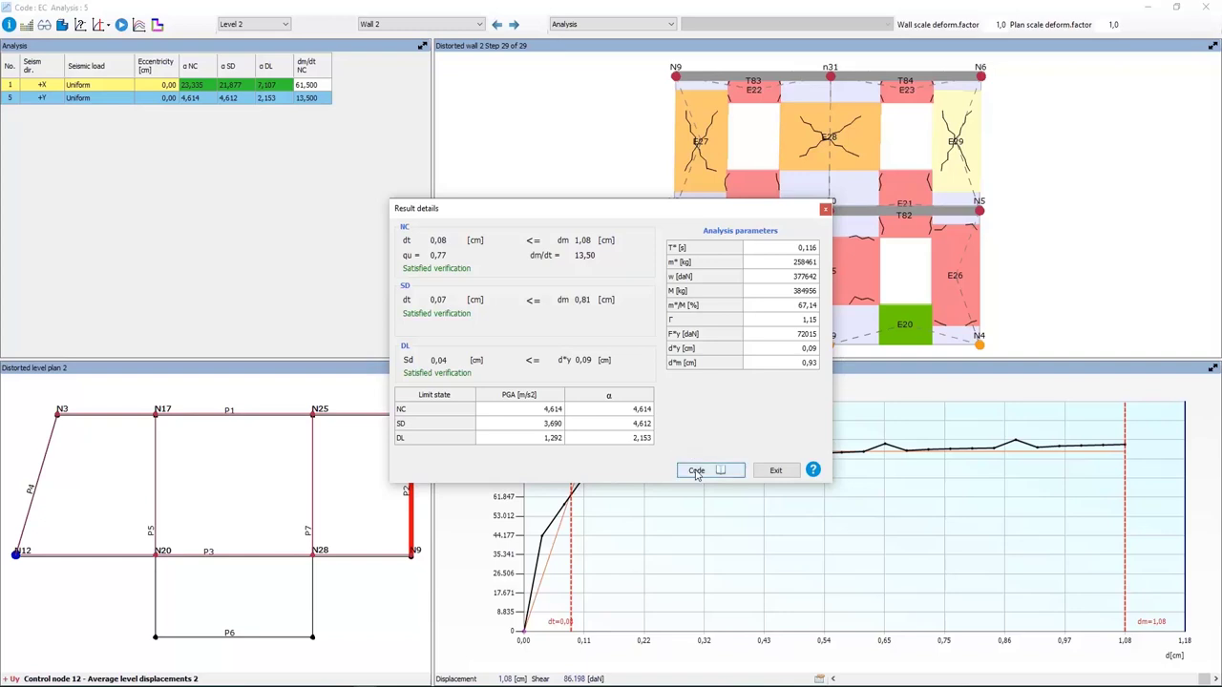
left_click(775, 472)
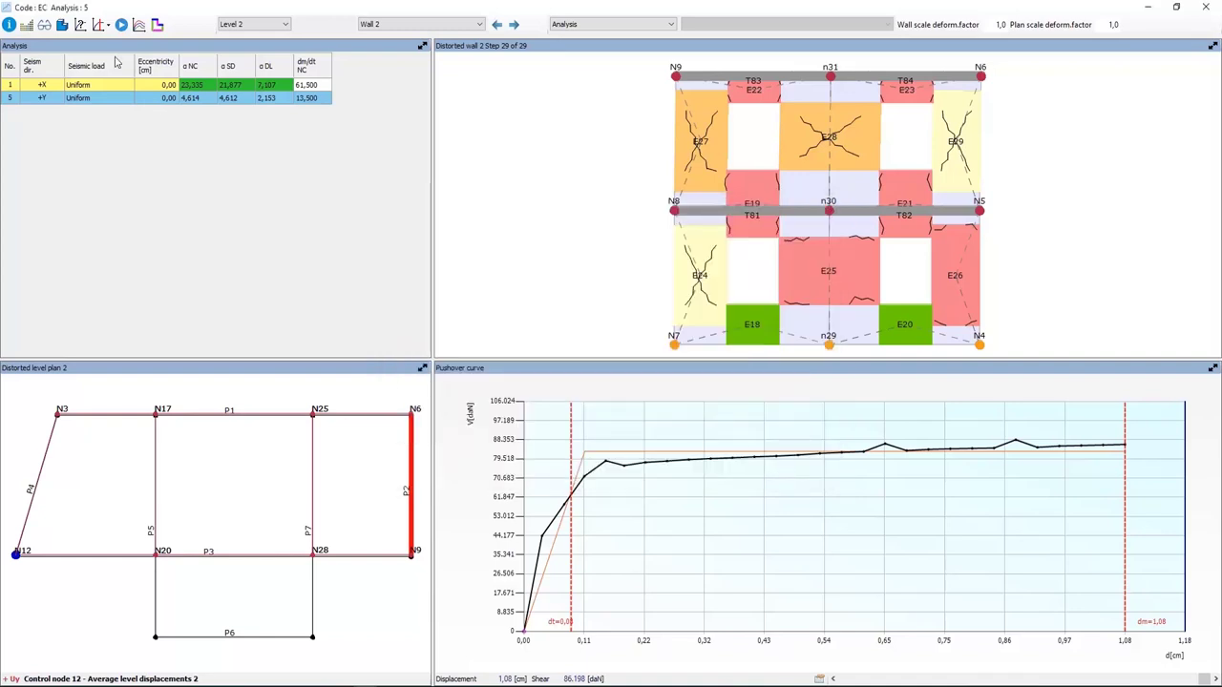
left_click(62, 24)
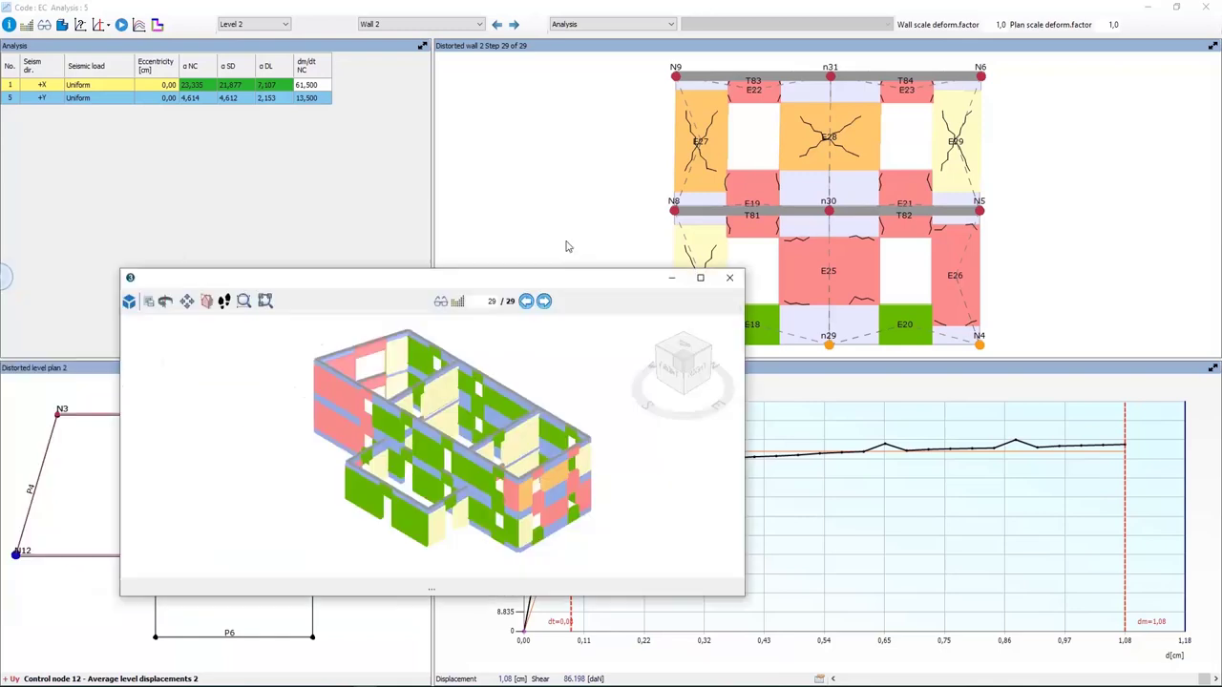
left_click(844, 211)
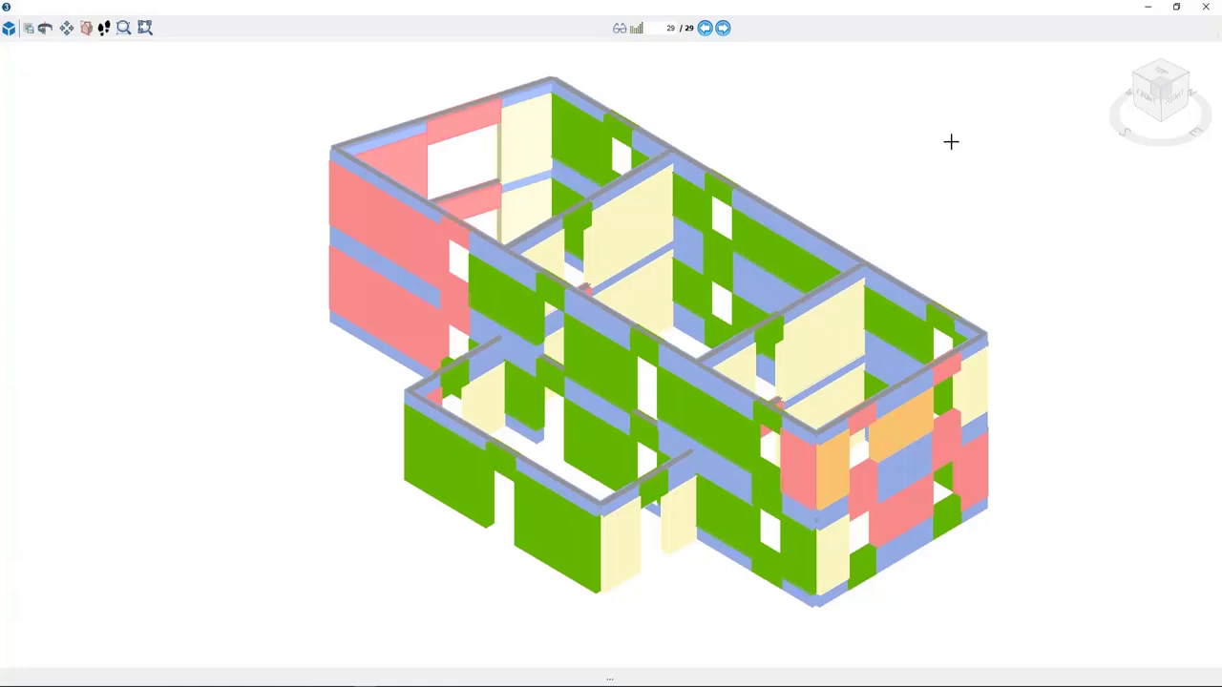
left_click(1207, 8)
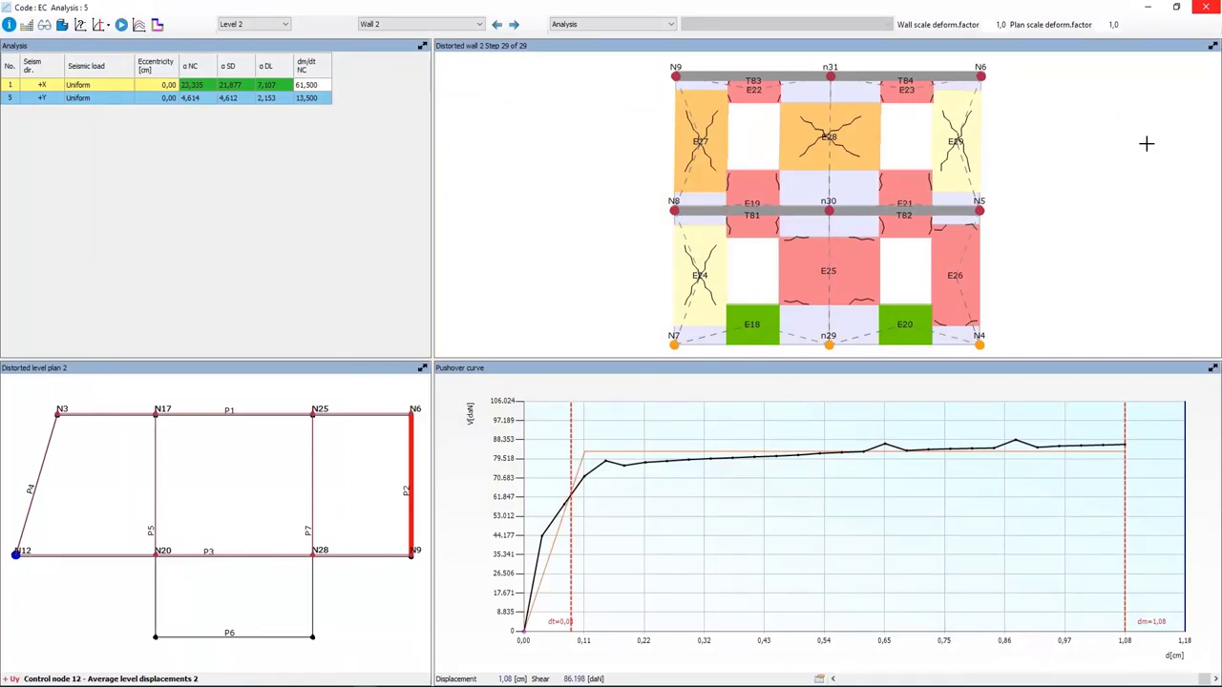
left_click(1206, 8)
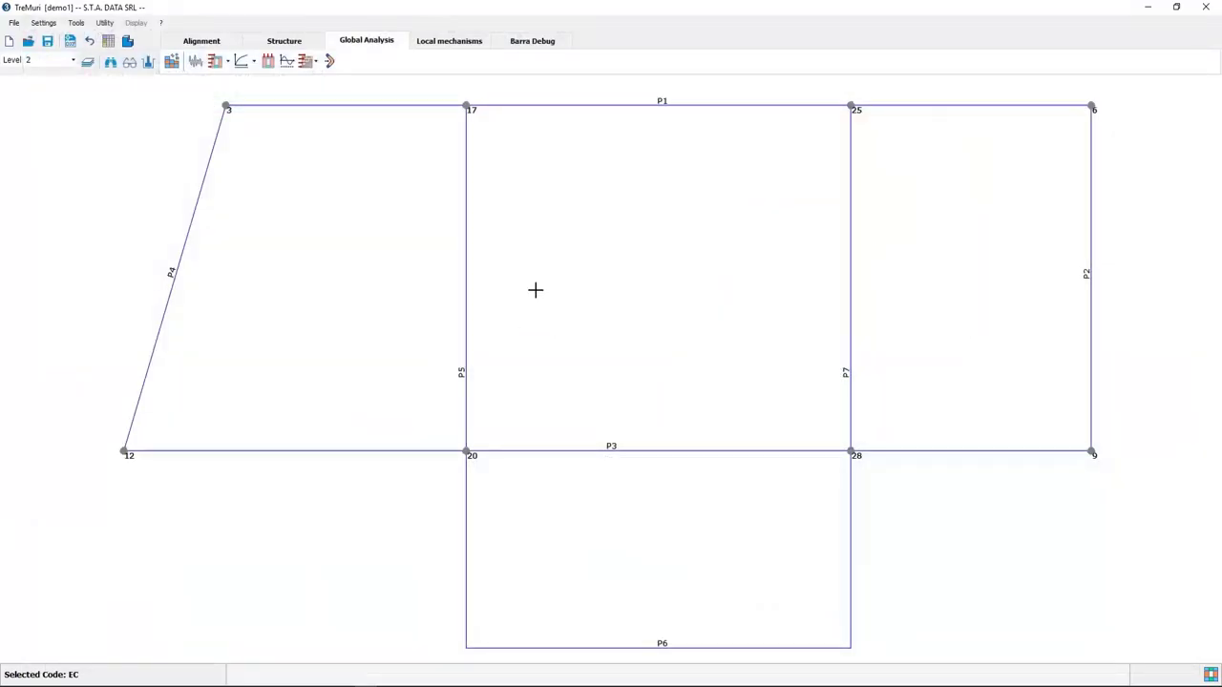
- Switch to the local mechanisms environment and display the elevation of wall 4 with its gable
left_click(541, 107)
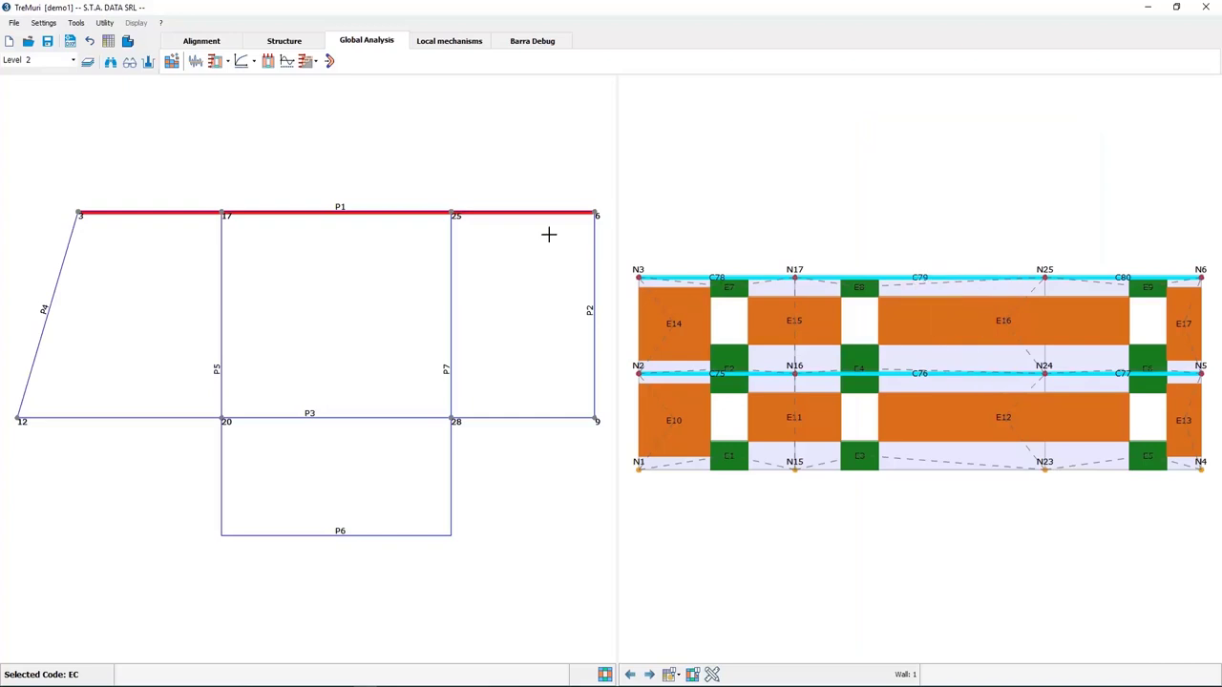
left_click(427, 44)
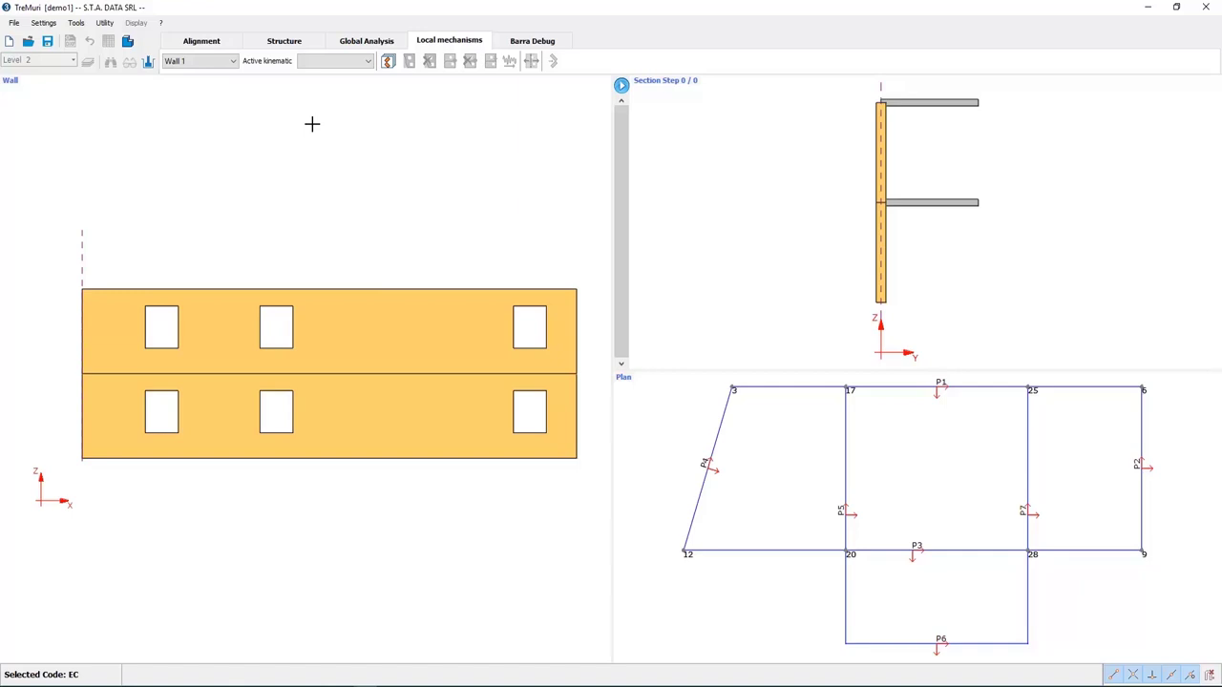
left_click(808, 392)
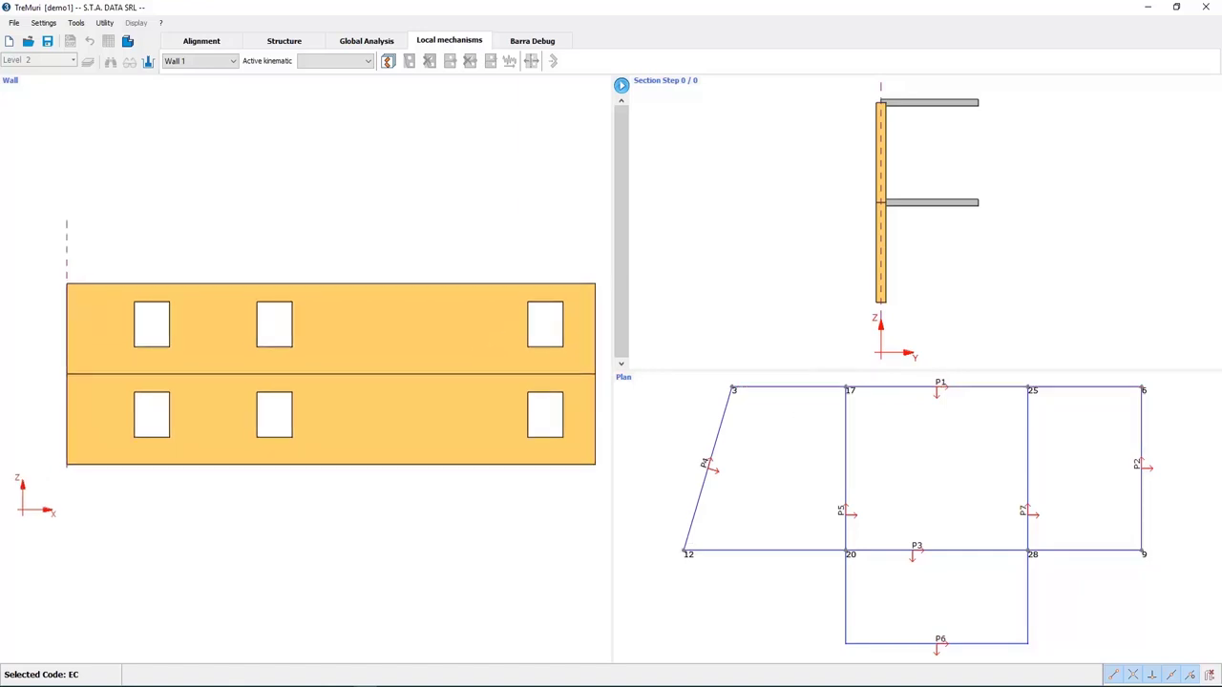
left_click(726, 410)
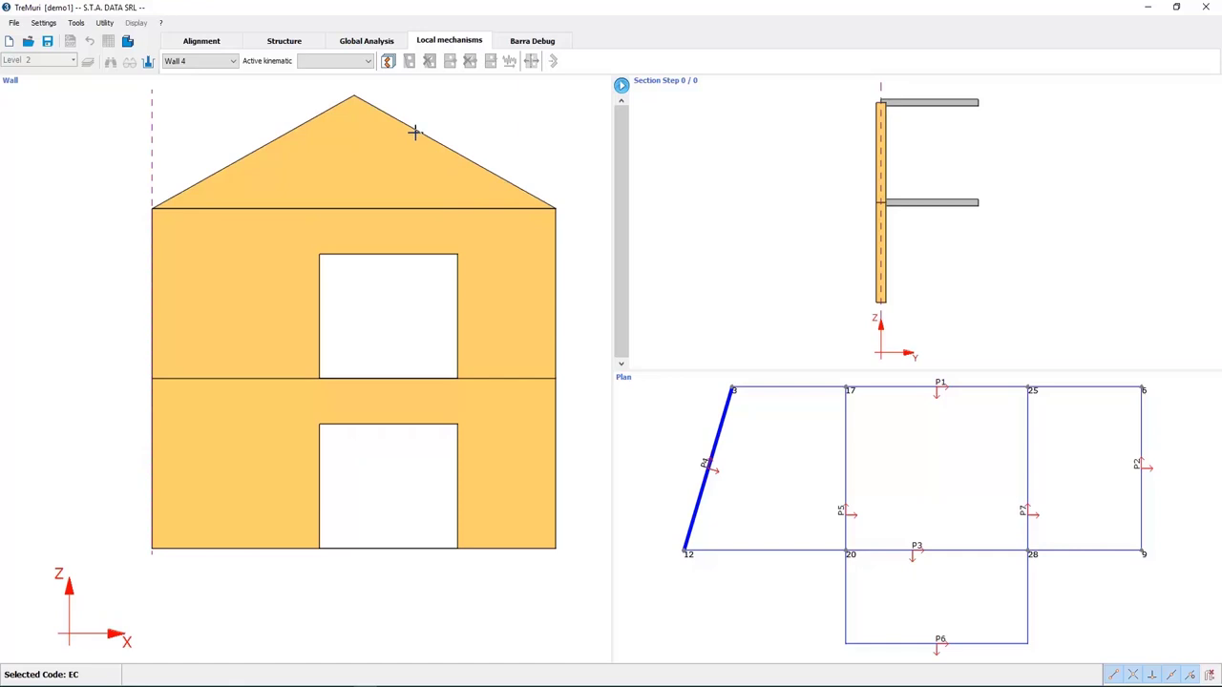
- Create a kinematic named "P4-1" for wall 4 and keep it as the active one
left_click(388, 61)
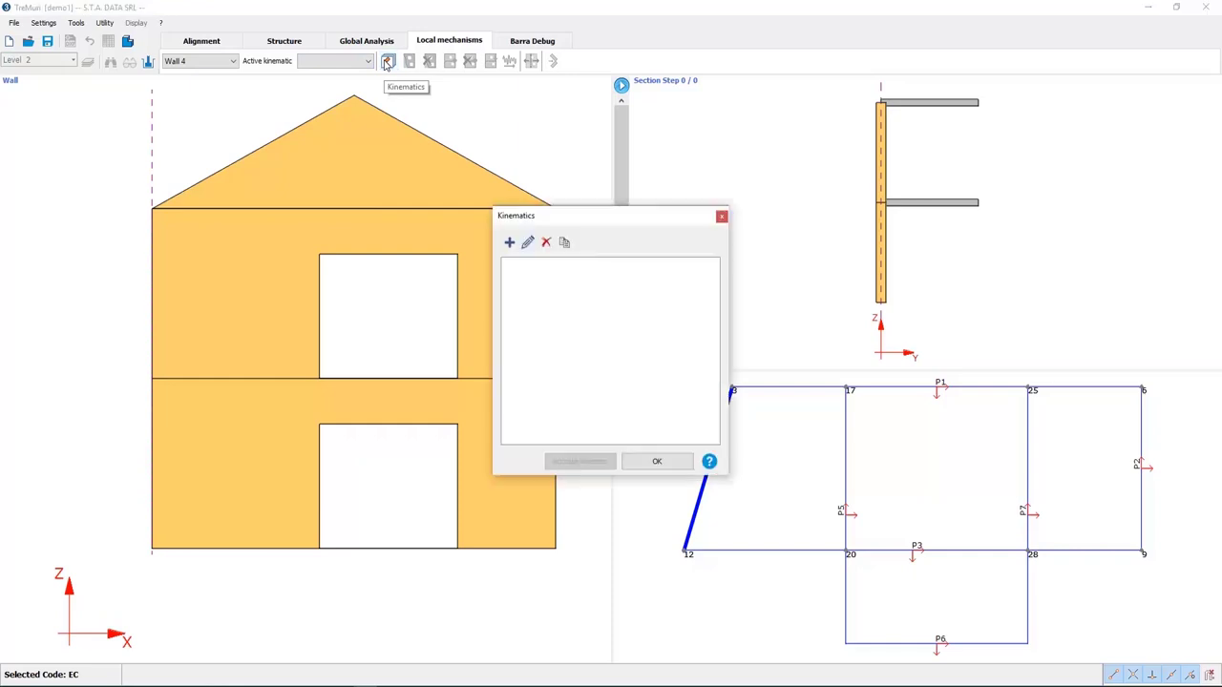
left_click(510, 243)
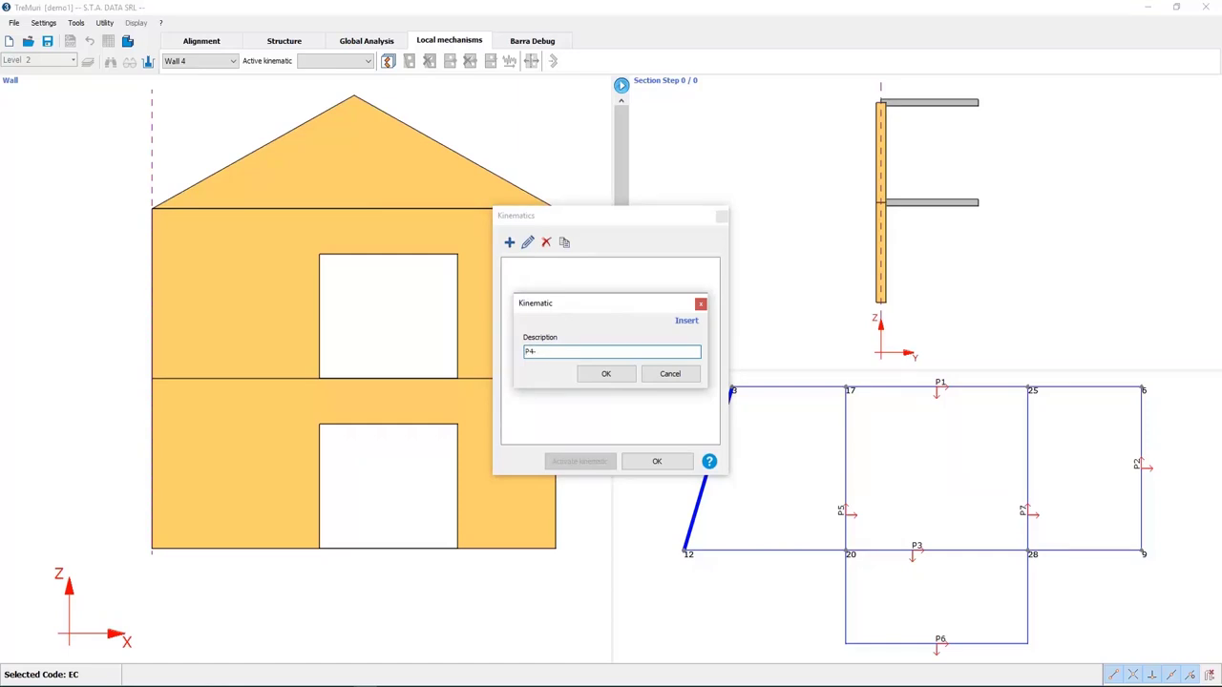
type("P4-1")
left_click(605, 373)
left_click(666, 464)
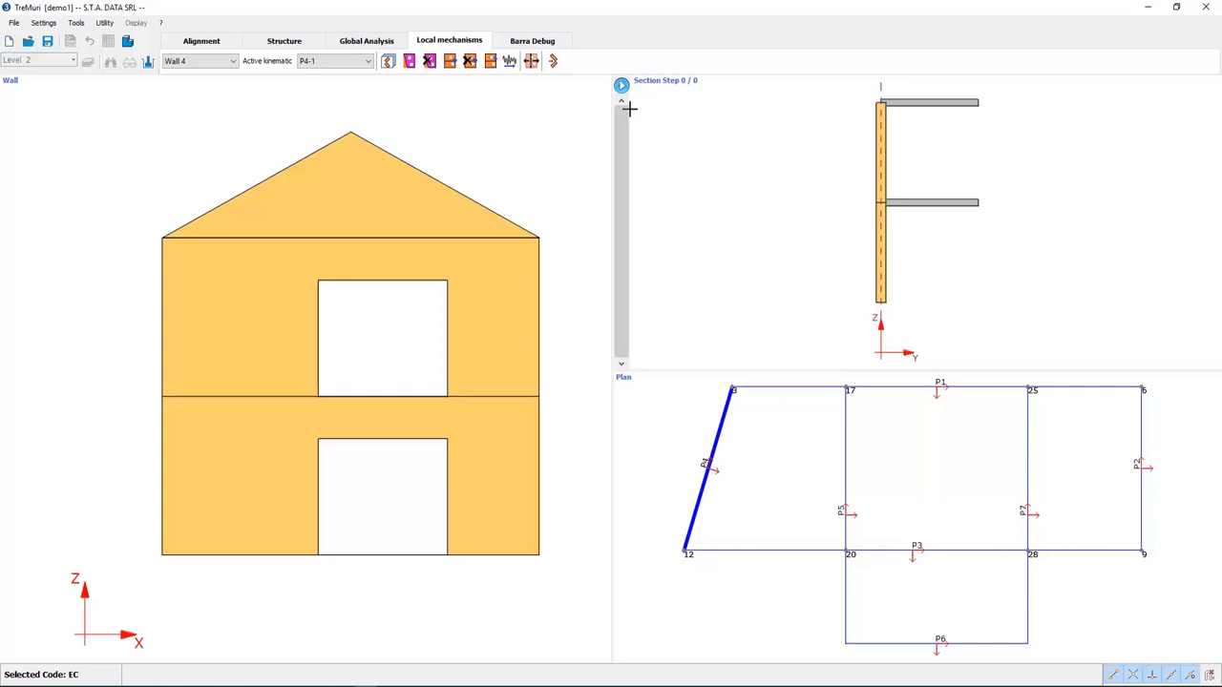
- Draw a triangular kinematic block over the gable of wall 4, following its two base corners and the apex
left_click(411, 62)
left_click(539, 237)
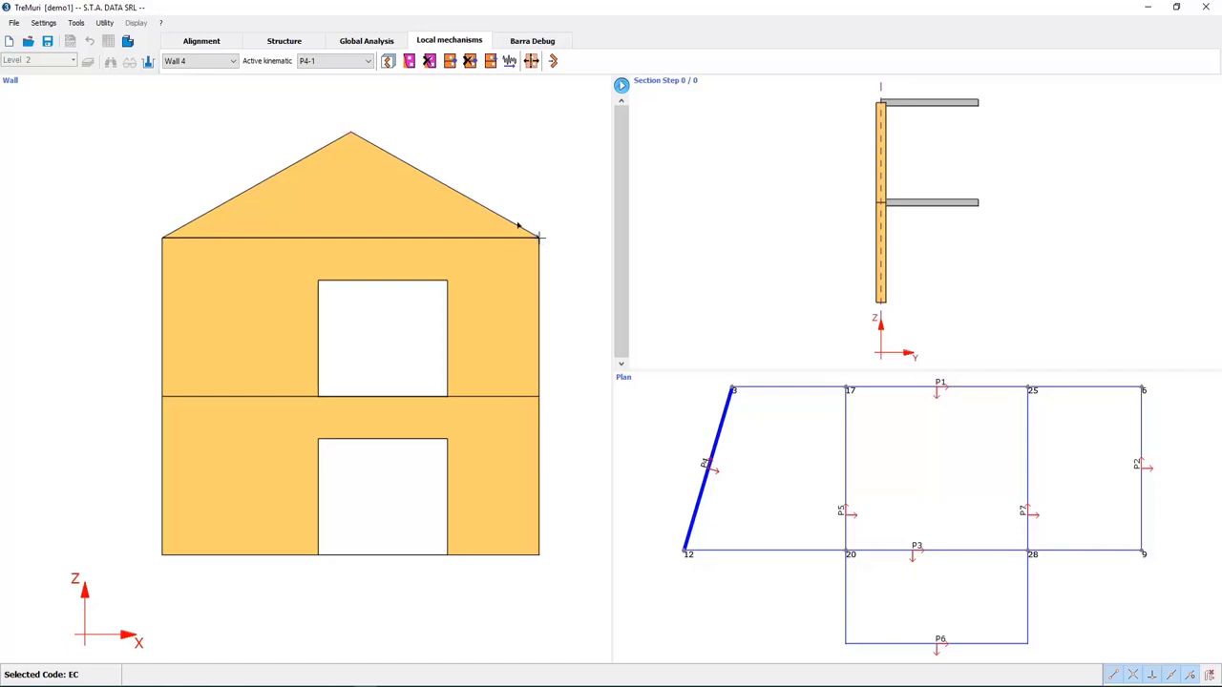
left_click(352, 132)
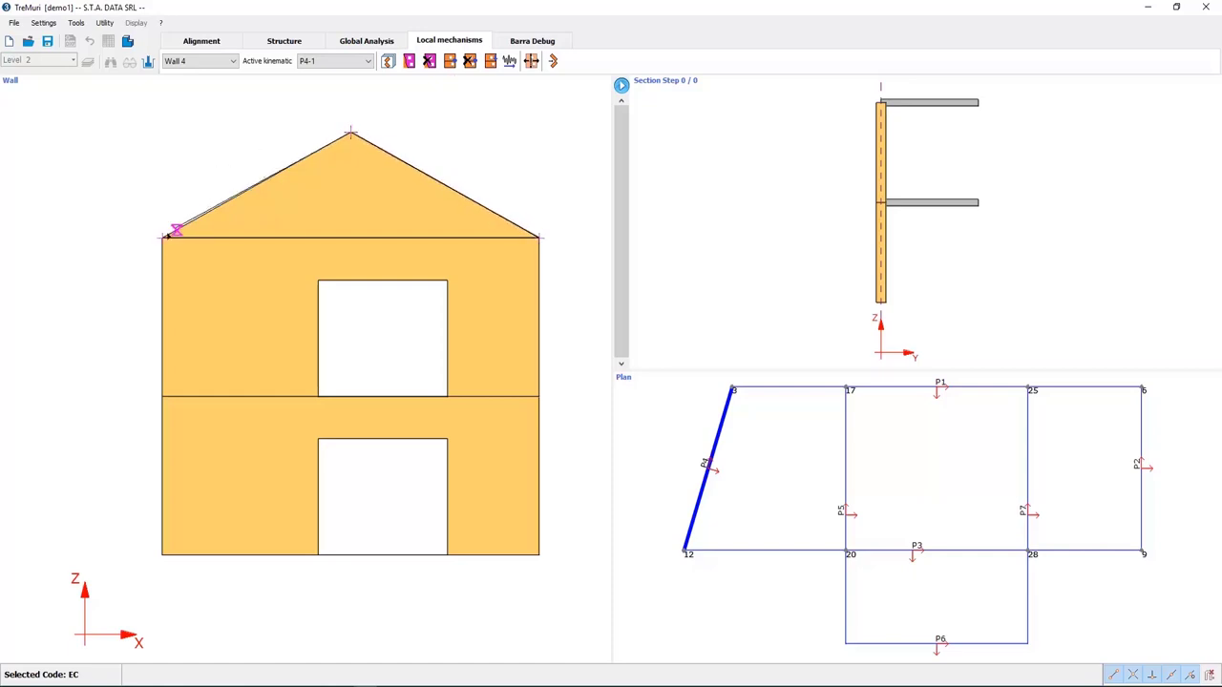
left_click(163, 238)
left_click(539, 238)
right_click(558, 258)
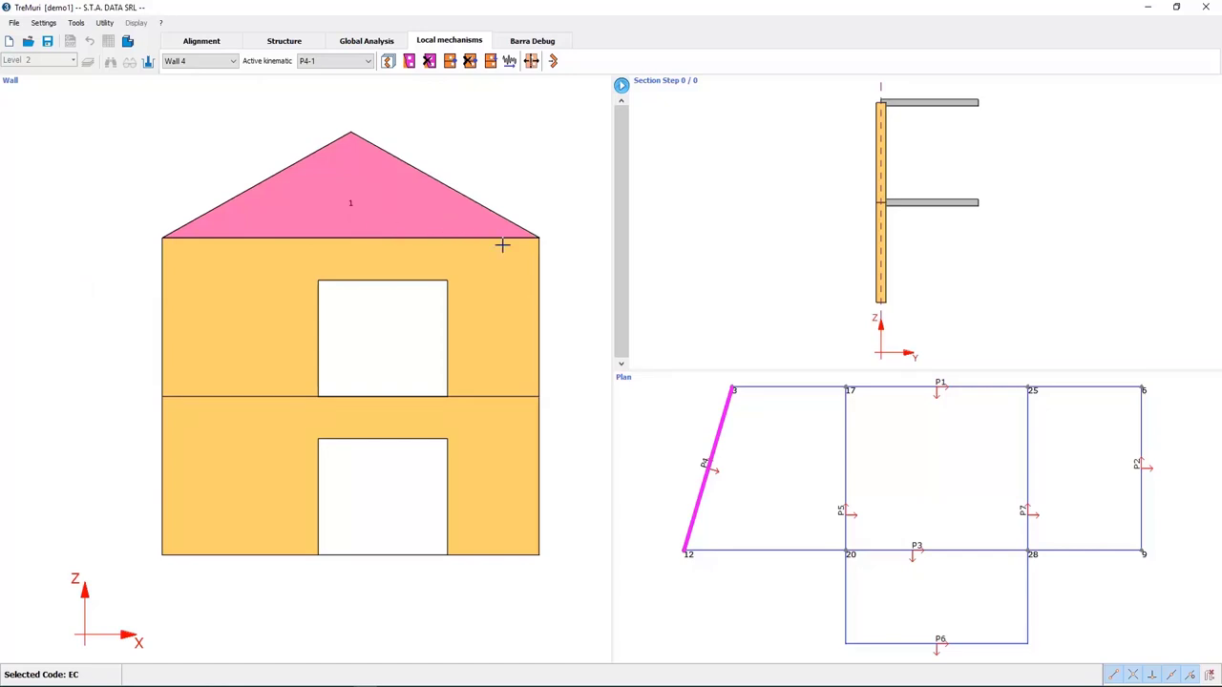
- Place an external hinge with a 0,00° rotation angle at the left extreme of the block along the gable's base line
left_click(451, 61)
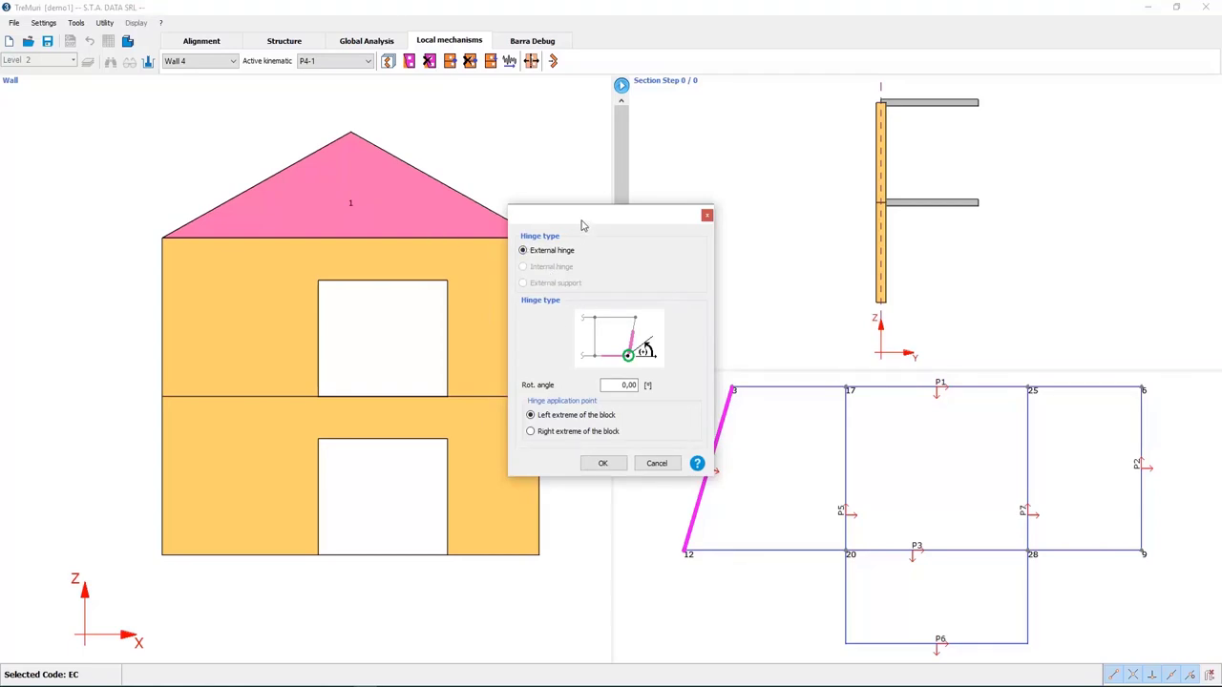
left_click(602, 463)
left_click(401, 234)
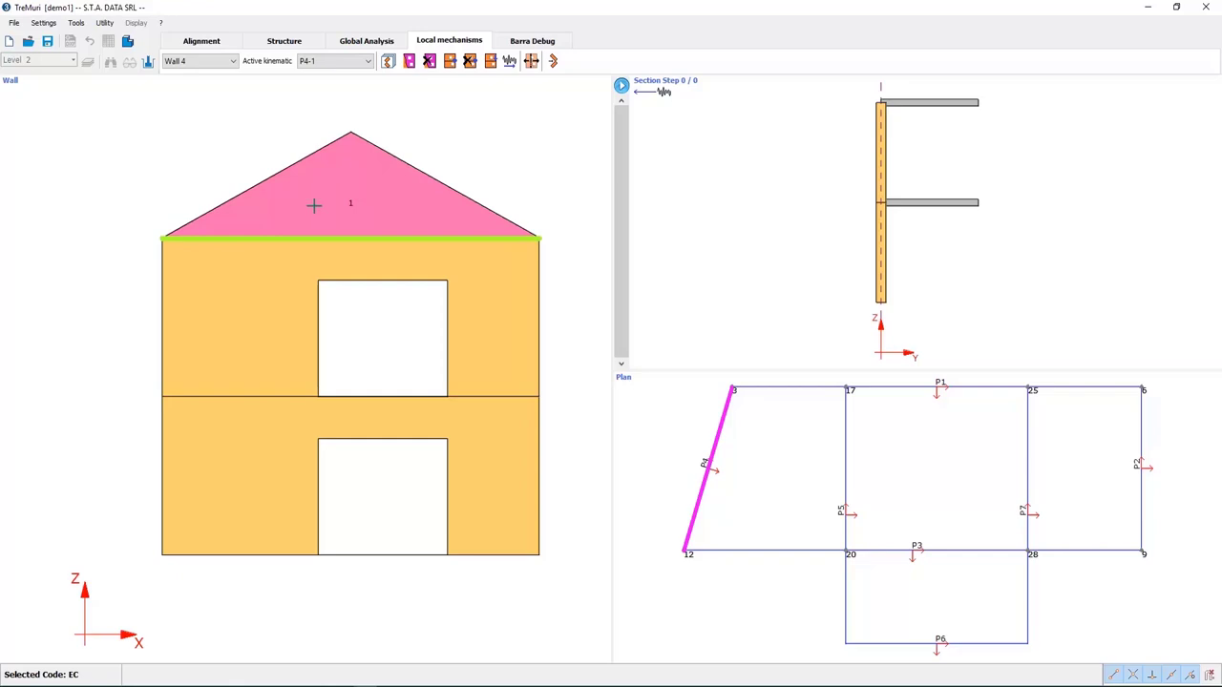
- Look at the kinematic's load list without adding loads, and place the wall's vertical section line through the gable apex
left_click(492, 63)
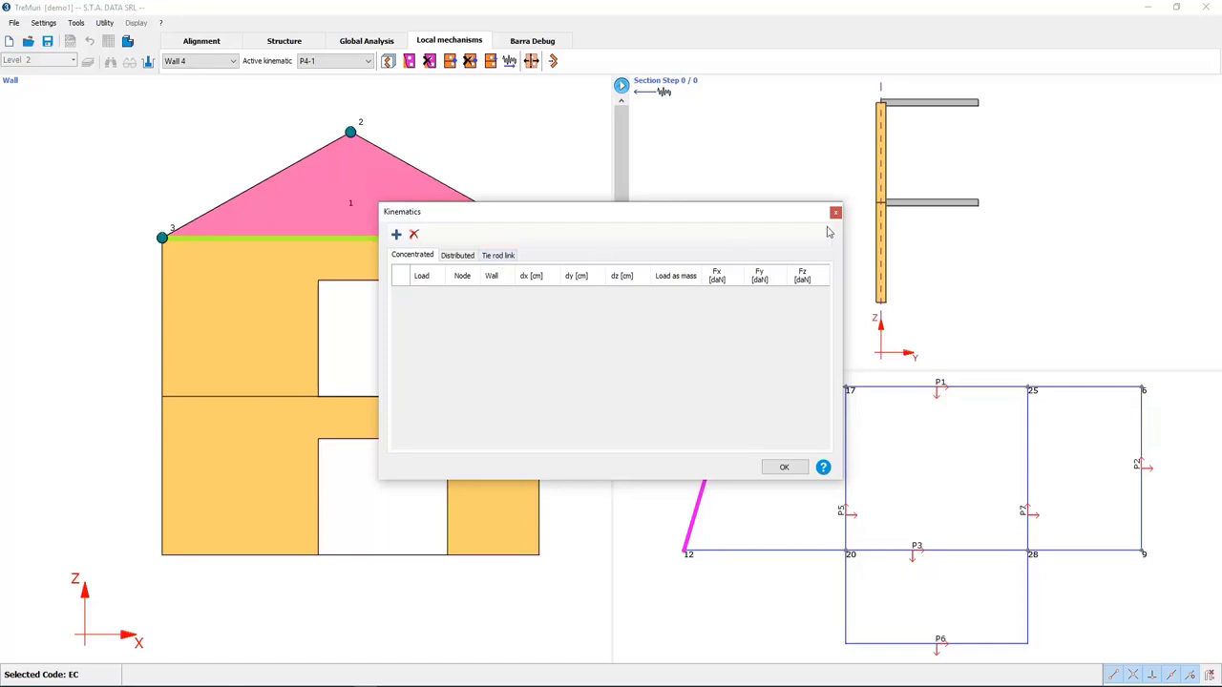
left_click(787, 468)
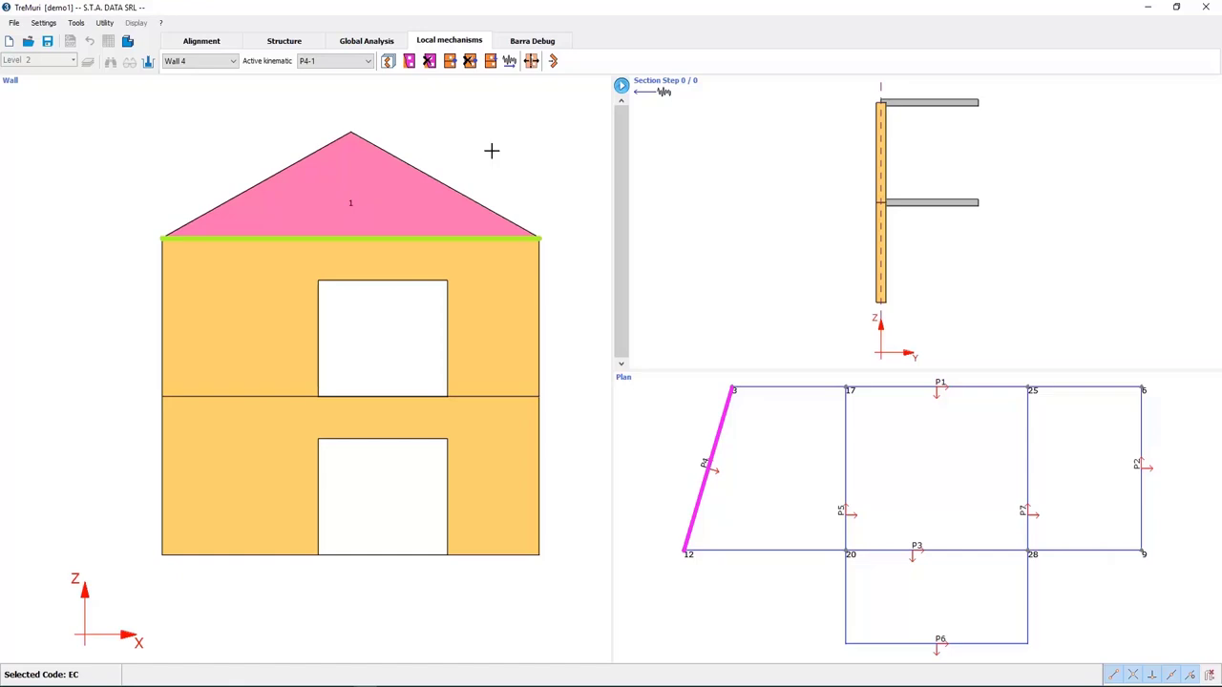
left_click(351, 133)
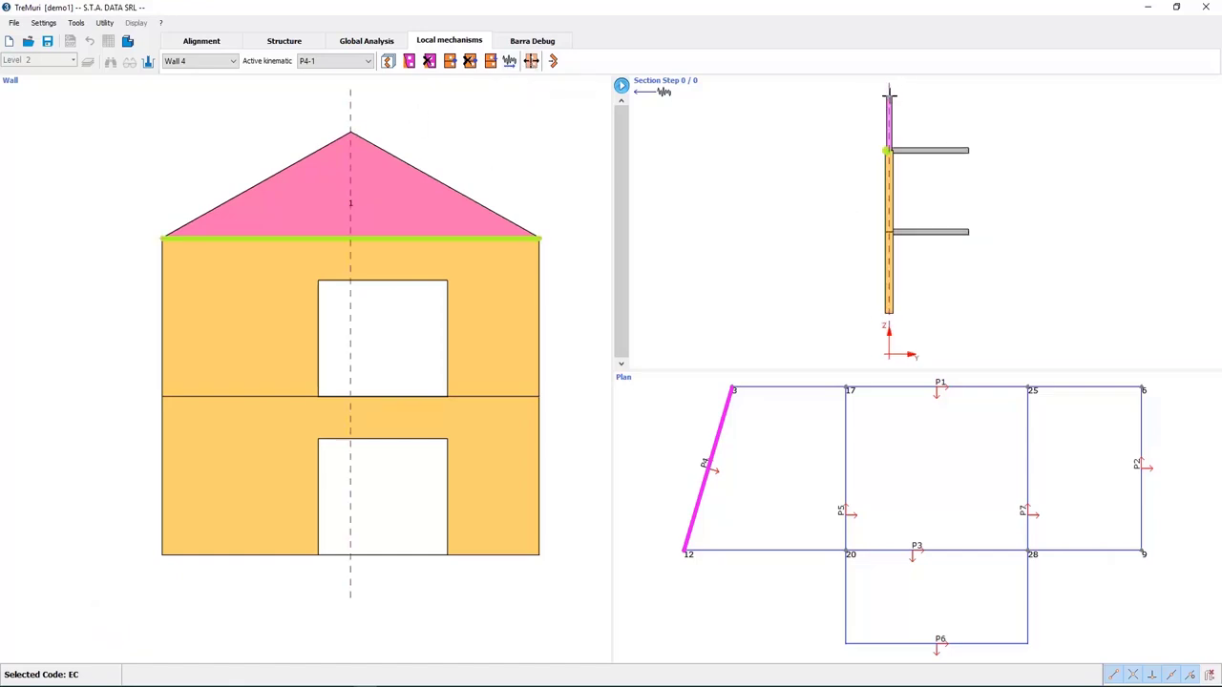
left_click(356, 523)
- Calculate the active kinematic with the quote constraint, T1 0,19 s, Ψ 1,00, DLS verification and retraction enabled
left_click(551, 61)
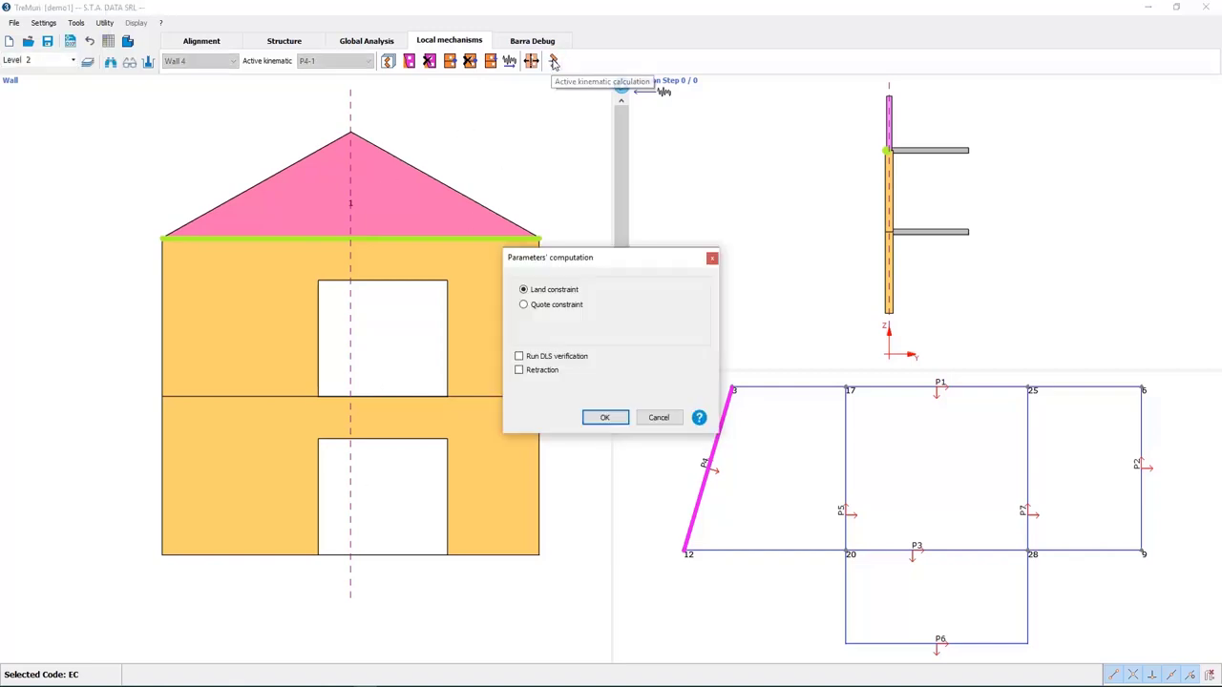
left_click(554, 304)
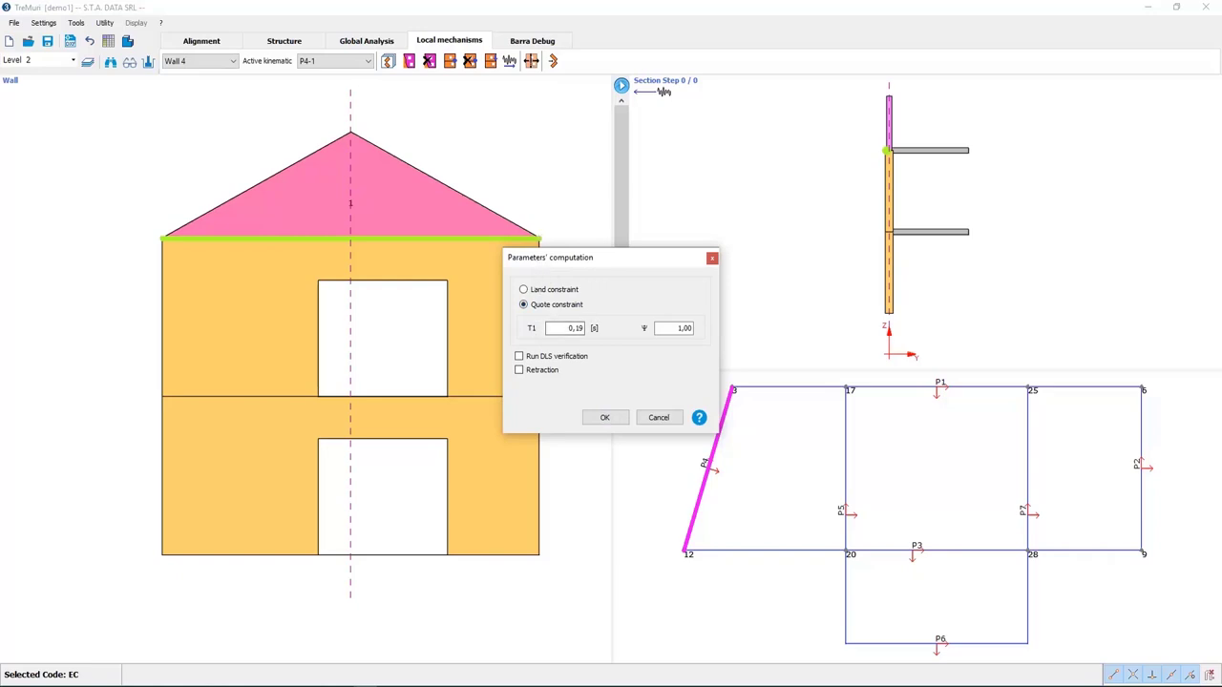
left_click(558, 359)
left_click(519, 371)
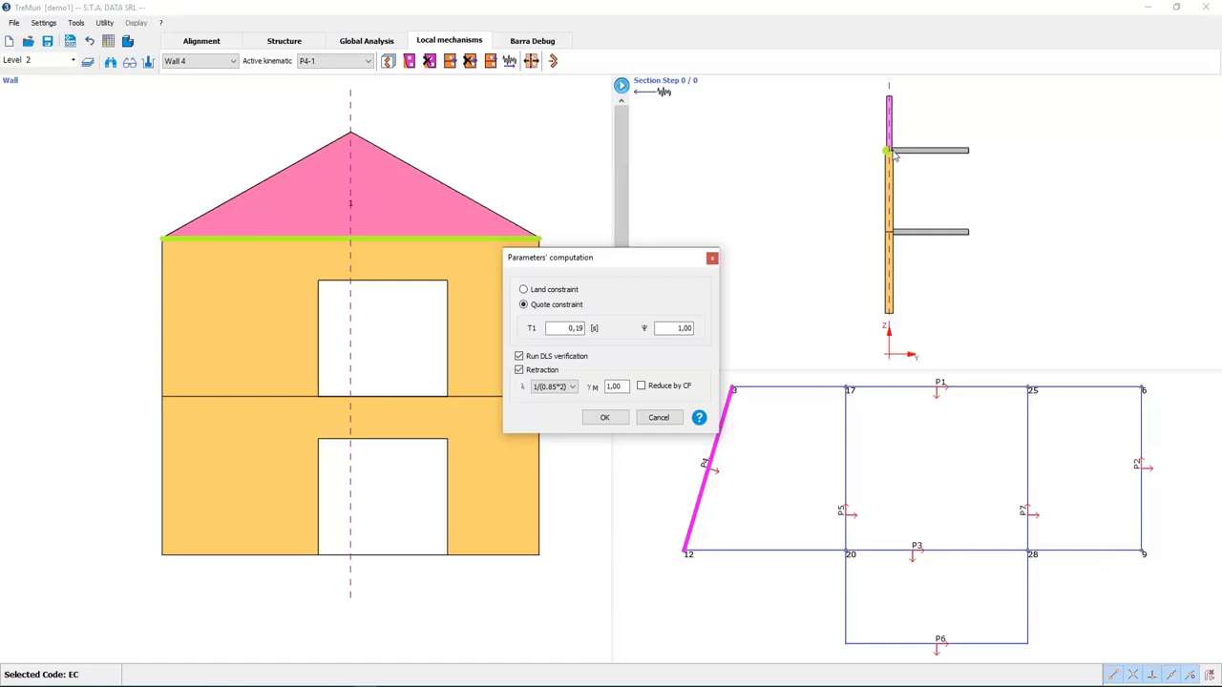
left_click(605, 418)
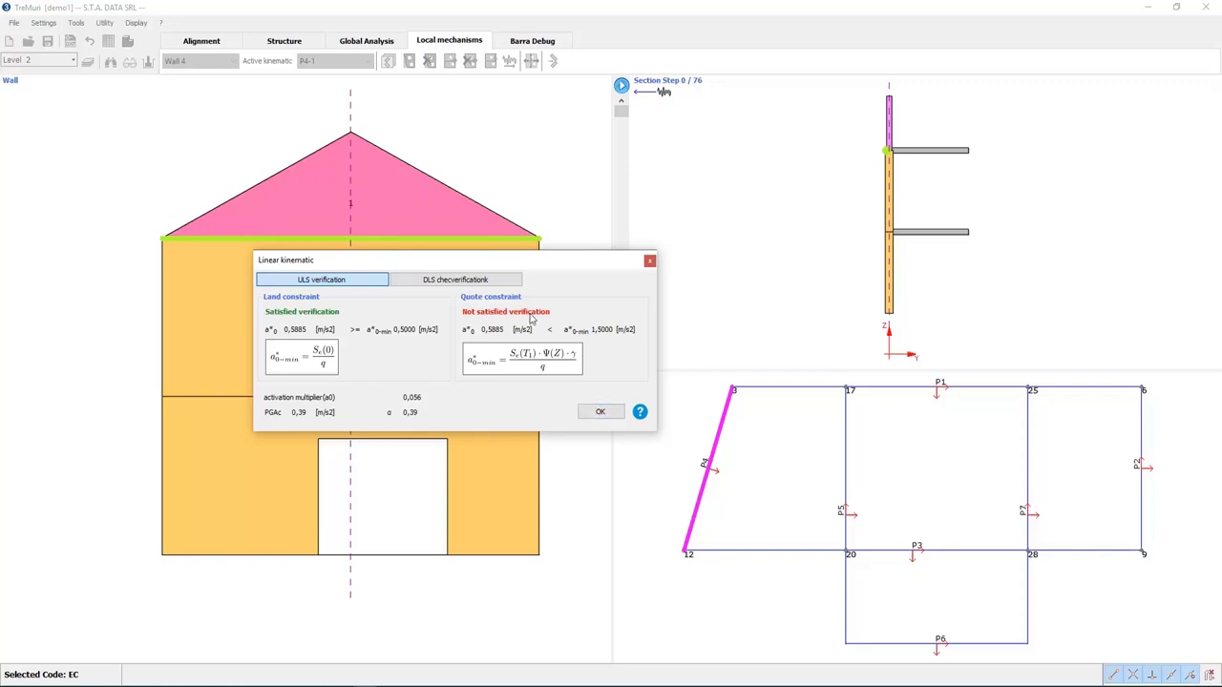
- Compare the DLS and ULS verifications of the linear kinematic results and close them
left_click(491, 278)
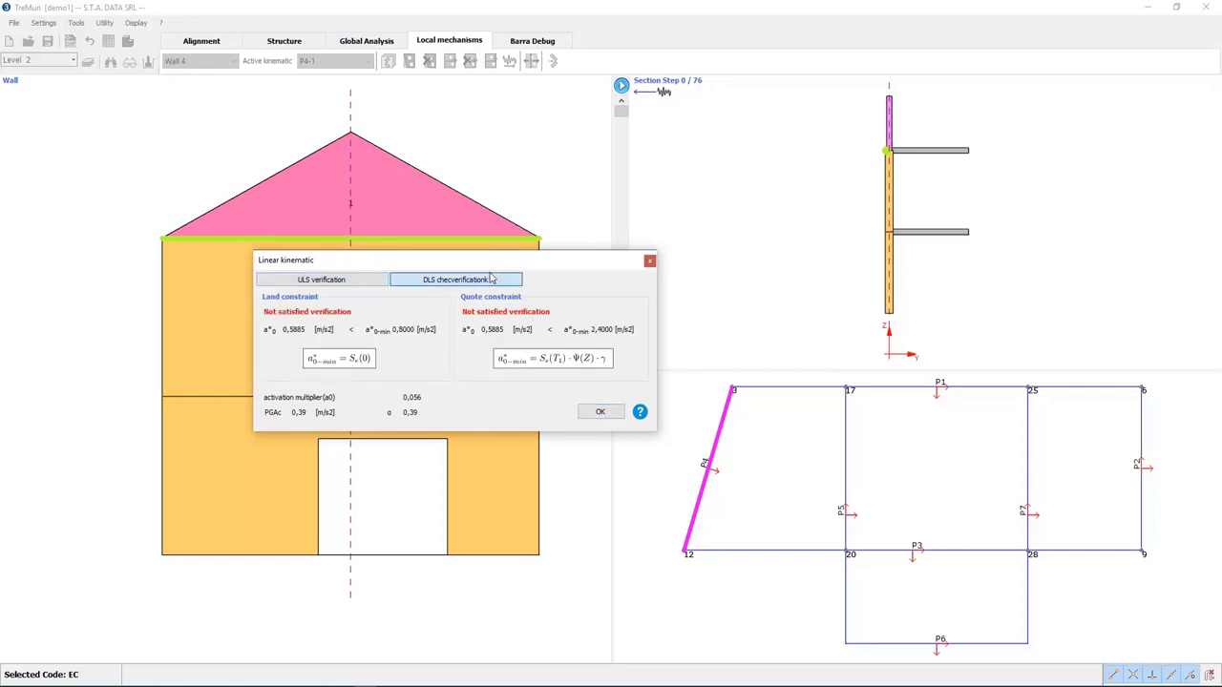
left_click(365, 281)
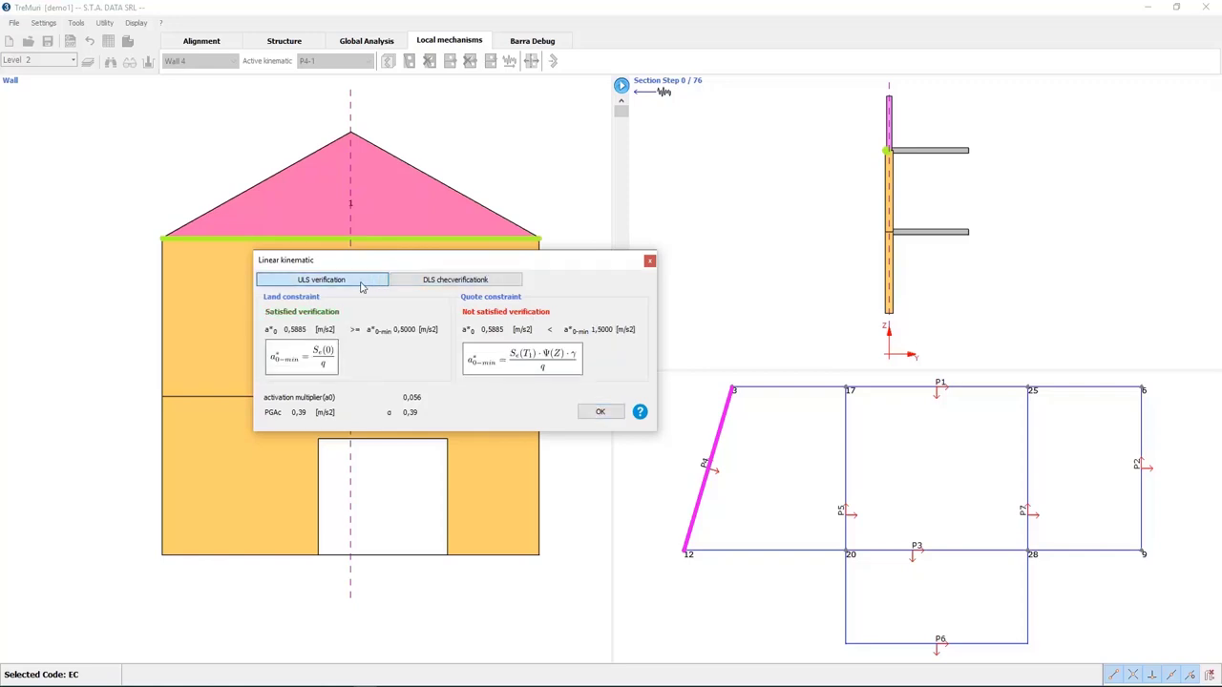
left_click(596, 411)
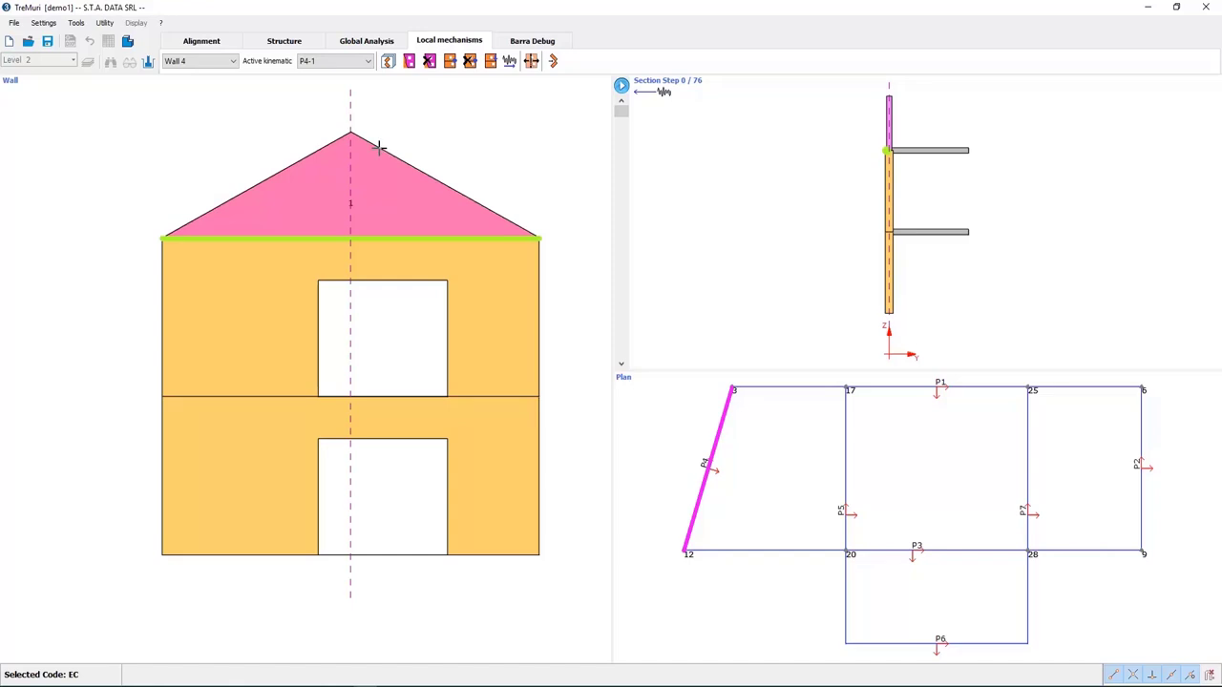
- Add a concentrated load to kinematic P4-1 at node 2, the gable apex
left_click(492, 61)
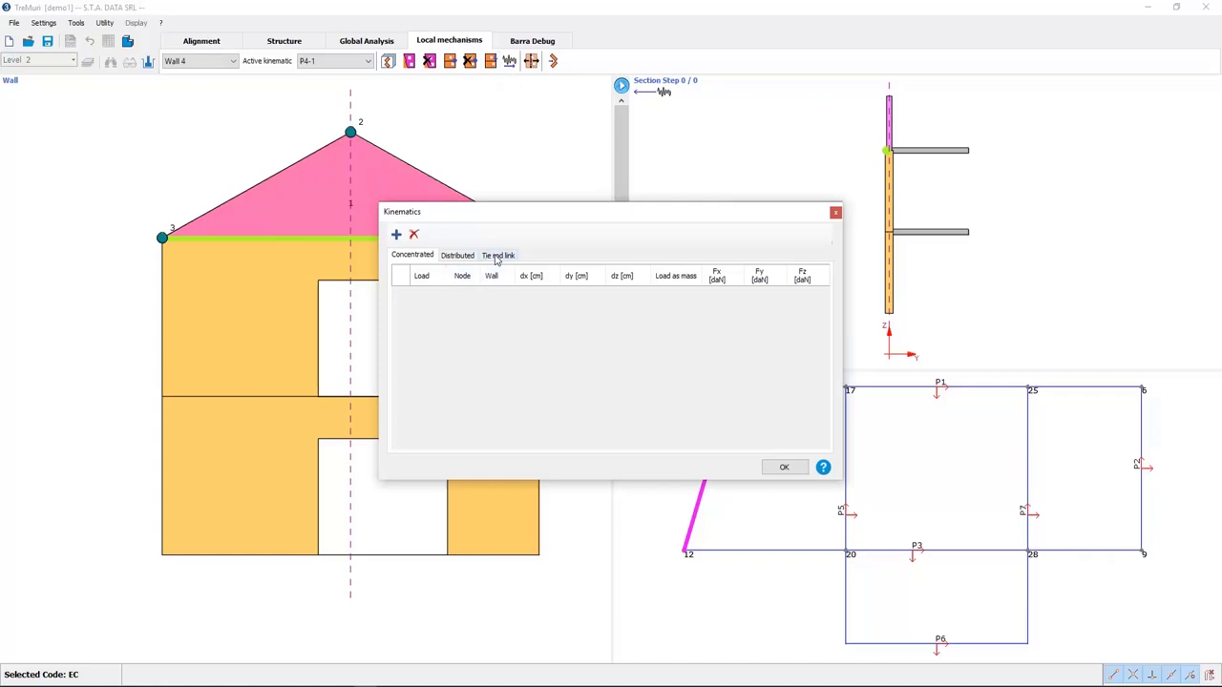
left_click(397, 234)
left_click(350, 131)
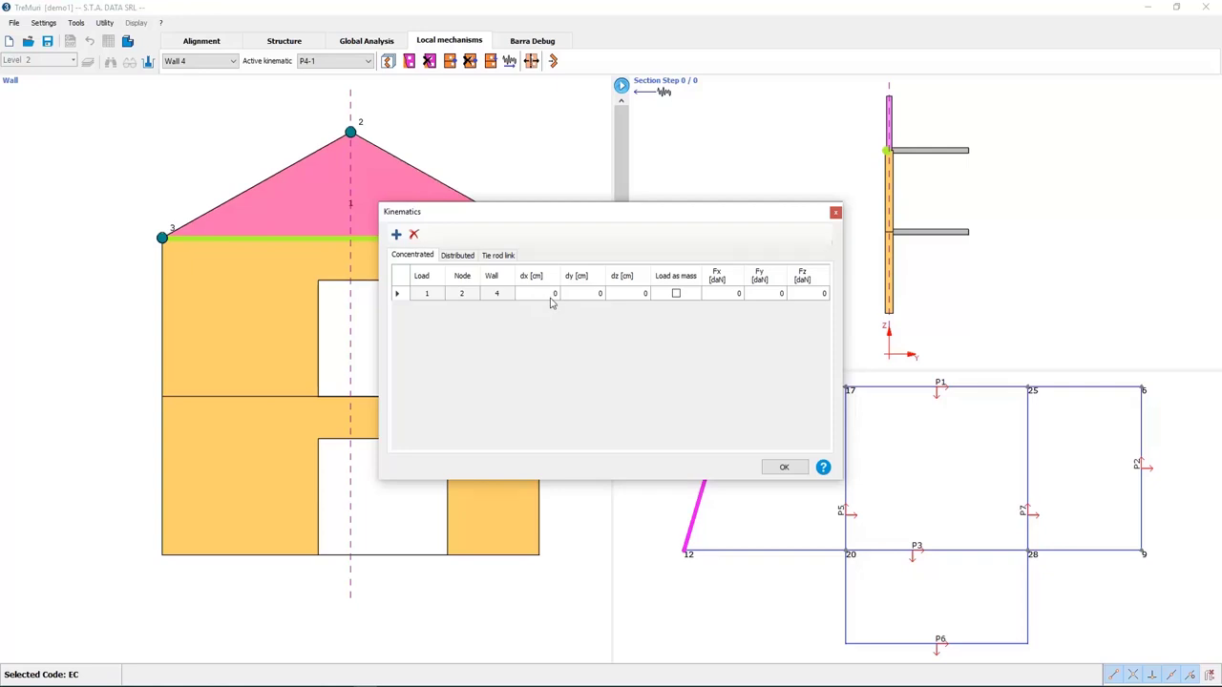
left_click_drag(590, 222, 400, 306)
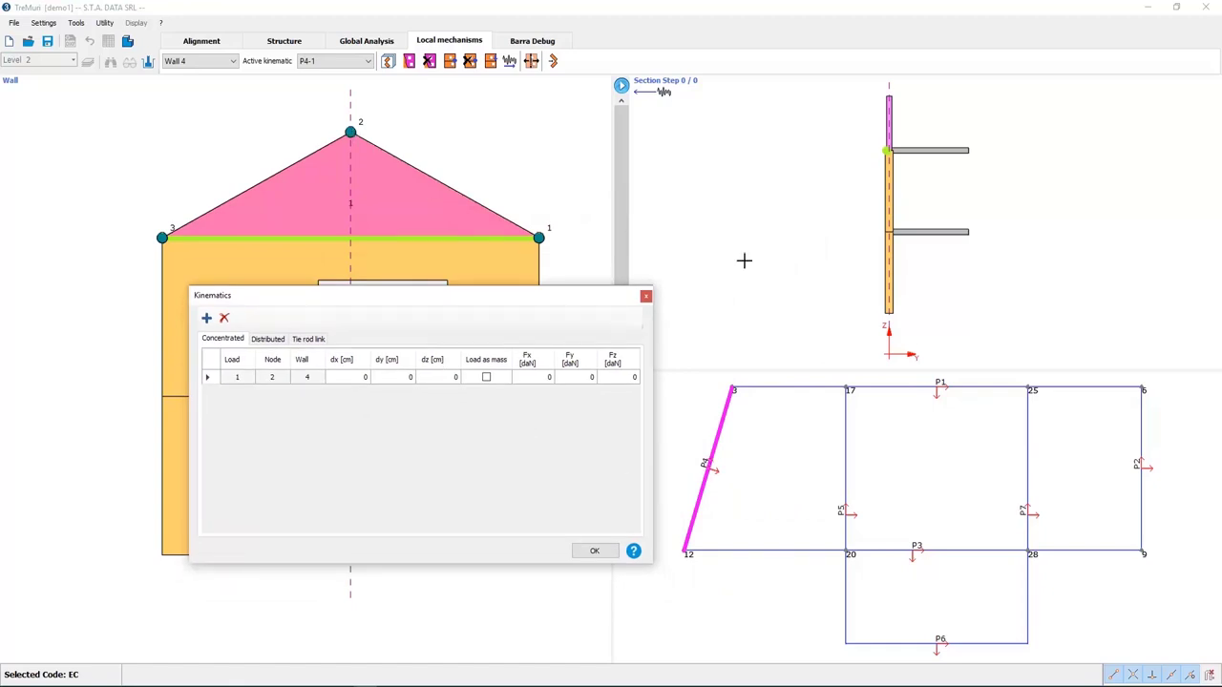
- Set the apex load's Fy to 50 daN, leaving no dy offset, and confirm the loads
left_click(408, 377)
type("500")
key("BackSpace")
key("BackSpace")
left_click(591, 377)
type("5")
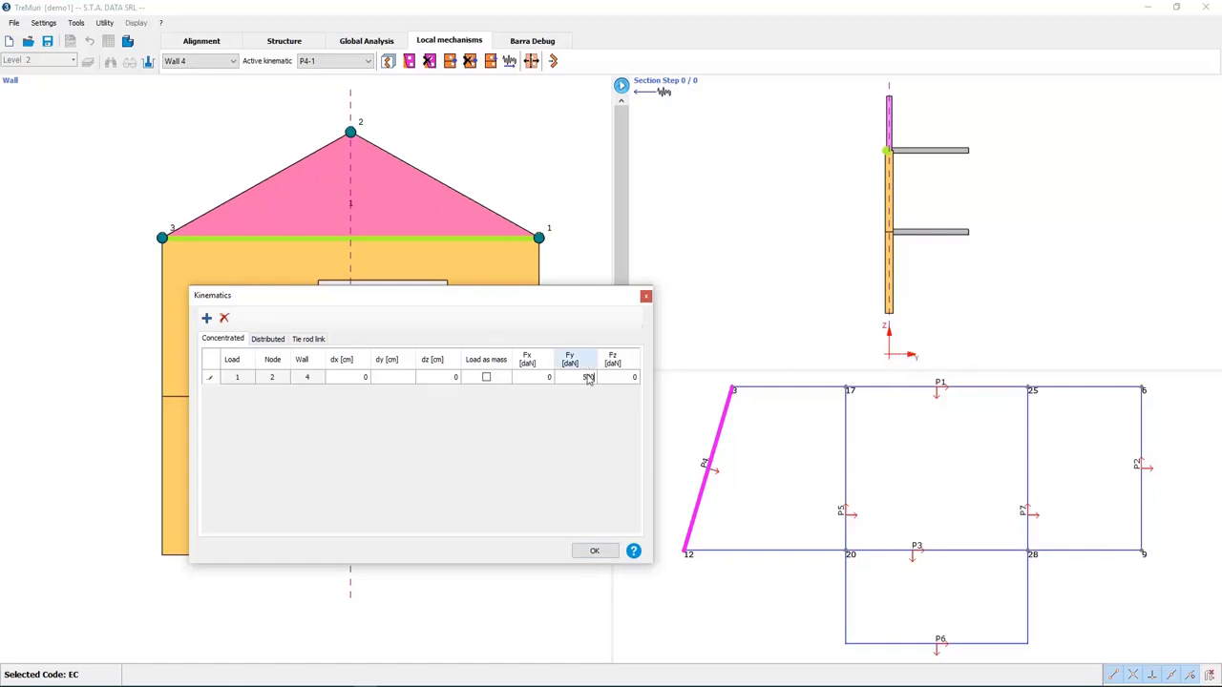
left_click(594, 550)
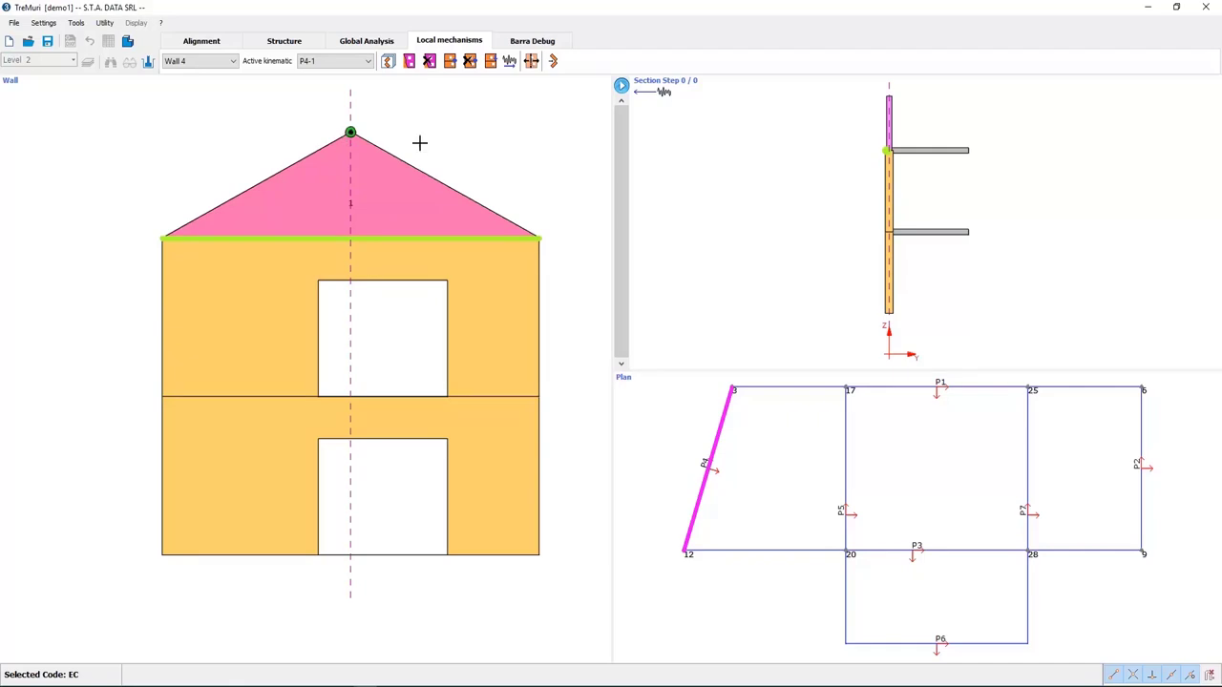
- Rerun the active kinematic calculation of P4-1 with the apex load applied
left_click(553, 61)
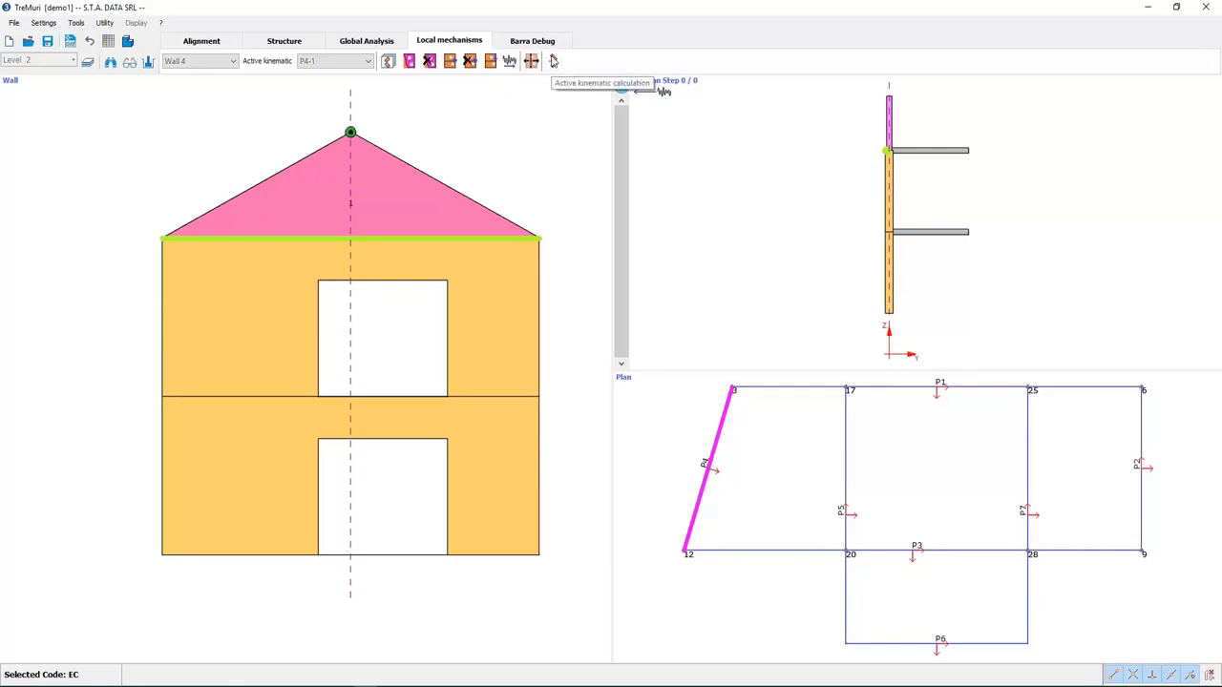
left_click(605, 418)
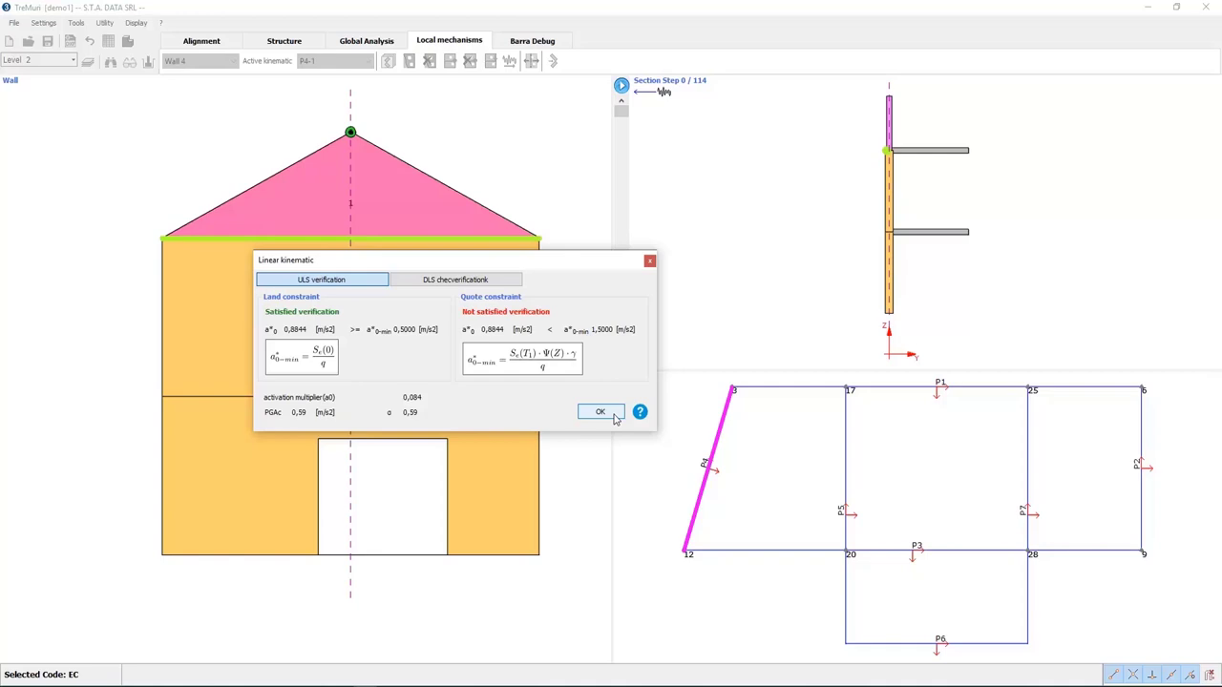
- Close the linear kinematic results and animate the P4-1 overturning mechanism in the section and 3D views
left_click(616, 418)
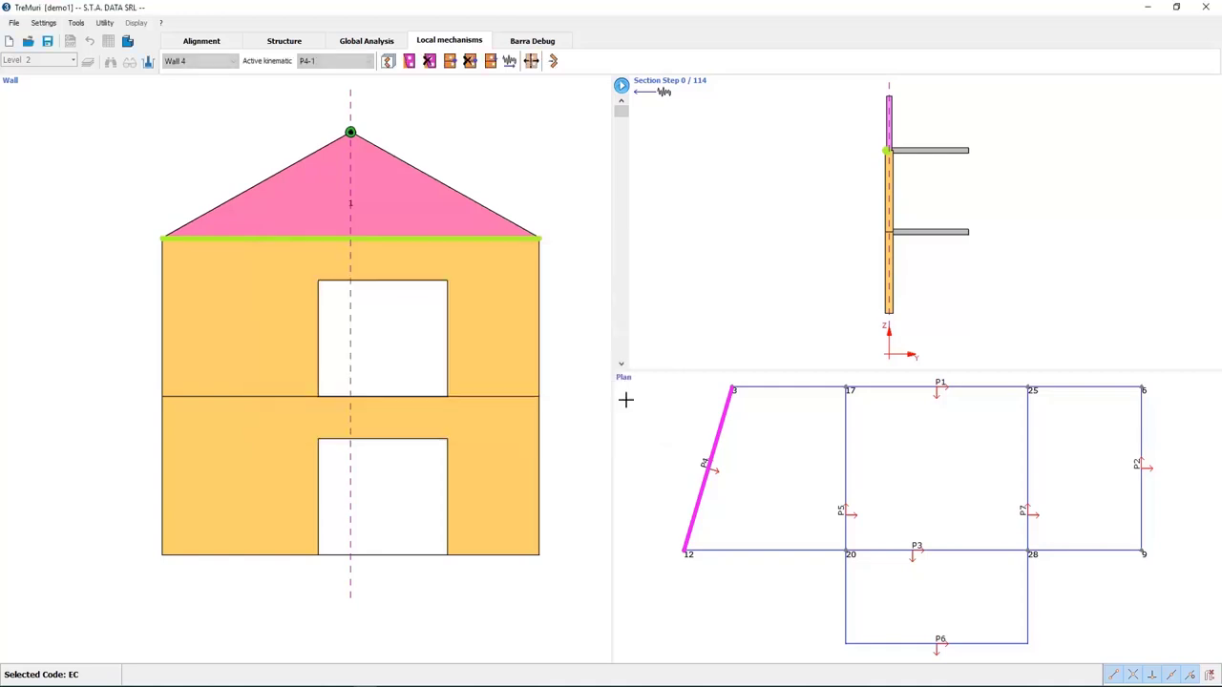
left_click(621, 87)
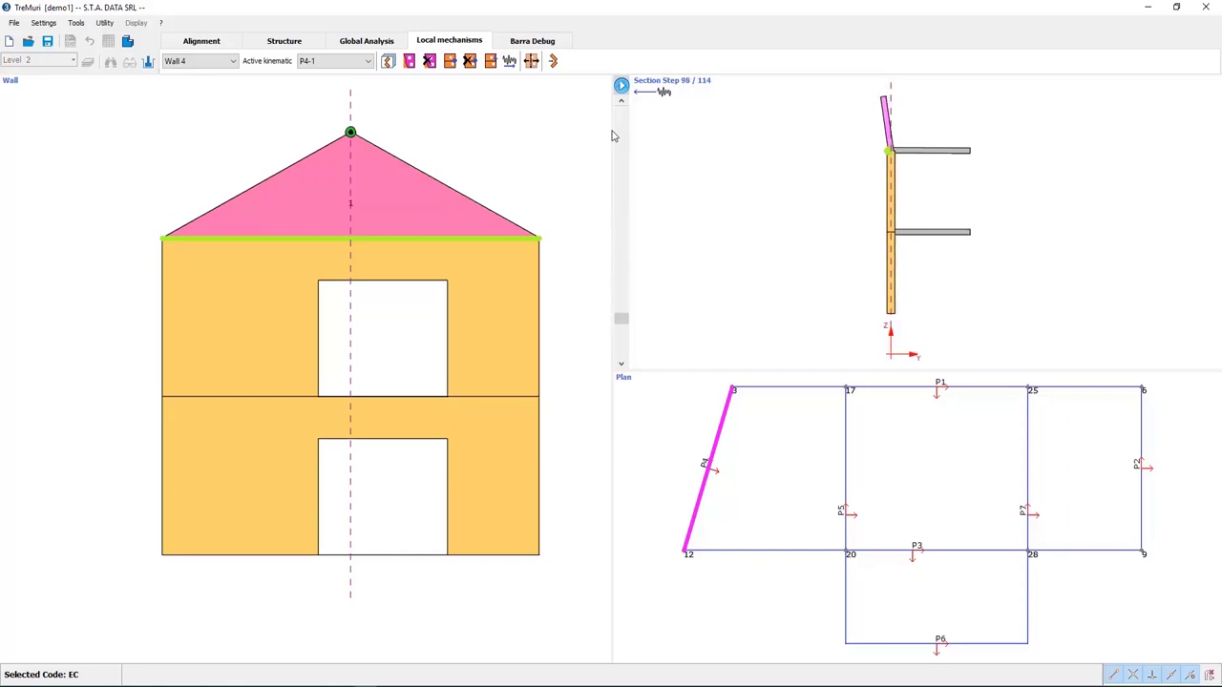
left_click(127, 41)
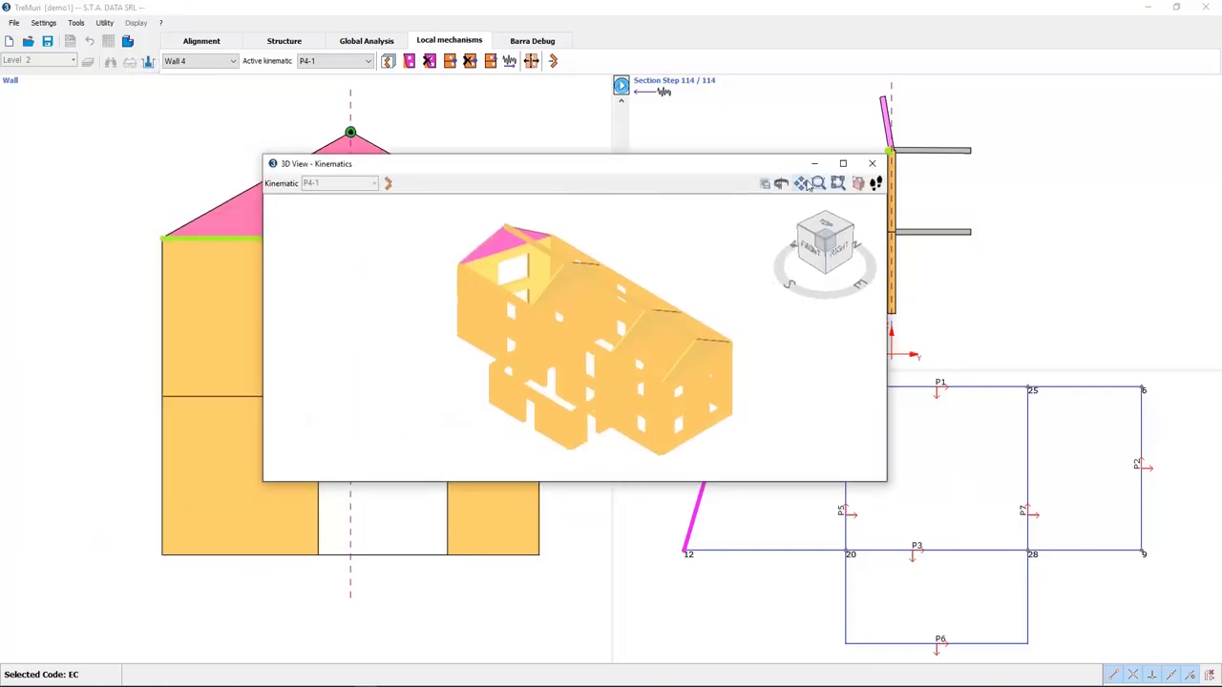
left_click(388, 183)
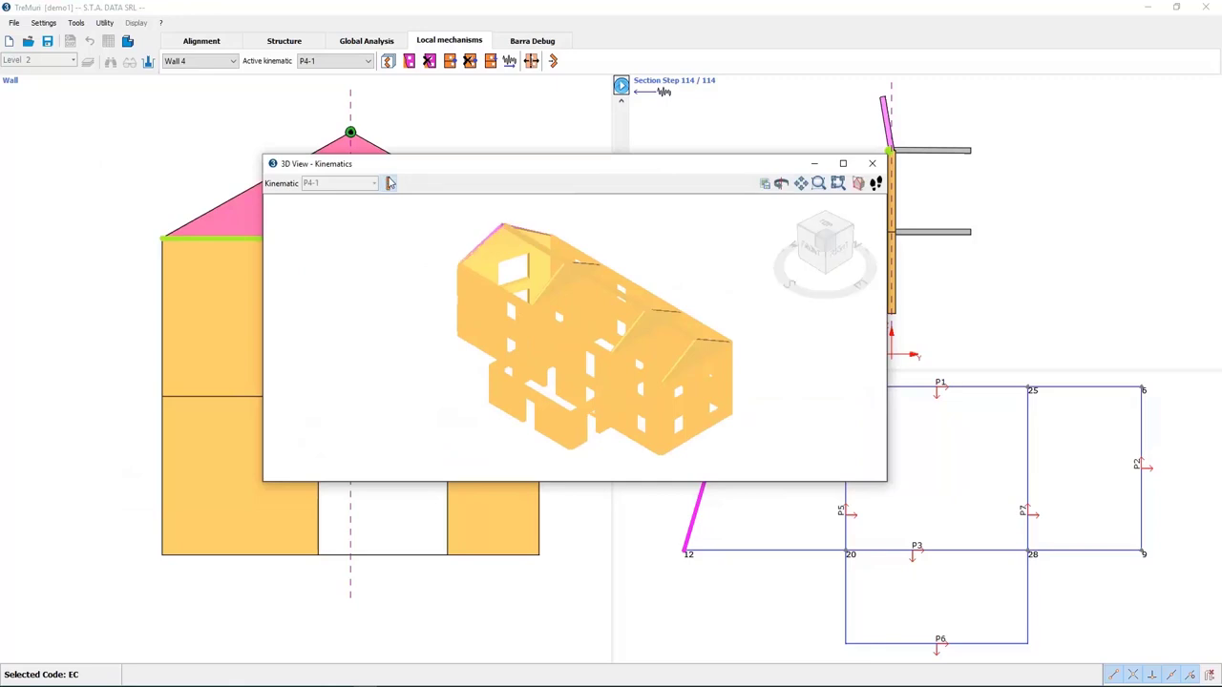
left_click(781, 183)
left_click_drag(646, 382, 469, 314)
scroll(458, 286, "up", 3)
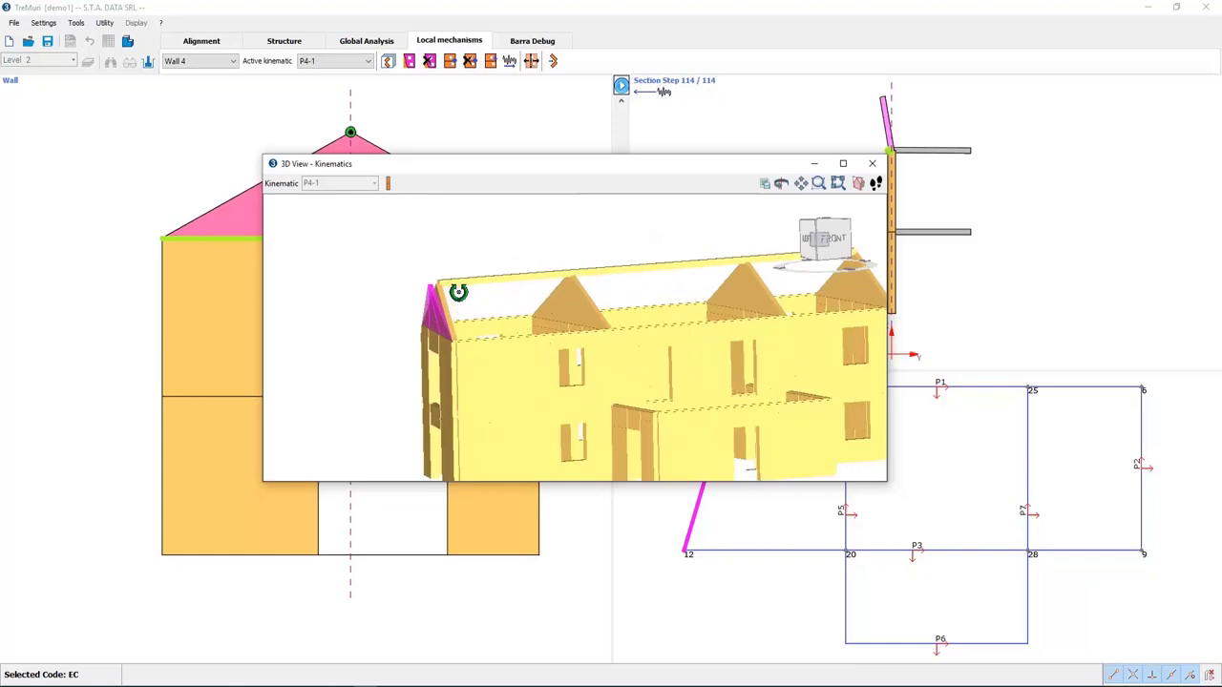
left_click(872, 163)
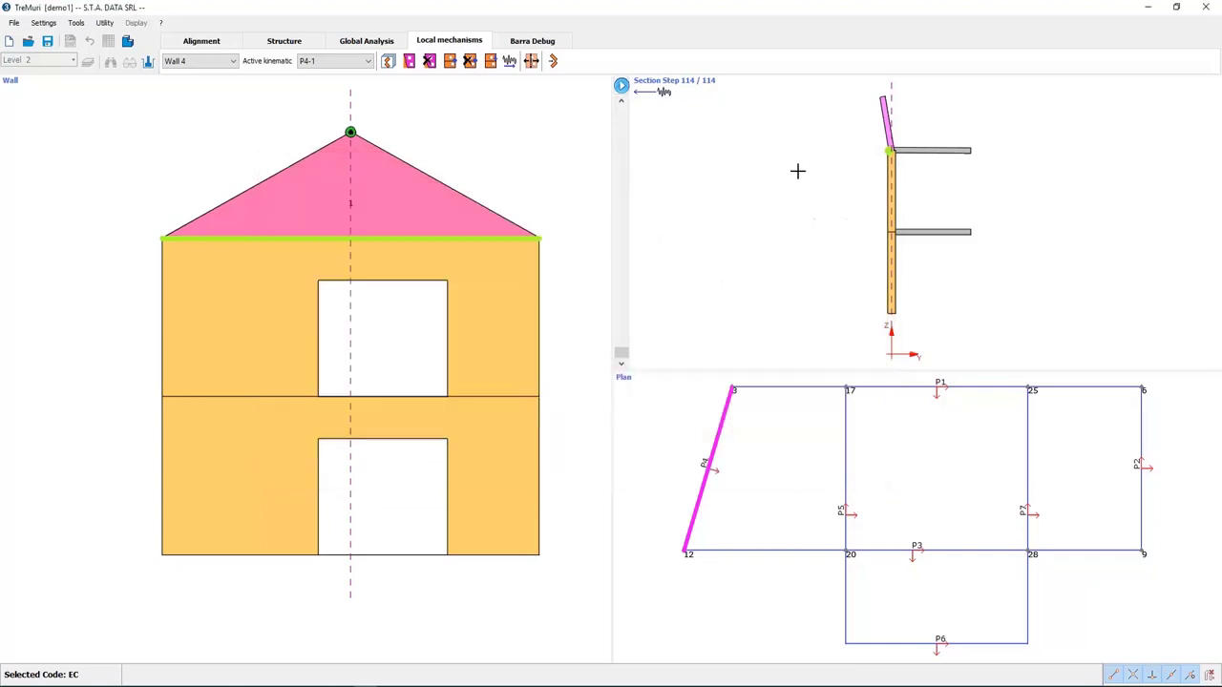
- Add a new kinematic named P4-2 and activate it in place of P4-1
left_click(389, 61)
left_click(509, 242)
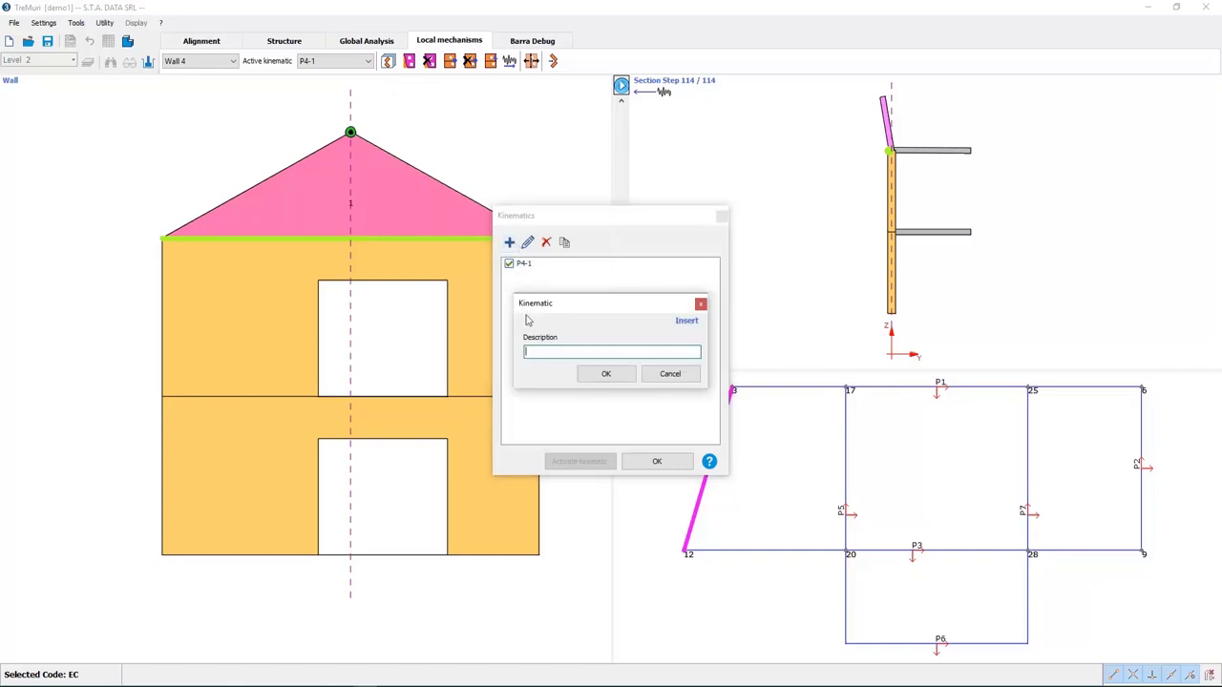
type("P4-2")
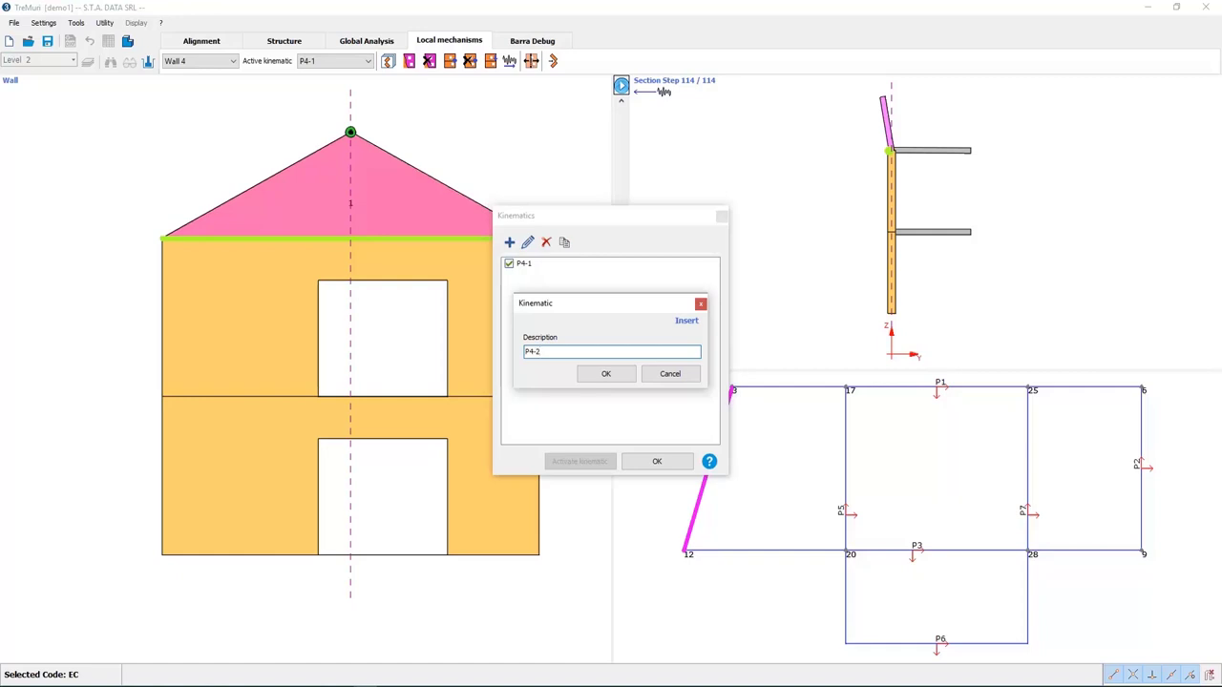
left_click(615, 374)
left_click(579, 464)
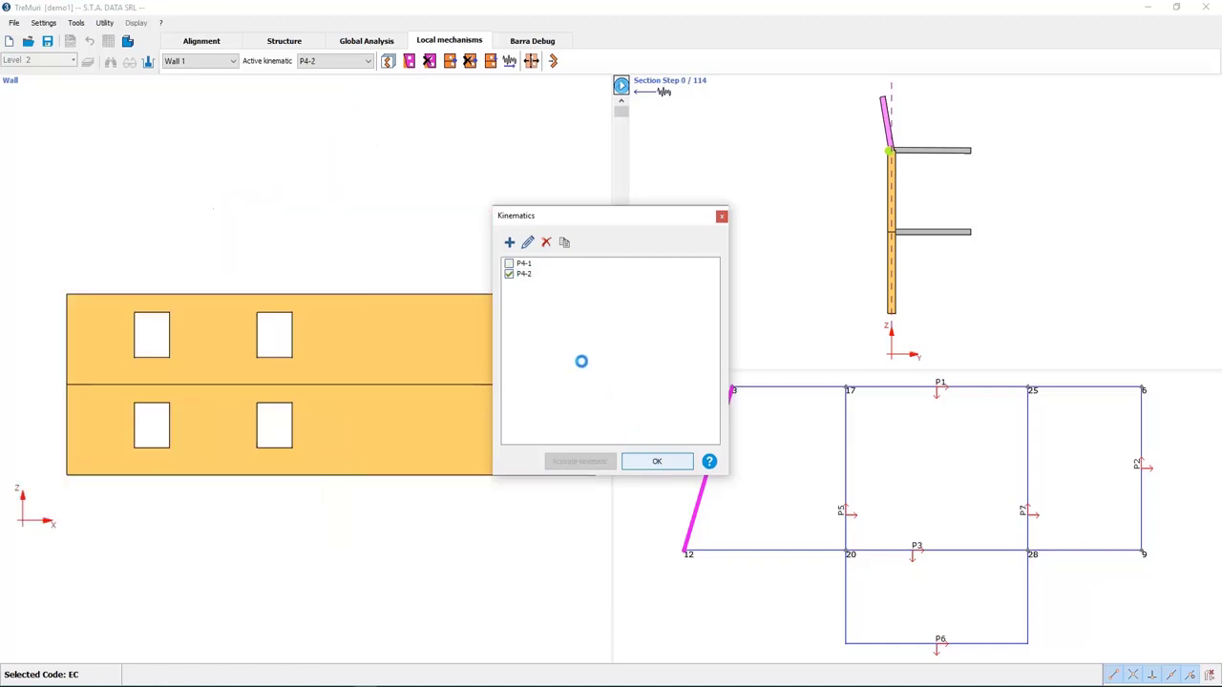
left_click(657, 461)
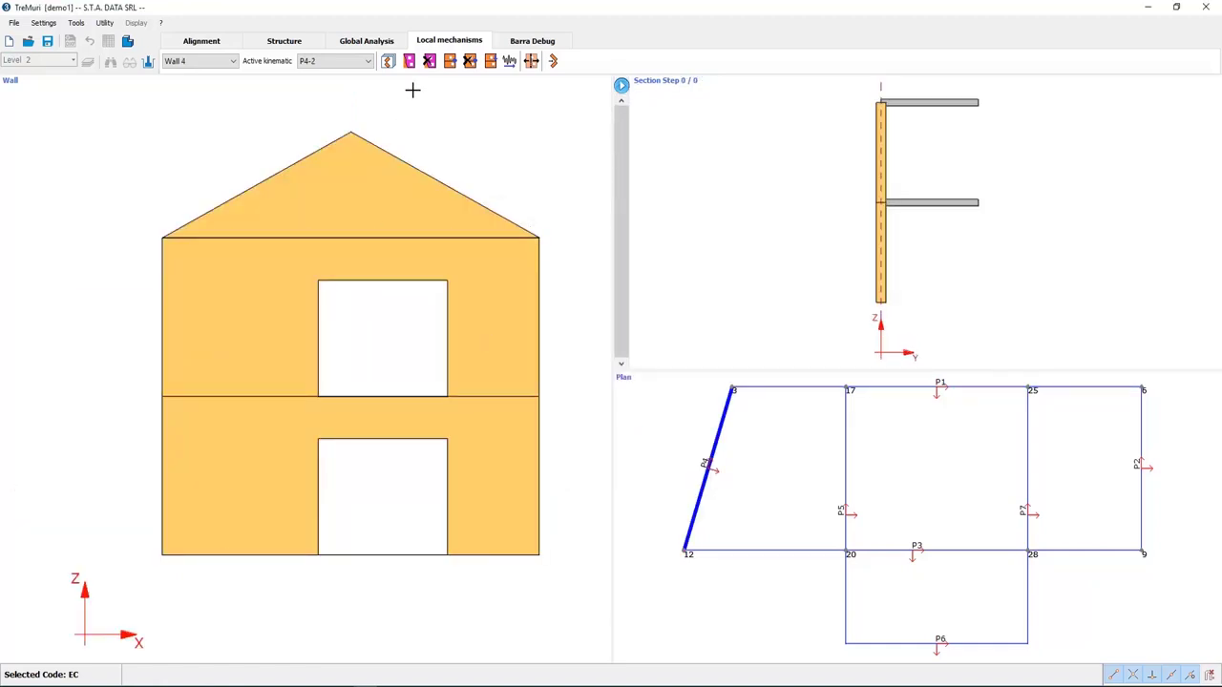
- Define a kinematic block covering wall 4's upper storey, from the intermediate floor to the base of the gable
left_click(163, 238)
left_click(162, 397)
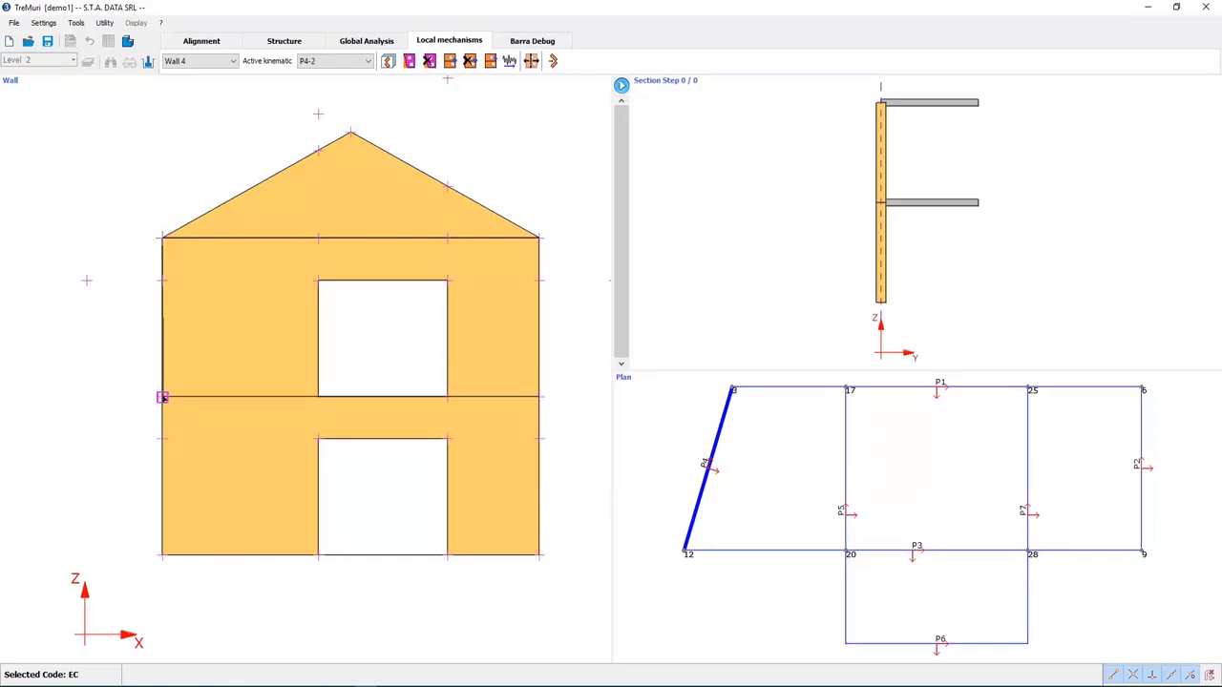
left_click(539, 396)
left_click(540, 238)
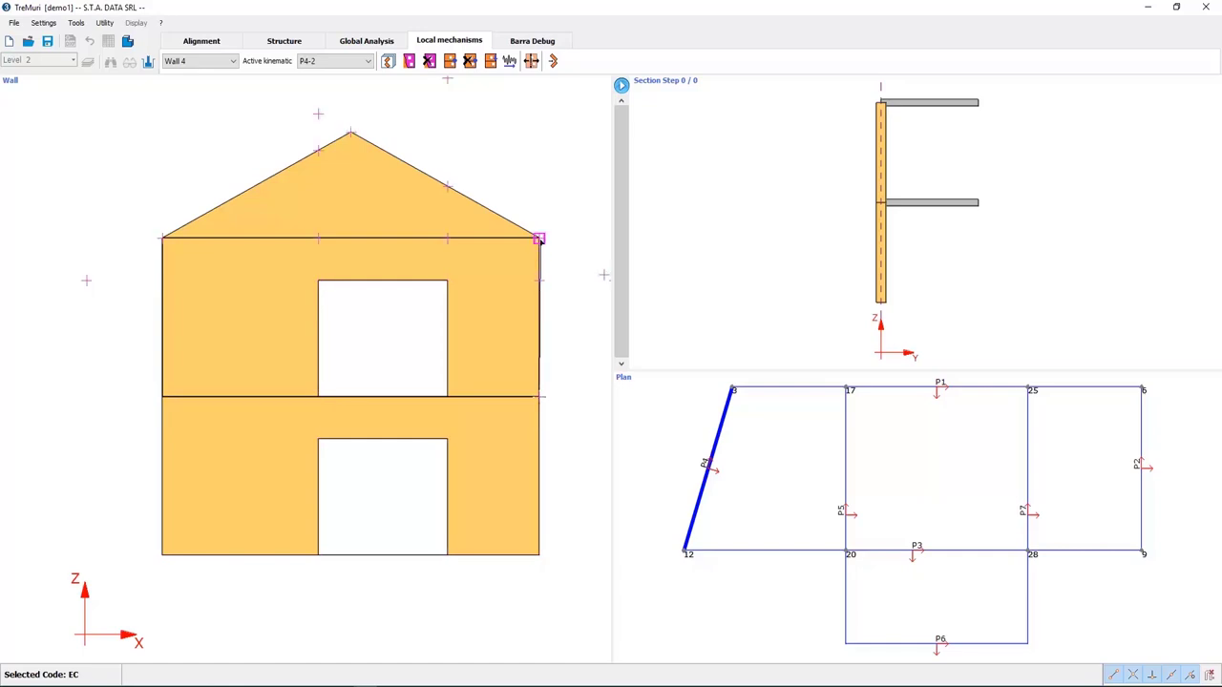
right_click(413, 96)
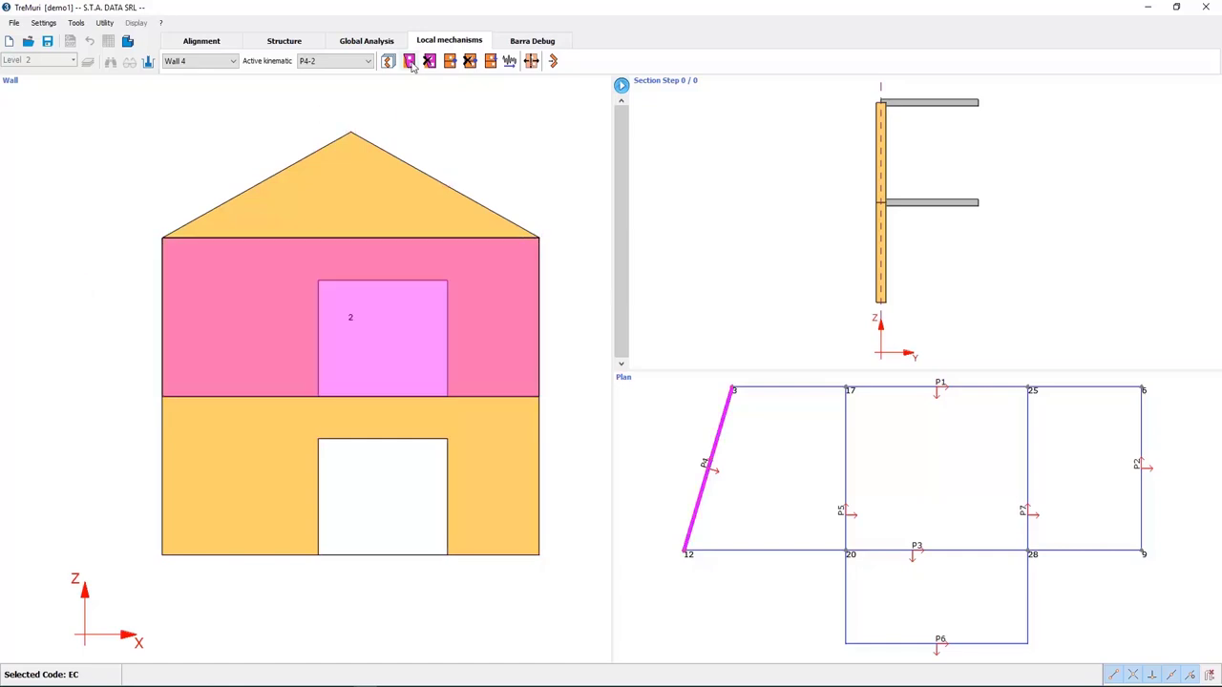
- Define a second kinematic block covering wall 4's ground storey, from the base to the intermediate floor
left_click(163, 396)
left_click(162, 553)
left_click(540, 554)
left_click(539, 396)
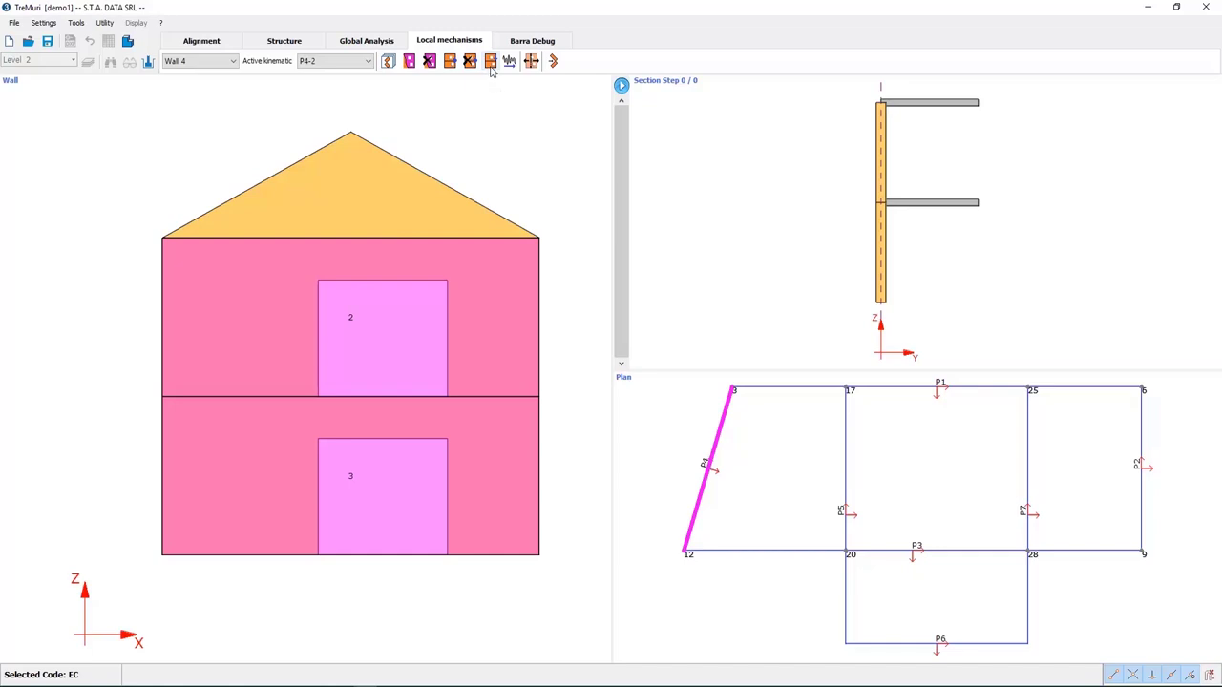
- Constrain the blocks with a left-extreme external hinge at the base, an internal hinge between the storeys and an external support along the upper block's top edge
left_click(449, 62)
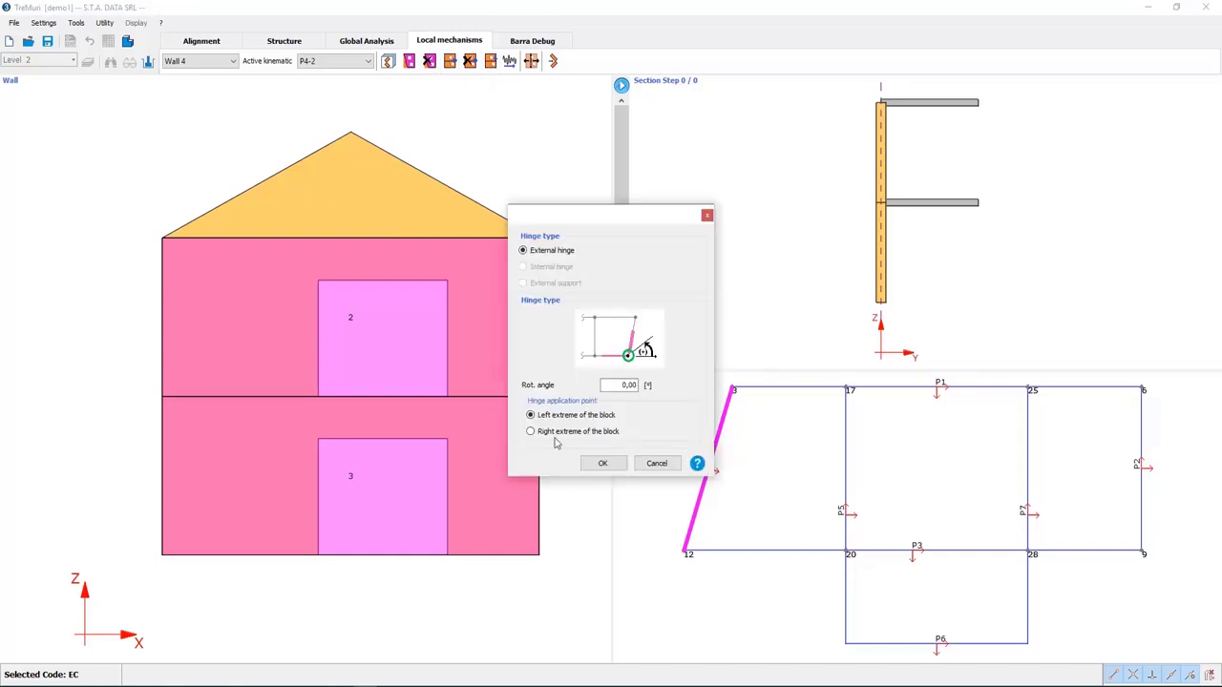
left_click(604, 464)
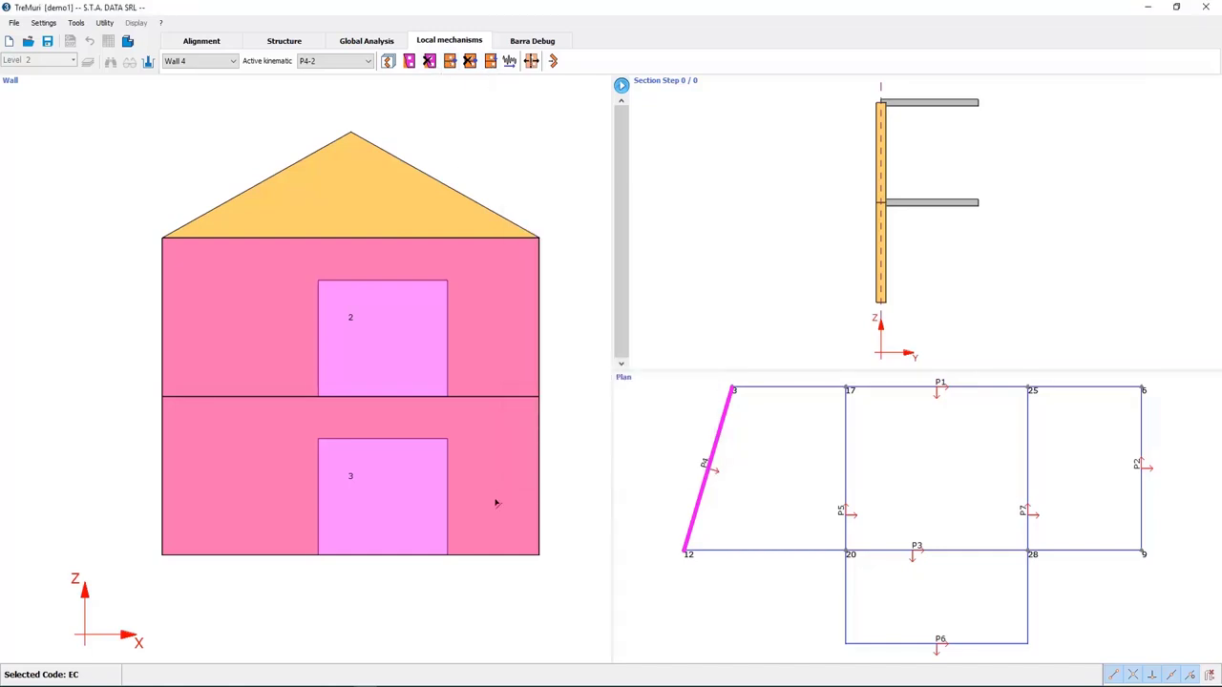
left_click(449, 62)
left_click(602, 463)
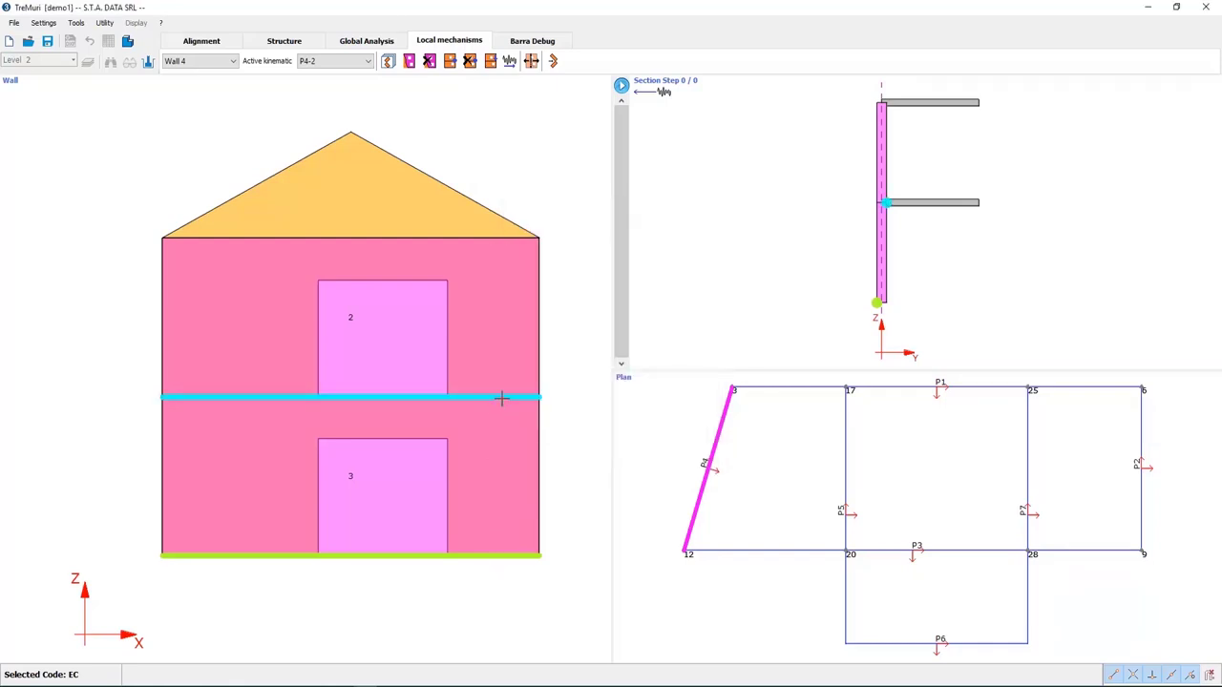
left_click(455, 62)
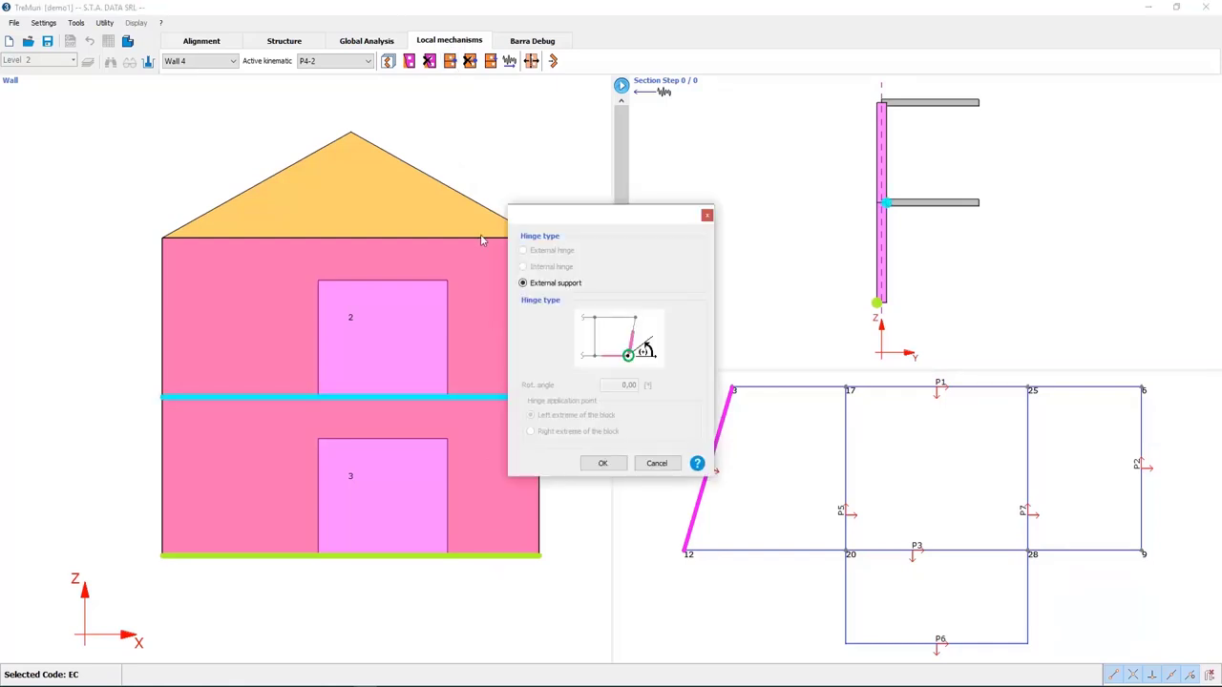
left_click(602, 464)
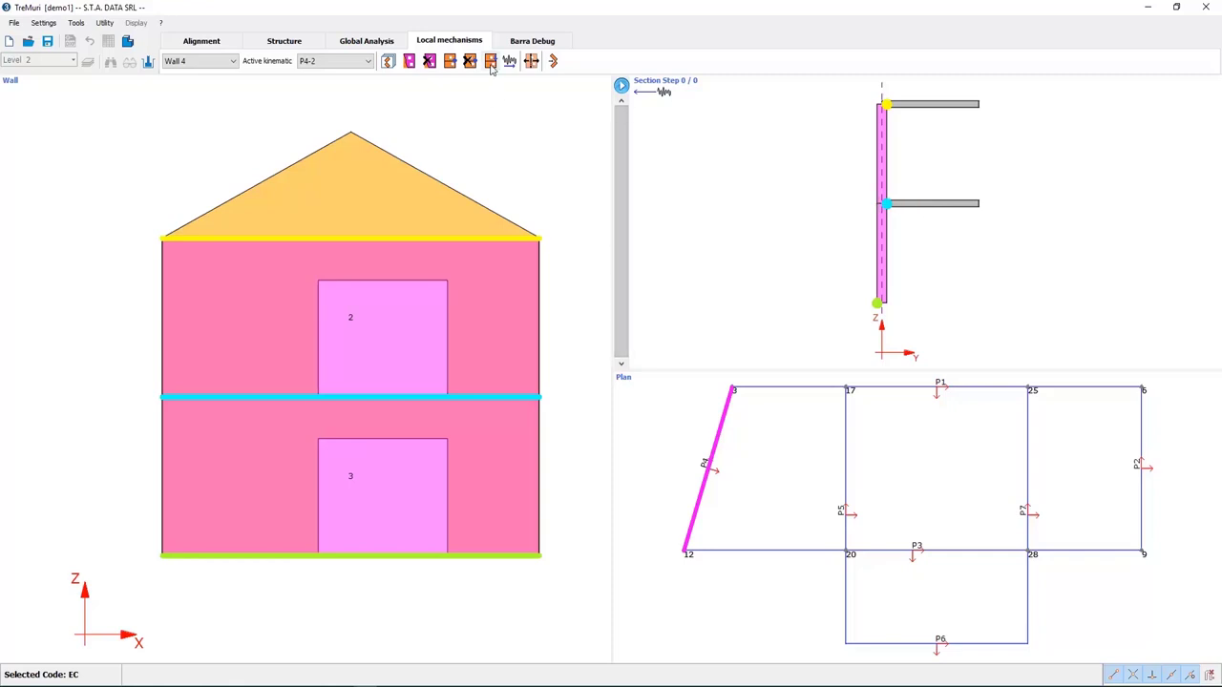
- Run the P4-2 kinematic calculation for the land constraint with Retraction enabled, and close the ULS verification
left_click(557, 62)
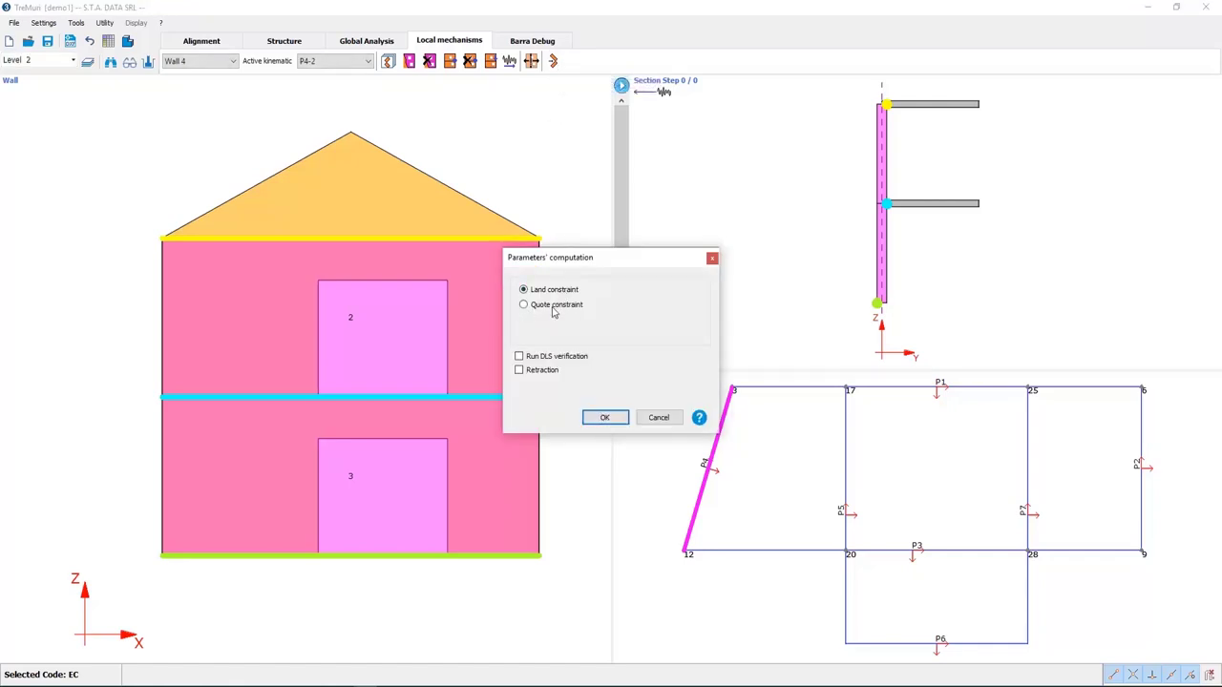
left_click(538, 372)
left_click(604, 418)
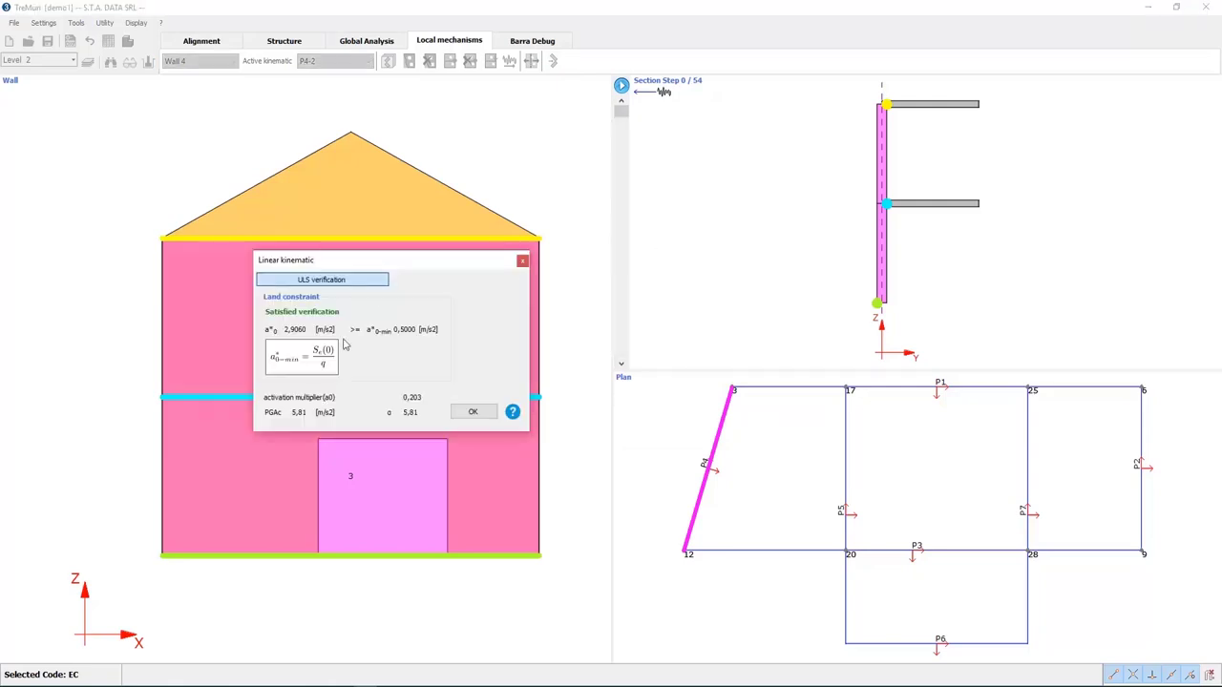
left_click(474, 412)
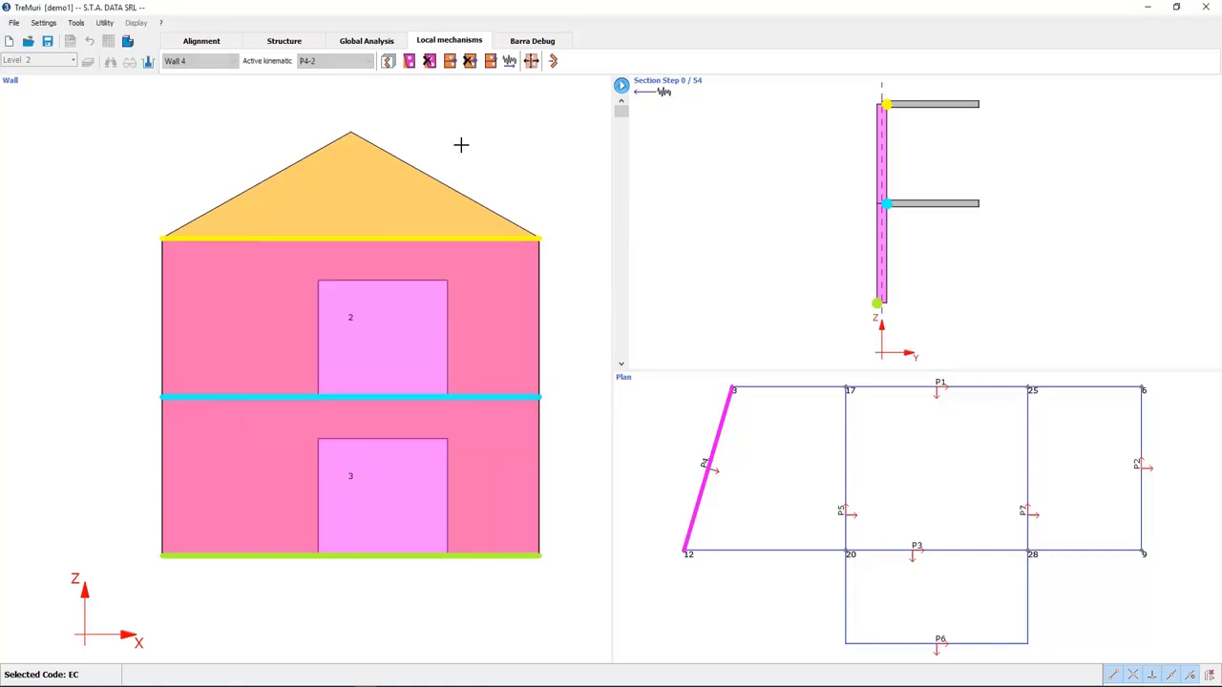
- Add a tie rod link to kinematic P4-2 at node 1, beside the base of the gable
left_click(491, 61)
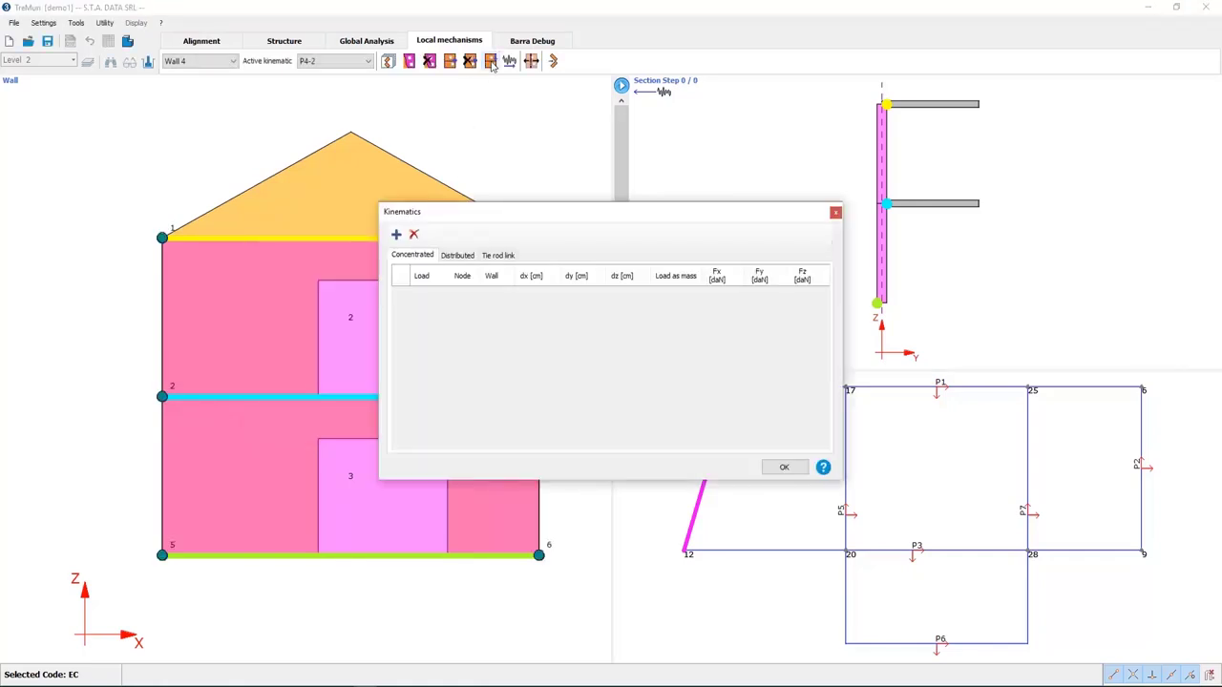
left_click(497, 255)
left_click(396, 234)
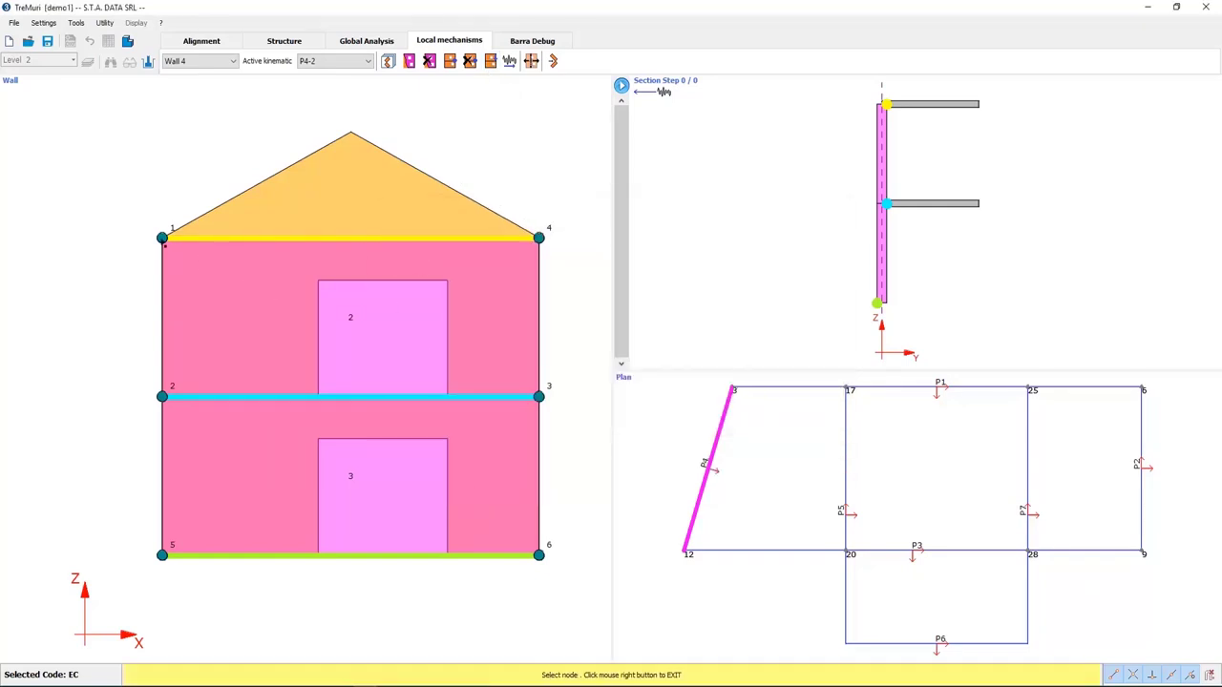
left_click(165, 242)
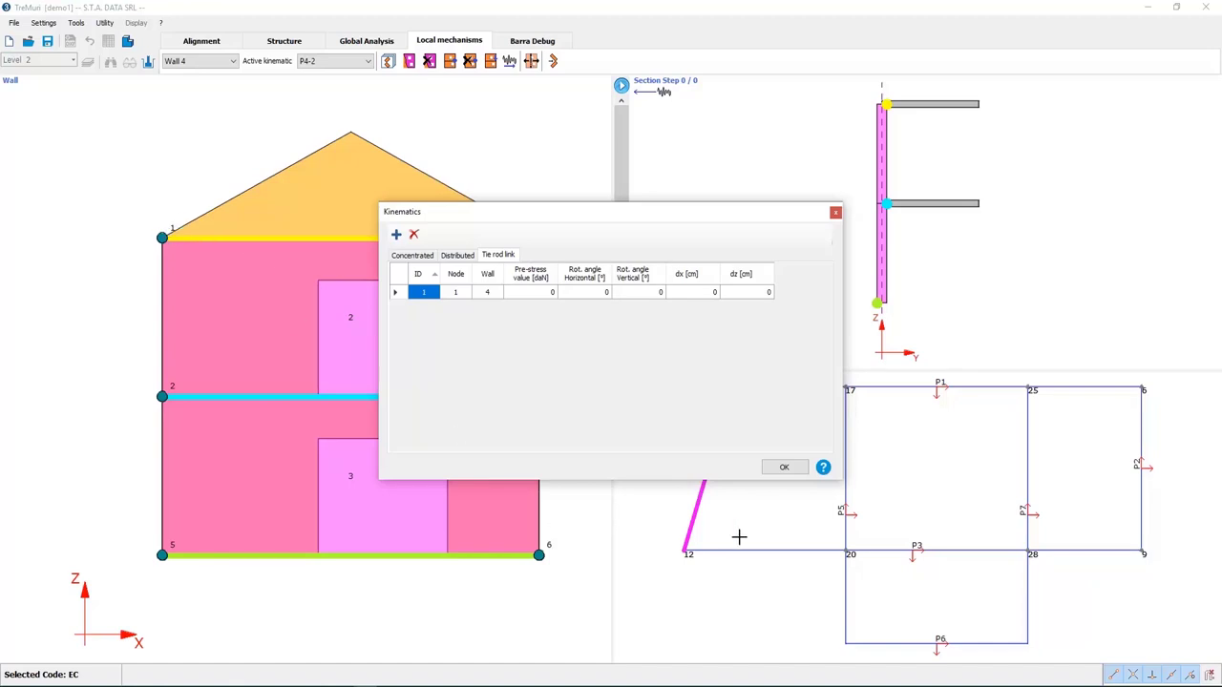
- Set the tie rod link's pre-stress value to 200 daN and confirm the loads
left_click_drag(736, 210, 468, 166)
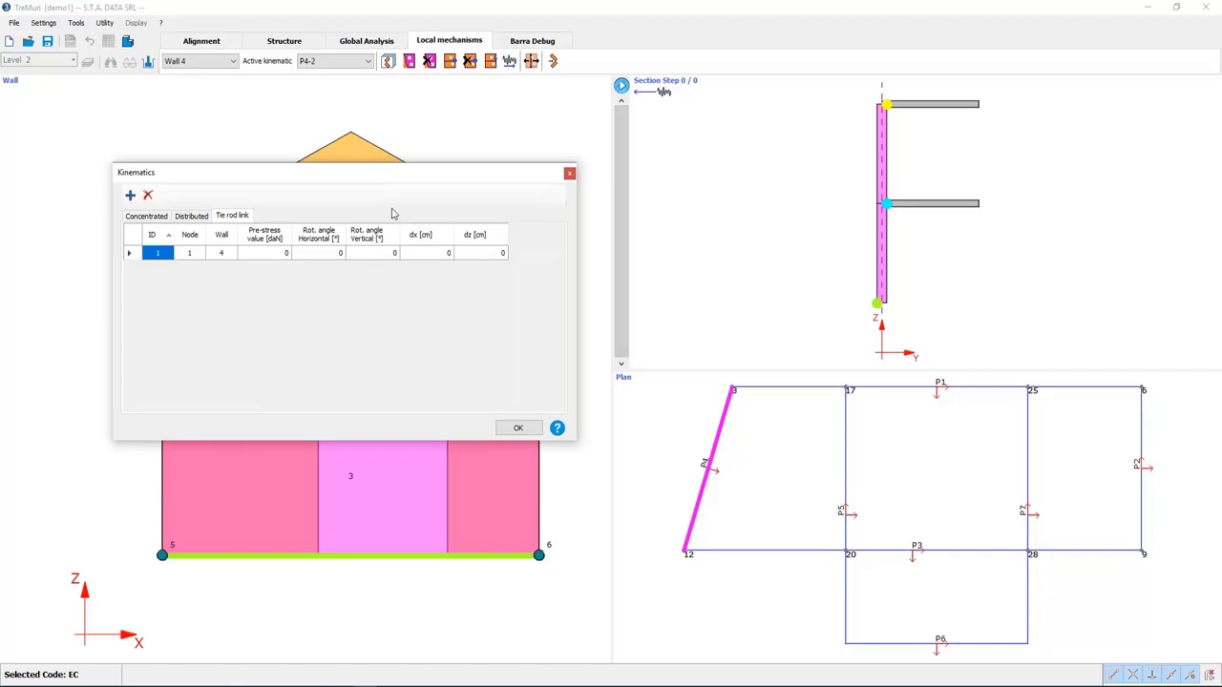
left_click_drag(393, 172, 442, 332)
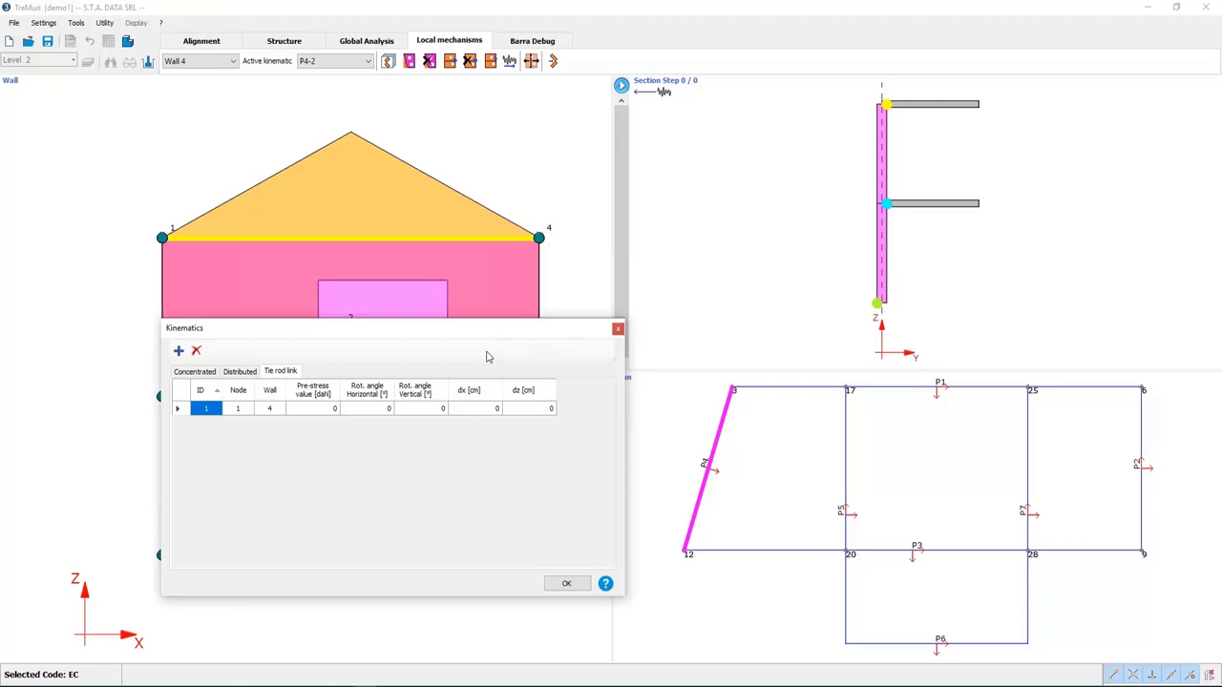
left_click(335, 410)
left_click(563, 584)
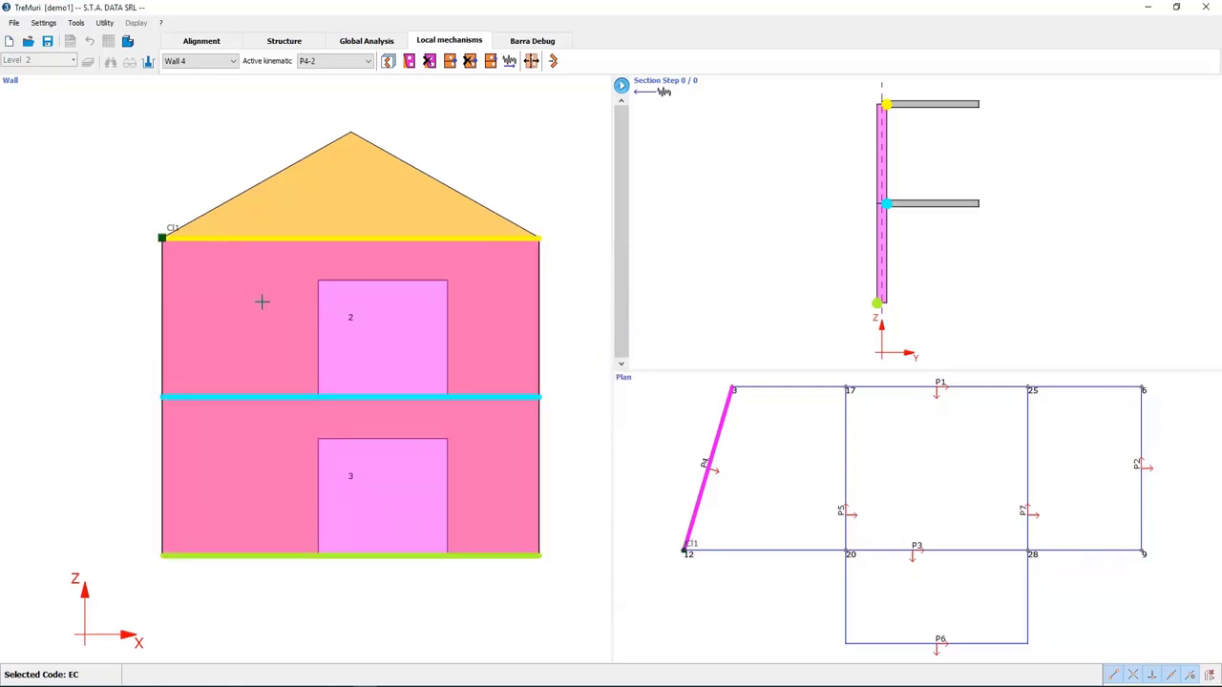
- Examine the tie rod link in plan and its horizontal rotation angle, keeping the angle at 0°, and confirm the table
scroll(676, 569, "up", 2)
scroll(677, 565, "up", 3)
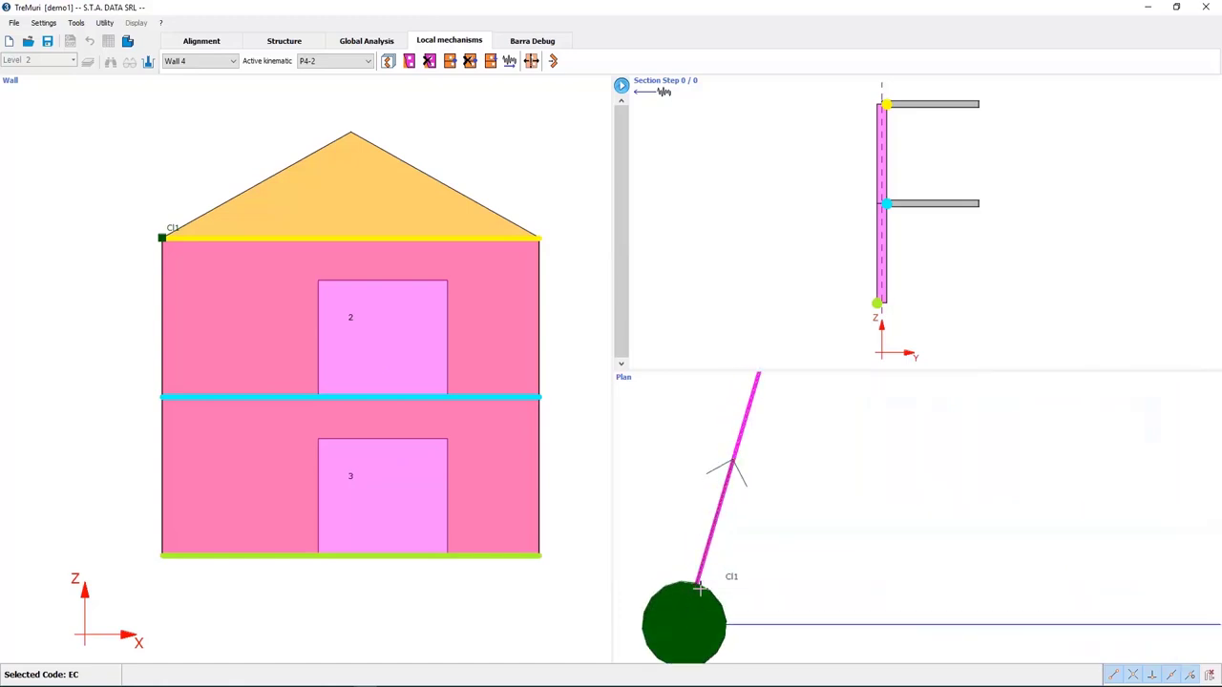
scroll(736, 461, "down", 2)
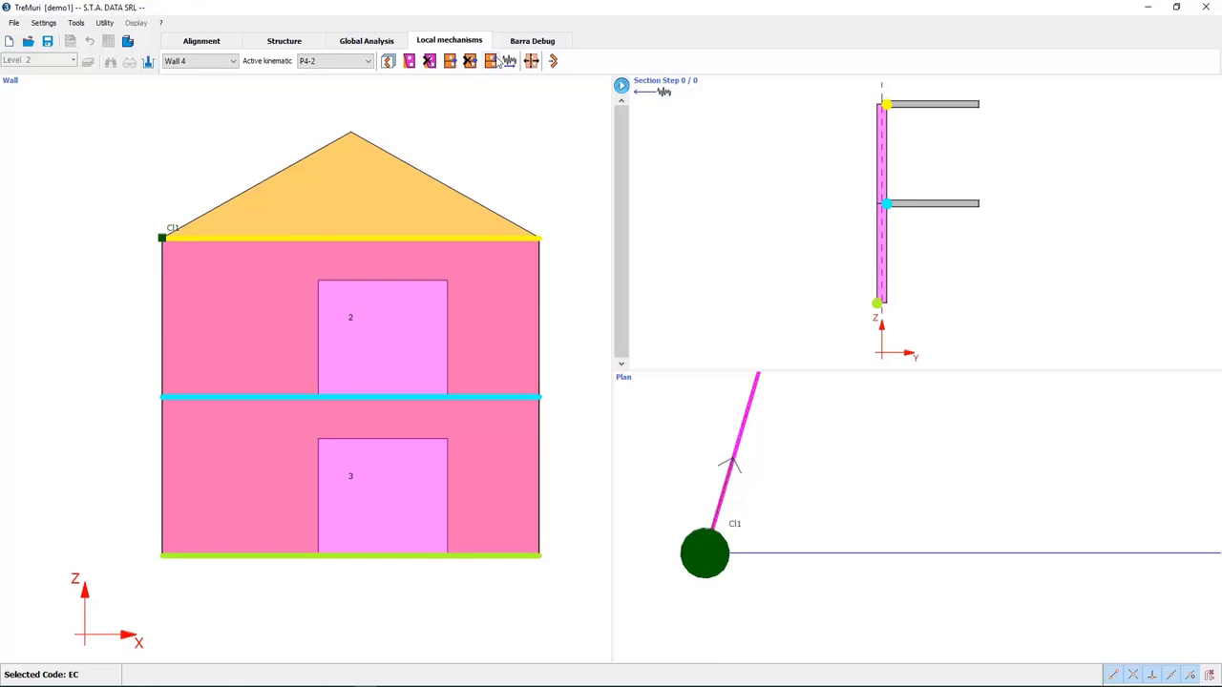
left_click(490, 60)
left_click(507, 256)
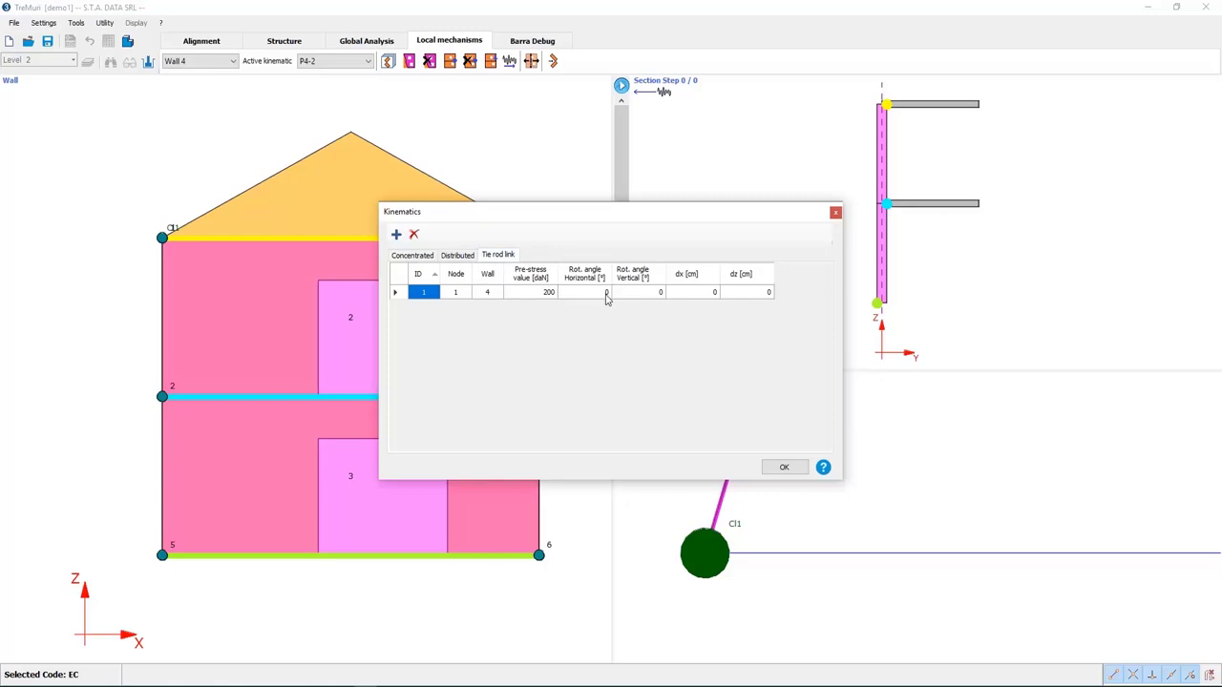
left_click_drag(673, 215, 484, 220)
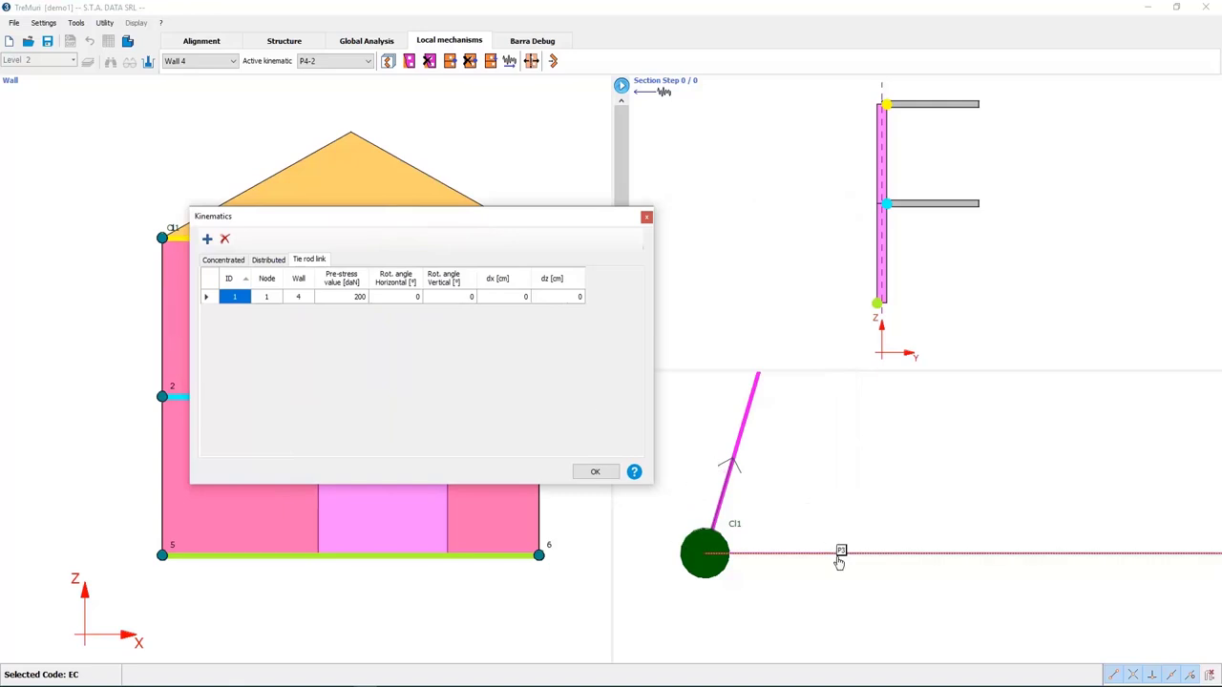
double_click(417, 299)
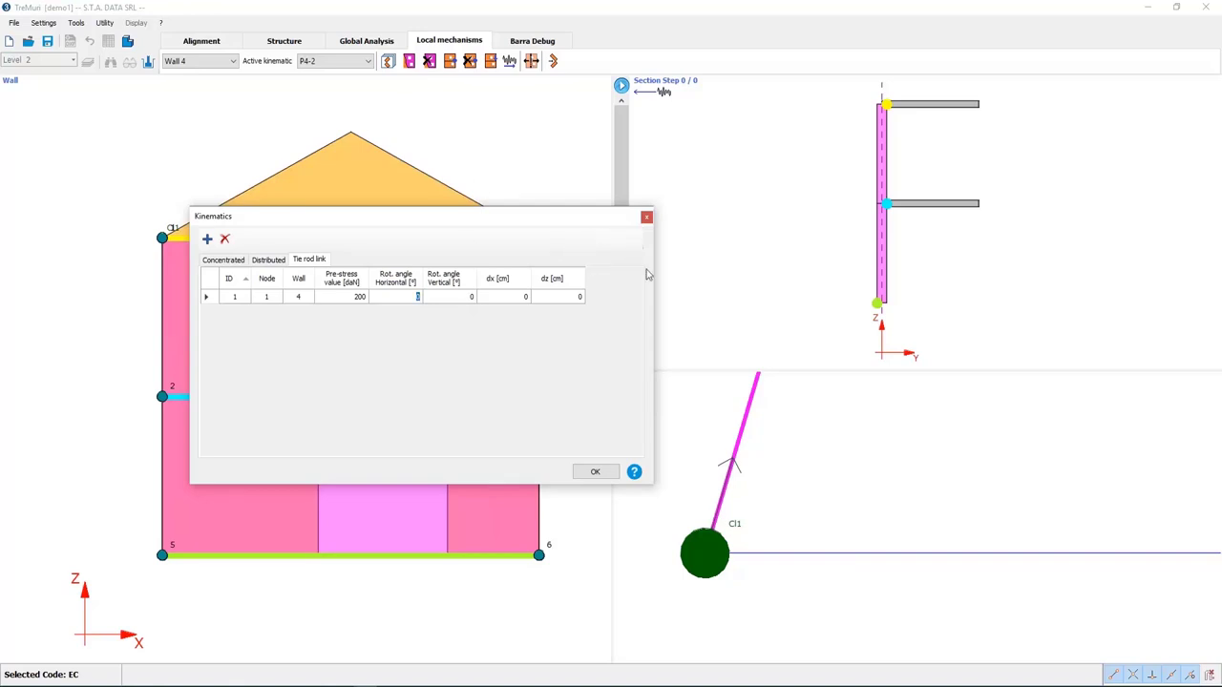
key("Return")
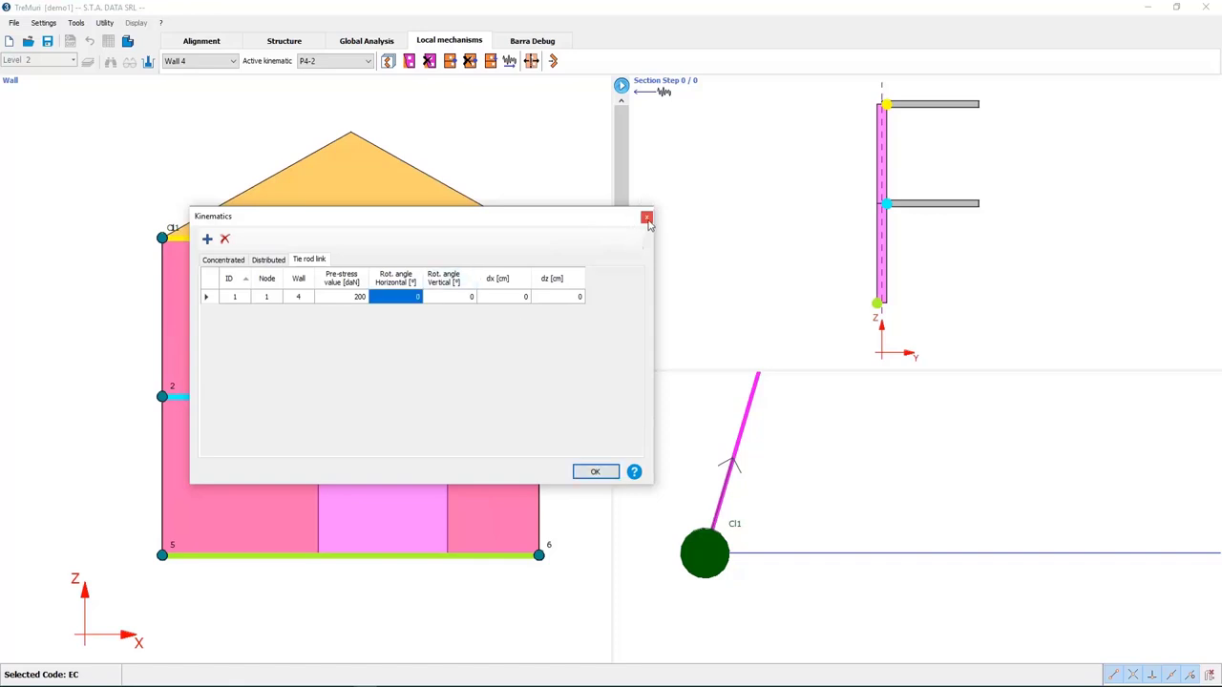
left_click(596, 473)
- Measure the rotation angle of the inclined wall 4 in the structure plan, starting from its lower node
left_click(283, 41)
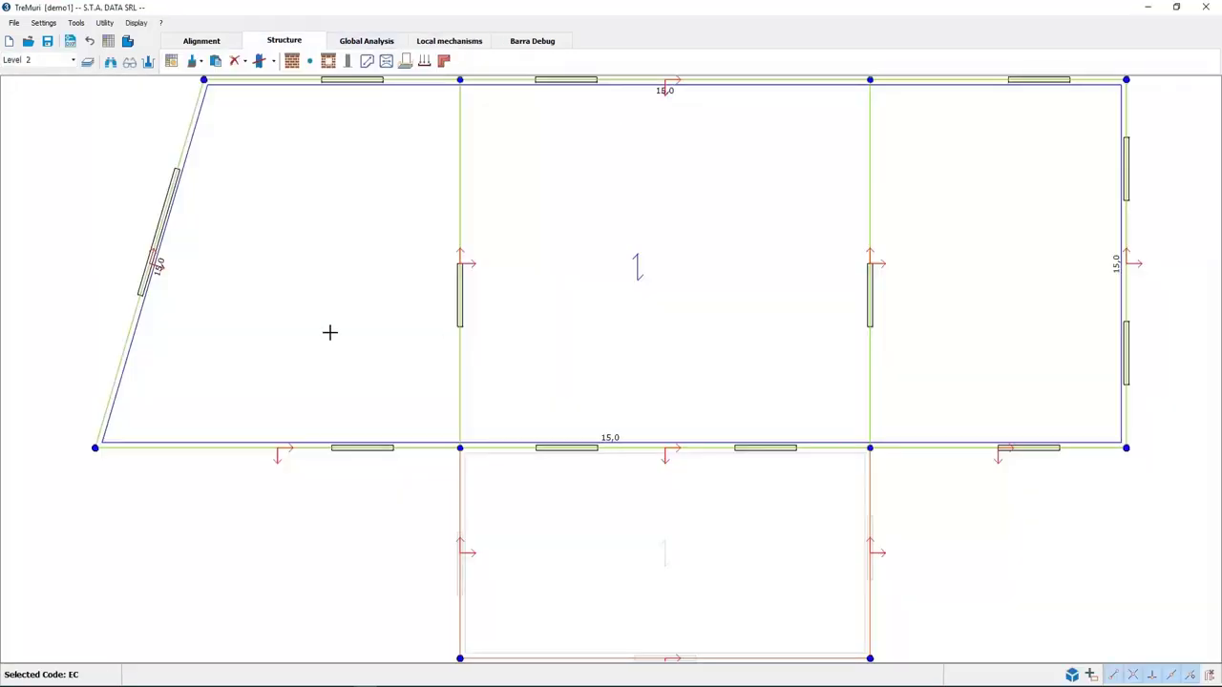
right_click(180, 345)
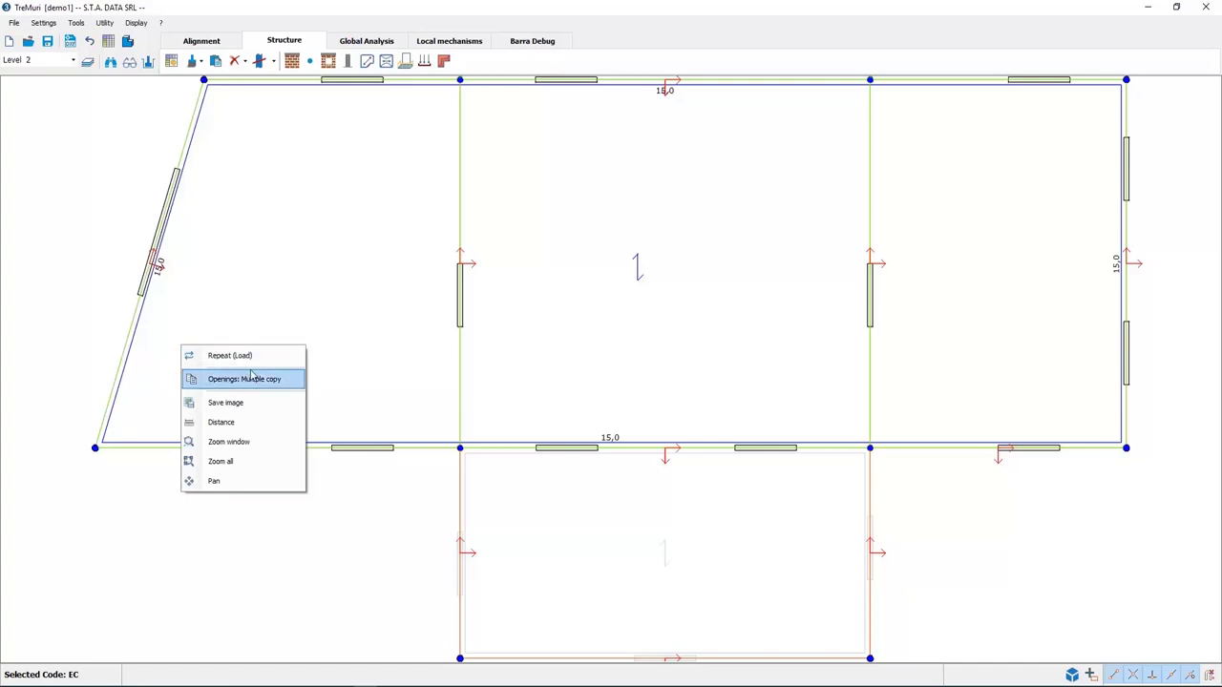
left_click(229, 422)
left_click(95, 448)
left_click(132, 330)
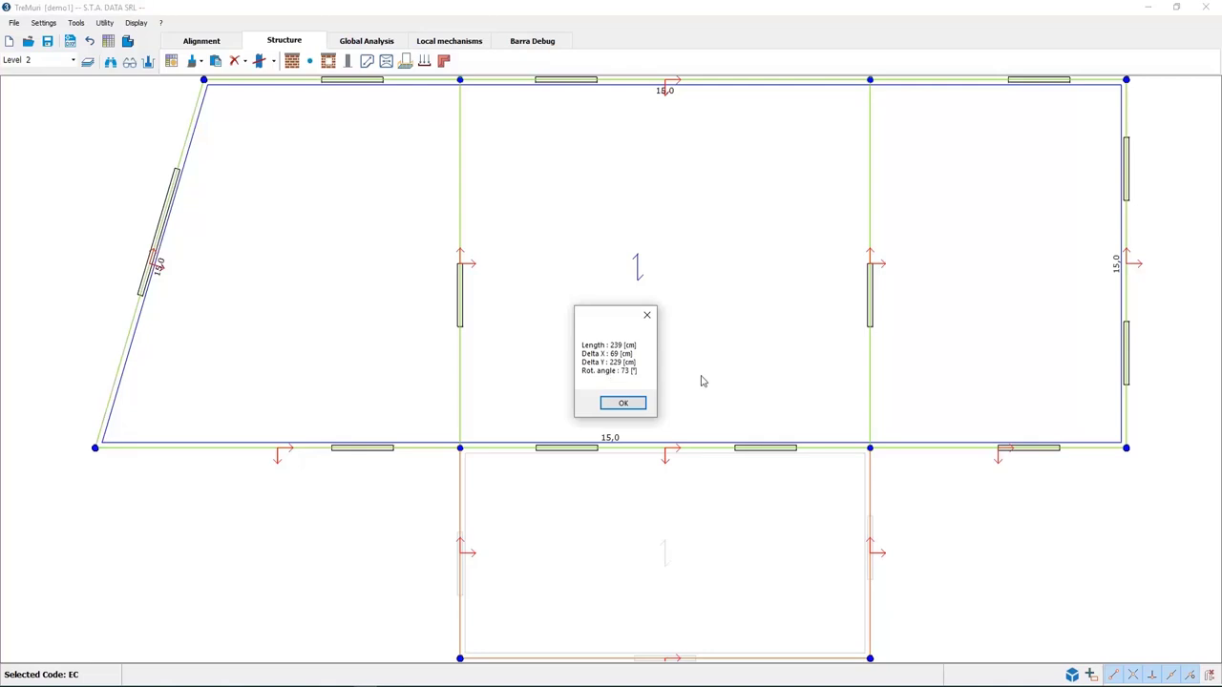
left_click(625, 403)
- Set the horizontal rotation angle of kinematic P4-2's tie rod link to 73° and check its direction in plan
left_click(444, 41)
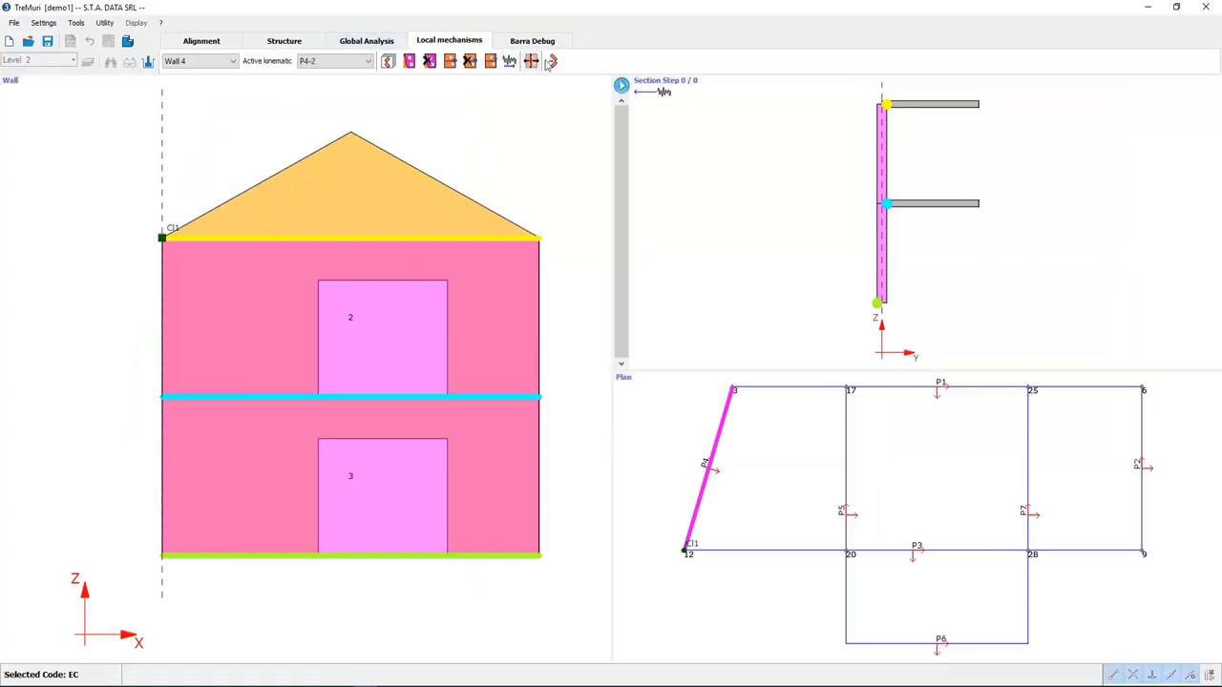
left_click(490, 61)
left_click(497, 255)
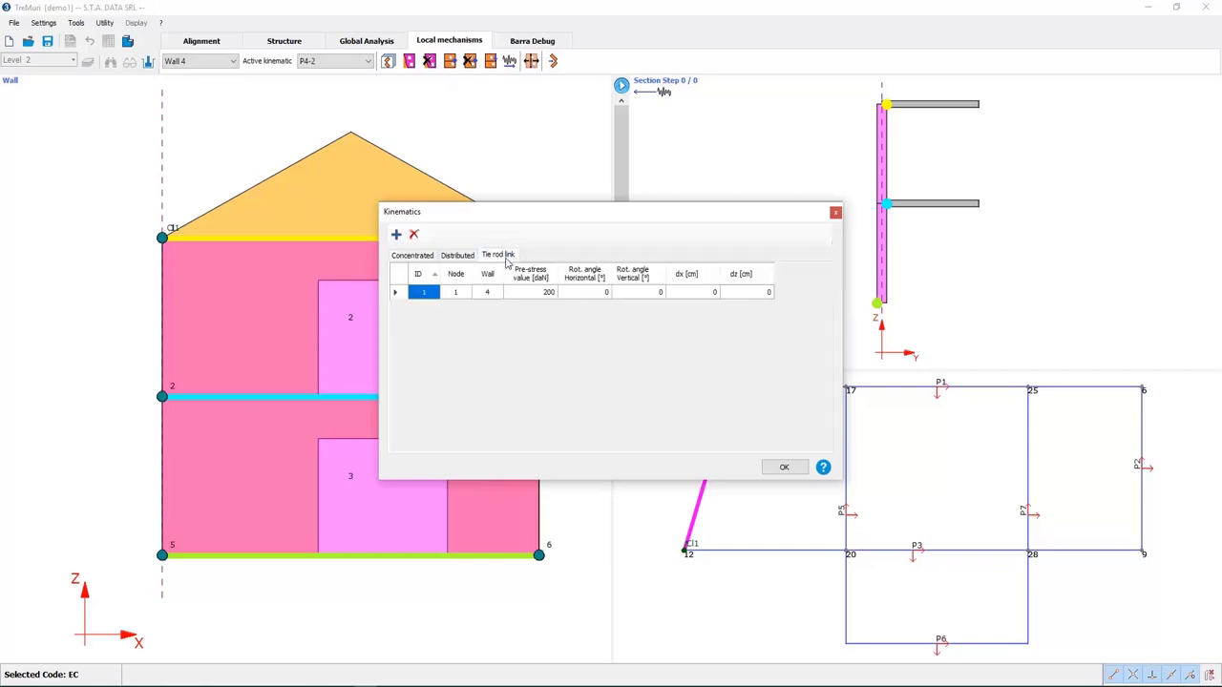
left_click(599, 296)
left_click(779, 470)
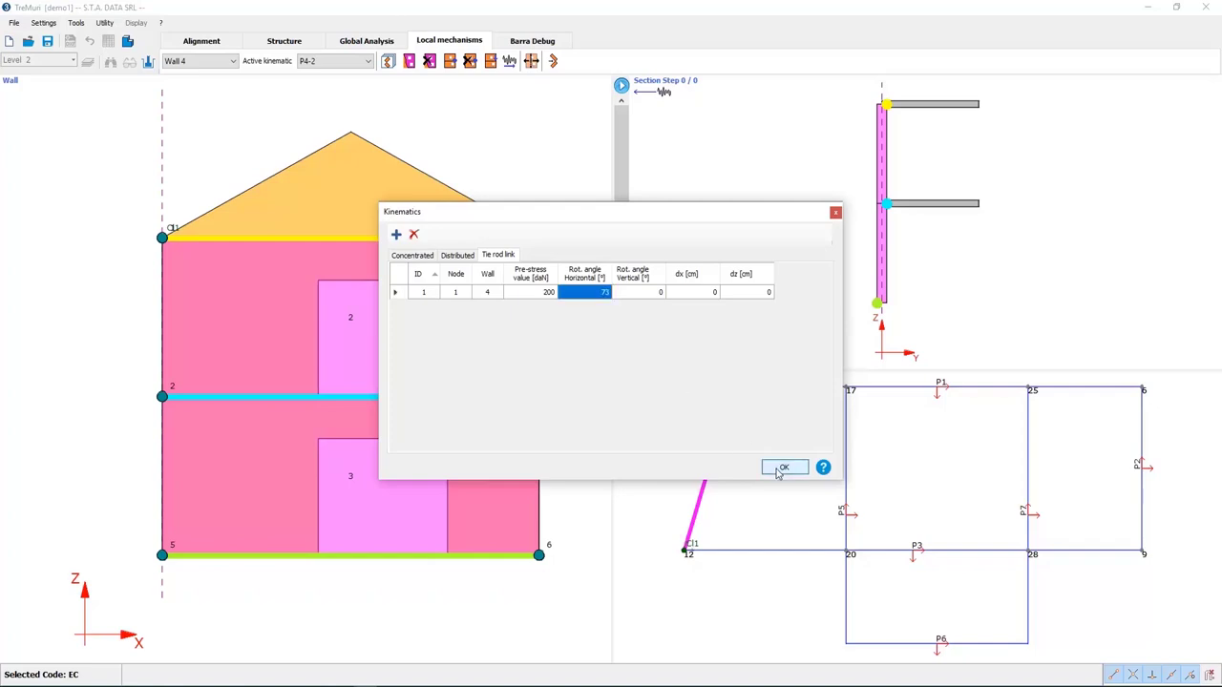
scroll(702, 544, "up", 5)
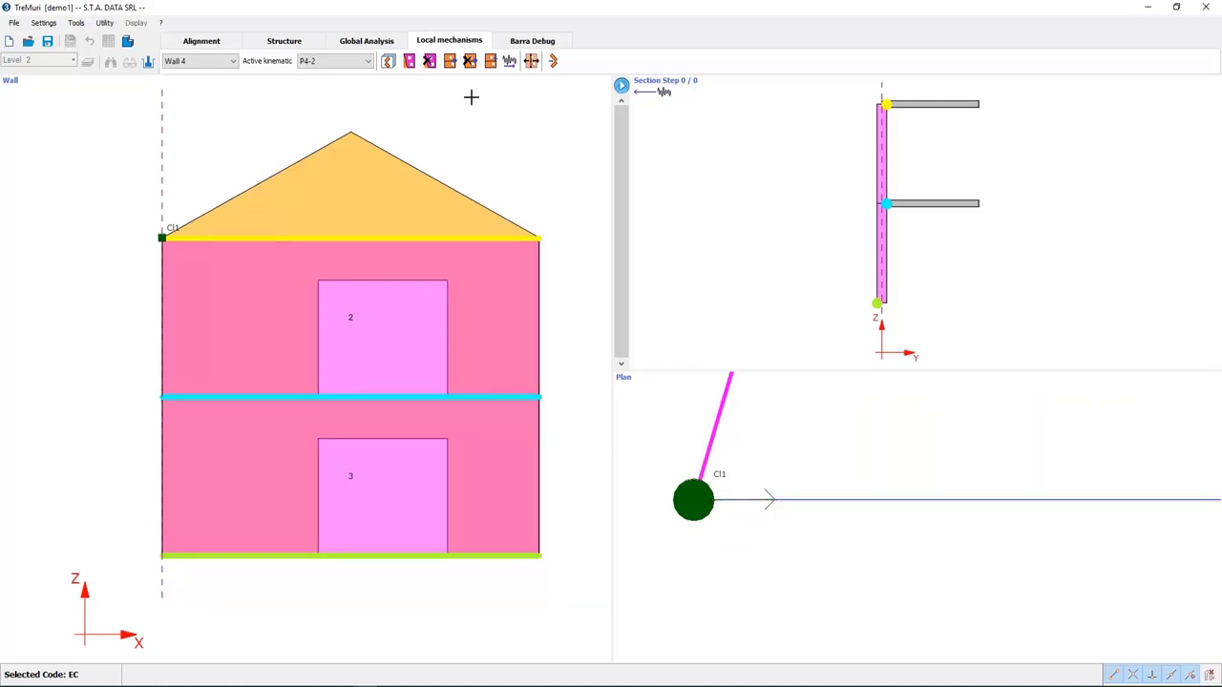
- Run the P4-2 calculation with the rotated tie rod, using the land constraint and Retraction, and close the ULS verification
left_click(552, 61)
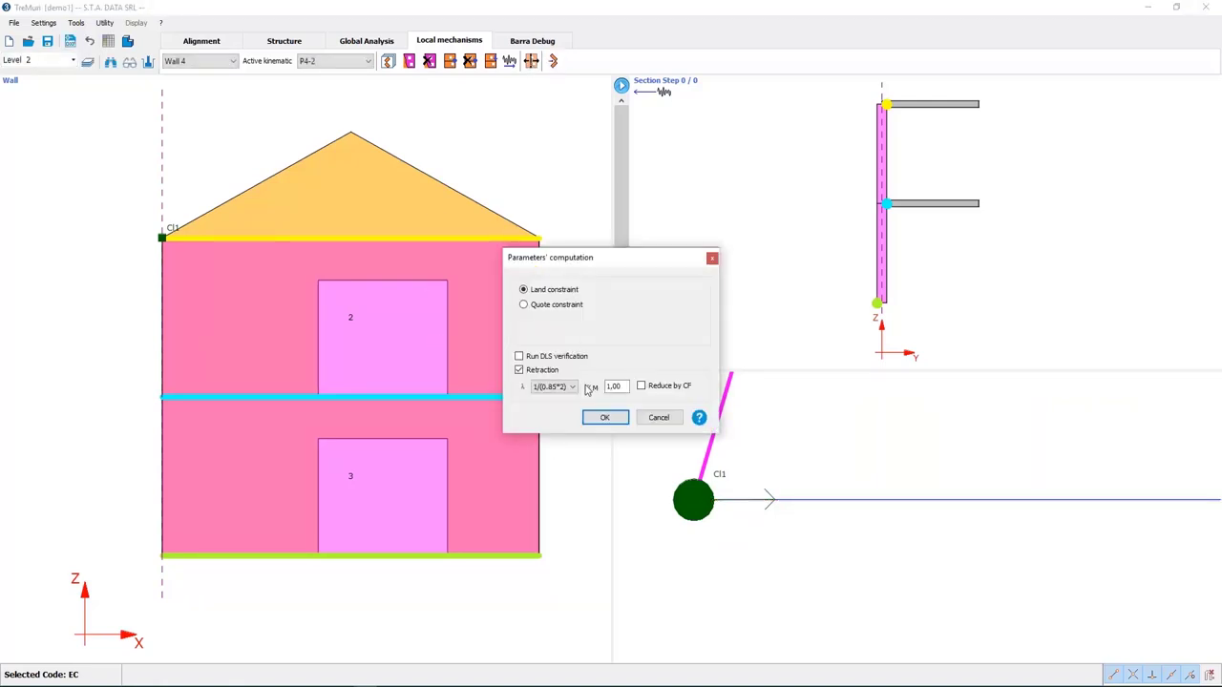
left_click(605, 418)
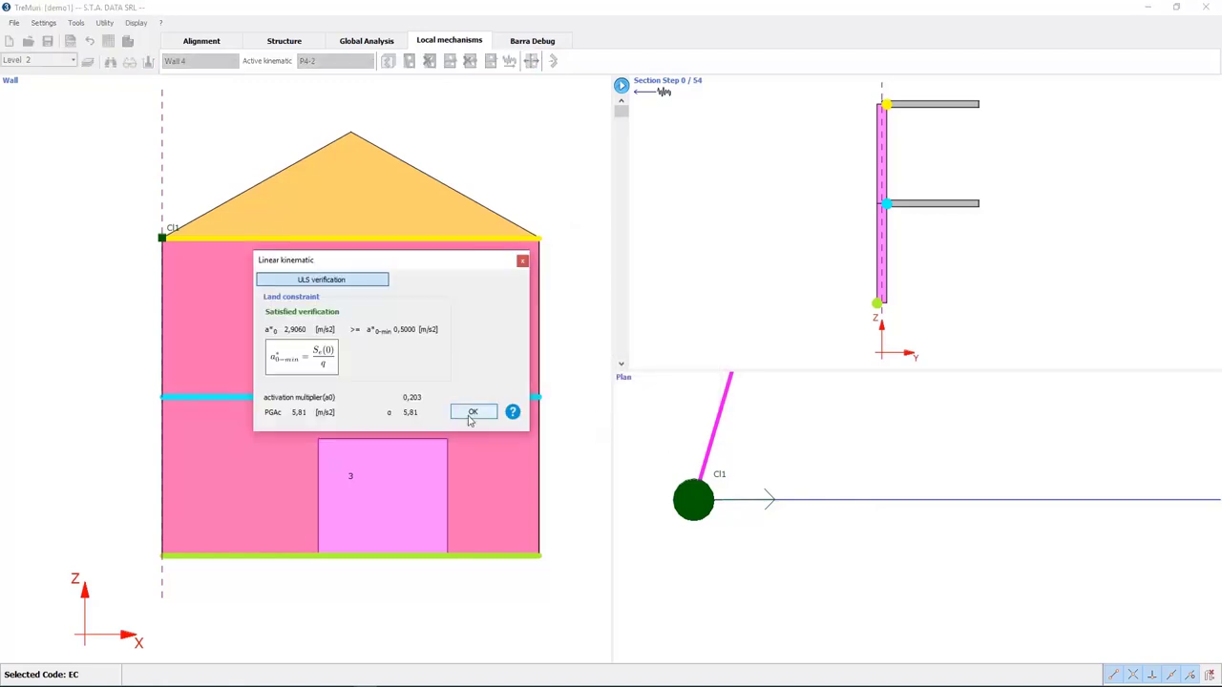
left_click(471, 413)
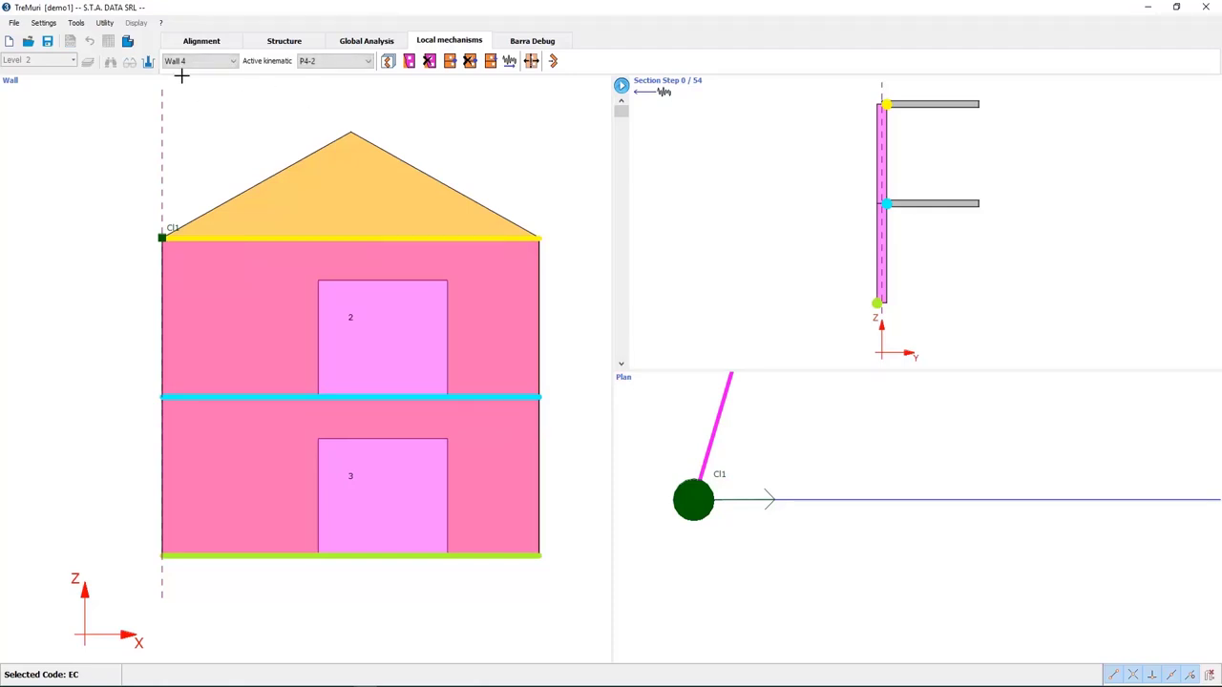
- Open the Tie rod link design utility and lock the P4-2 tie rod's diameter at 30 mm
left_click(104, 24)
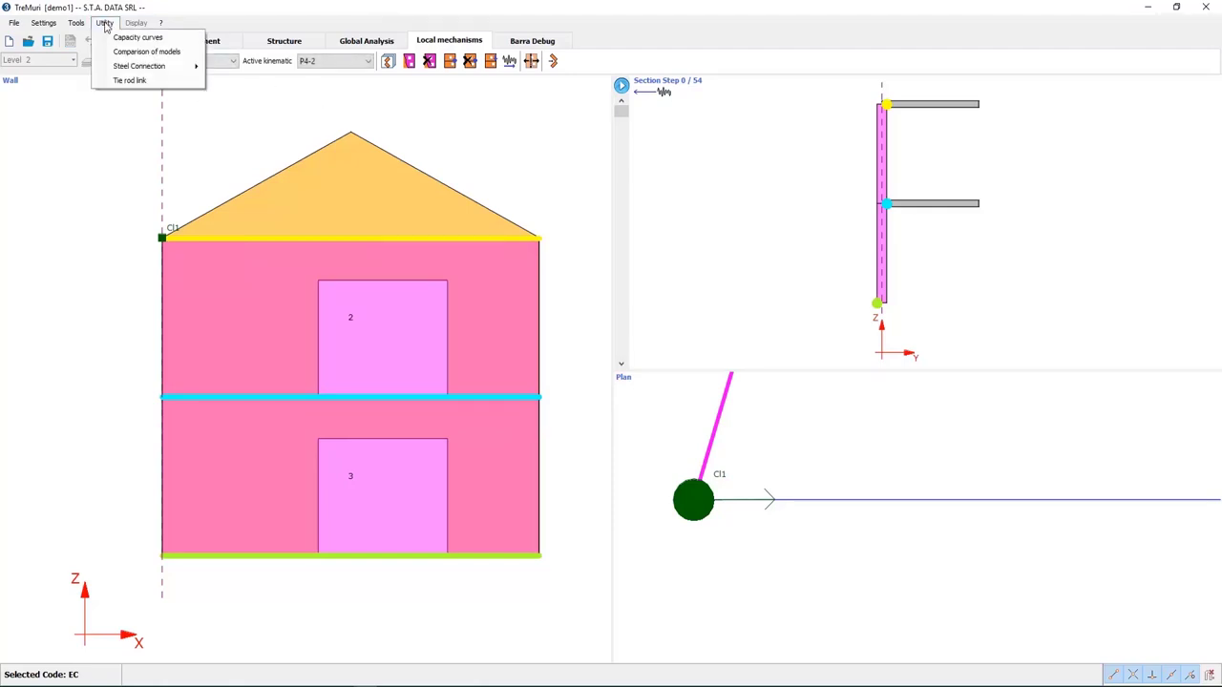
left_click(133, 81)
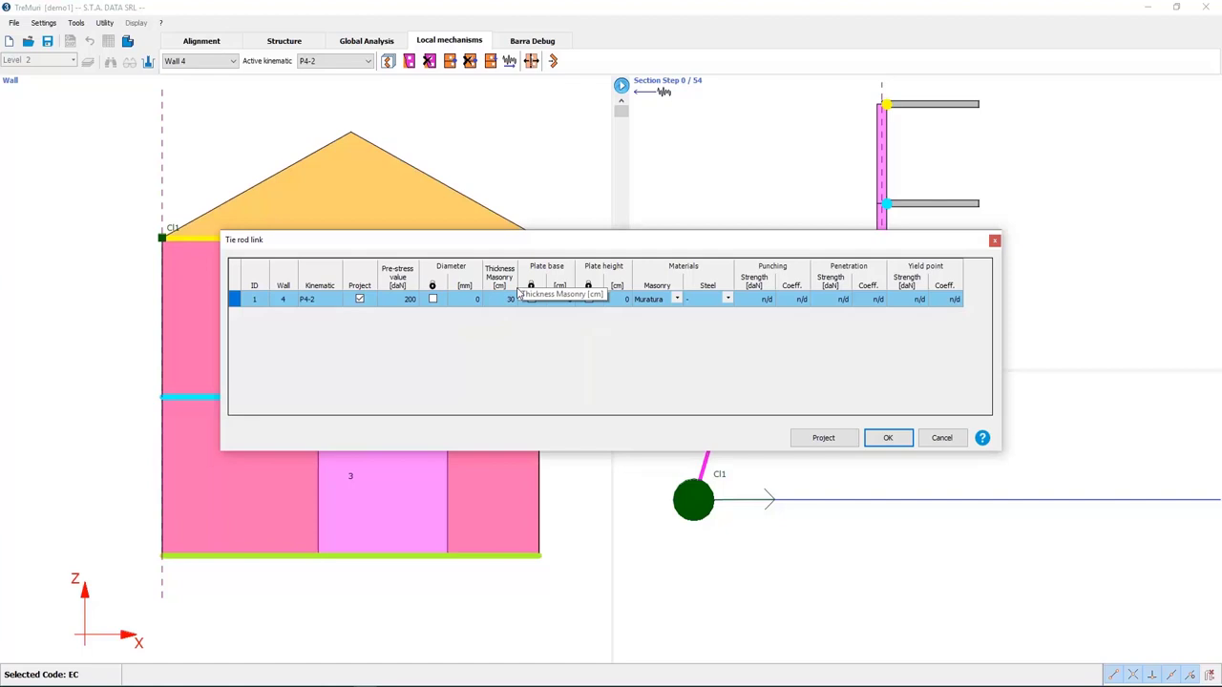
left_click(429, 302)
left_click(431, 300)
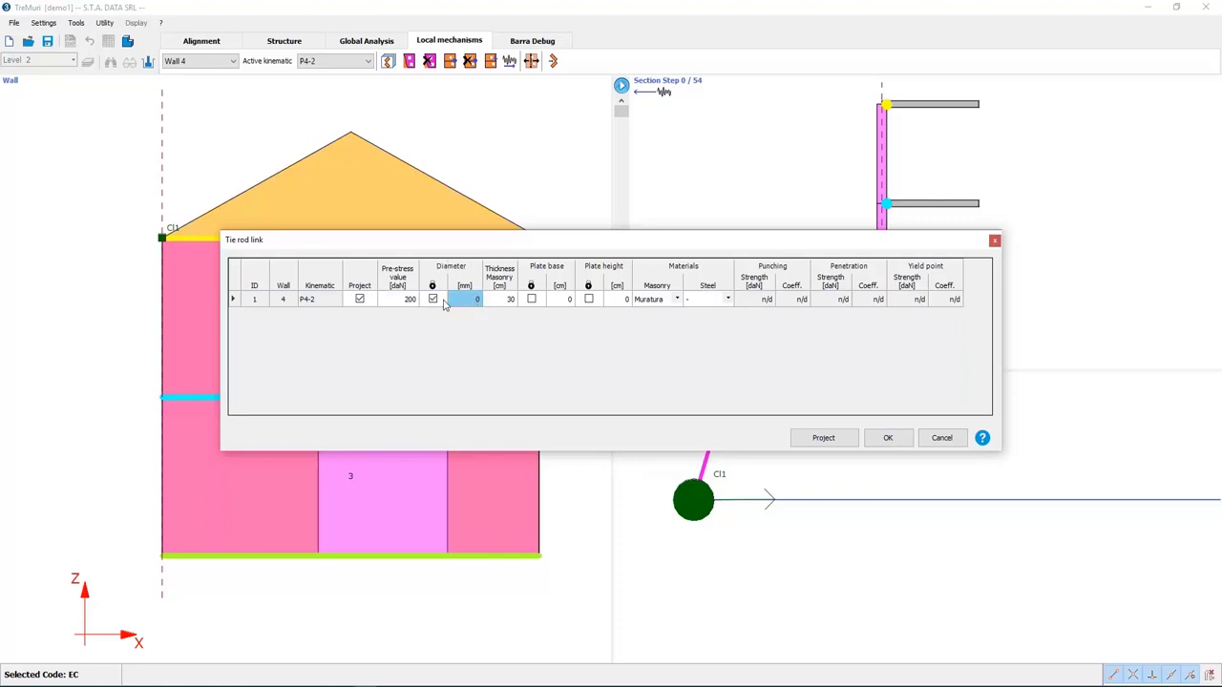
left_click(476, 300)
left_click(432, 299)
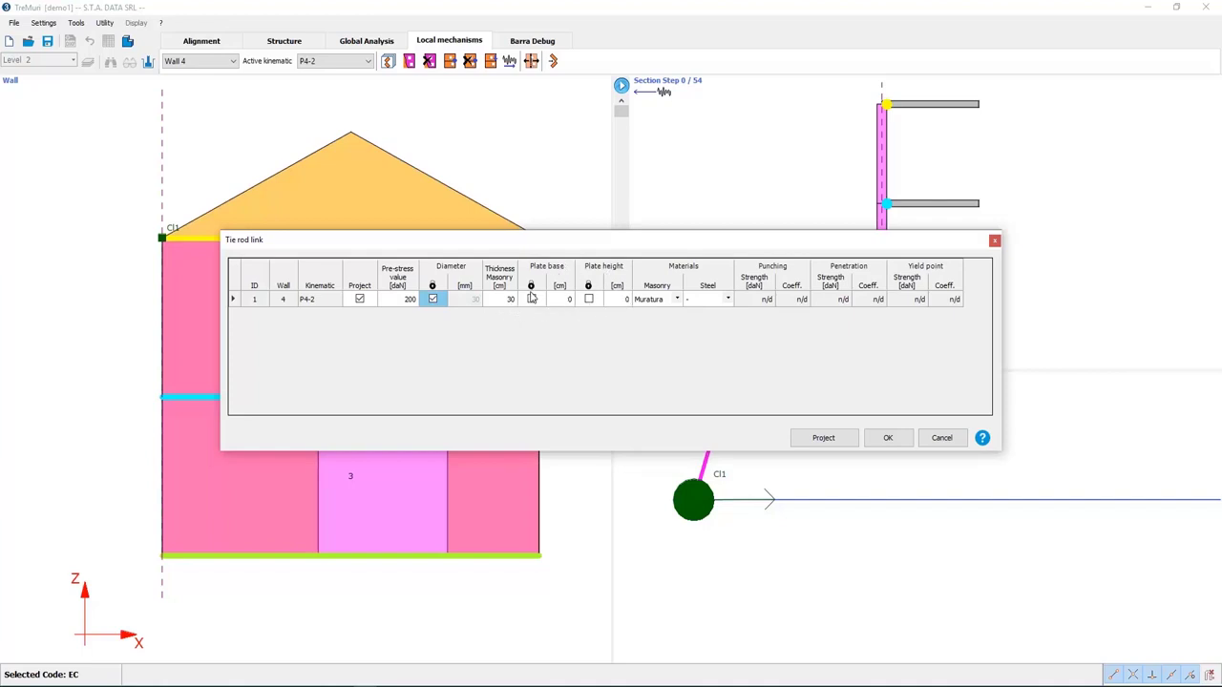
- Assign the thickness-limited S 235 steel to the P4-2 tie rod, run its design calculation, and confirm the table
left_click(725, 302)
left_click(729, 300)
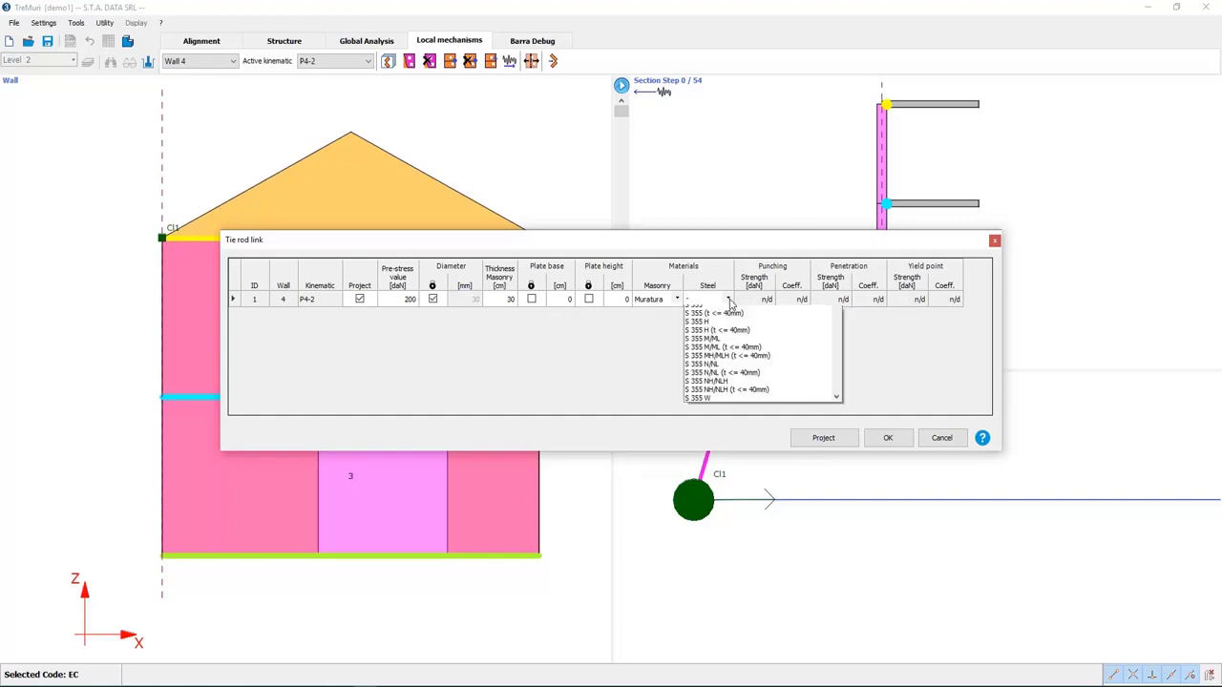
left_click(721, 327)
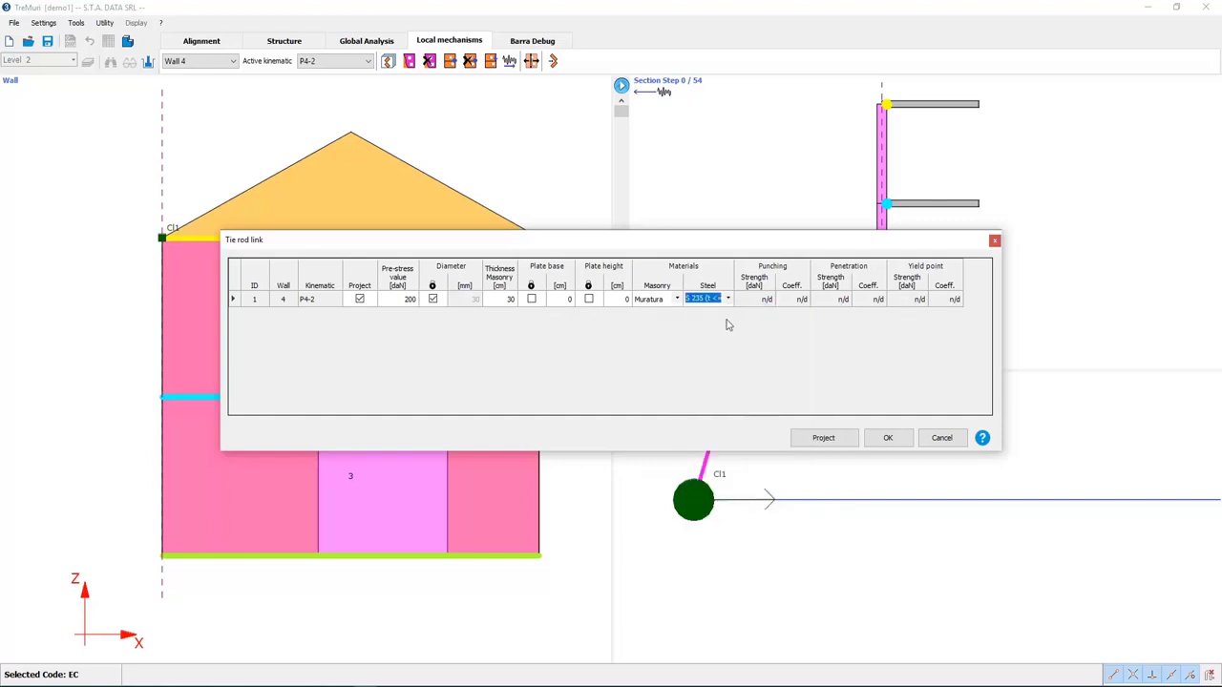
left_click(826, 439)
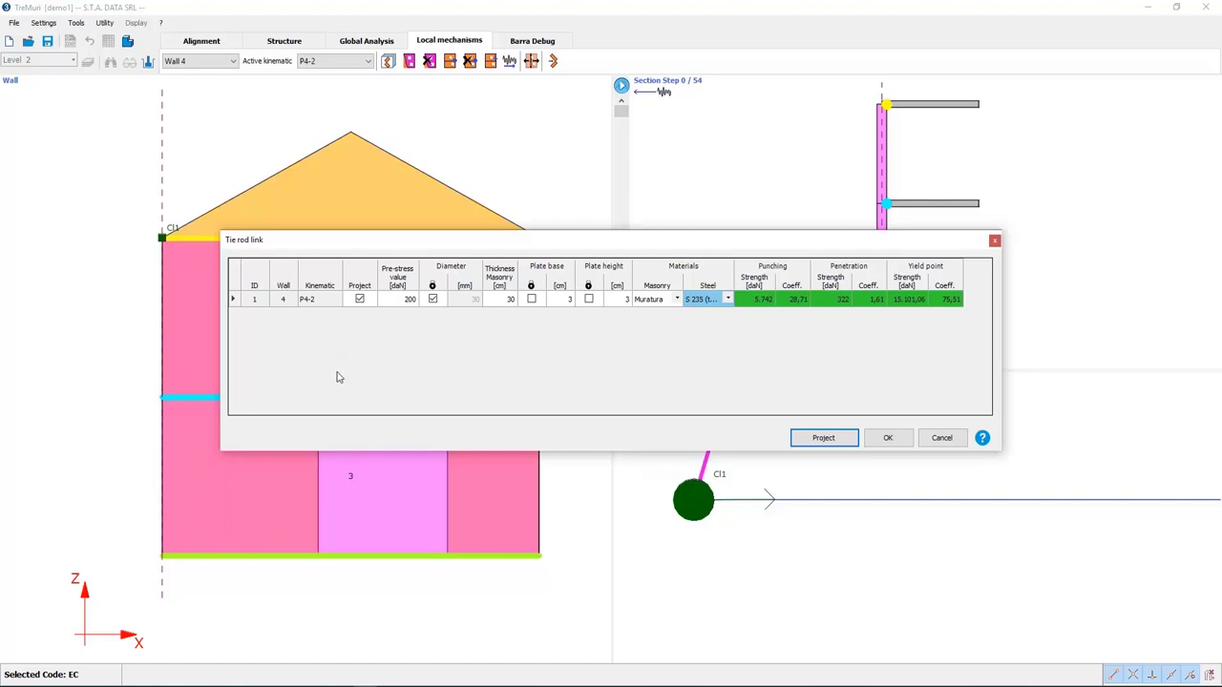
left_click(899, 437)
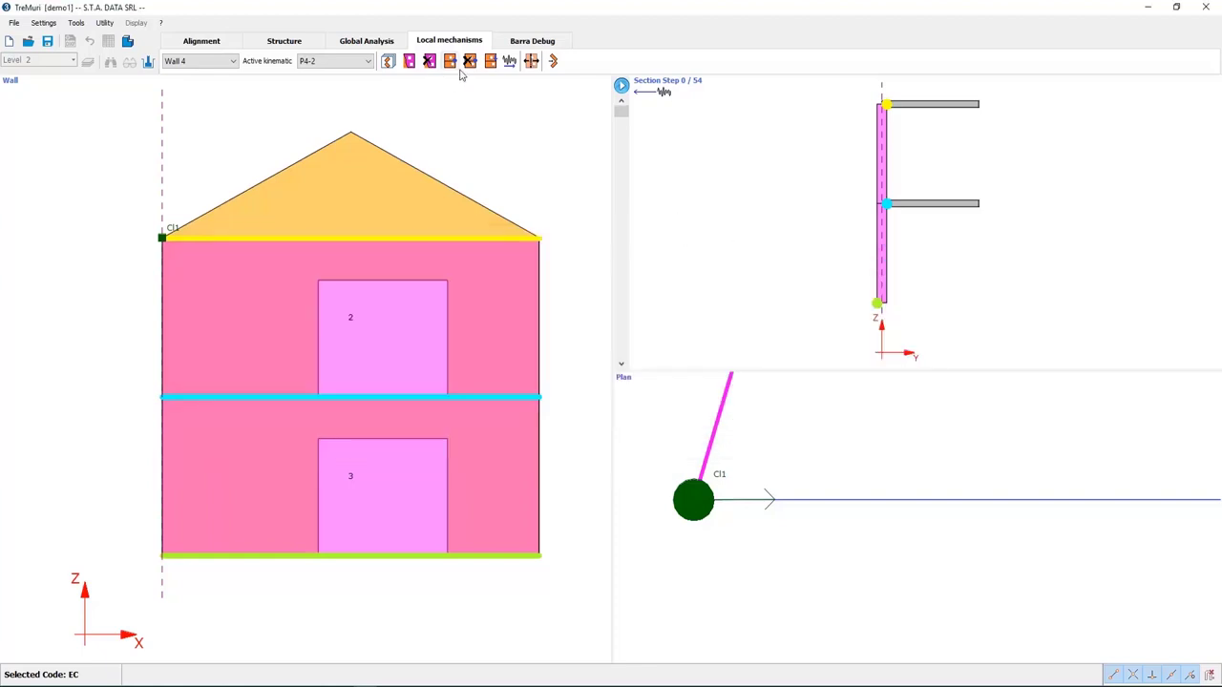
- Add a kinematic named "corner" and make it the active one
left_click(390, 64)
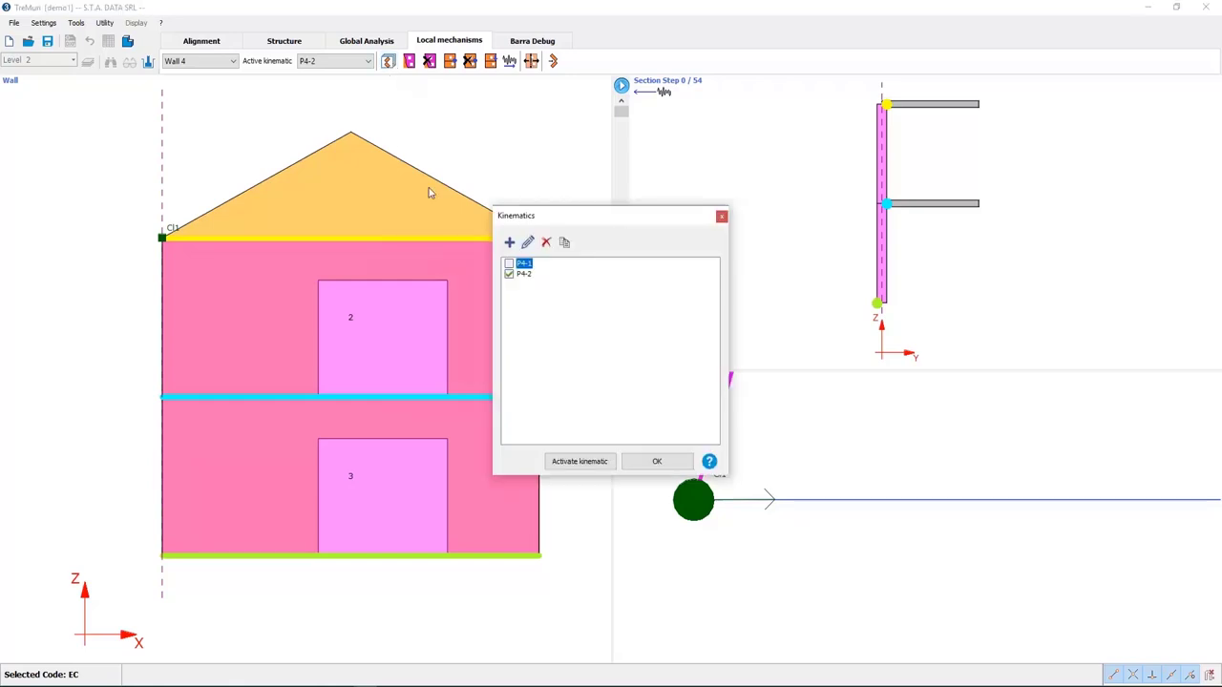
left_click(509, 241)
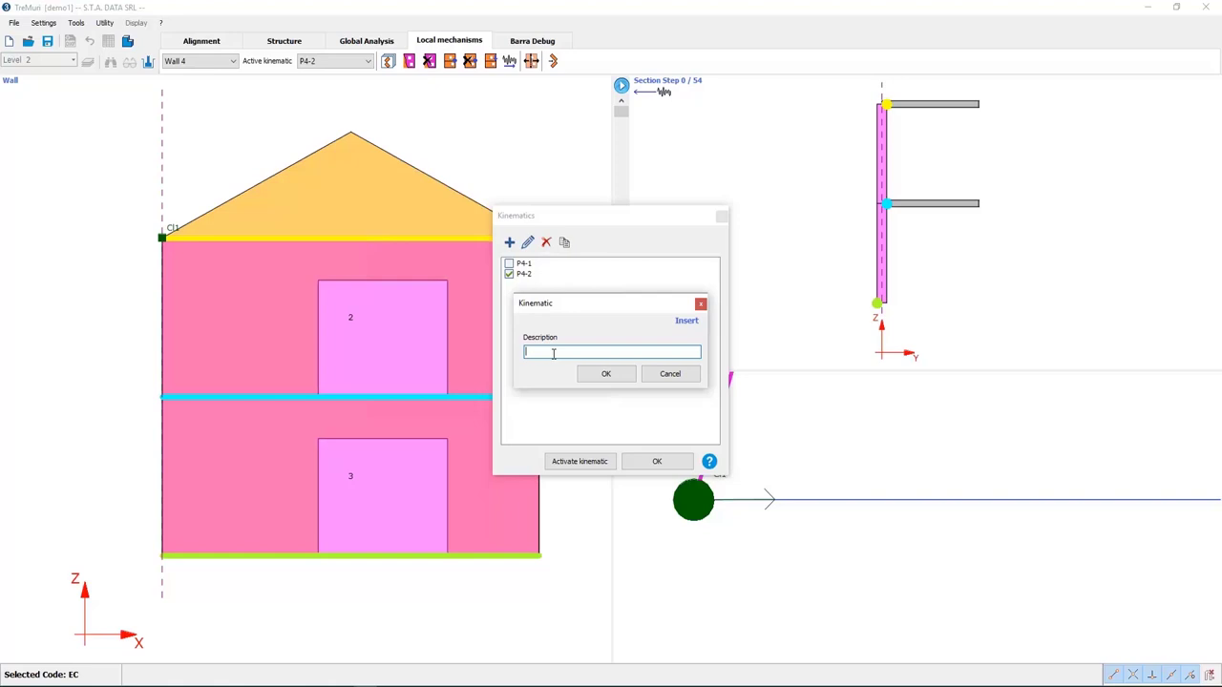
type("corner")
left_click(605, 373)
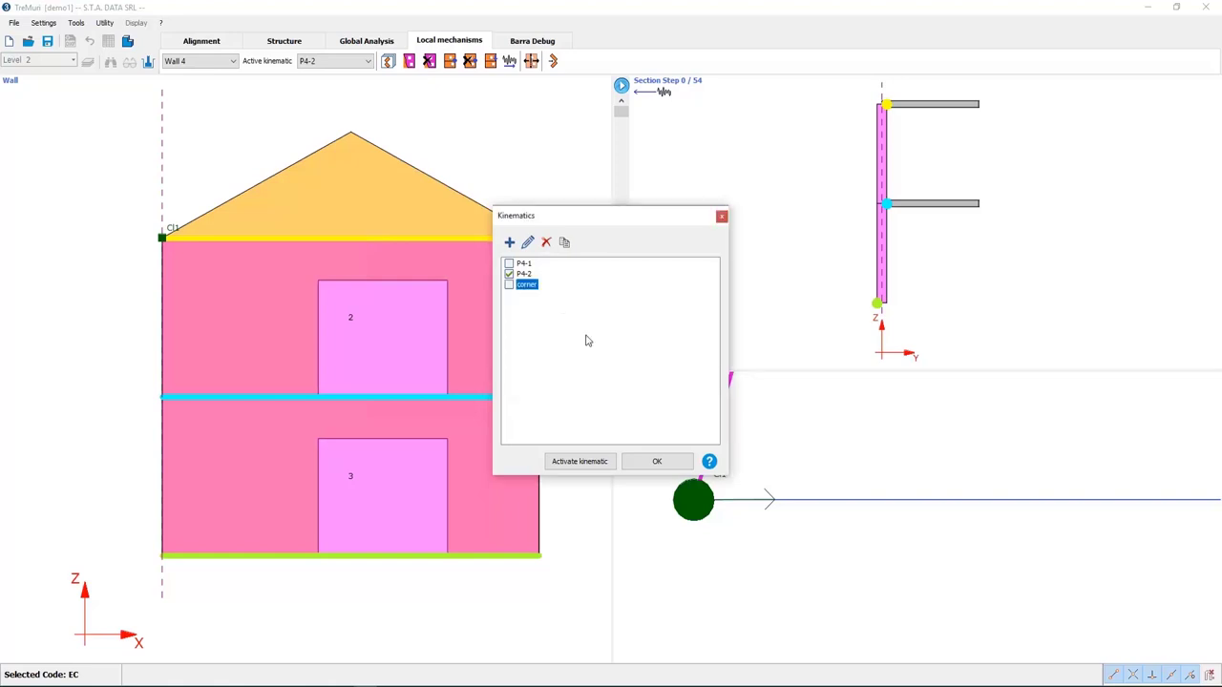
left_click(599, 461)
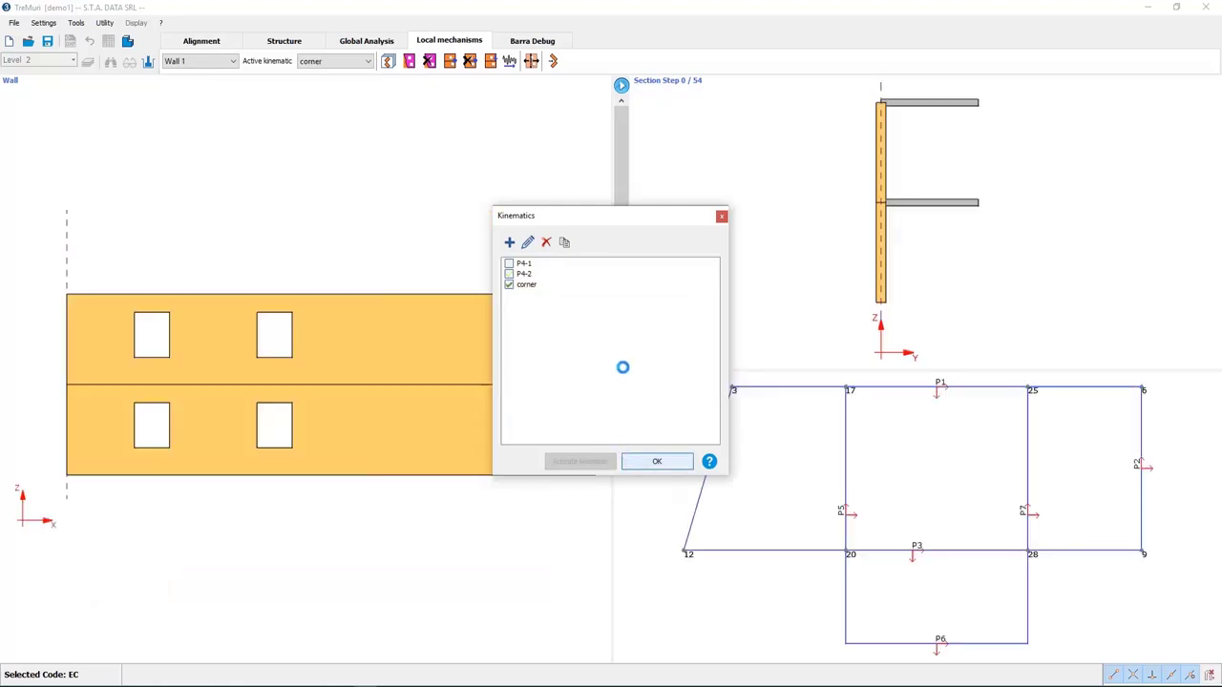
- Insert a triangular block in wall 6, along the corner edge shared with wall 5 and tapering to its base
middle_click_drag(862, 516, 846, 436)
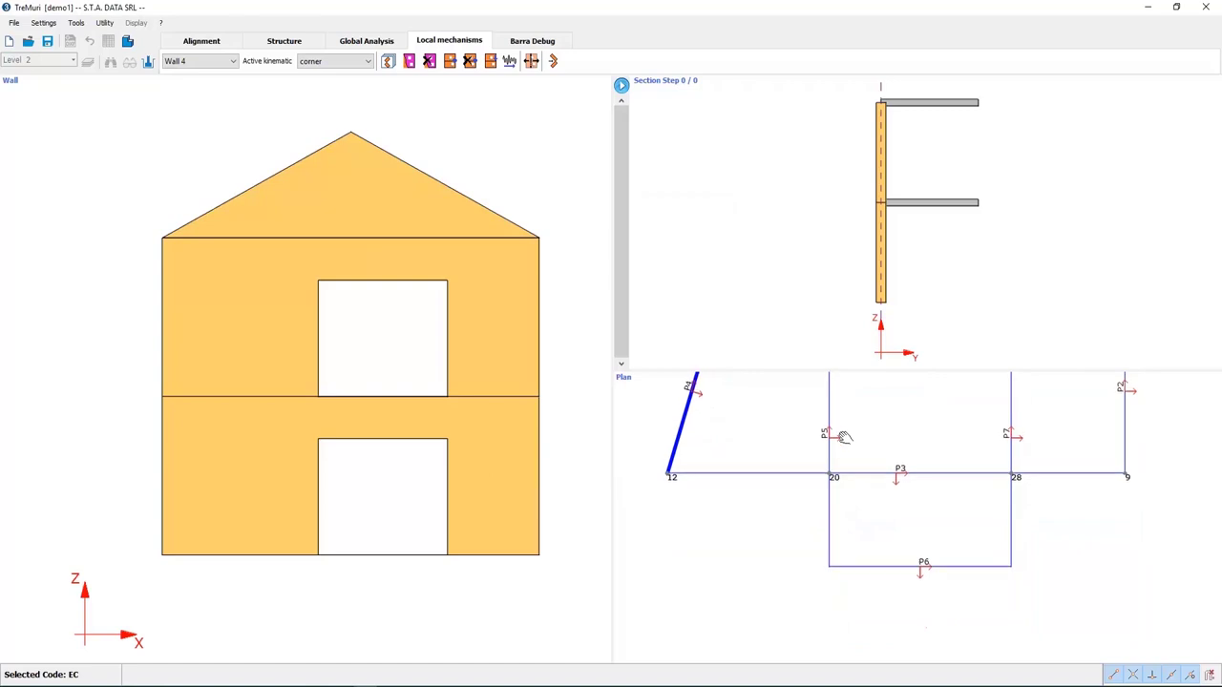
left_click(849, 563)
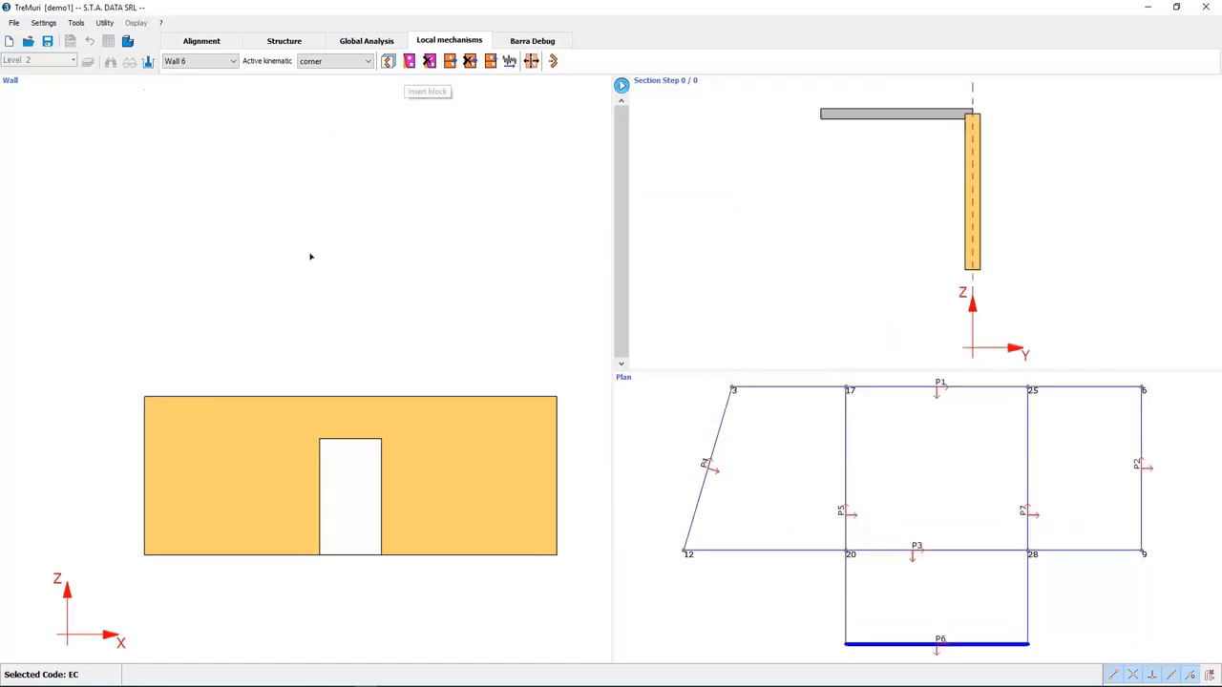
left_click(144, 396)
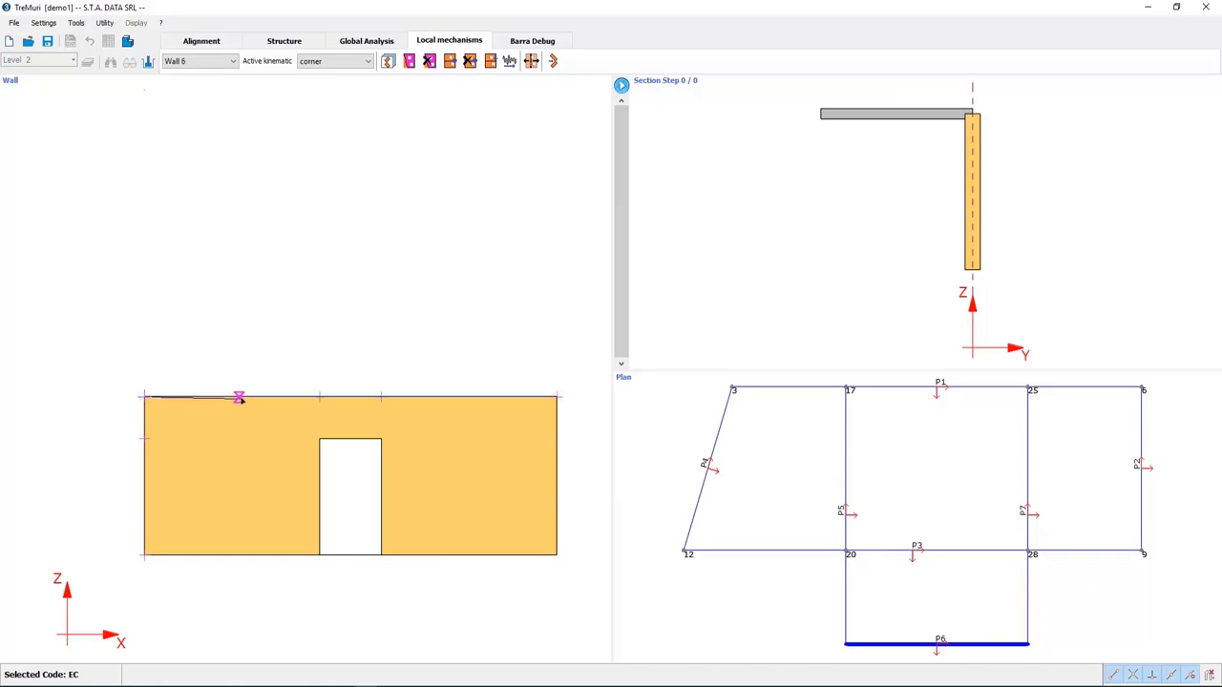
left_click(241, 396)
left_click(144, 555)
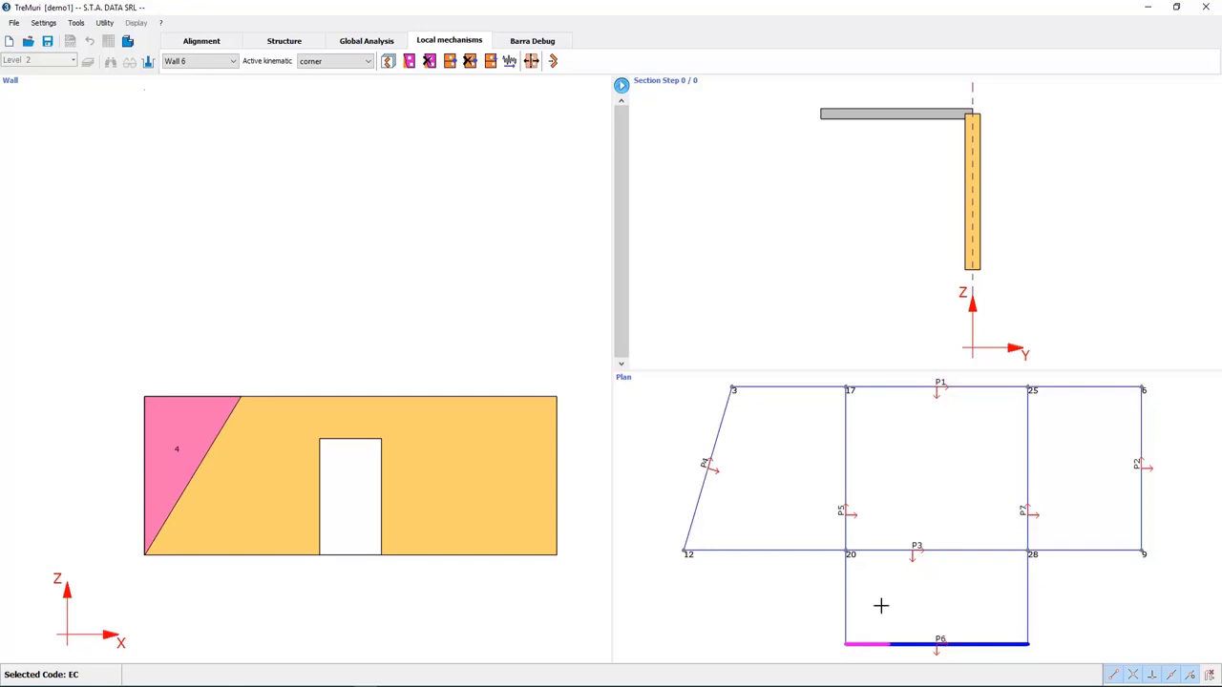
- Insert a matching triangular block at the outer lower-storey corner of wall 5, and return to wall 6
left_click(849, 586)
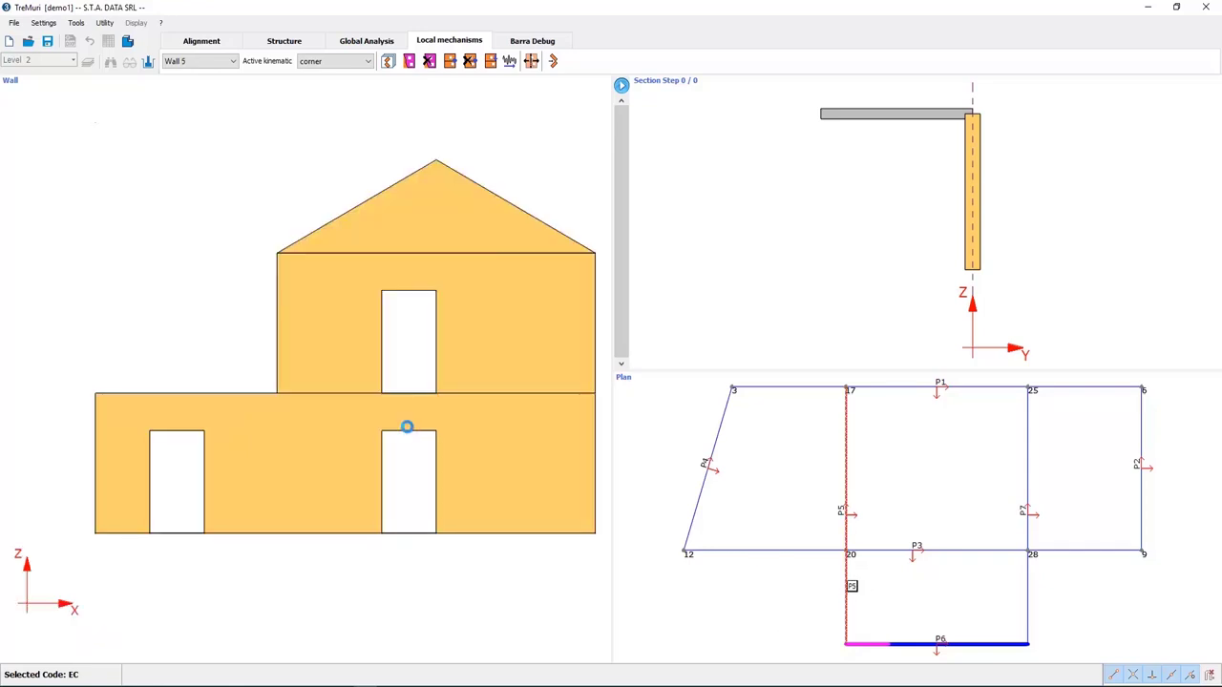
left_click(409, 61)
left_click(96, 393)
left_click(149, 393)
left_click(96, 533)
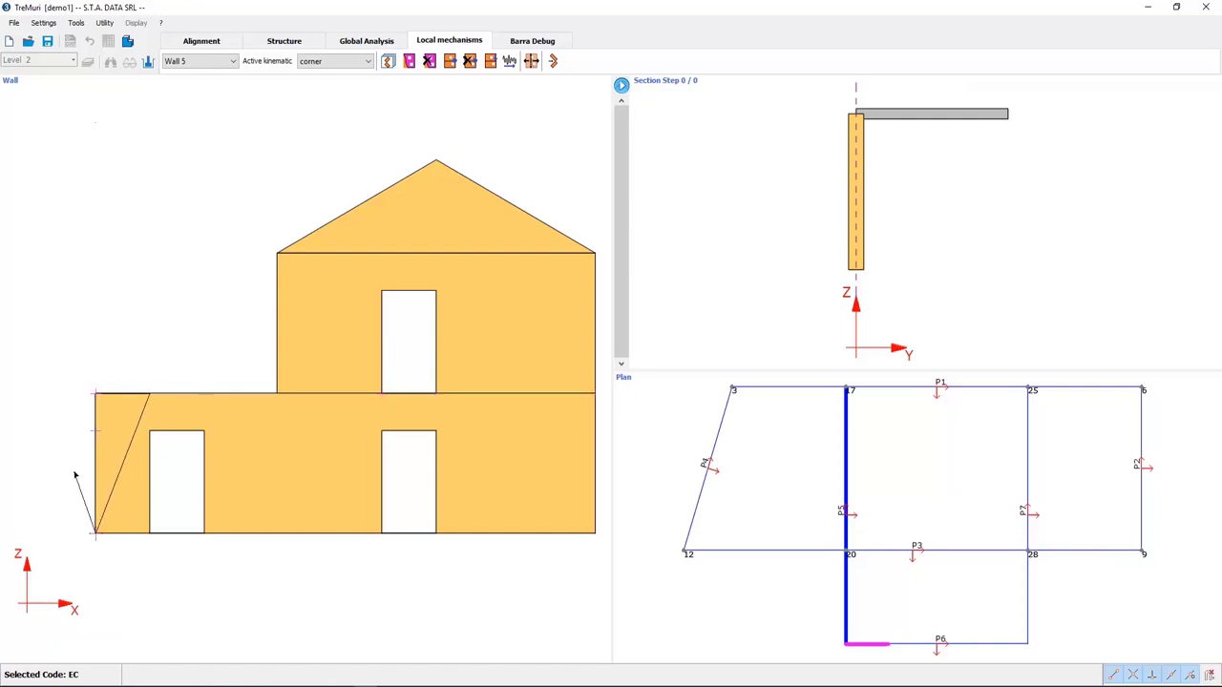
right_click(75, 474)
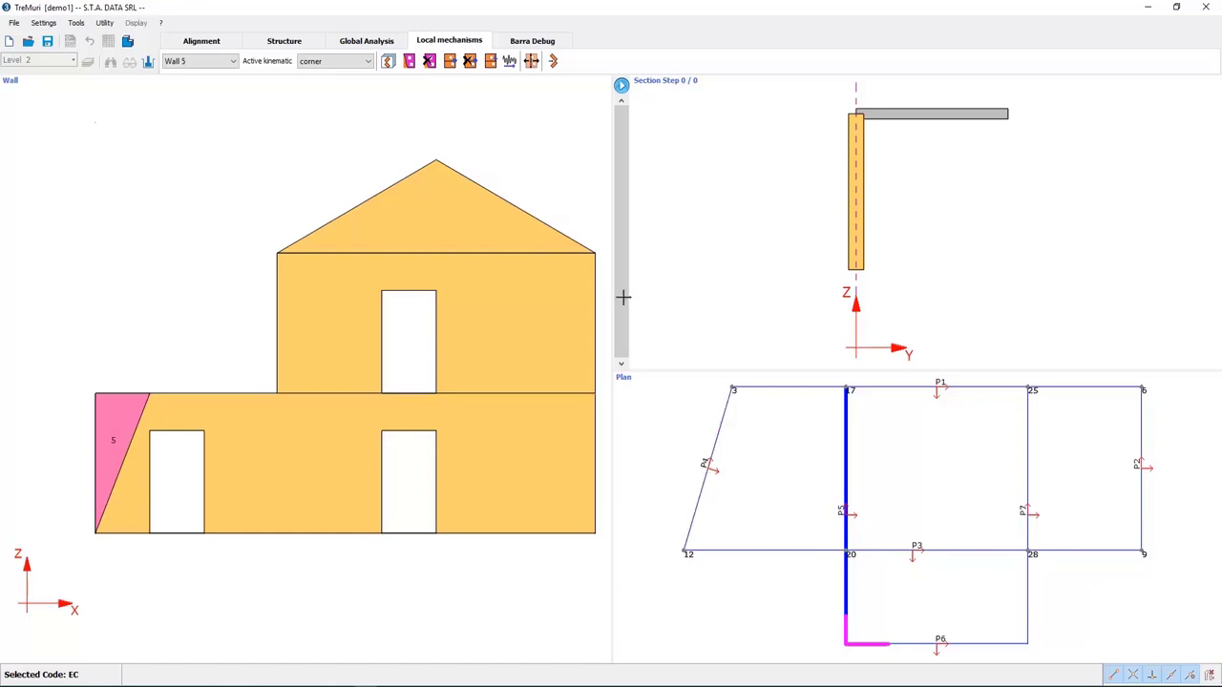
left_click(922, 641)
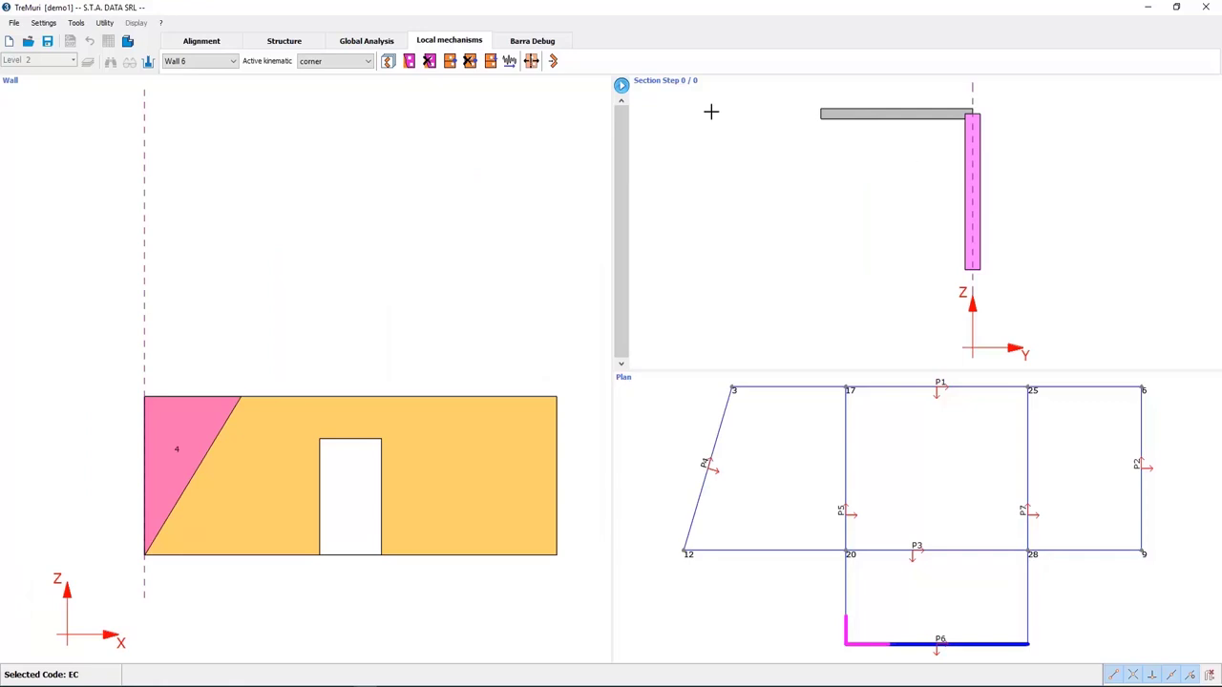
- Add an external hinge with a 45° rotation angle at the left extreme of wall 6's block
left_click(450, 62)
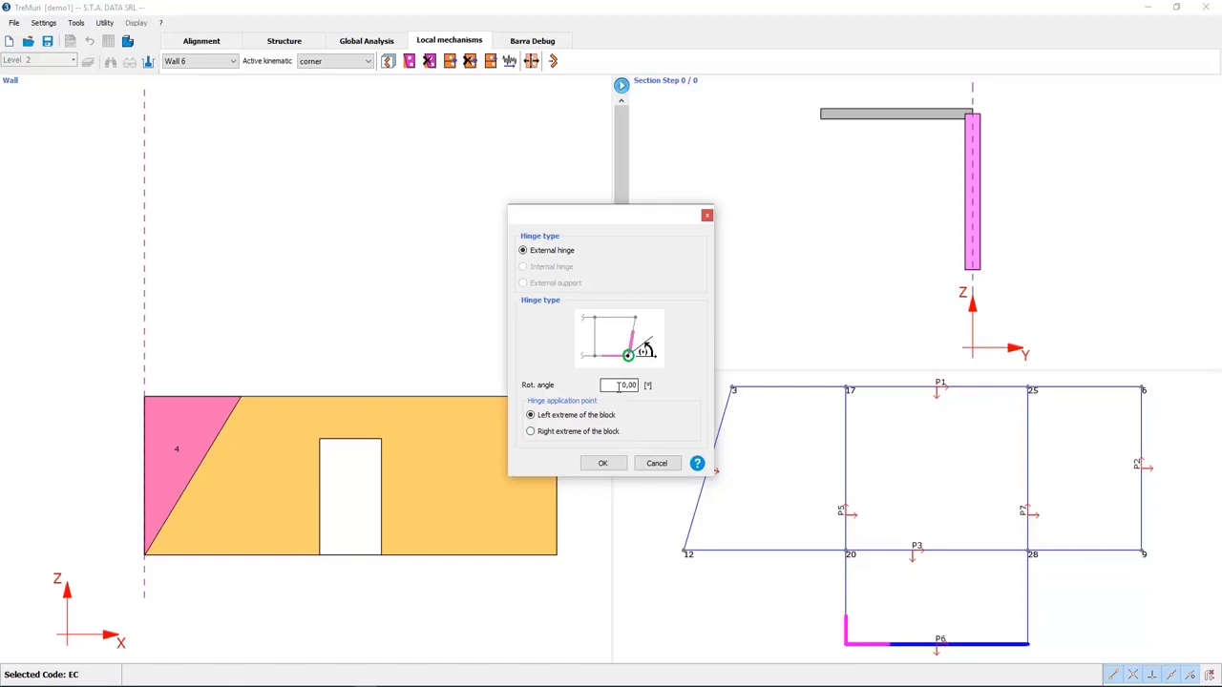
left_click_drag(618, 384, 646, 391)
type("45")
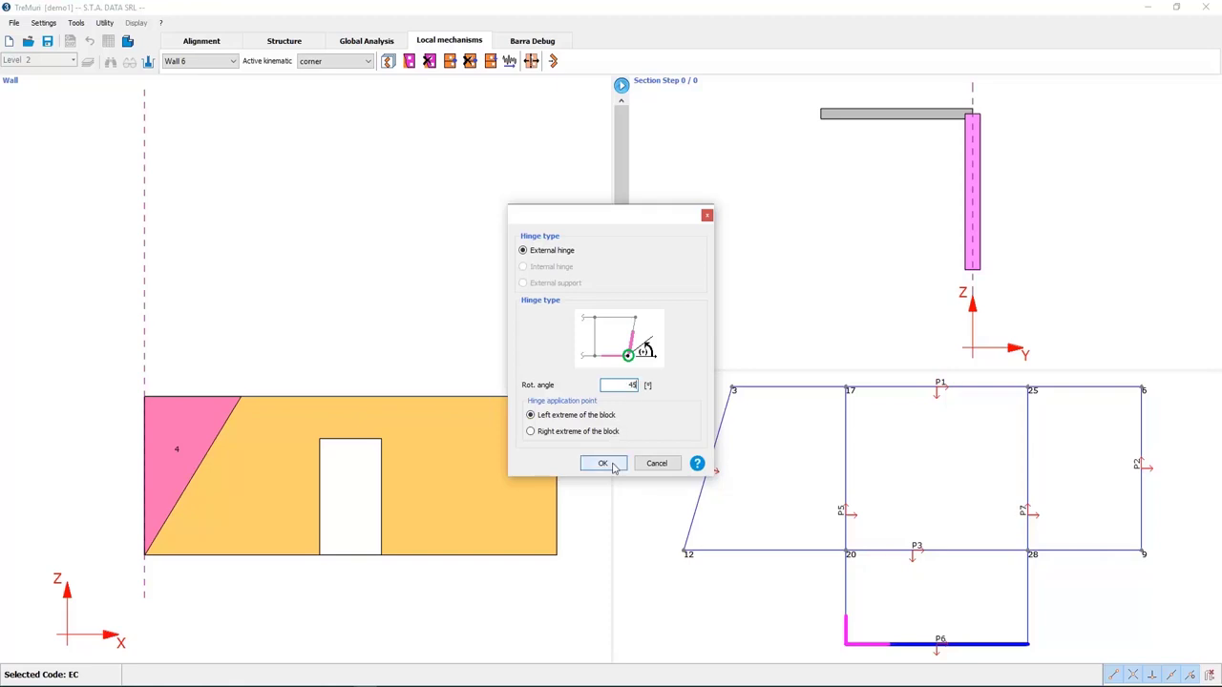
left_click(609, 464)
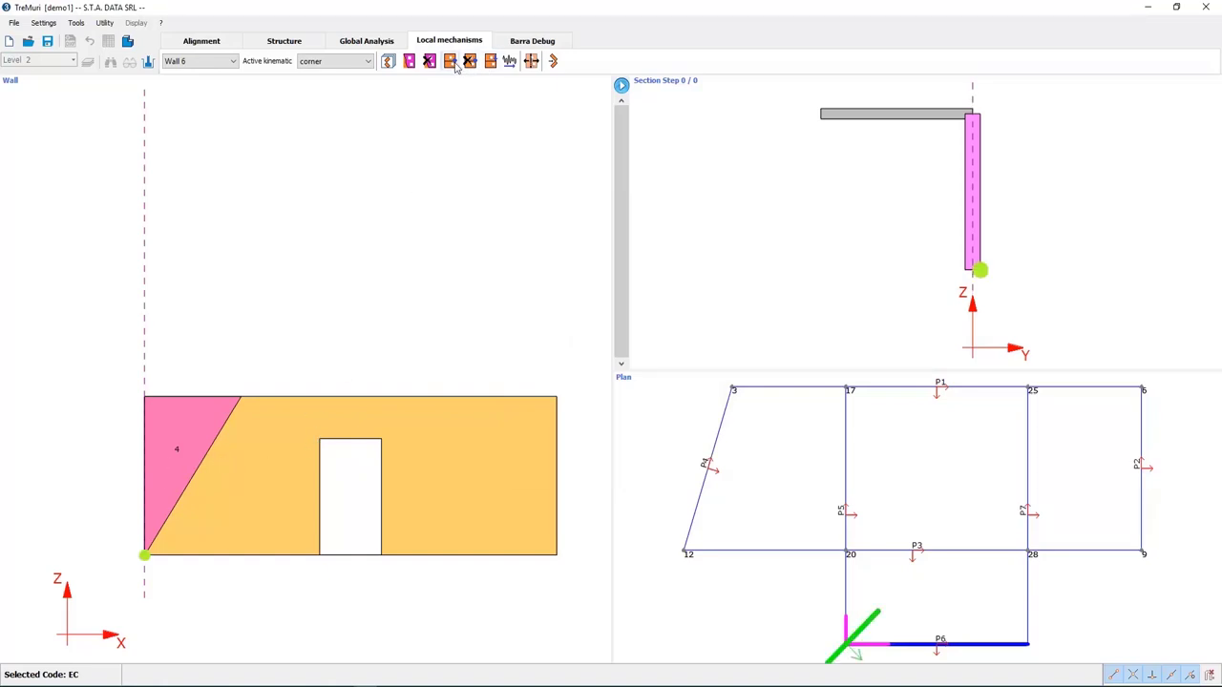
- Delete the 45° hinge at the base of wall 6's corner block
left_click(453, 63)
left_click(707, 397)
left_click(146, 556)
- Insert an external hinge with a -45° rotation angle at the base of wall 6's block, on its left extreme
left_click(453, 63)
double_click(619, 385)
type("-45")
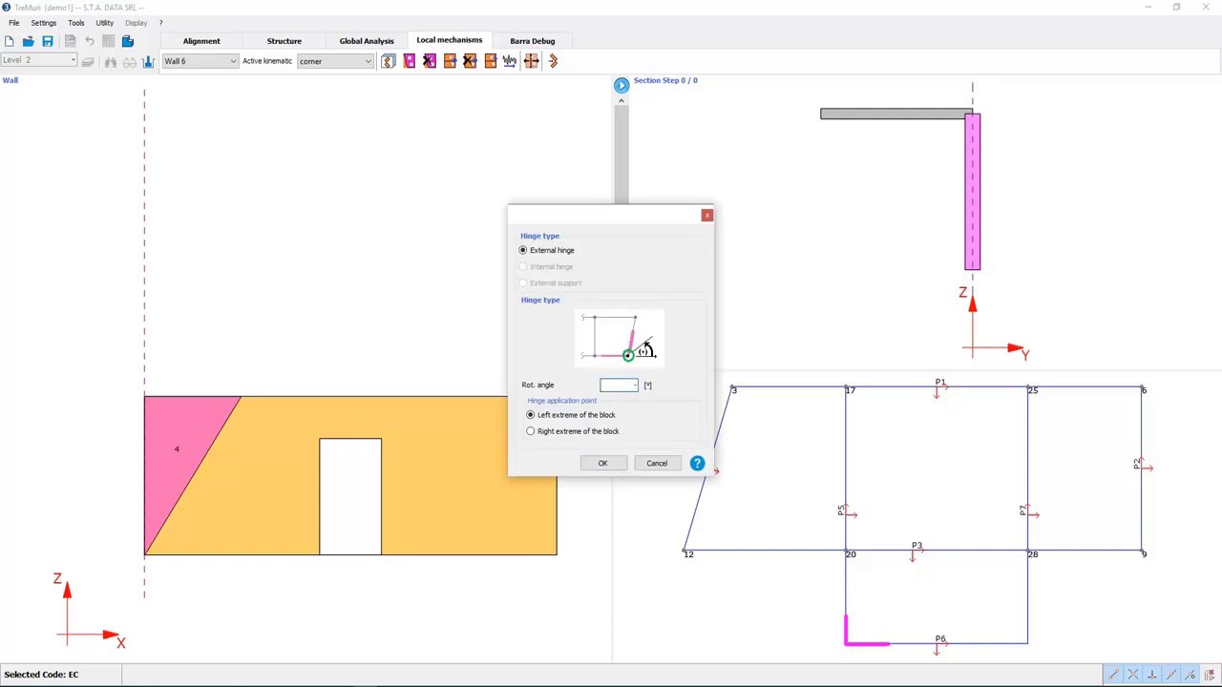
left_click(602, 463)
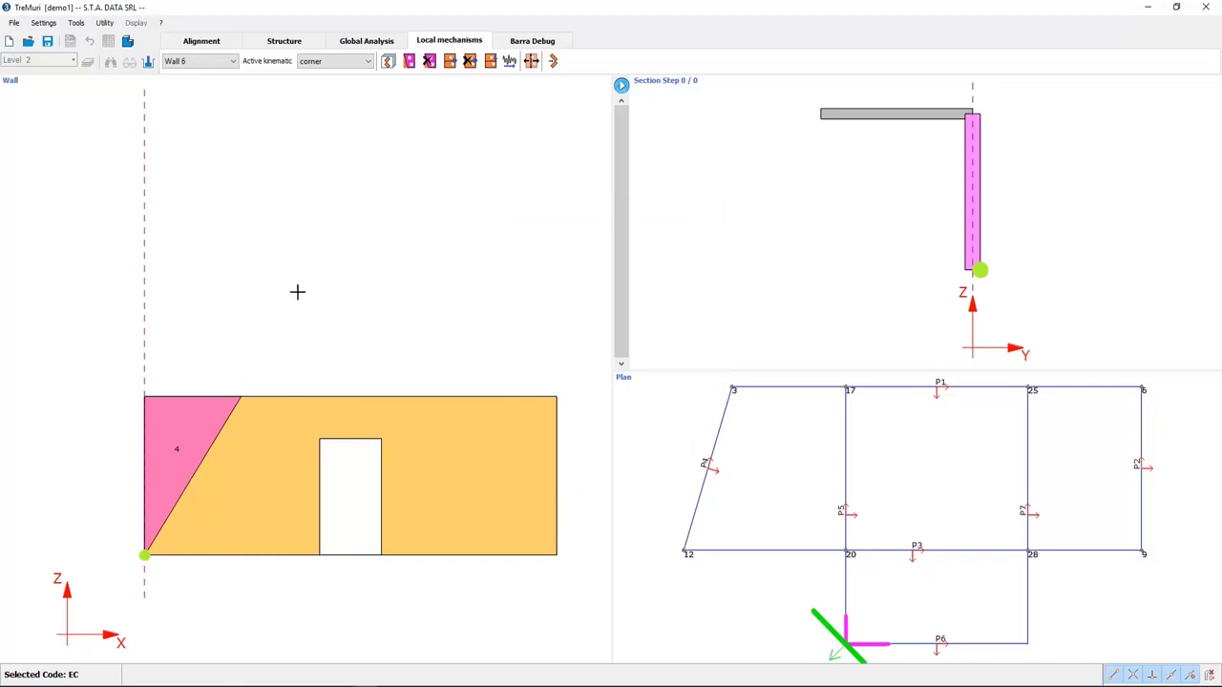
- Compute the corner kinematic with a land constraint and review its linear kinematic ULS verification
scroll(296, 291, "down", 1)
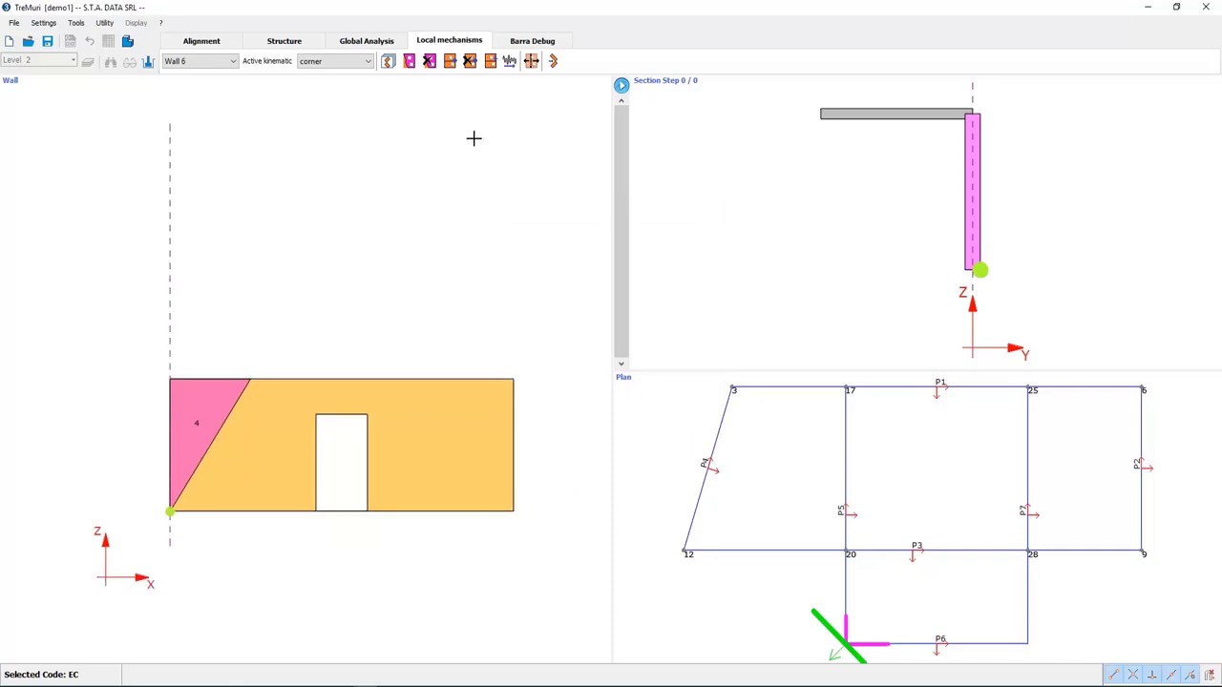
left_click(556, 61)
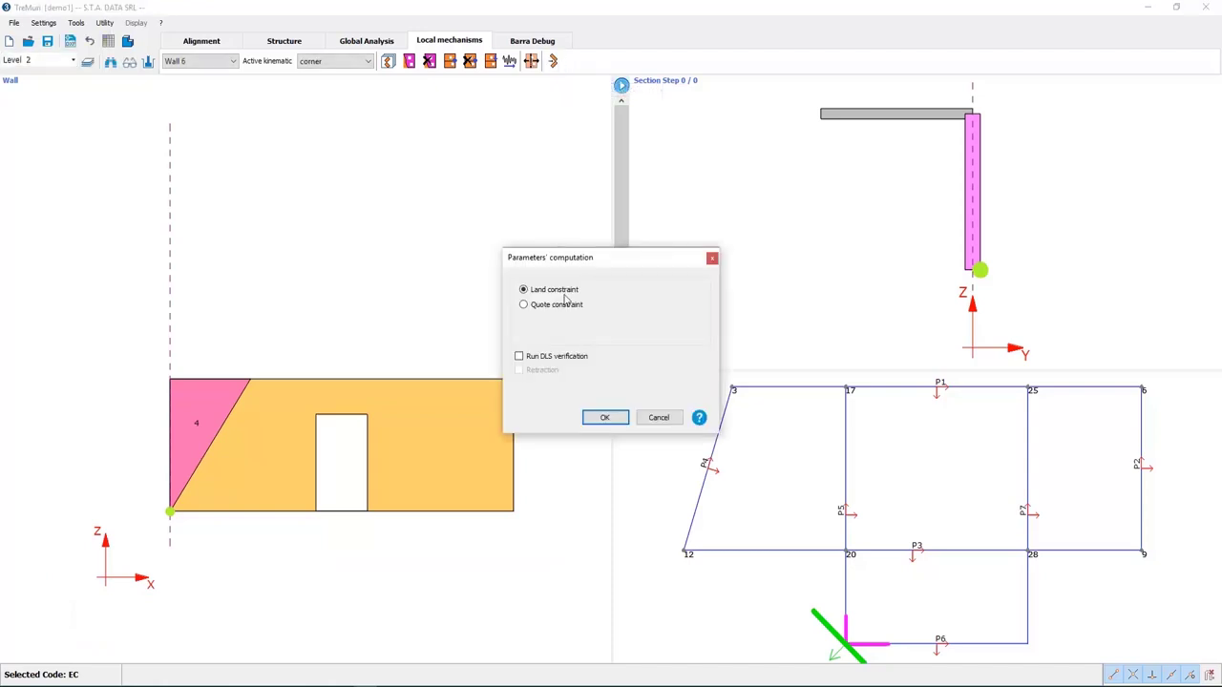
left_click(604, 417)
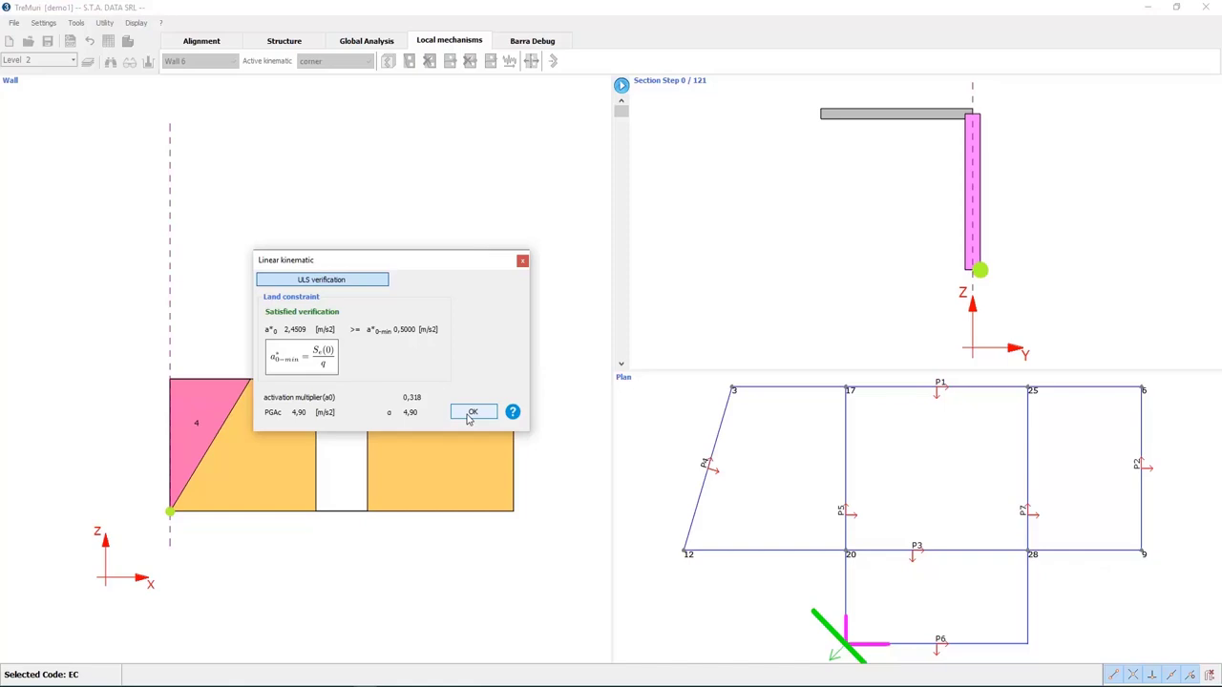
left_click(473, 412)
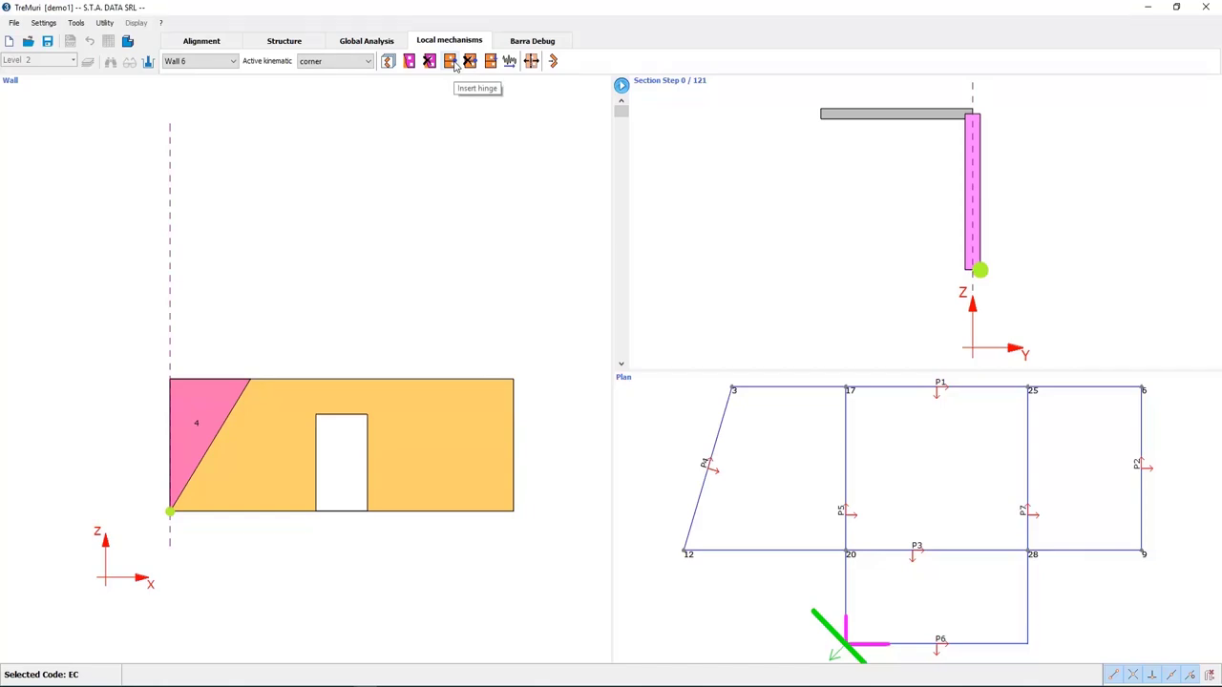
- Try to insert another hinge in wall 6's corner kinematic
left_click(450, 61)
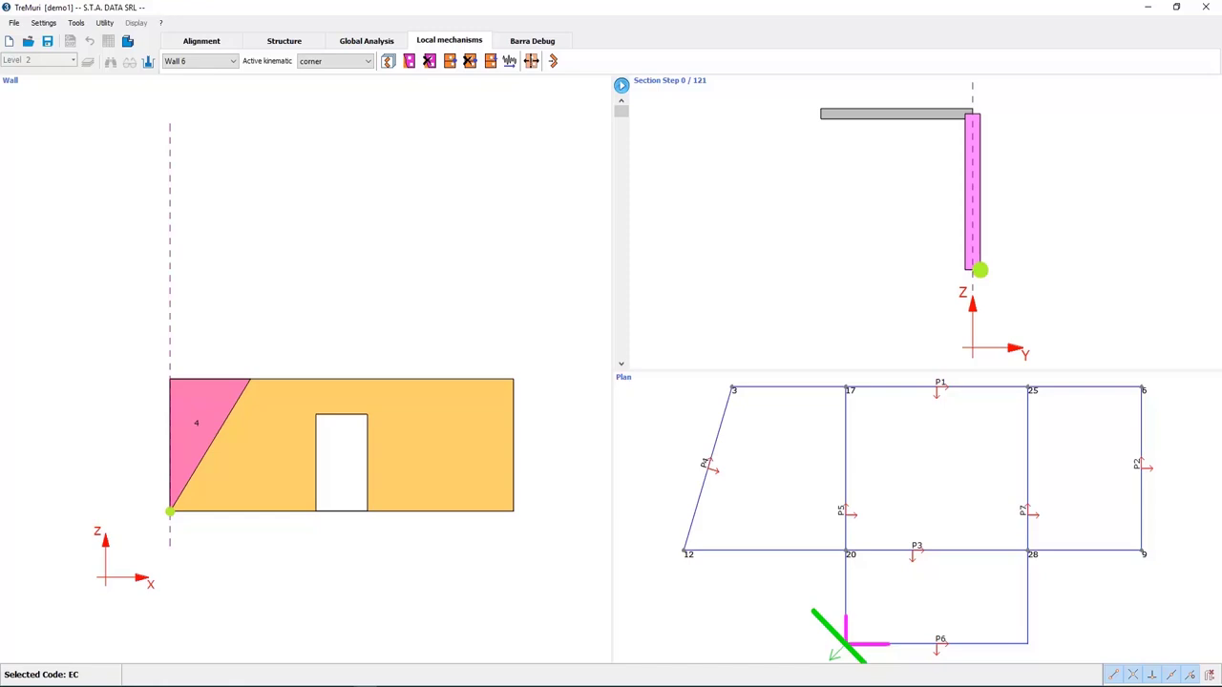
left_click(452, 63)
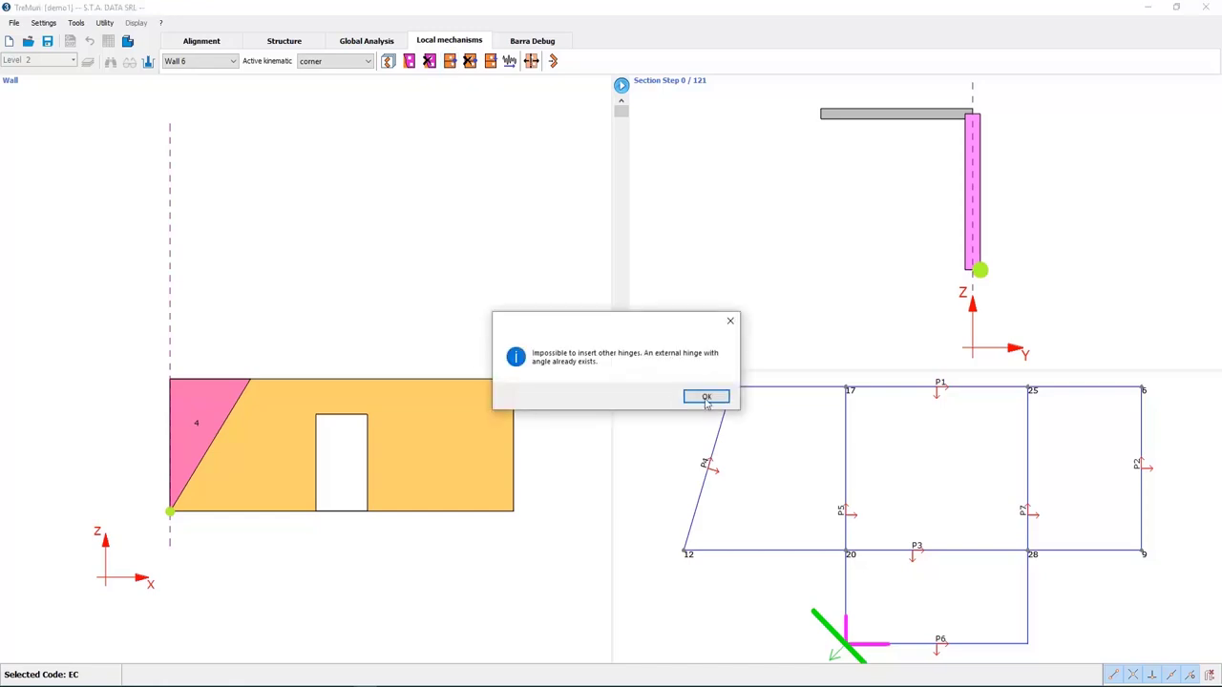
left_click(704, 399)
- Add a concentrated load at node 1, the block's upper outer corner on wall 6, with Fx and Fy of 500 daN
left_click(490, 61)
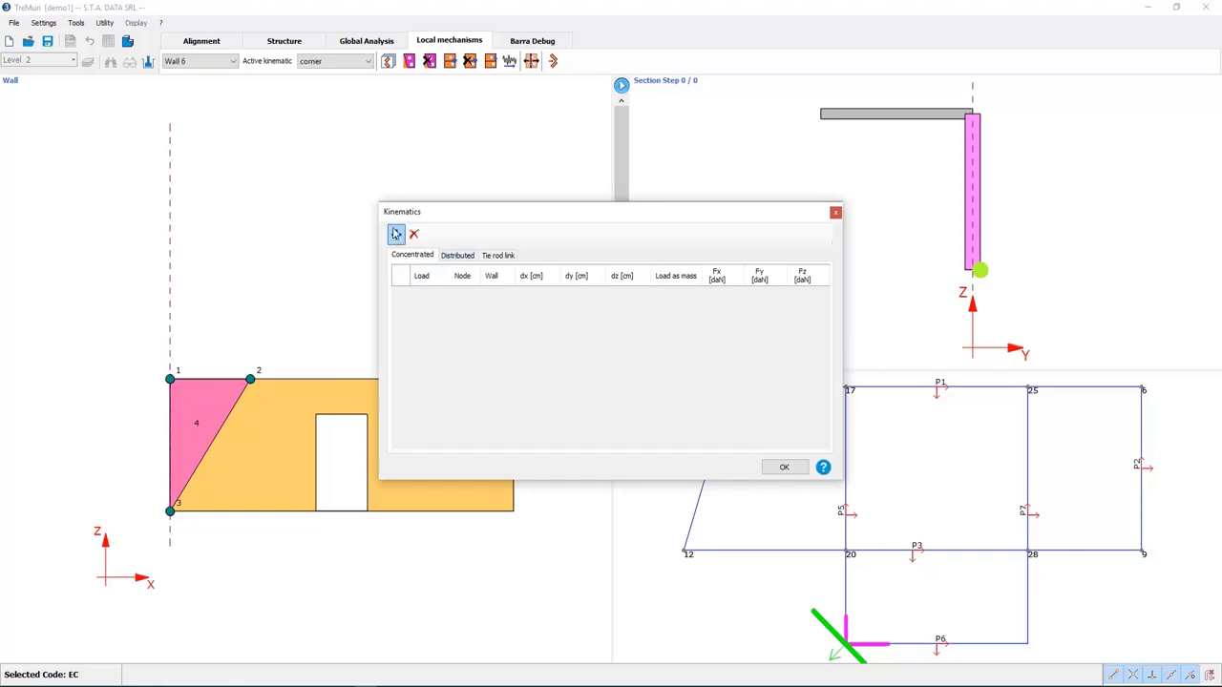
left_click(397, 234)
left_click(171, 380)
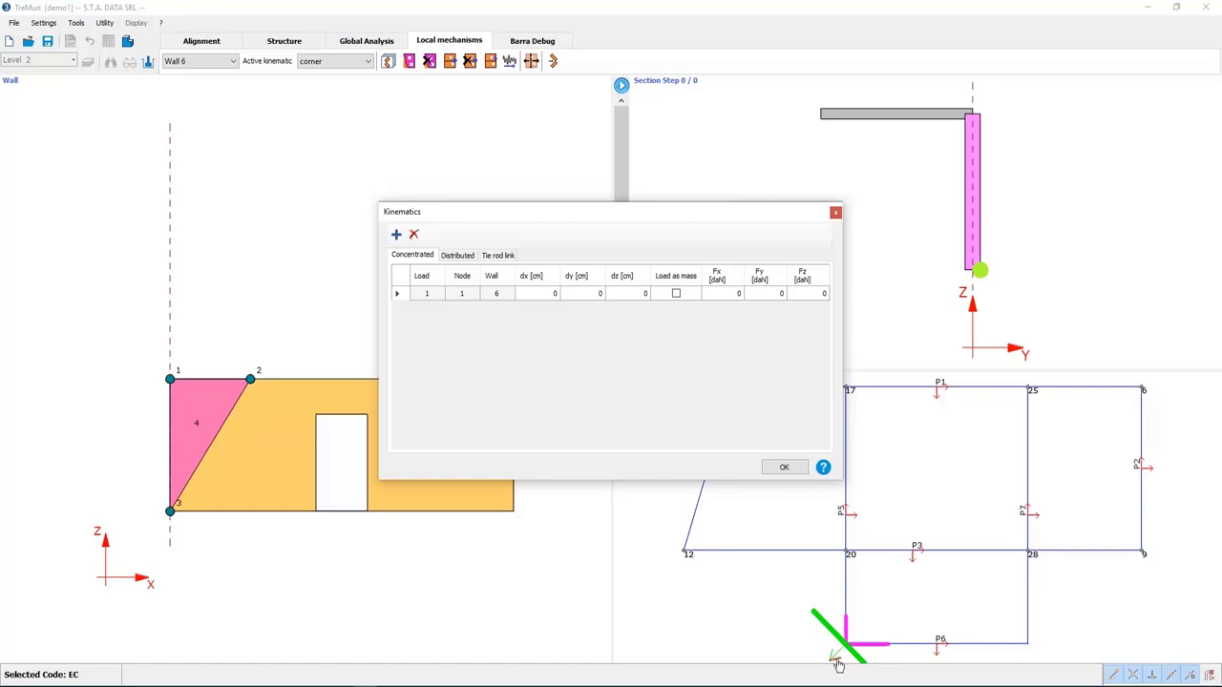
left_click(739, 298)
type("500")
key("Tab")
left_click(784, 468)
left_click(784, 468)
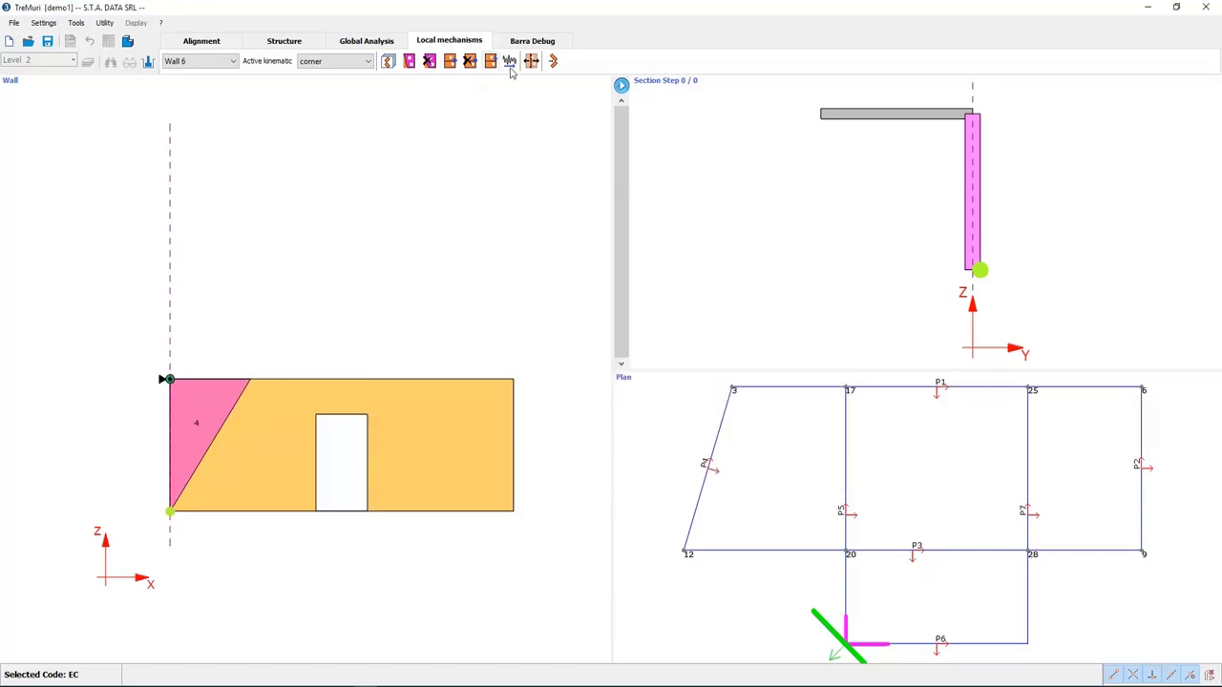
- Recompute the corner kinematic with the concentrated load applied and check the ULS verification
left_click(553, 60)
left_click(601, 418)
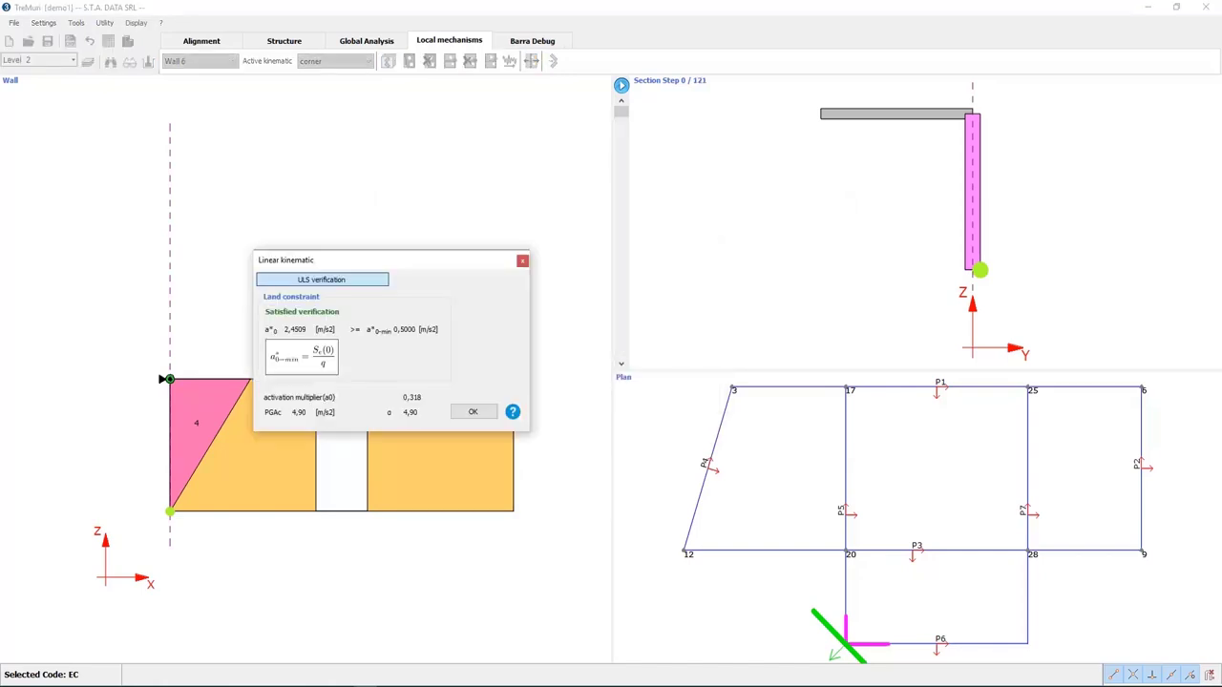
left_click(471, 413)
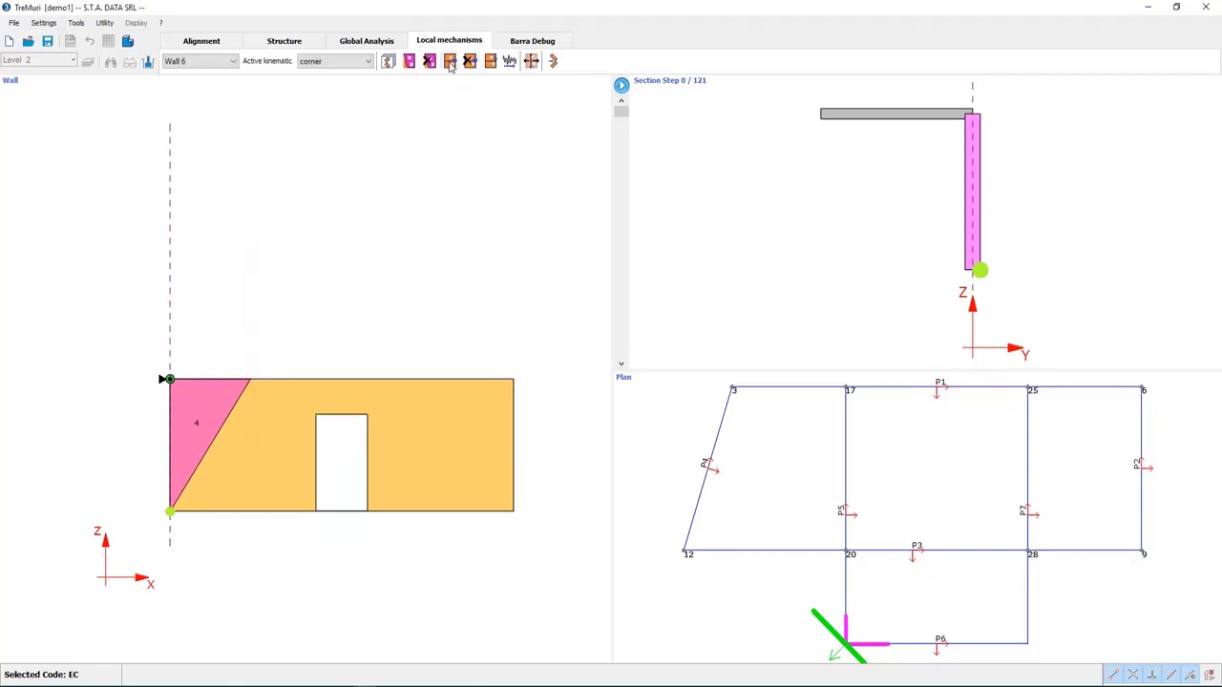
- Reverse the X component of the concentrated load at node 1 of wall 6's block
left_click(486, 63)
left_click(733, 293)
left_click(731, 294)
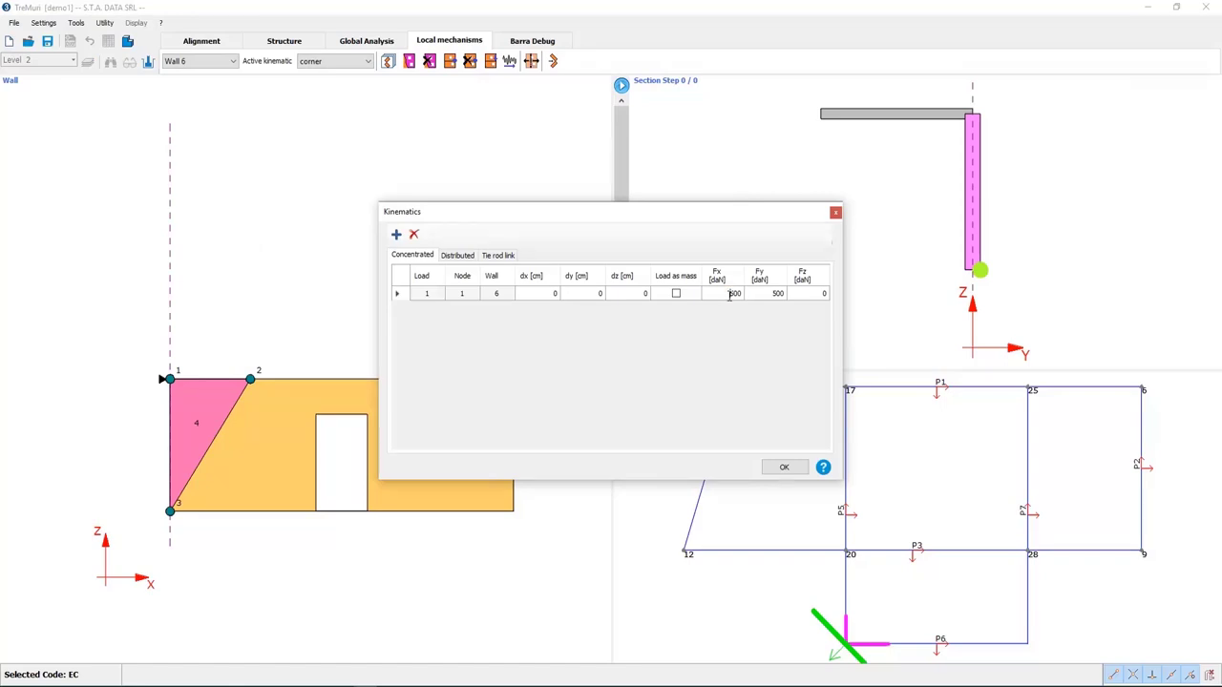
left_click(769, 466)
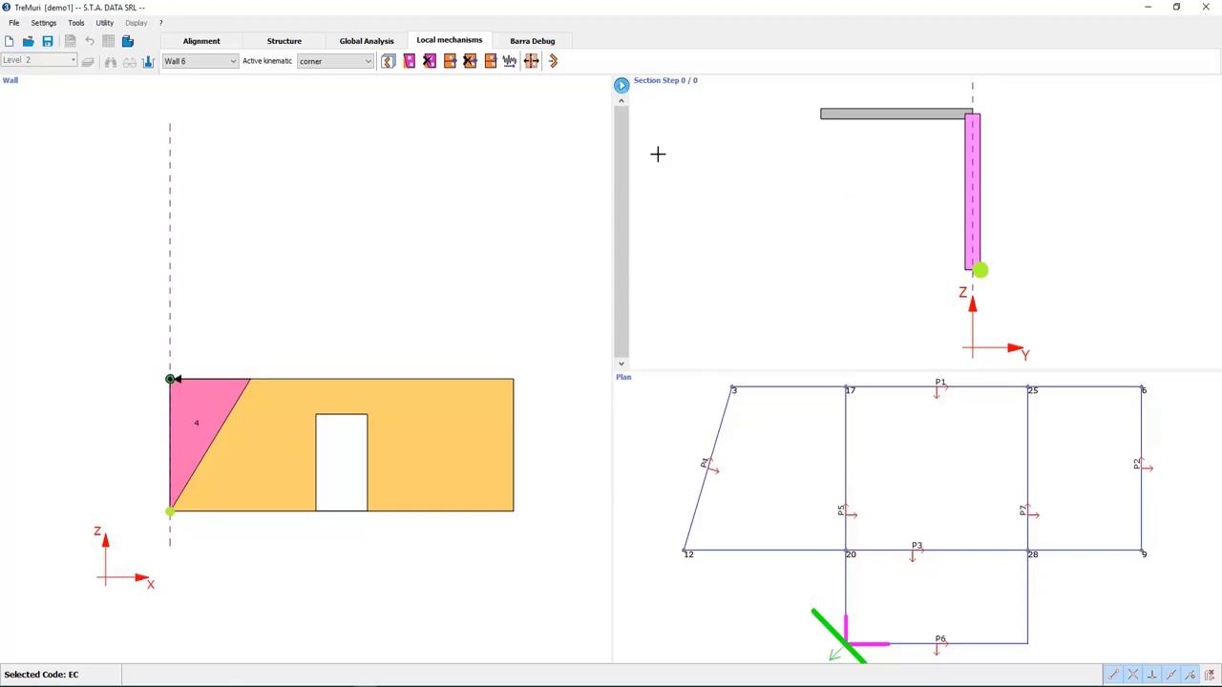
- Run the land-constraint verification of the corner kinematic again with the reversed load and review the activation multiplier
left_click(552, 60)
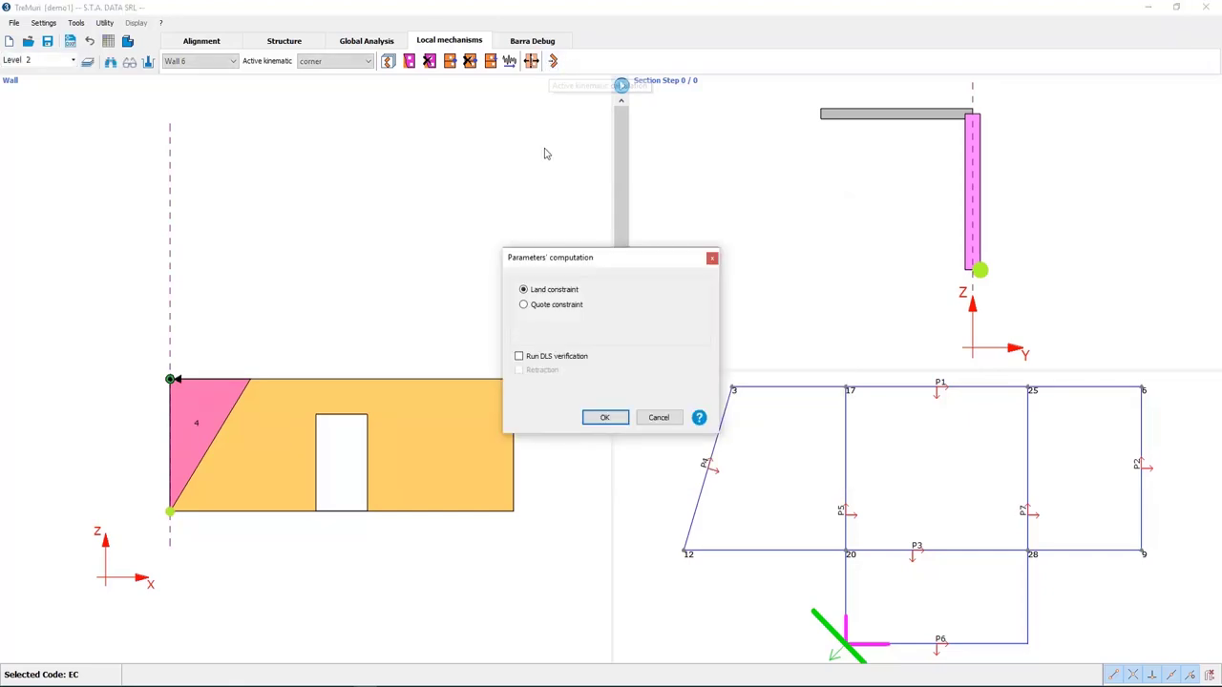
left_click(614, 417)
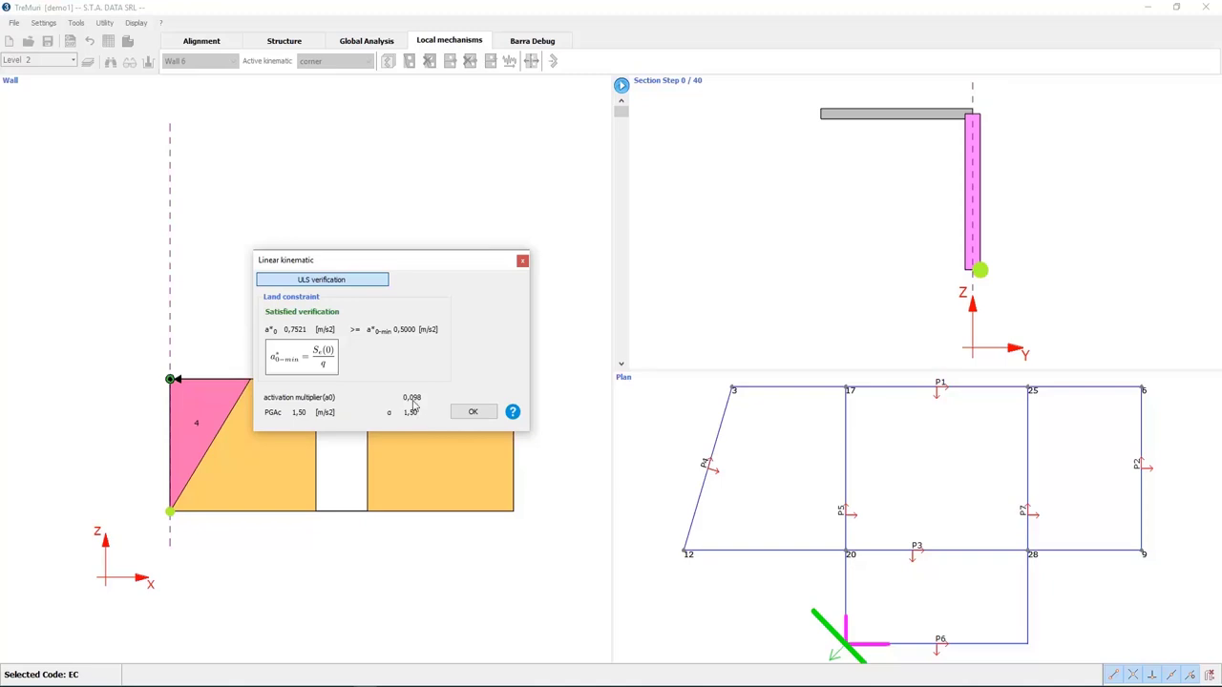
left_click(469, 412)
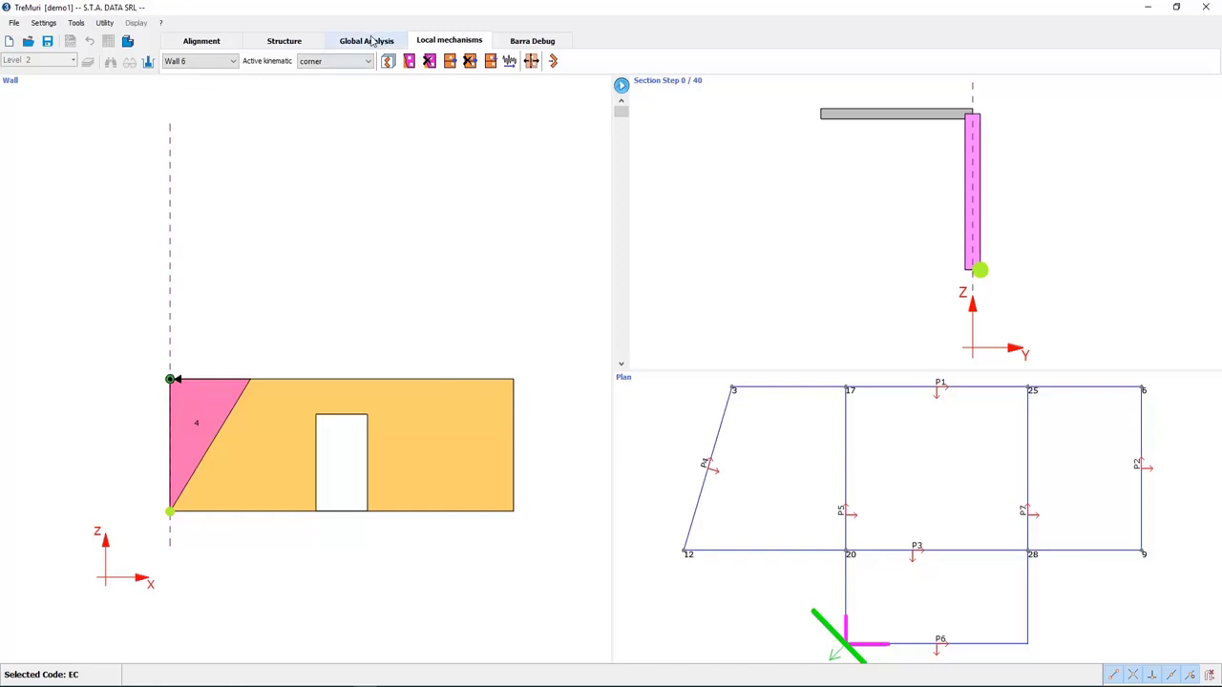
- In the level 2 structure plan, edit wall 1's segment next to the slanted wall and enable Reinforced masonry/Reinforcement
left_click(285, 40)
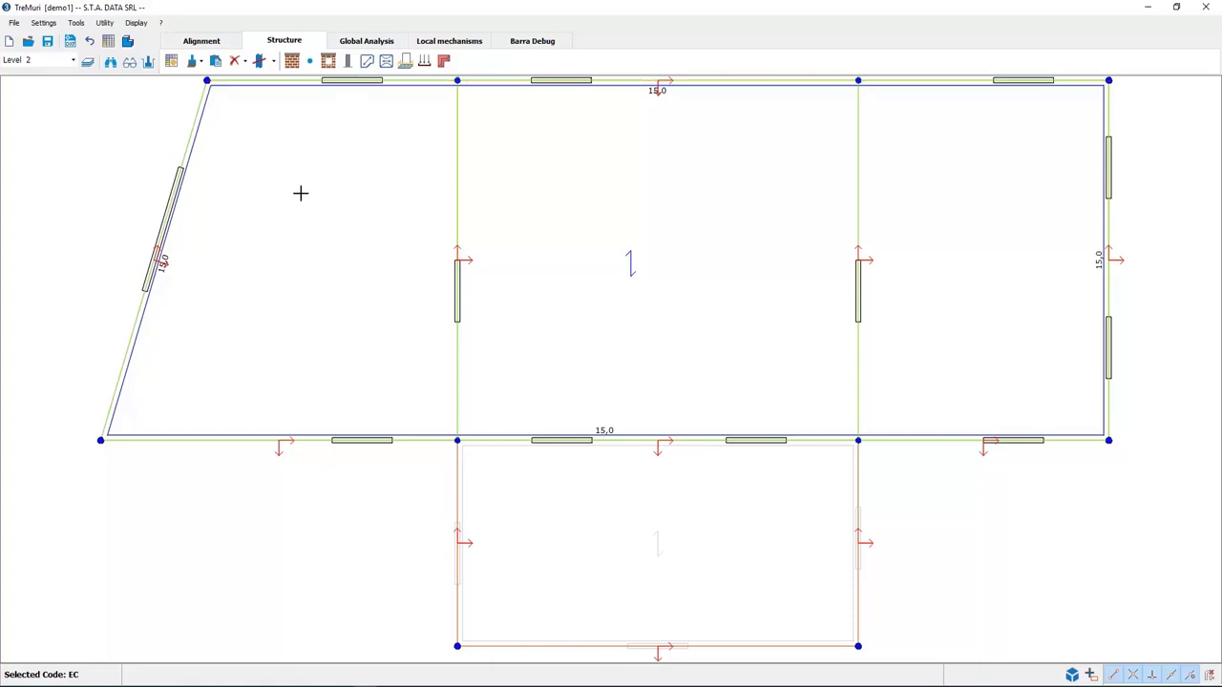
scroll(300, 195, "down", 1)
right_click(295, 97)
left_click(300, 94)
left_click(299, 92)
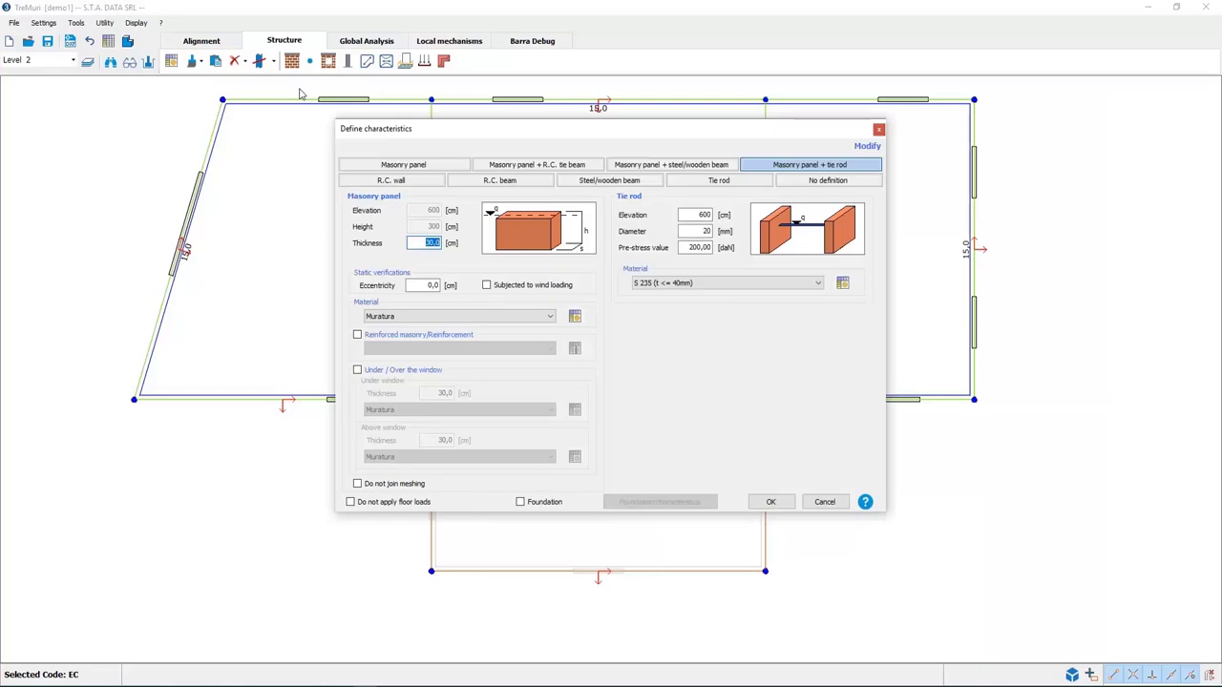
left_click(357, 336)
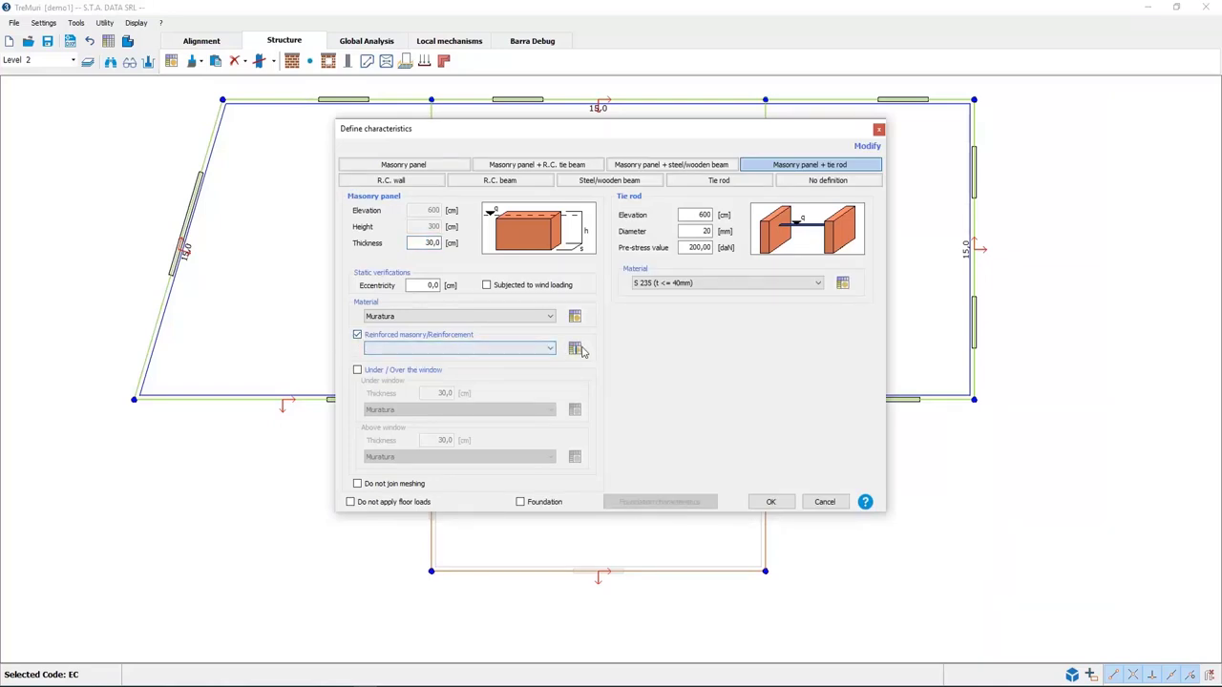
- Examine the properties of a new Reinforced masonry and a new Reinforcement definition, cancelling both
left_click(575, 348)
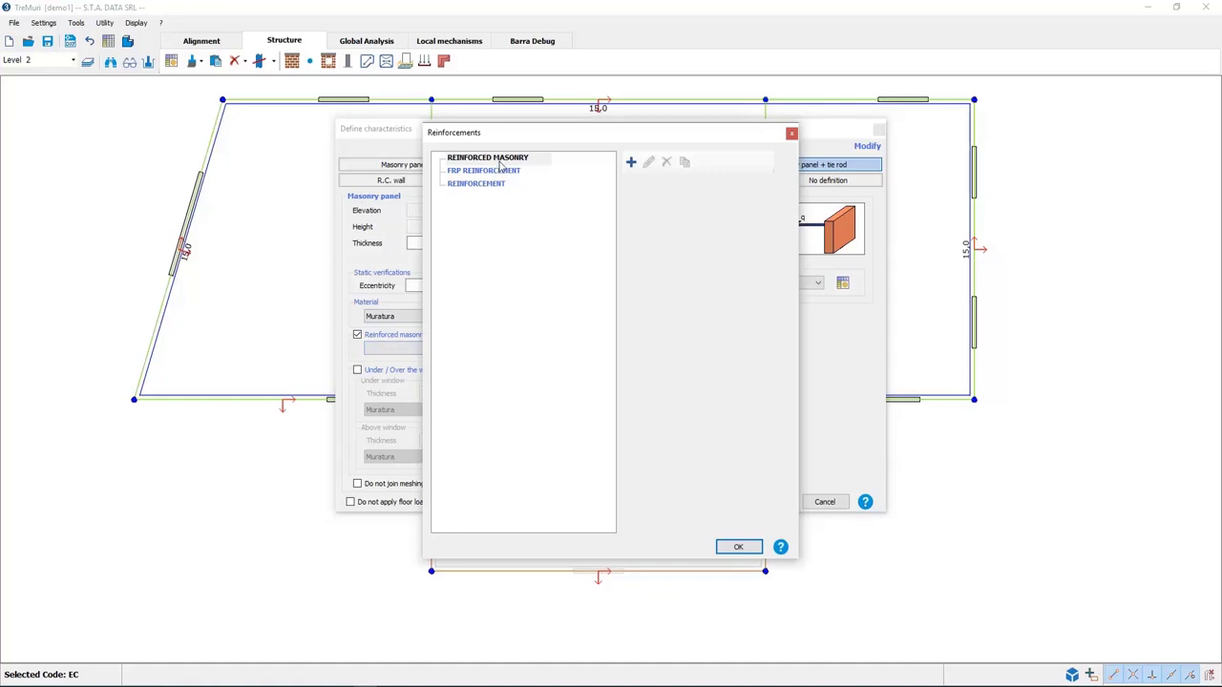
left_click(630, 162)
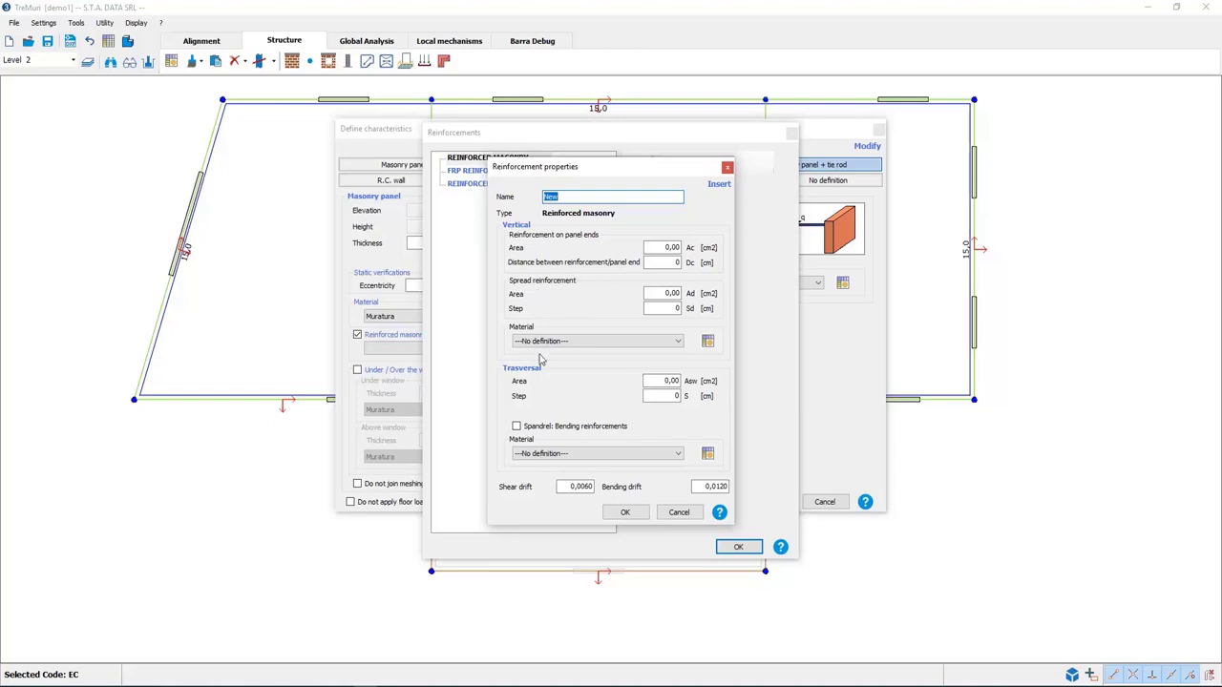
left_click(687, 515)
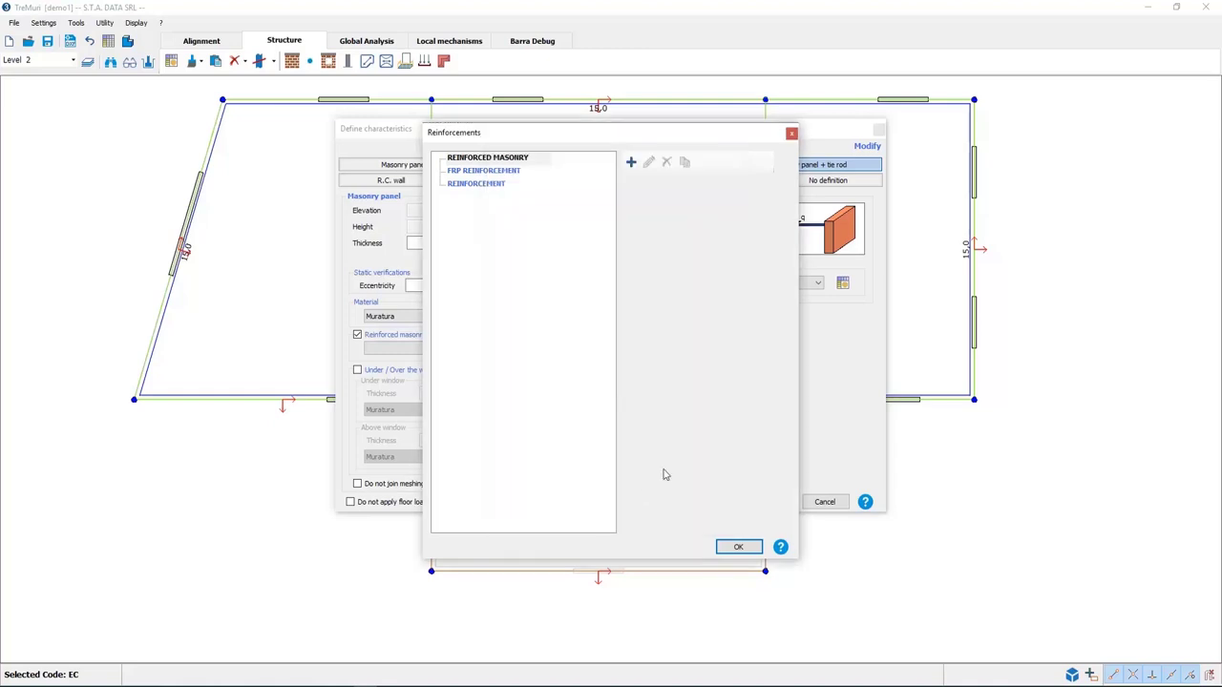
left_click(482, 185)
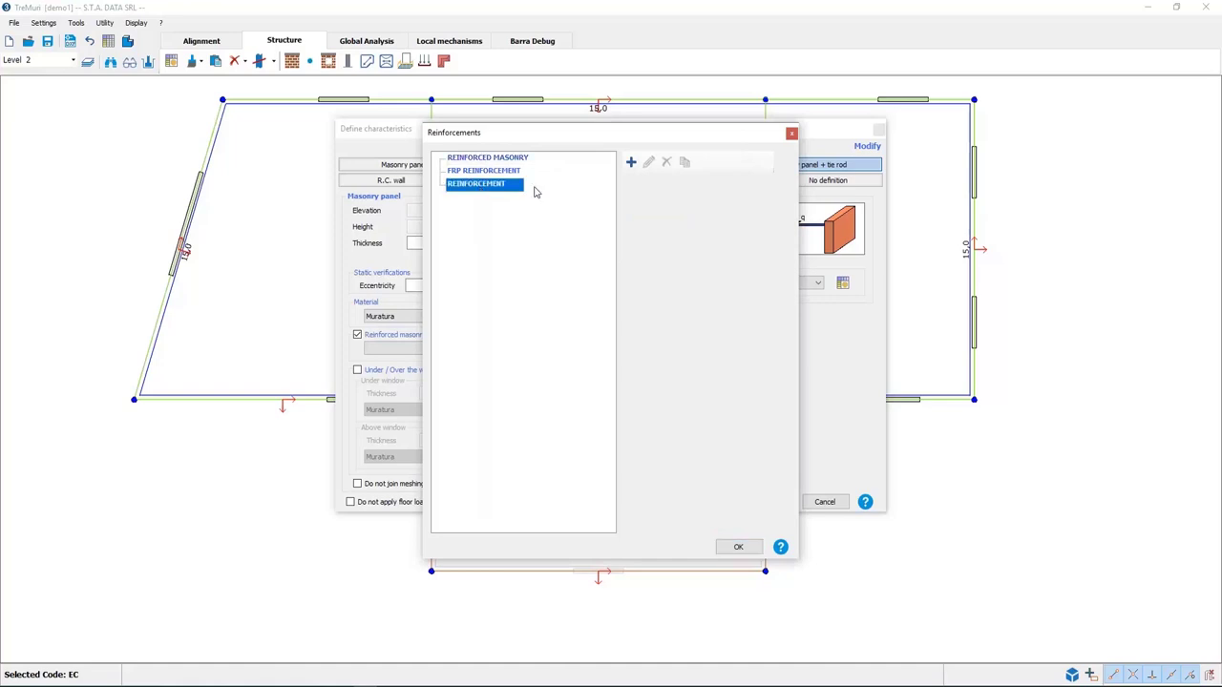
left_click(631, 163)
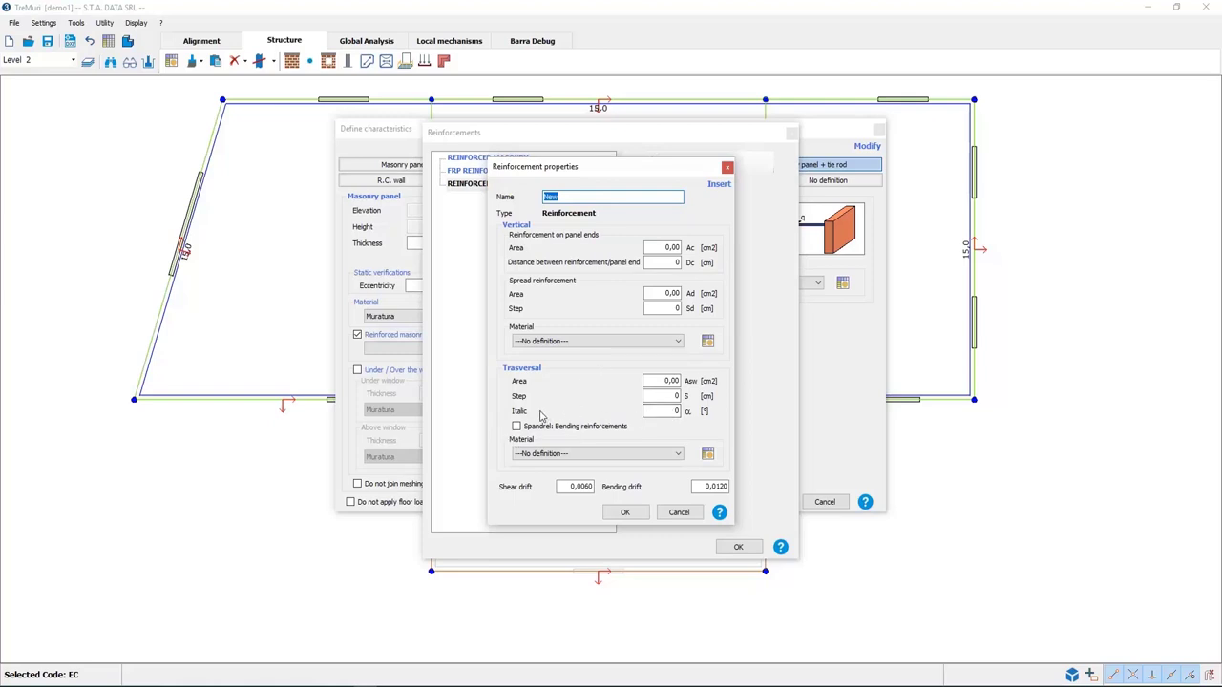
left_click(679, 515)
- Start a new FRP reinforcement definition and load the FRP Sample library
left_click(487, 171)
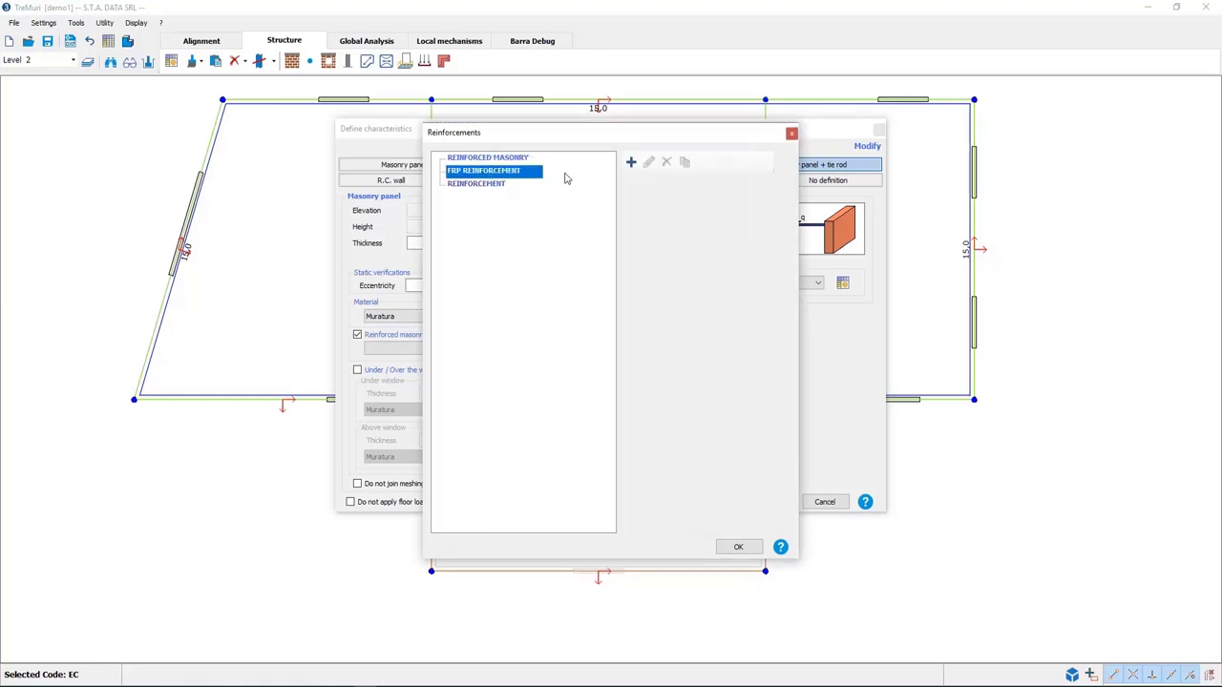
left_click(630, 162)
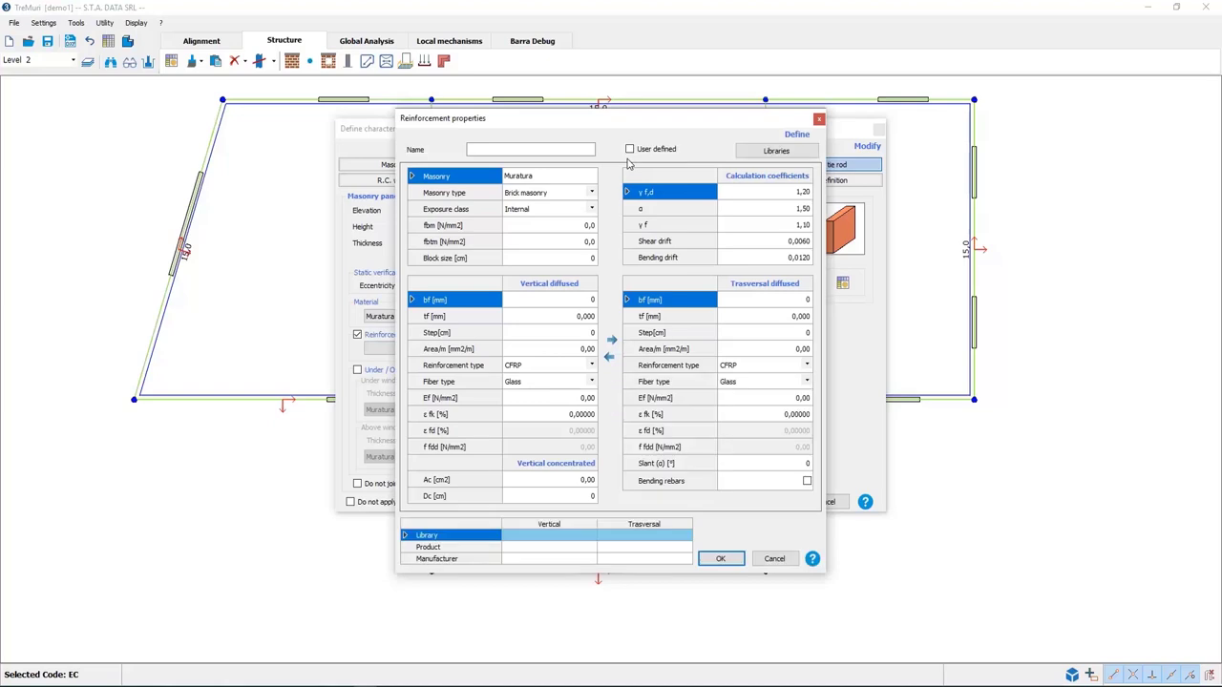
left_click(760, 155)
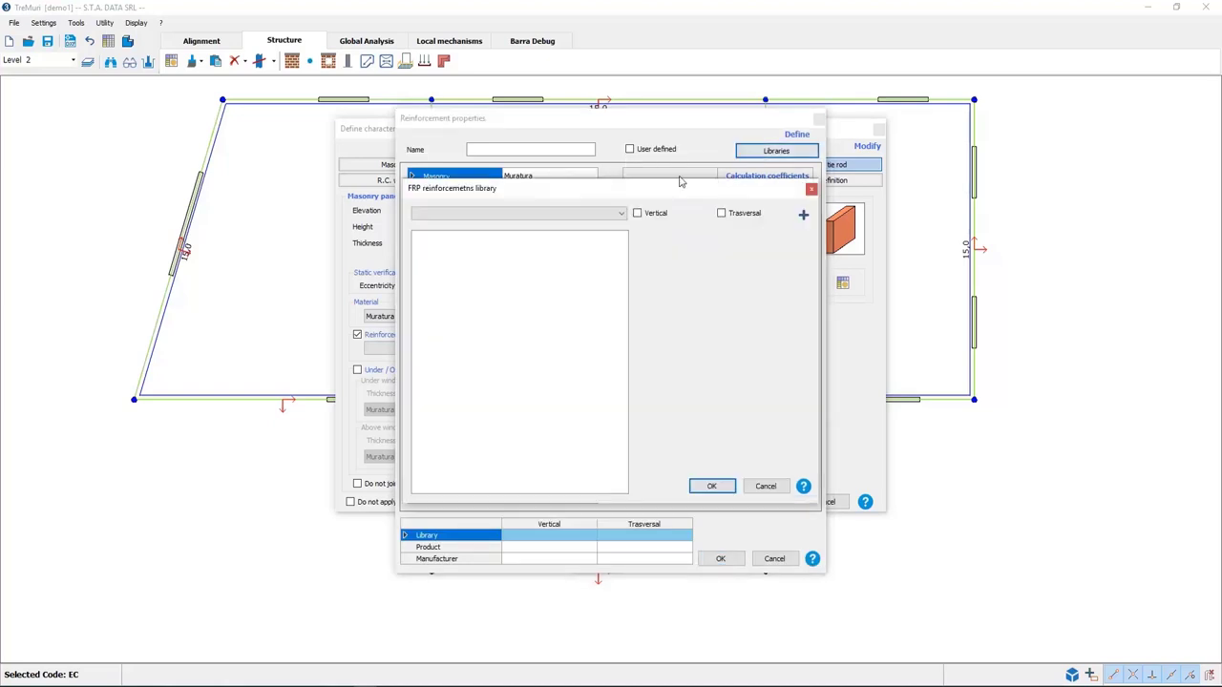
left_click(623, 214)
left_click(499, 229)
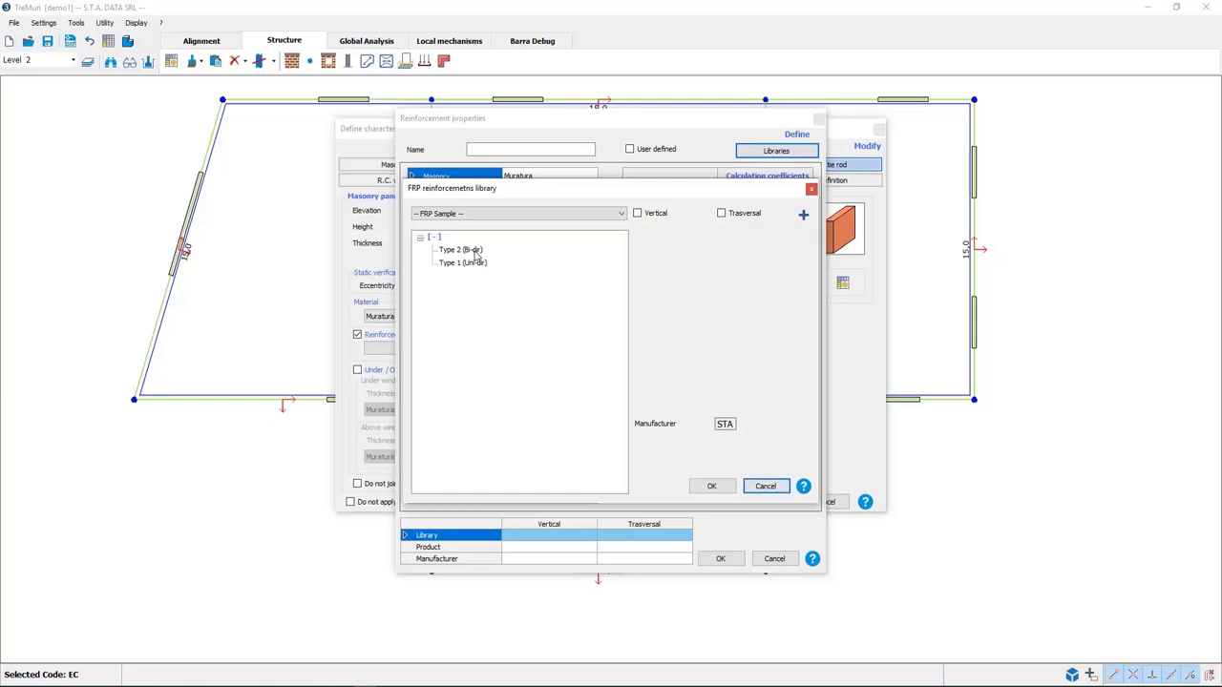
- Assign the Type 2 (Bi-dir) product from the FRP Sample library to the vertical and transversal reinforcement
left_click(462, 250)
left_click(638, 213)
left_click(721, 213)
left_click(711, 486)
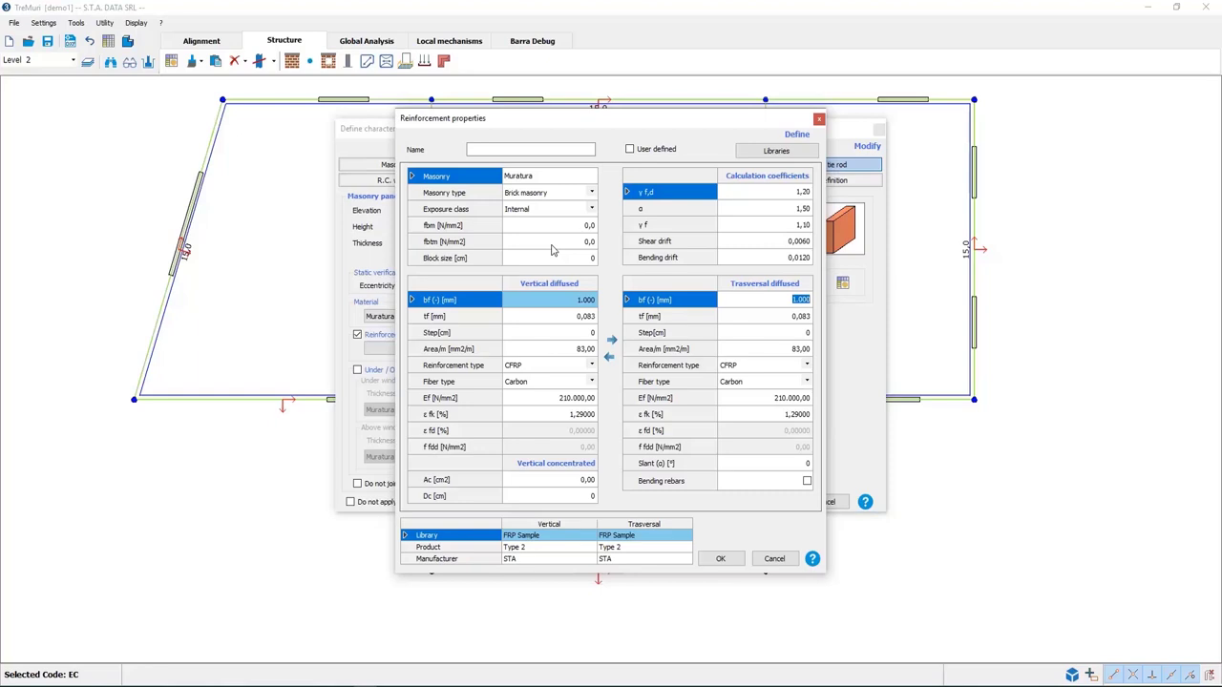
- Discard the FRP reinforcement definition and leave the wall characteristics without saving
left_click(774, 559)
left_click(825, 500)
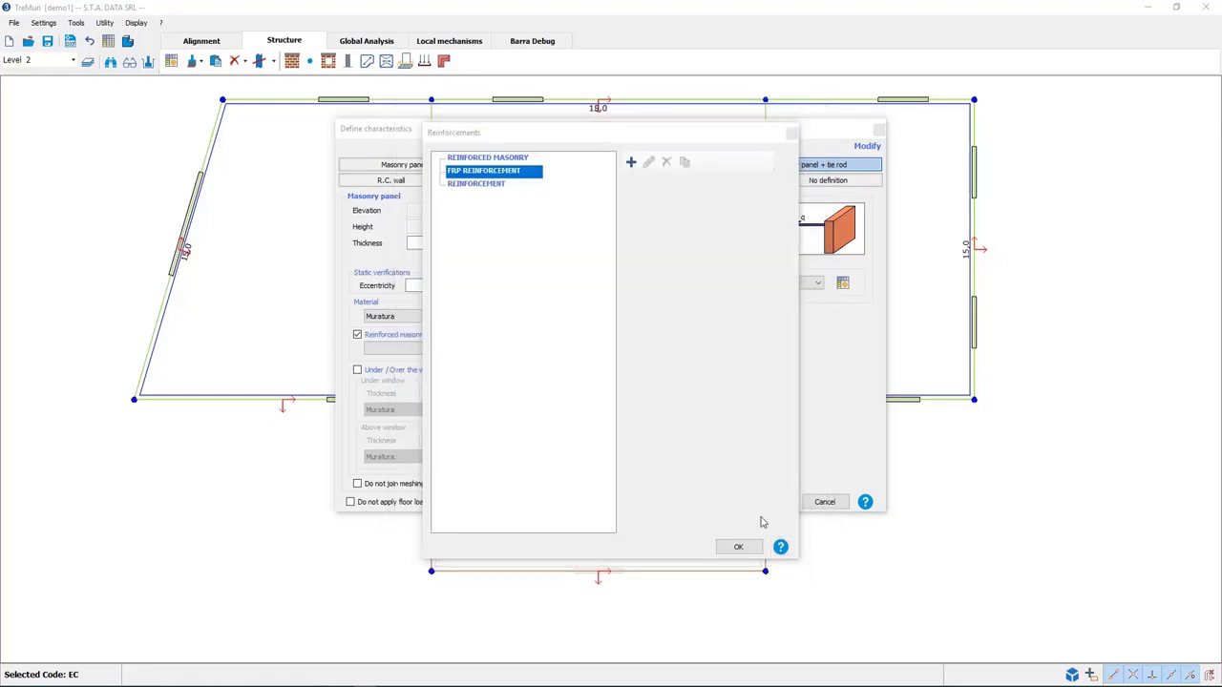
left_click(792, 132)
left_click(825, 501)
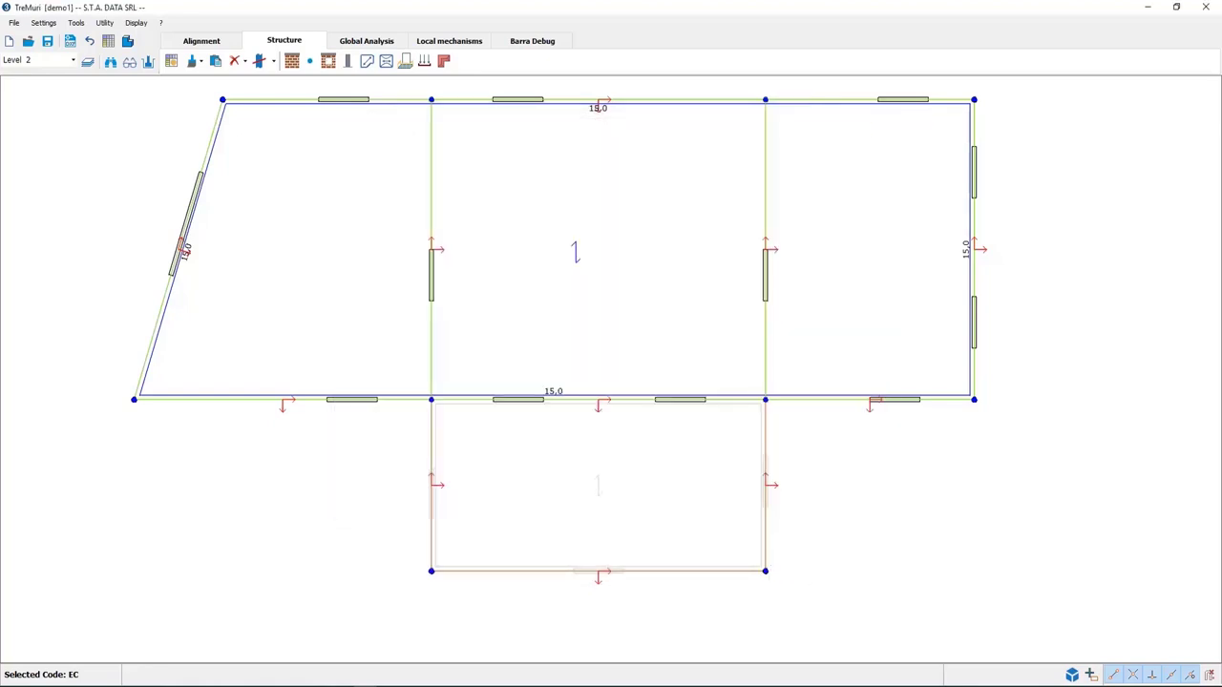
- Examine the stiffening frames elevation of the upper horizontal wall in a maximised window, and close it without changes
scroll(353, 216, "up", 3)
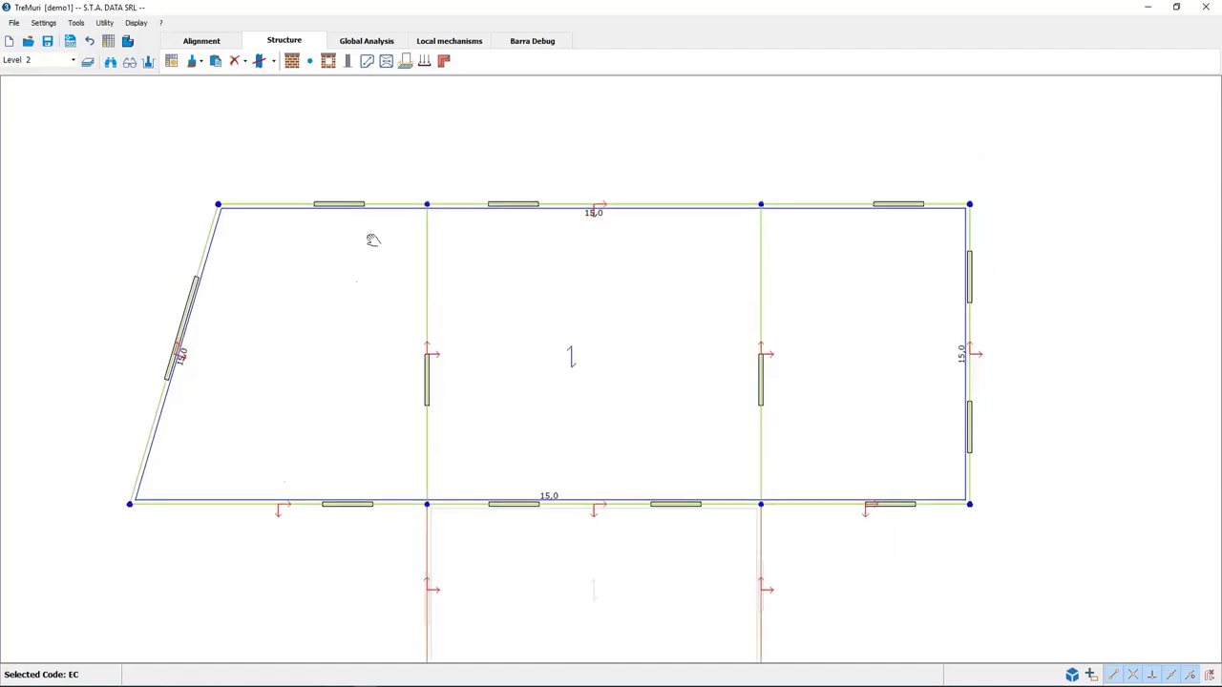
scroll(388, 229, "down", 1)
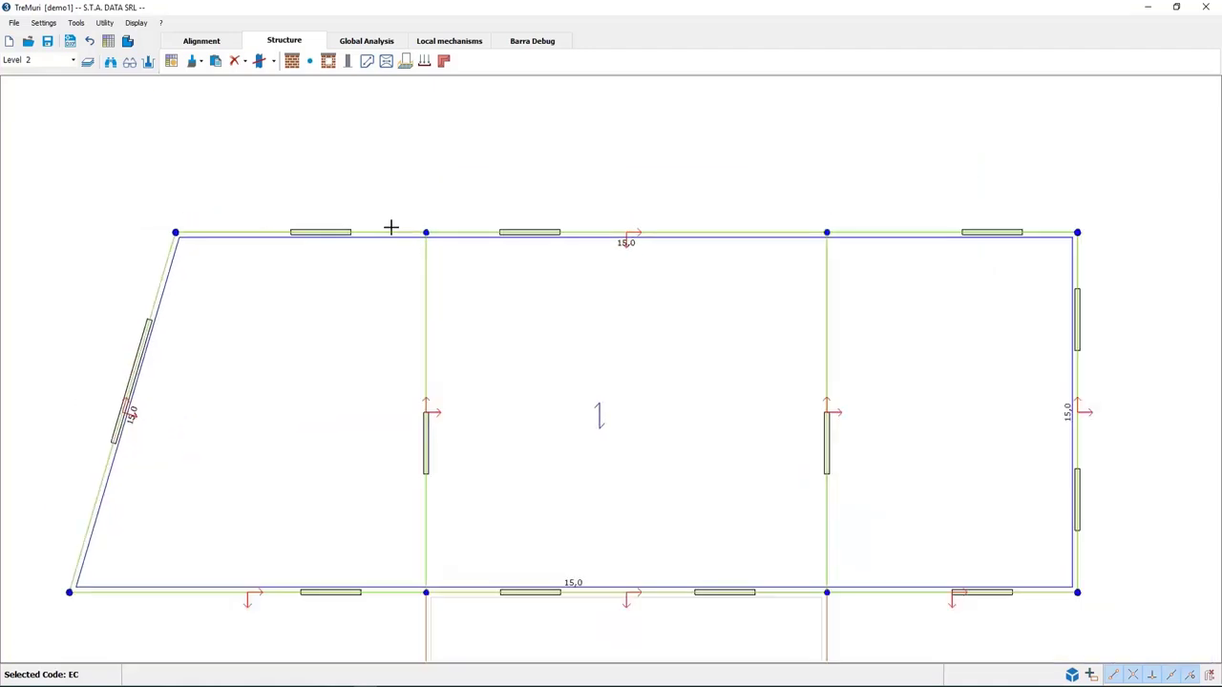
right_click(392, 231)
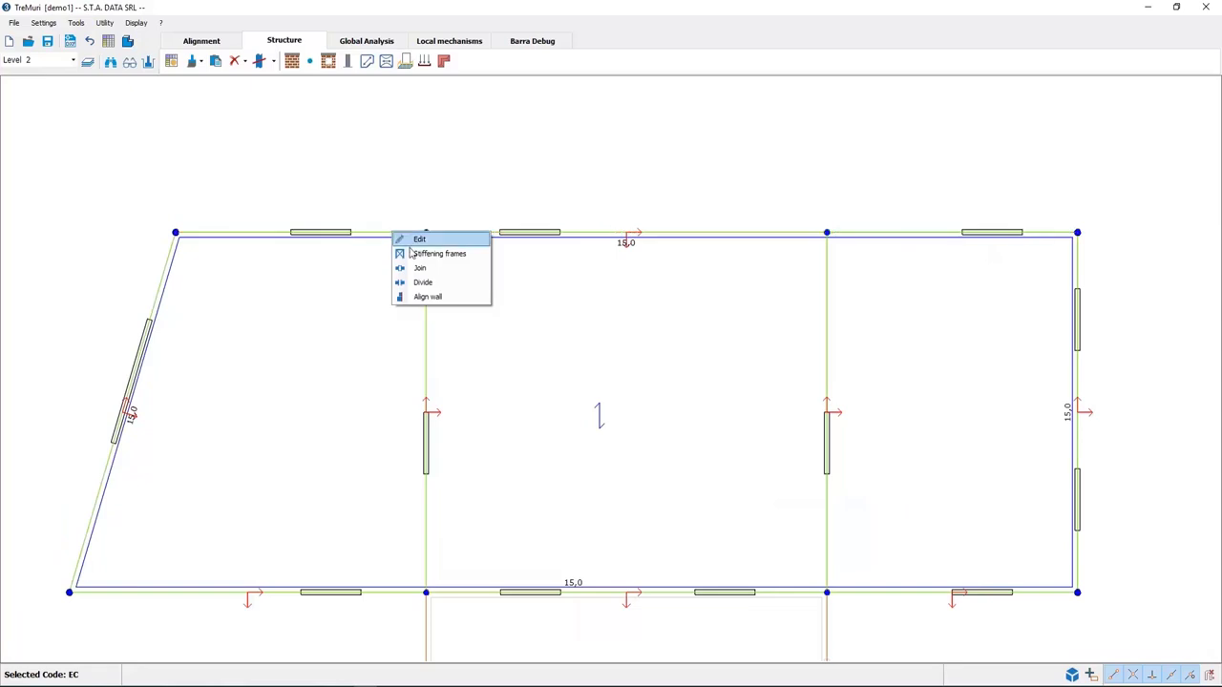
left_click(426, 196)
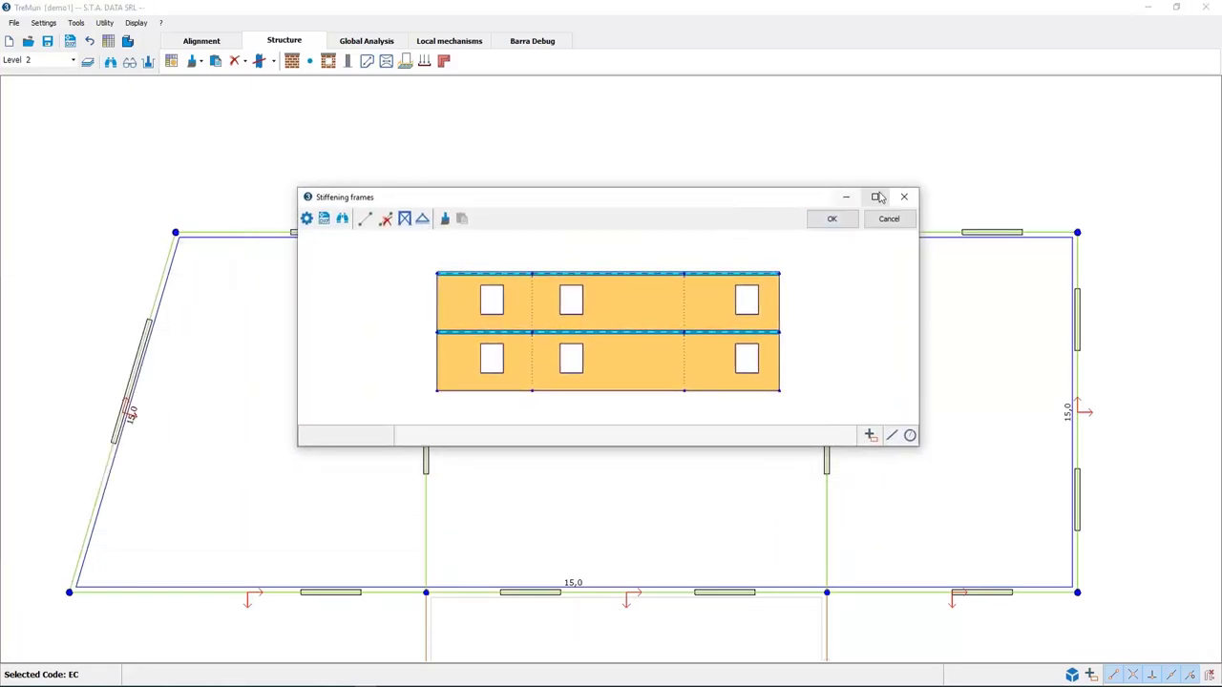
left_click(877, 197)
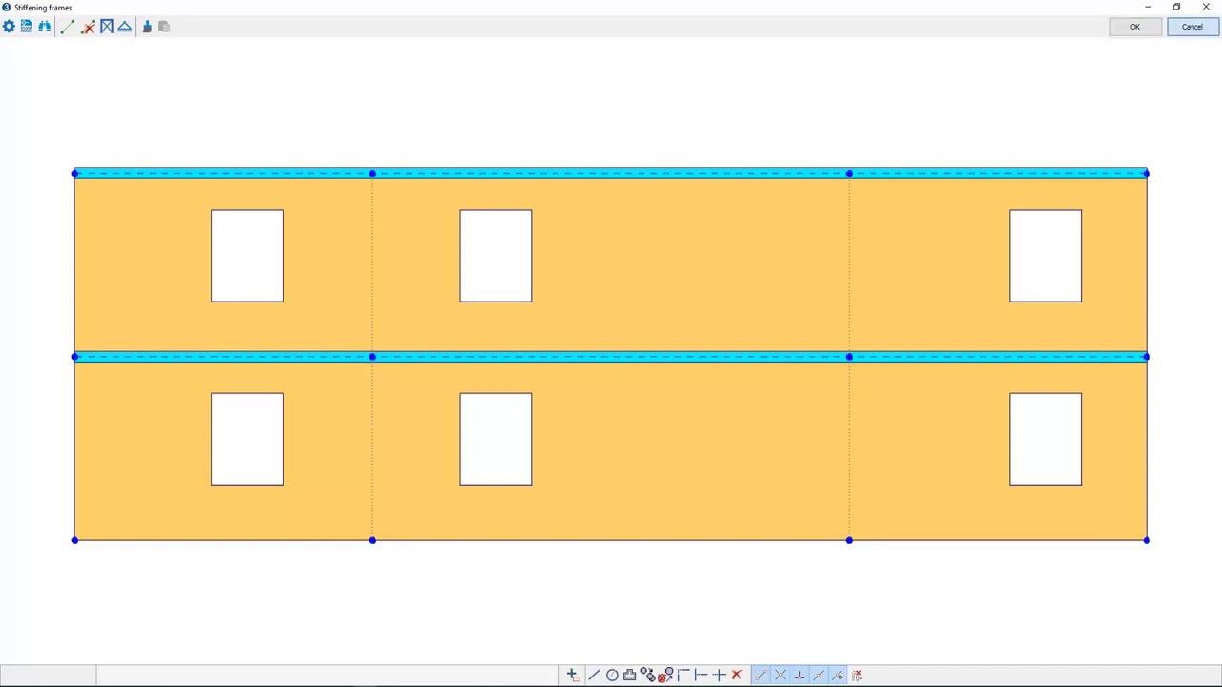
left_click(1186, 28)
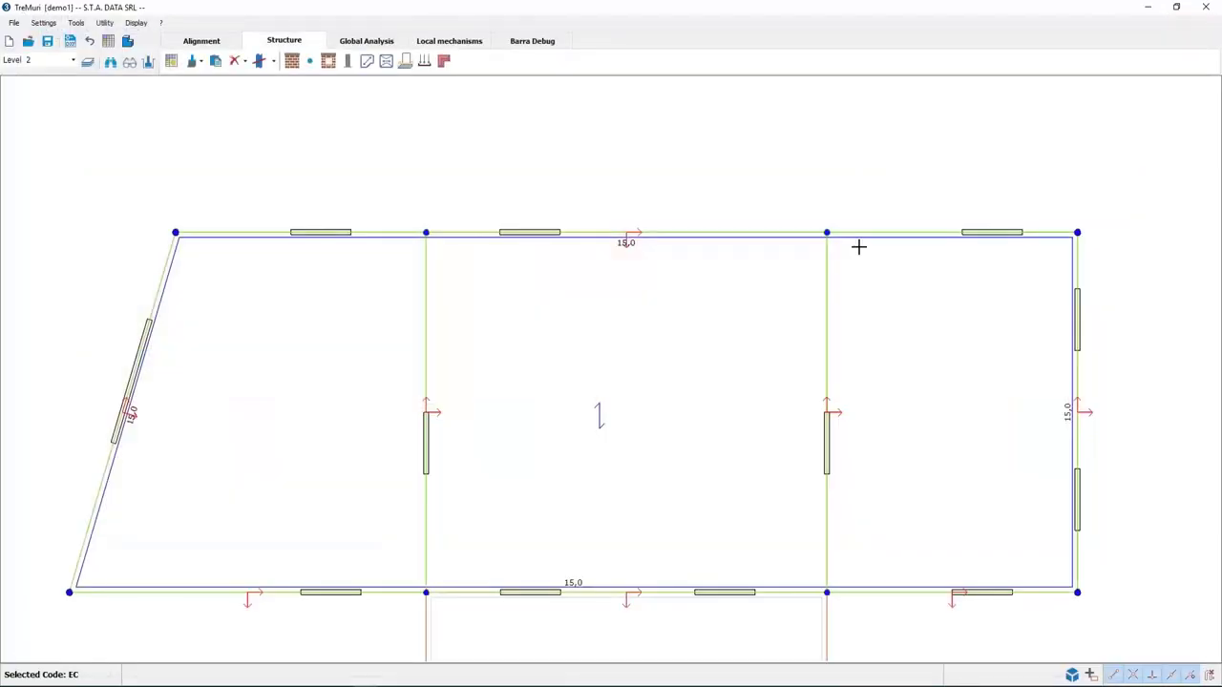
- Open the stiffening frames editor for the level 2 floor and maximise its window
right_click(594, 406)
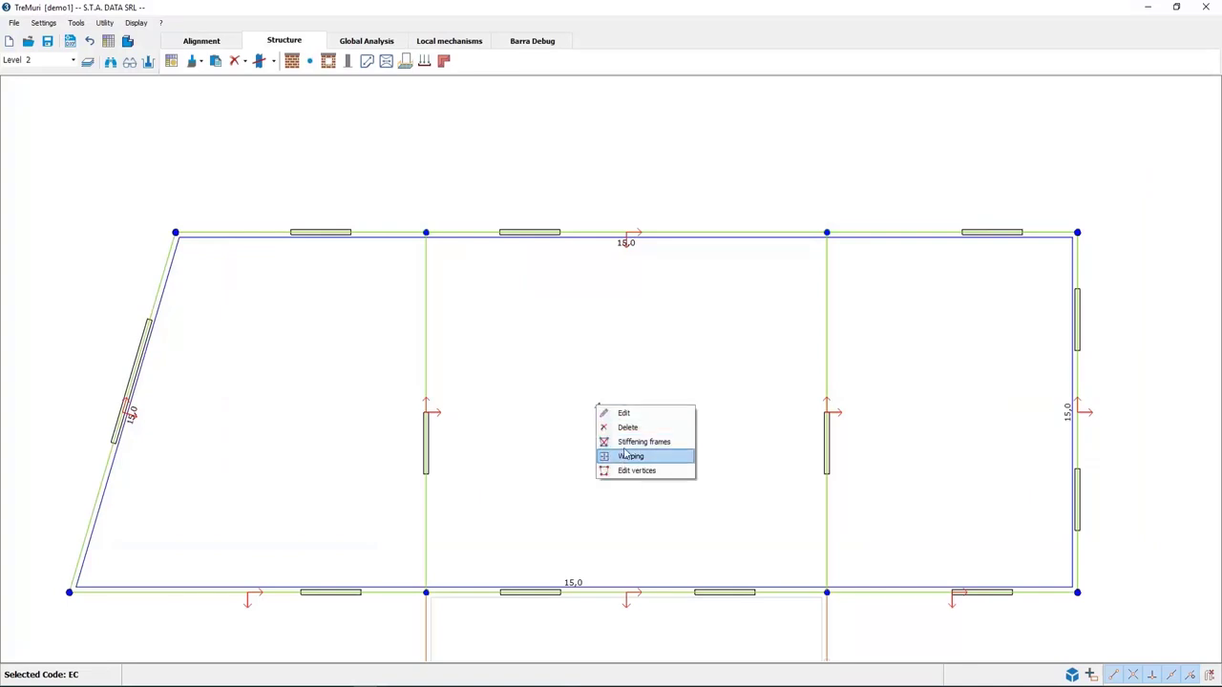
left_click(631, 443)
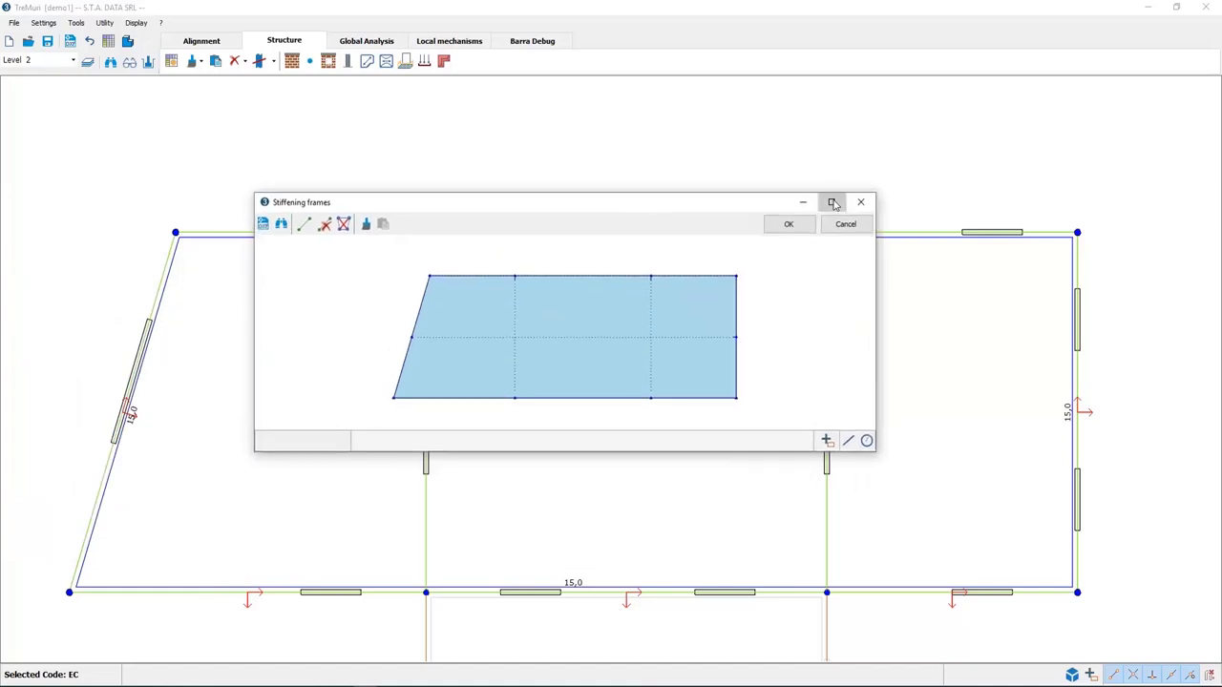
left_click(832, 201)
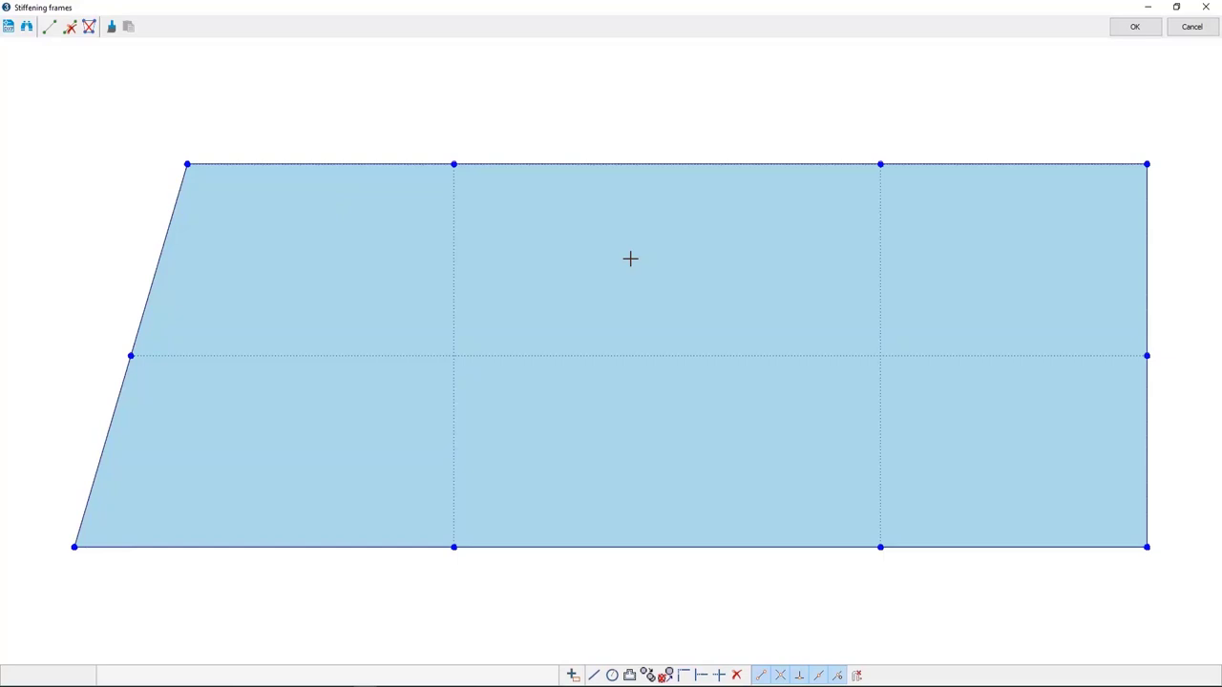
- Try to insert full-length crossing reinforcements between the opposite outer corners of the floor
left_click(51, 32)
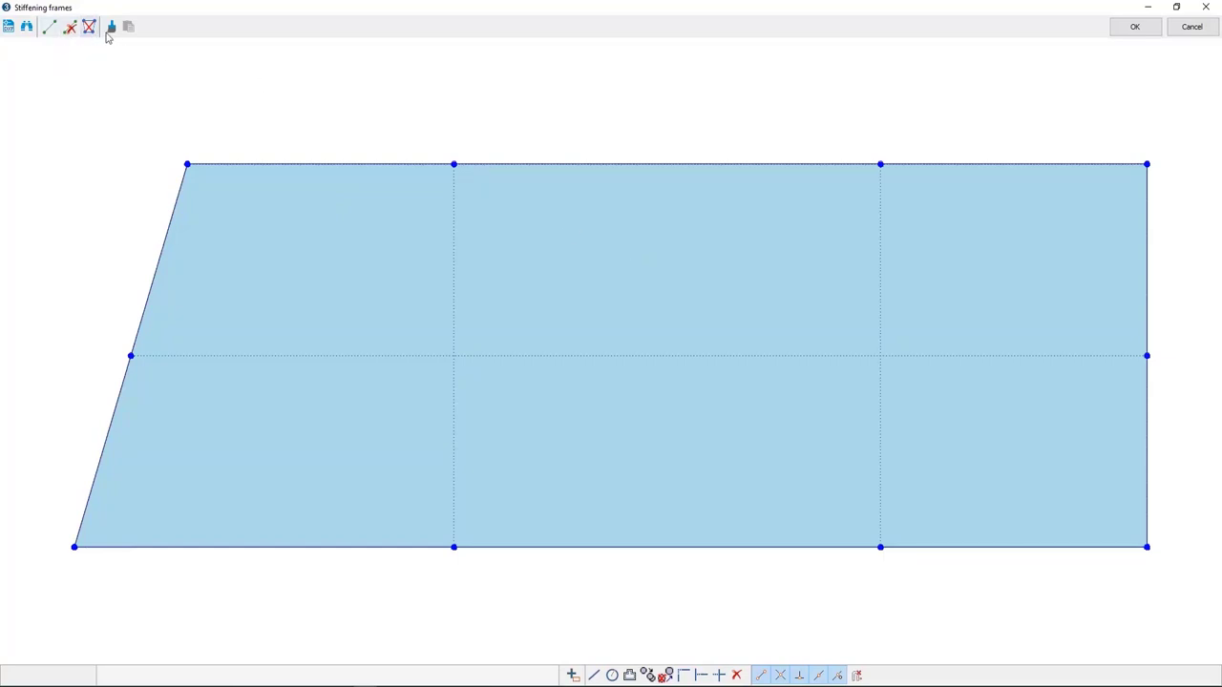
left_click(47, 34)
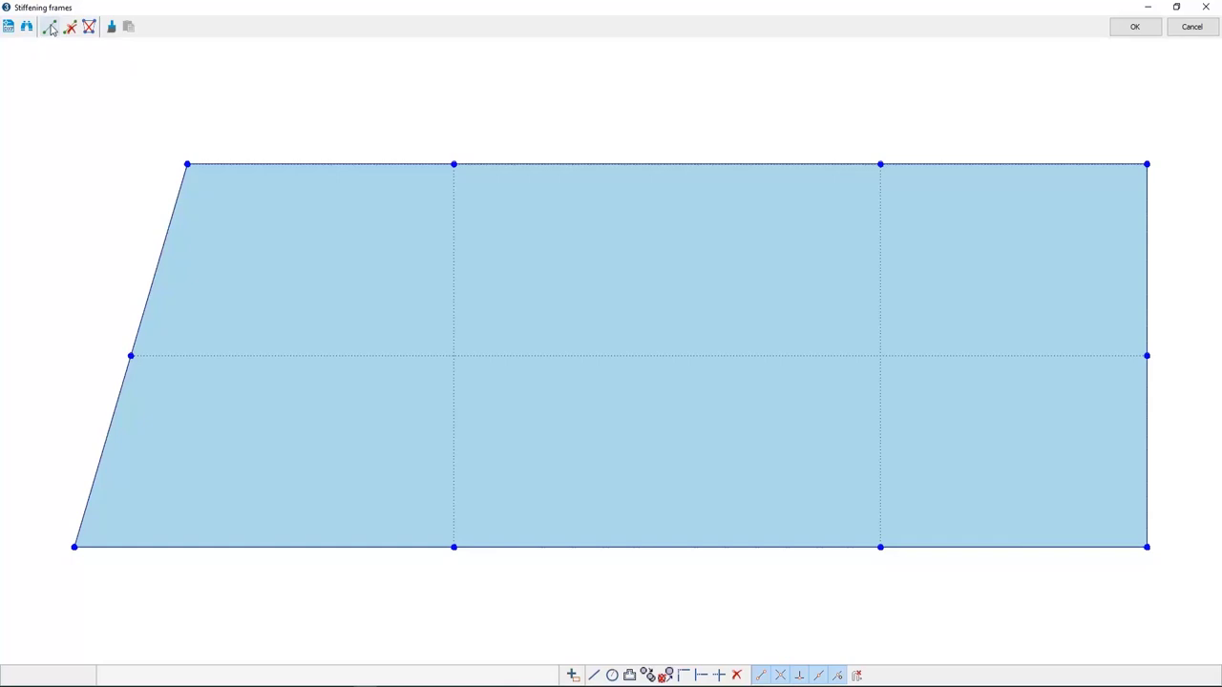
left_click(187, 164)
left_click(1146, 547)
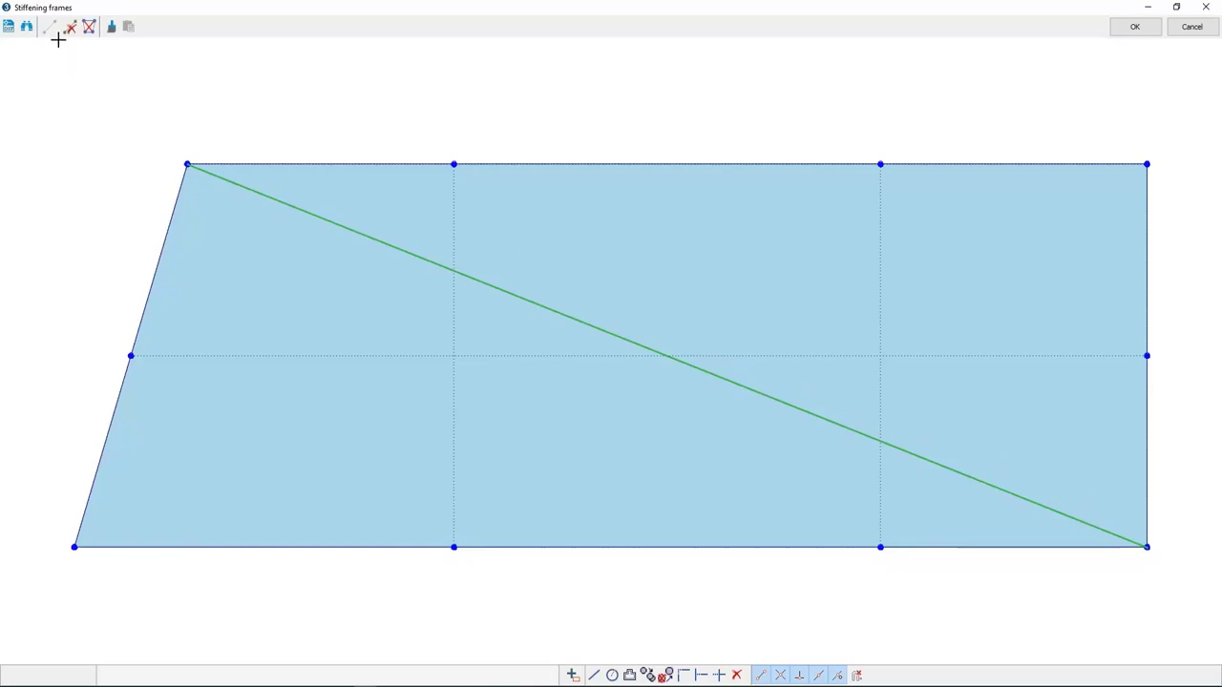
left_click(52, 31)
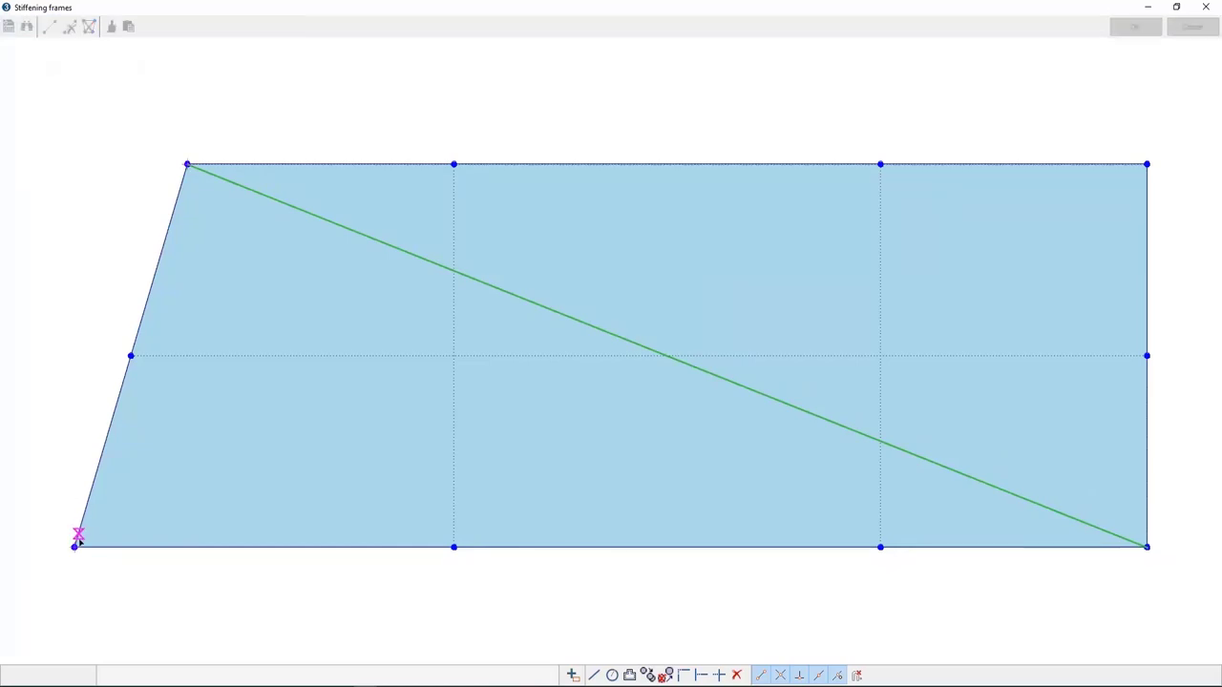
left_click(75, 547)
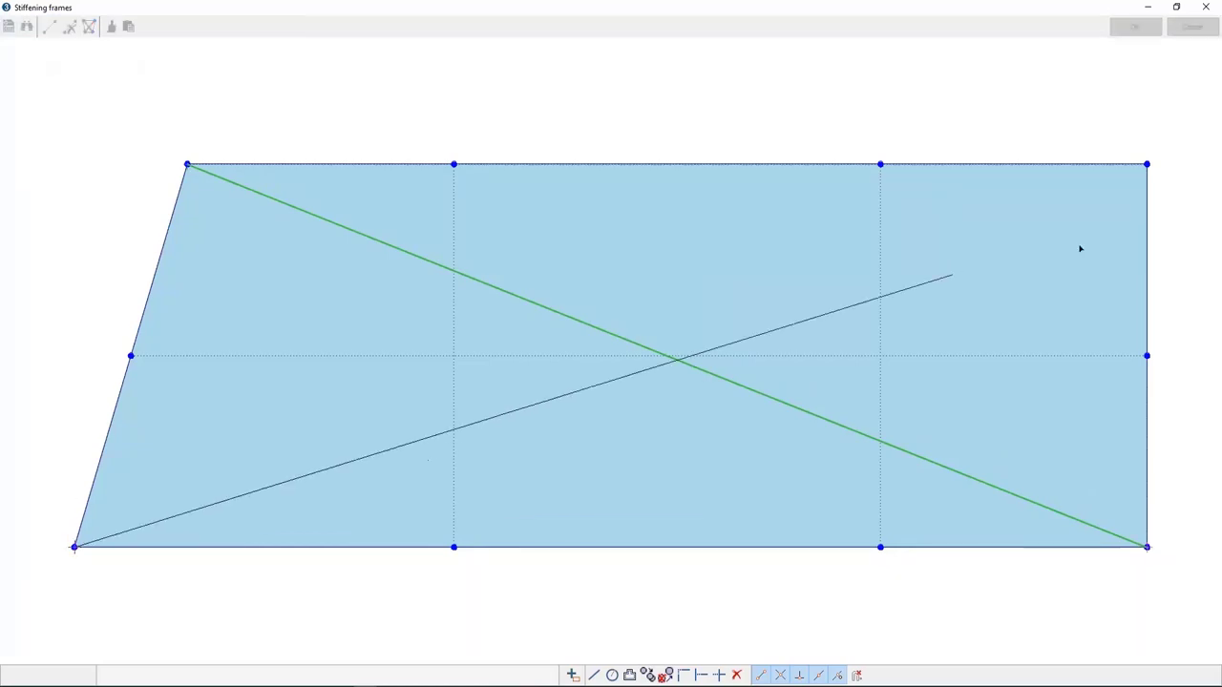
key("Escape")
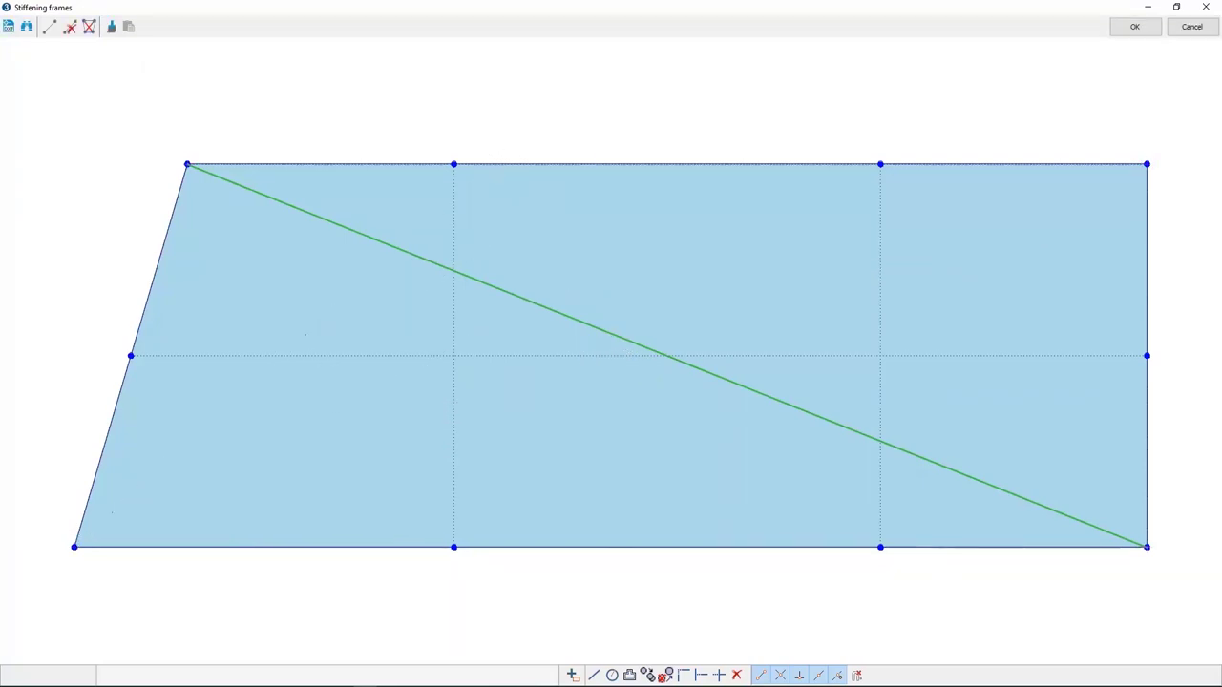
- Delete the full-length diagonal reinforcement from the floor
left_click(387, 247)
right_click(387, 246)
left_click(412, 267)
- Insert two crossing diagonal reinforcements between the opposite corners of the floor's left bay
left_click(50, 27)
left_click(187, 164)
left_click(454, 547)
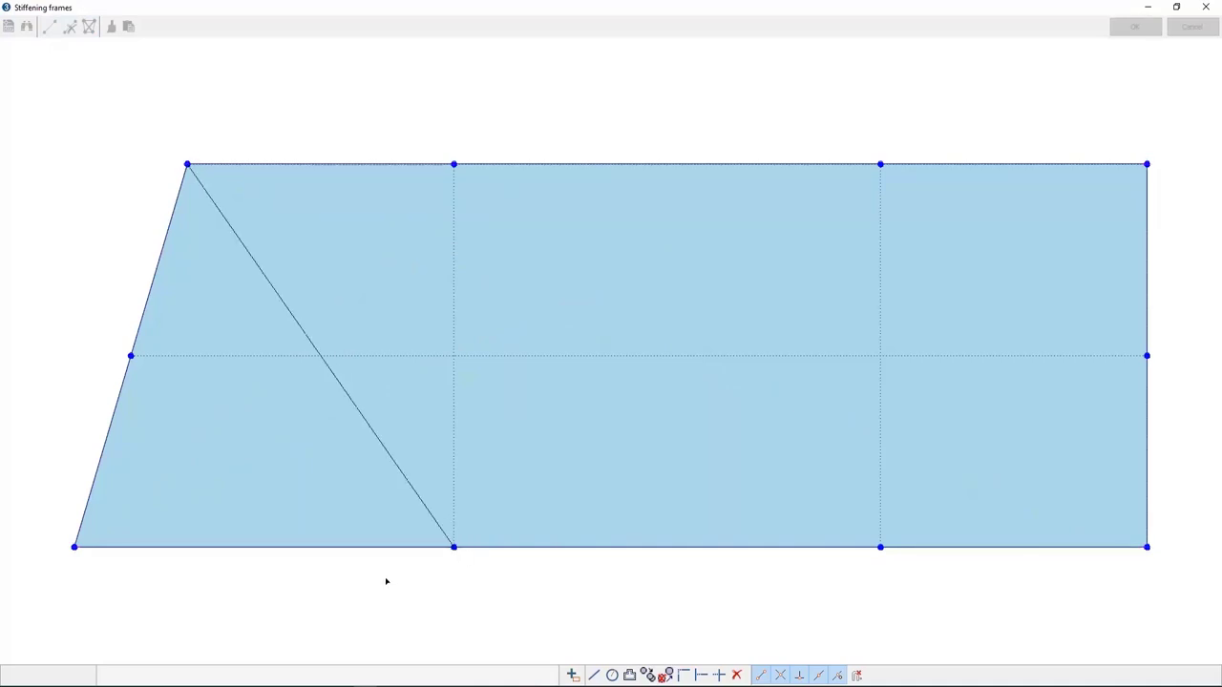
key("Escape")
left_click(52, 29)
left_click(74, 547)
left_click(453, 164)
key("Escape")
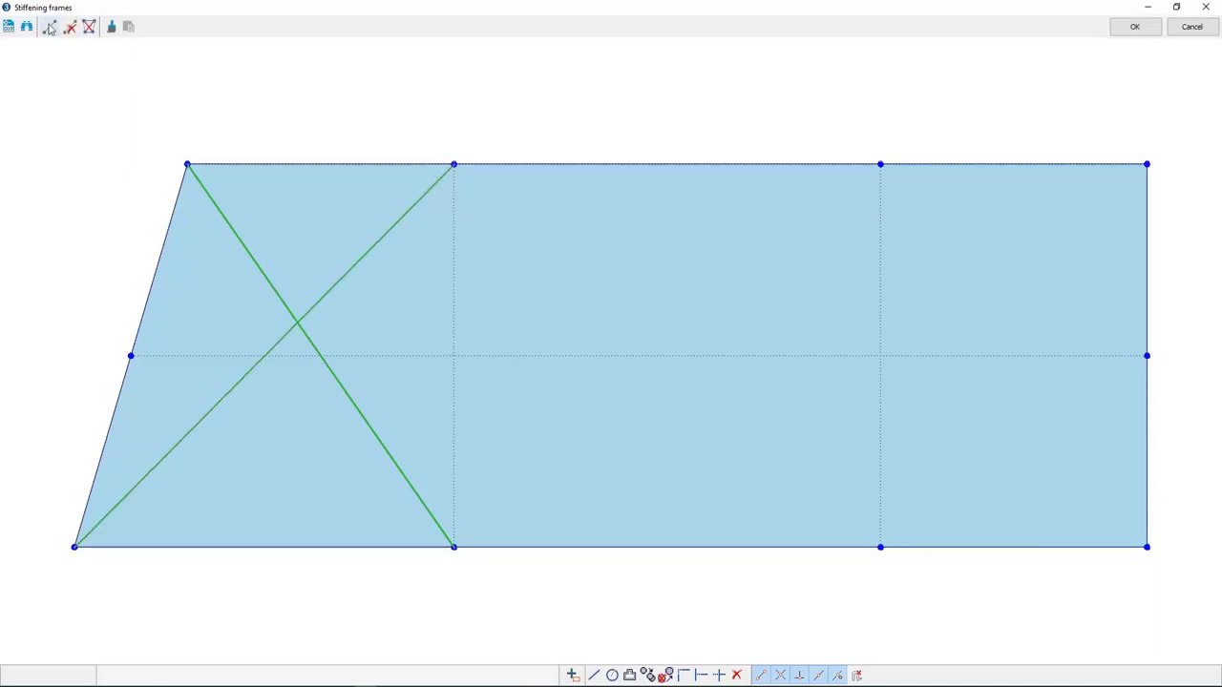
- Insert a continuous reinforcement from the middle bay's upper-left node down to its lower-right node and up to the floor's upper-right corner
left_click(50, 27)
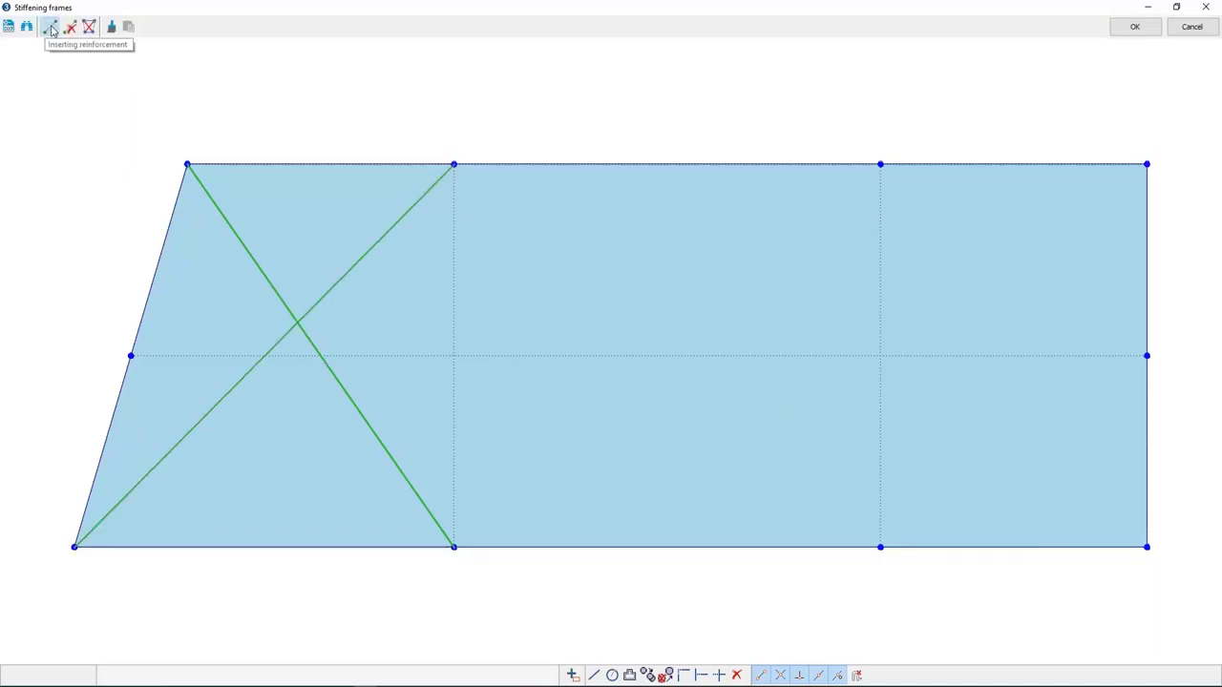
left_click(453, 164)
left_click(880, 547)
left_click(1146, 164)
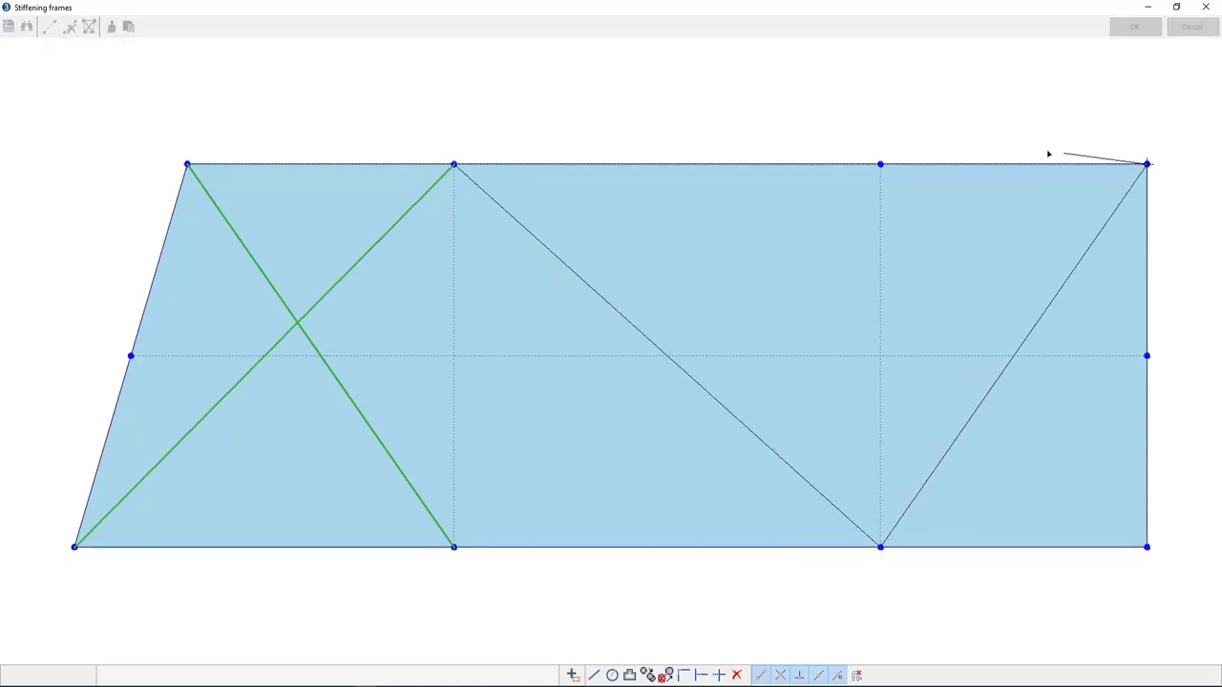
key("Escape")
- Insert the opposite reinforcement from the middle bay's lower-left node up to its upper-right node and down to the floor's lower-right corner
left_click(49, 26)
left_click(453, 547)
left_click(881, 164)
left_click(1146, 547)
key("Escape")
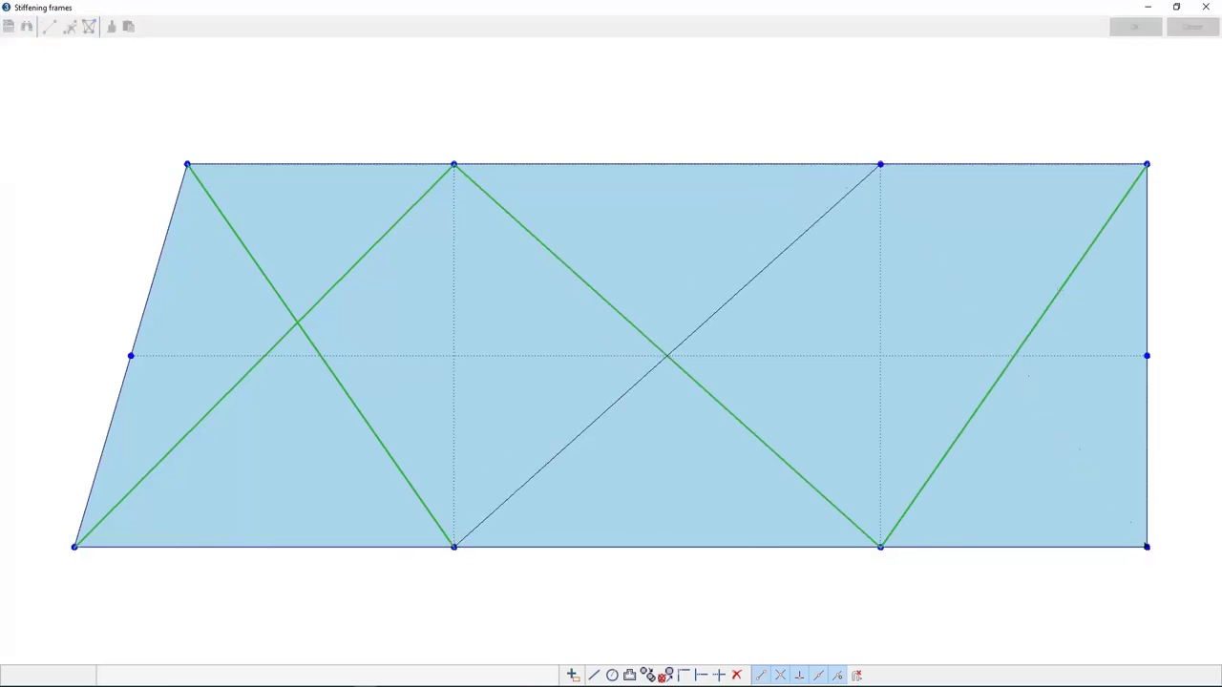
- Define all six floor diagonals together as tie rods with parameter values 30 and 300, and save the stiffening frames
left_click(88, 27)
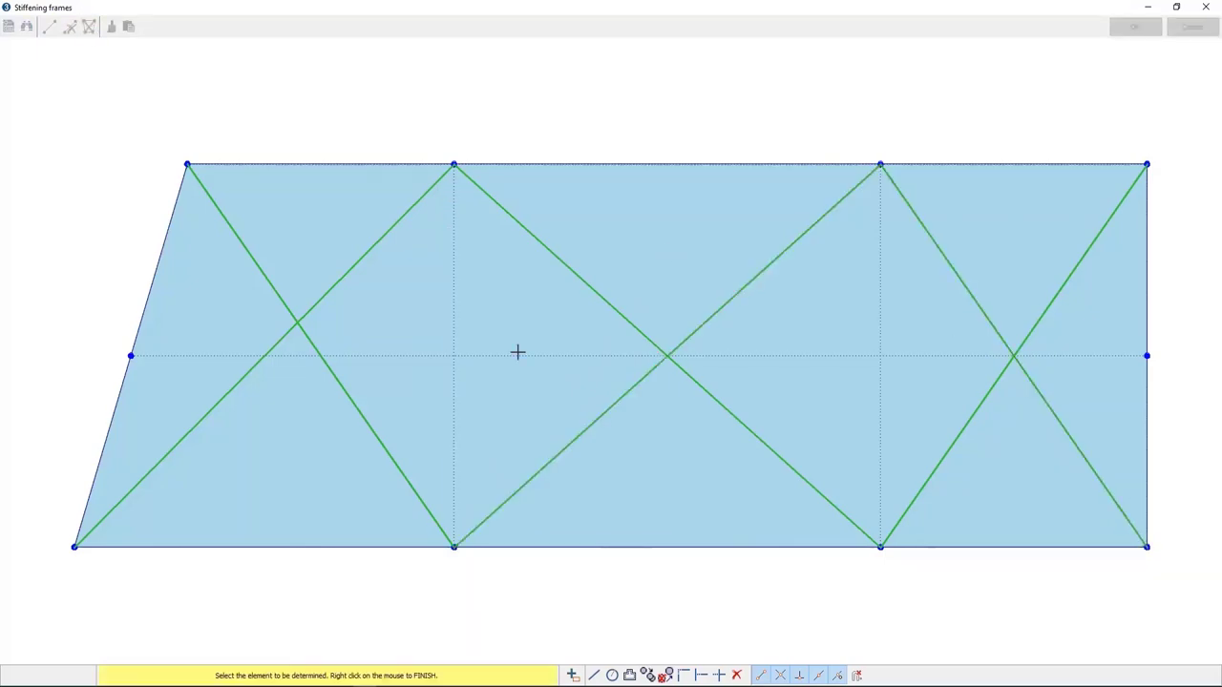
left_click_drag(1103, 417, 238, 292)
right_click(283, 263)
left_click(635, 258)
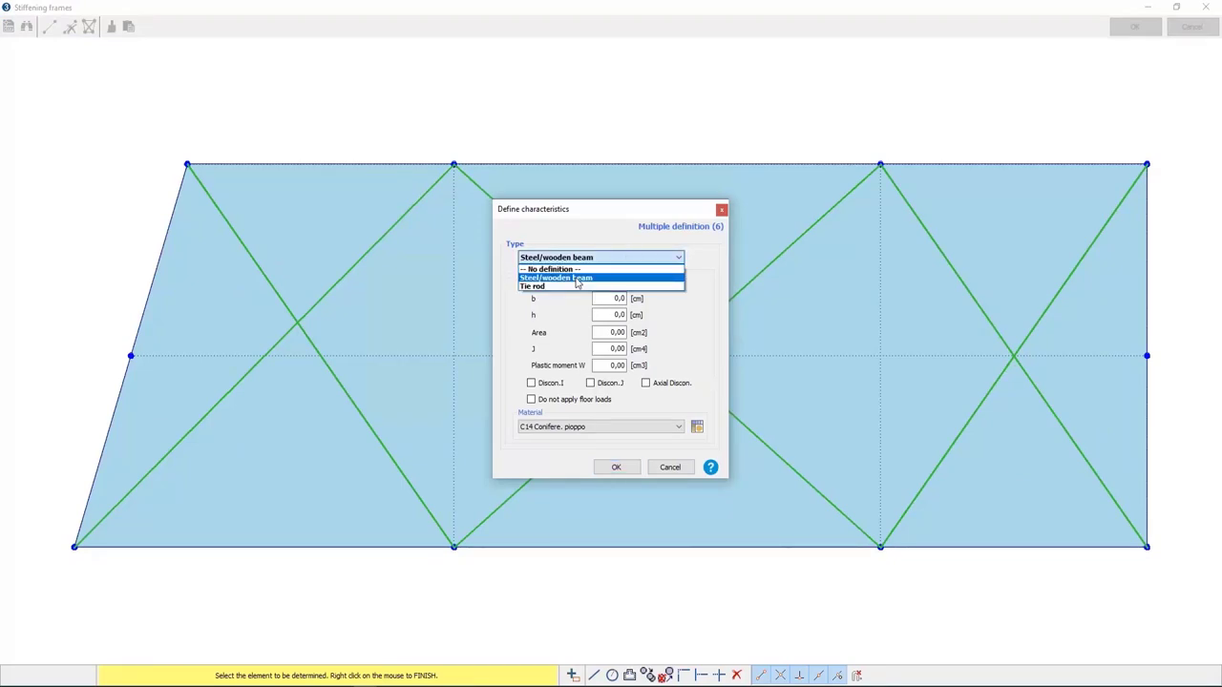
left_click(573, 287)
type("30")
key("Tab")
type("300")
left_click(618, 391)
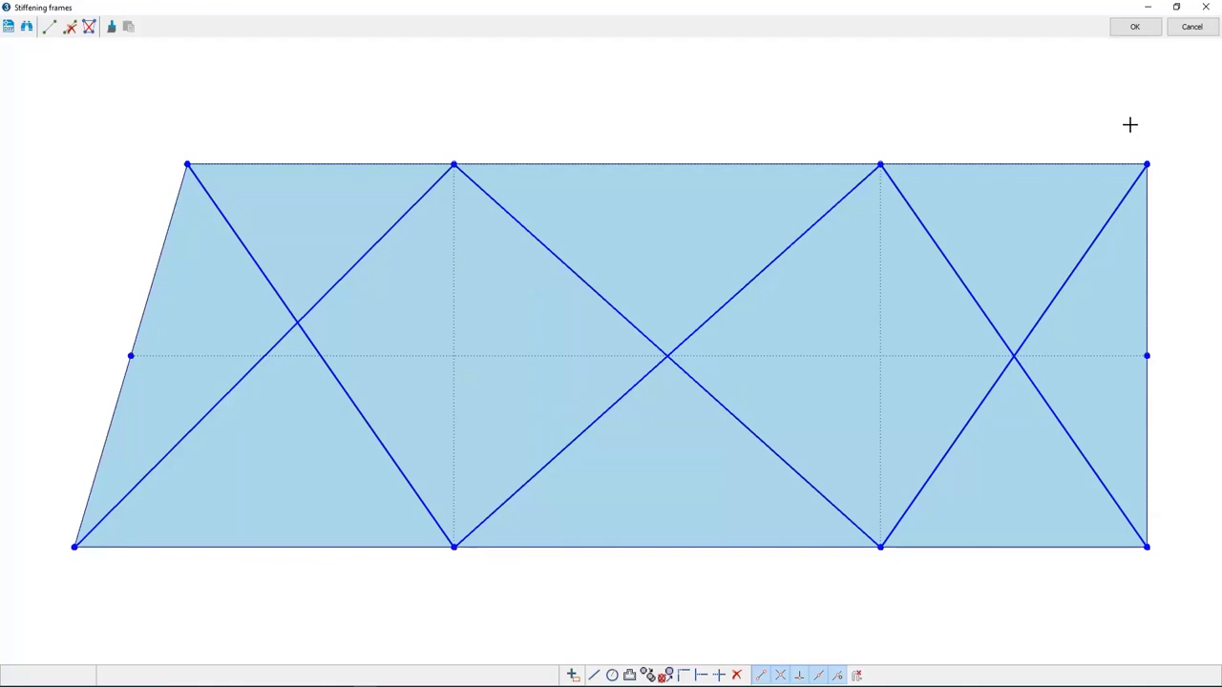
left_click(1126, 31)
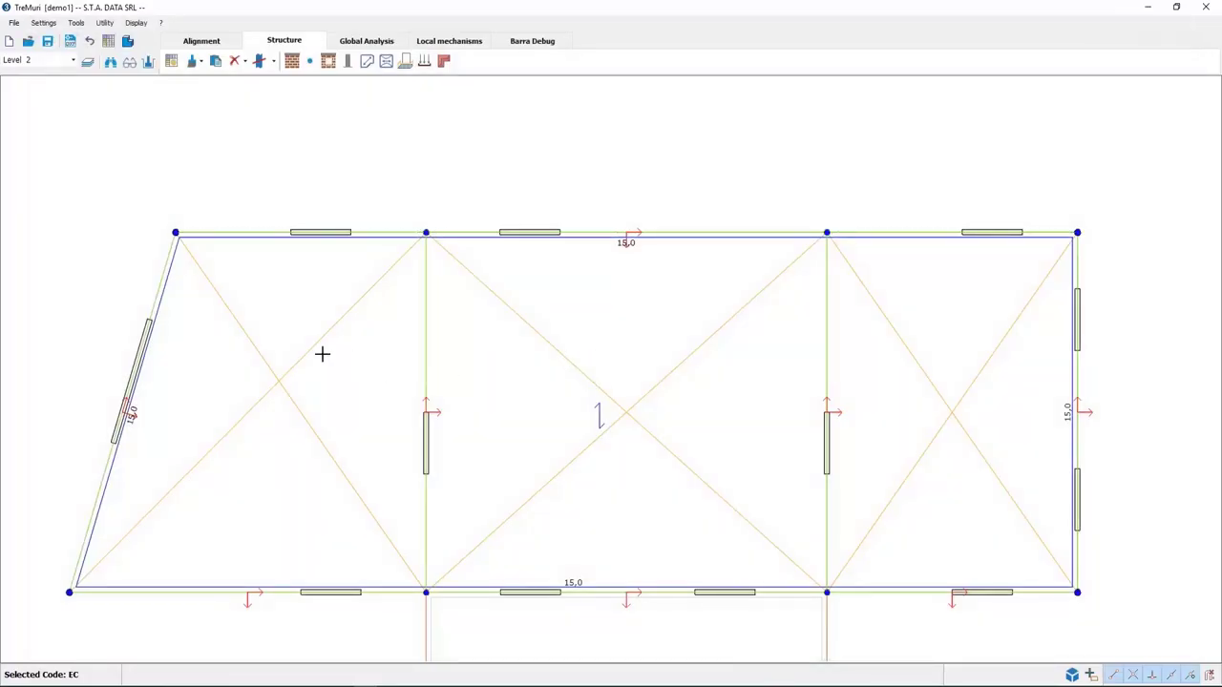
- Compute the model mesh for the global analysis, accepting deletion of previously computed data
left_click(378, 45)
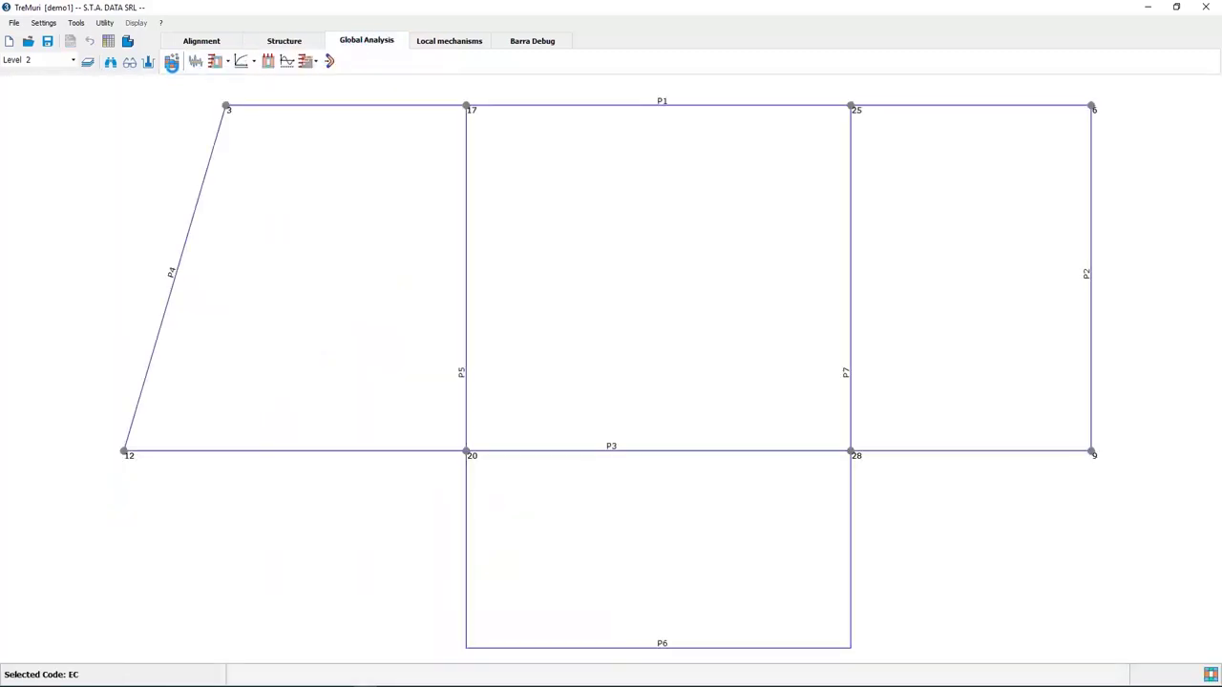
left_click(172, 62)
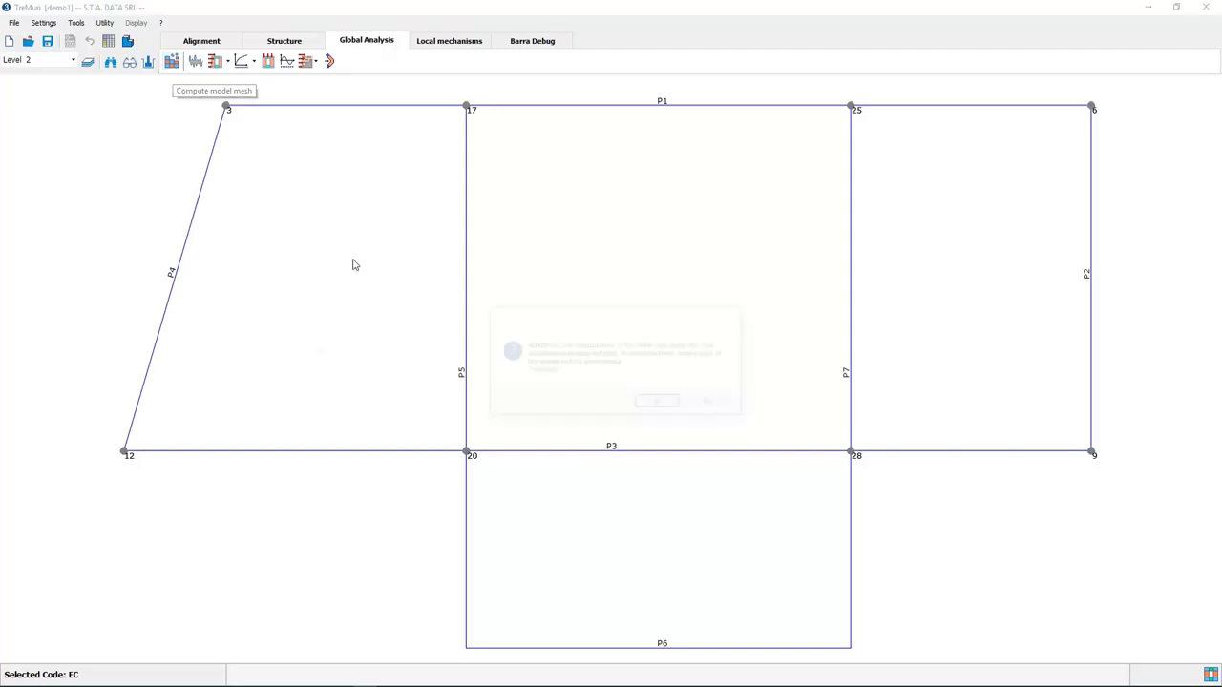
left_click(678, 404)
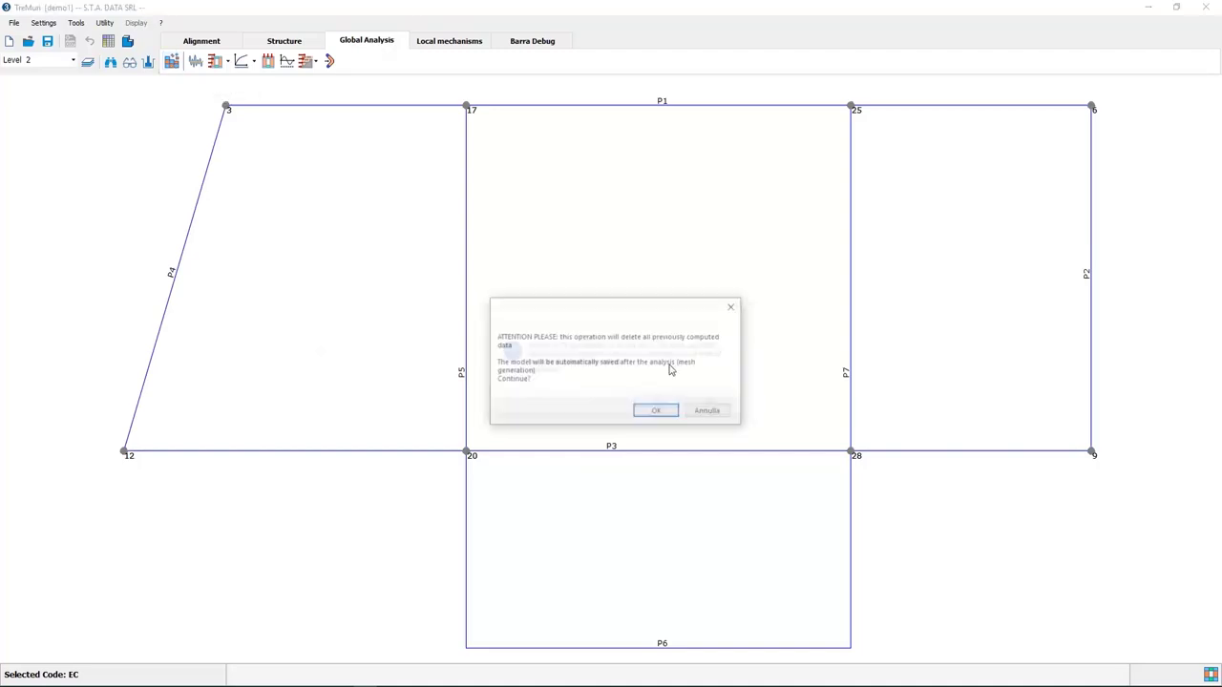
left_click(655, 410)
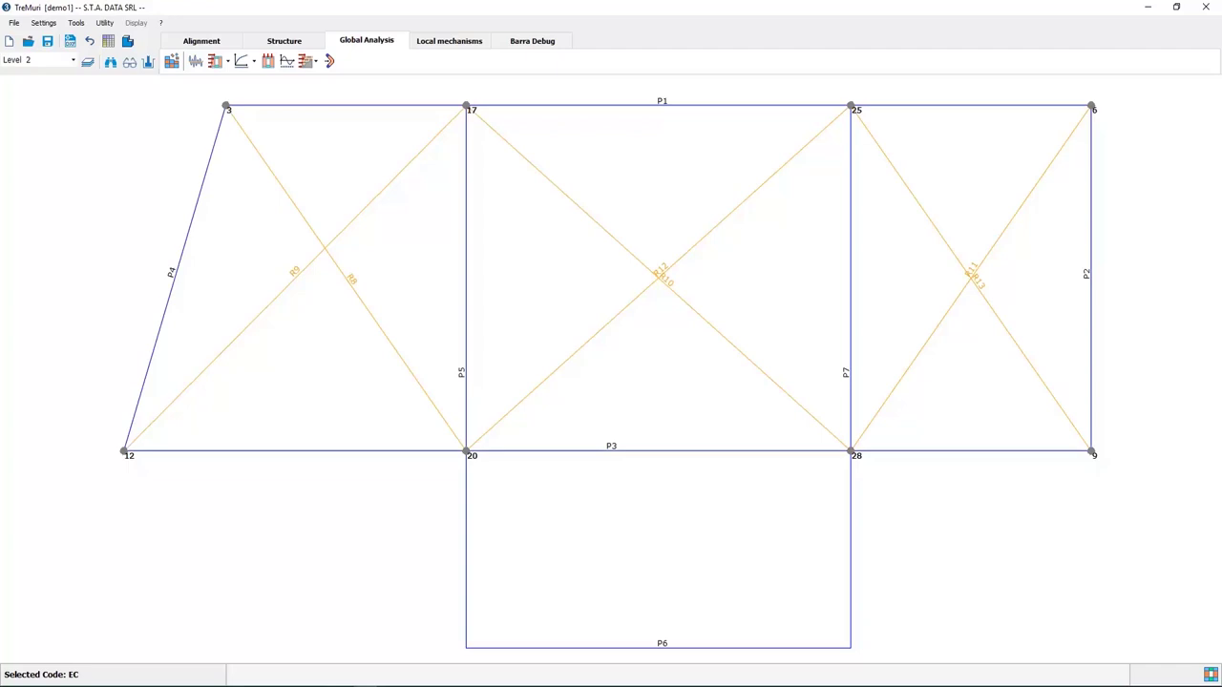
- Inspect the mesh of diagonal R9 and the full 3D model with the floor bracing, and close the 3D view
left_click(388, 185)
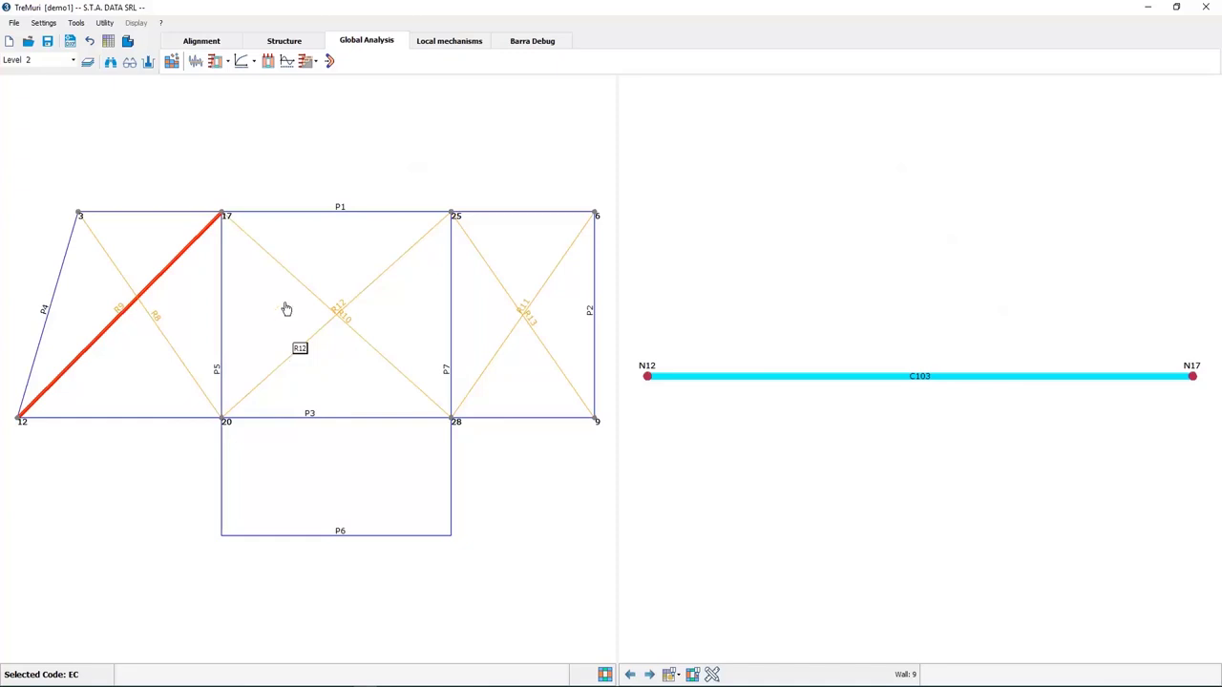
left_click(127, 41)
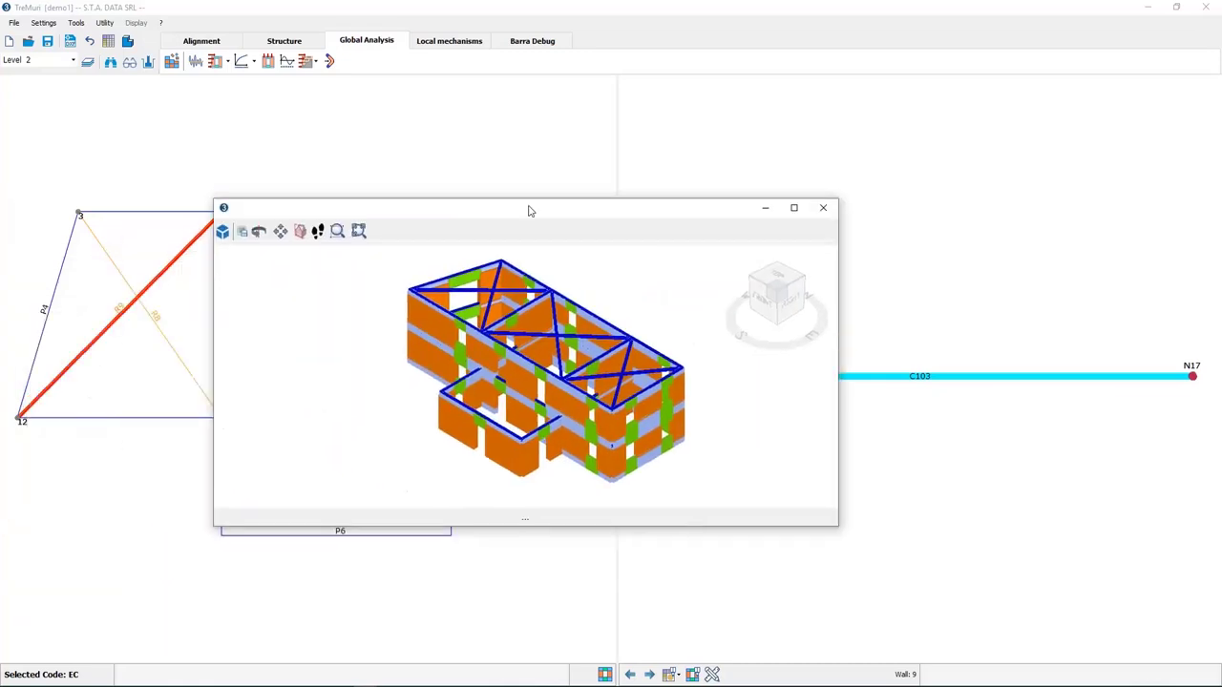
left_click(793, 207)
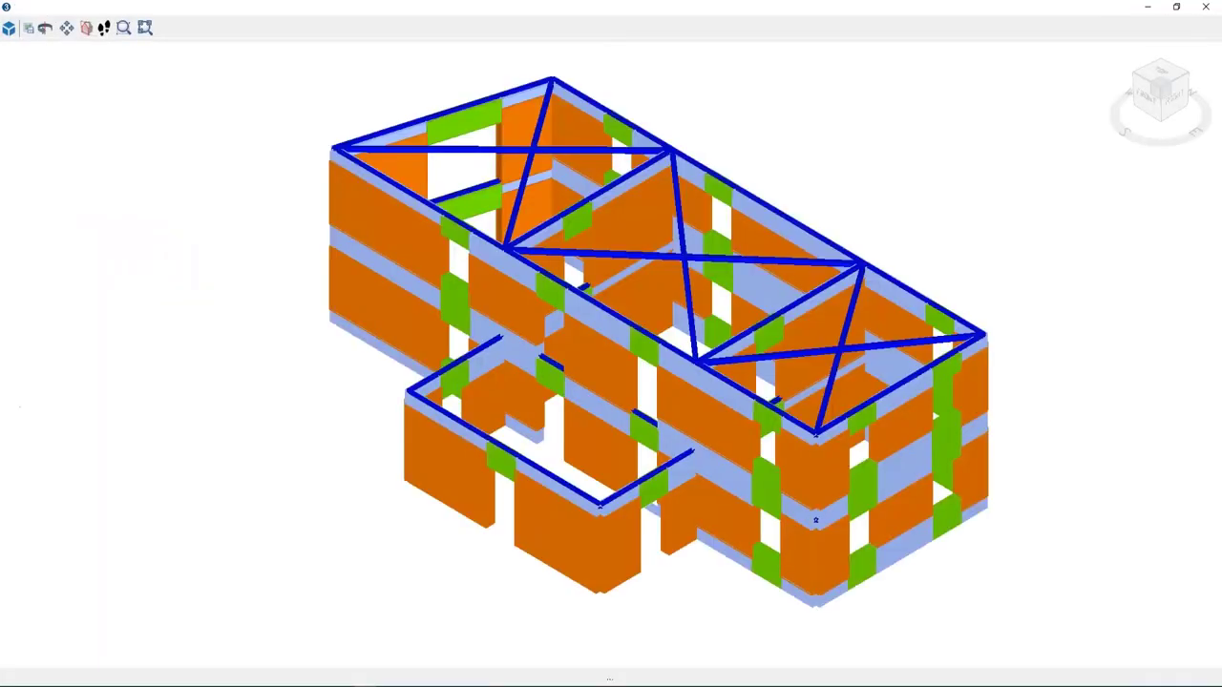
left_click(1208, 7)
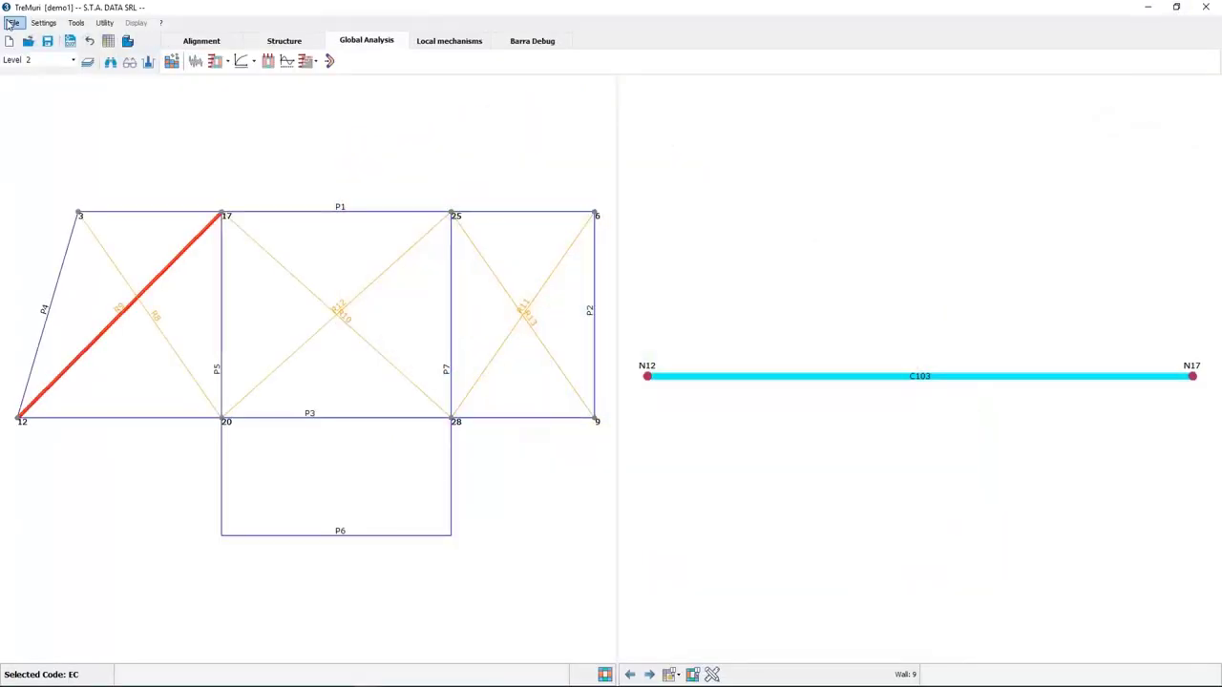
- Open the project demo EC_rinf, saving demo1 before leaving it
left_click(28, 43)
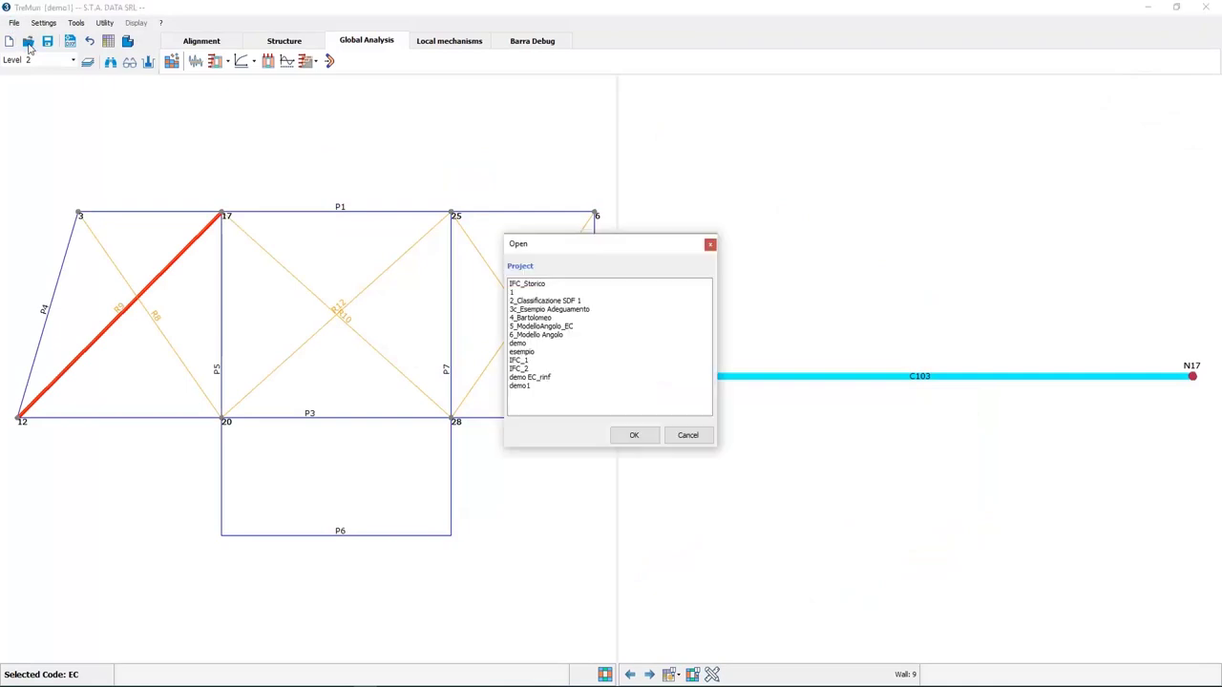
left_click(541, 380)
left_click(633, 435)
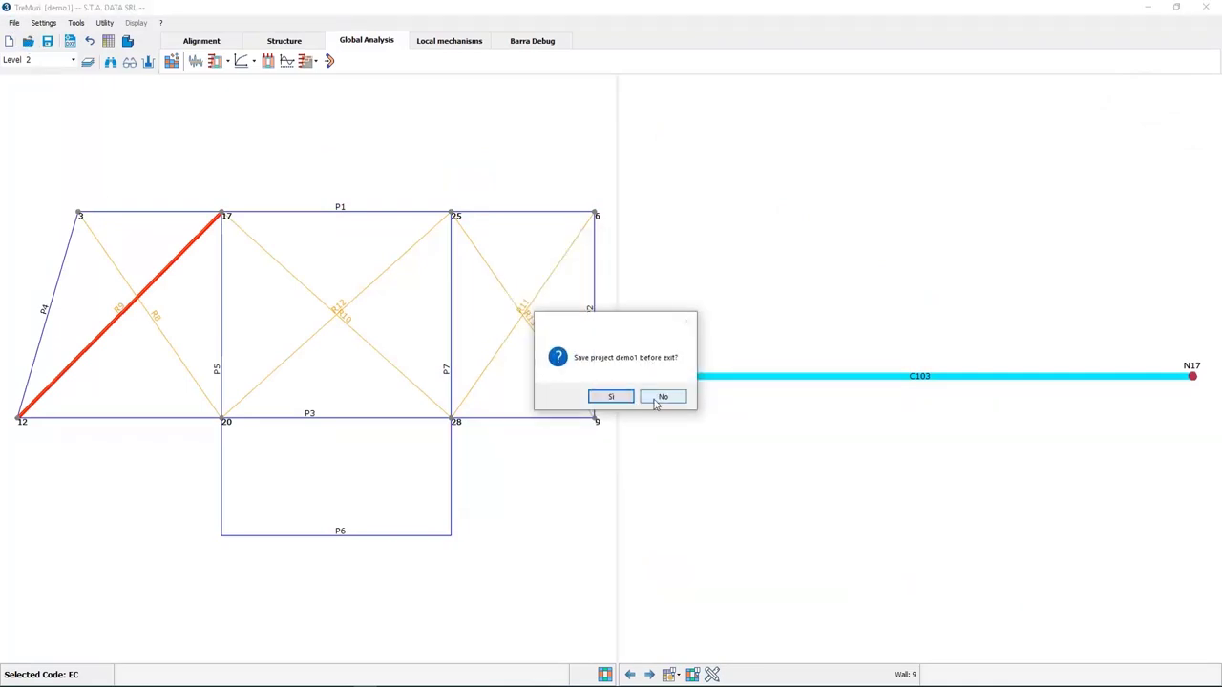
left_click(611, 398)
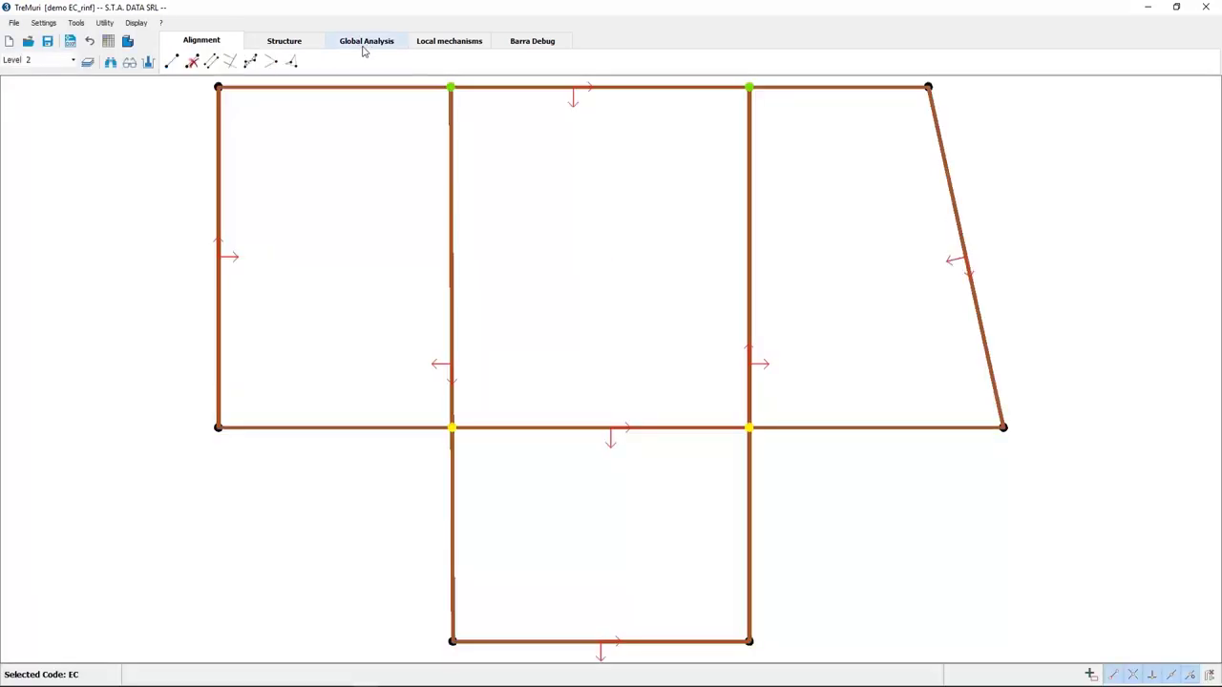
- Show the building's structure and inspect it in the full-size 3D view, and close that view
left_click(305, 42)
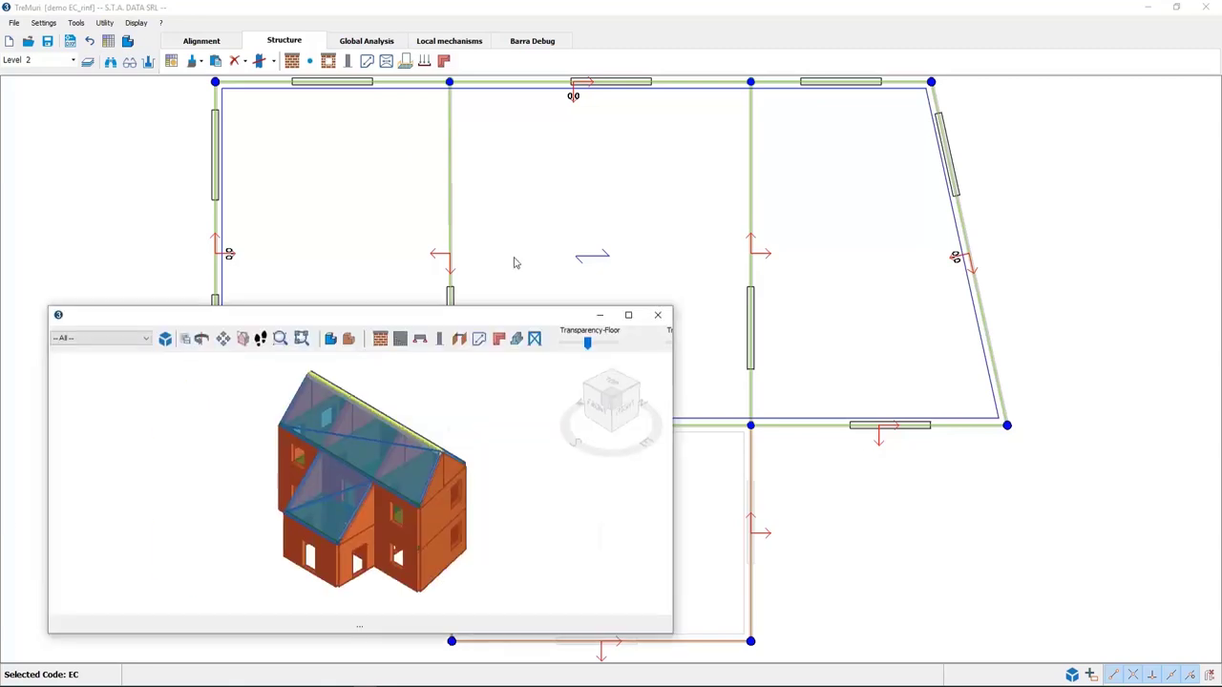
left_click(840, 194)
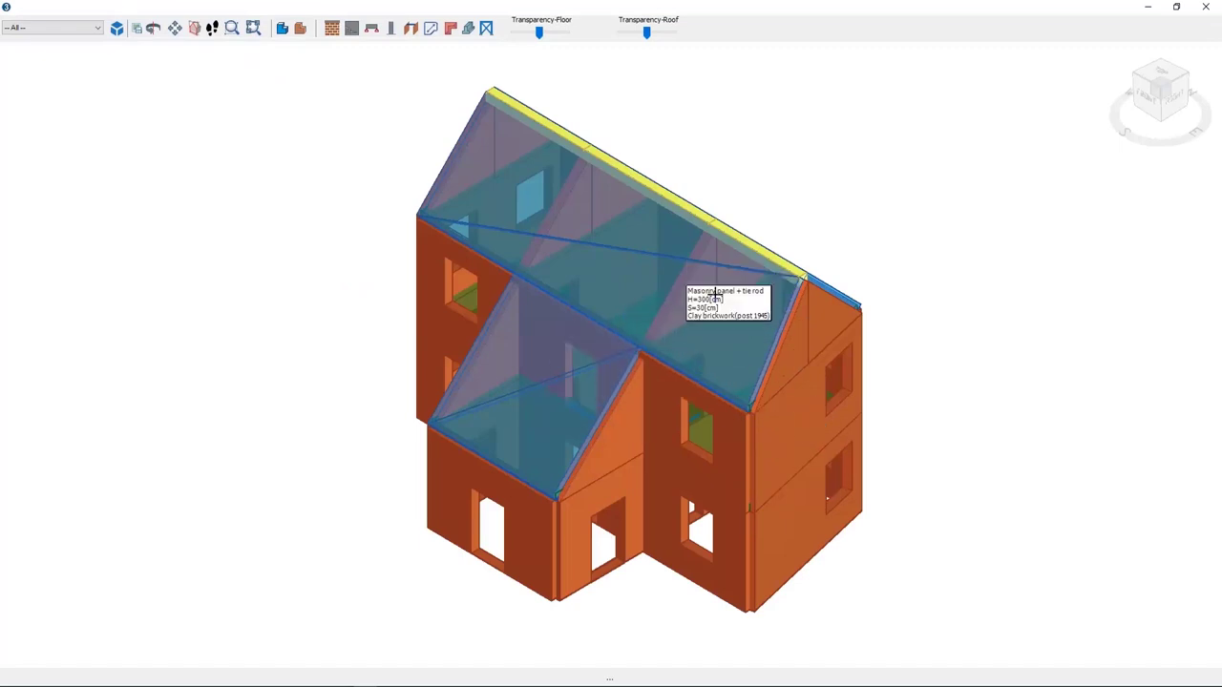
left_click(1206, 7)
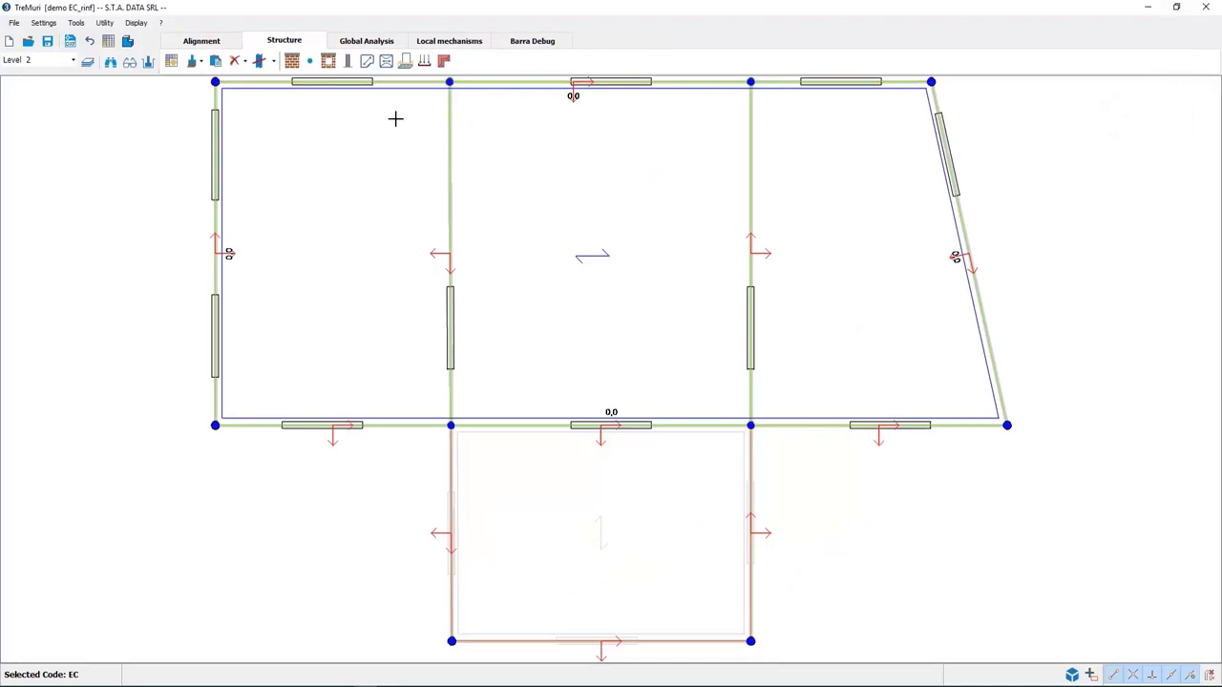
- Open the stiffening frames editor for the upper perimeter wall of level 2 and enlarge it to full screen
middle_click_drag(395, 118, 414, 210)
scroll(414, 210, "up", 3)
right_click(418, 210)
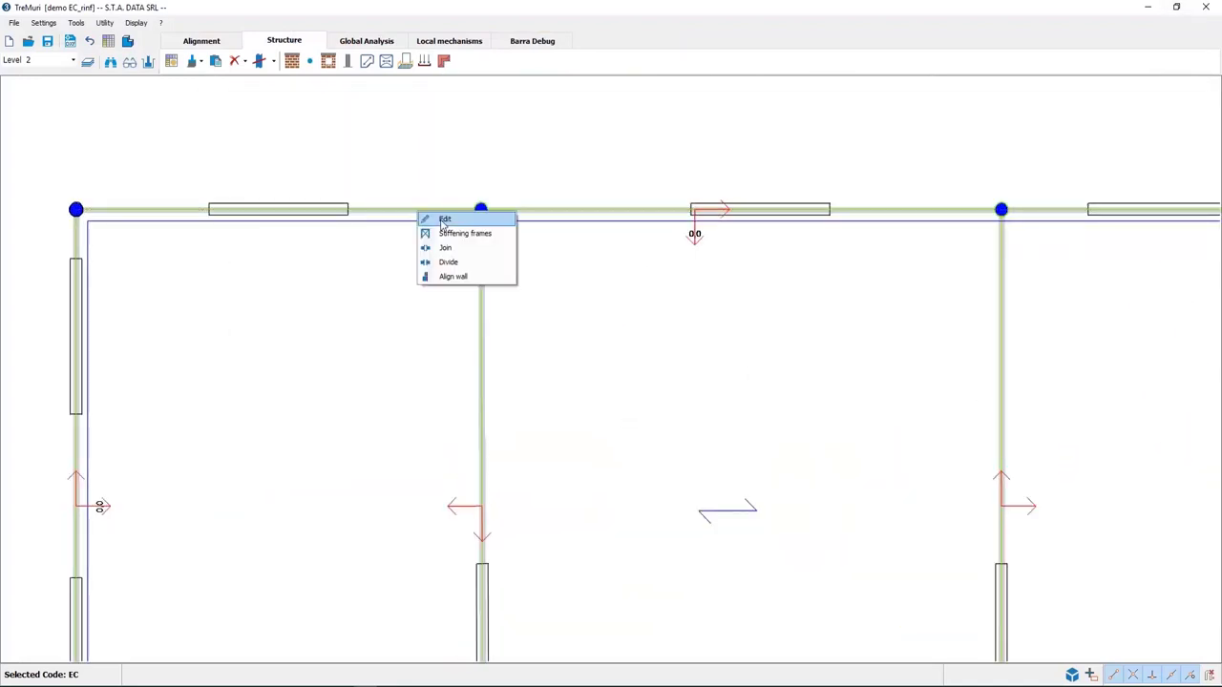
left_click(447, 188)
double_click(312, 208)
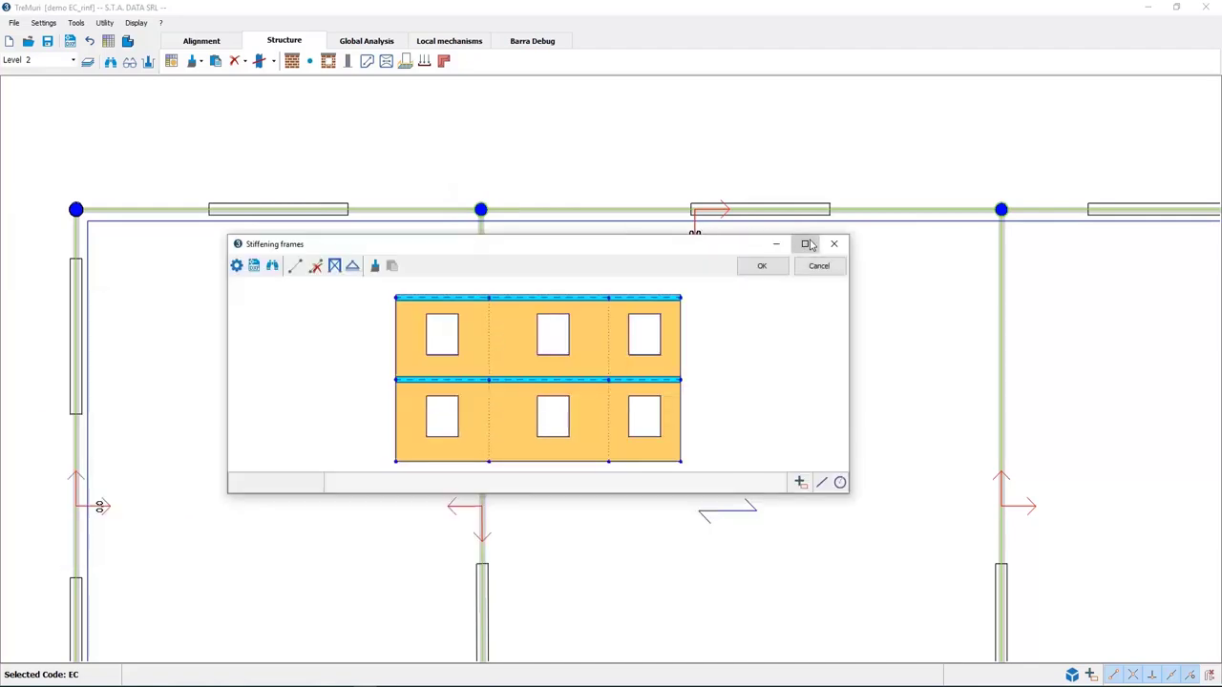
left_click(807, 245)
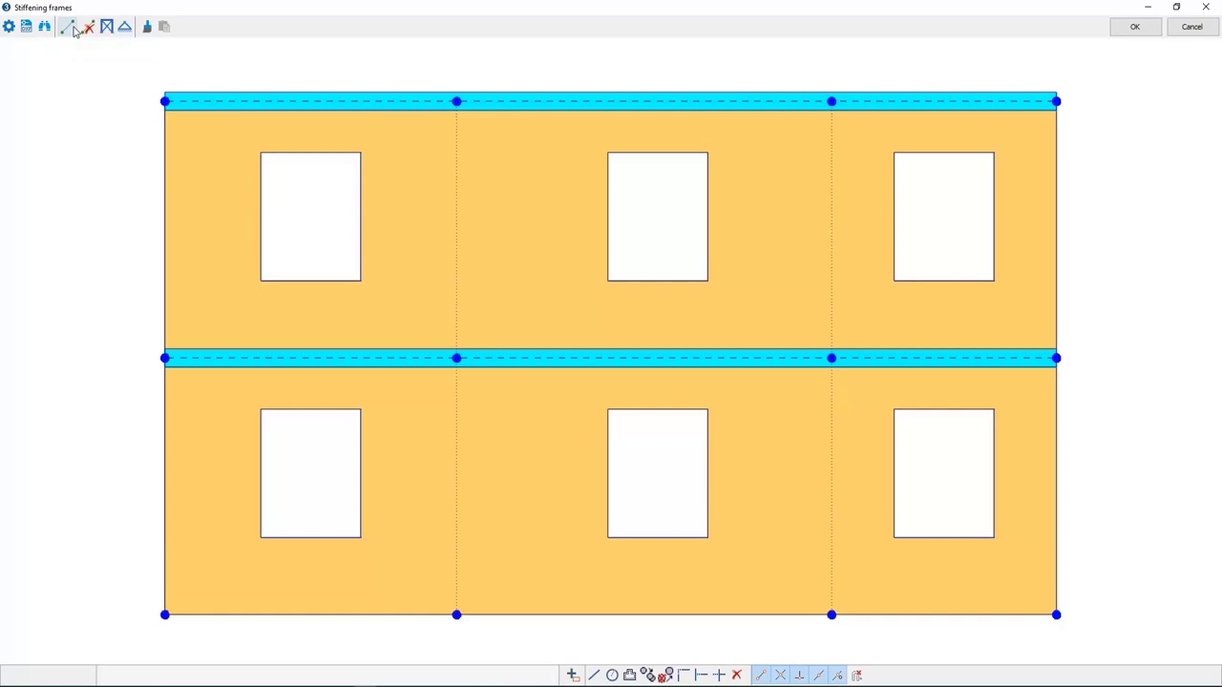
- Import Prospetto1.dxf into the wall elevation with X and Y scale 1 and rotation 0, inserted at the wall's lower-left corner
left_click(26, 26)
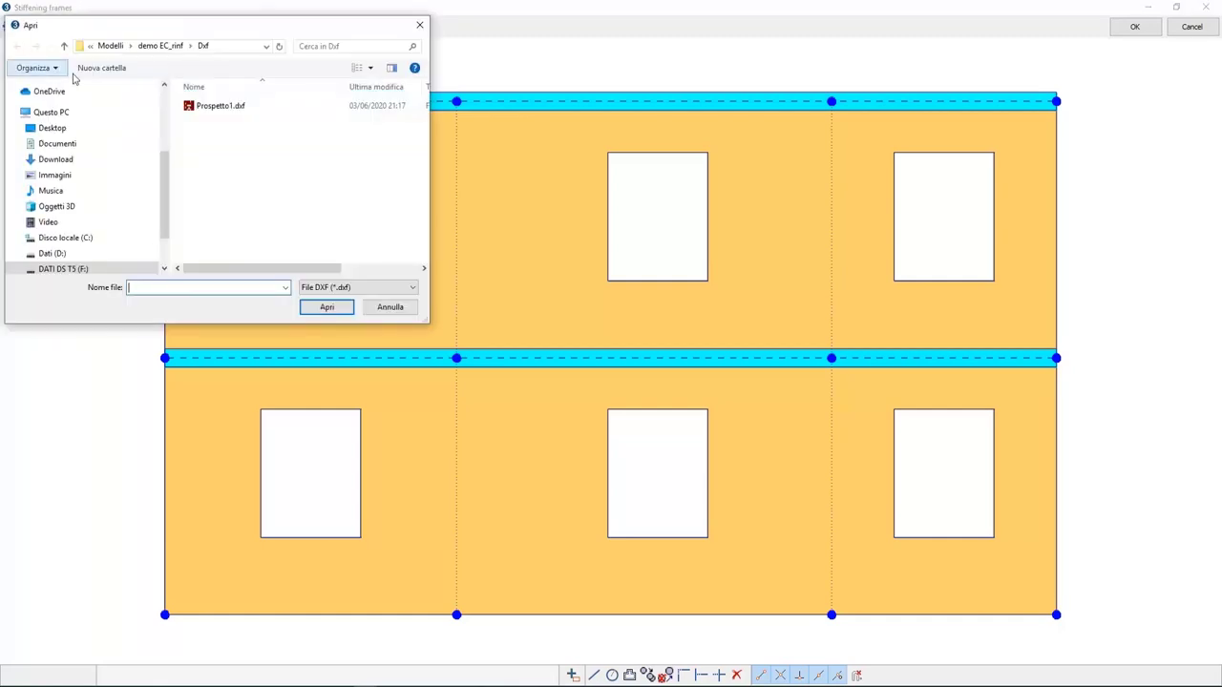
left_click(221, 107)
left_click(326, 306)
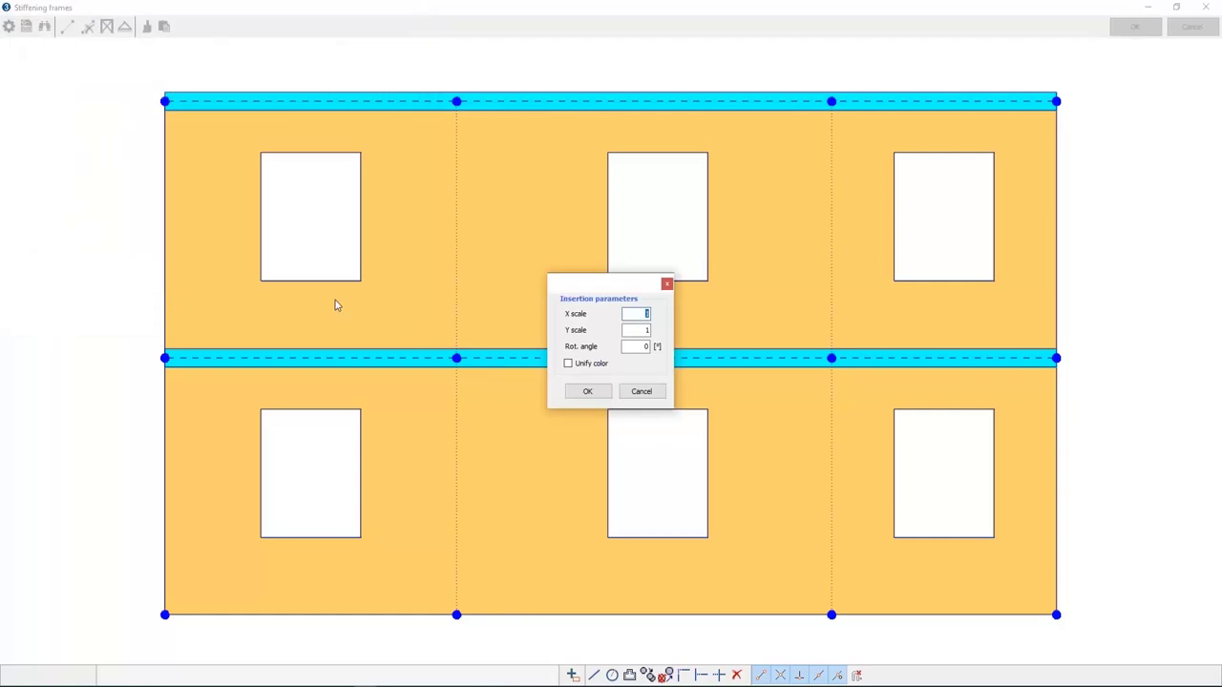
left_click(590, 392)
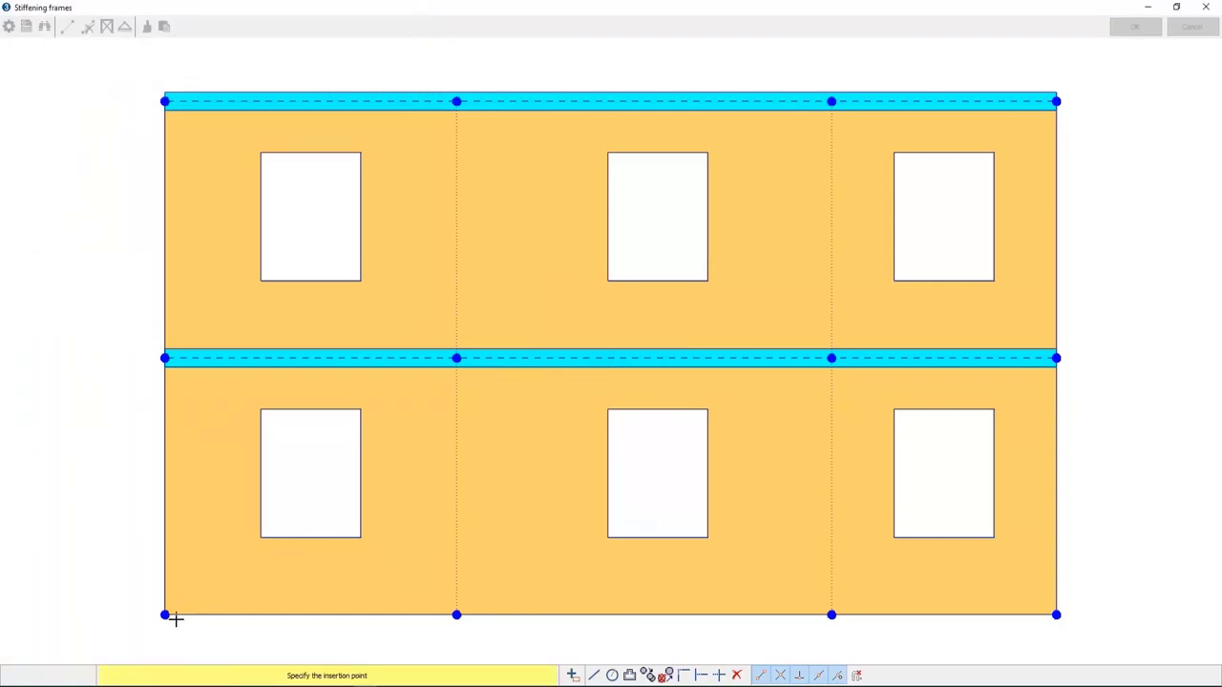
left_click(165, 580)
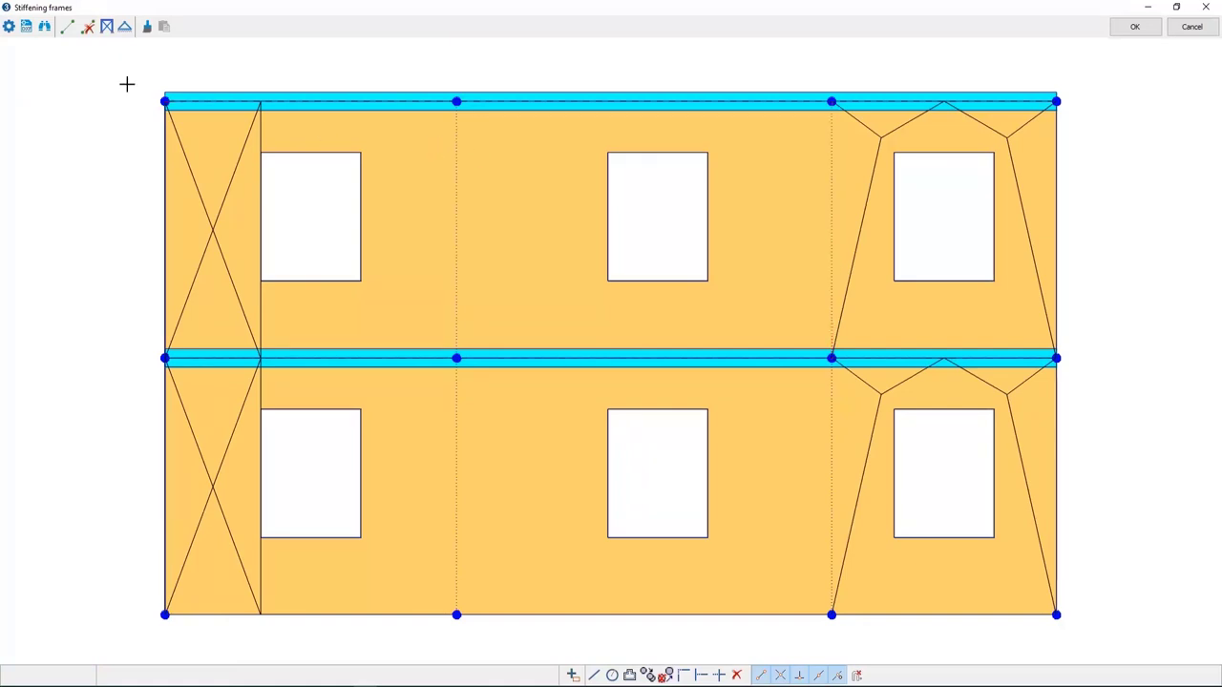
- Insert reinforcement elements over the left DXF frame on both storeys: the two verticals, the top horizontal and the crossing diagonals
left_click(67, 26)
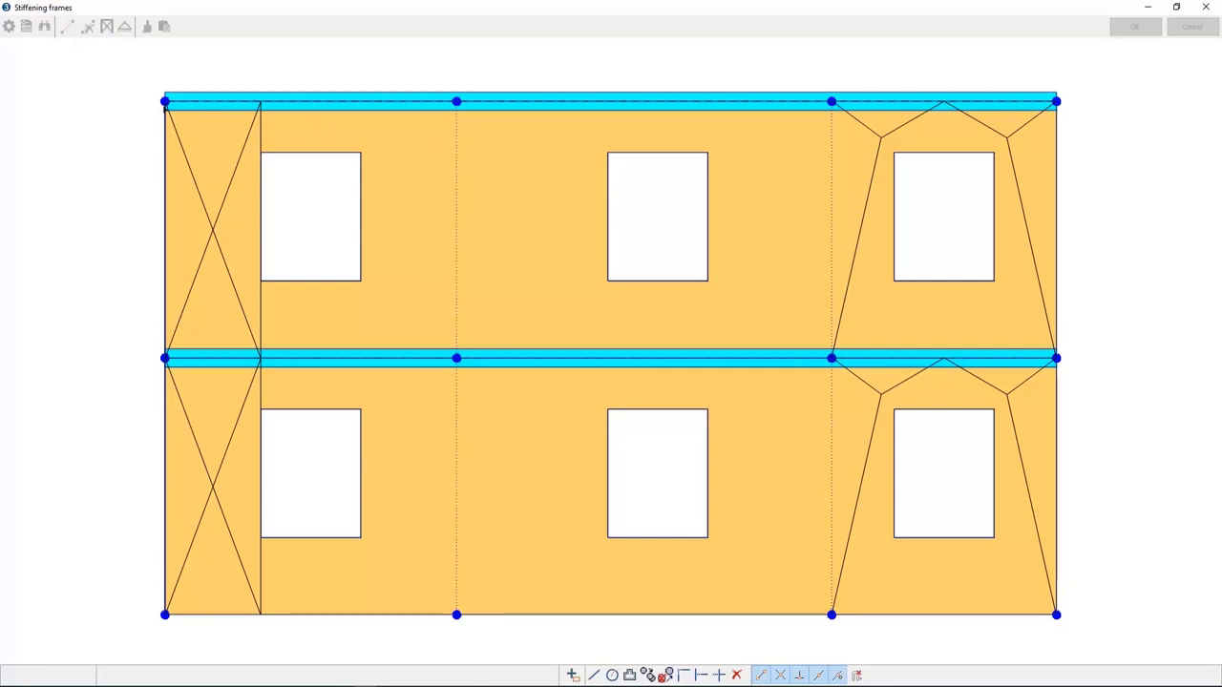
left_click(164, 102)
left_click(260, 358)
left_click(164, 614)
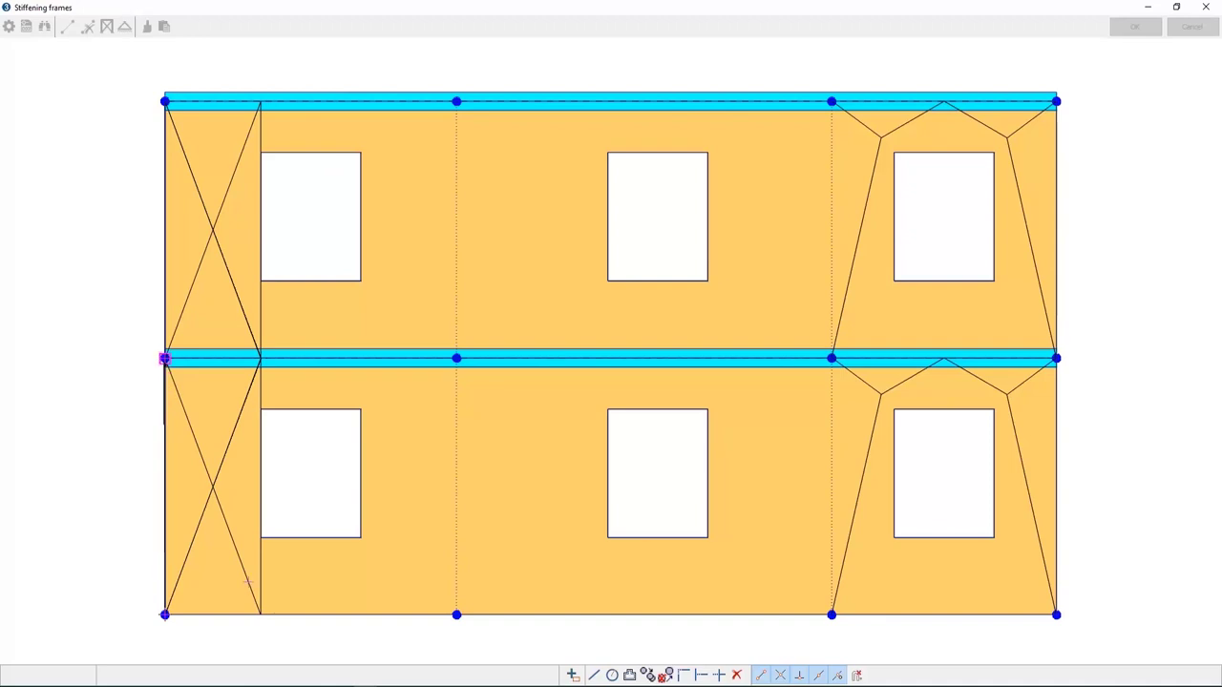
left_click(164, 101)
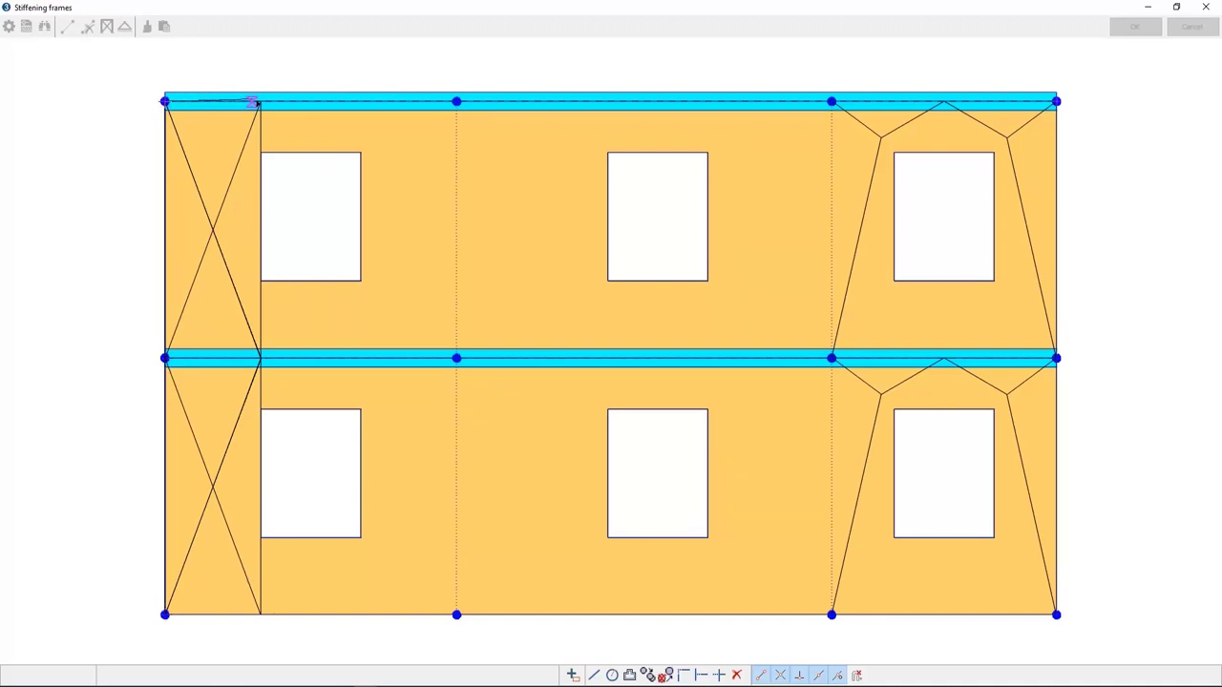
left_click(260, 101)
left_click(260, 358)
left_click(260, 615)
left_click(164, 358)
left_click(259, 101)
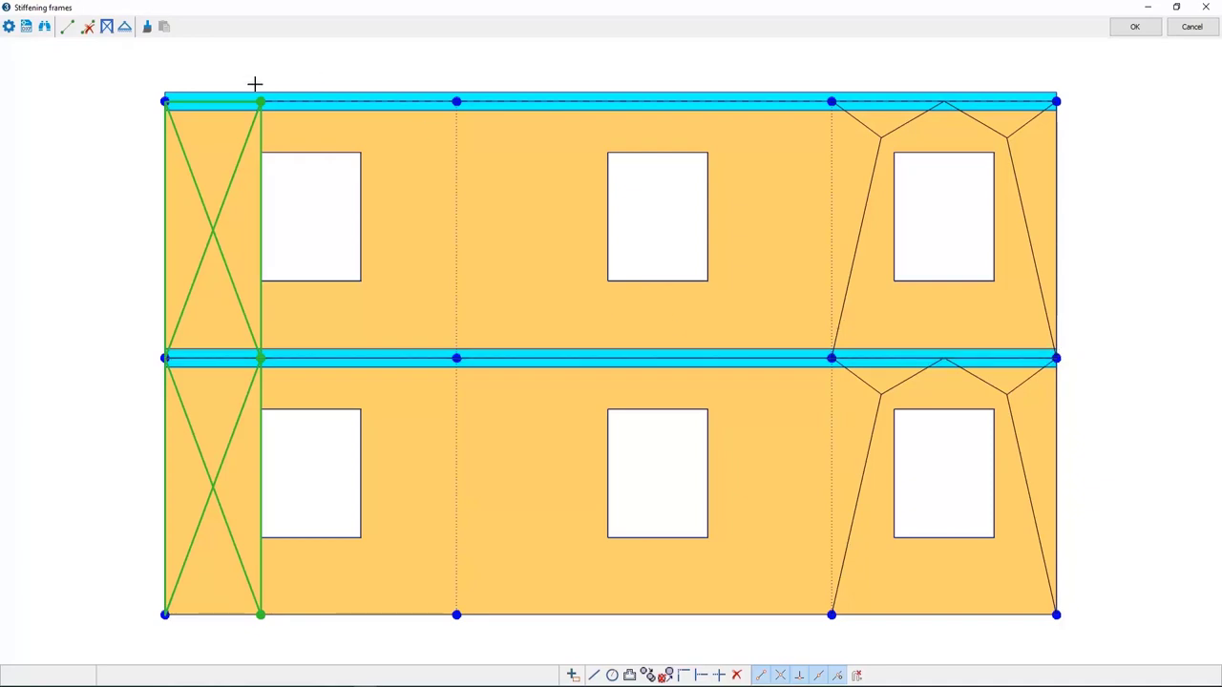
- Define the four crossing diagonals of the left frame together as tie rods with parameter values 30 and 300
left_click(107, 29)
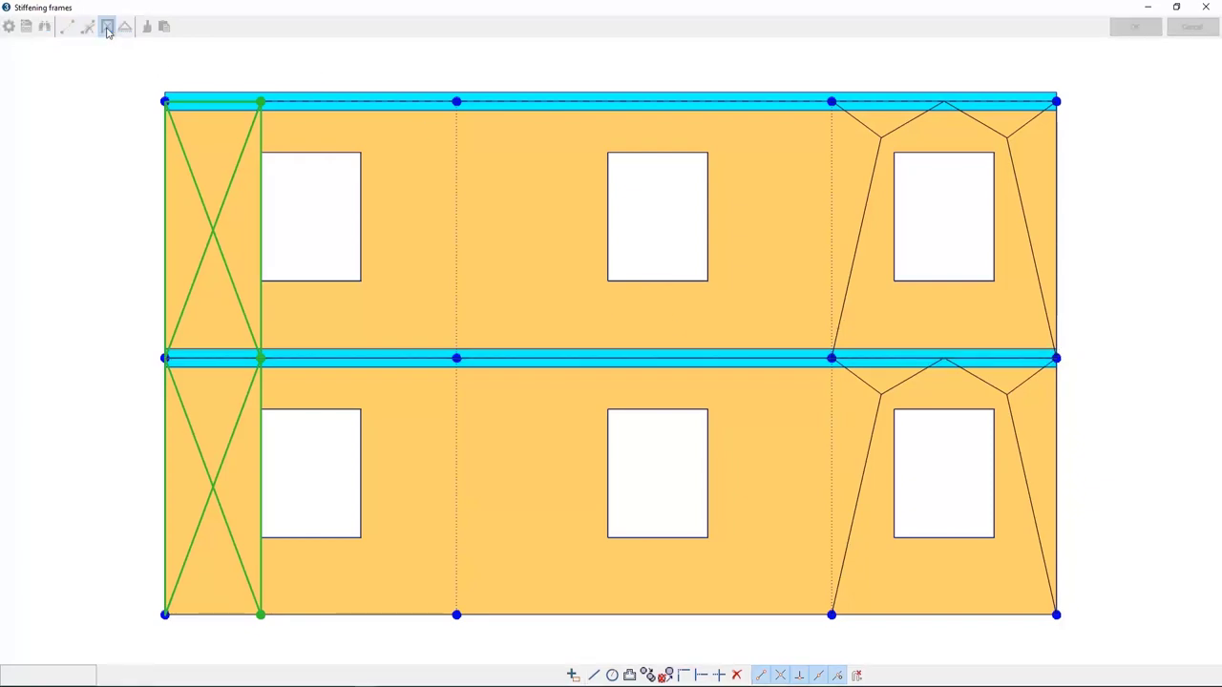
left_click(220, 205)
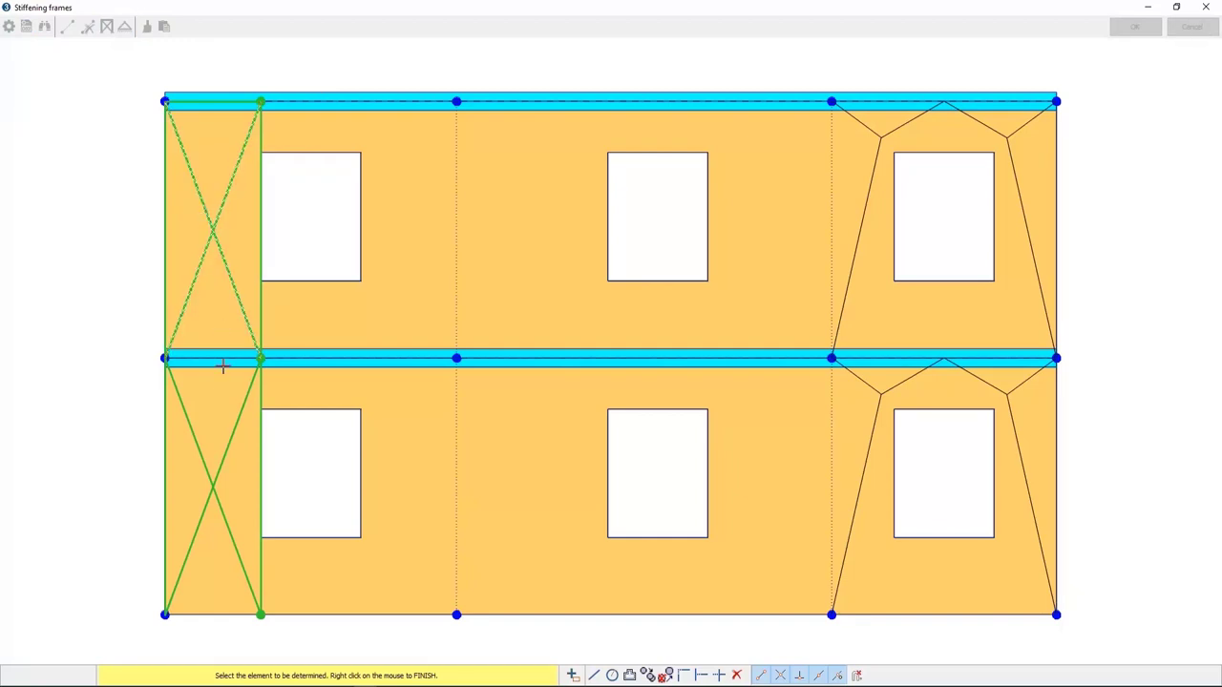
left_click(210, 429)
right_click(219, 408)
left_click(604, 266)
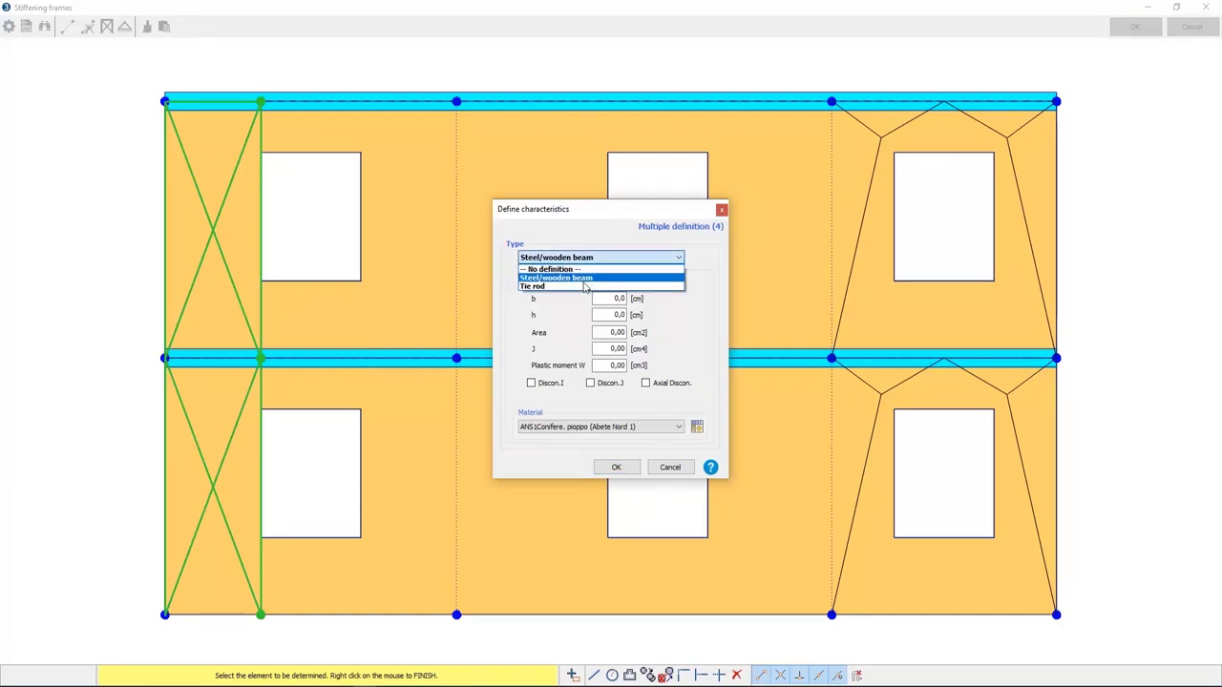
left_click(611, 277)
type("30")
key("Tab")
type("300")
left_click(618, 392)
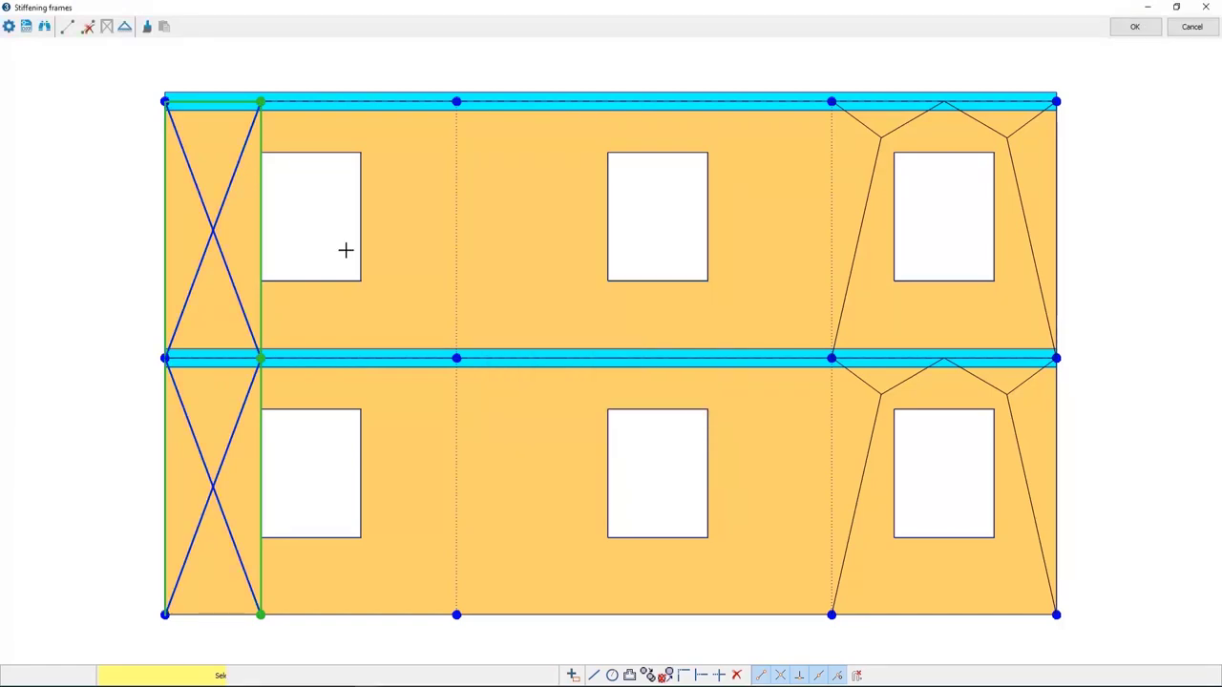
- Define the left frame's four vertical members and its top horizontal together as steel beams with profile IPE 200
left_click(106, 27)
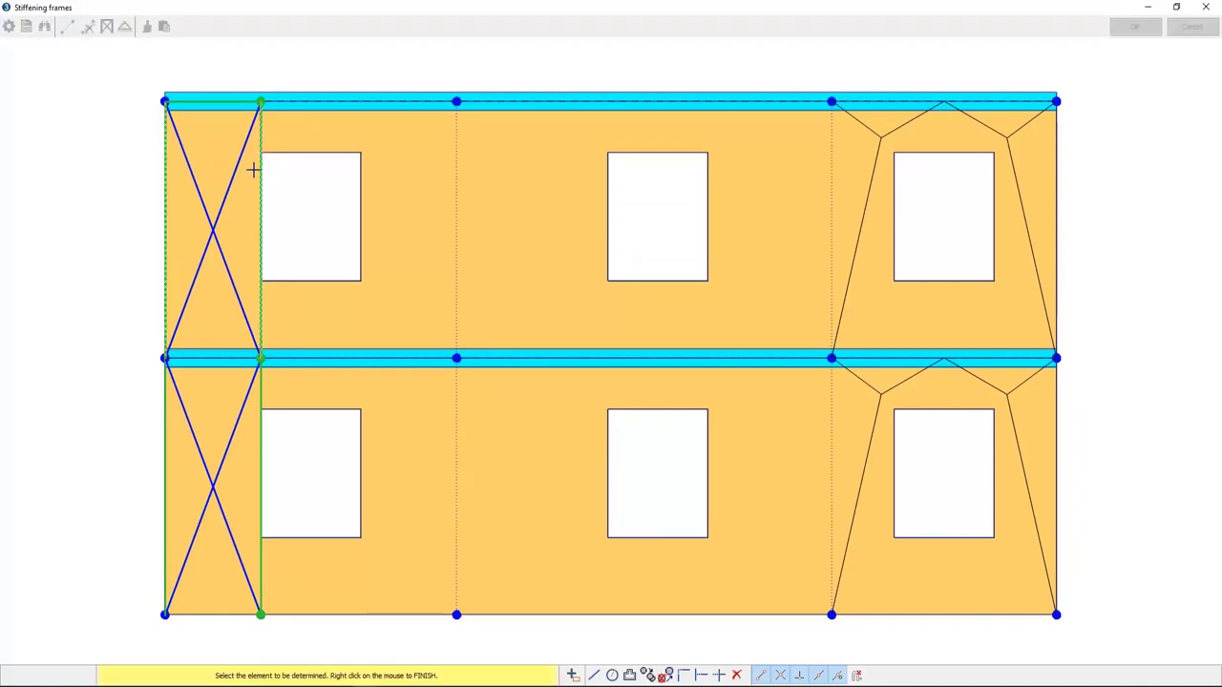
left_click(164, 417)
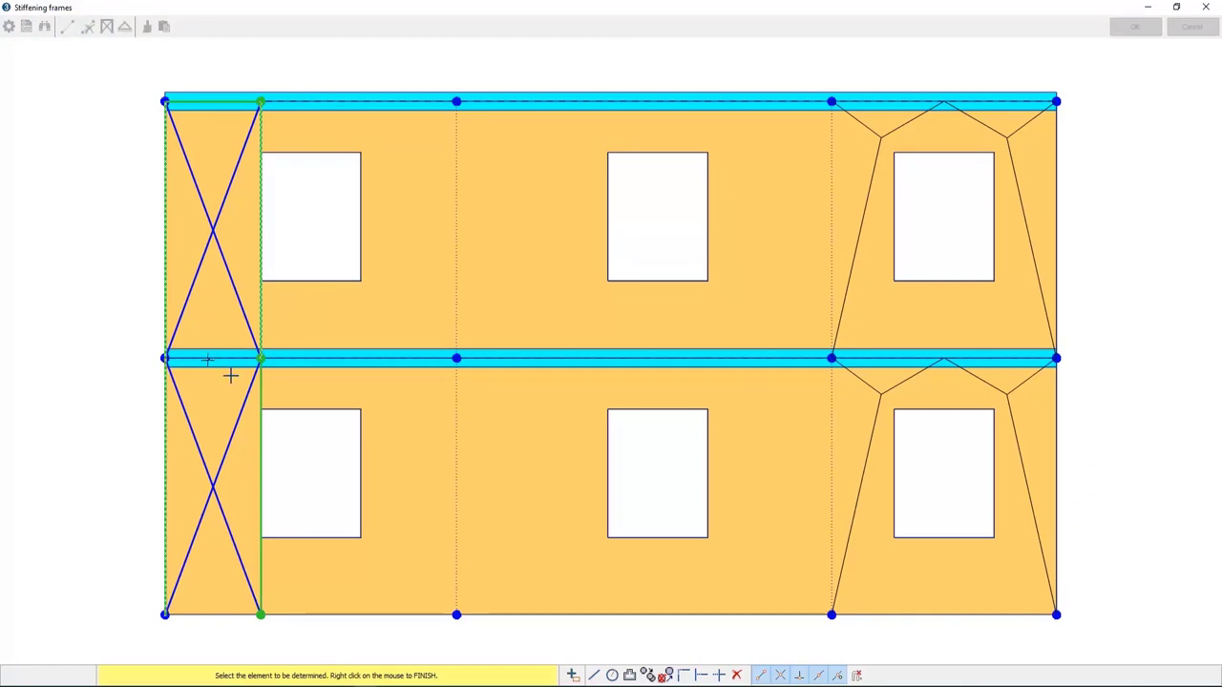
left_click(259, 390)
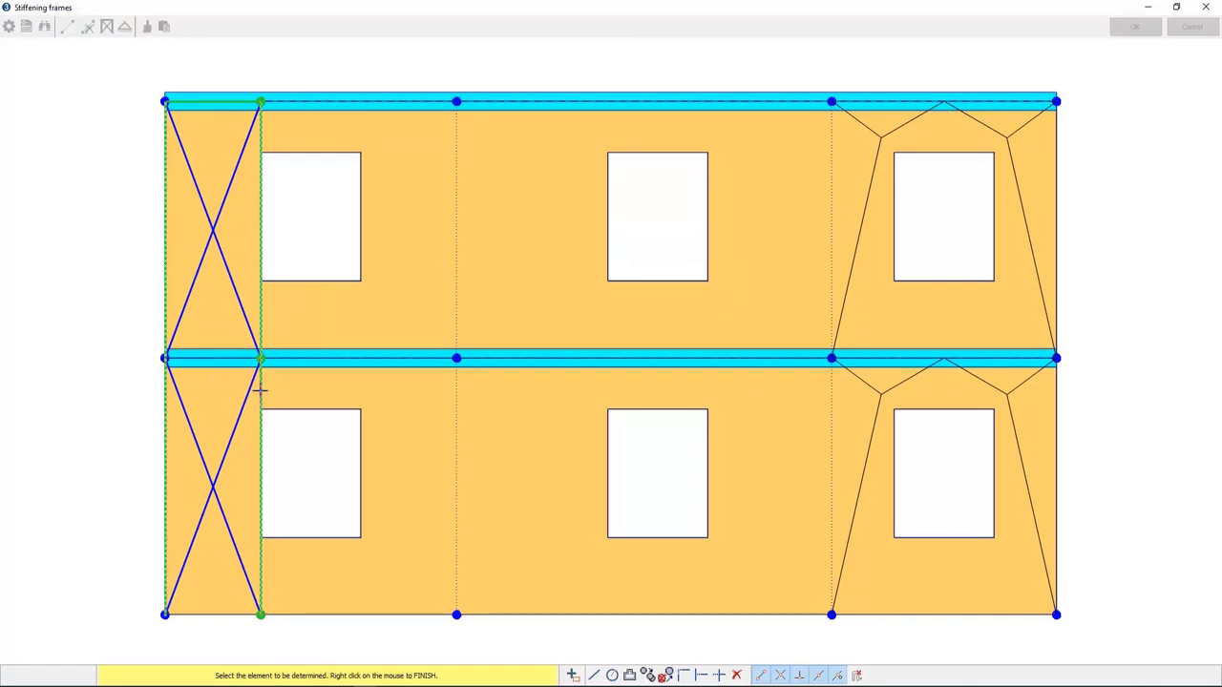
right_click(237, 102)
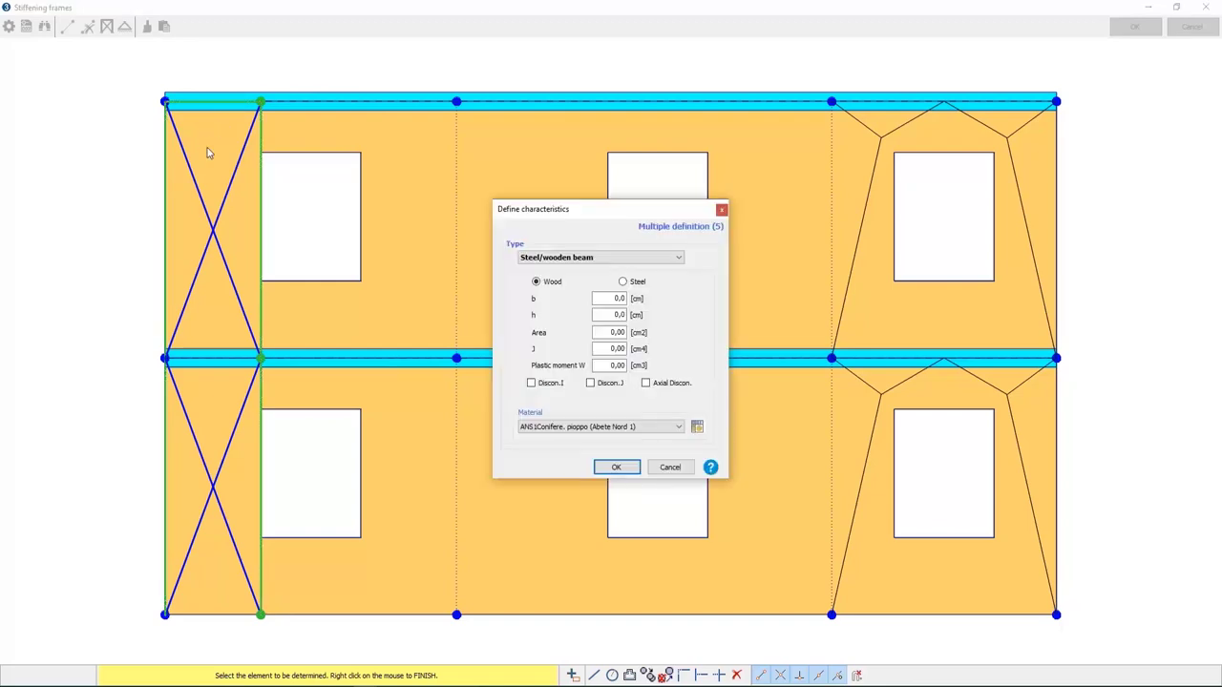
left_click(622, 284)
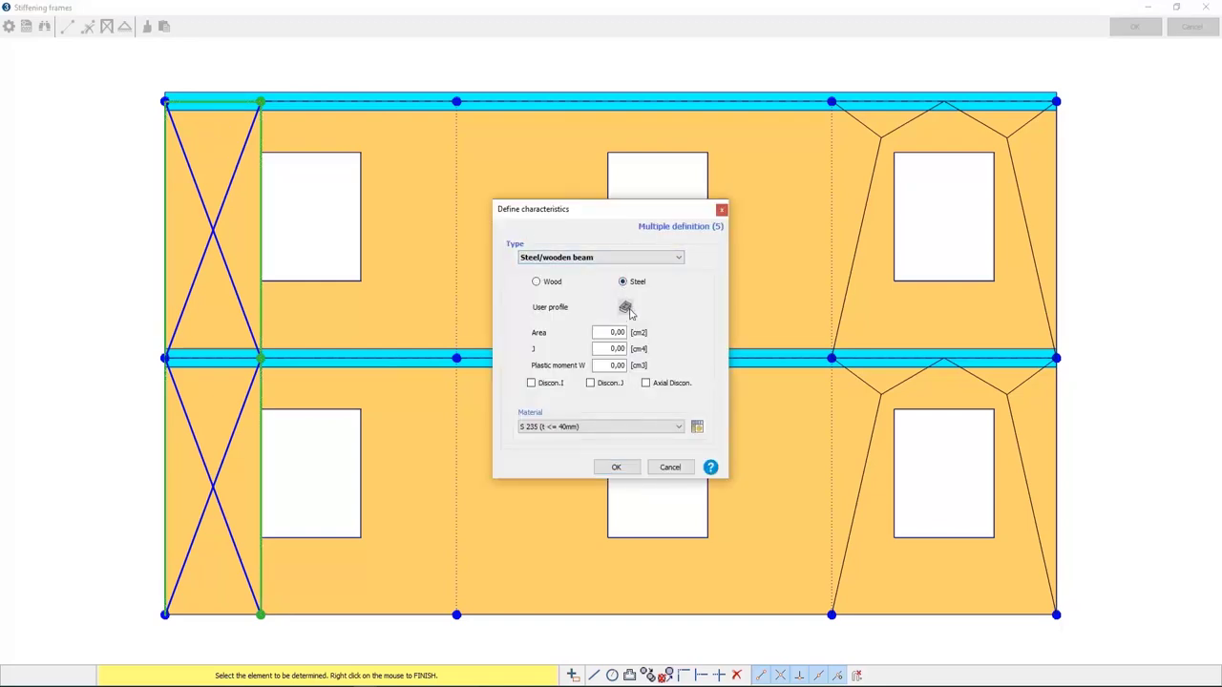
left_click(626, 307)
left_click(573, 331)
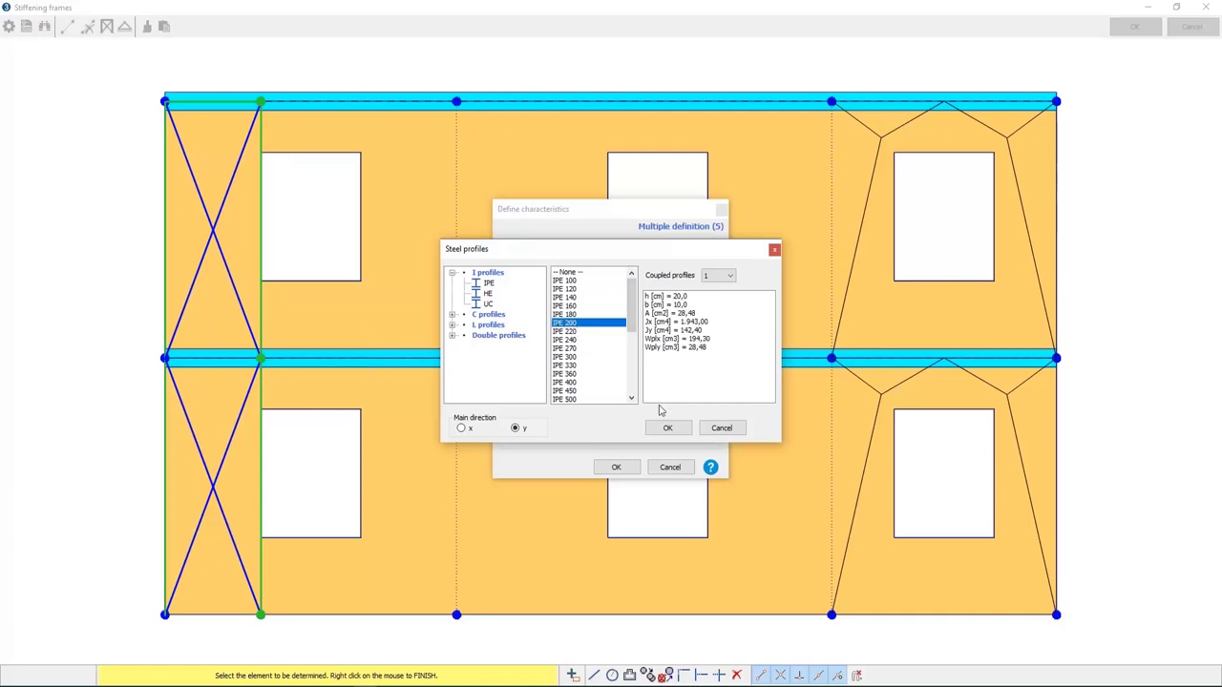
left_click(667, 428)
left_click(616, 467)
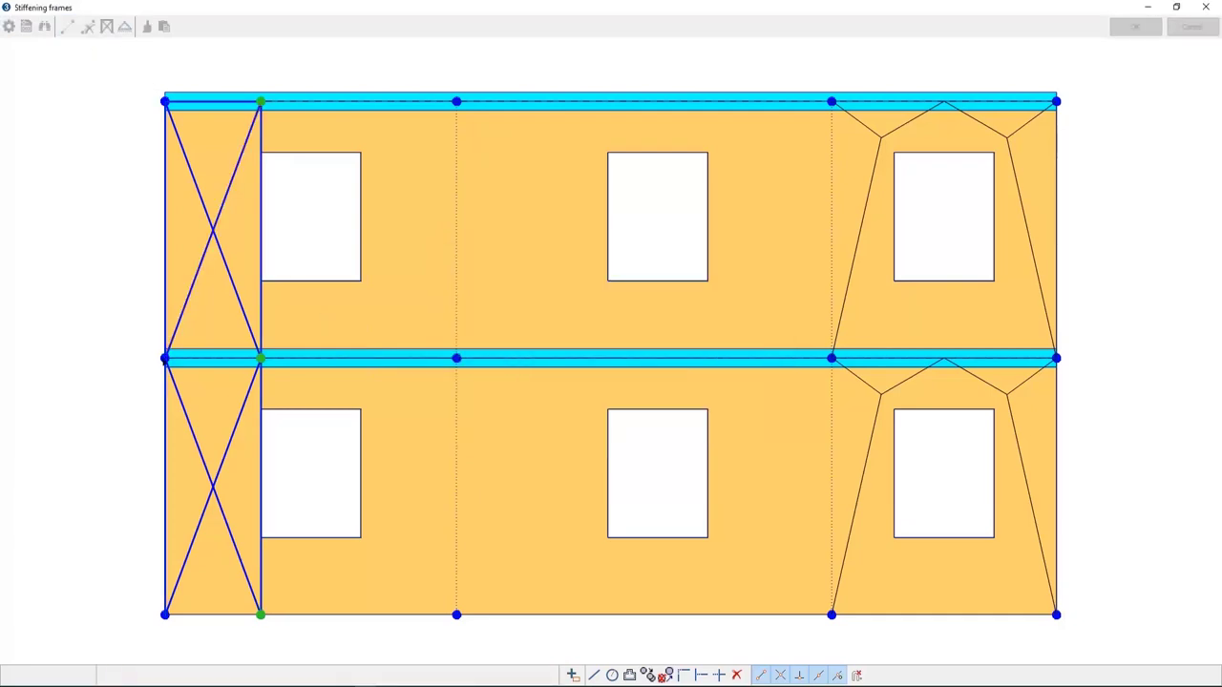
- Insert the left frame's horizontal member at the intermediate floor and define it as a steel beam with profile IPE 200
left_click(164, 358)
left_click(260, 358)
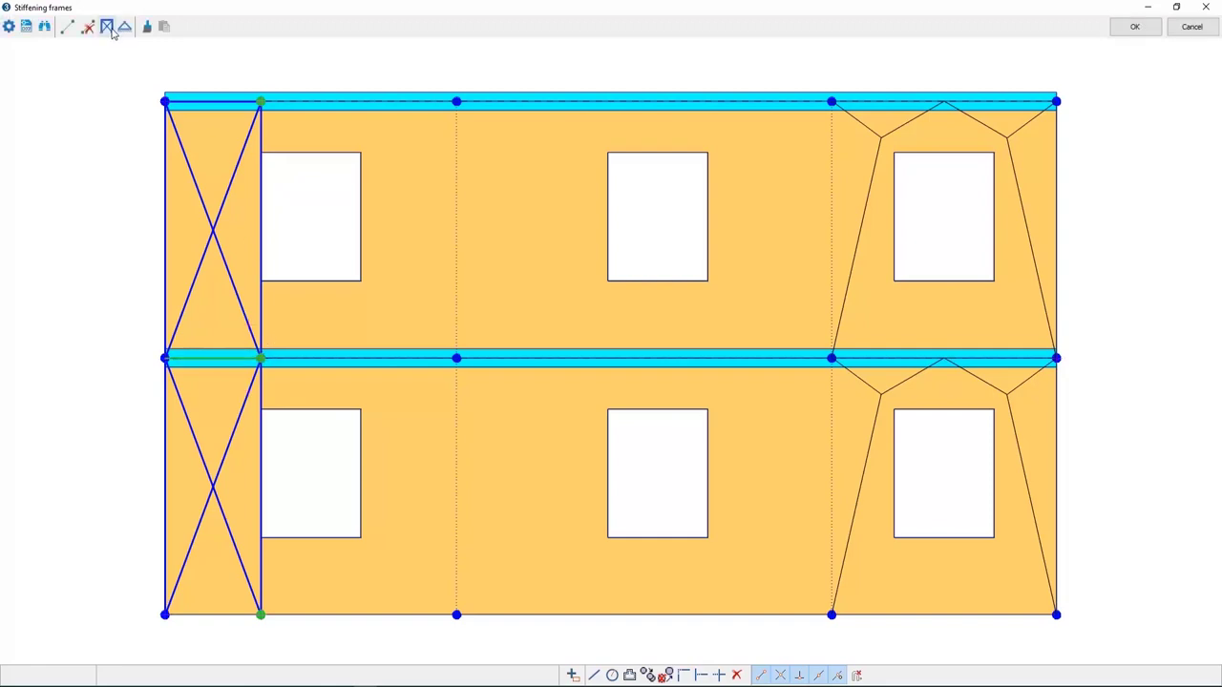
left_click(108, 26)
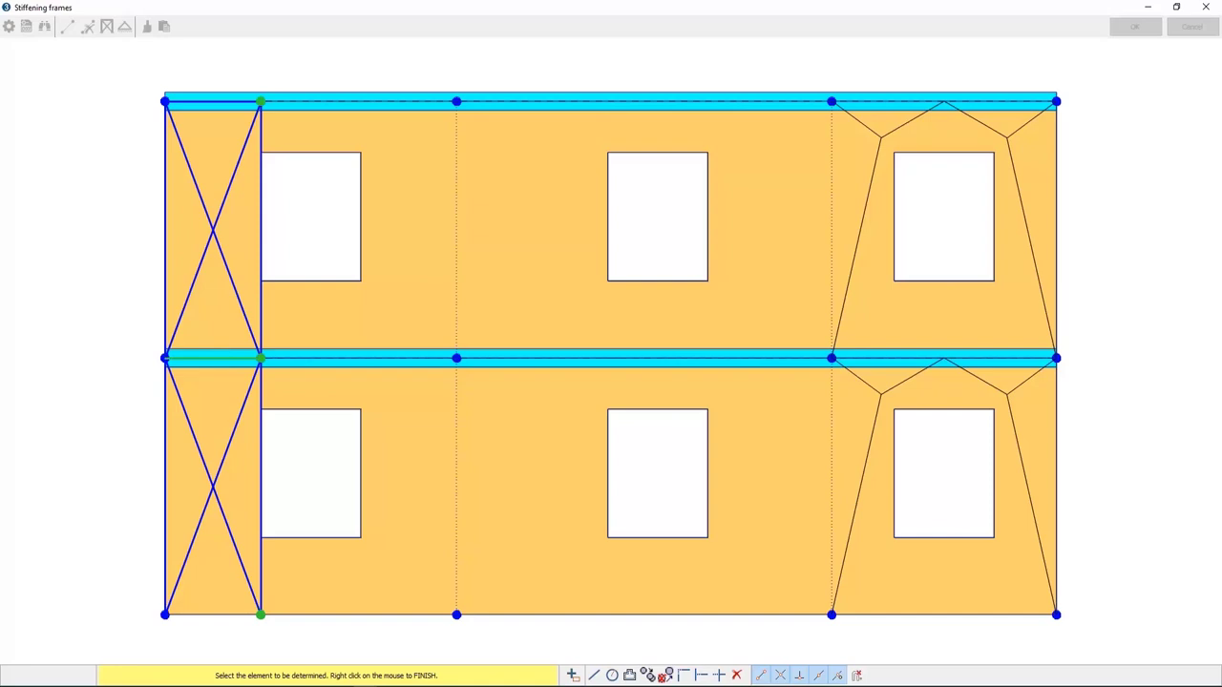
left_click(565, 258)
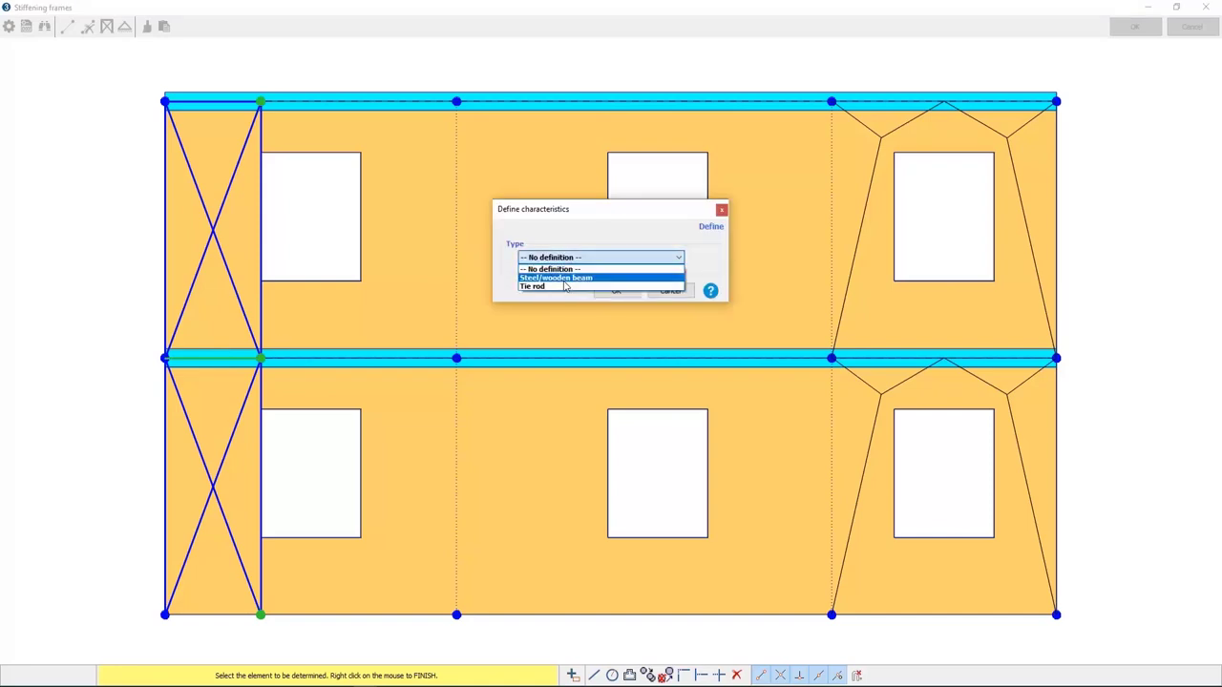
left_click(565, 279)
left_click(624, 282)
left_click(625, 306)
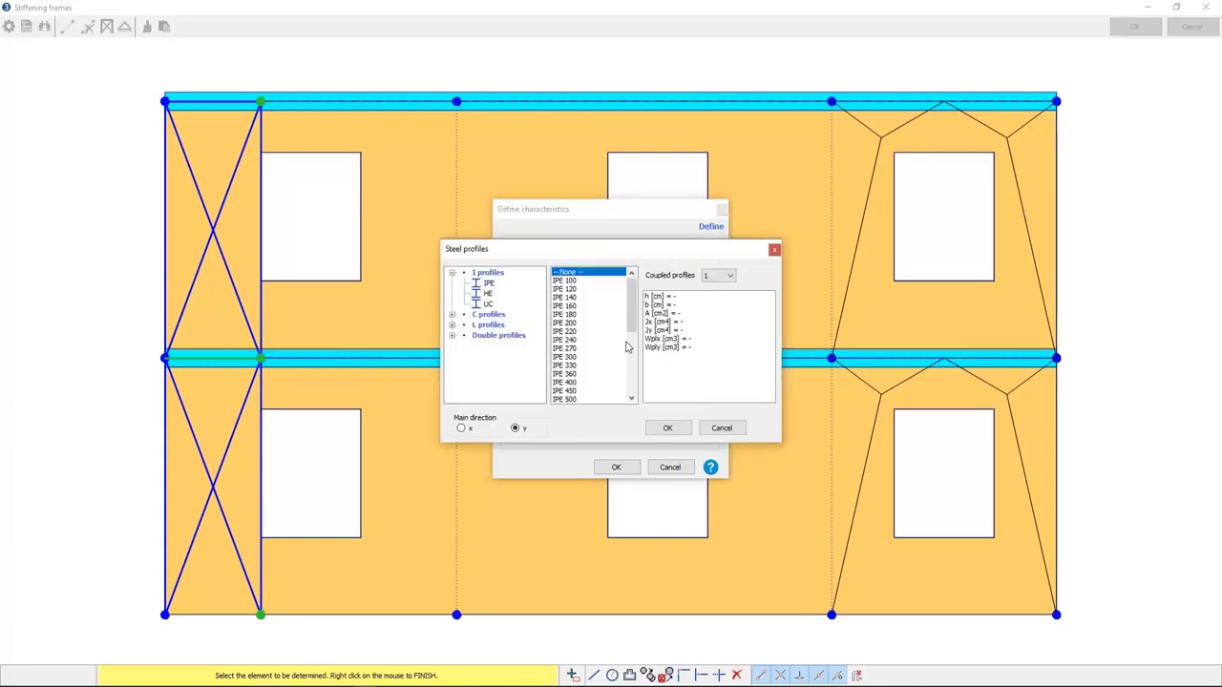
left_click(569, 323)
left_click(667, 428)
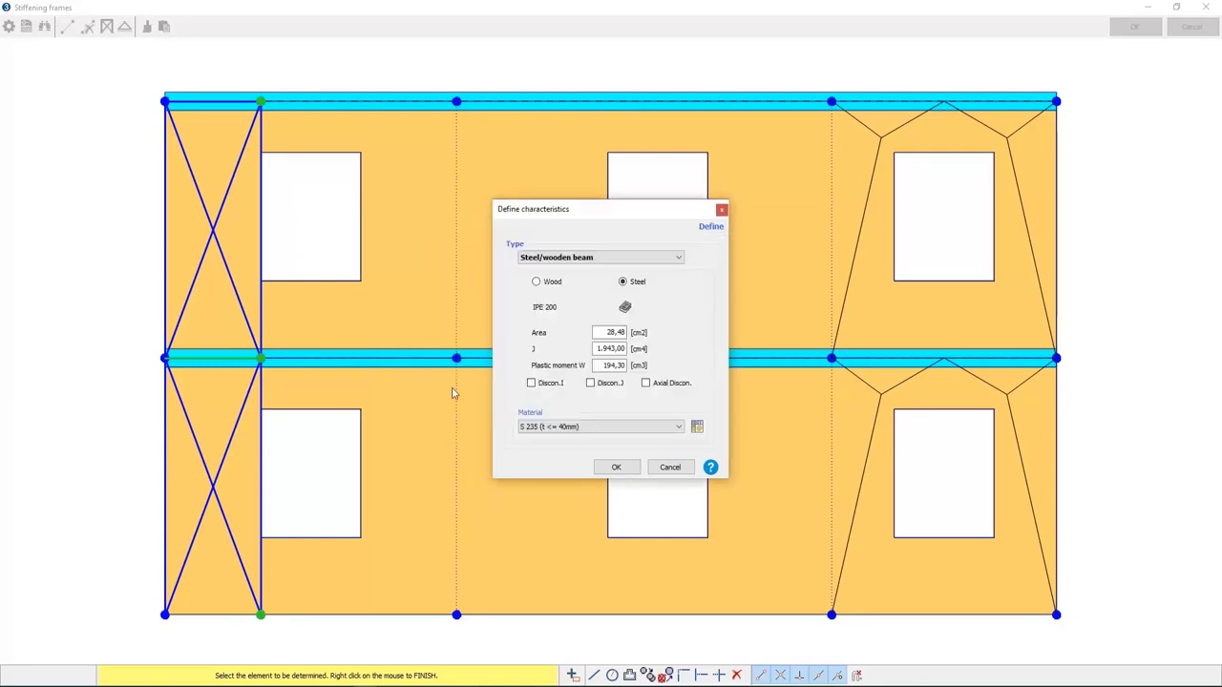
left_click(616, 467)
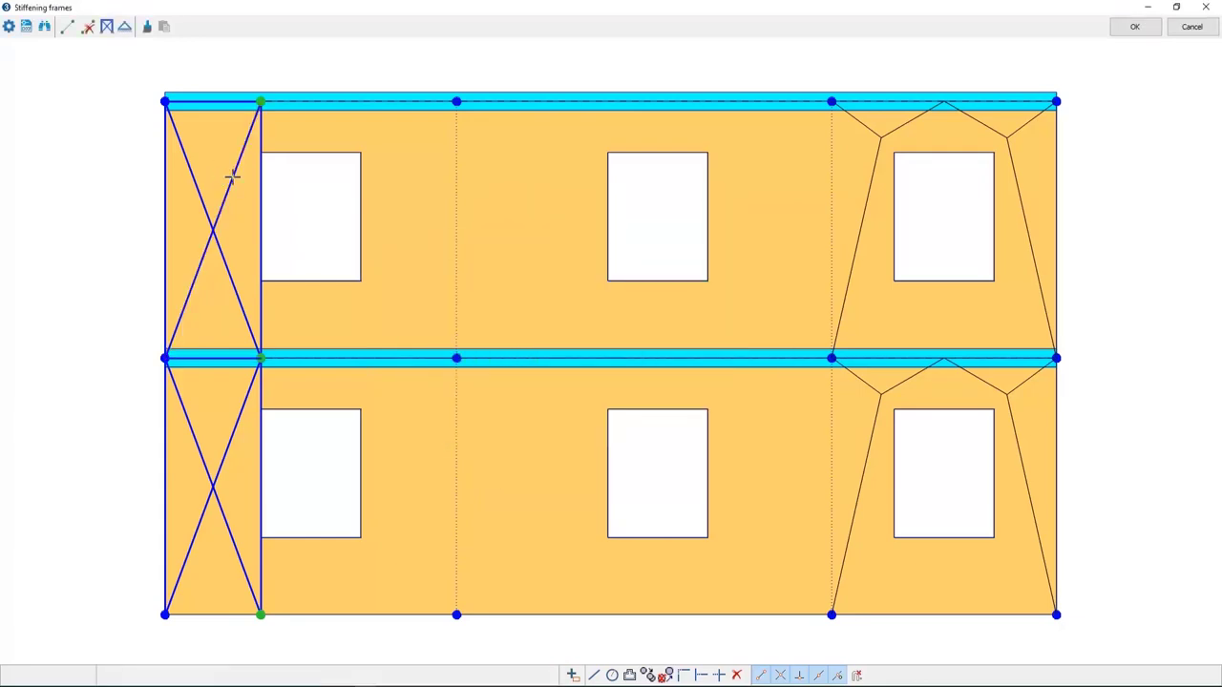
- Open the reinforcement eccentricity of the left frame's upper inner vertical, cancel it, and confirm the stiffening frames
right_click(263, 130)
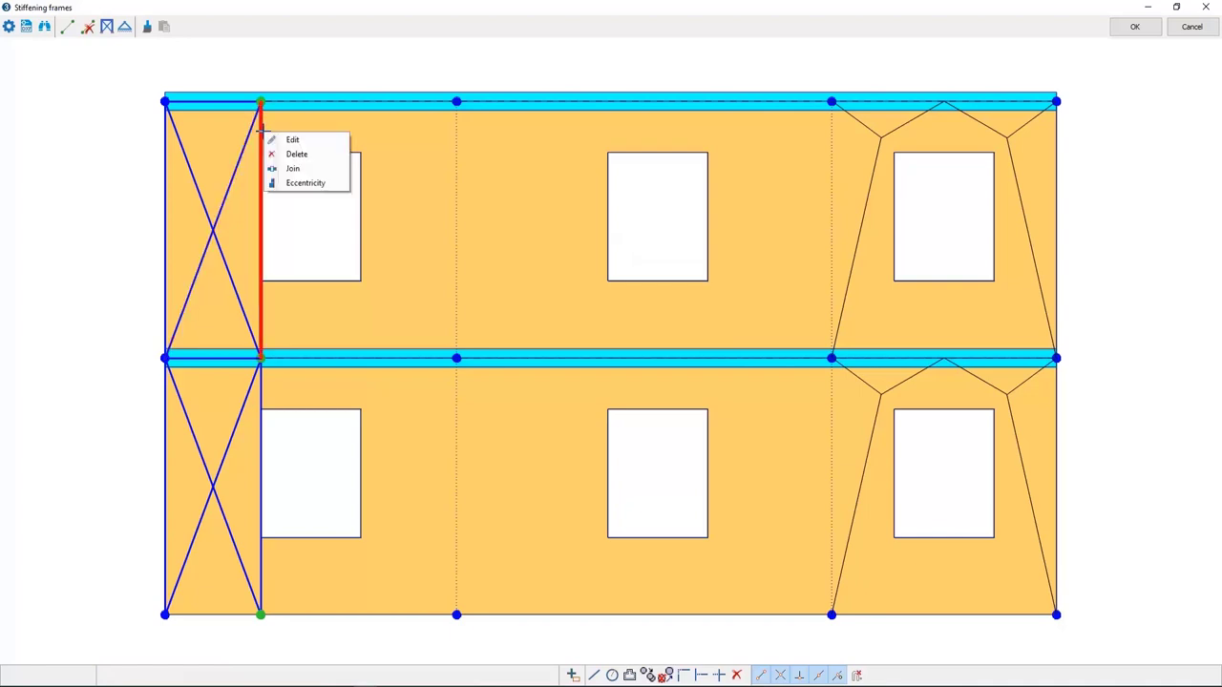
left_click(303, 182)
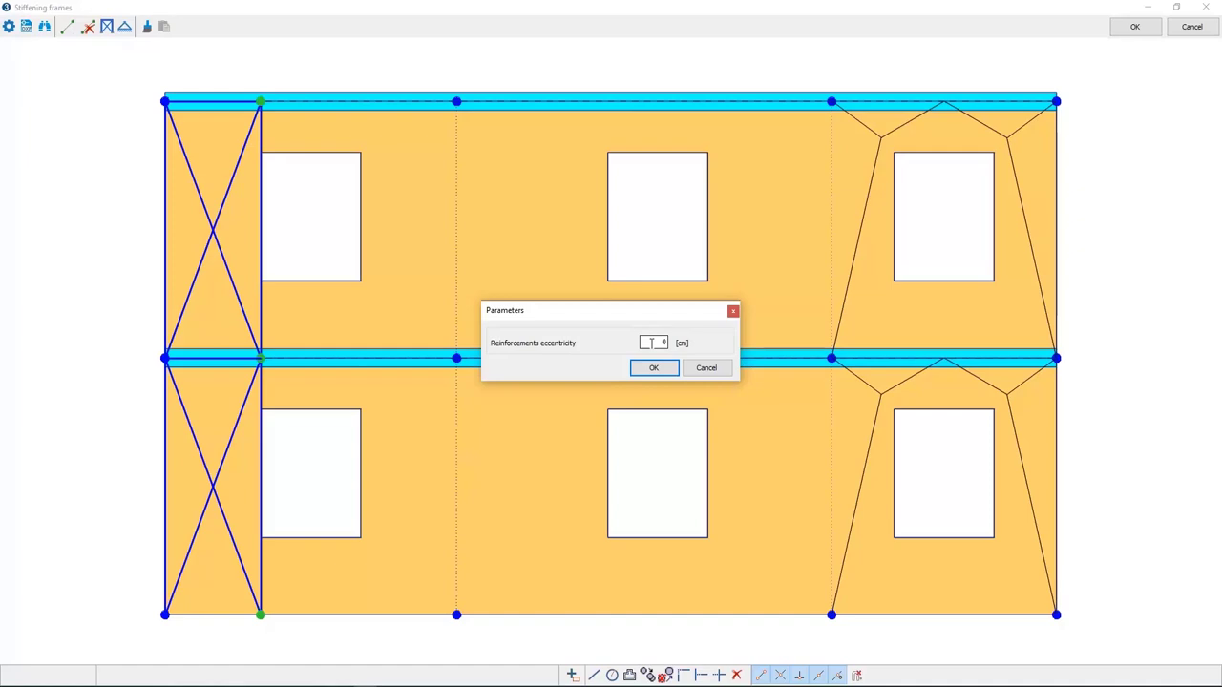
left_click(704, 370)
left_click(1134, 31)
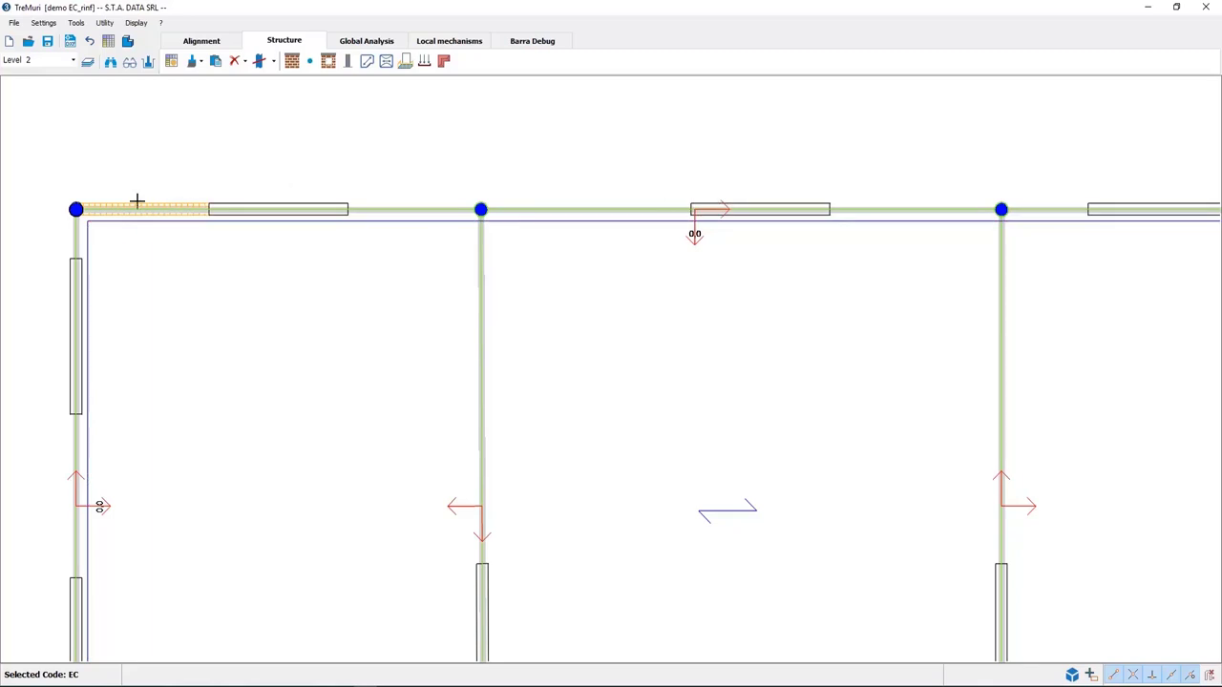
- Reopen the stiffening frames of the hatched segment of the upper wall, review the frame layout at full size and close it
scroll(100, 198, "up", 2)
scroll(104, 199, "up", 2)
middle_click_drag(201, 207, 396, 223)
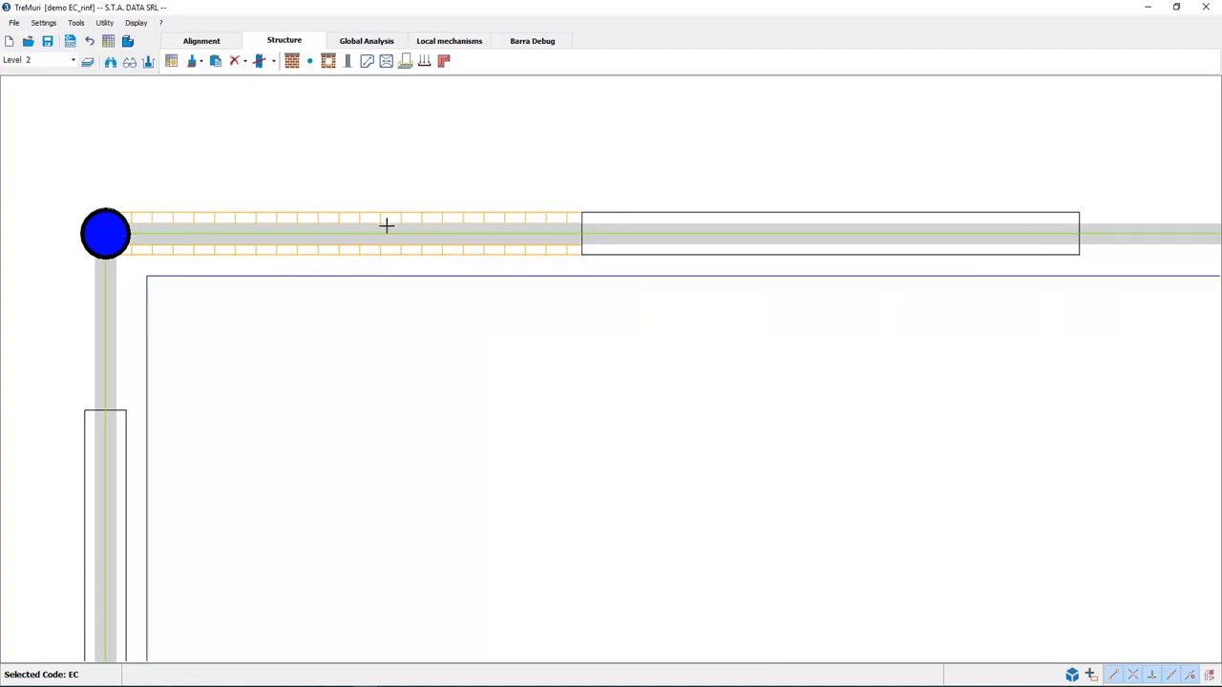
right_click(382, 234)
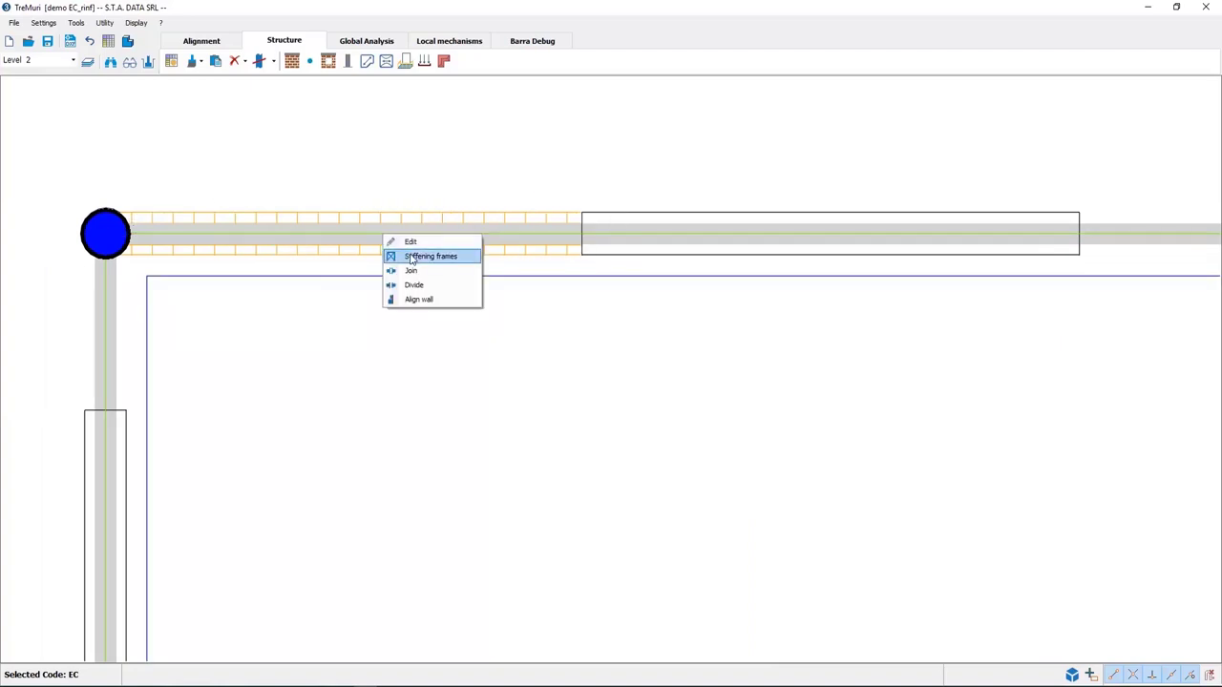
left_click(412, 258)
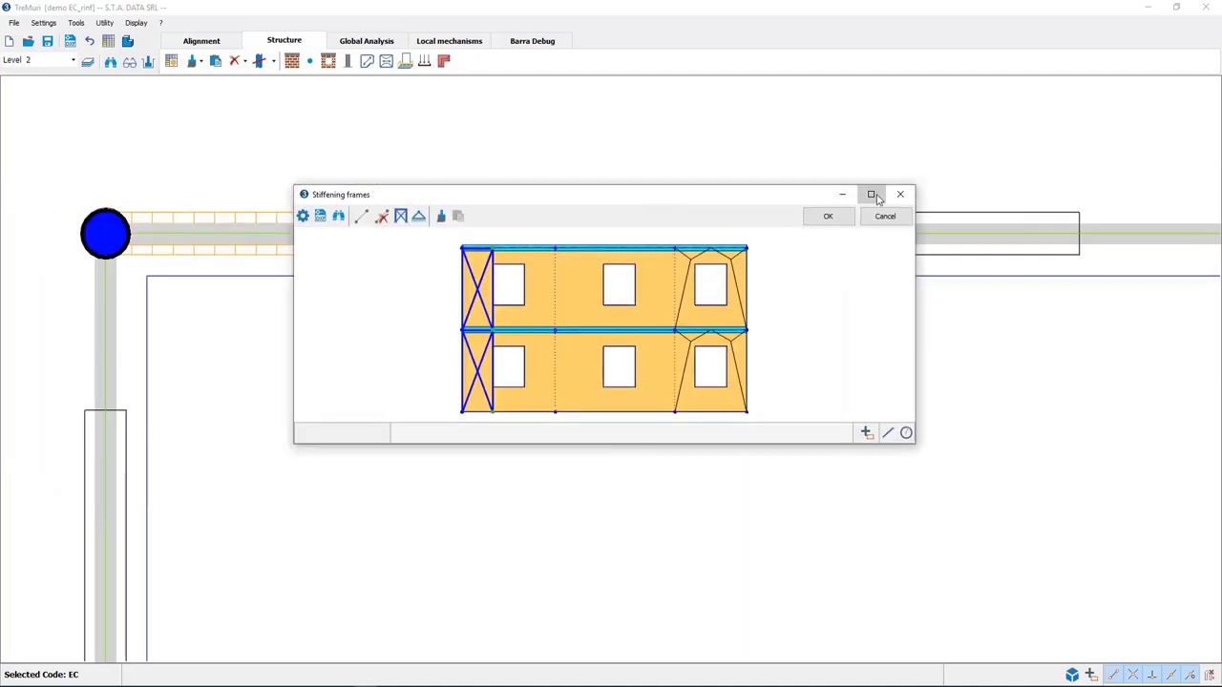
left_click(868, 192)
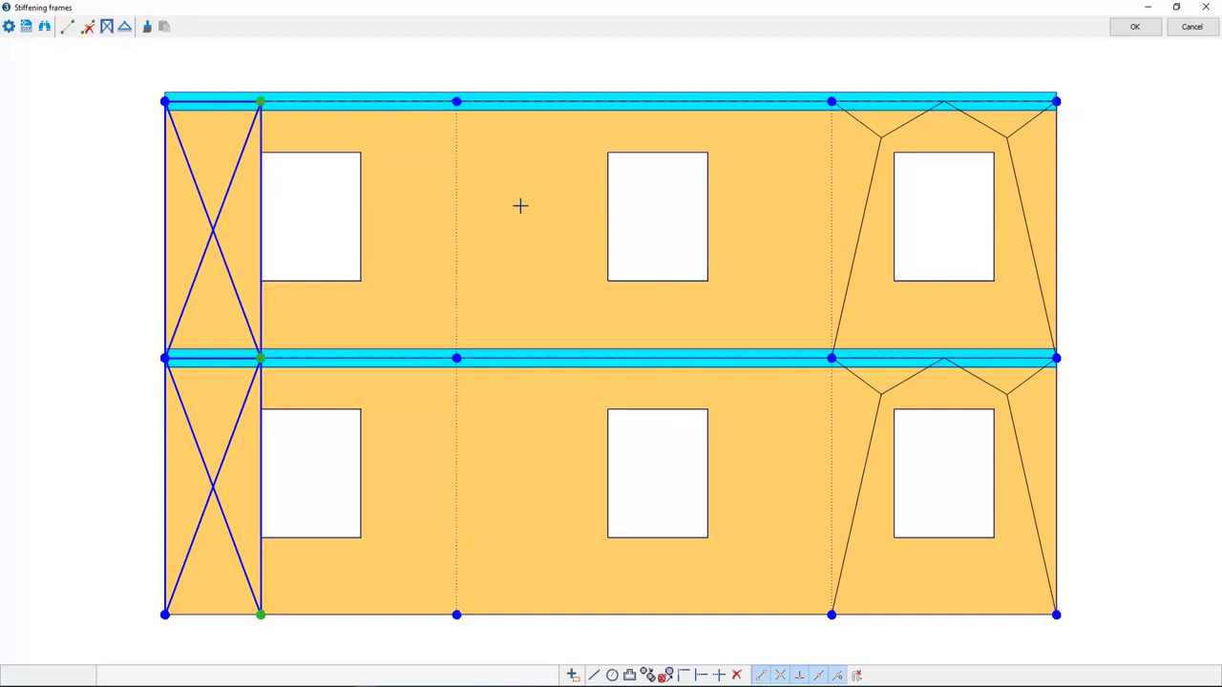
left_click(1013, 133)
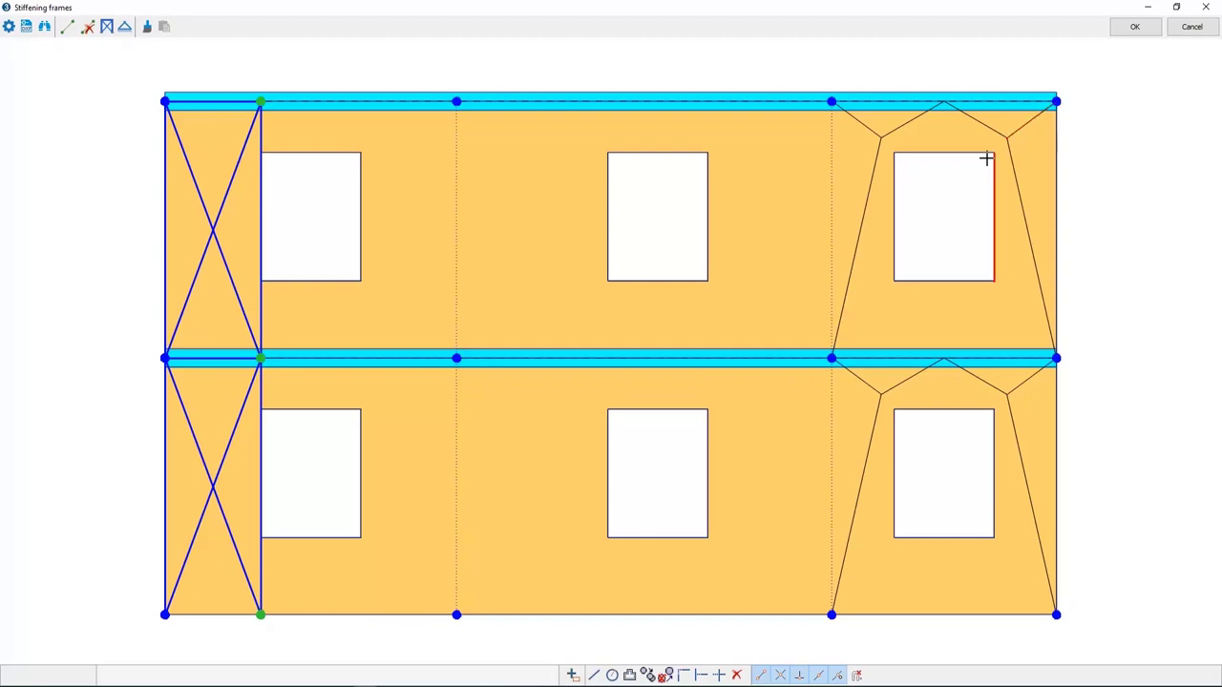
left_click(1142, 31)
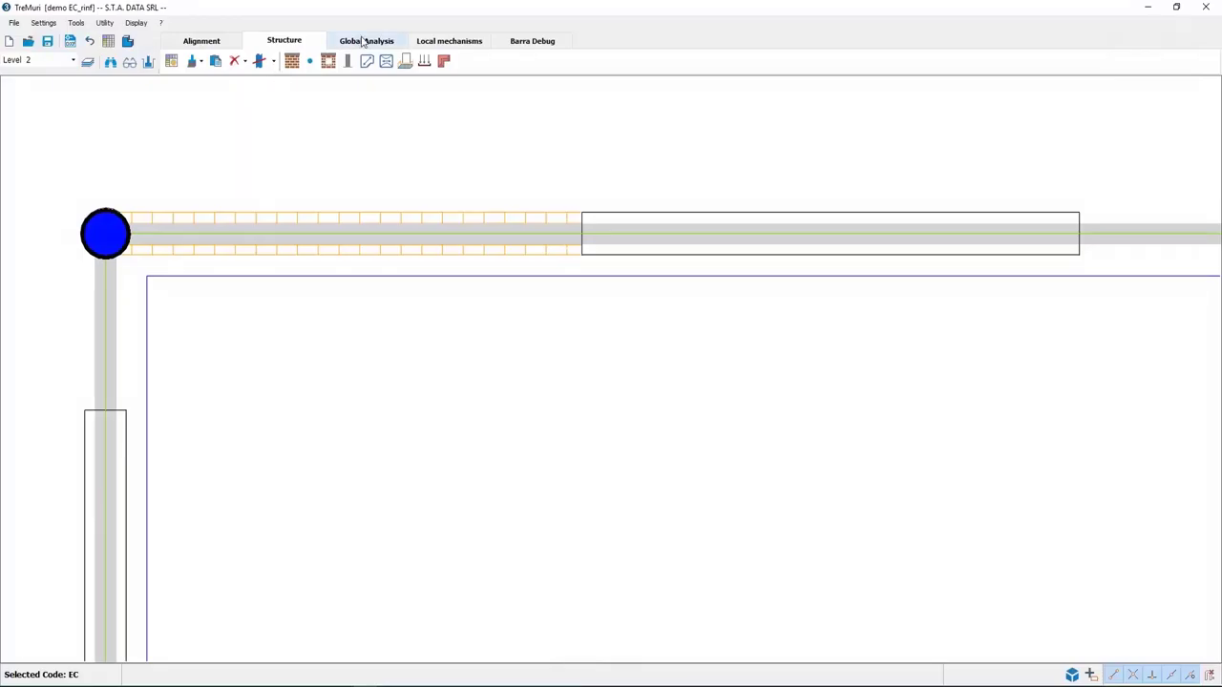
- Generate the mesh for the global analysis, accepting the deletion of previously computed data
left_click(364, 41)
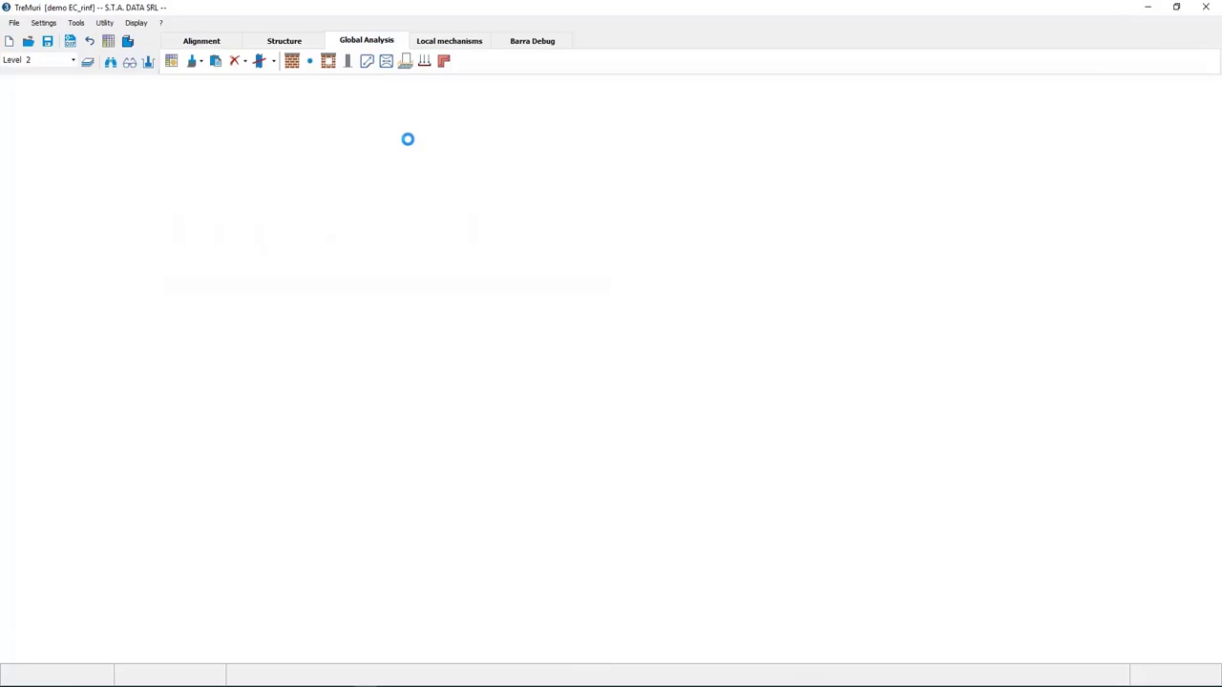
left_click(172, 62)
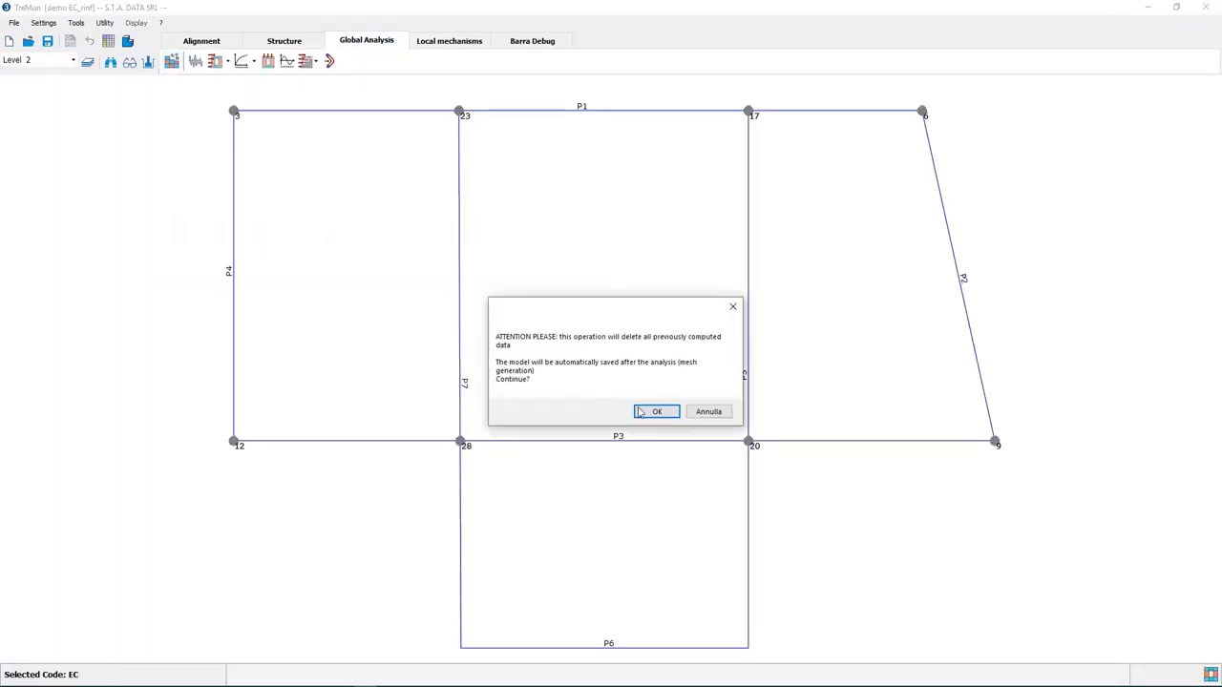
left_click(657, 411)
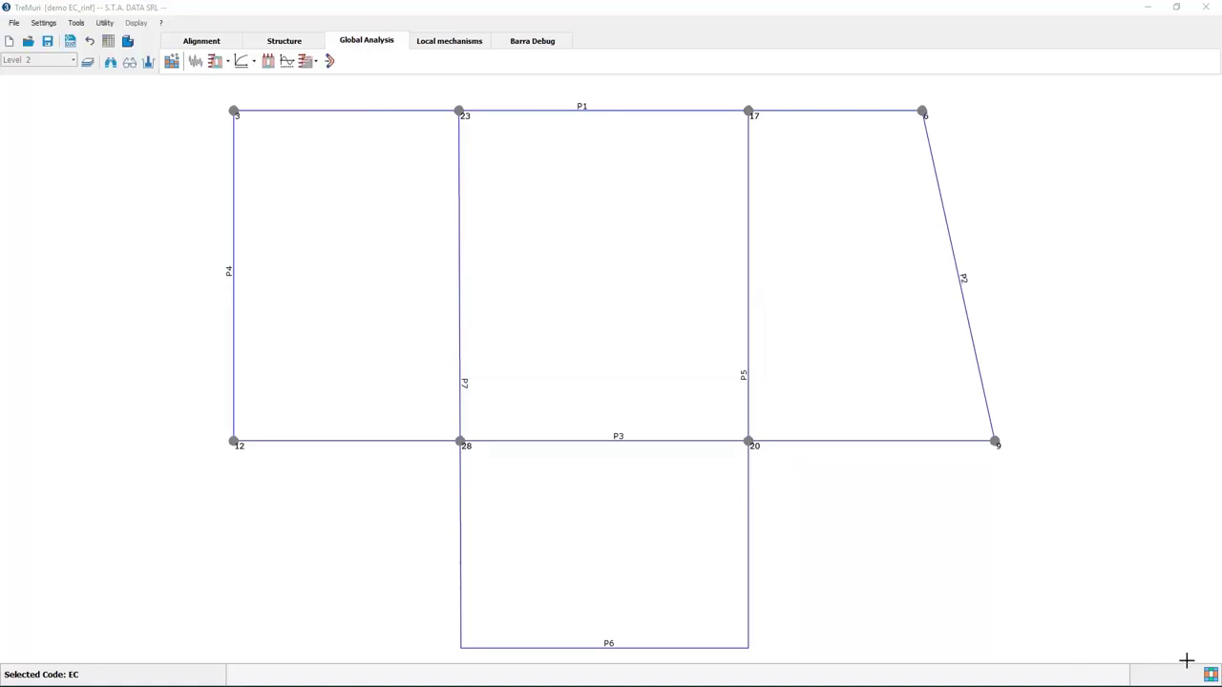
- Show the meshed elevation of wall P1 and examine the left frame's beams and tie rods and the neighbouring spandrels
left_click(1211, 675)
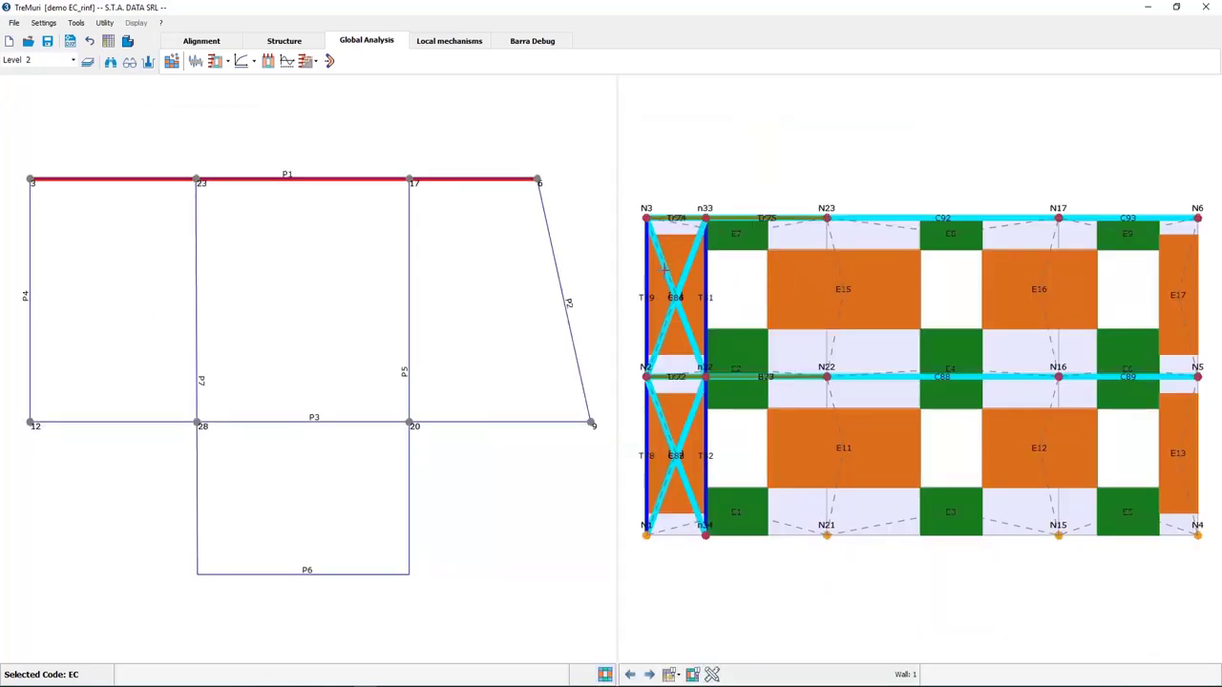
scroll(666, 269, "up", 3)
scroll(772, 272, "down", 2)
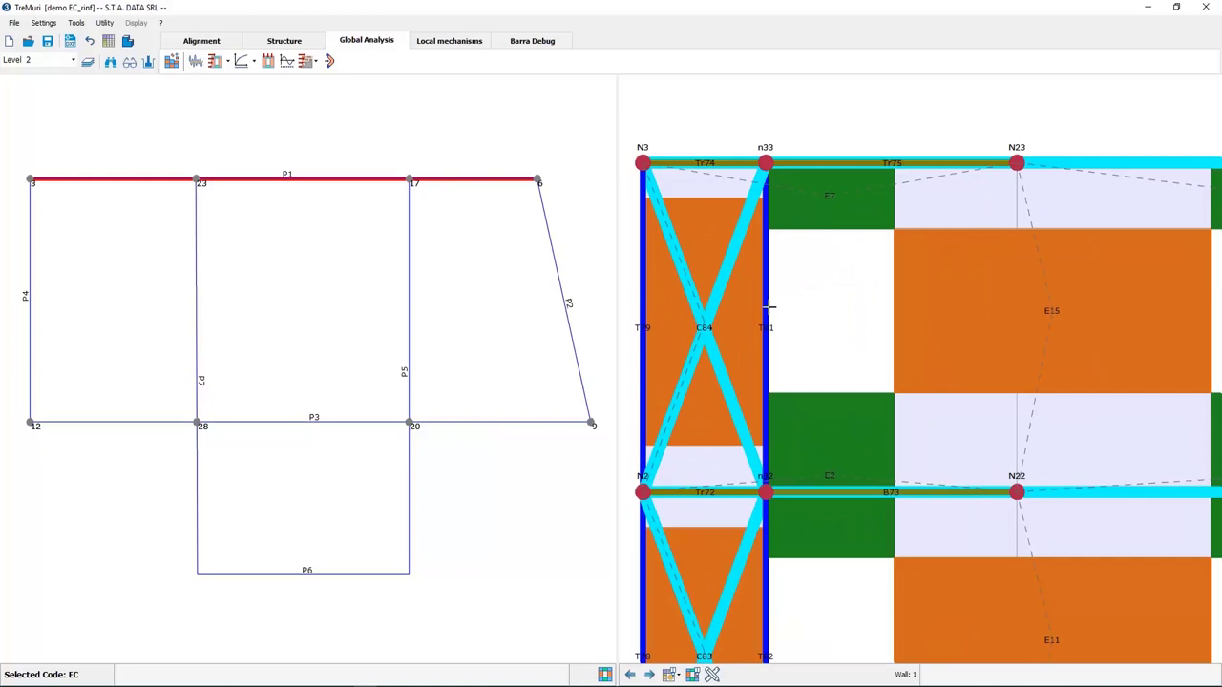
middle_click_drag(772, 286, 778, 274)
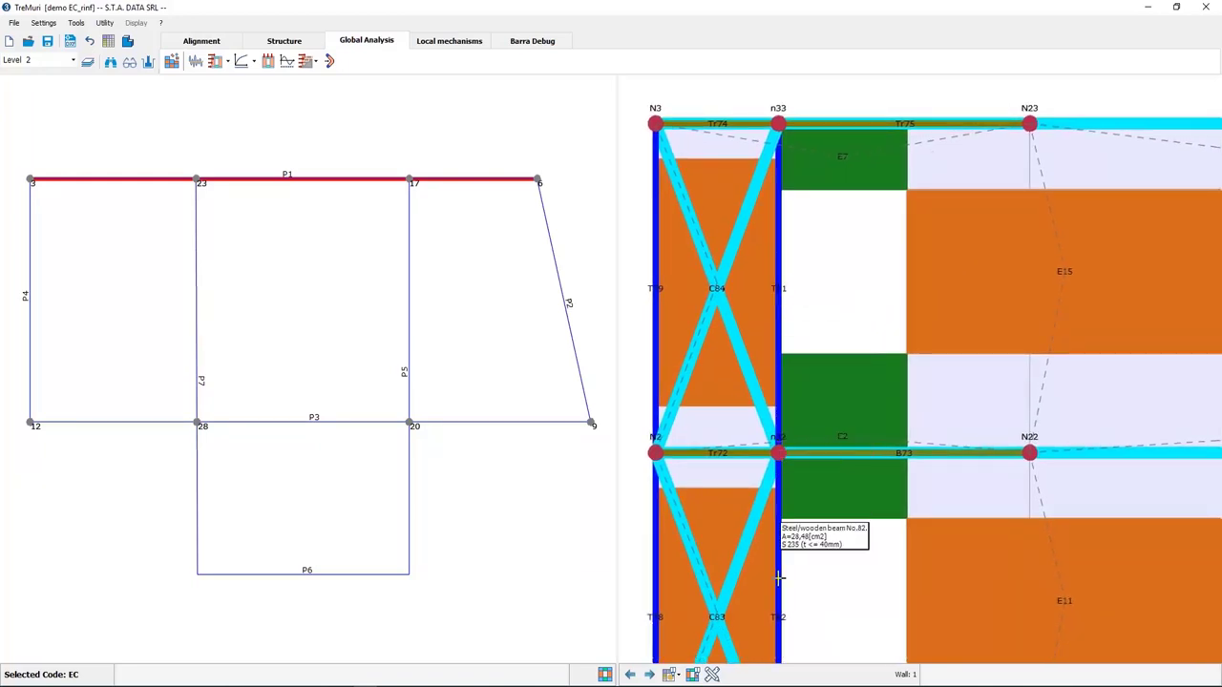
middle_click_drag(778, 571, 794, 435)
scroll(794, 434, "down", 3)
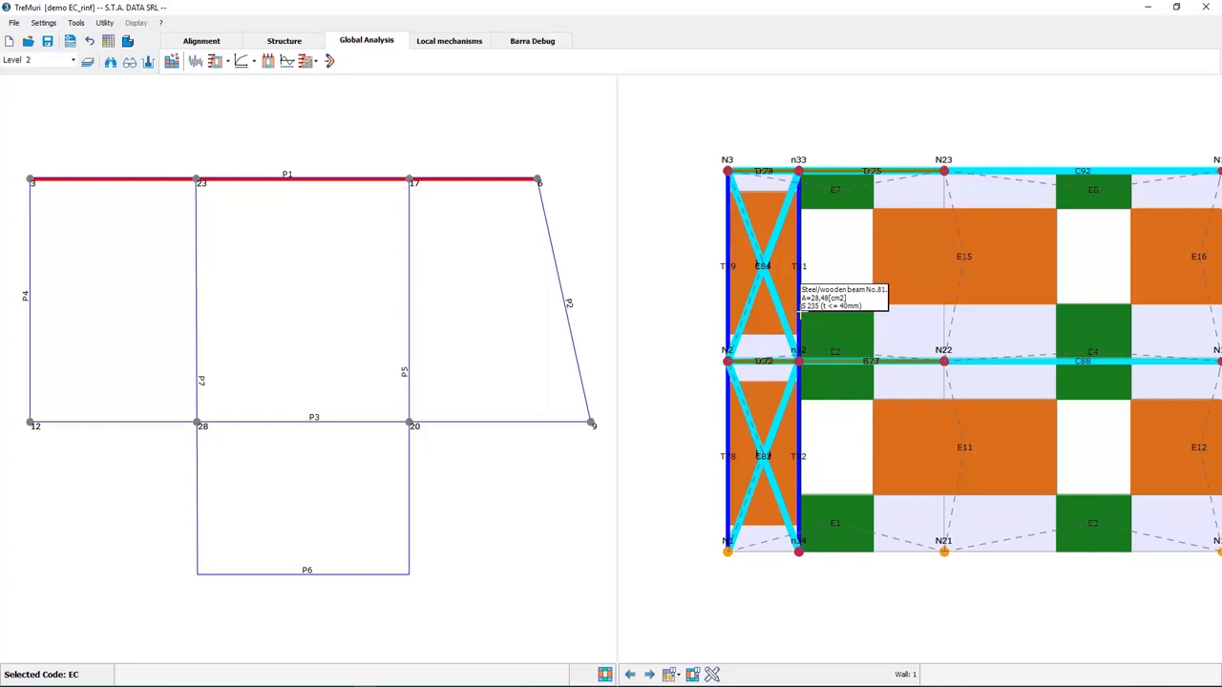
scroll(798, 283, "down", 3)
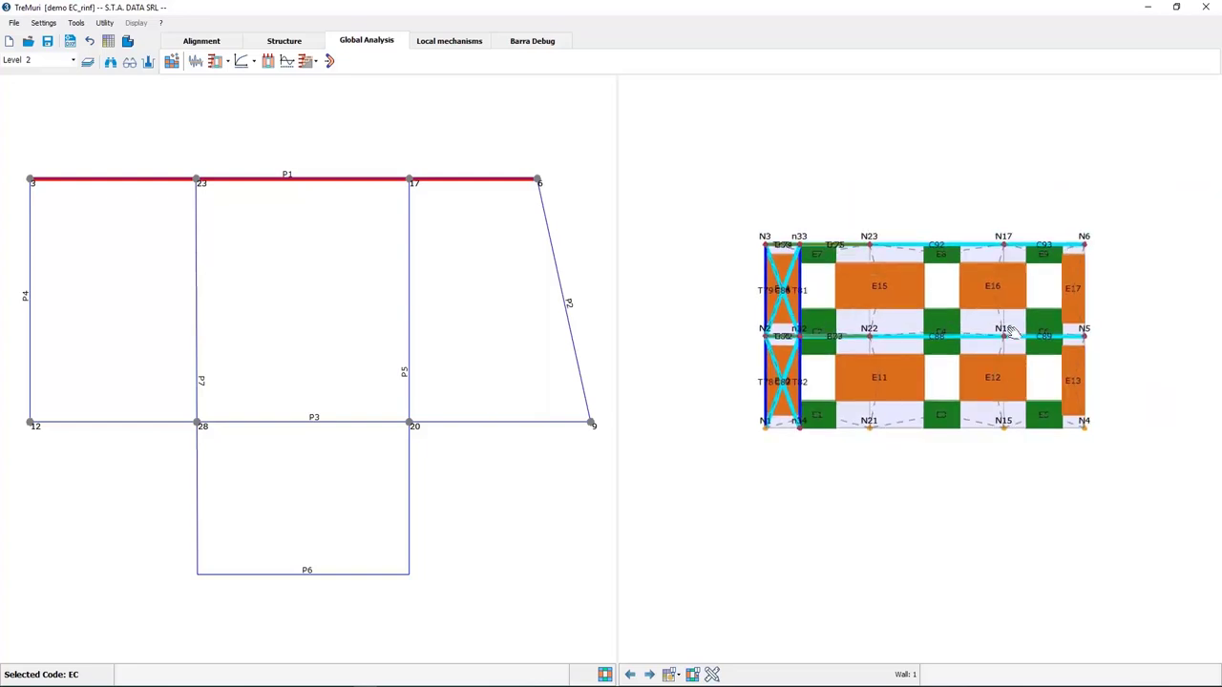
scroll(1006, 379, "up", 2)
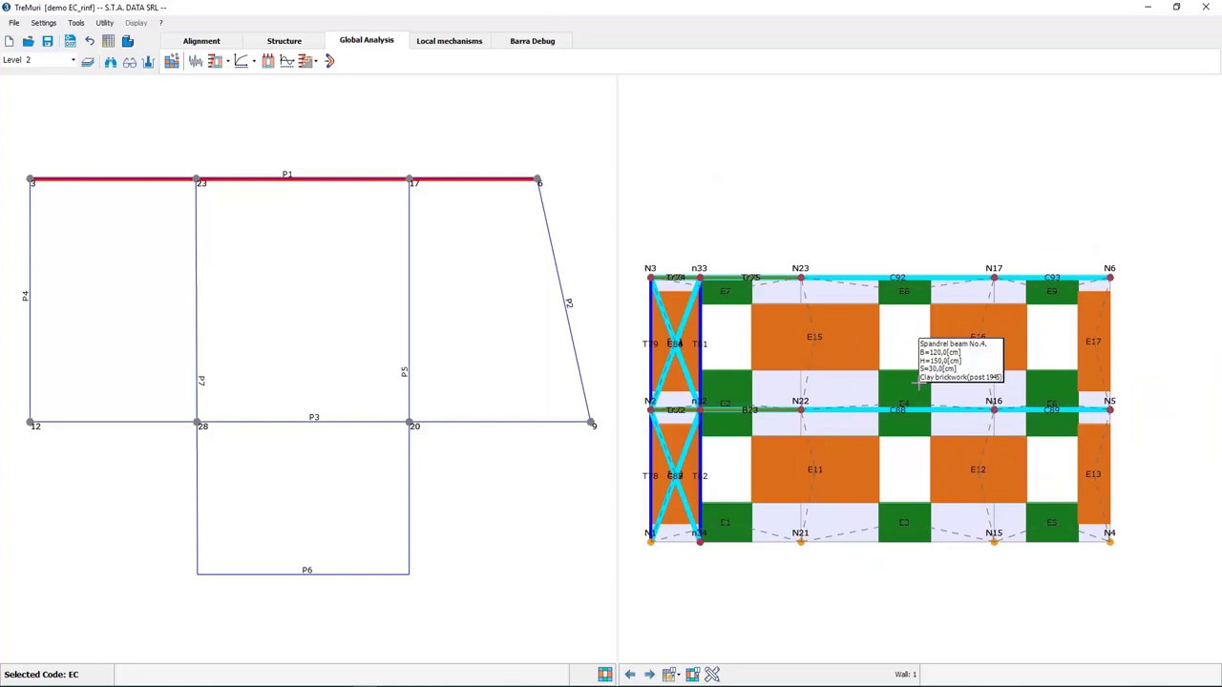
scroll(945, 378, "down", 1)
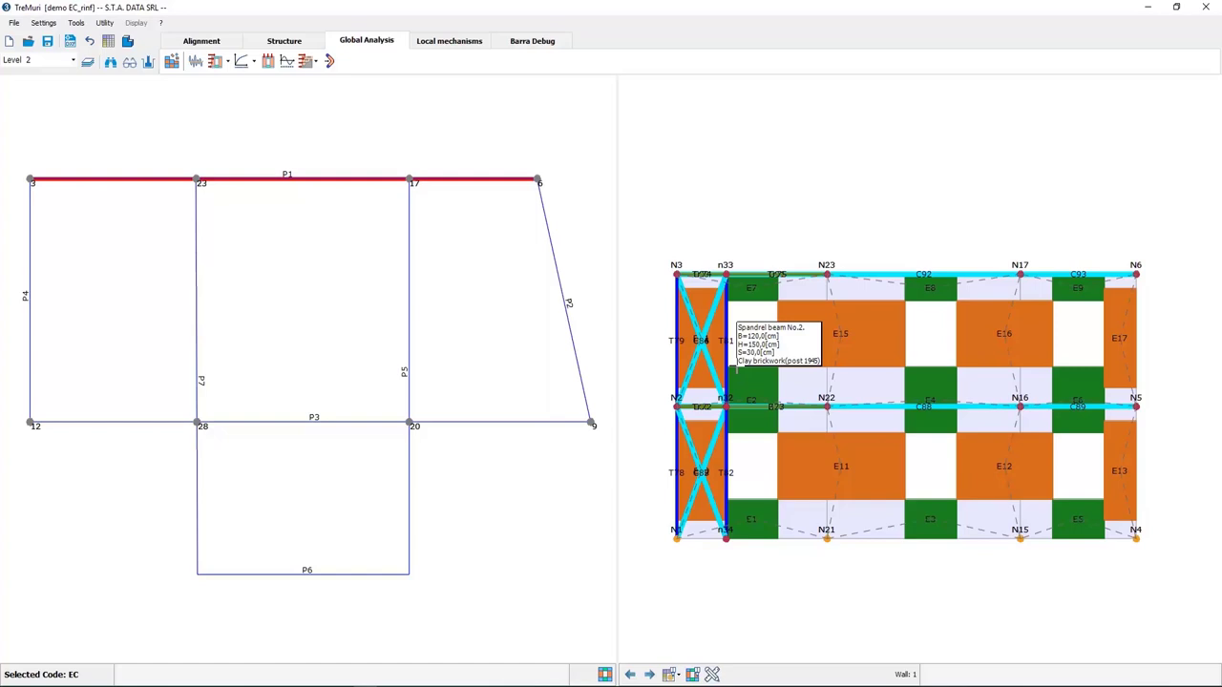
mouse_move(727, 304)
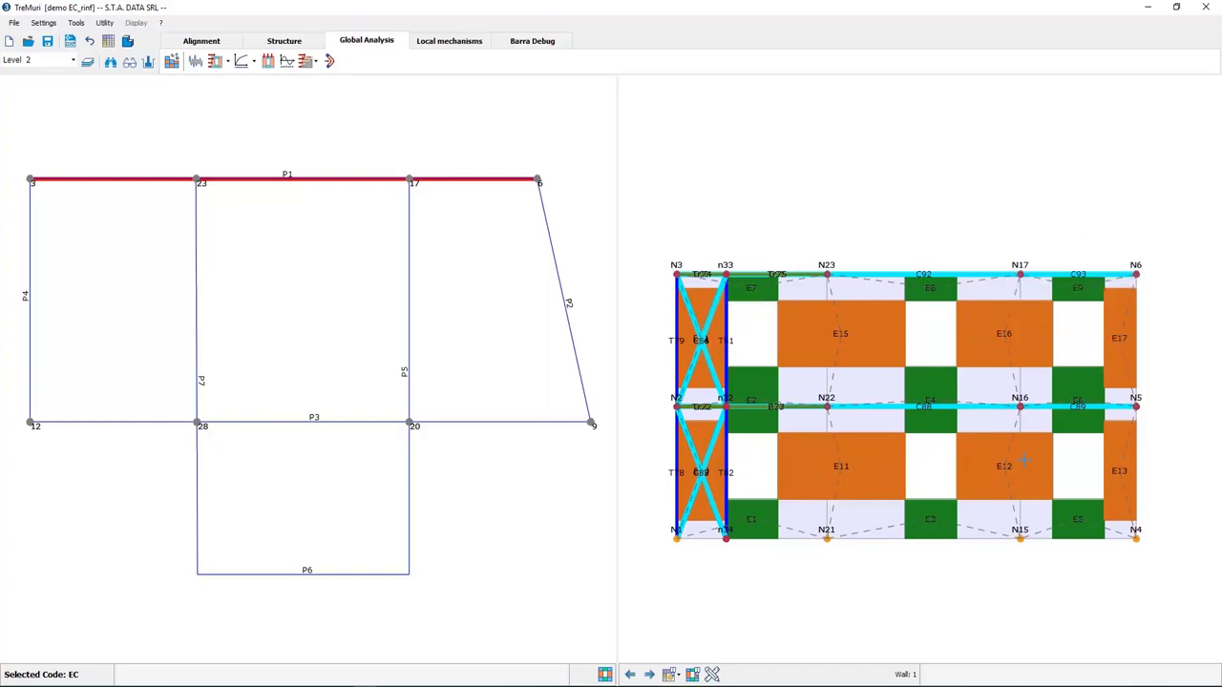
- Return to the structure plan, view the building in 3D and inspect the roof layout
left_click(283, 40)
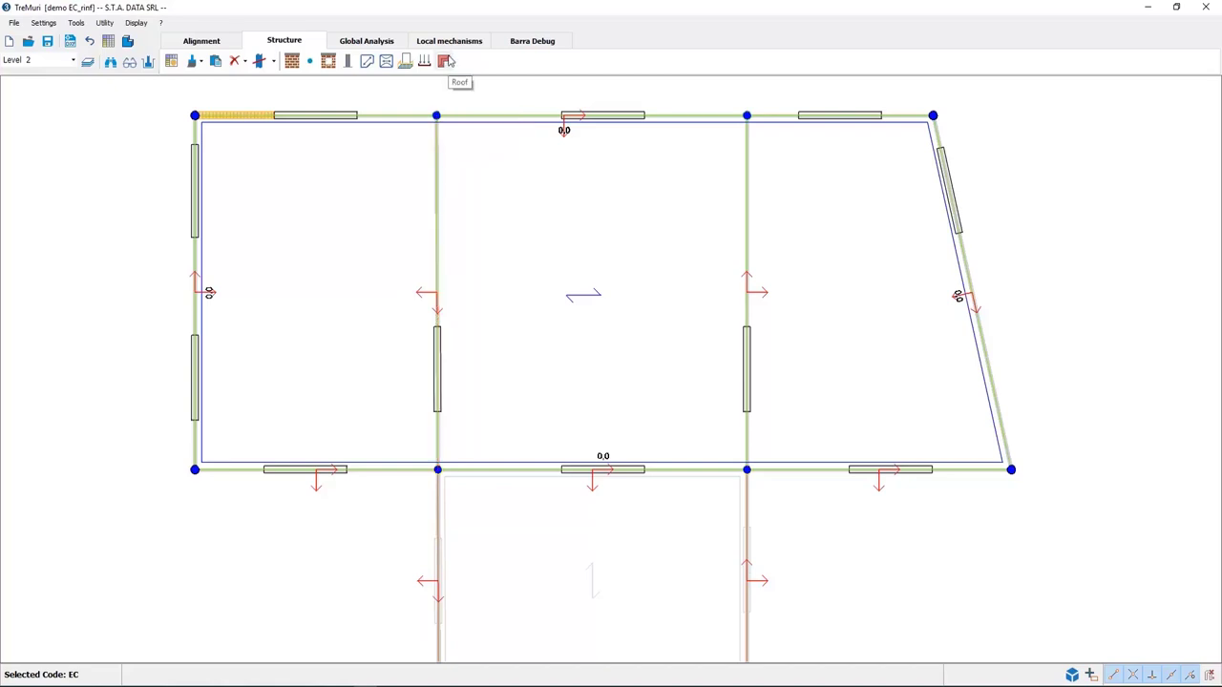
left_click(130, 43)
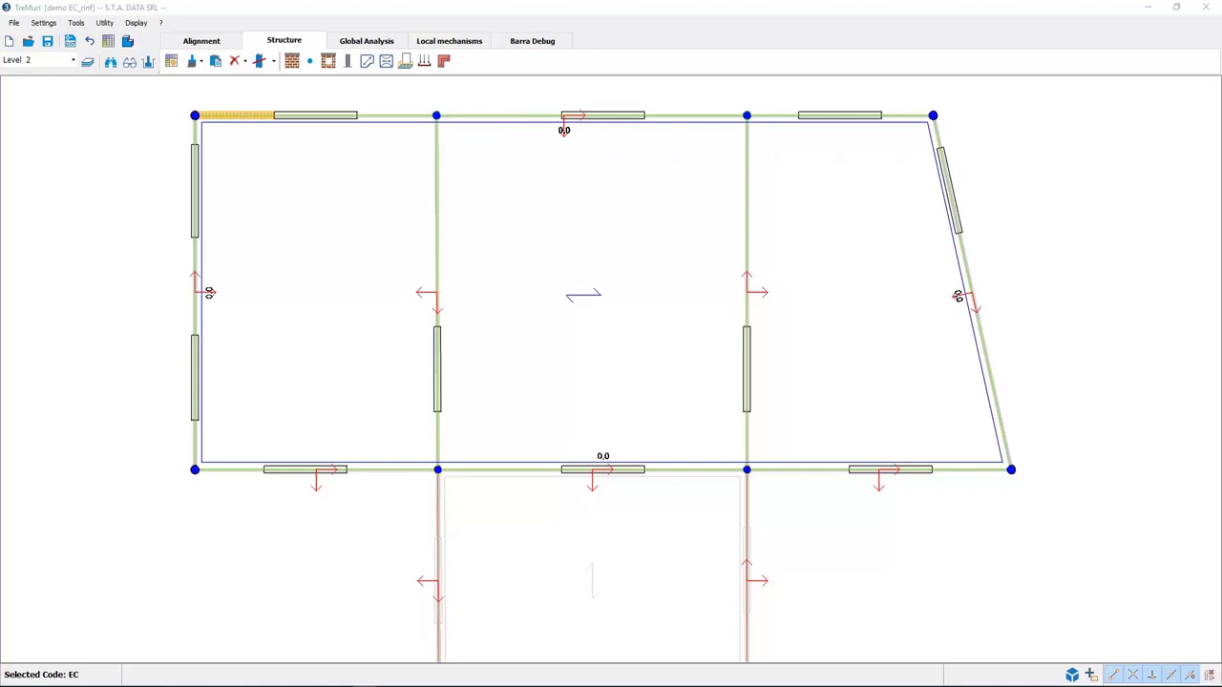
left_click(443, 61)
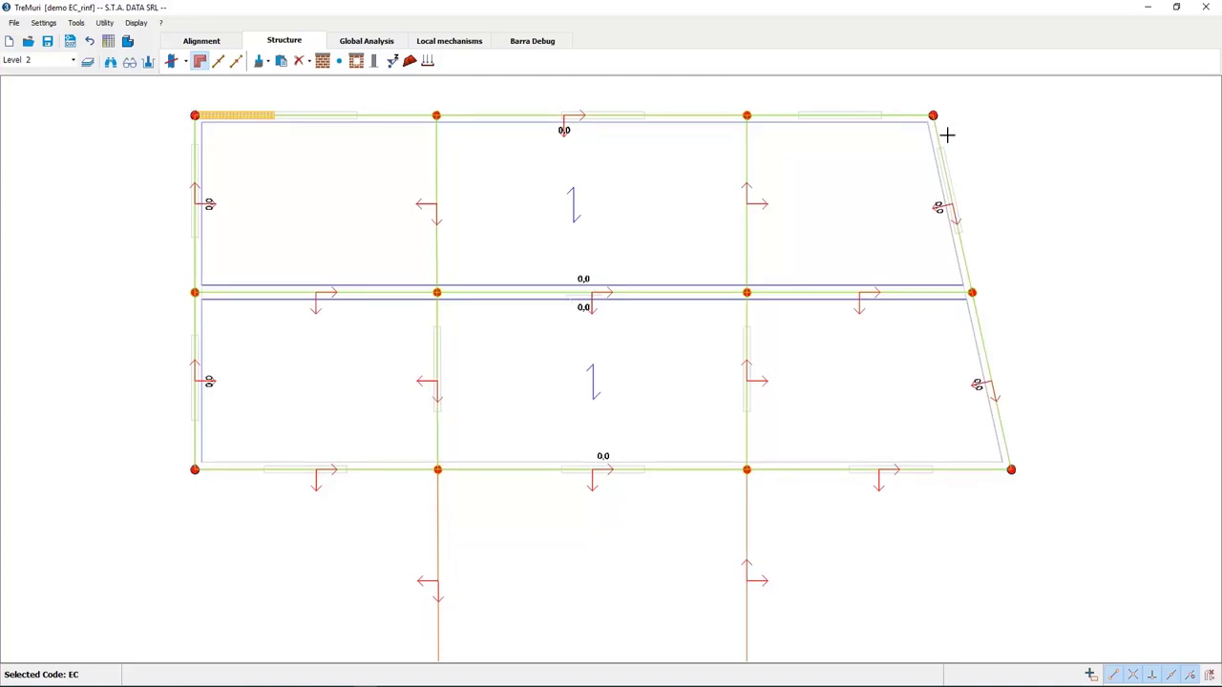
left_click(199, 60)
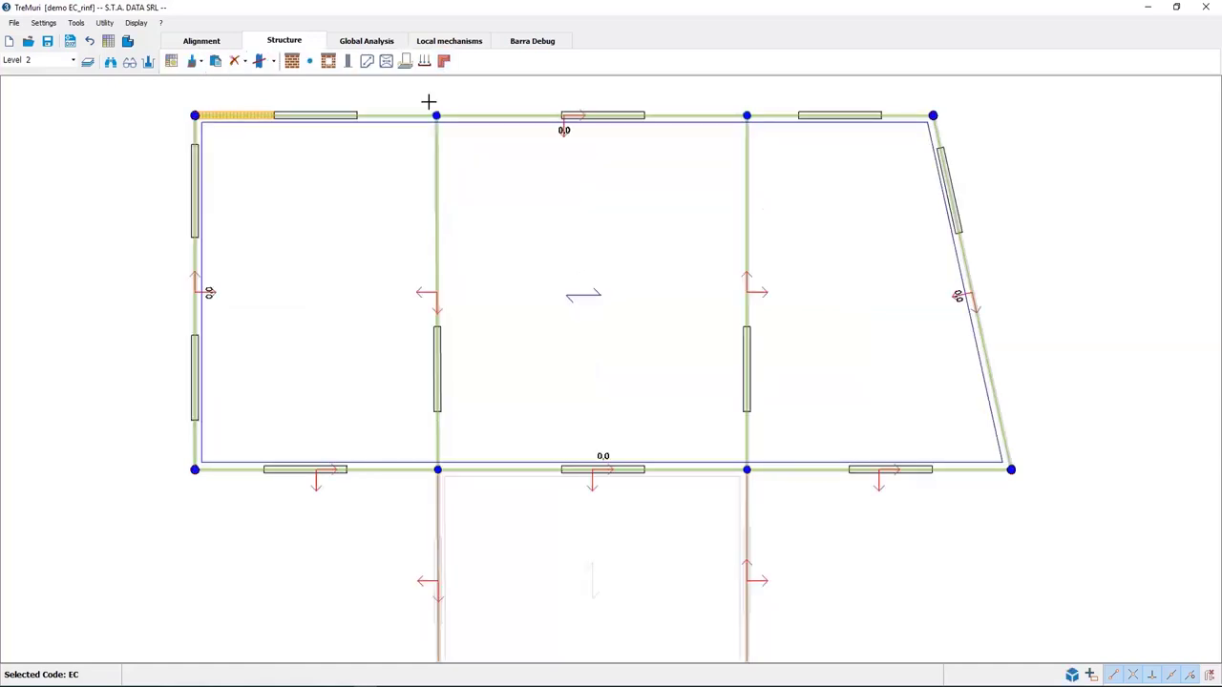
- In the roof model, set the elevation of the nodes along both long eaves walls to 650 cm
left_click(444, 61)
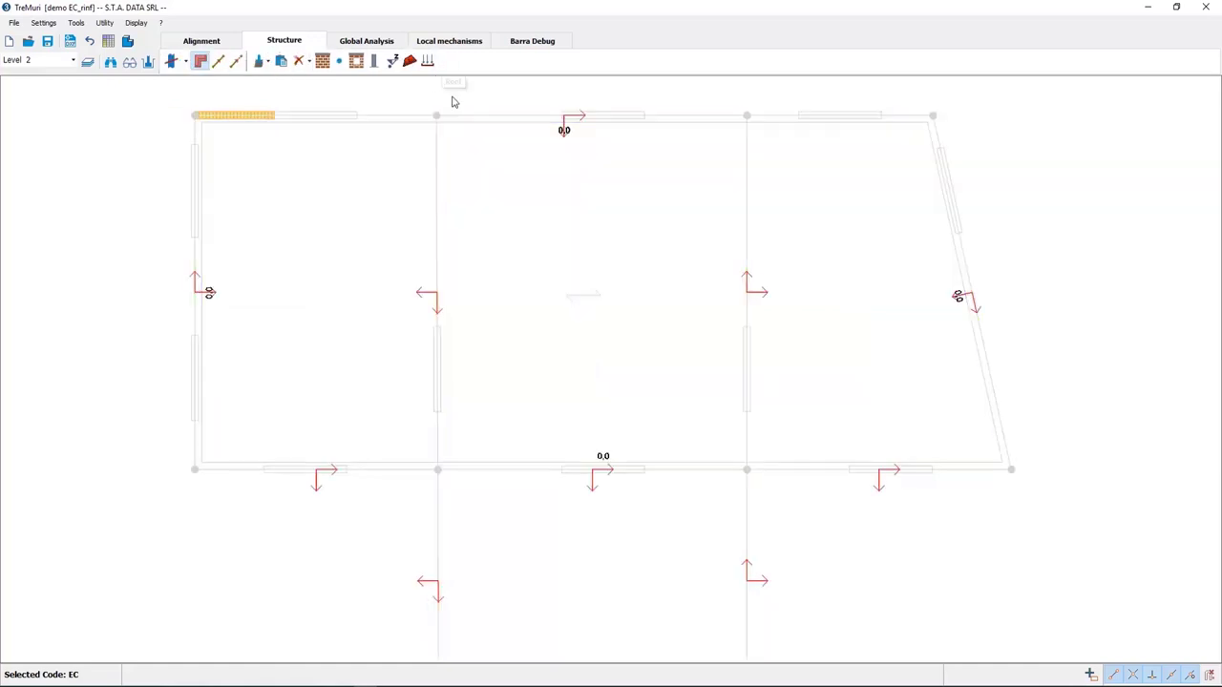
left_click(394, 60)
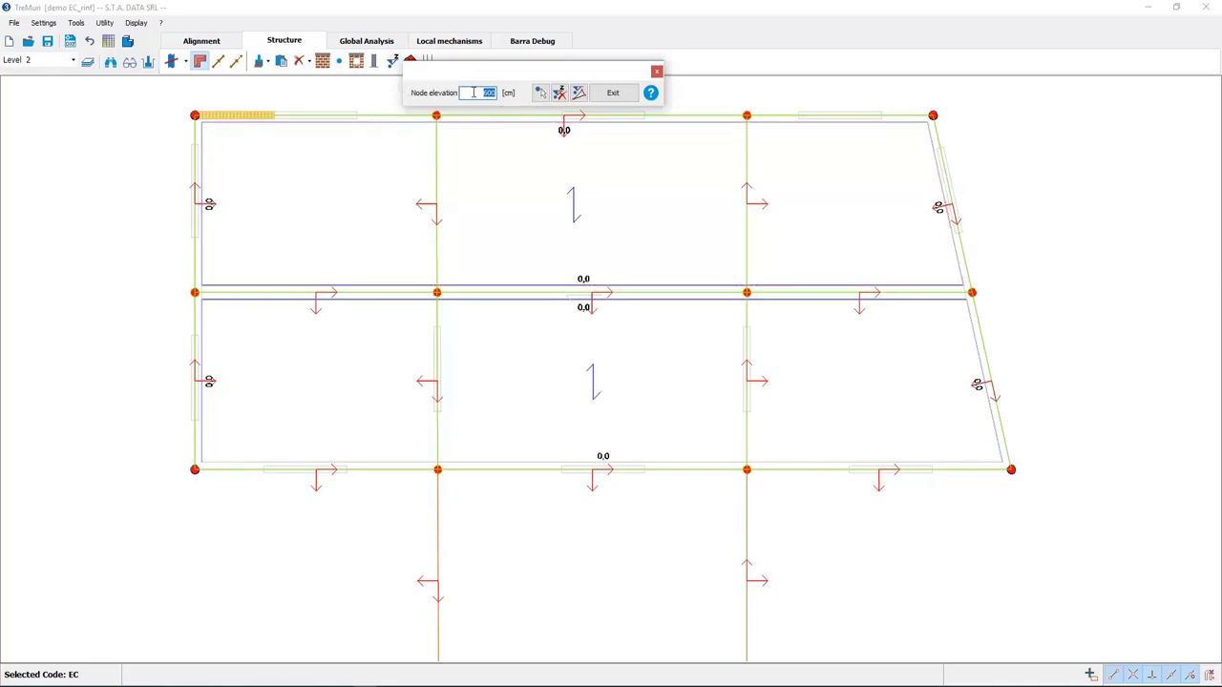
type("650")
left_click(539, 93)
left_click_drag(175, 99, 966, 134)
left_click_drag(1052, 498, 136, 448)
left_click(612, 92)
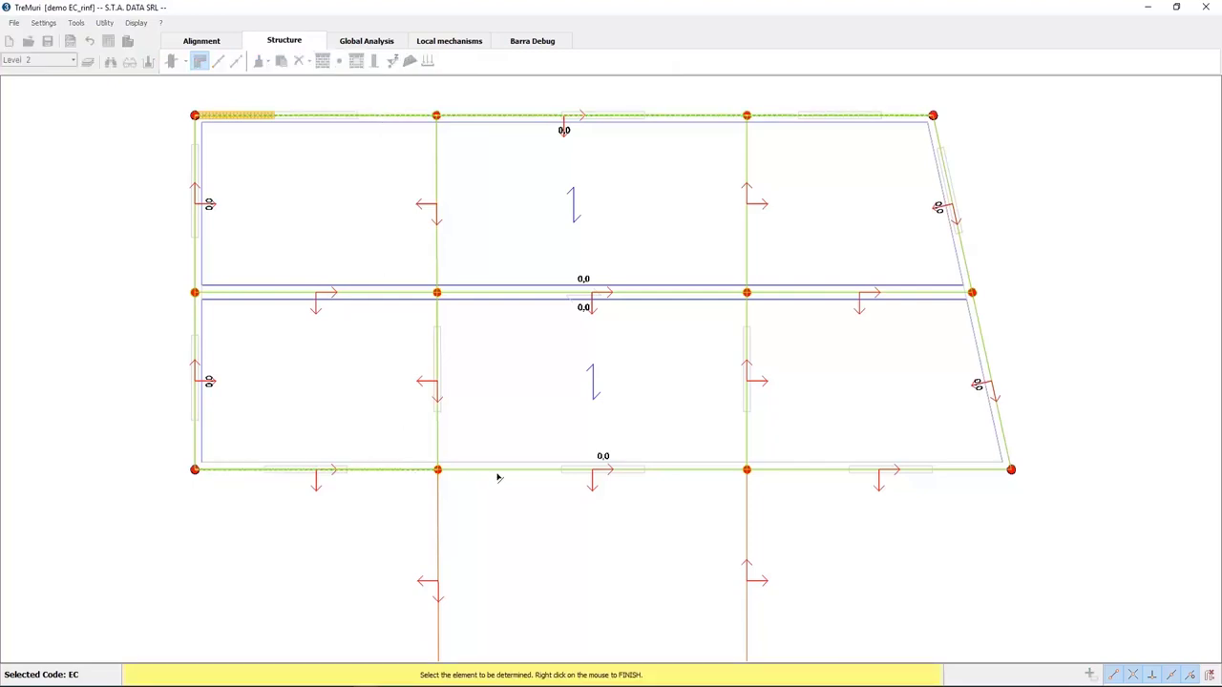
- Define the four interior cross-wall segments of the roof together as masonry panels 30 cm thick in Clay brickwork (post 1945)
right_click(796, 354)
left_click(449, 167)
double_click(435, 244)
type("30")
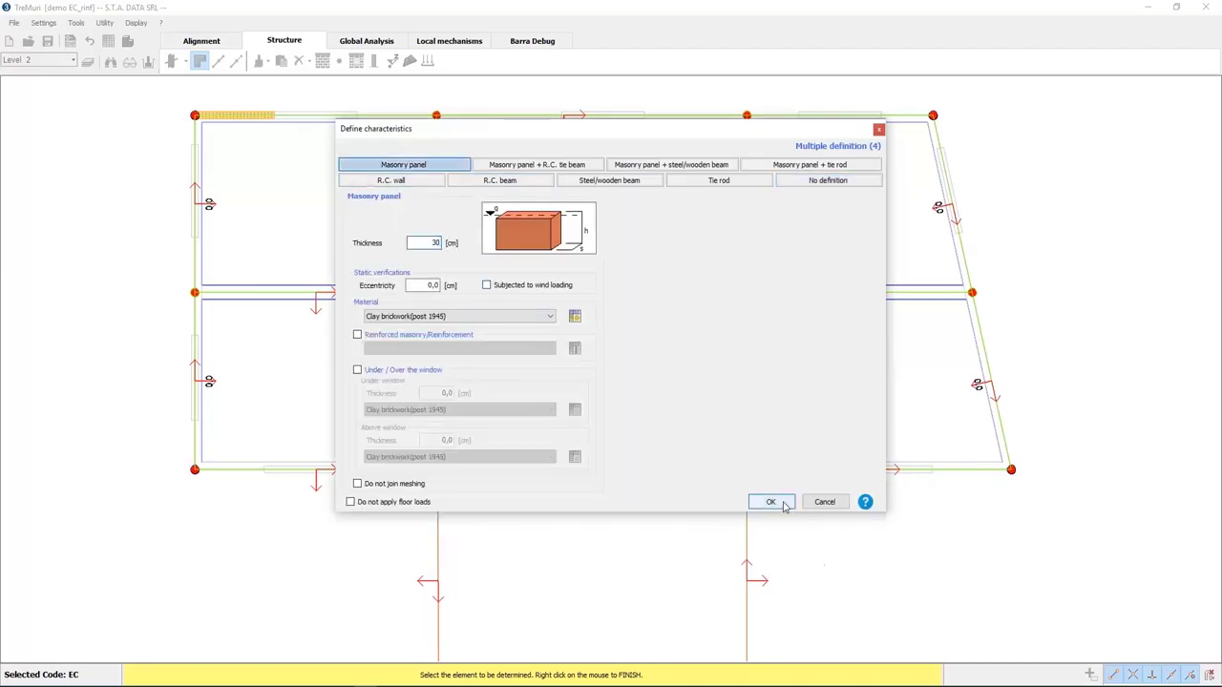
left_click(784, 506)
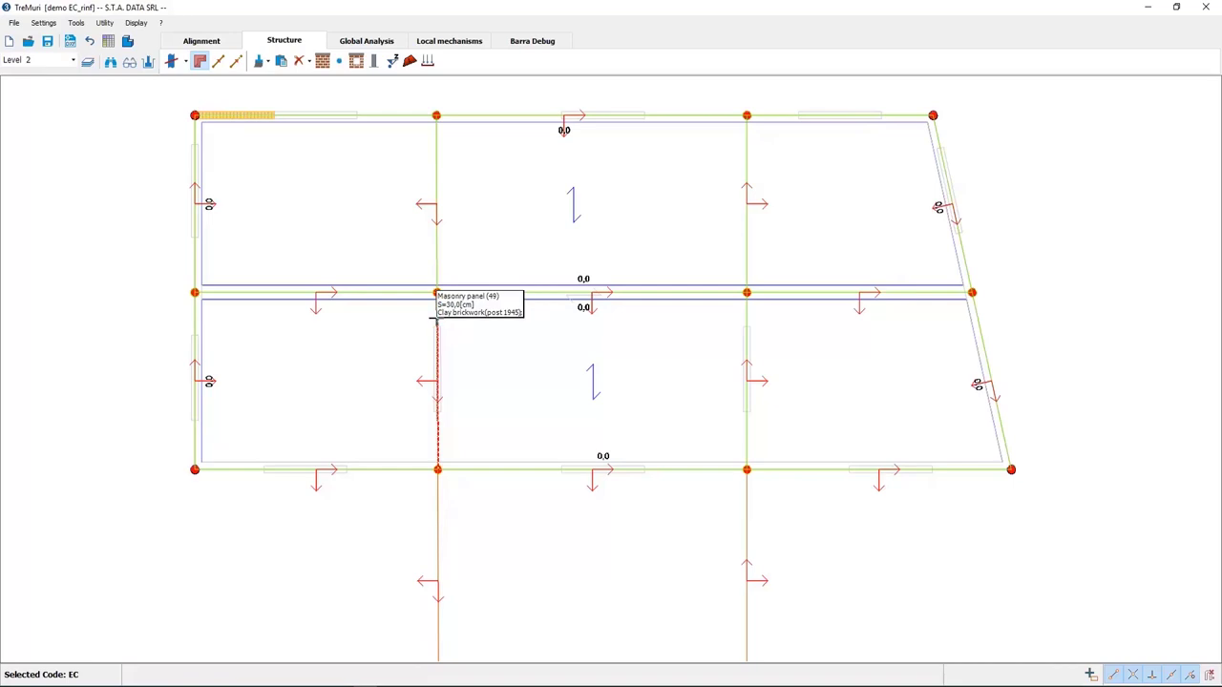
- Inspect the roof's interior masonry panels in the enlarged 3D view and close it
left_click(130, 45)
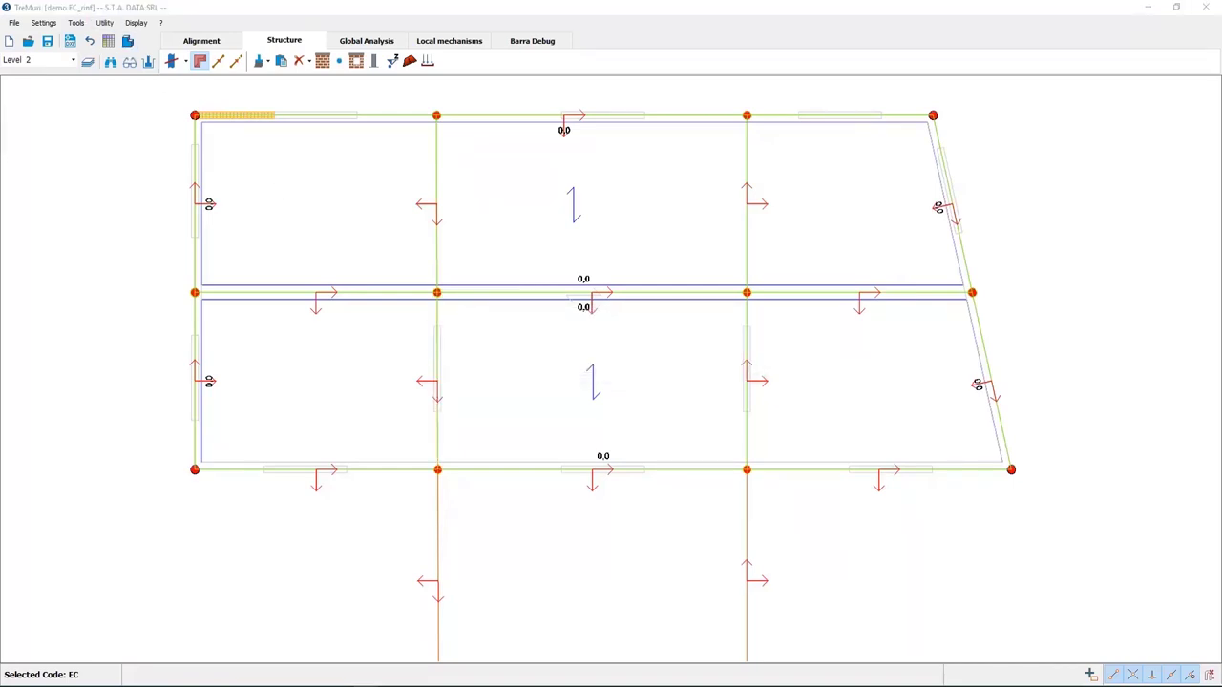
left_click_drag(286, 356, 709, 256)
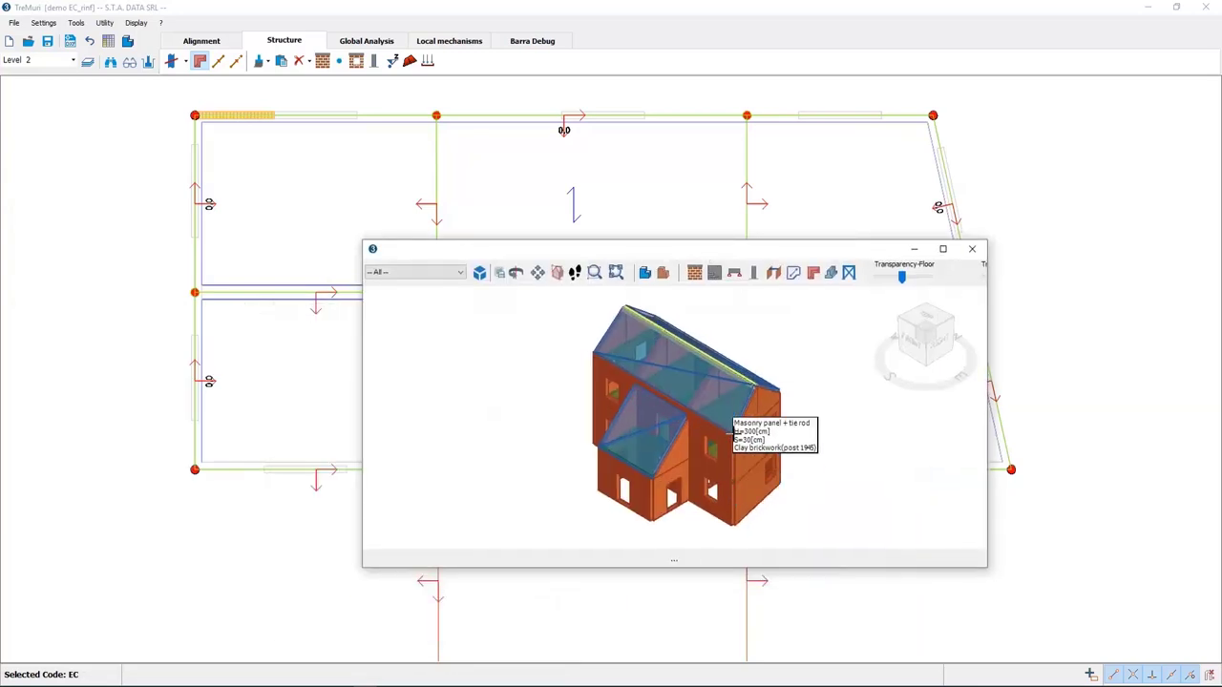
left_click(942, 248)
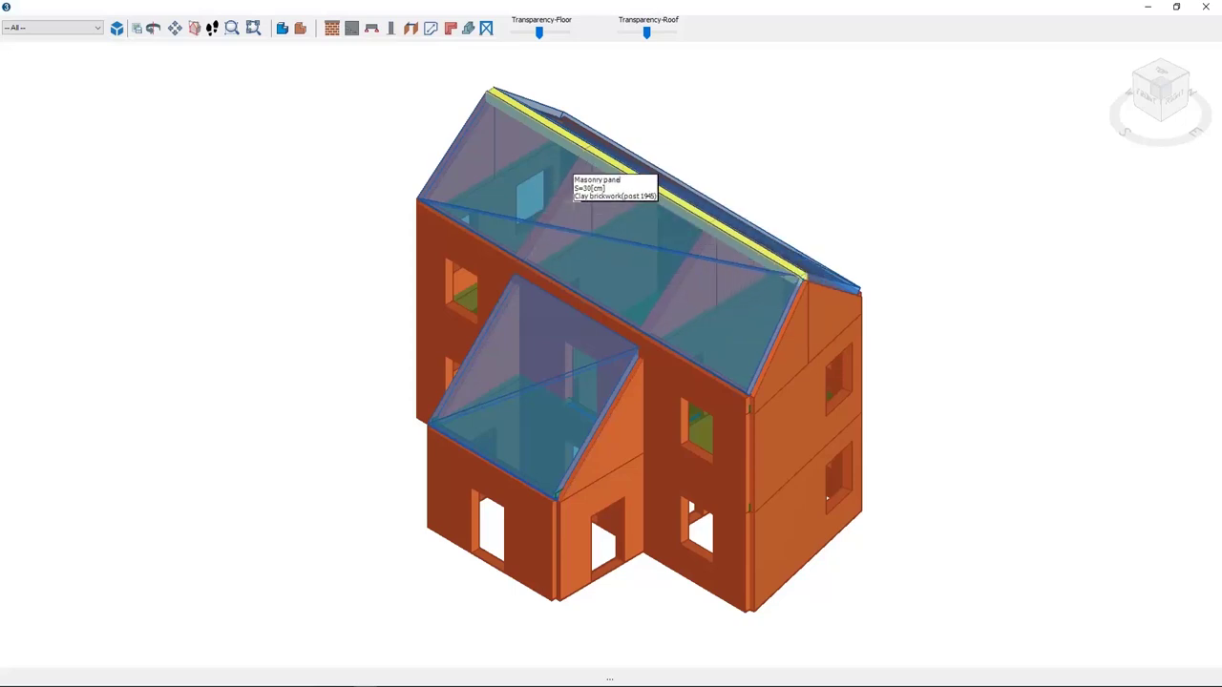
left_click(1209, 7)
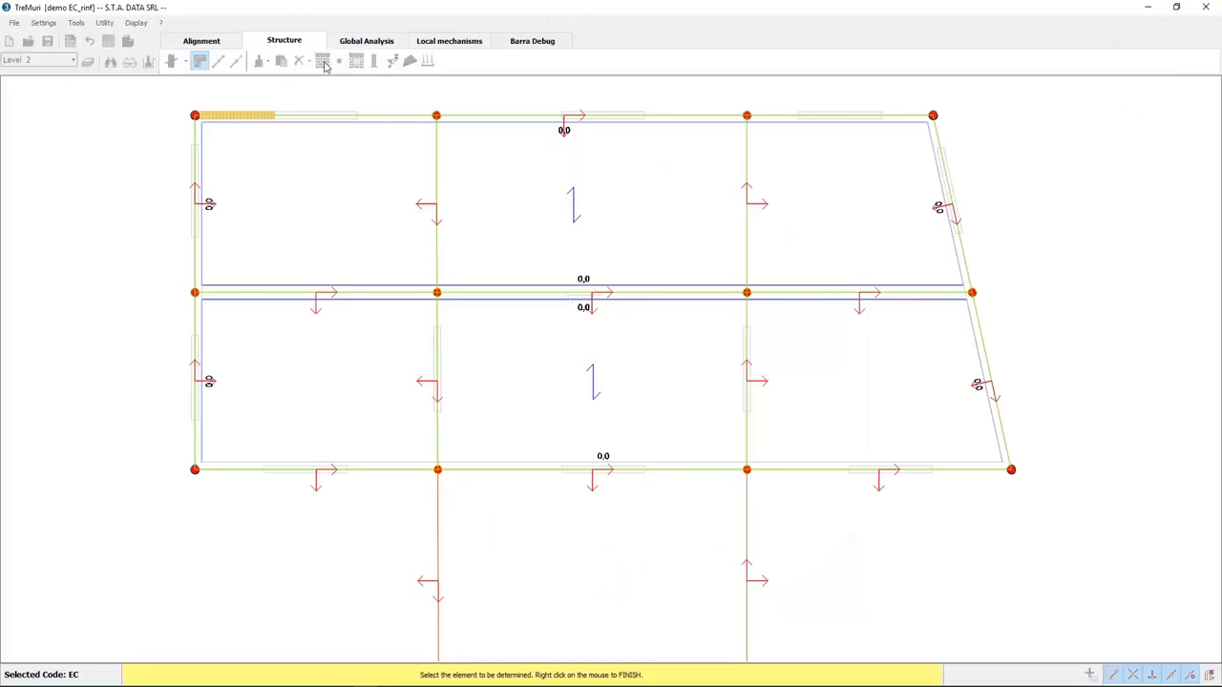
- Redefine the four interior cross-wall segments of the roof together as wooden beams with b 20 cm and h 20 cm
left_click(437, 139)
left_click(750, 177)
left_click(747, 317)
left_click(436, 336)
right_click(436, 336)
left_click(621, 182)
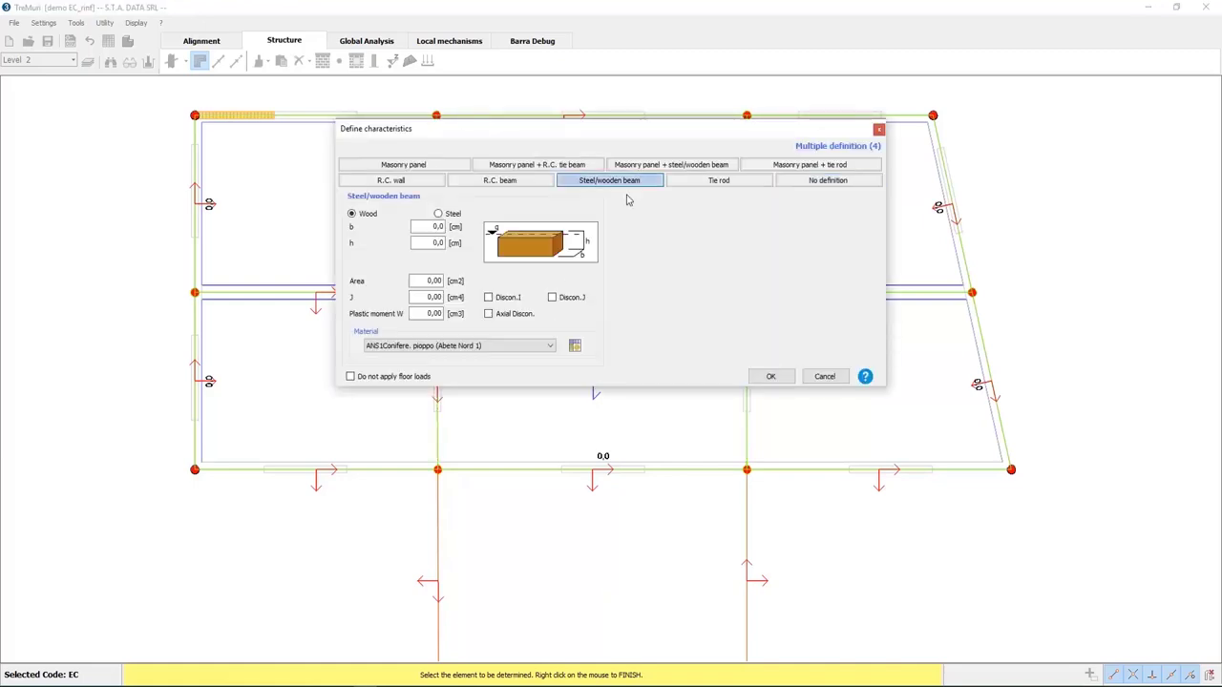
left_click(437, 226)
type("20")
left_click(434, 242)
type("20")
left_click(761, 377)
right_click(437, 172)
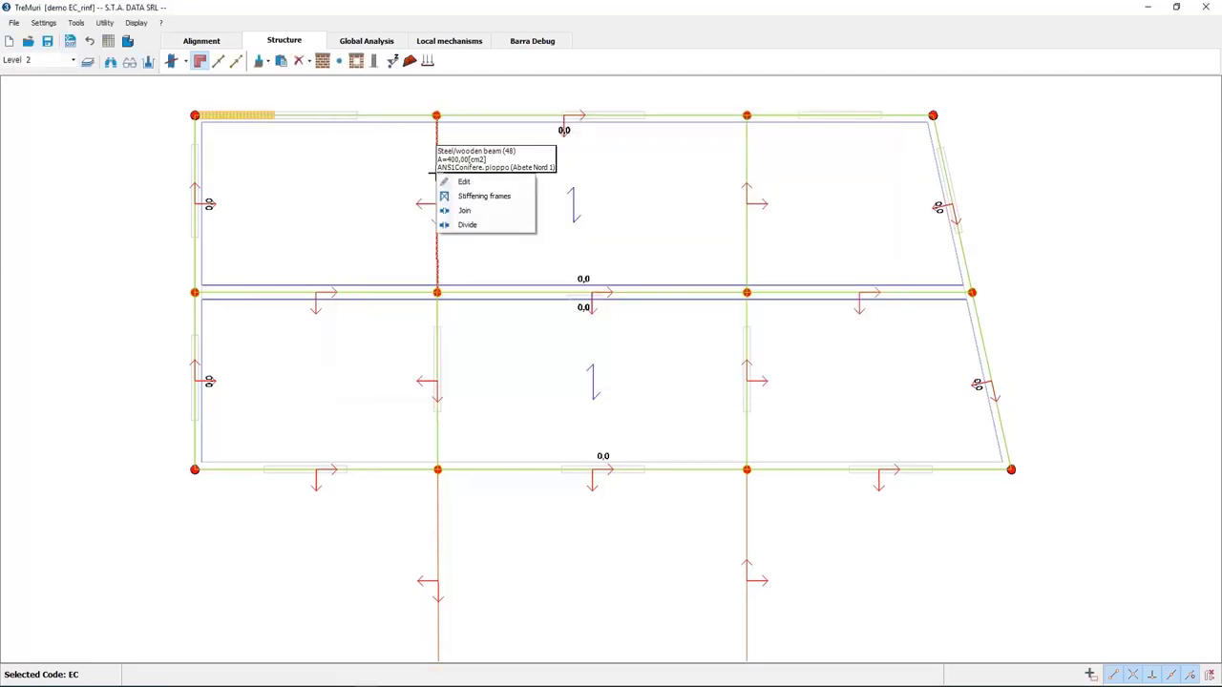
left_click(611, 190)
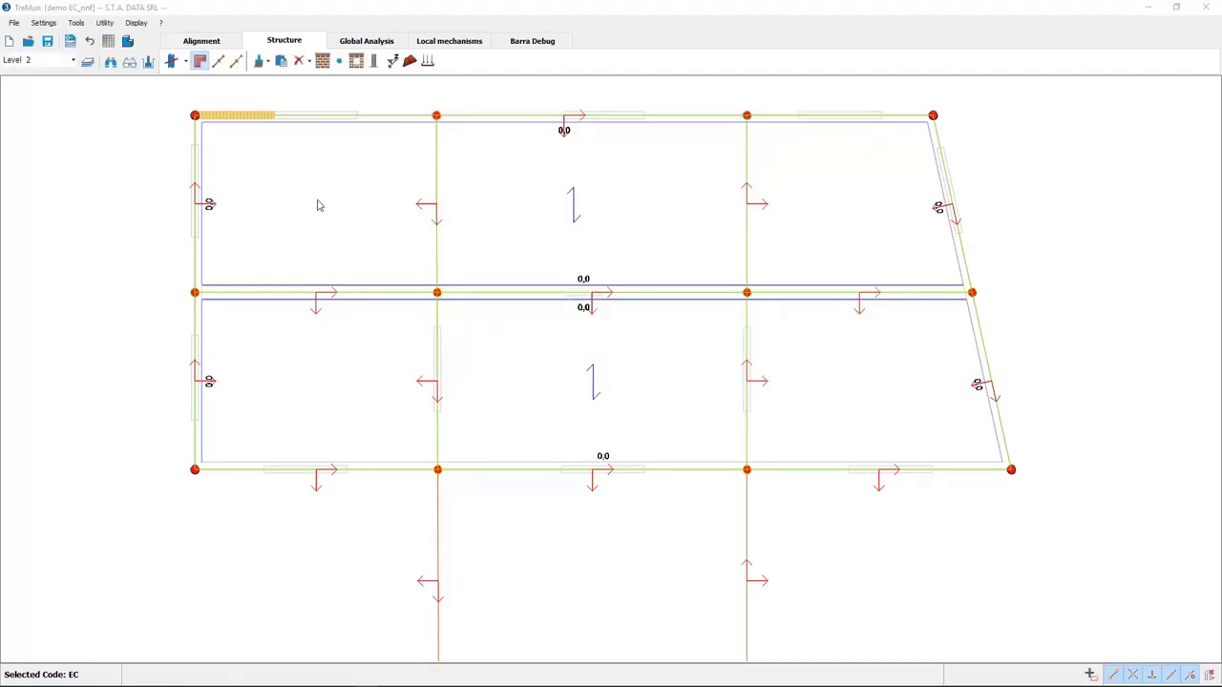
left_click(22, 245)
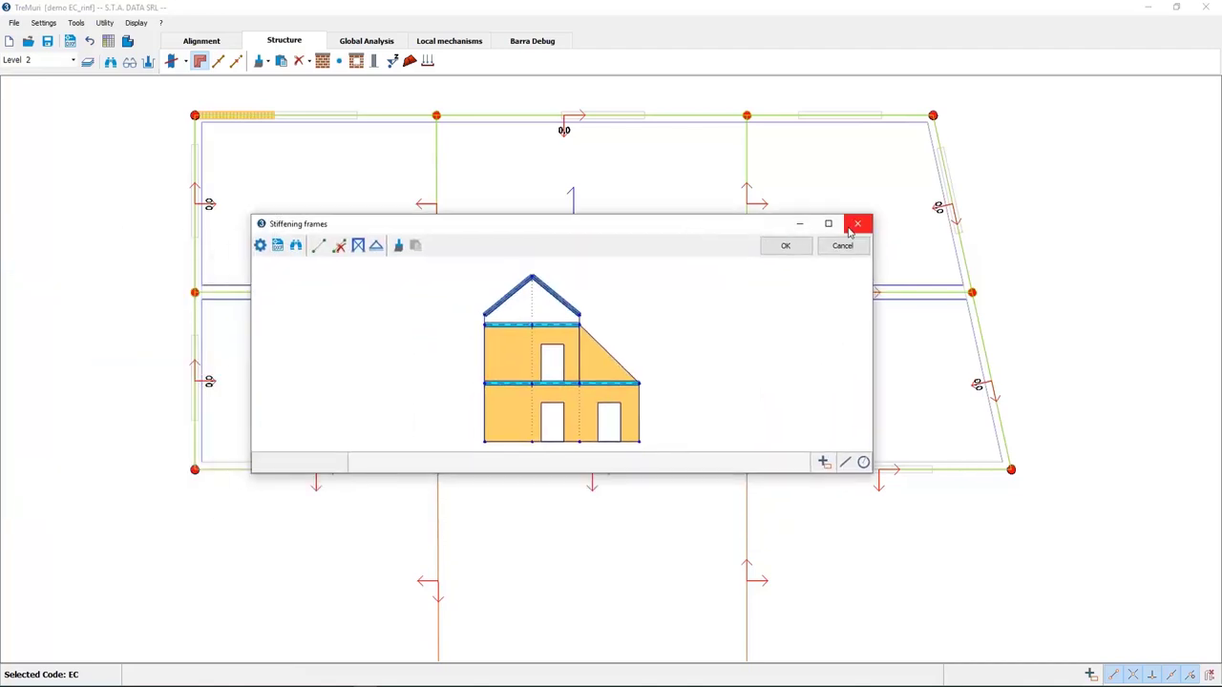
left_click(857, 224)
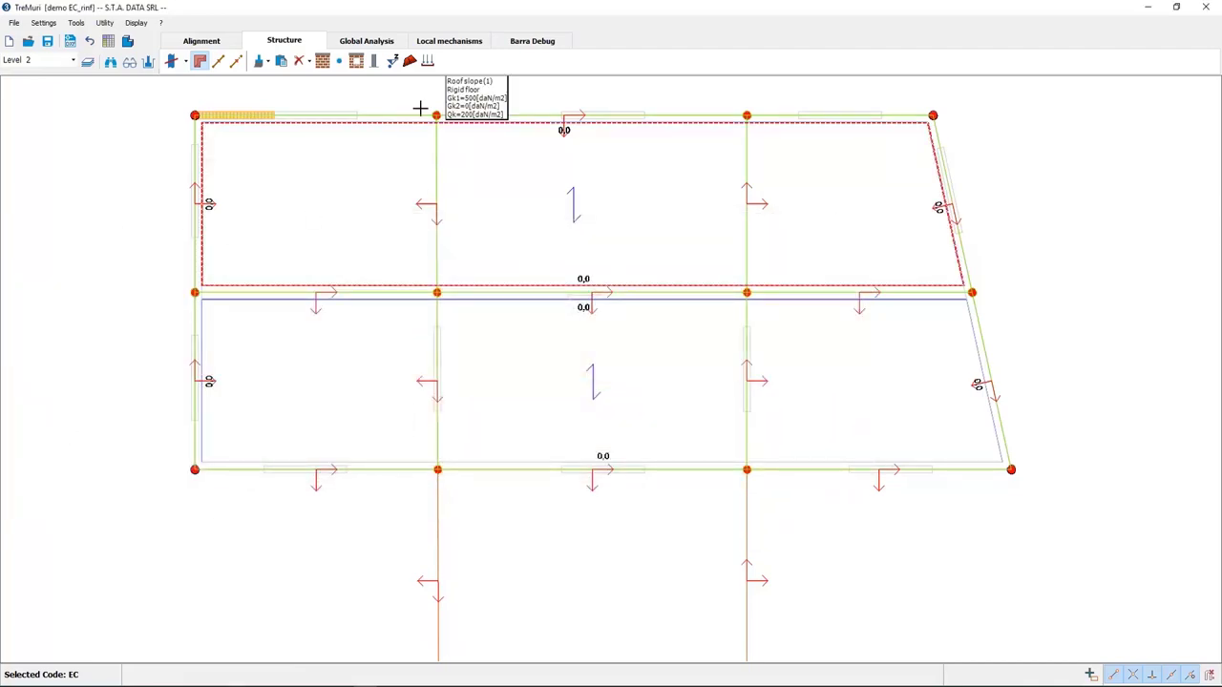
- In the first interior cross-wall's stiffening frame, draw a horizontal tie member between the two eaves nodes of the roof
right_click(431, 165)
left_click(469, 197)
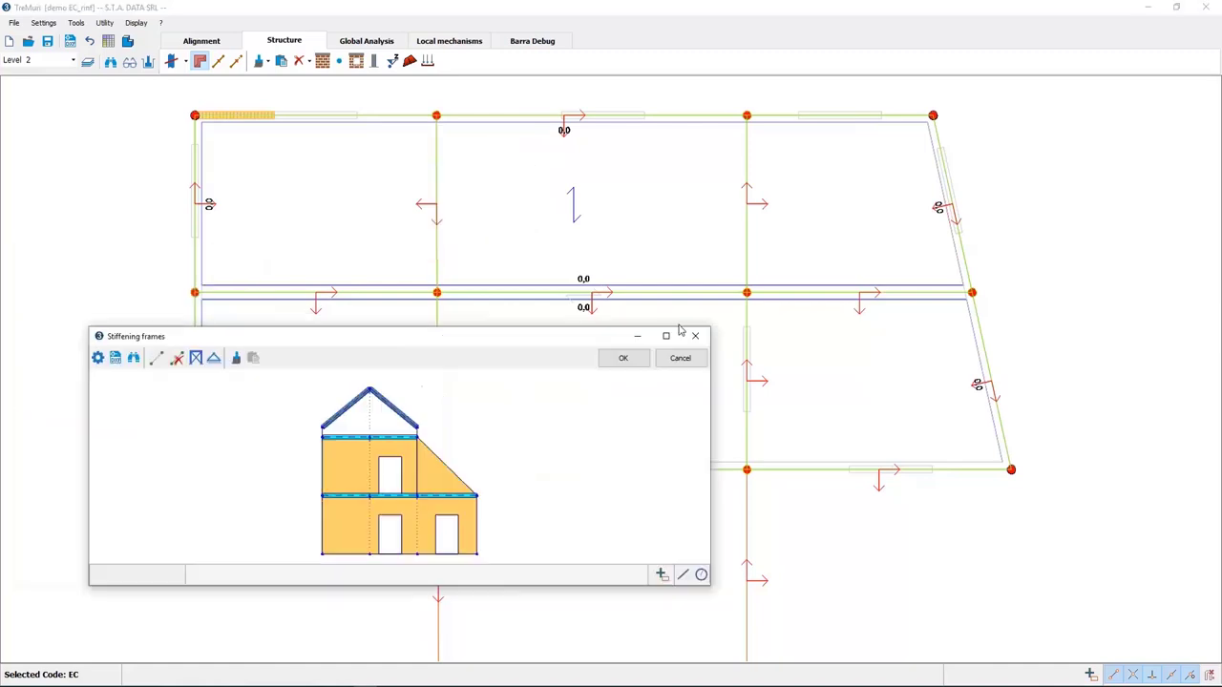
left_click_drag(532, 330, 878, 213)
left_click(1010, 215)
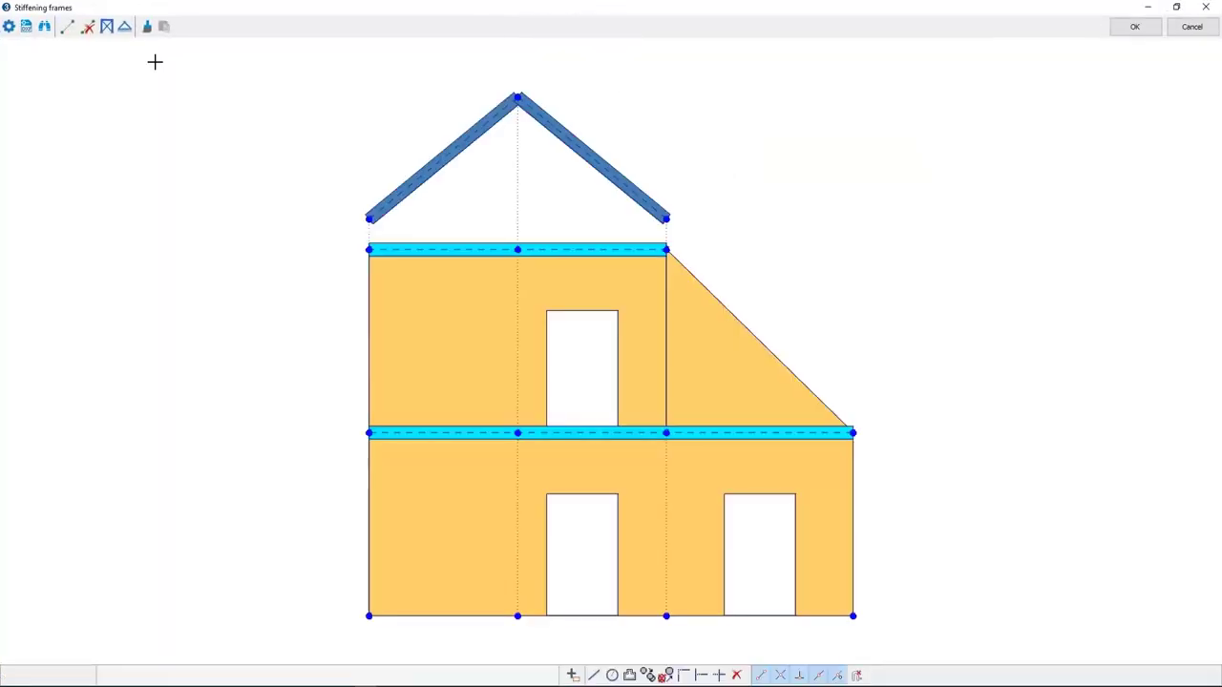
left_click(69, 29)
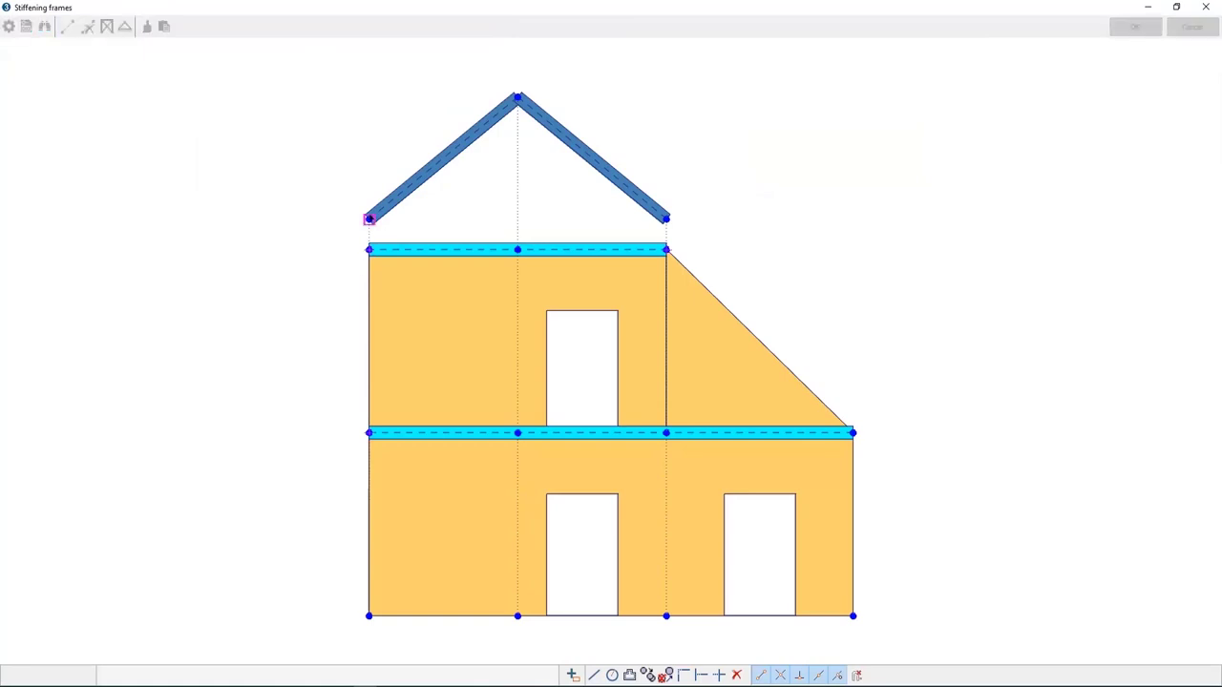
left_click(667, 219)
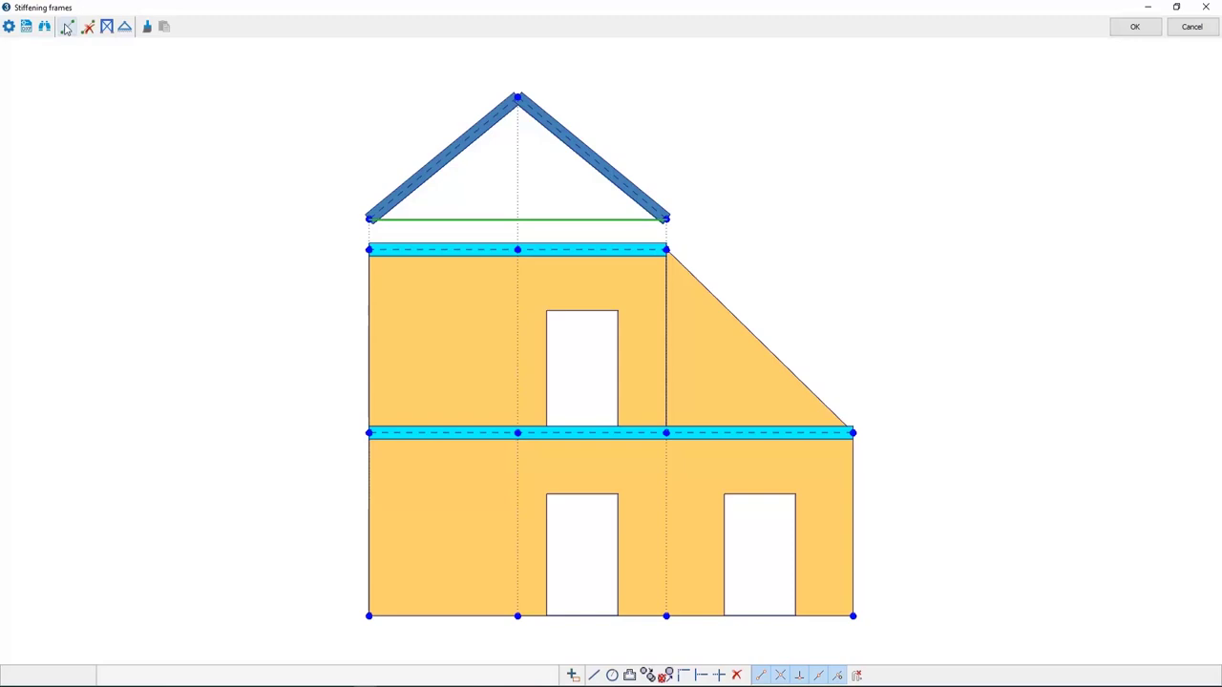
- Add a vertical post from the ridge to the tie's midpoint and two diagonal struts from there to the midpoints of the rafters
left_click(67, 27)
left_click(516, 98)
left_click(516, 219)
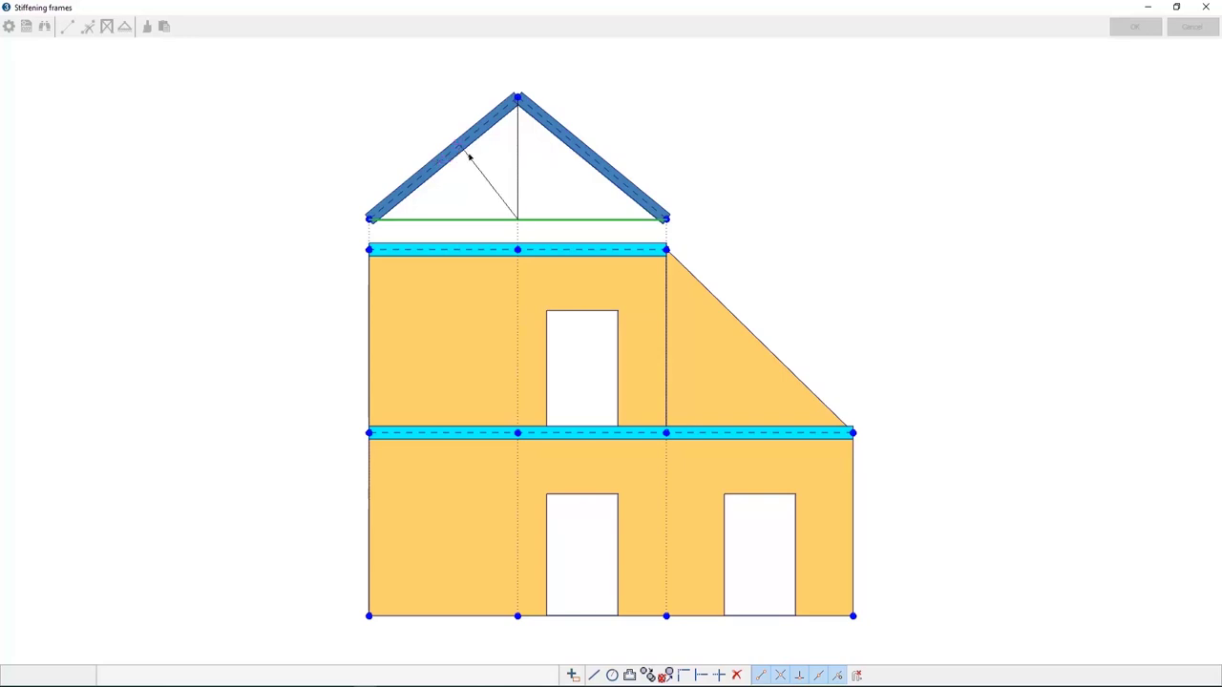
double_click(461, 146)
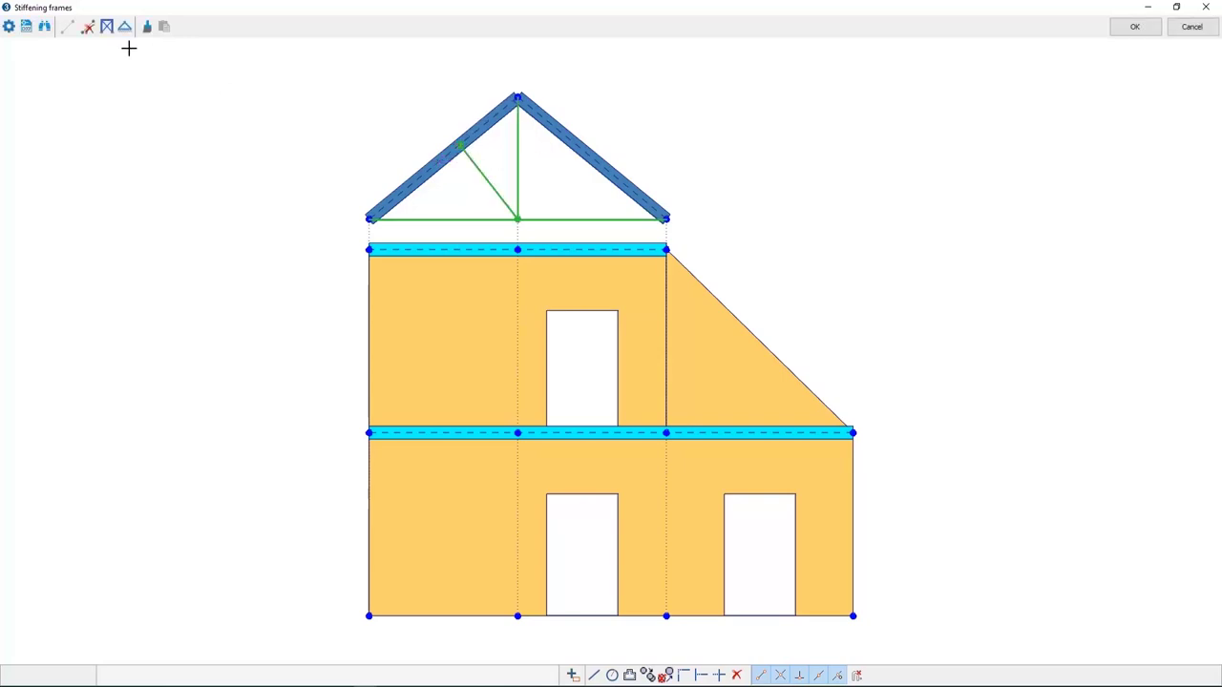
left_click(68, 27)
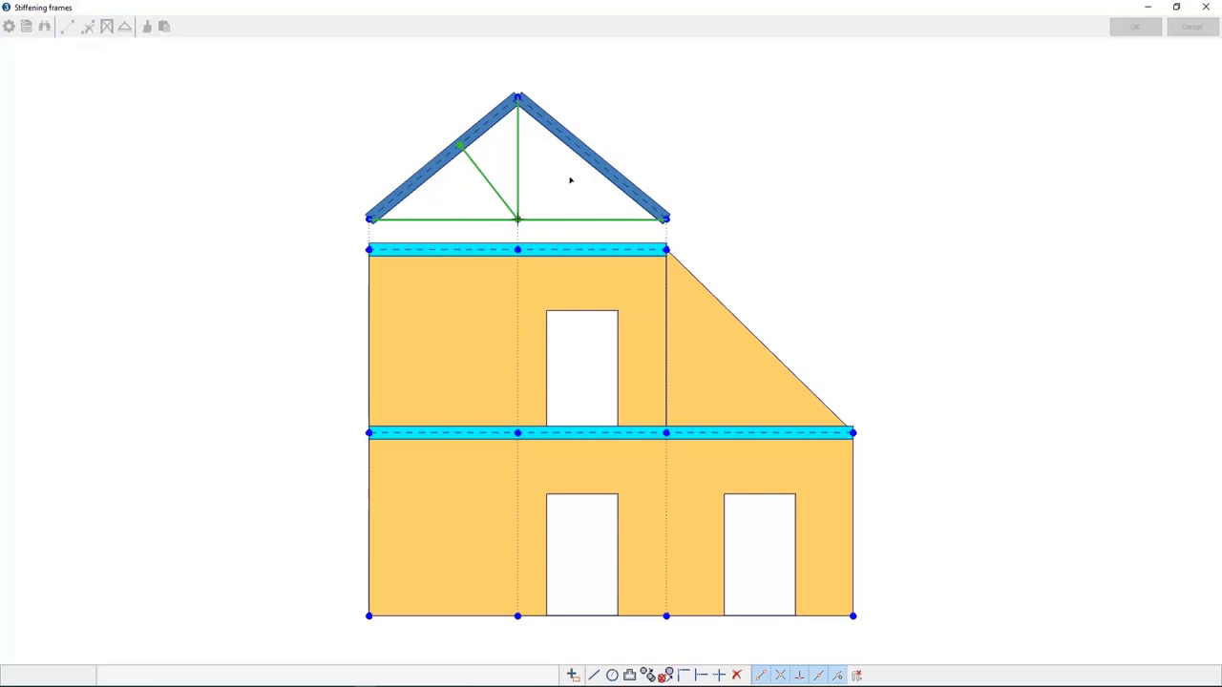
double_click(575, 147)
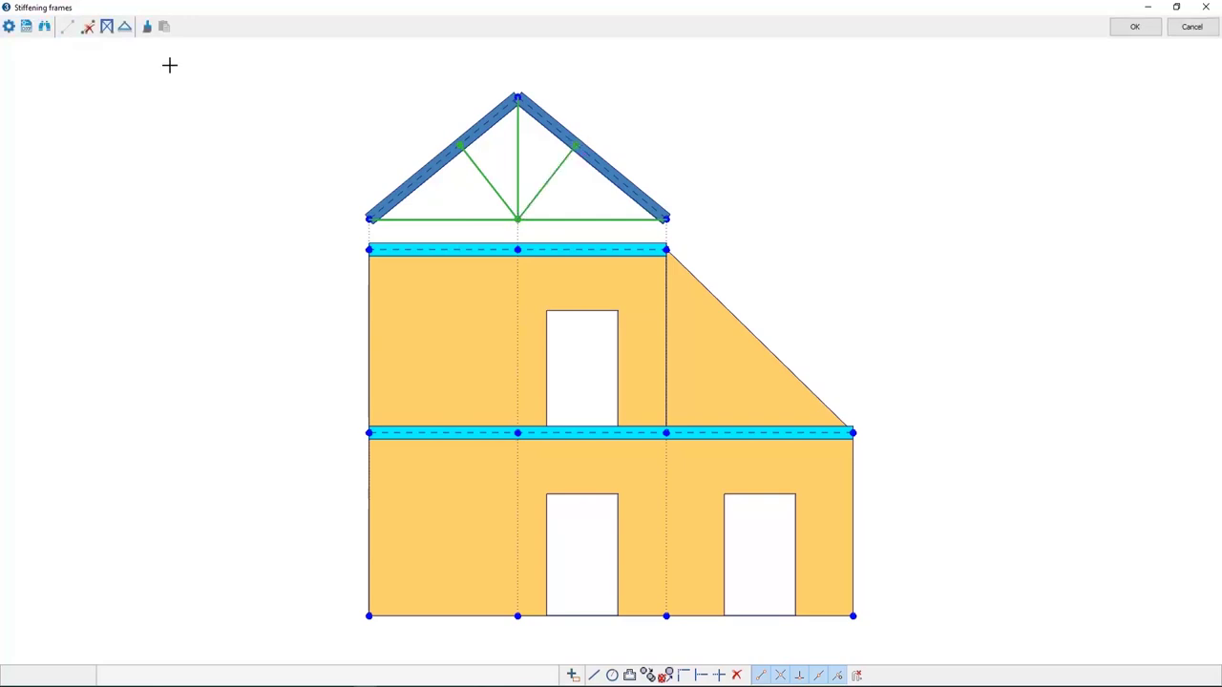
- Define the five new truss members together as wooden beams with b 20 cm and h 20 cm, and accept the stiffening frame
left_click(107, 26)
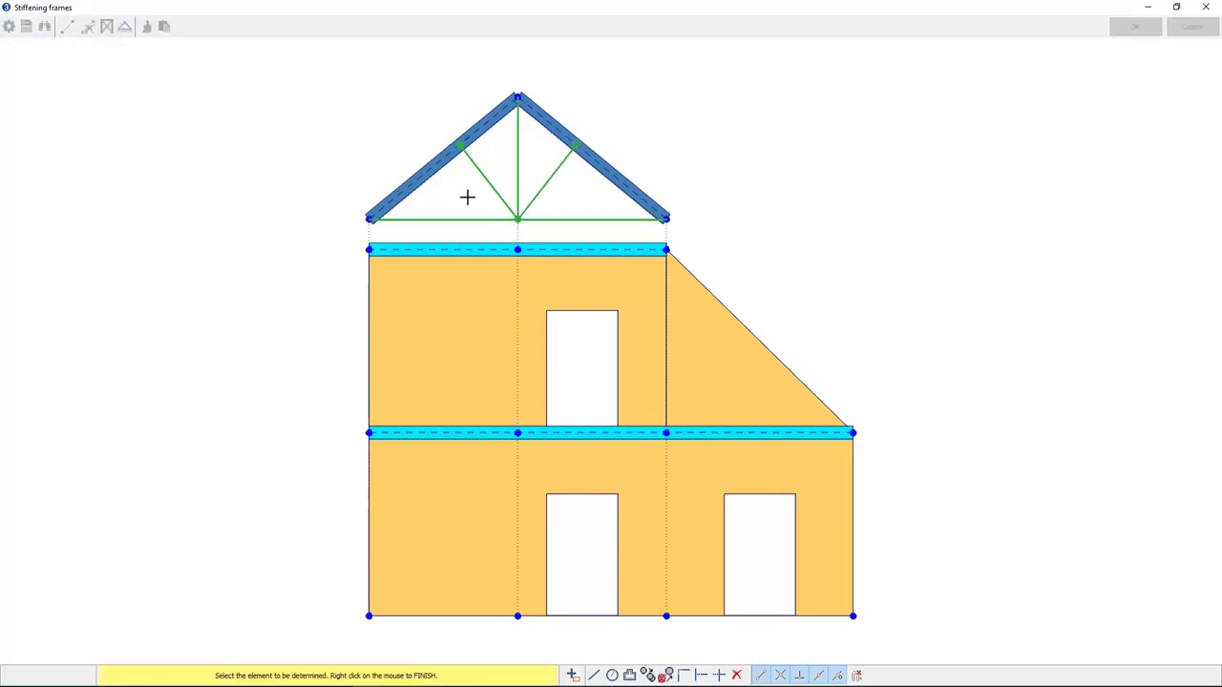
right_click(510, 158)
double_click(613, 298)
type("20")
key("Tab")
type("20")
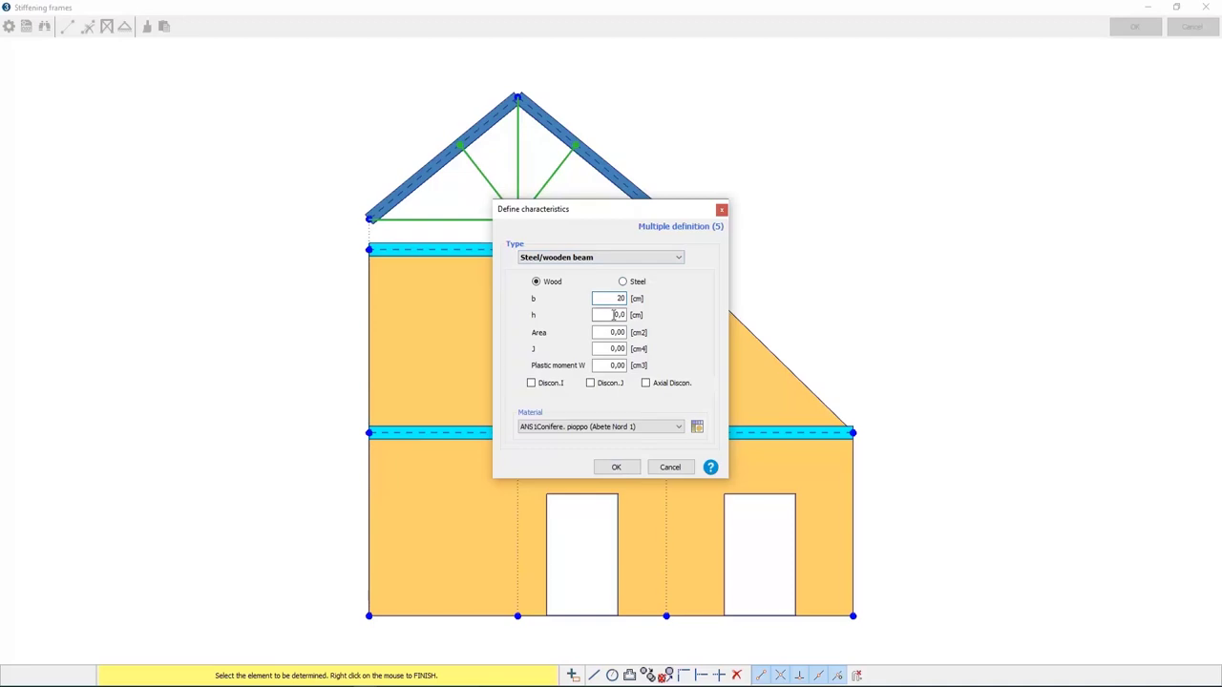
key("Tab")
left_click(619, 466)
right_click(627, 472)
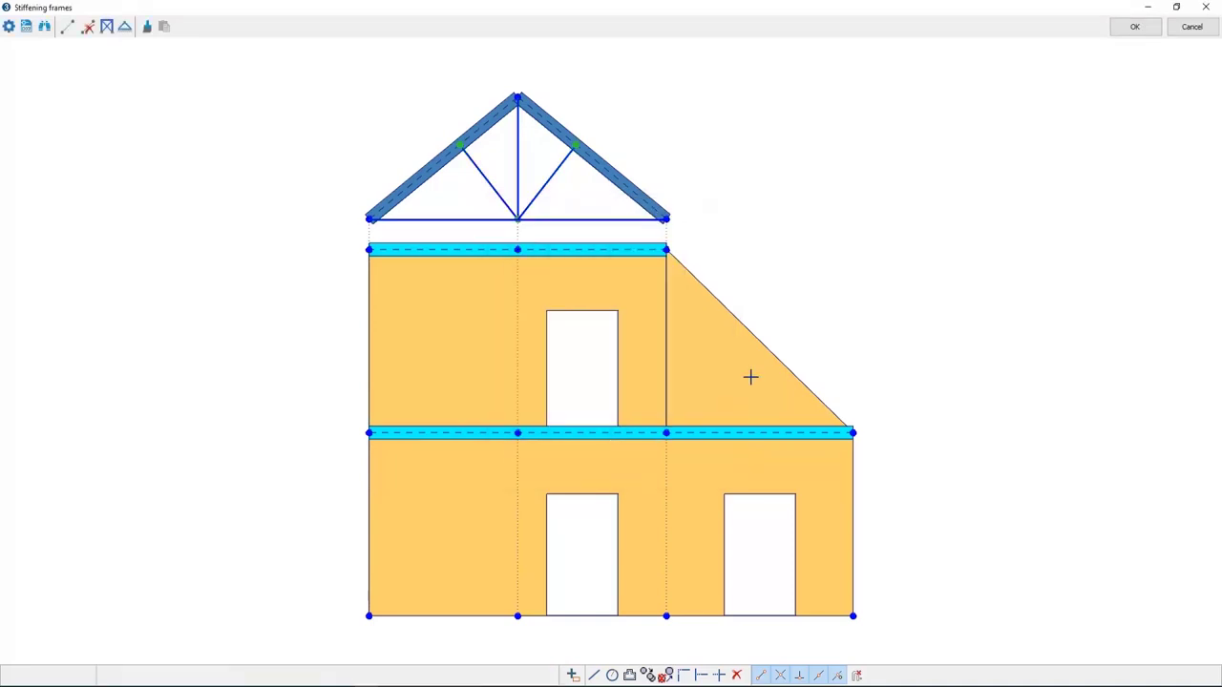
left_click(1135, 27)
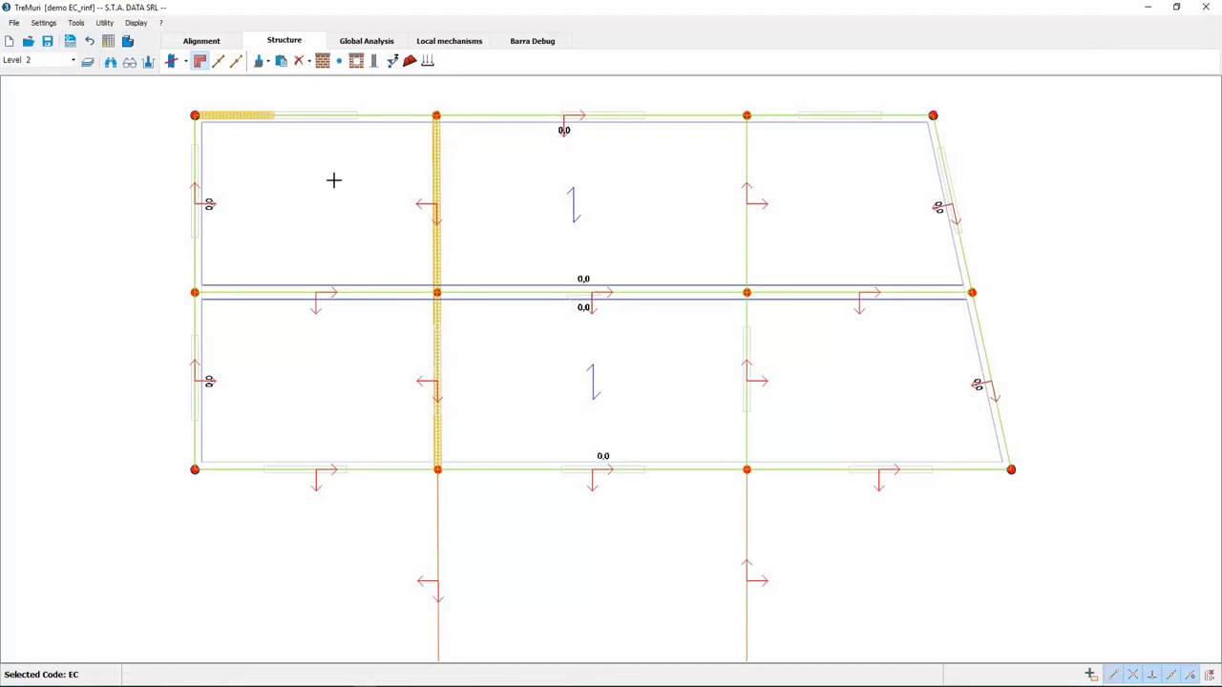
- Inspect the roof truss in the enlarged 3D view with the roof slopes hidden, and close the view
left_click(127, 40)
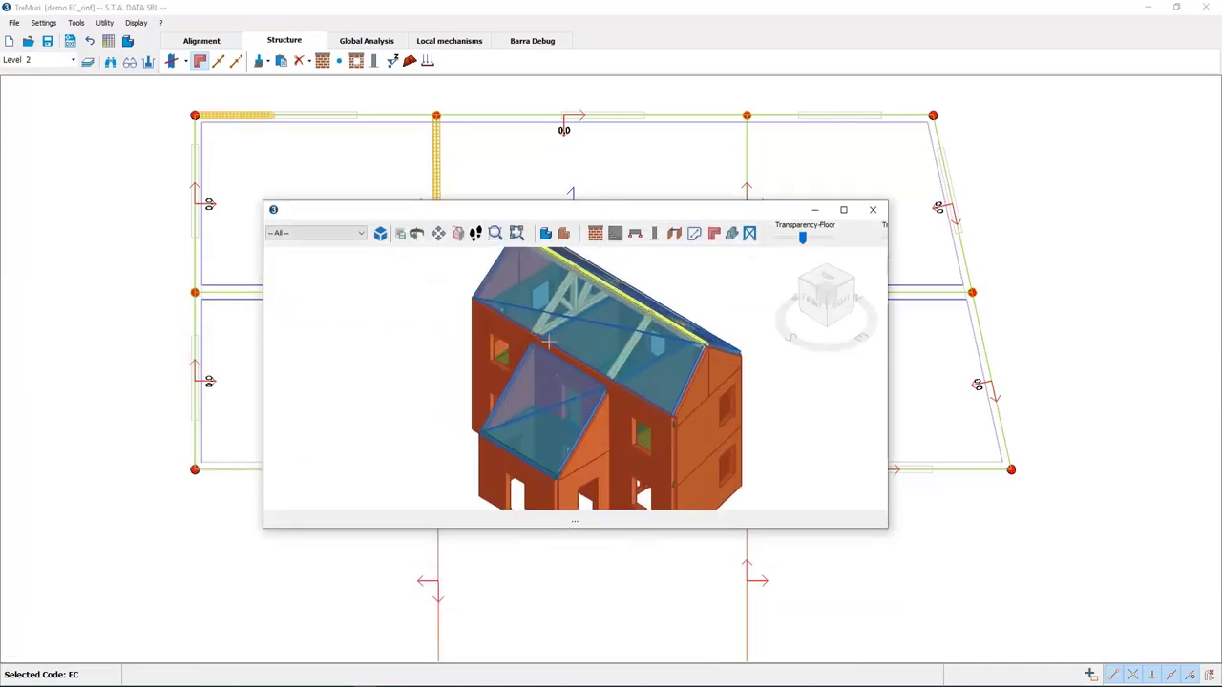
scroll(548, 341, "up", 3)
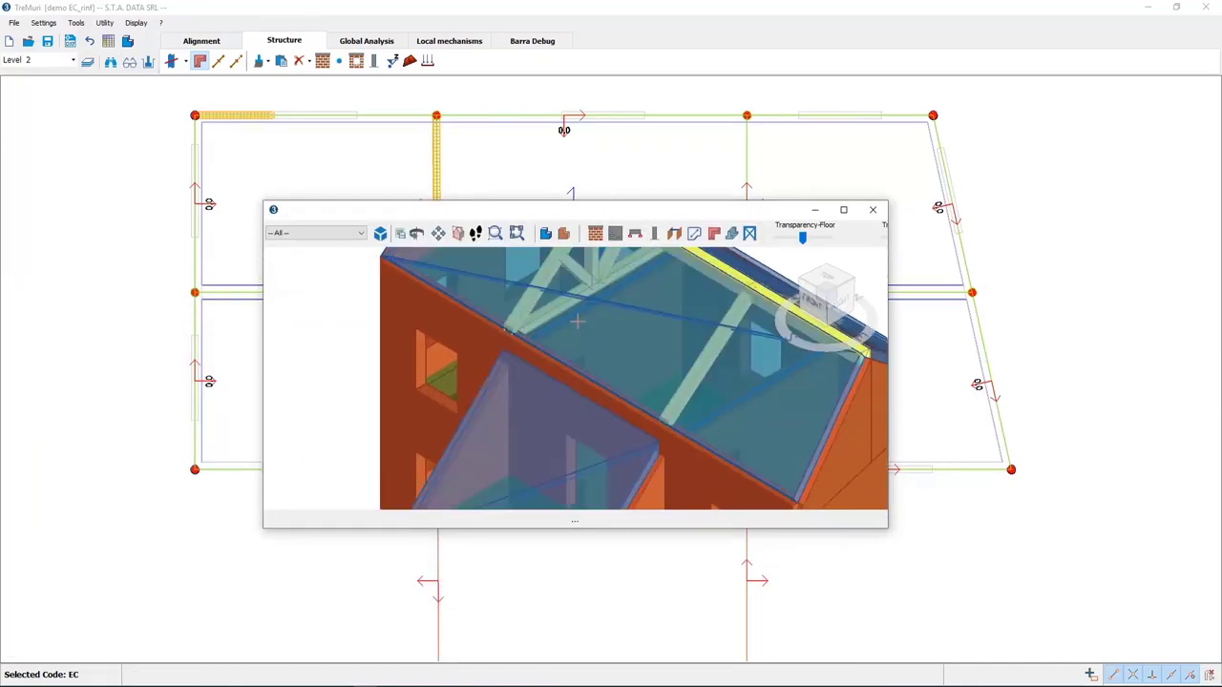
left_click(843, 212)
scroll(633, 470, "up", 3)
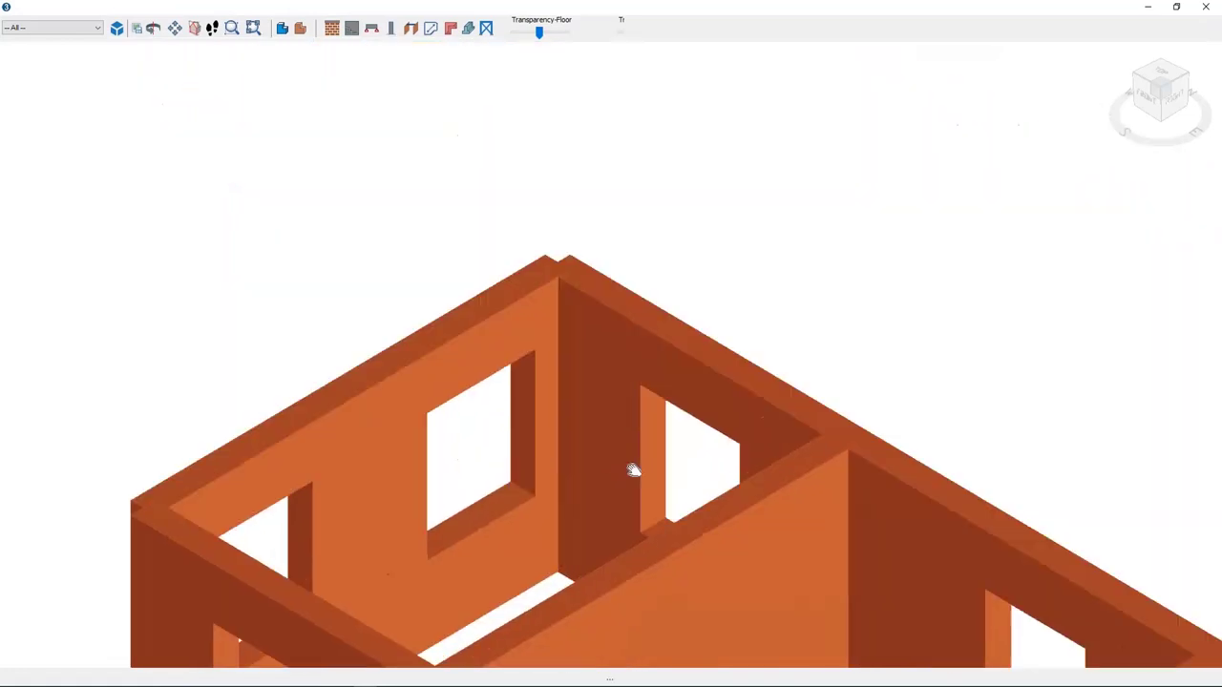
scroll(633, 469, "down", 5)
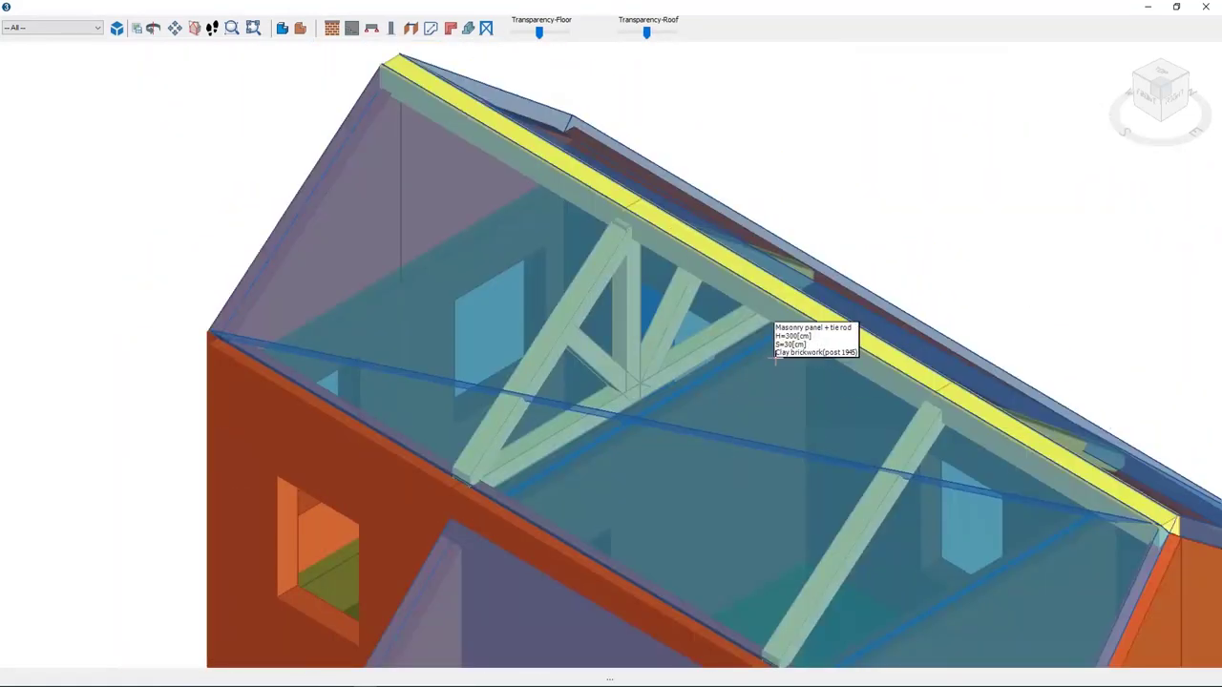
left_click(445, 30)
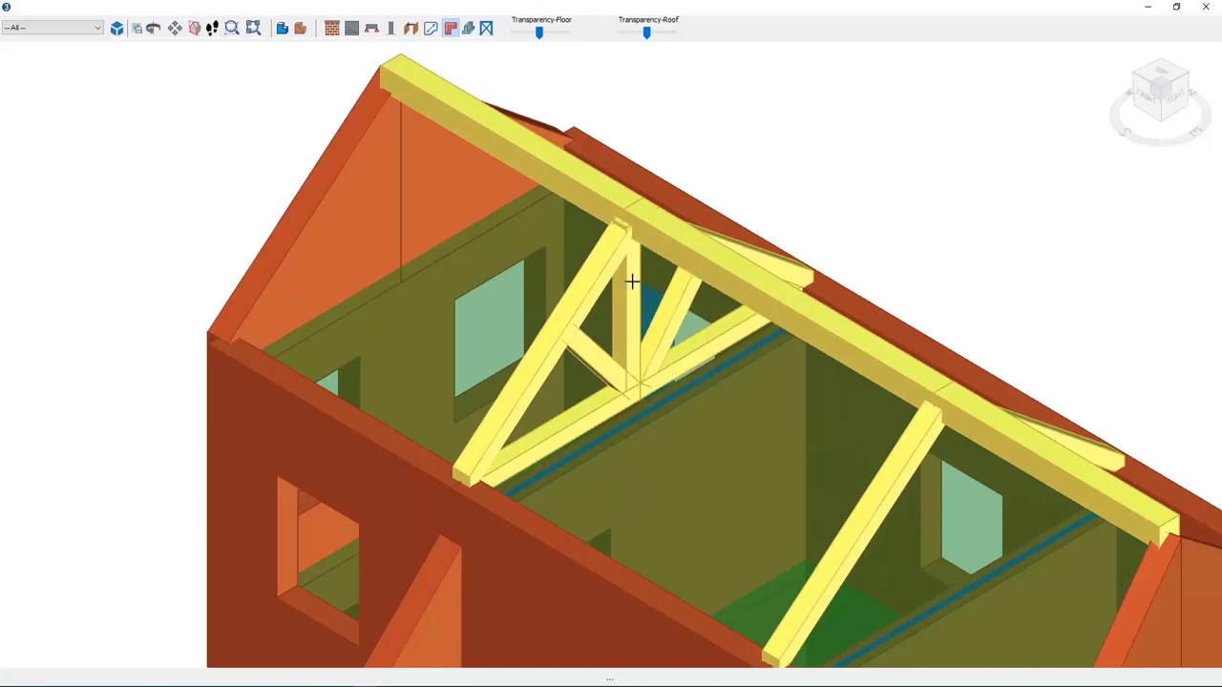
scroll(632, 281, "down", 2)
scroll(632, 281, "down", 2)
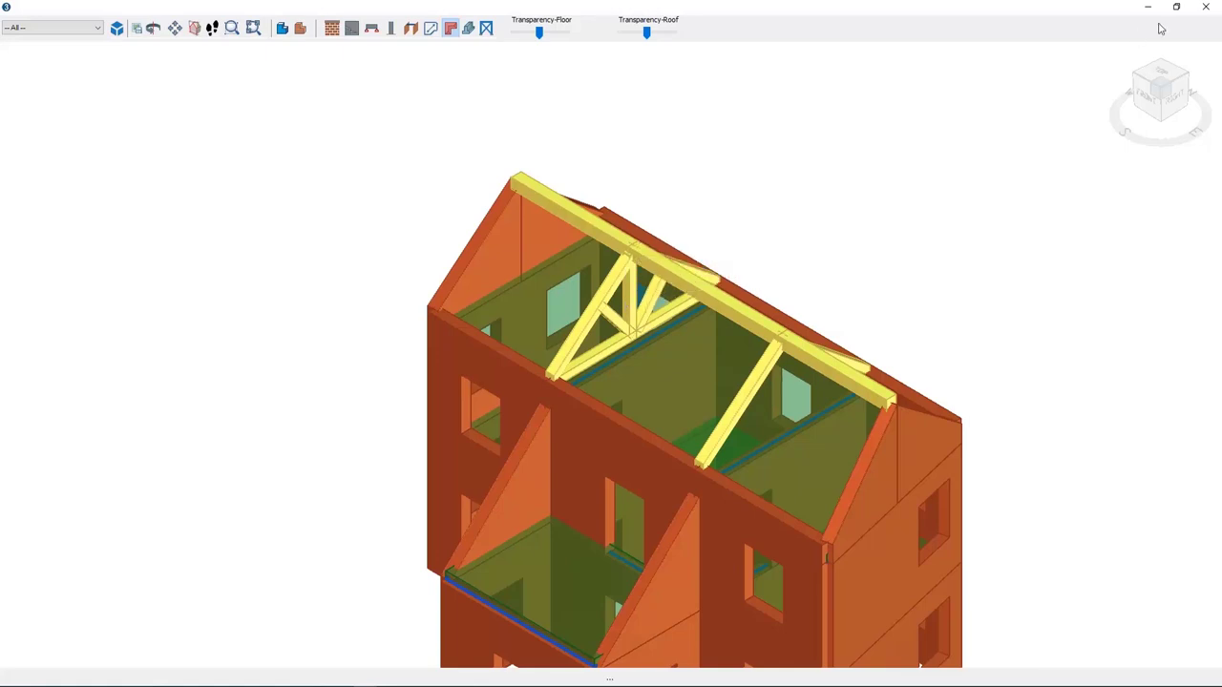
left_click(1206, 5)
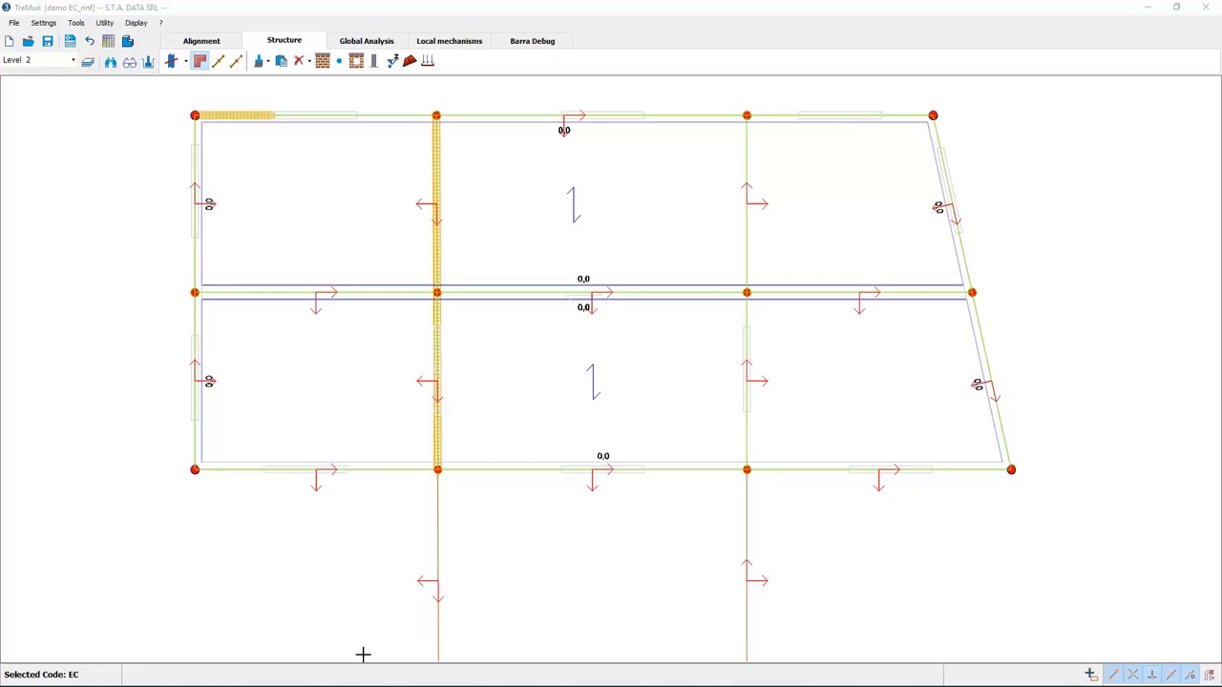
- Open the recent project demo1 without saving demo EC_rinf
left_click(367, 40)
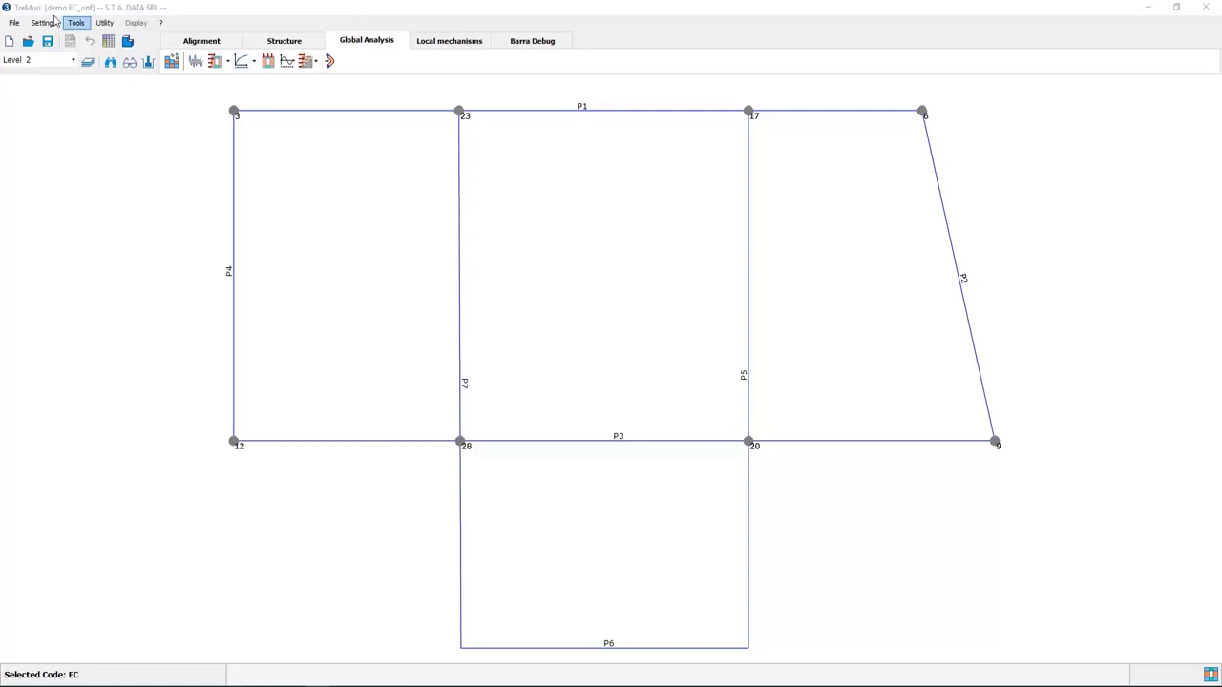
left_click(15, 26)
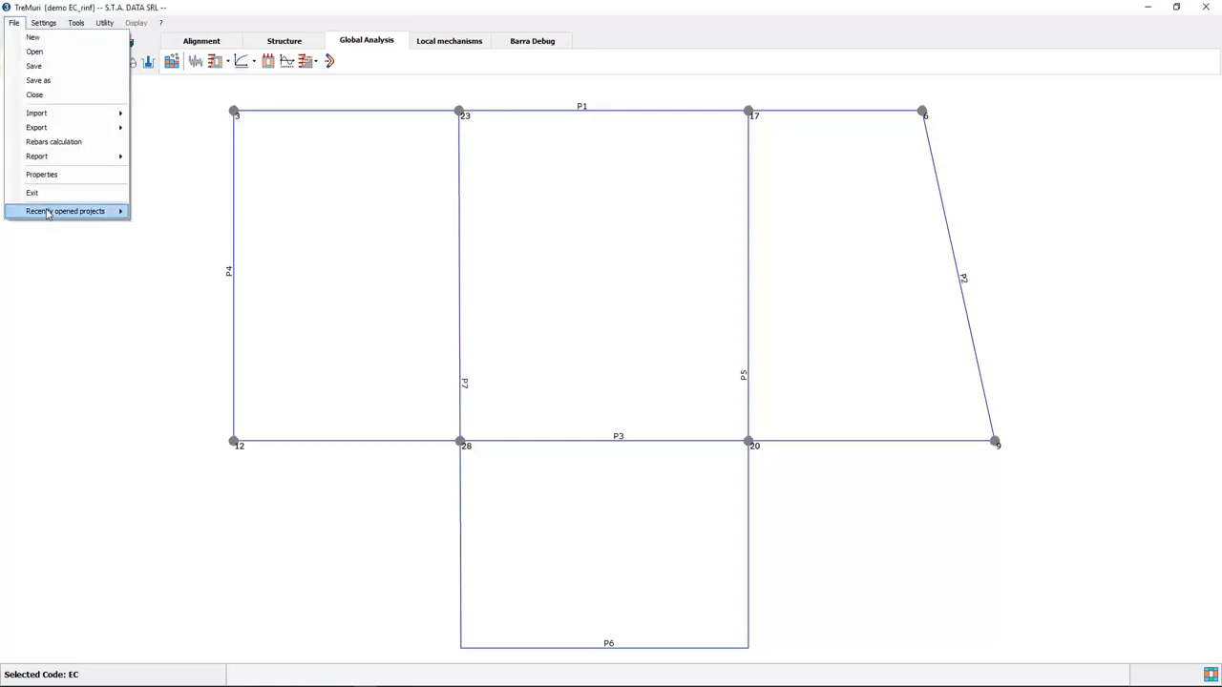
mouse_move(50, 212)
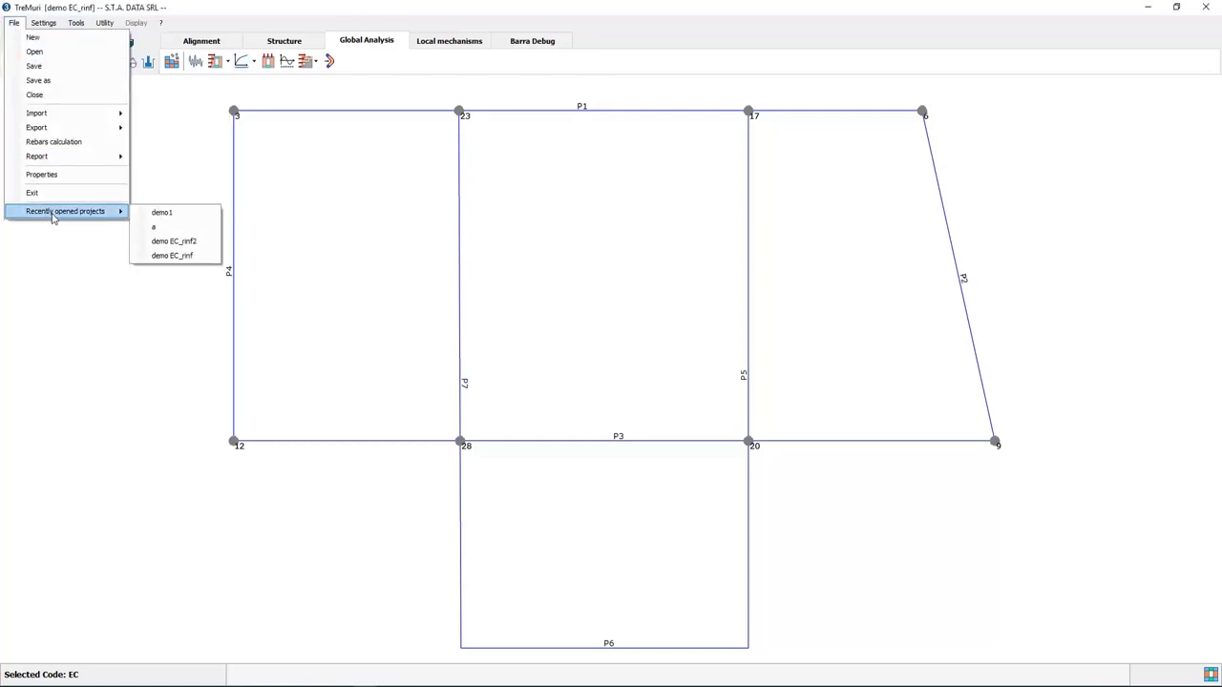
left_click(200, 217)
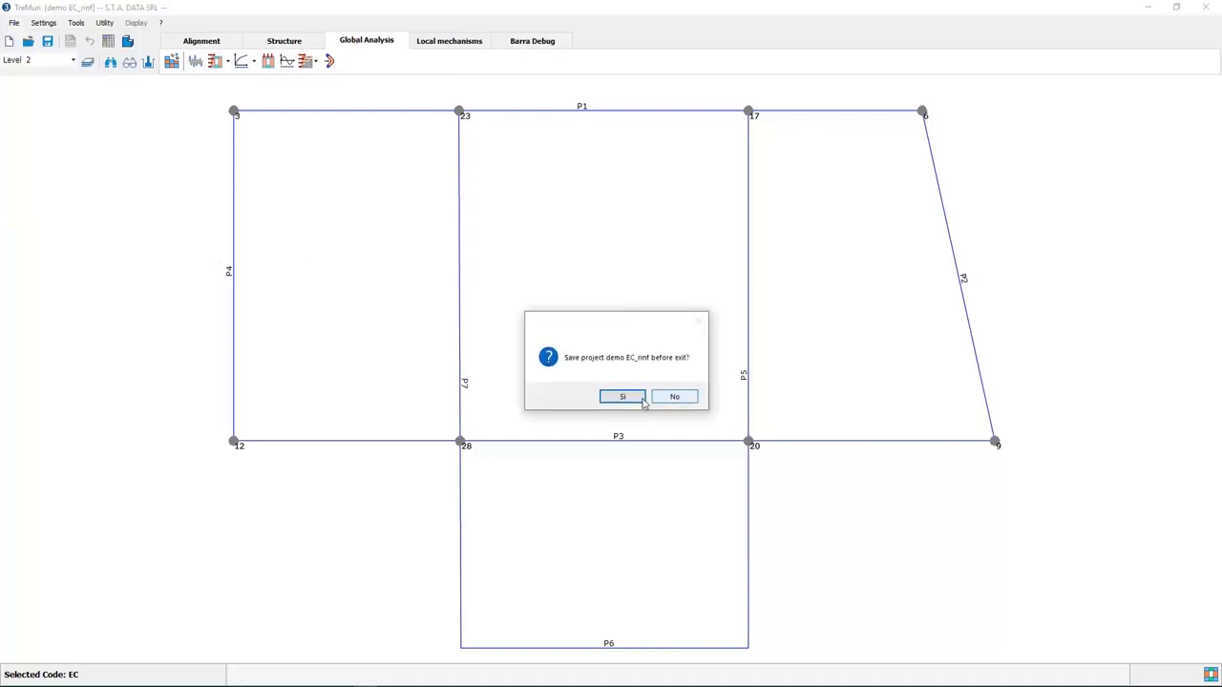
left_click(665, 396)
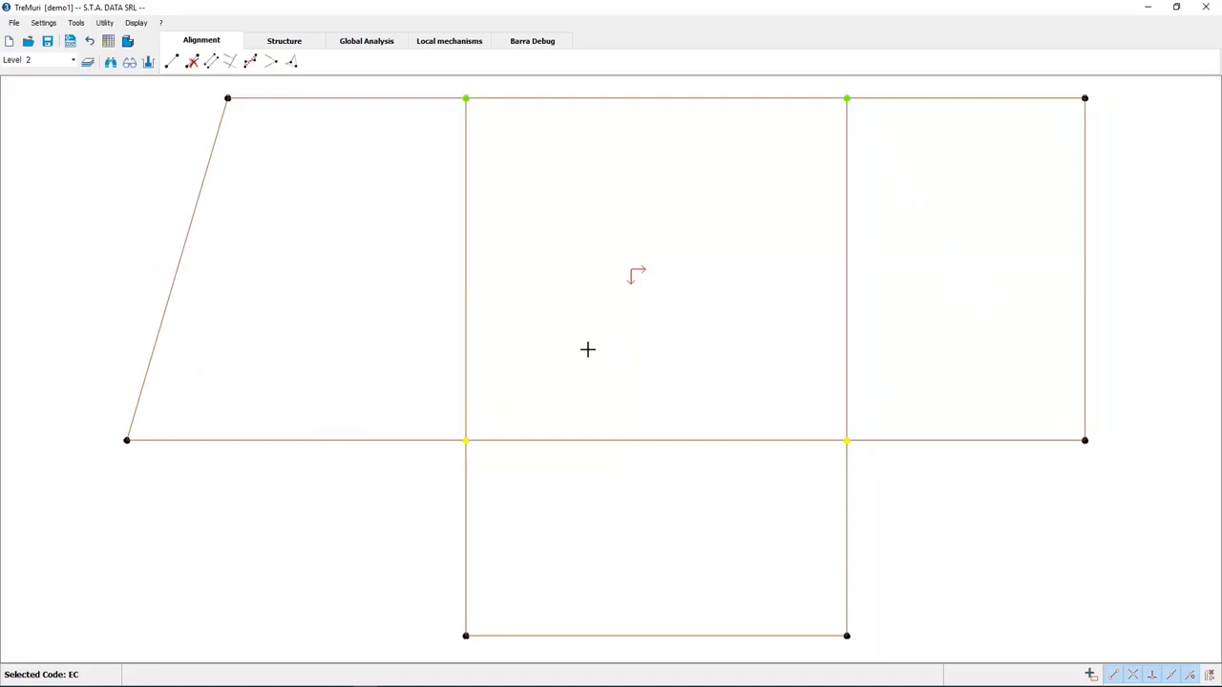
- Run global analysis no. 5 of demo1 (+Y, Uniform, eccentricity 0,0) with node 12 on Level 2 as control node
left_click(283, 40)
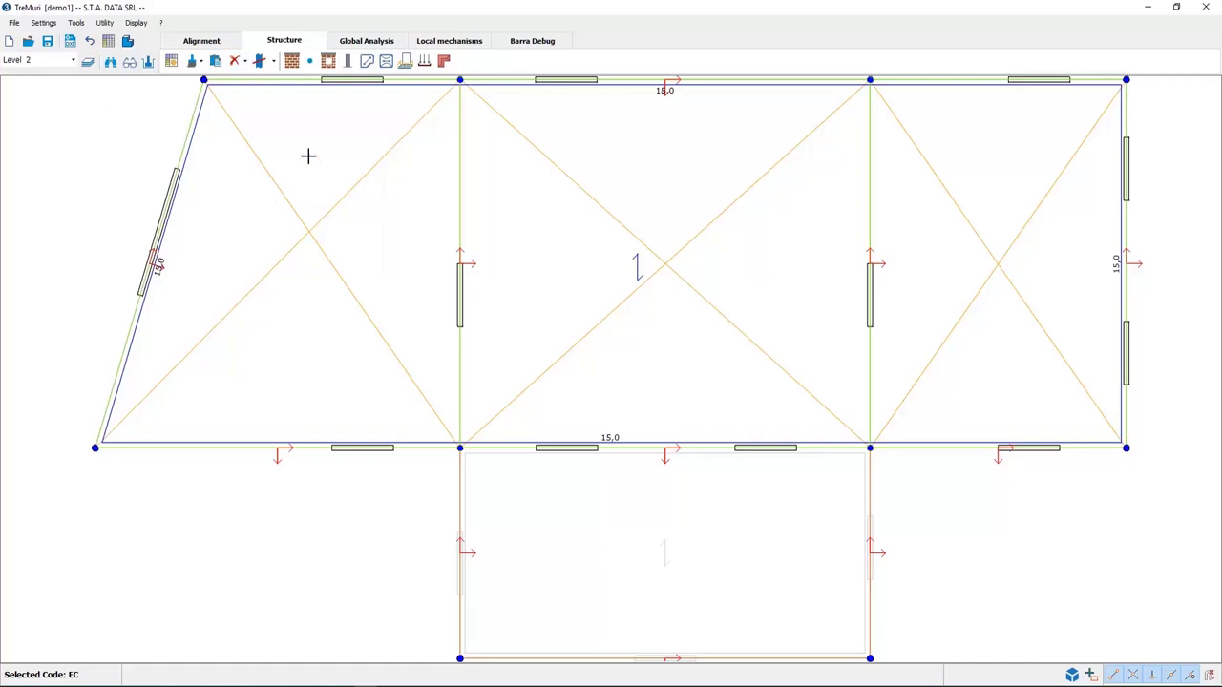
left_click(363, 41)
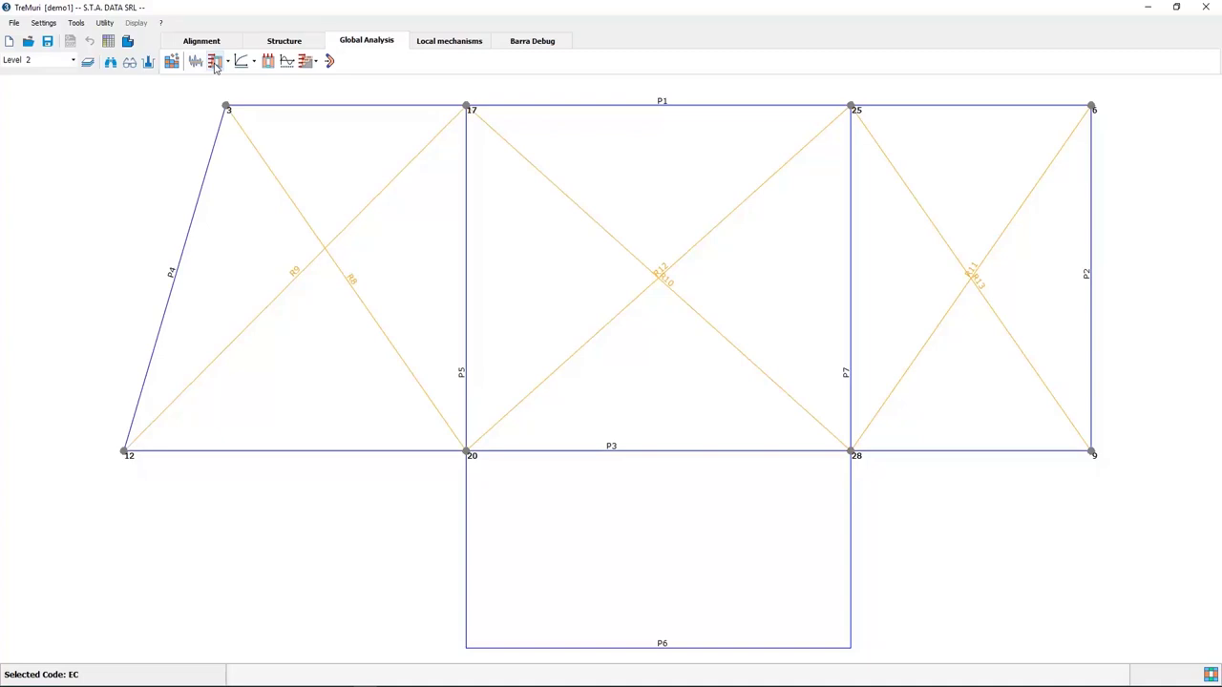
left_click(214, 61)
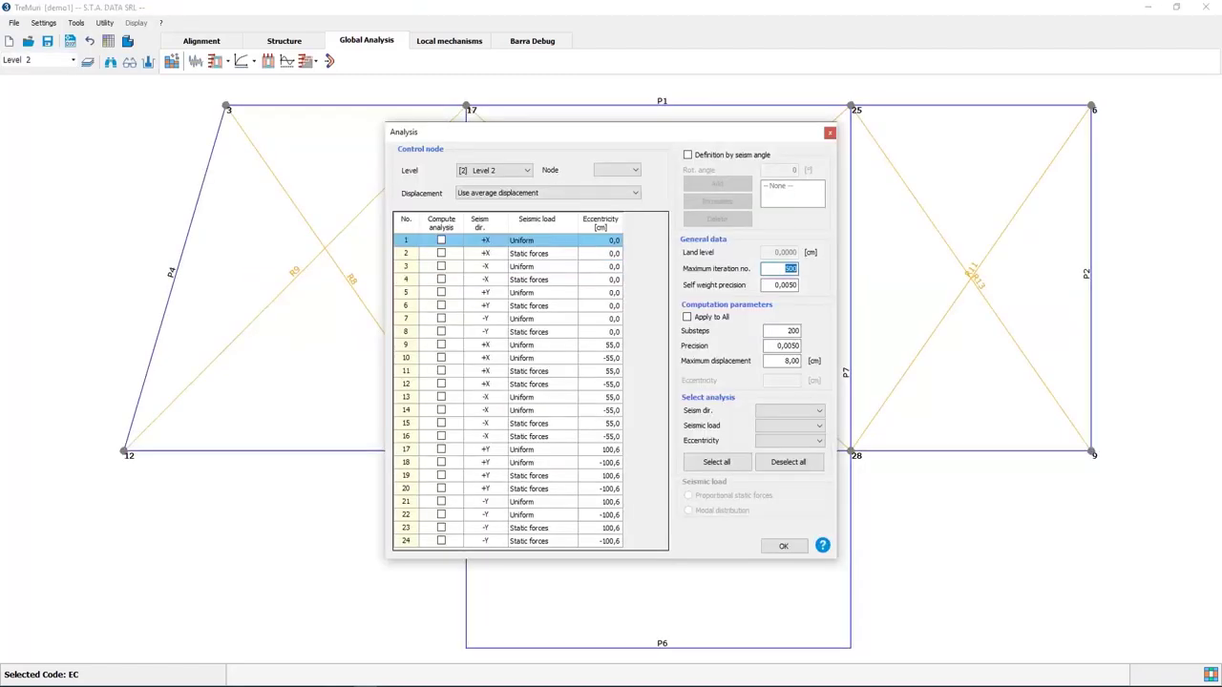
left_click(441, 292)
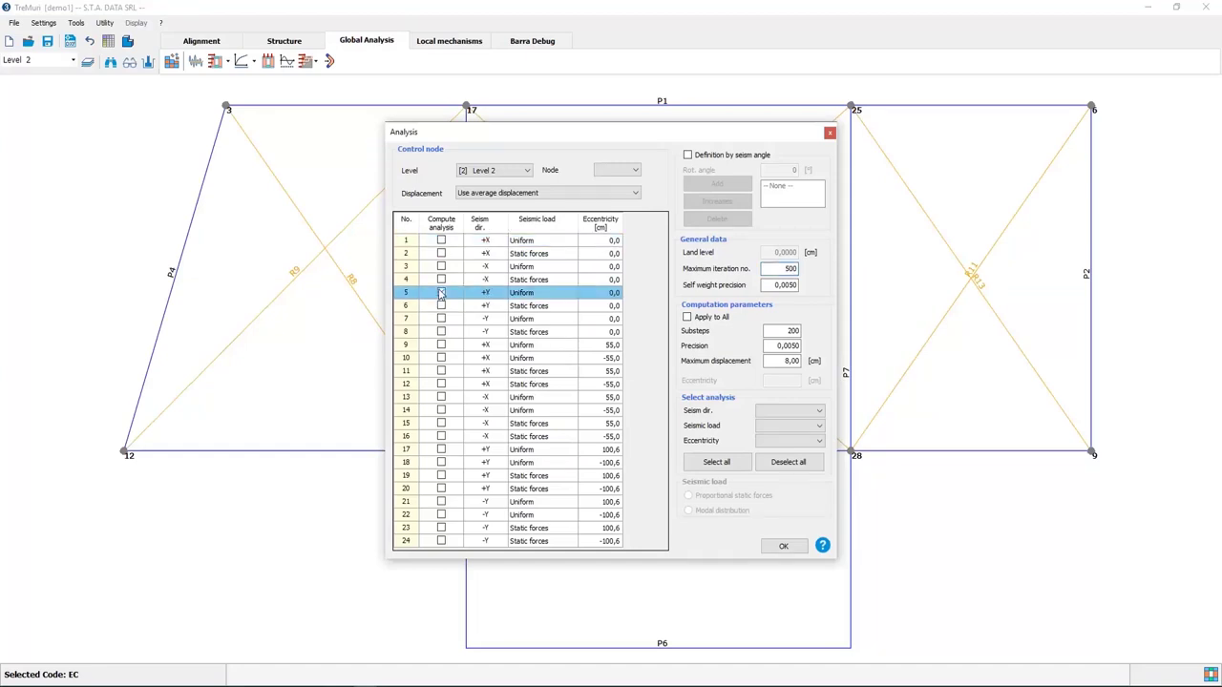
left_click(625, 170)
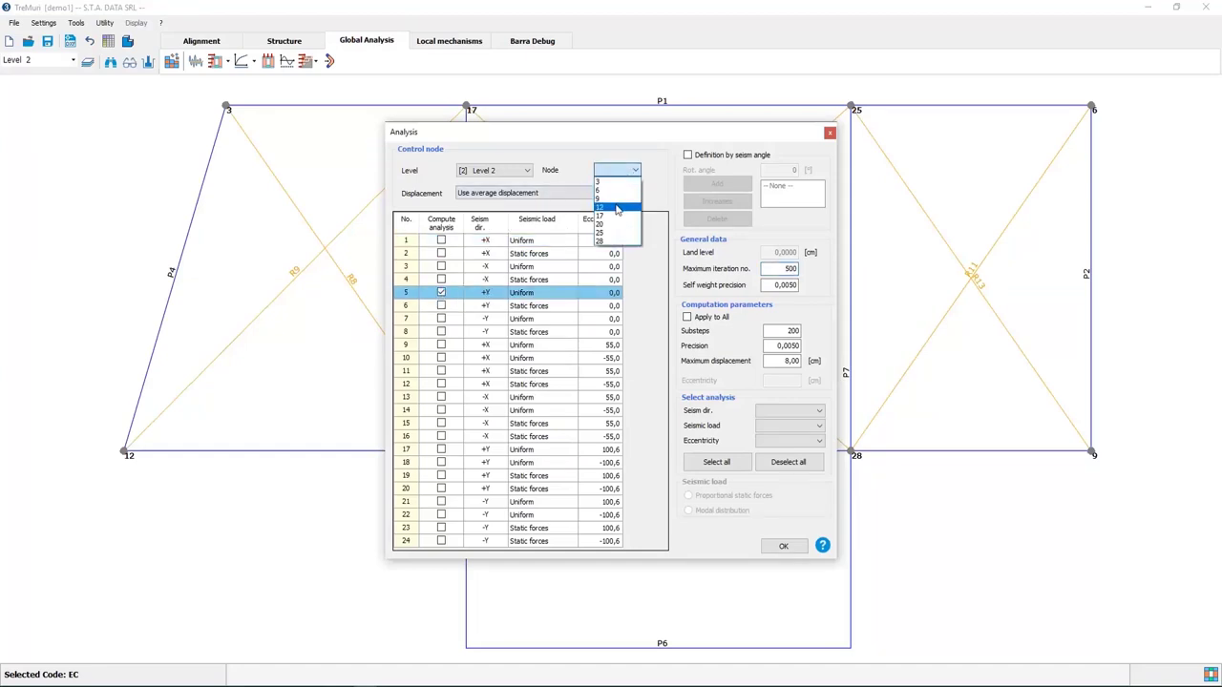
left_click(617, 205)
left_click(782, 546)
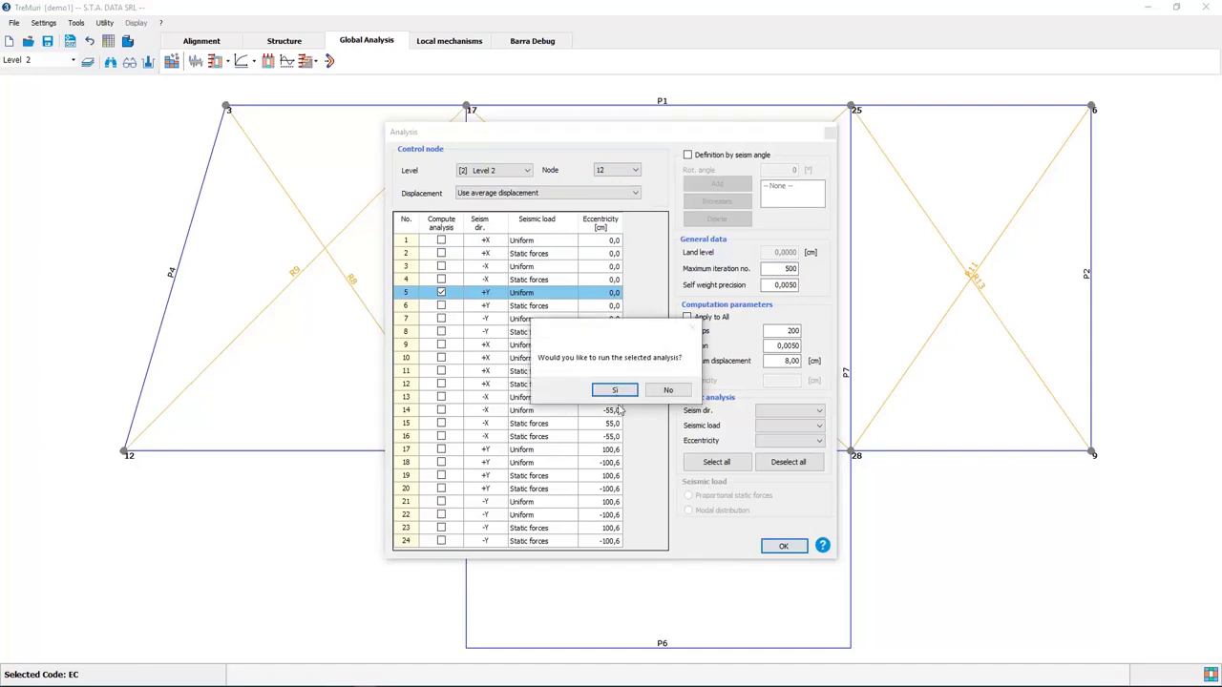
left_click(615, 391)
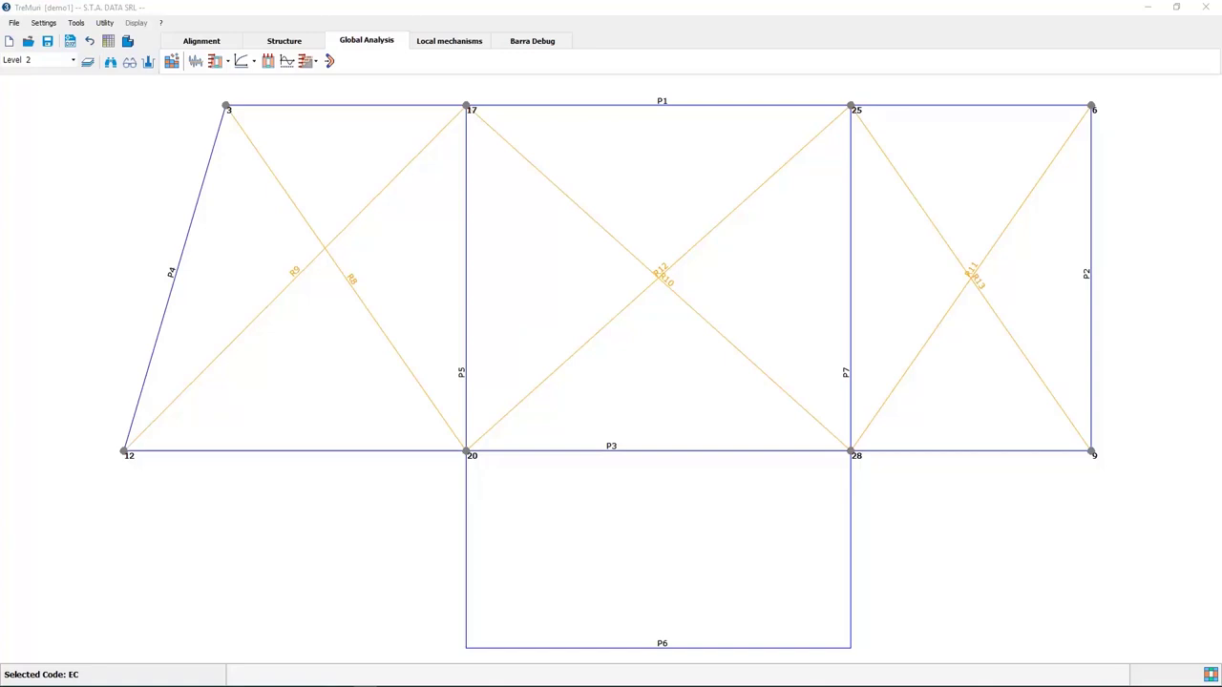
- Create kinematic 1 for the local mechanism analysis of demo1 and accept the kinematics list
left_click(482, 44)
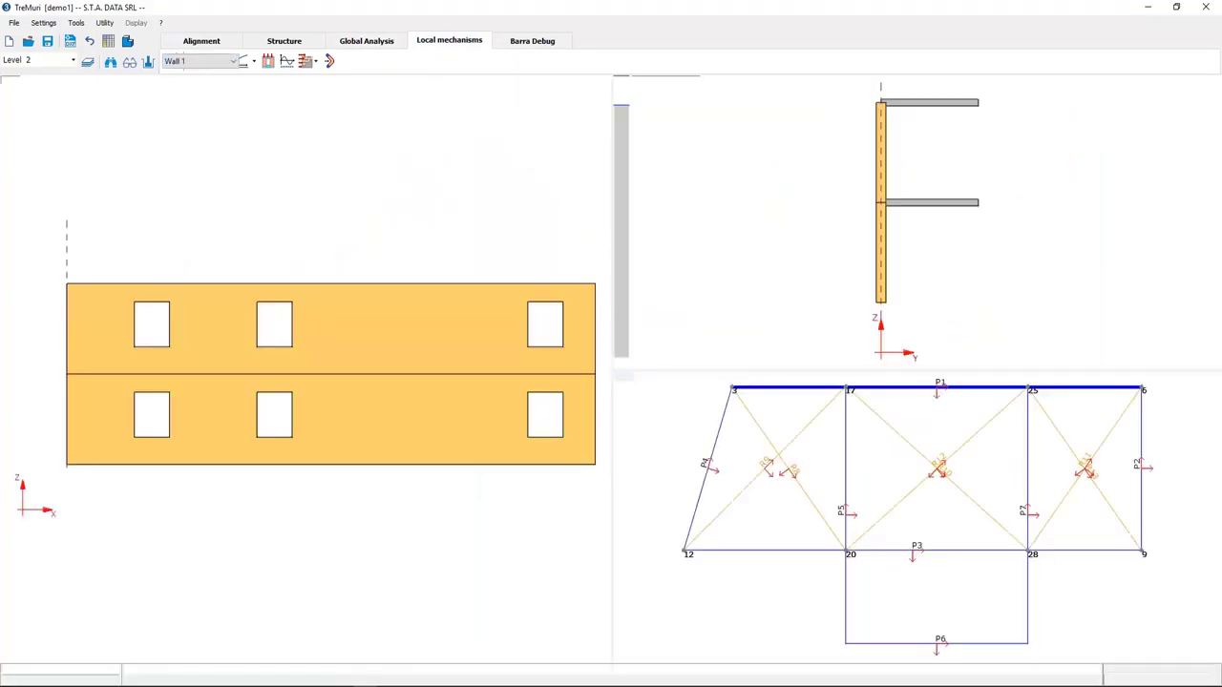
left_click(388, 62)
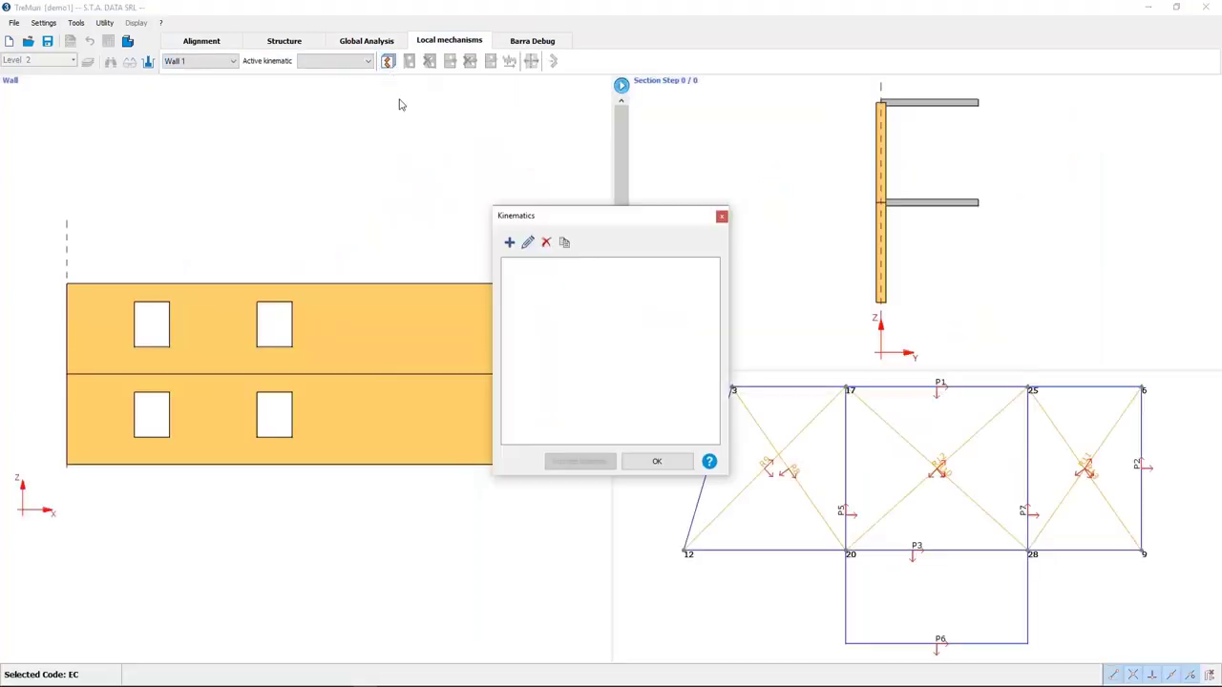
left_click(508, 242)
type("1")
left_click(606, 374)
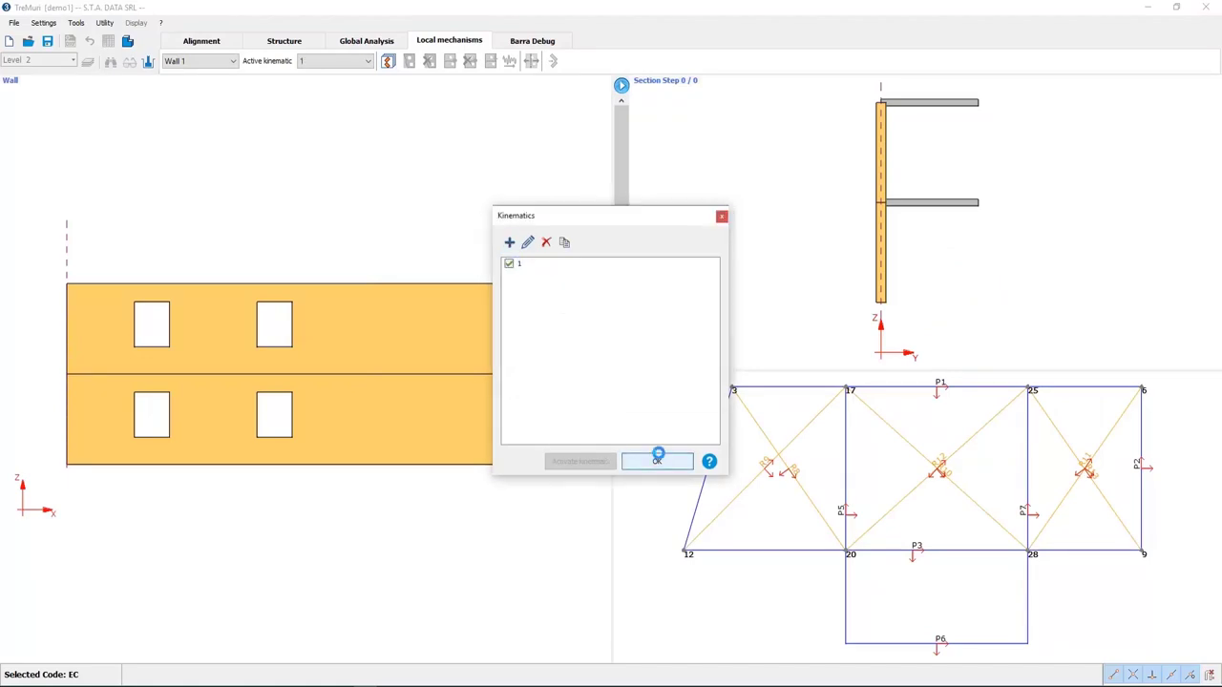
left_click(658, 461)
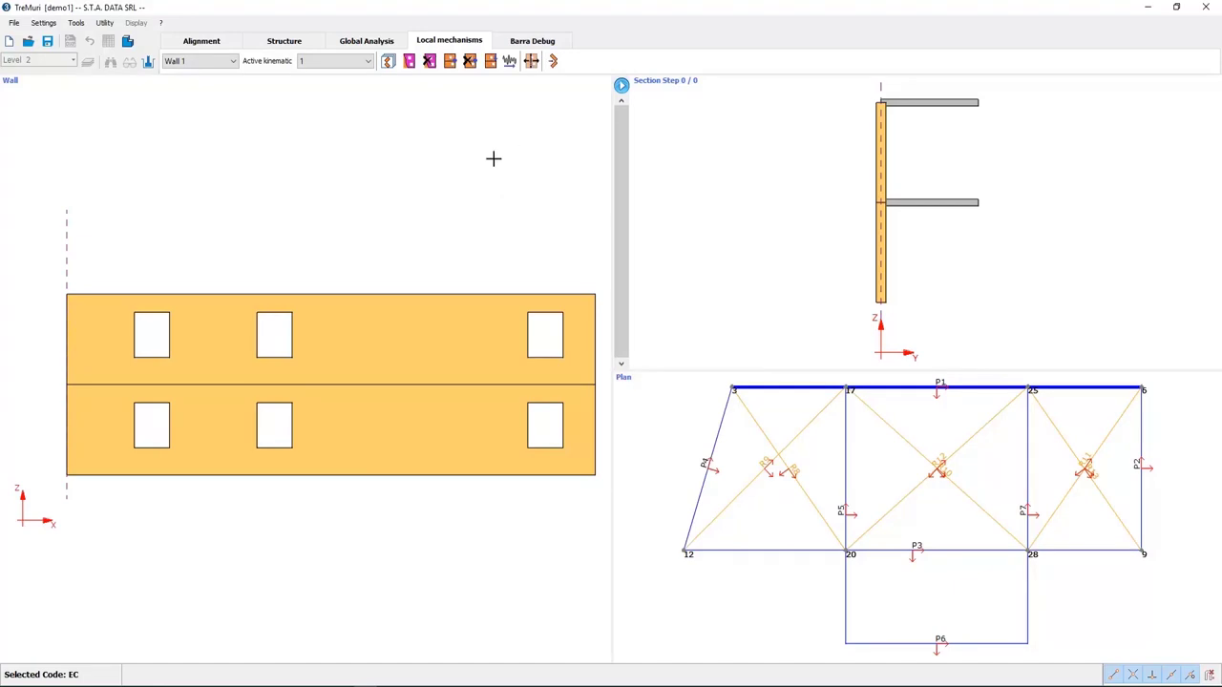
- On Wall 4, define the full-width upper-storey masonry as the kinematic block and constrain it along its base edge
left_click(722, 432)
left_click(410, 61)
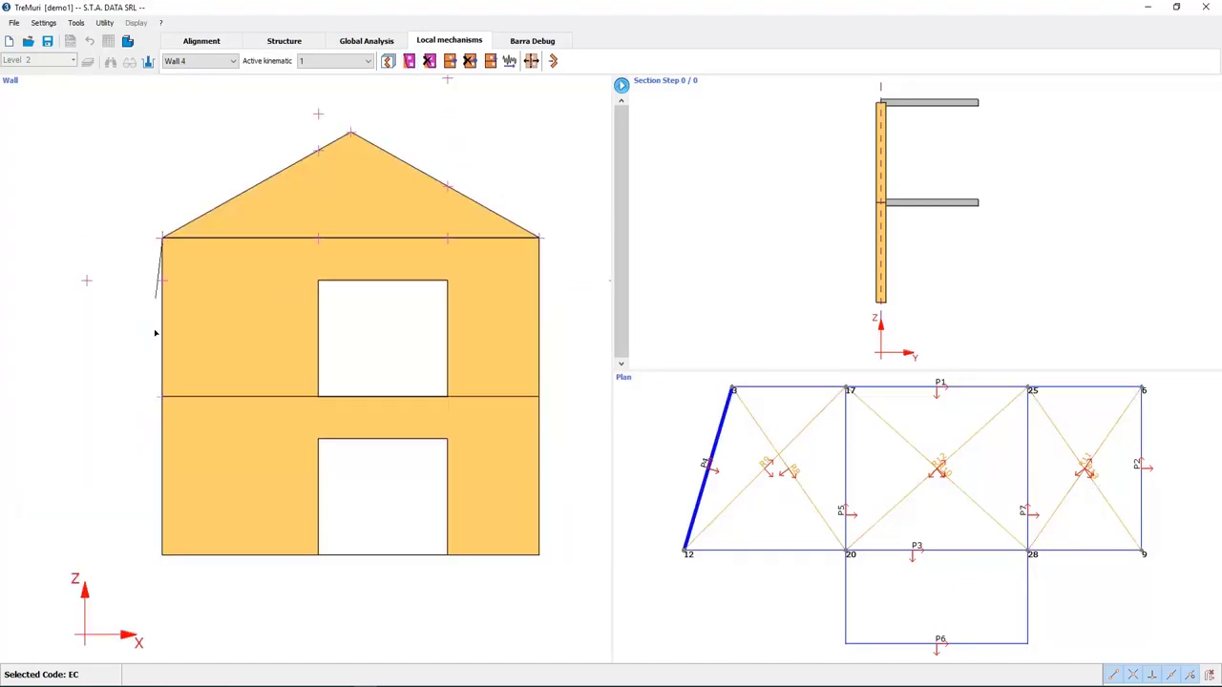
left_click(162, 395)
left_click(539, 395)
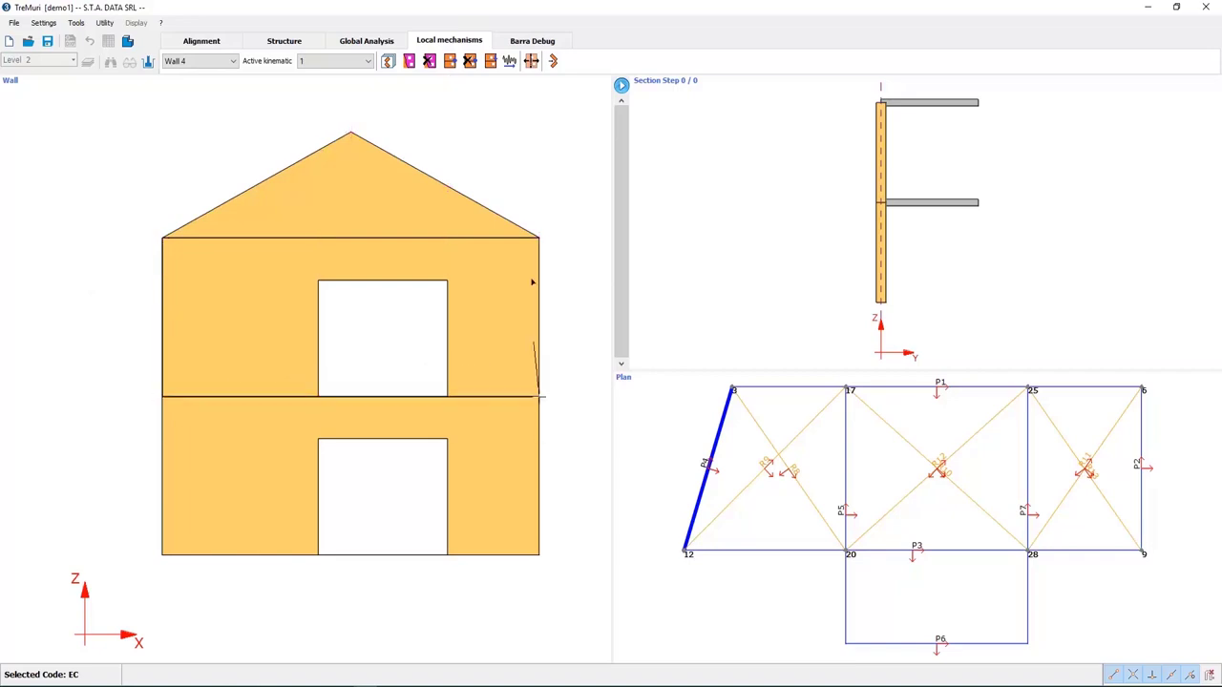
left_click(455, 259)
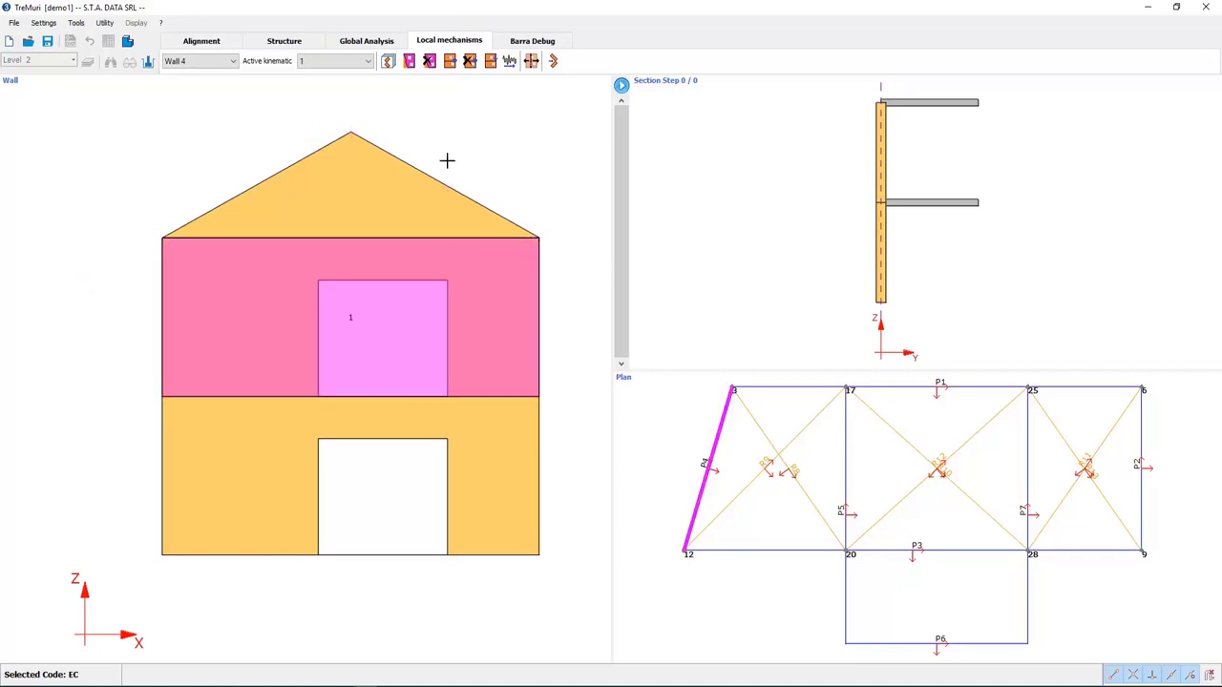
left_click(450, 60)
left_click(602, 463)
- Compute the kinematic with the Quote constraint option and close the linear kinematic results
left_click(553, 61)
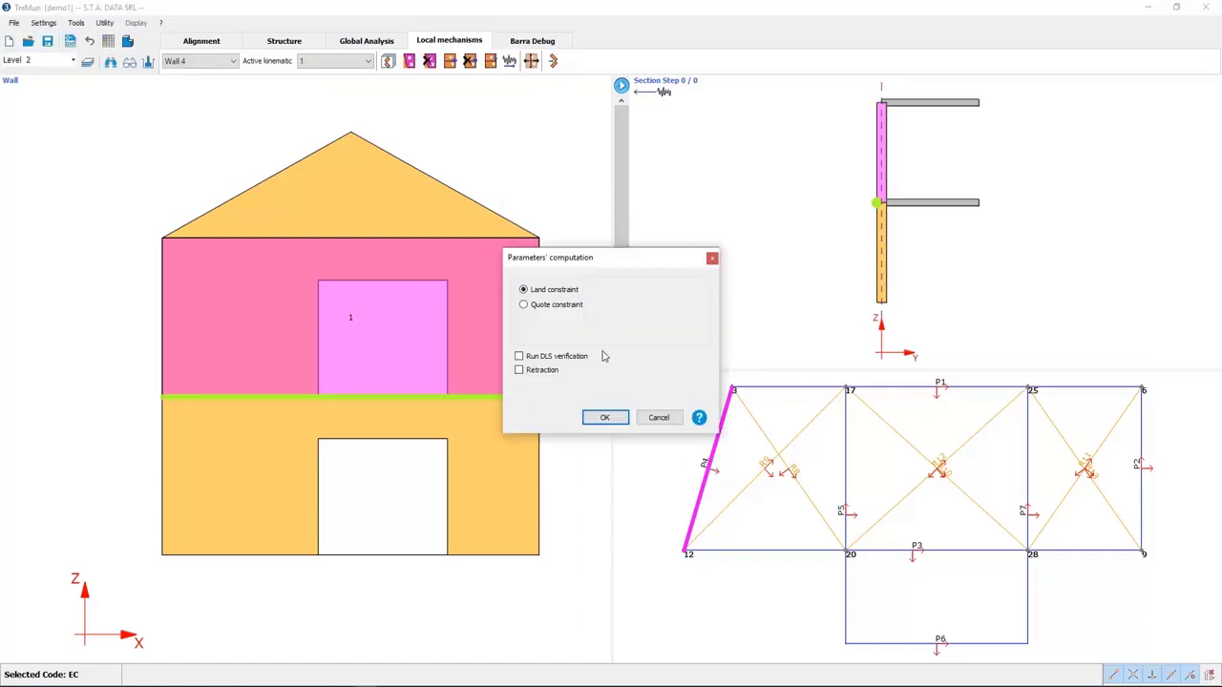
left_click(553, 306)
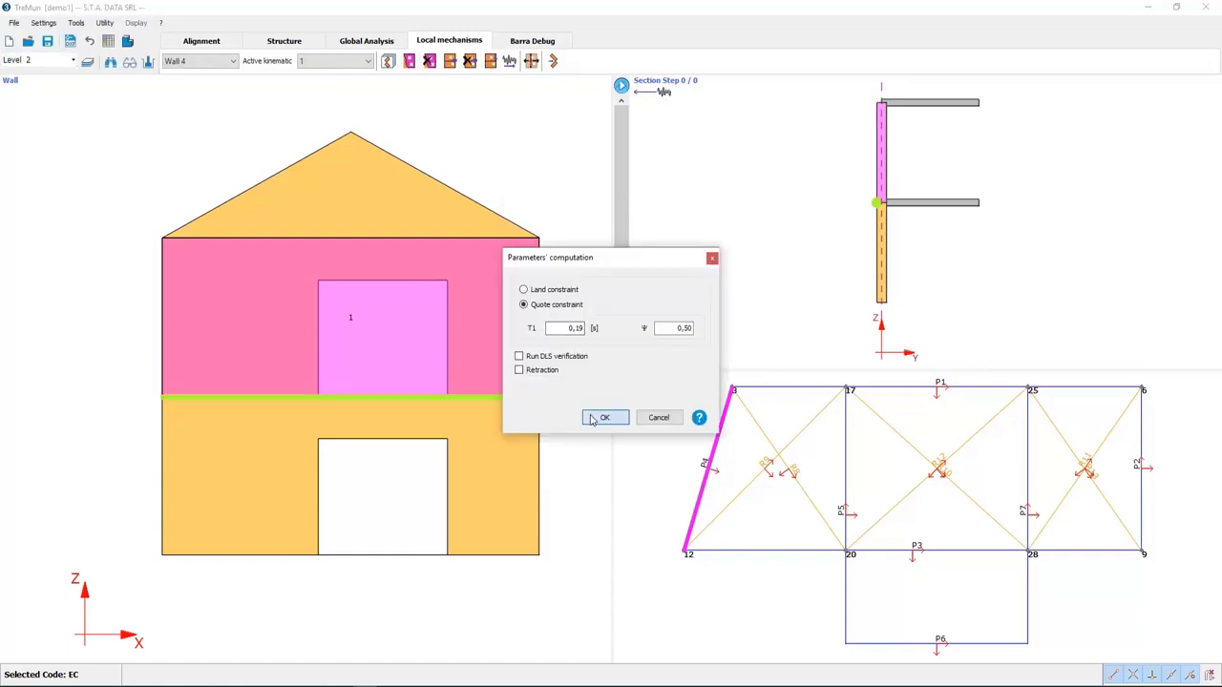
left_click(599, 418)
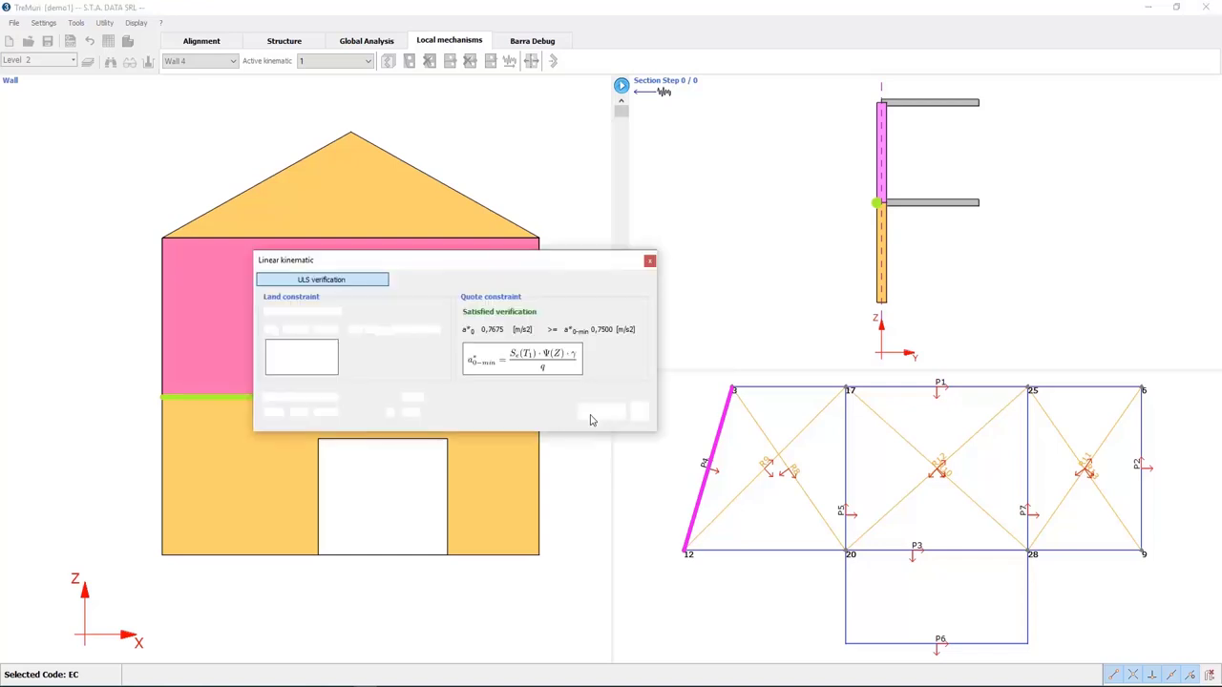
left_click(590, 413)
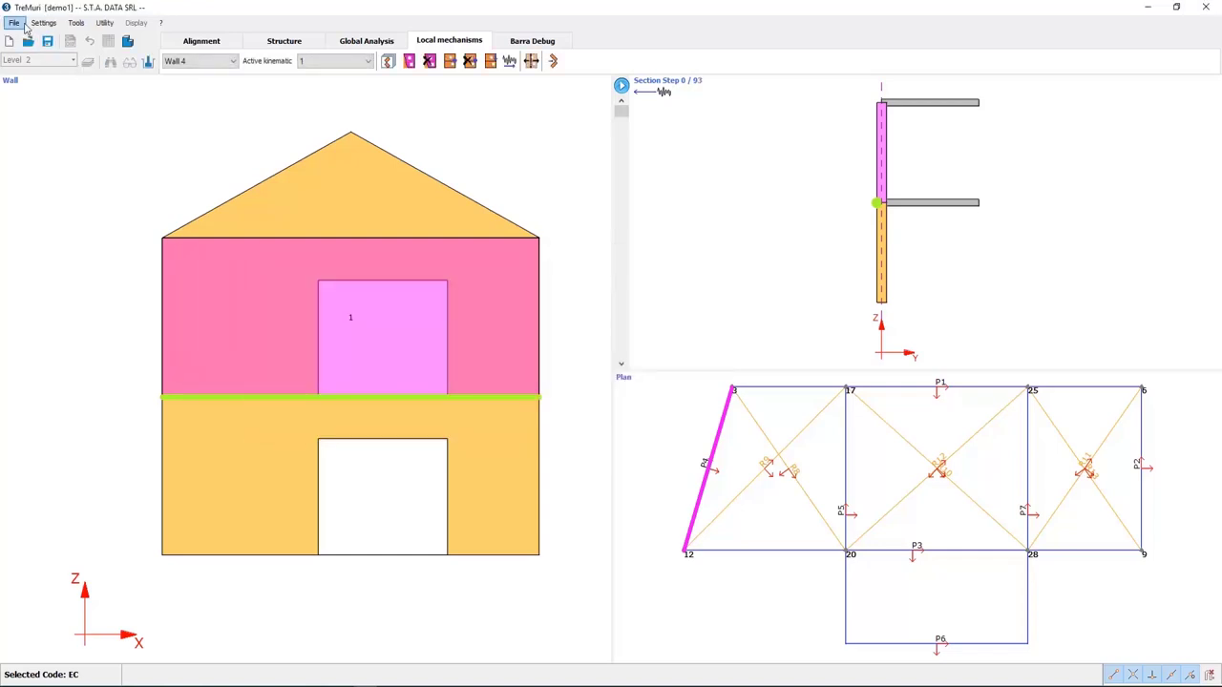
- Open the report setup, switch the report language to ENG - English, and reinitialise the report
left_click(14, 22)
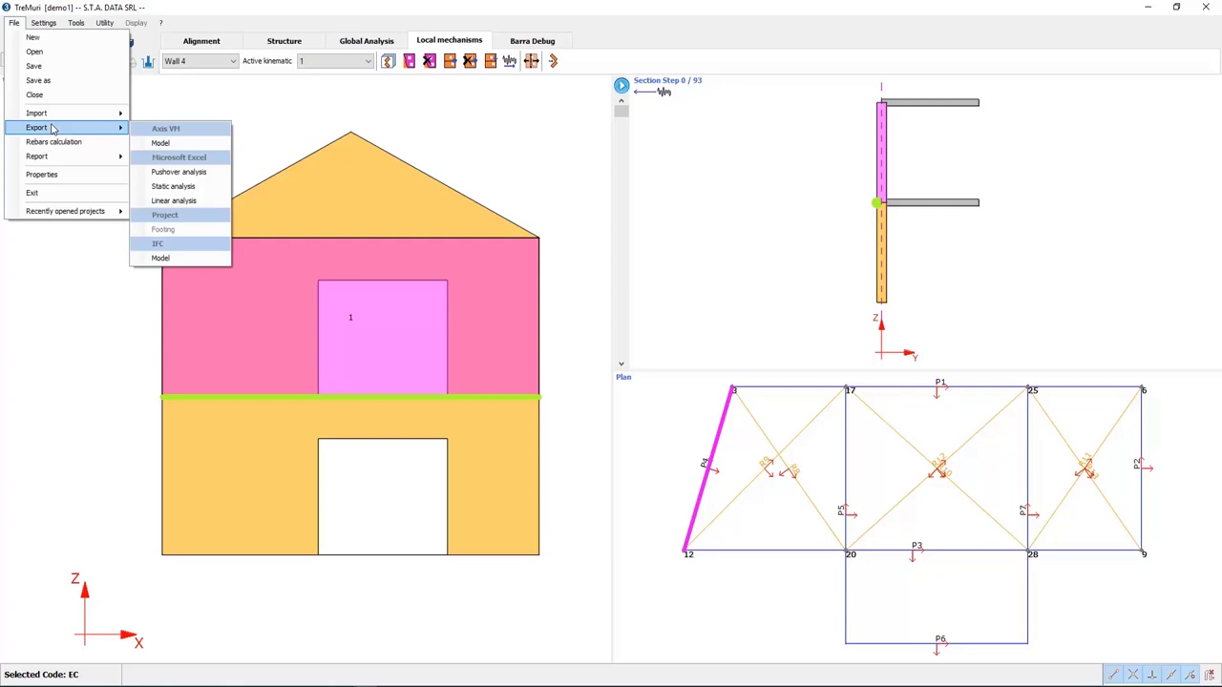
left_click(167, 162)
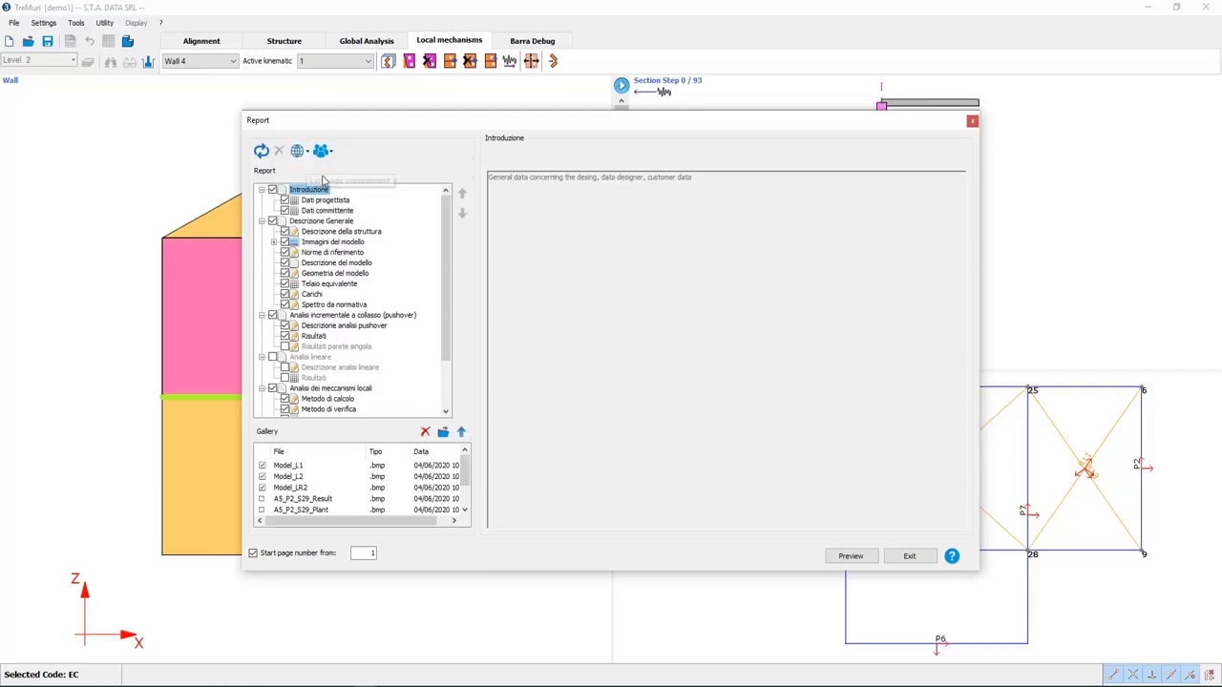
left_click(305, 153)
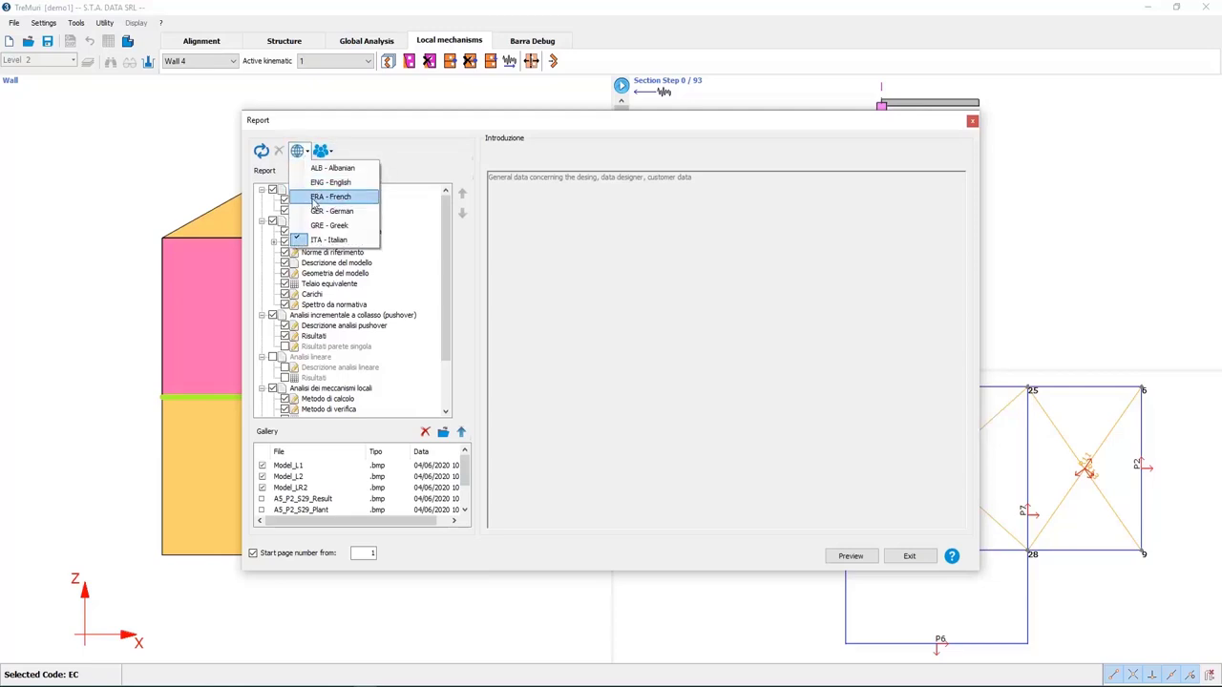
left_click(320, 182)
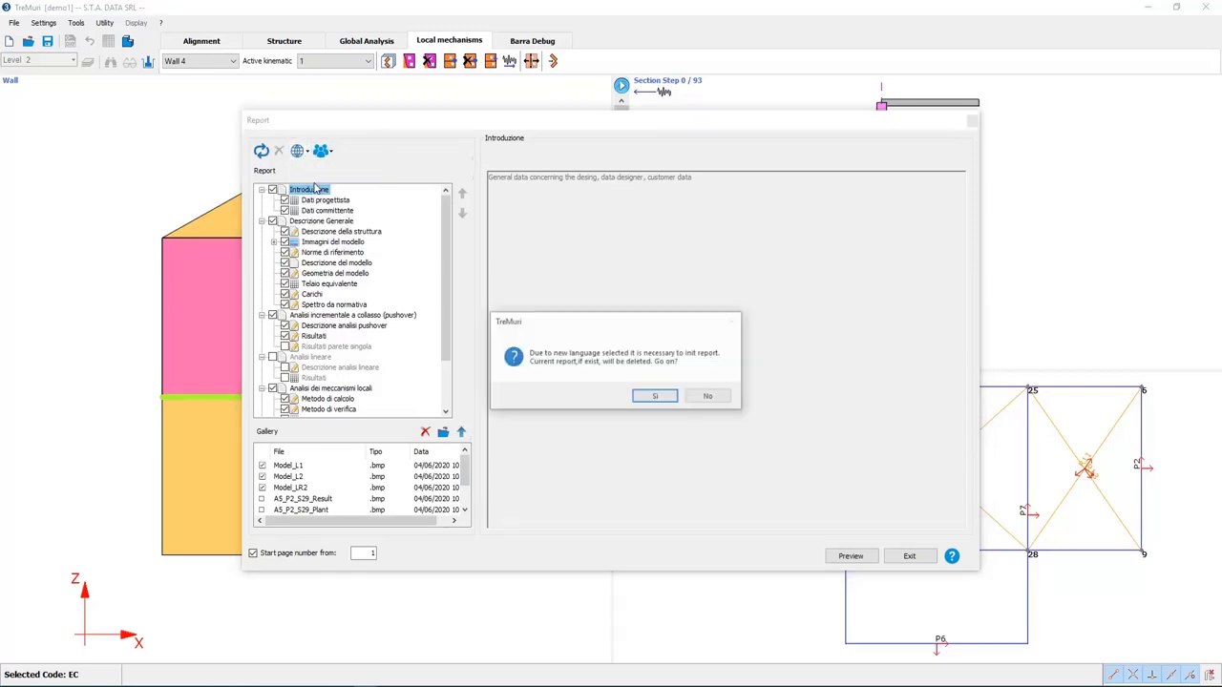
left_click(657, 396)
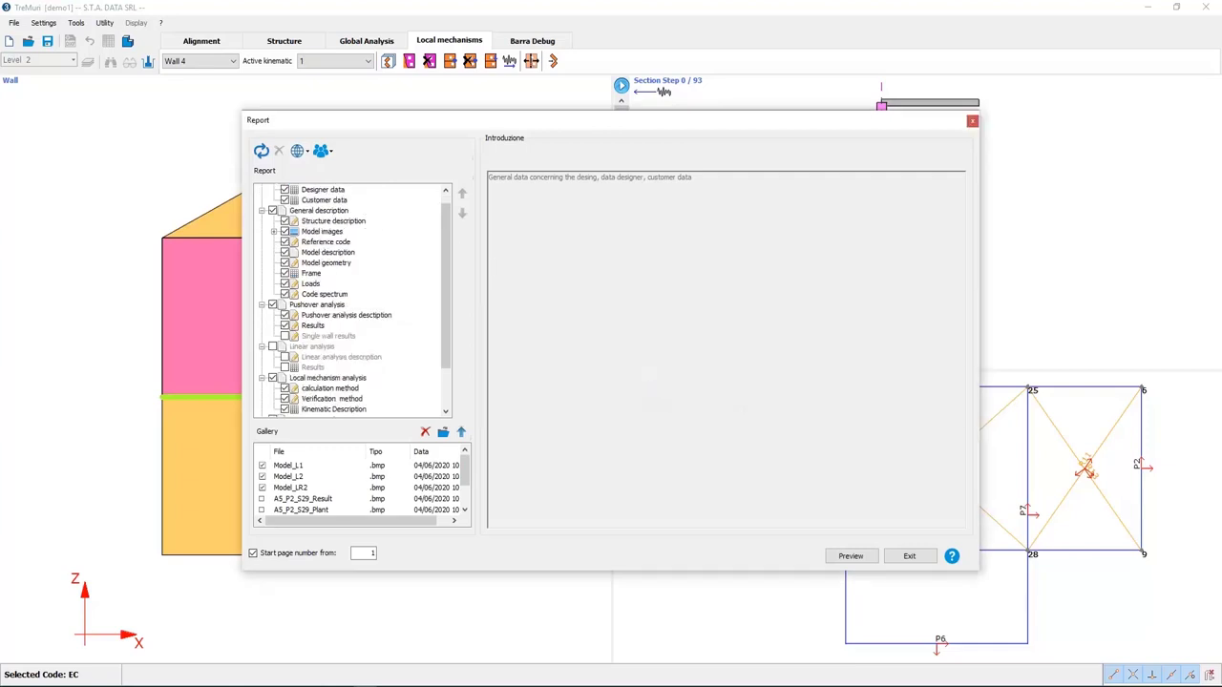
left_click(261, 151)
left_click(649, 398)
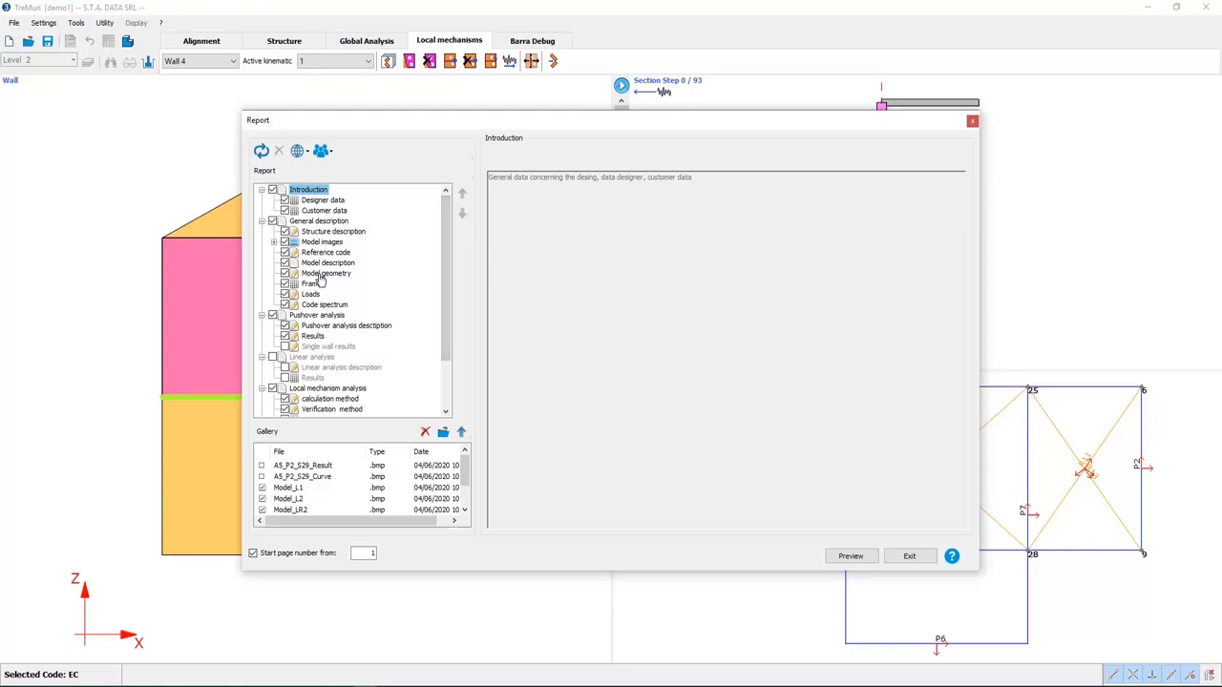
- Review the report's chapter selection and image gallery, and generate the report preview
scroll(318, 311, "down", 1)
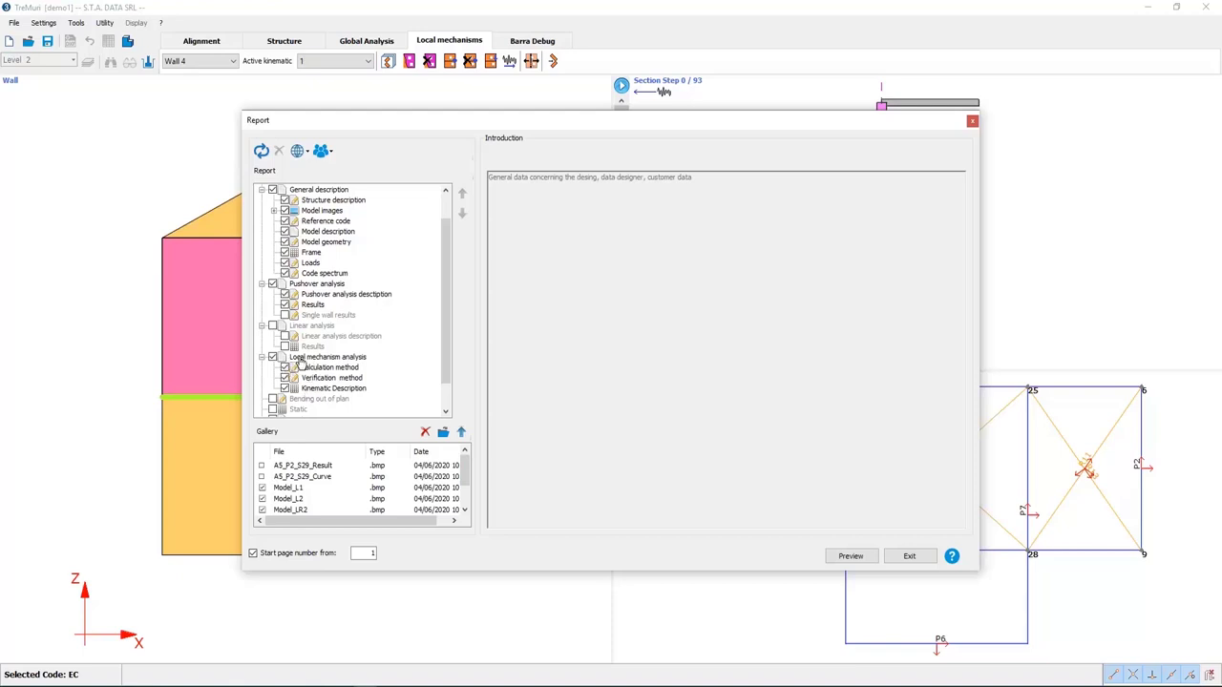
scroll(302, 365, "down", 1)
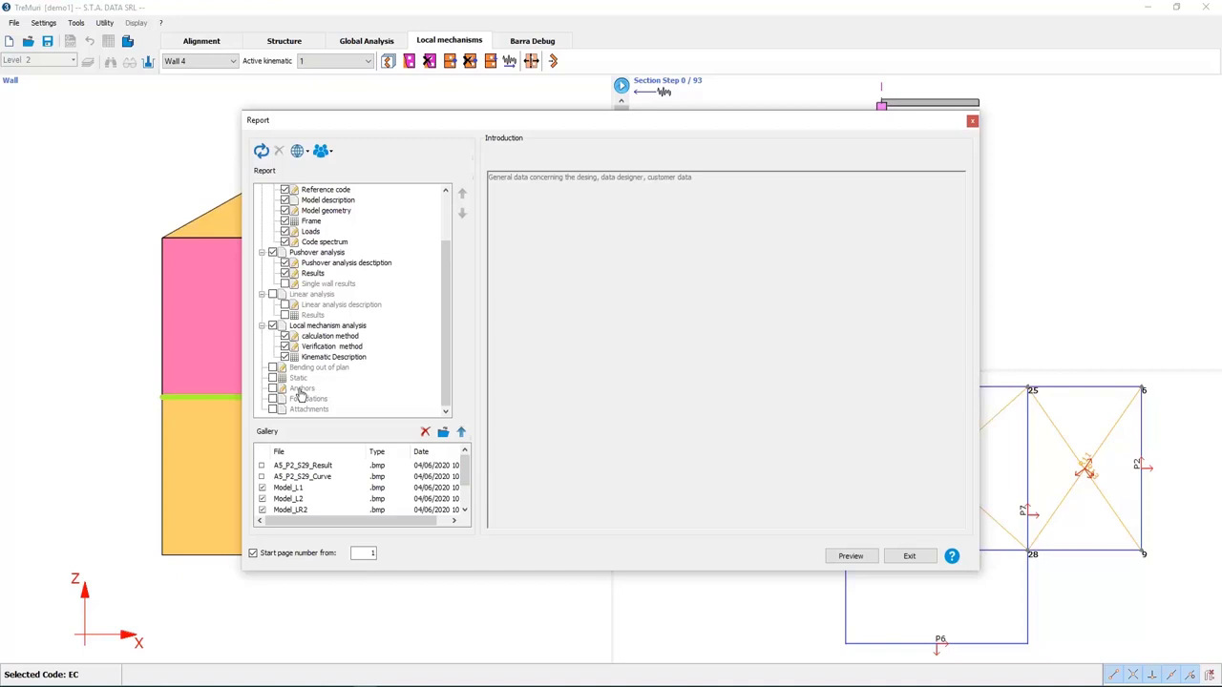
scroll(377, 486, "down", 1)
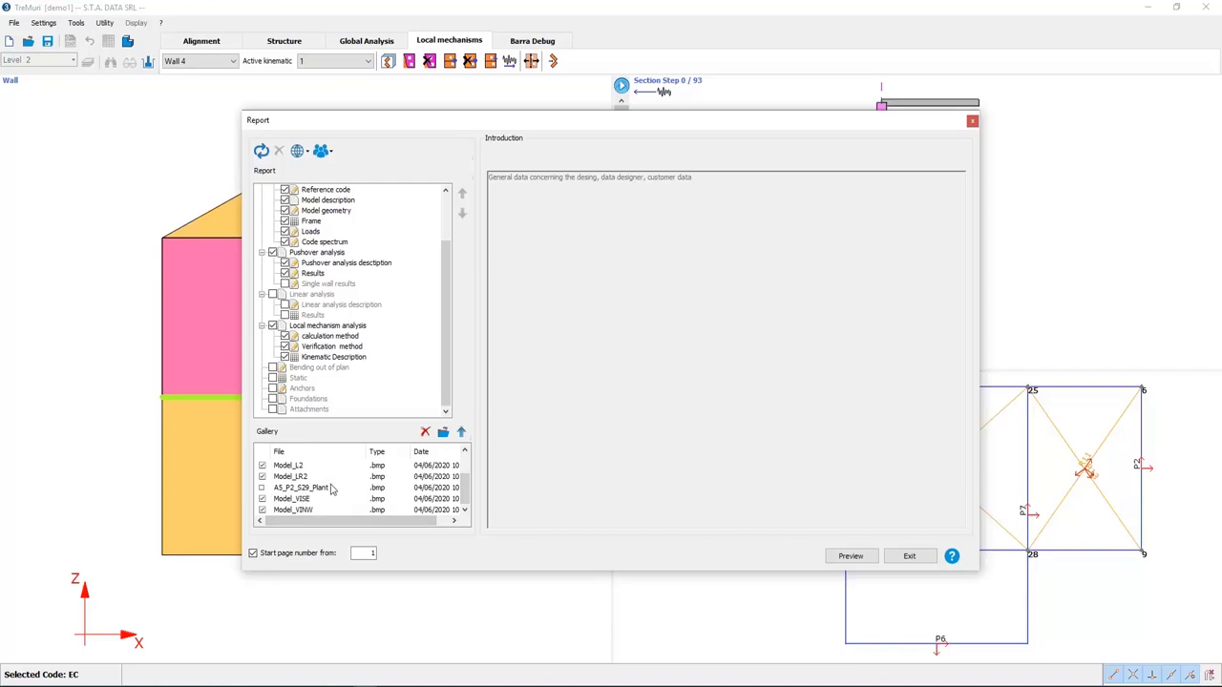
scroll(332, 489, "up", 1)
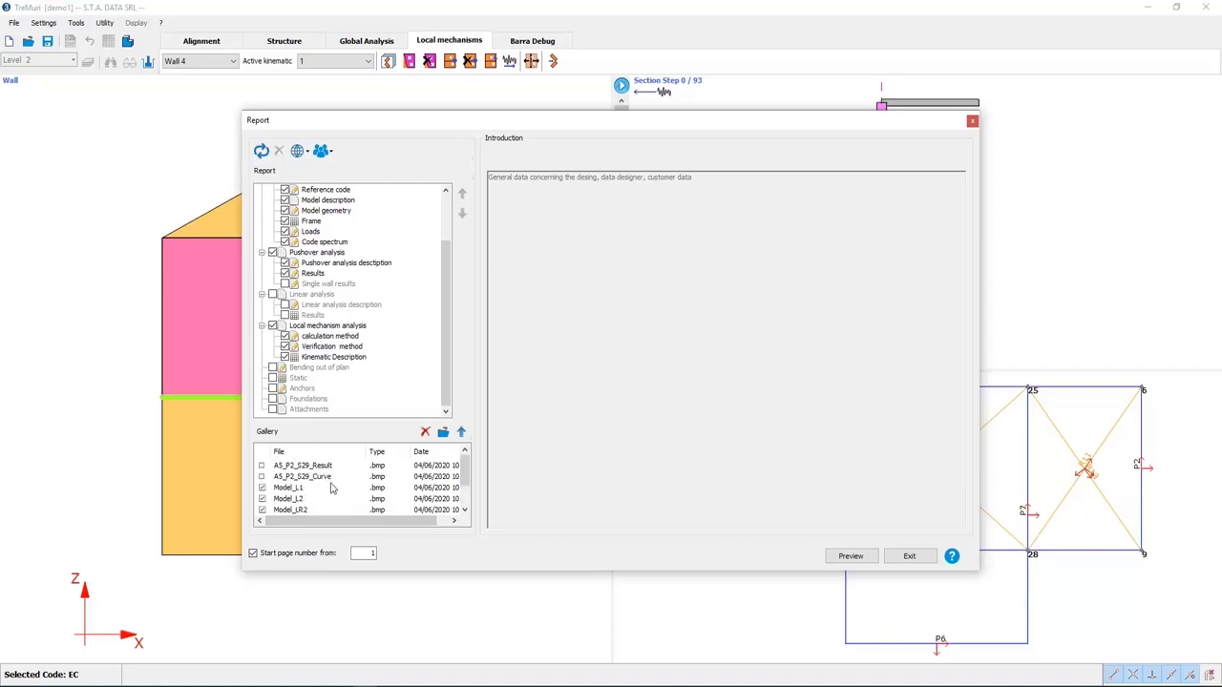
scroll(332, 489, "down", 1)
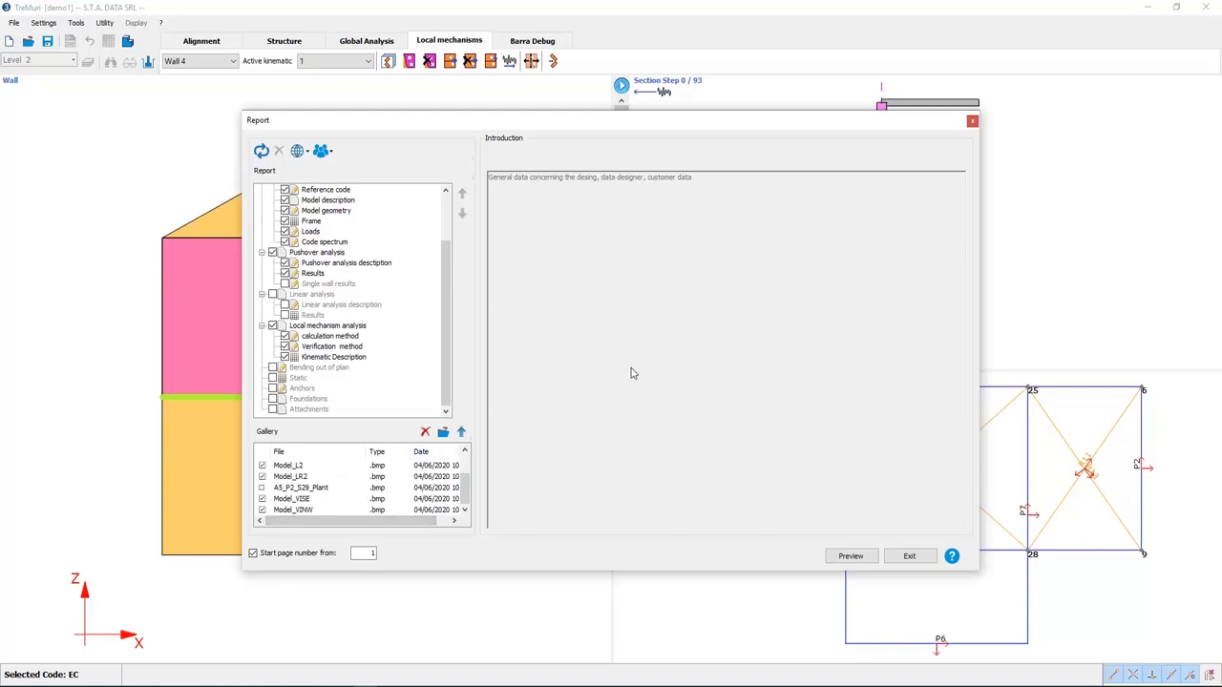
left_click(850, 555)
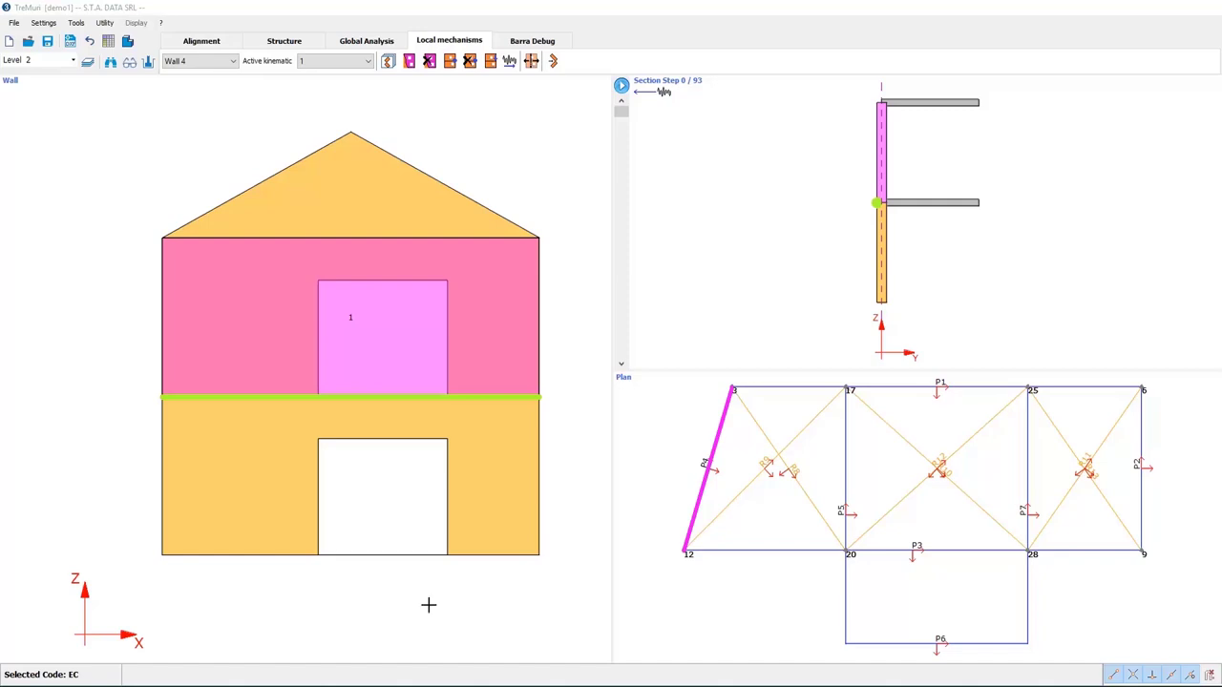
- Open the generated calculation report in Word and maximise its window
left_click(13, 23)
mouse_move(41, 159)
left_click(194, 169)
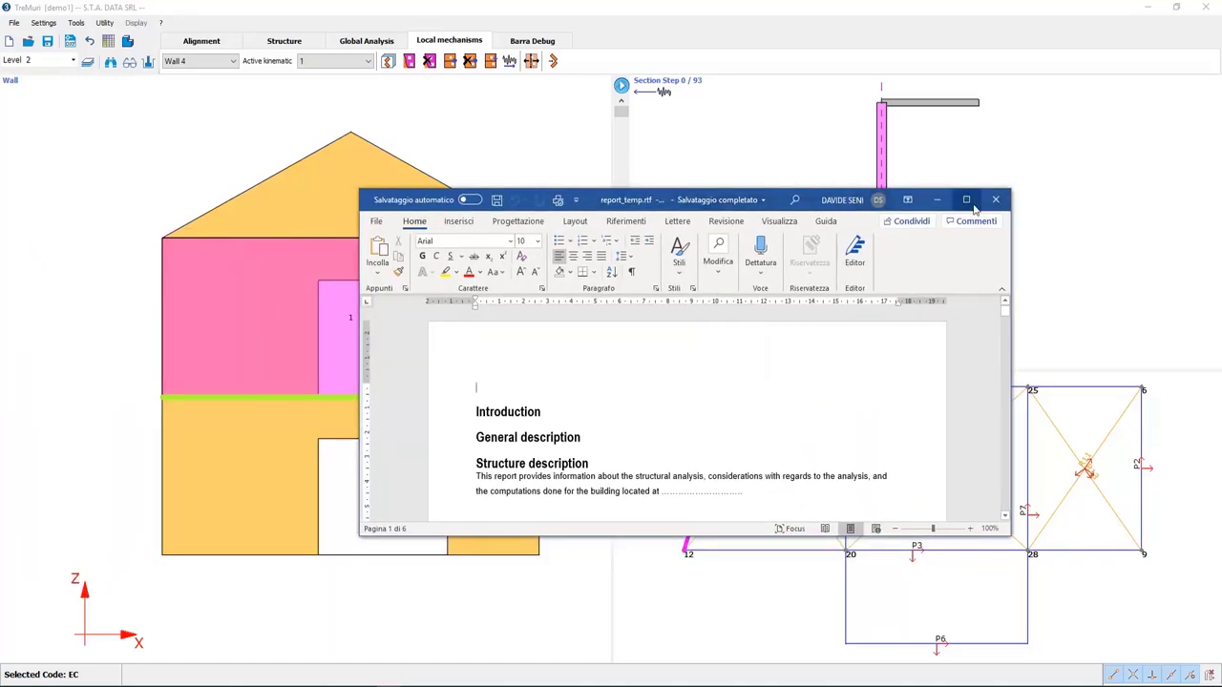
left_click(966, 199)
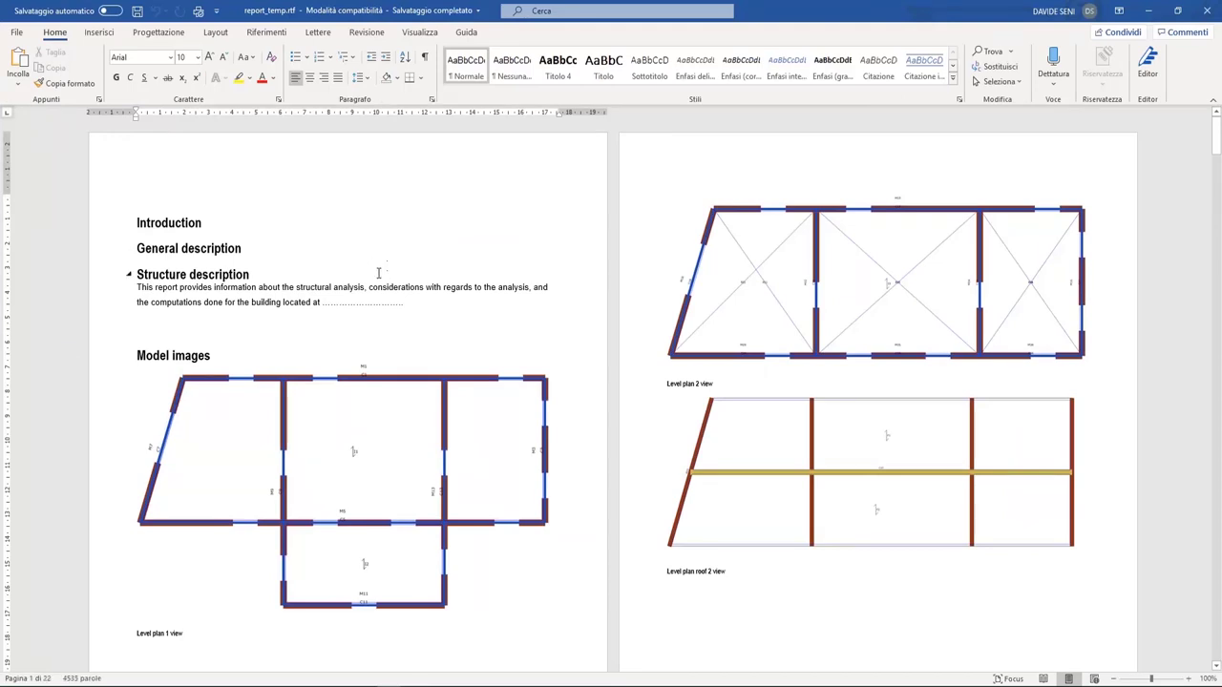
- Examine the report's plan and 3D model images, reference code, material tables and structure element tables for Levels 1 and 2
scroll(578, 295, "down", 1)
left_click(708, 336)
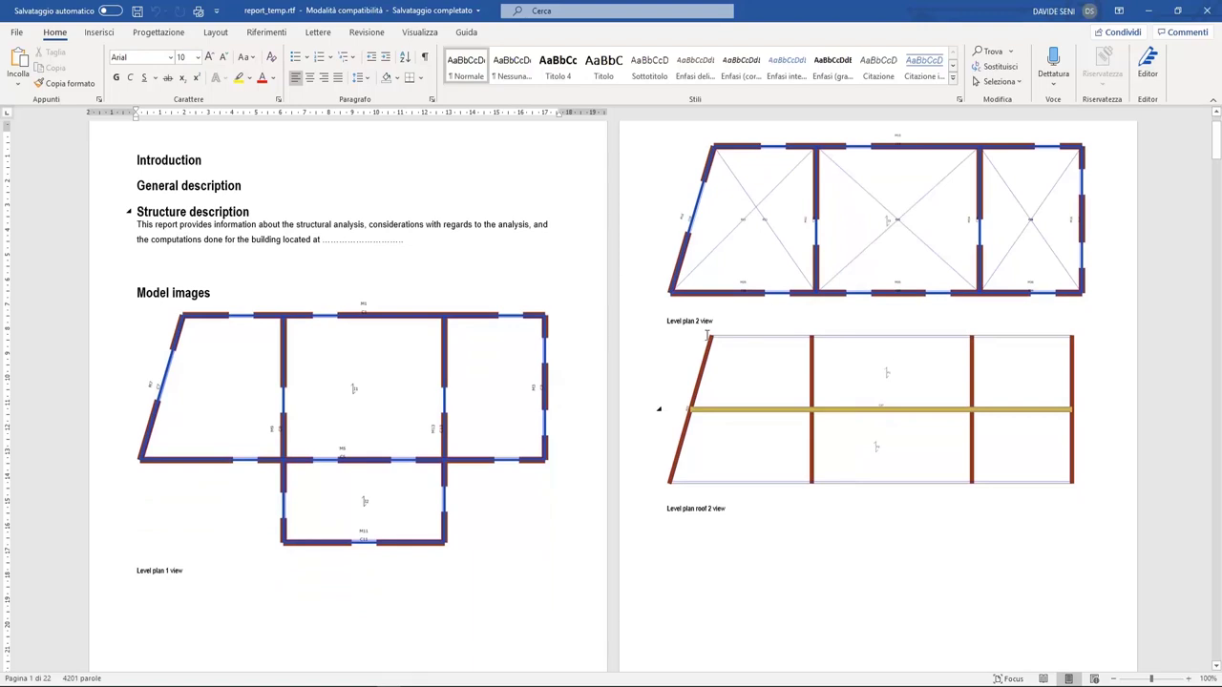
scroll(495, 382, "down", 6)
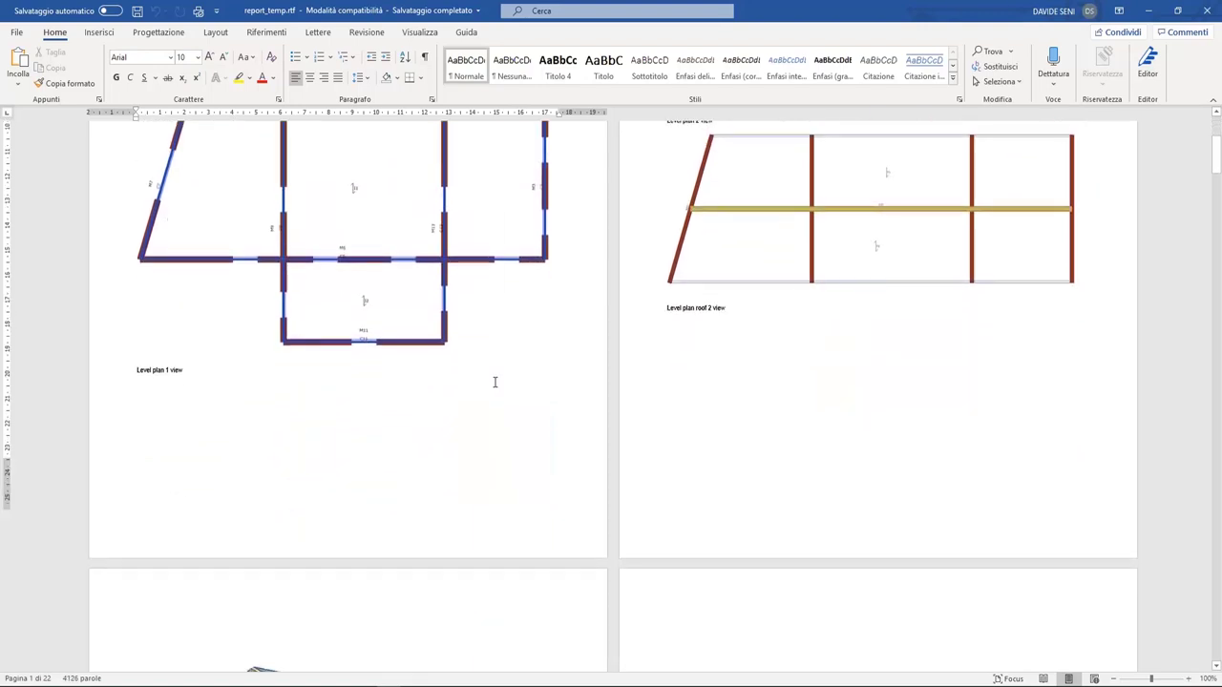
scroll(495, 382, "down", 6)
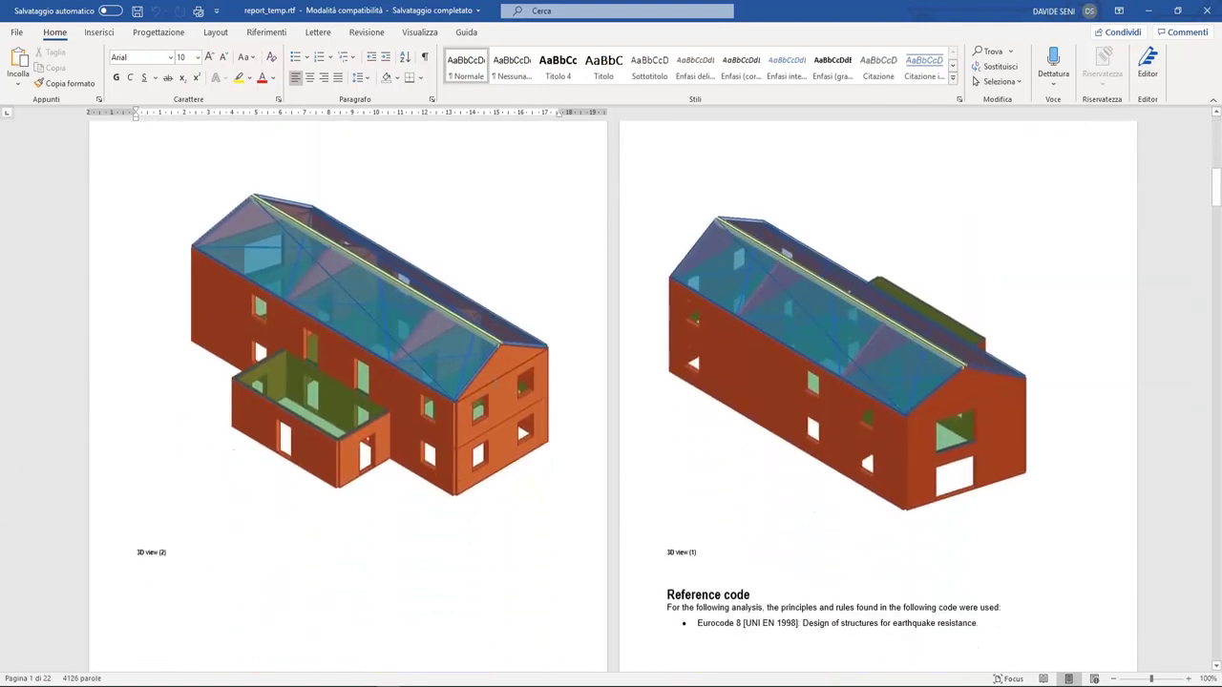
scroll(495, 382, "down", 8)
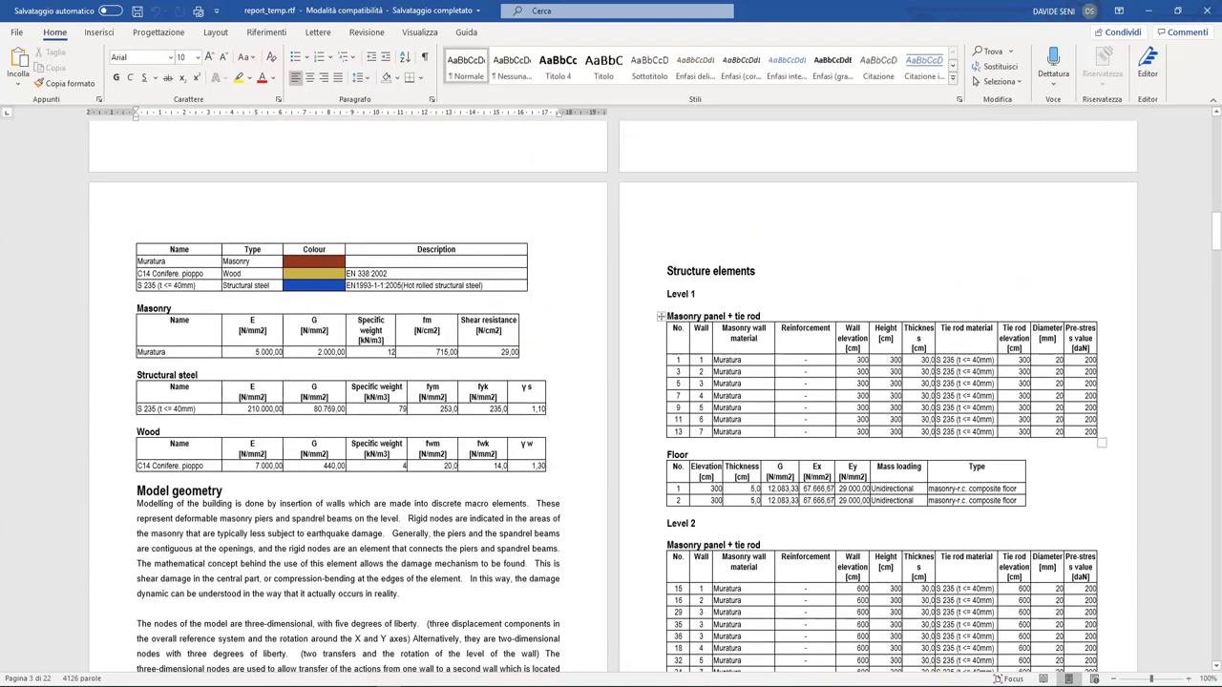
scroll(775, 315, "down", 2)
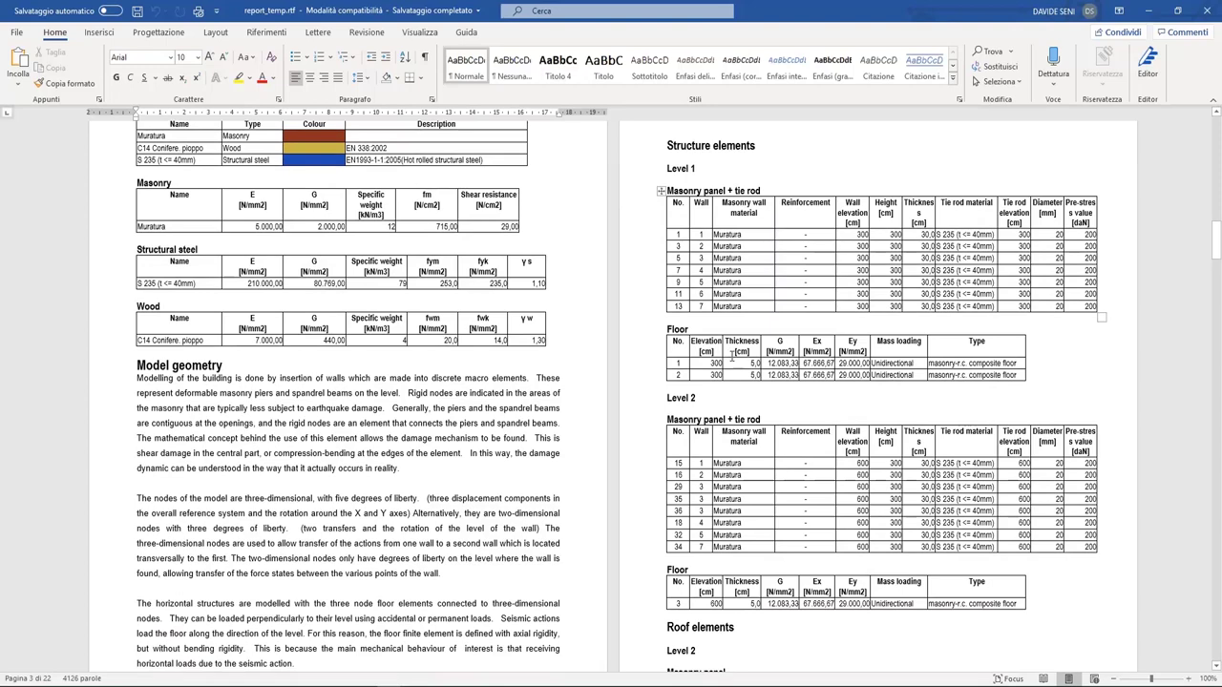
scroll(732, 356, "down", 3)
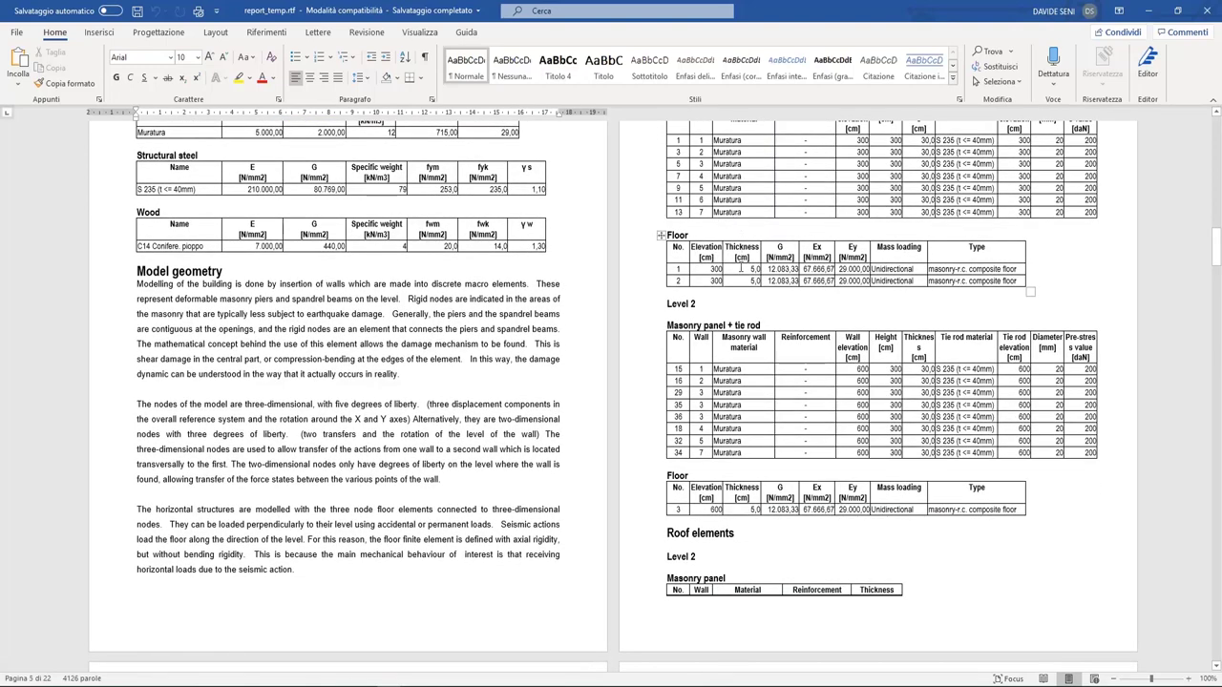
- Examine the report's roof elements, tie rod reinforcements and the equivalent frame tables of nodes, piers and spandrels for each wall
scroll(721, 276, "down", 12)
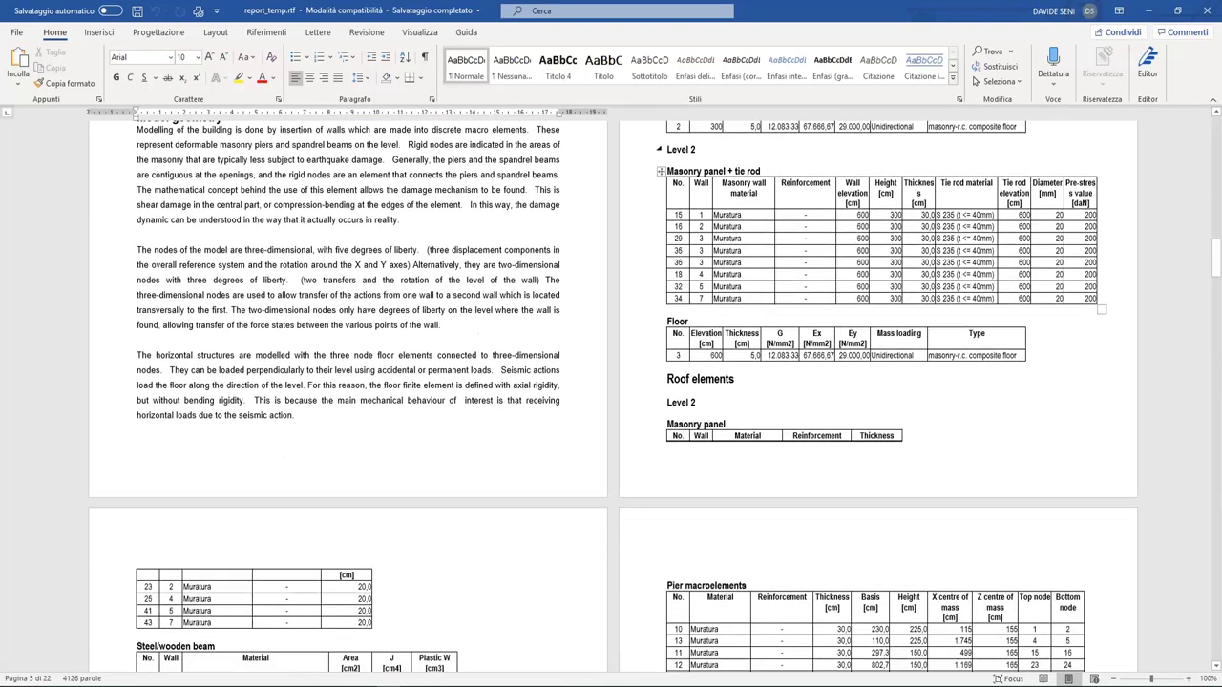
scroll(721, 313, "down", 3)
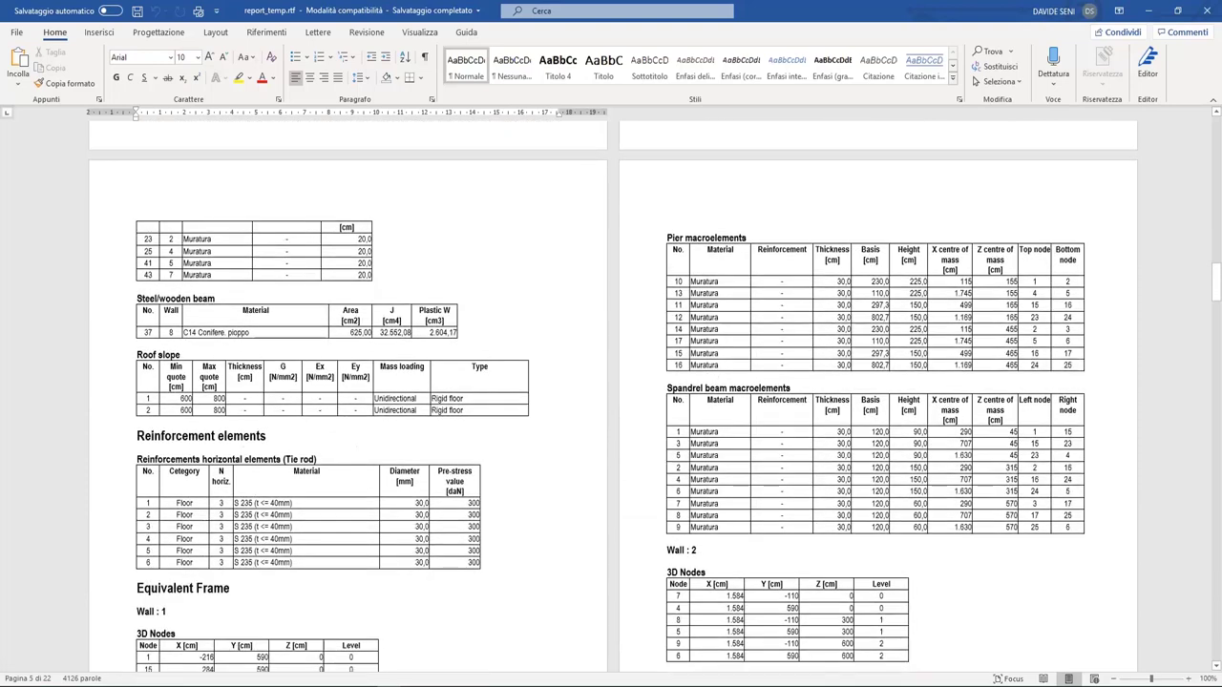
scroll(716, 286, "up", 5)
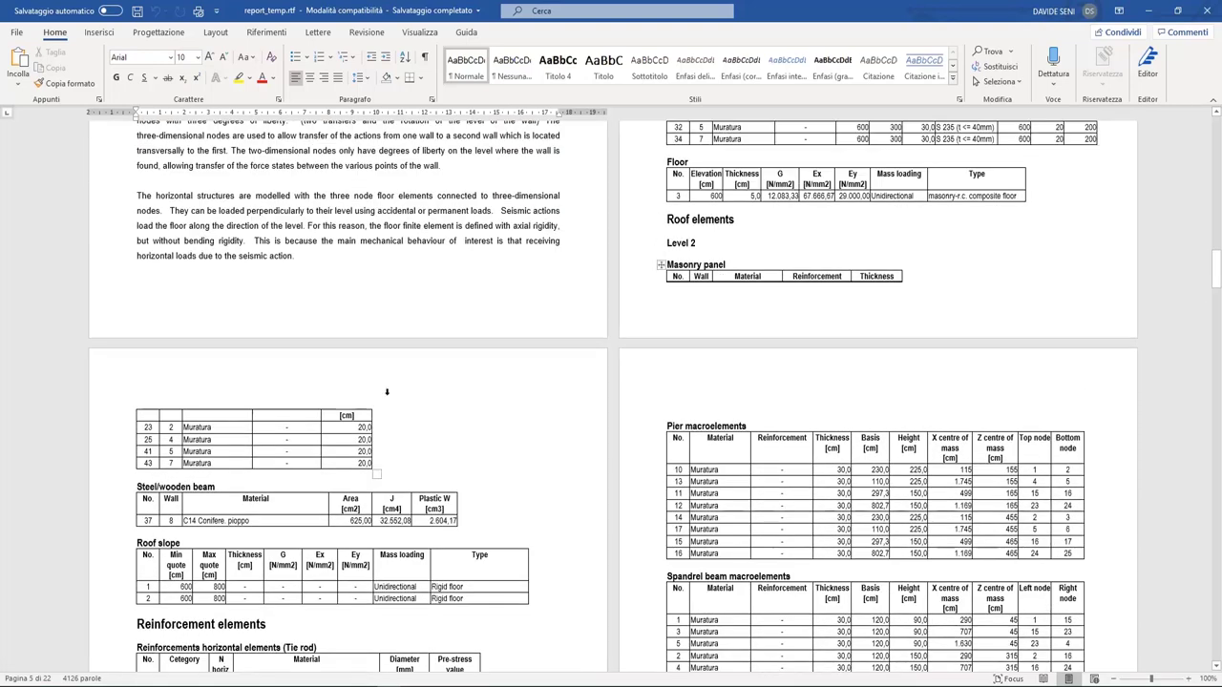
scroll(285, 388, "down", 9)
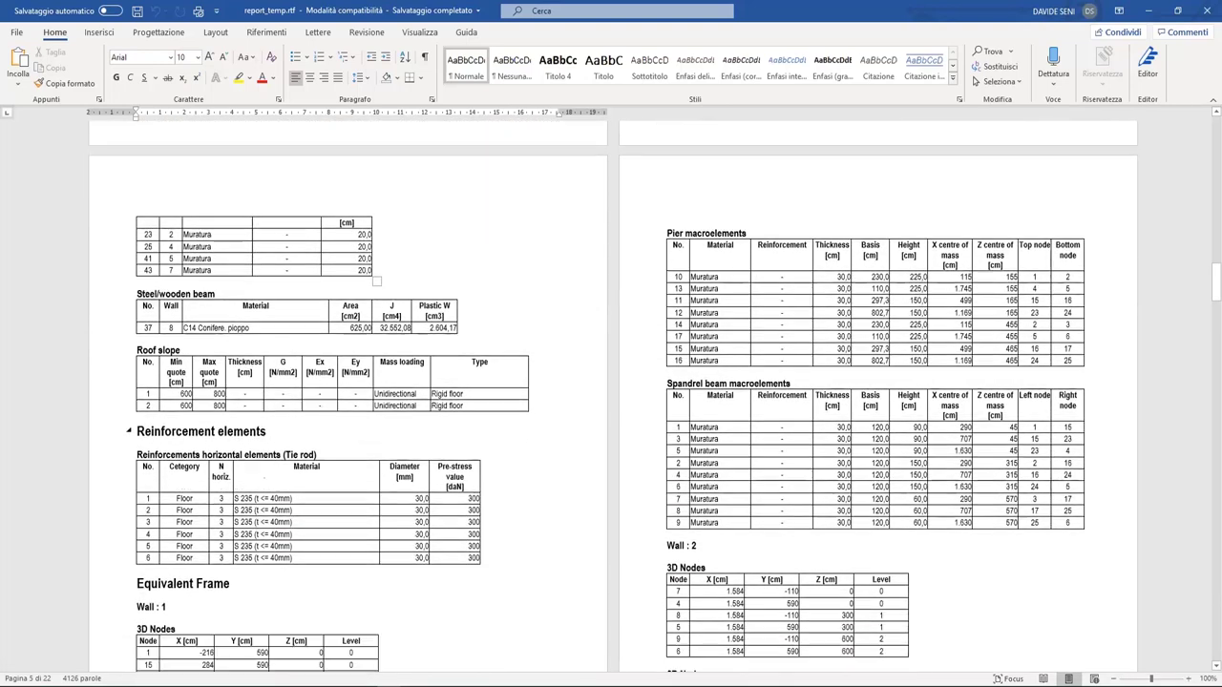
scroll(779, 259, "down", 10)
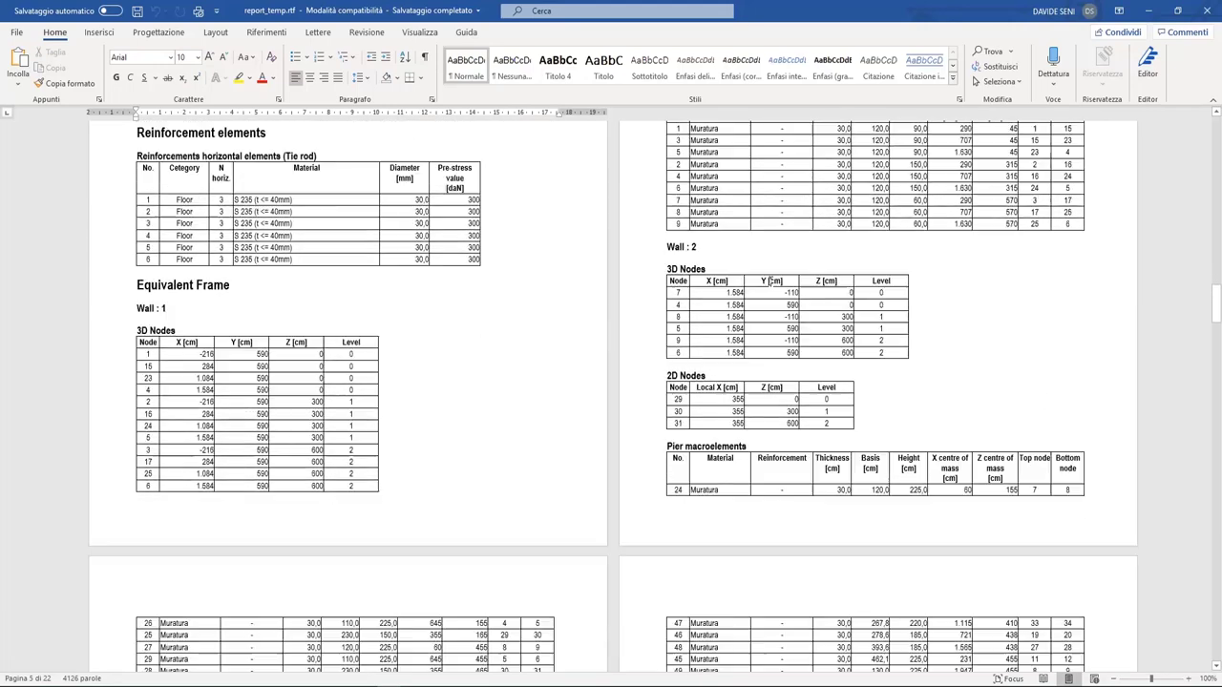
scroll(771, 282, "down", 11)
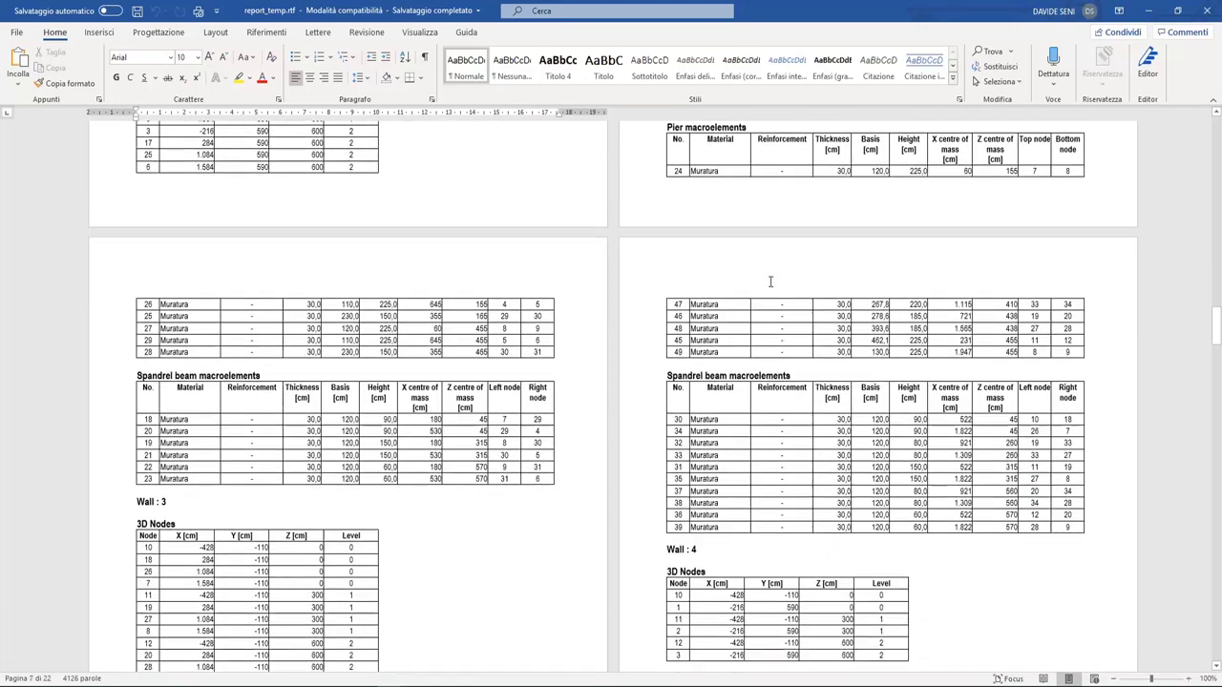
scroll(783, 396, "down", 9)
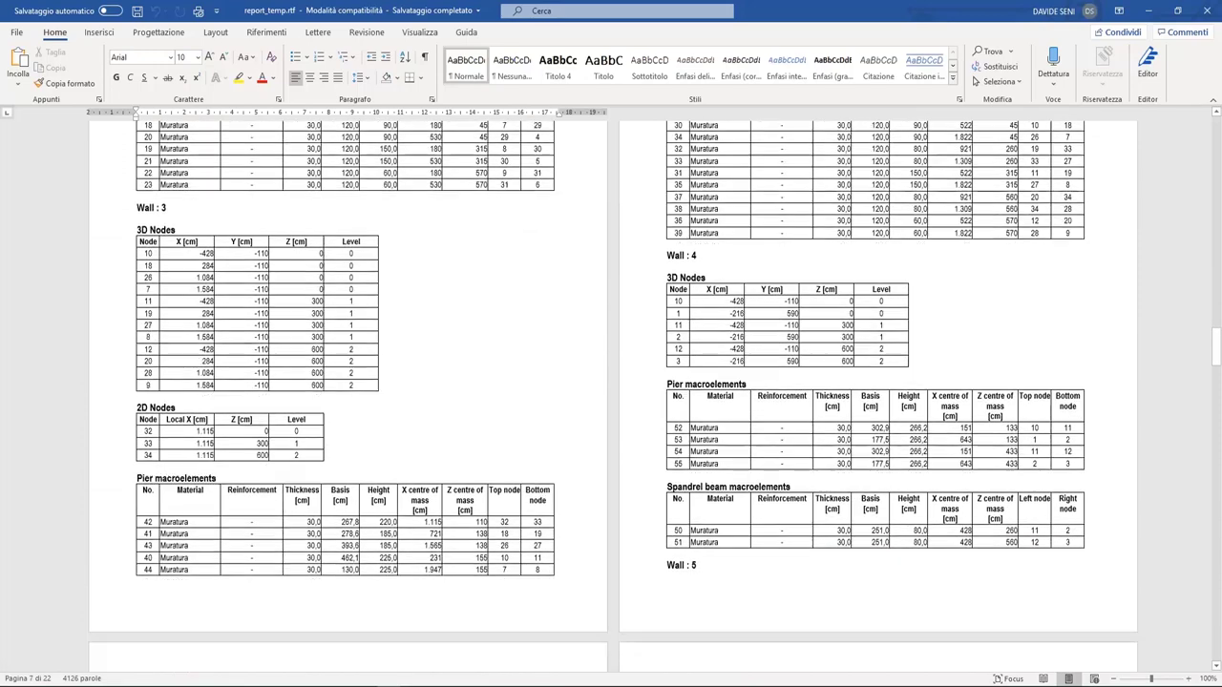
scroll(783, 382, "down", 20)
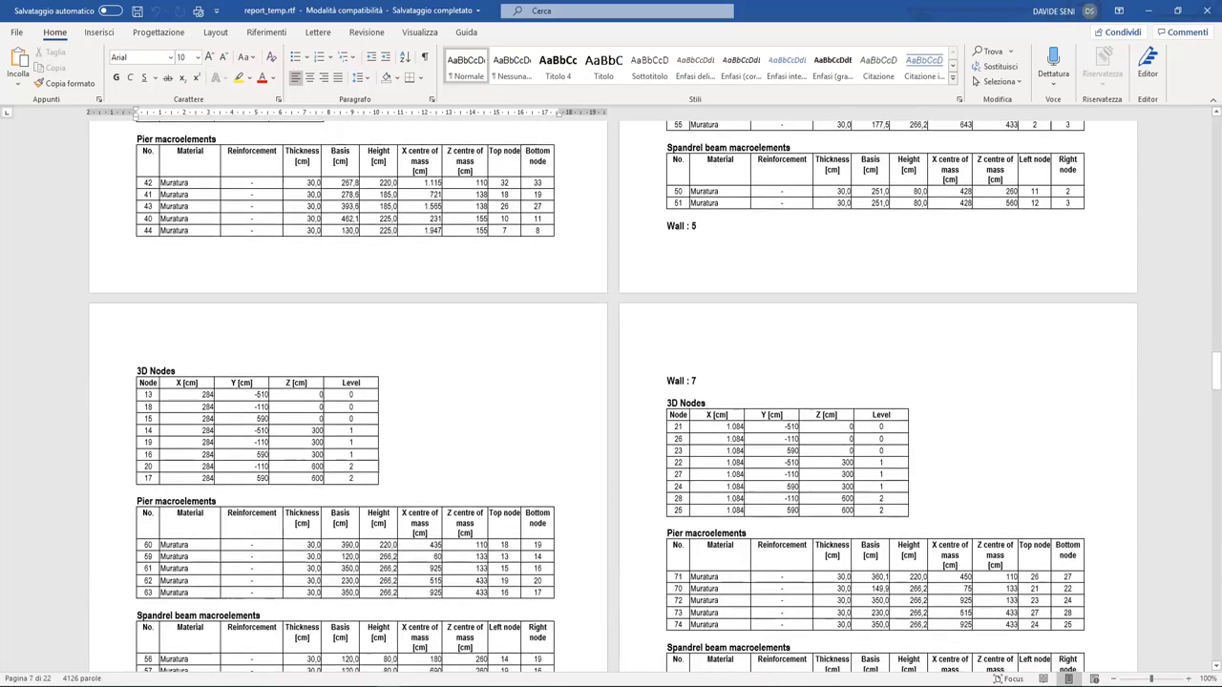
scroll(611, 392, "down", 14)
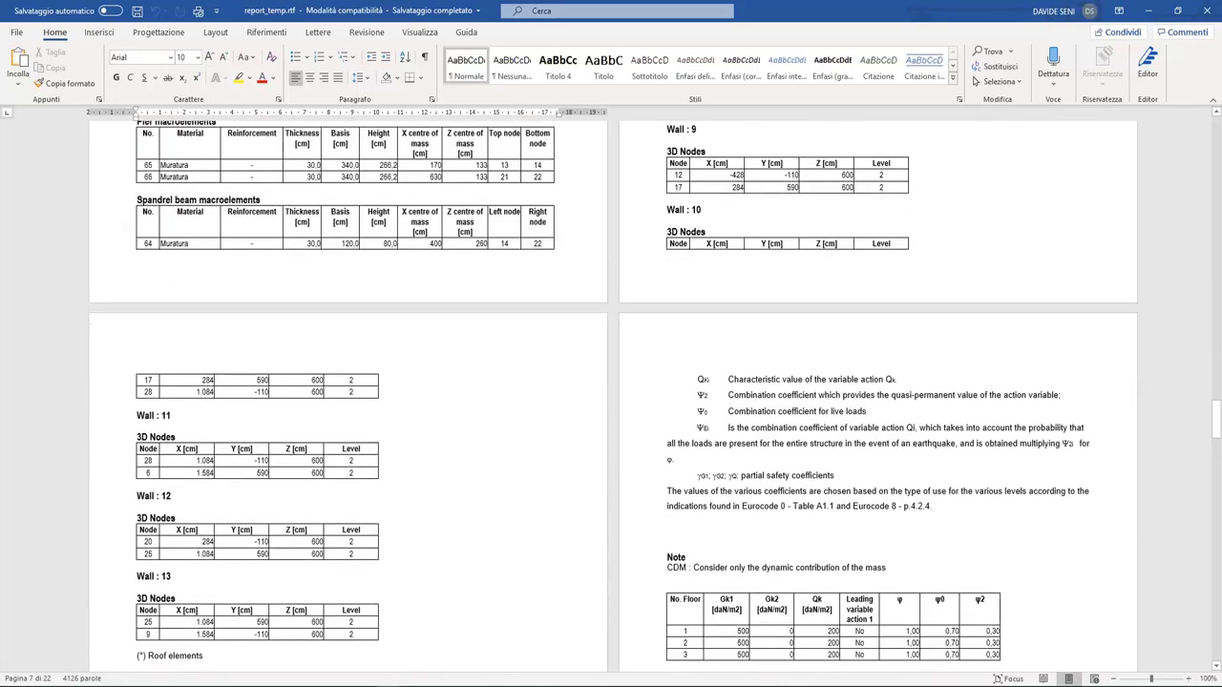
- Examine the report's seismic and static load combinations, floor and roof slope load tables, and code spectrum parameters
scroll(190, 512, "down", 2)
left_click(773, 261)
scroll(780, 219, "up", 2)
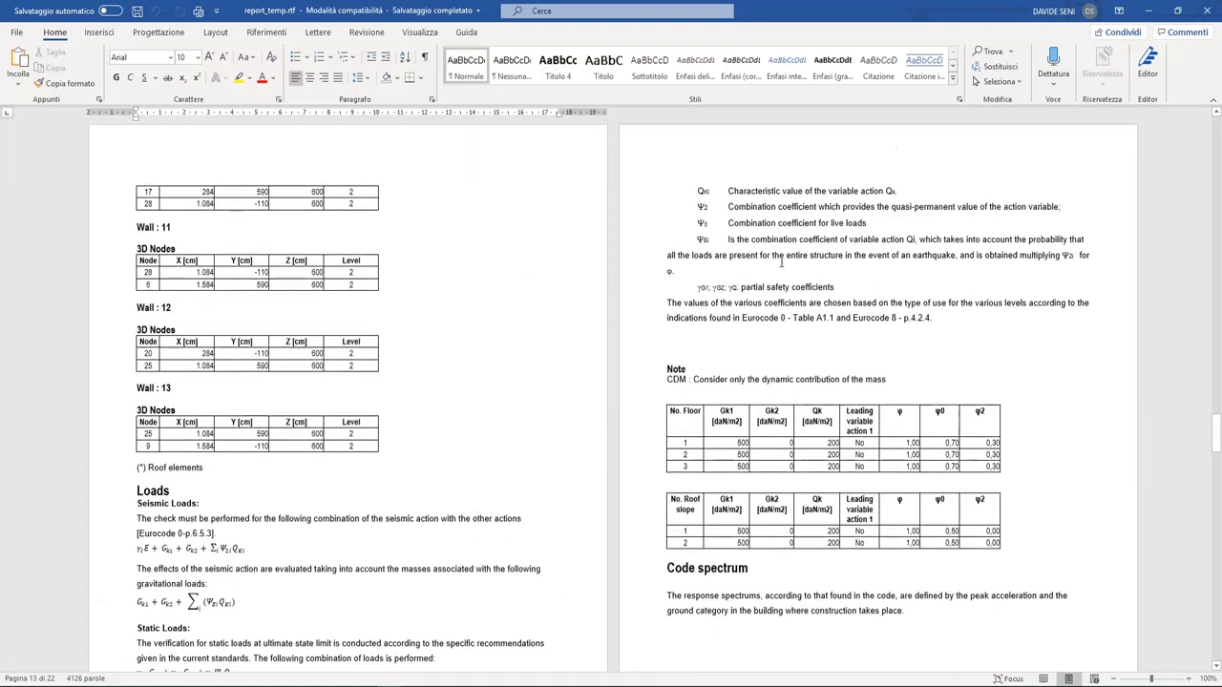
scroll(775, 334, "down", 7)
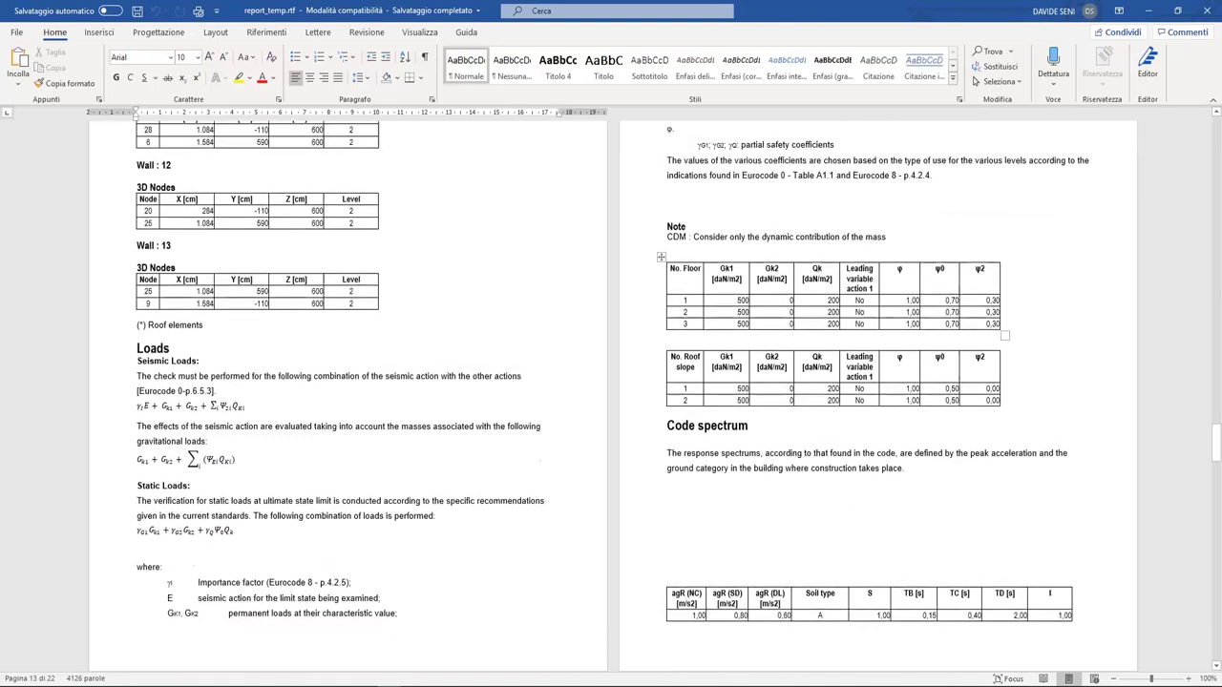
scroll(757, 340, "down", 1)
- Examine the pushover analysis description, limit state checks, seismic vulnerability indices and result details for analysis n. 5
scroll(763, 374, "down", 12)
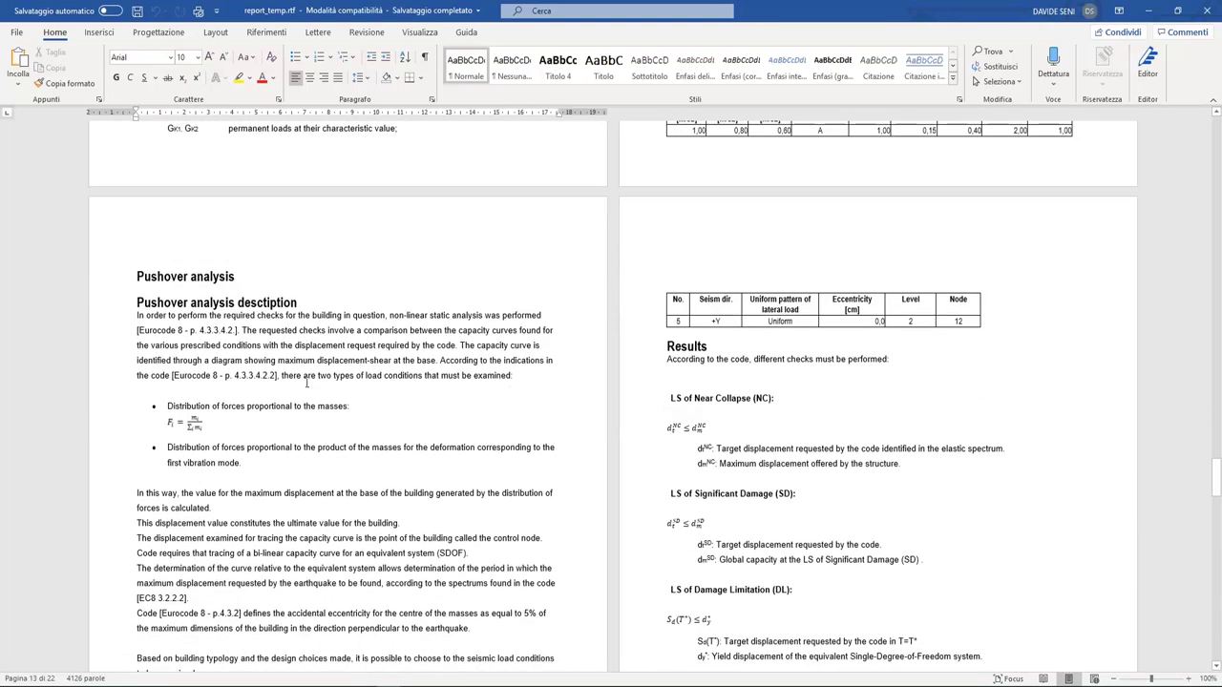
scroll(331, 382, "down", 2)
scroll(372, 391, "down", 2)
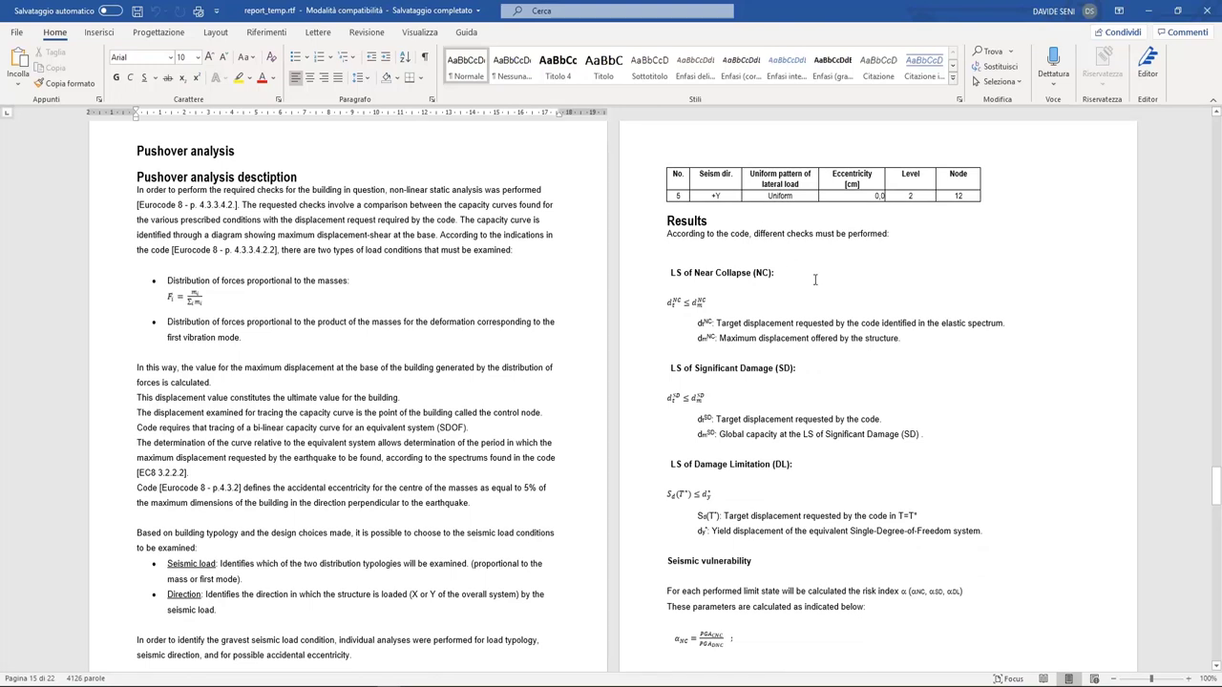
scroll(814, 280, "down", 2)
scroll(815, 279, "up", 3)
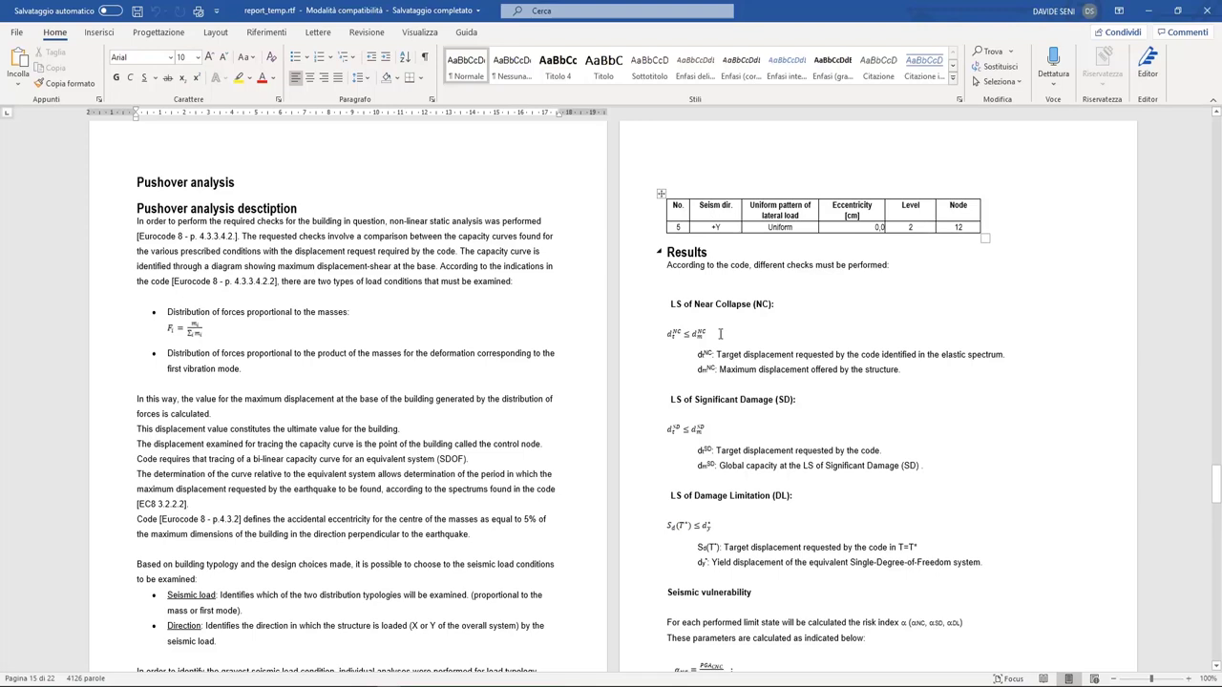
scroll(778, 437, "down", 10)
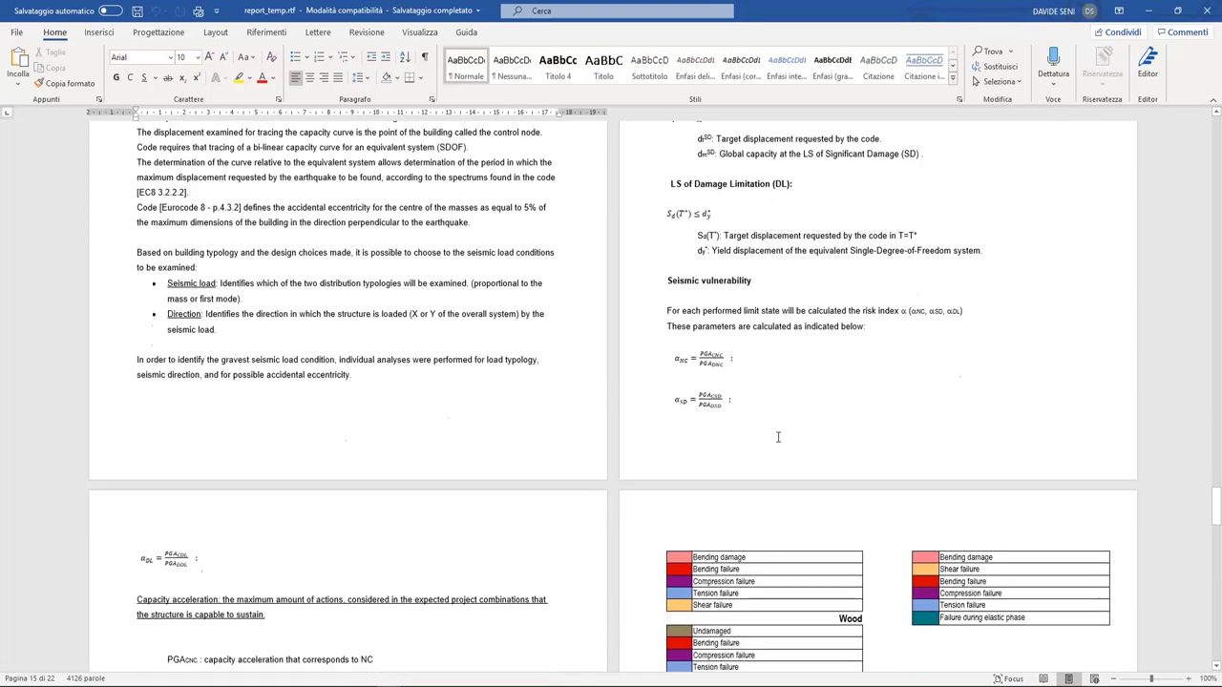
scroll(731, 387, "down", 8)
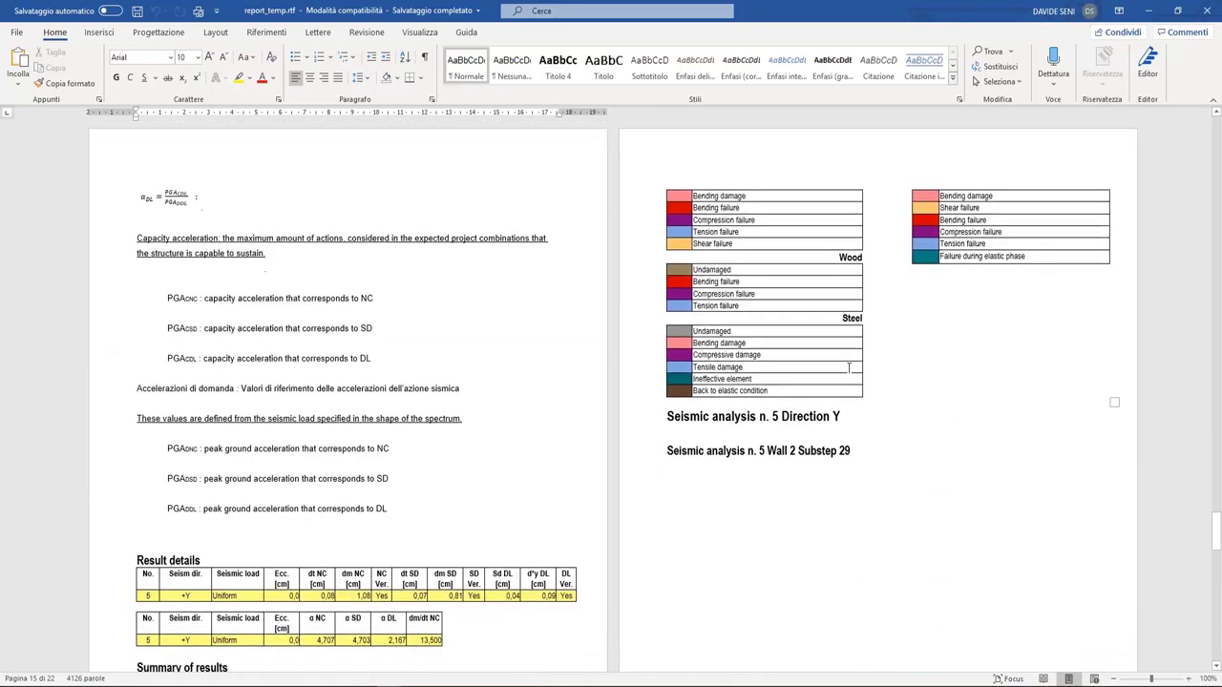
scroll(730, 387, "down", 1)
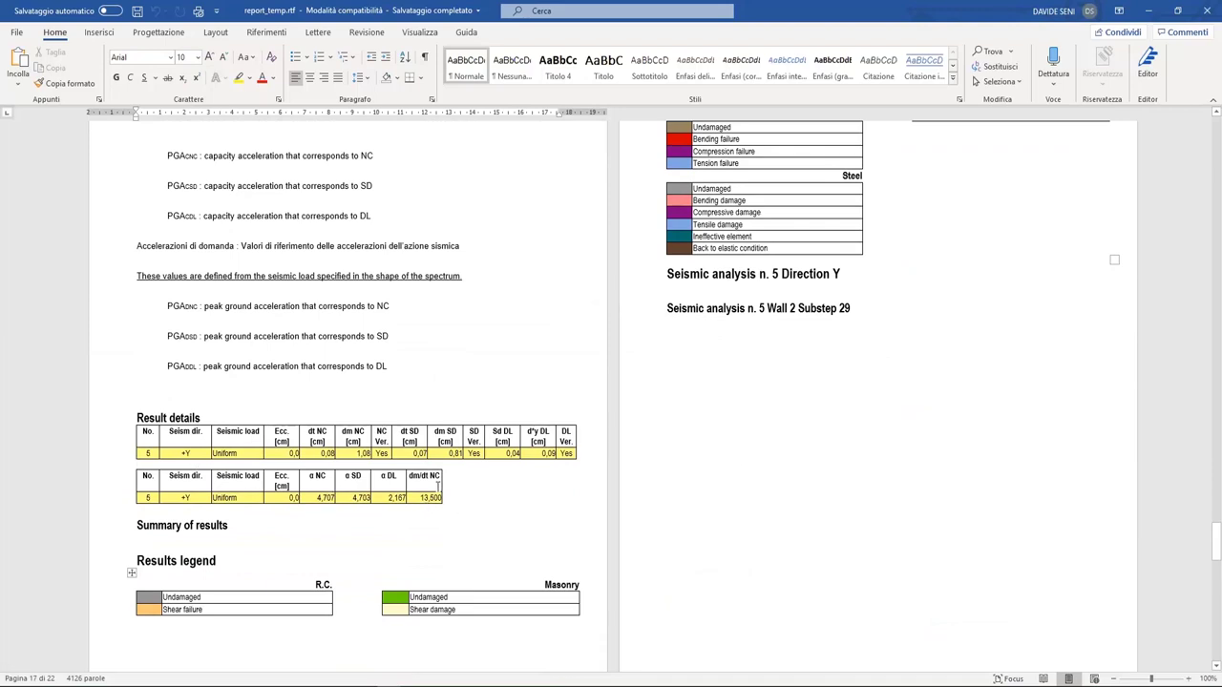
scroll(758, 480, "up", 3)
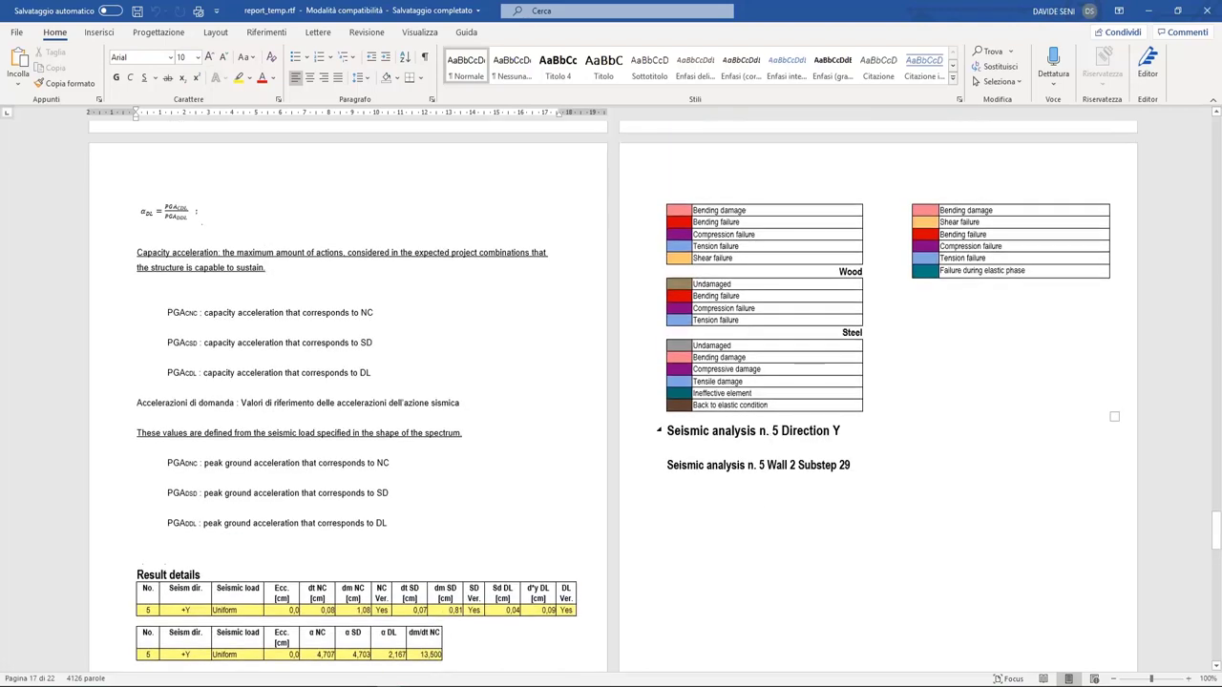
- Examine the Wall 2 damage image, plan deformed shape and pushover curve of analysis n. 5
scroll(814, 420, "down", 11)
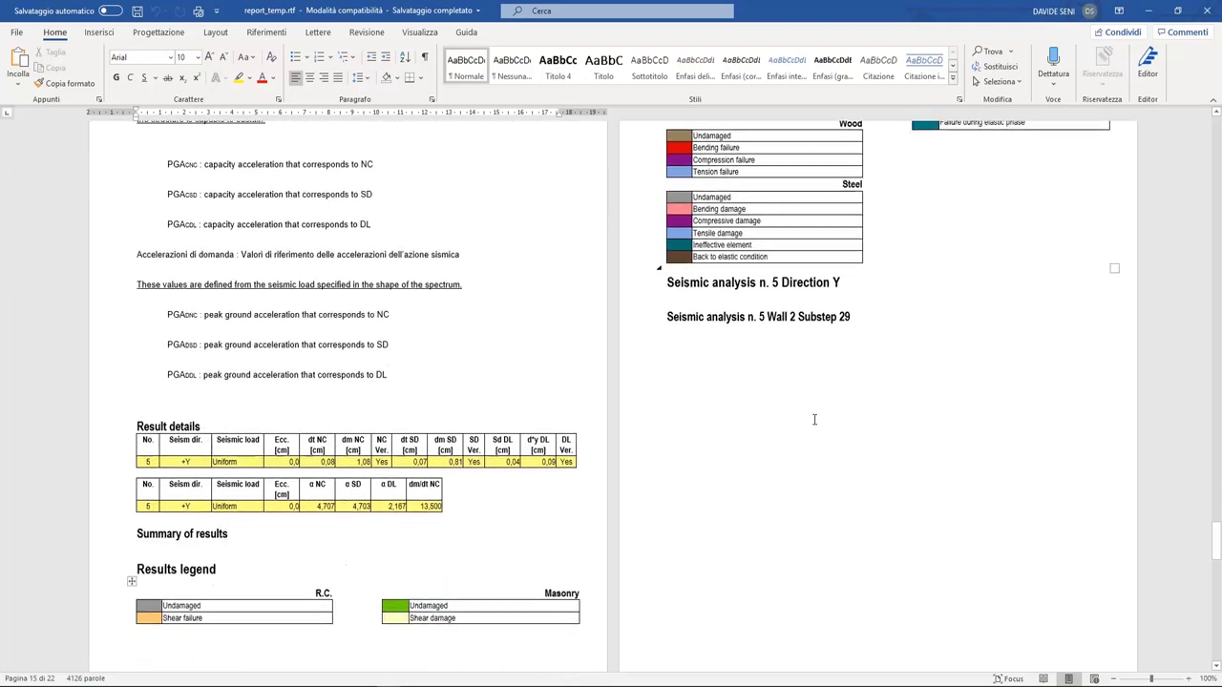
scroll(699, 429, "down", 1)
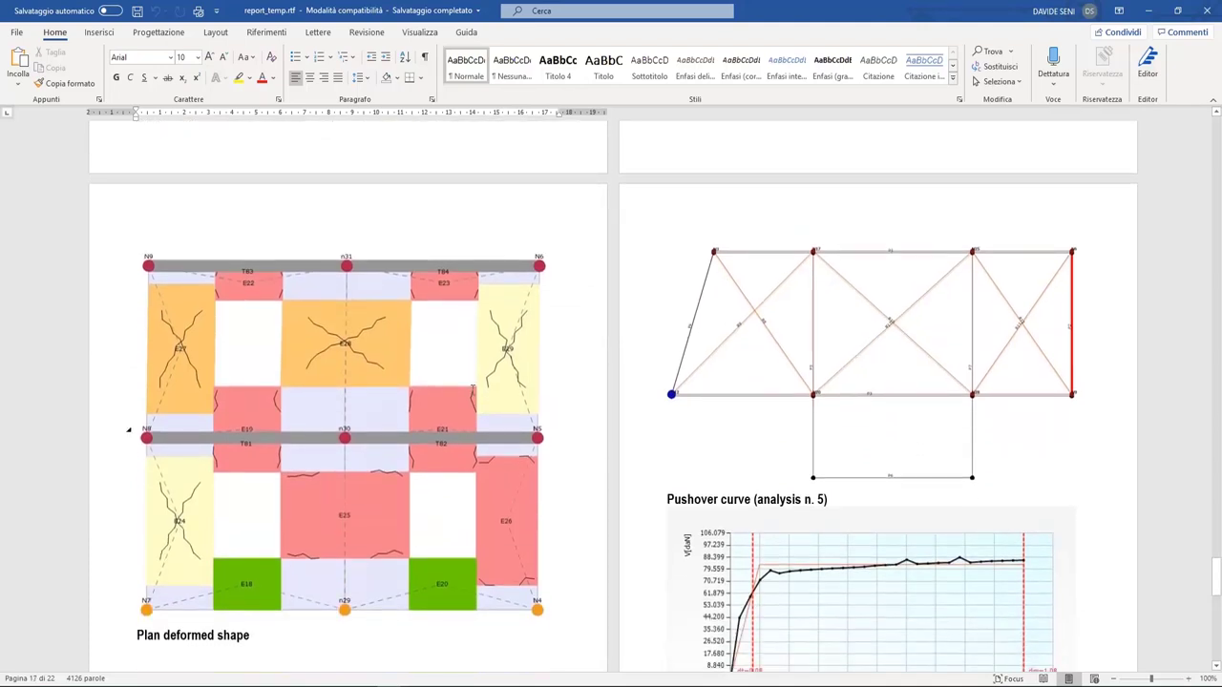
scroll(472, 388, "down", 1)
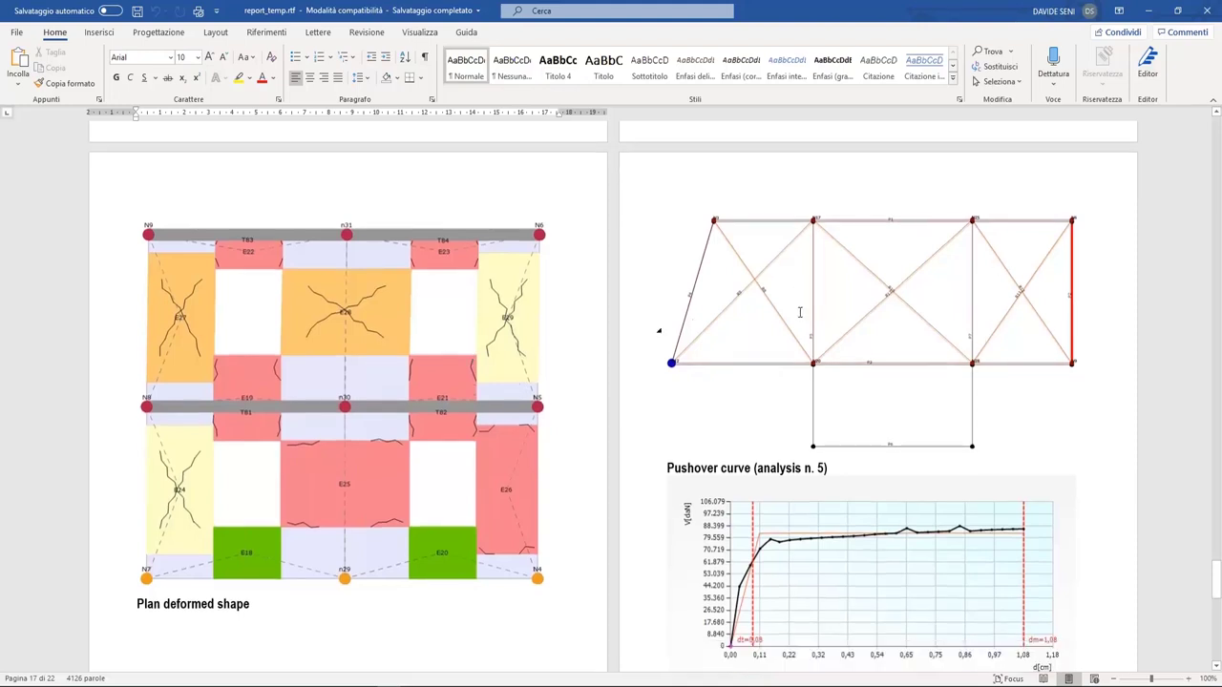
scroll(800, 312, "down", 5)
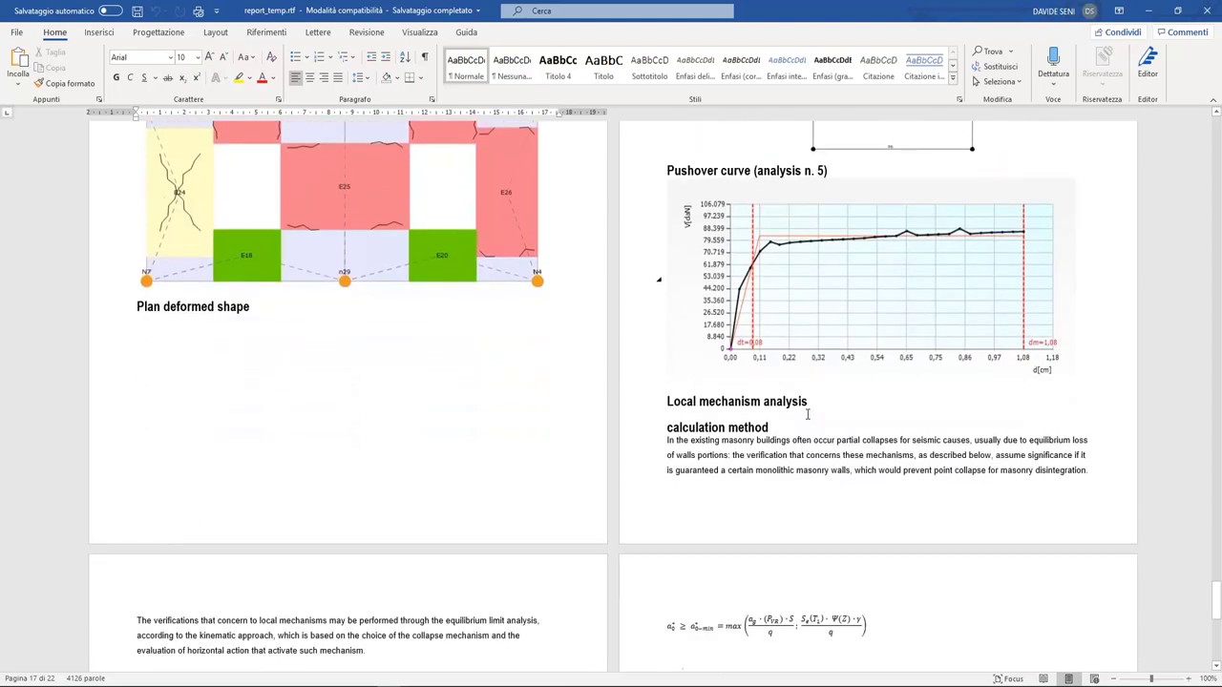
- Review the local mechanism analysis chapter, including its calculation method, verification method and the Kinematic 1 tables
scroll(807, 414, "down", 3)
scroll(762, 313, "down", 1)
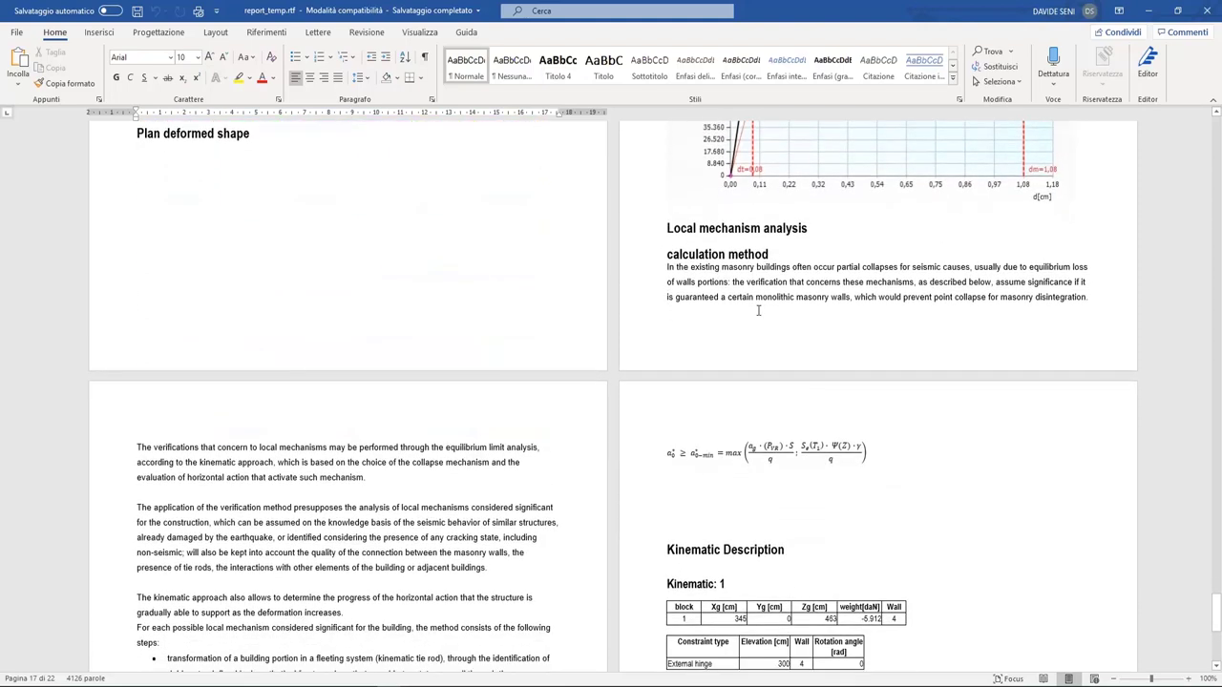
scroll(714, 460, "down", 4)
scroll(714, 459, "down", 1)
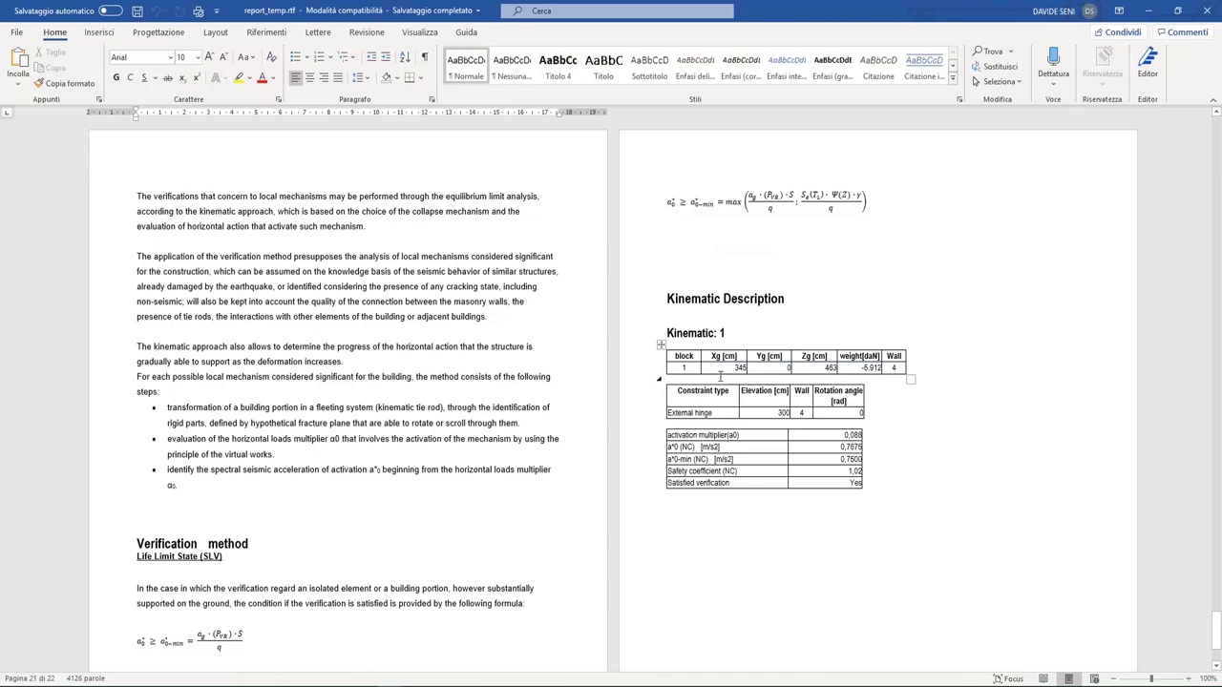
scroll(720, 375, "down", 3)
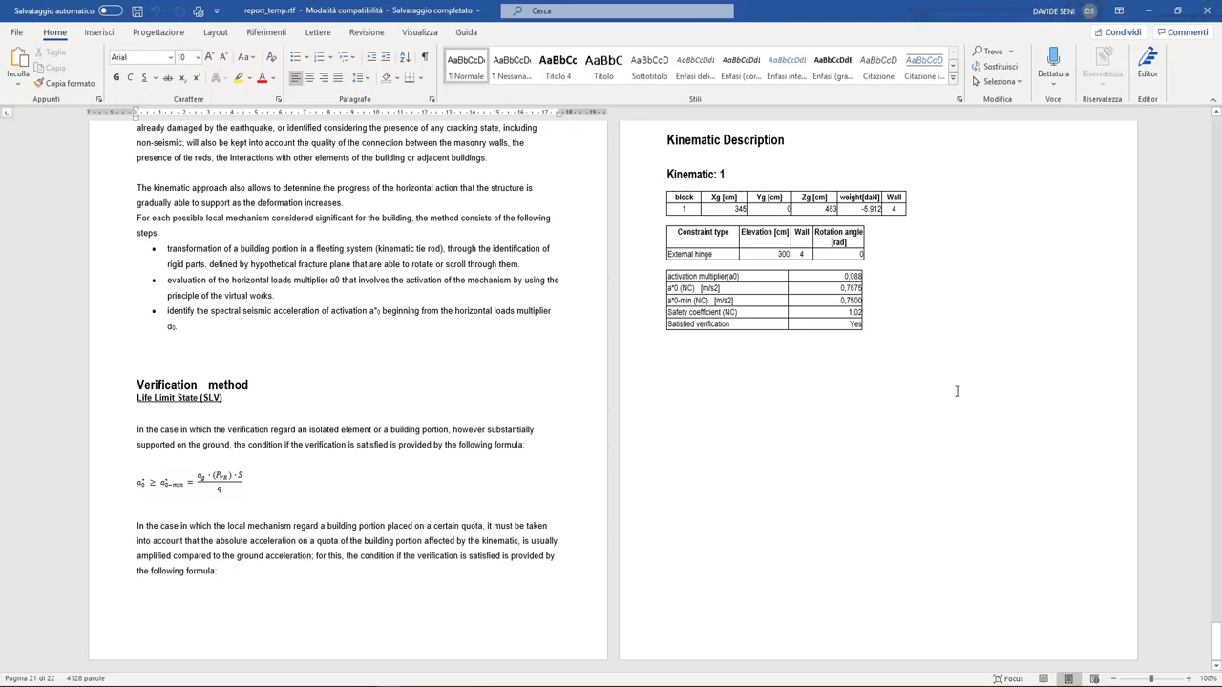
scroll(957, 390, "up", 8)
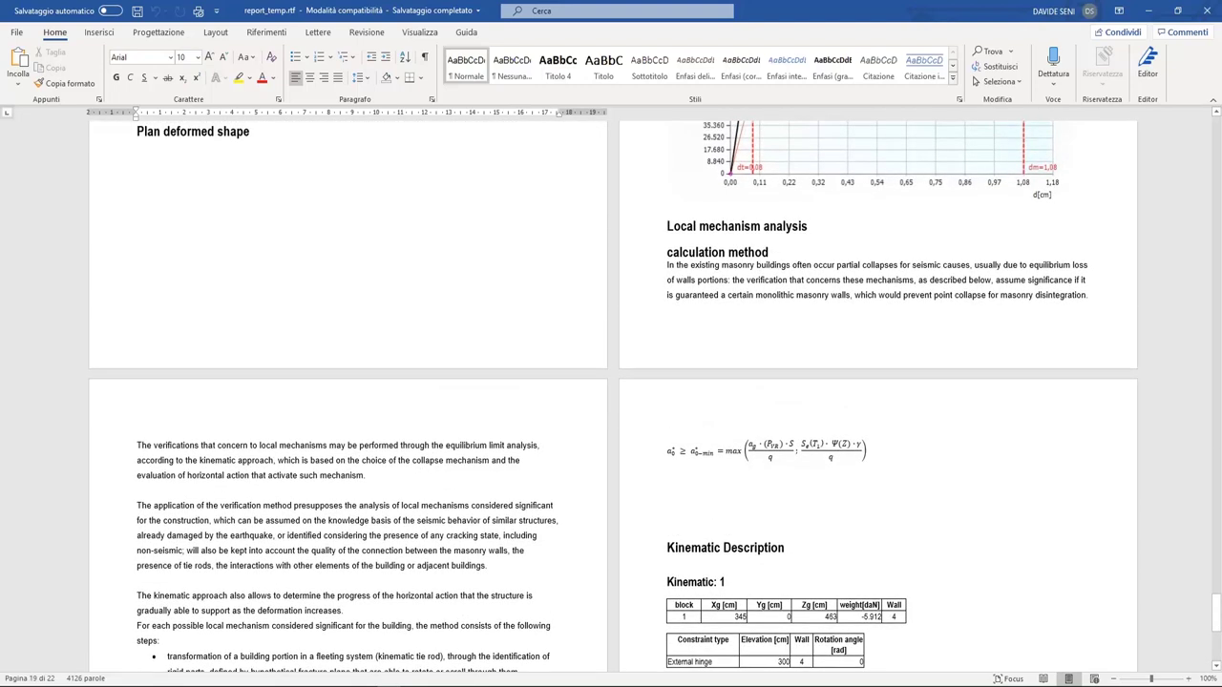
scroll(613, 397, "up", 16)
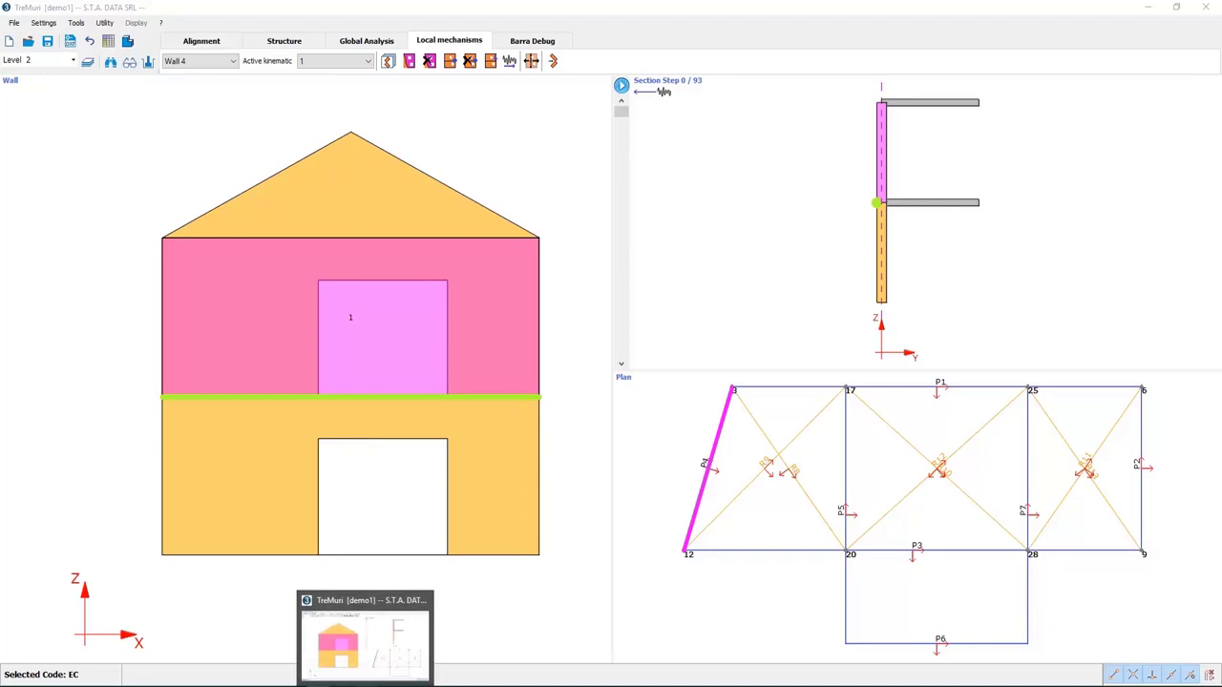
- Switch back to TreMuri and launch a second, empty instance of the program alongside demo1
left_click(372, 678)
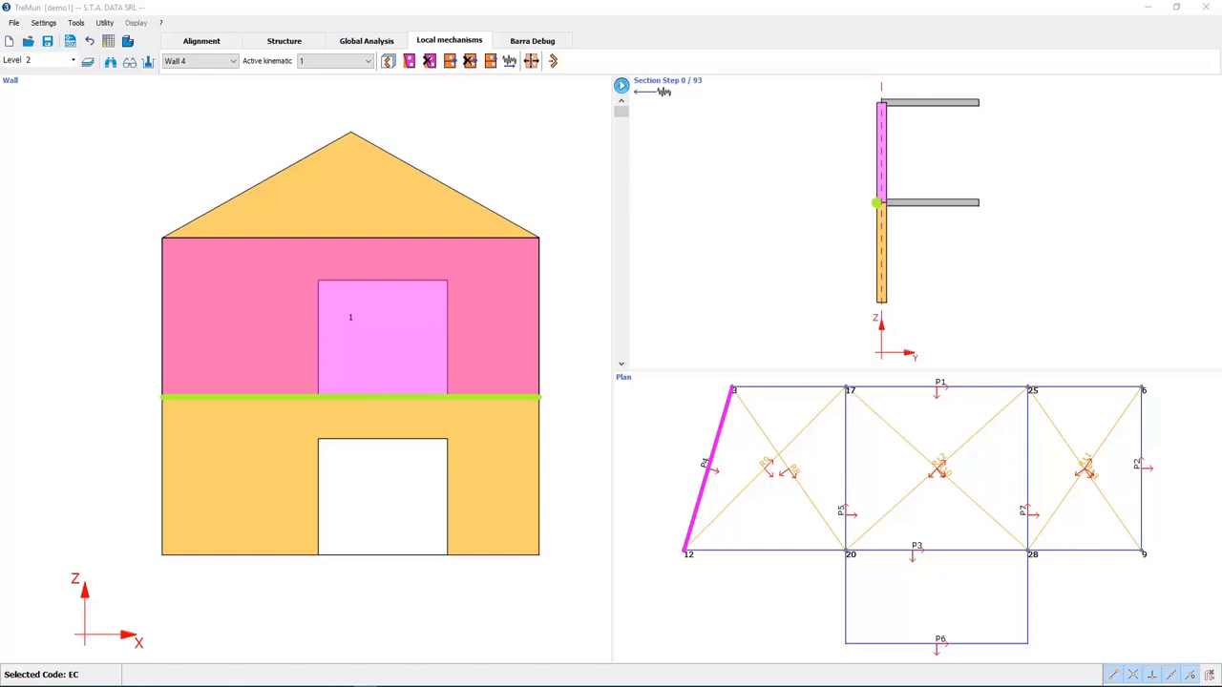
right_click(365, 684)
left_click(333, 632)
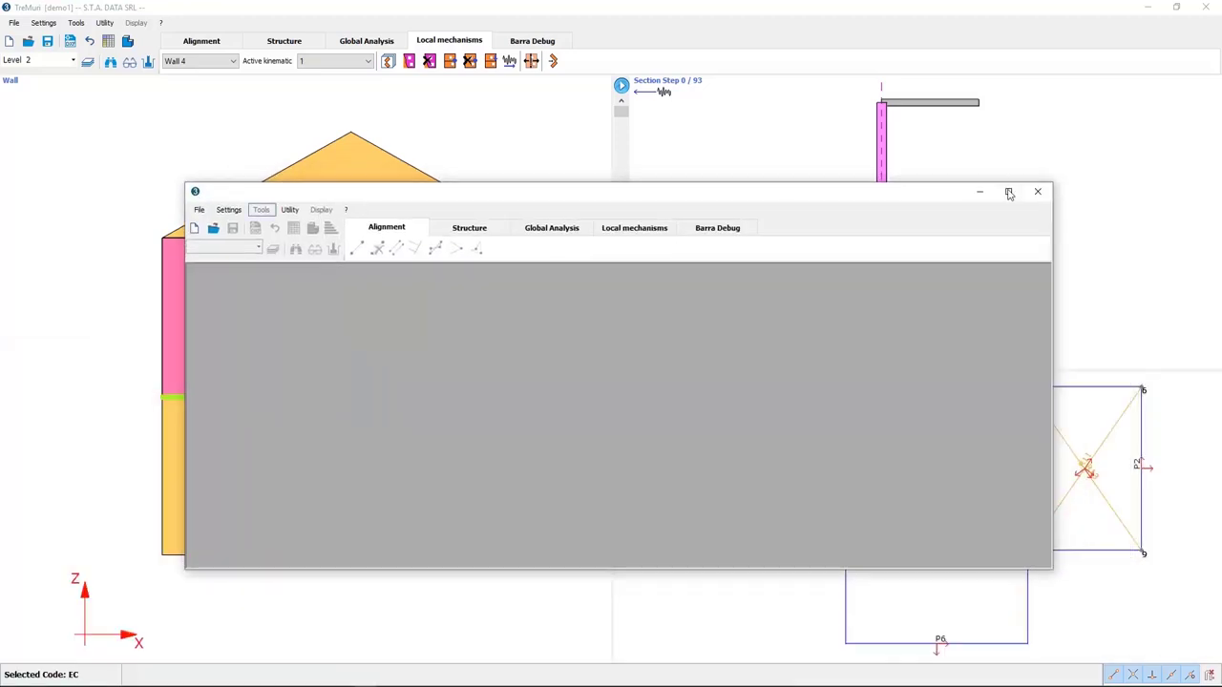
- Maximize the new program window and open the recent project demo EC_rinf
left_click(1009, 193)
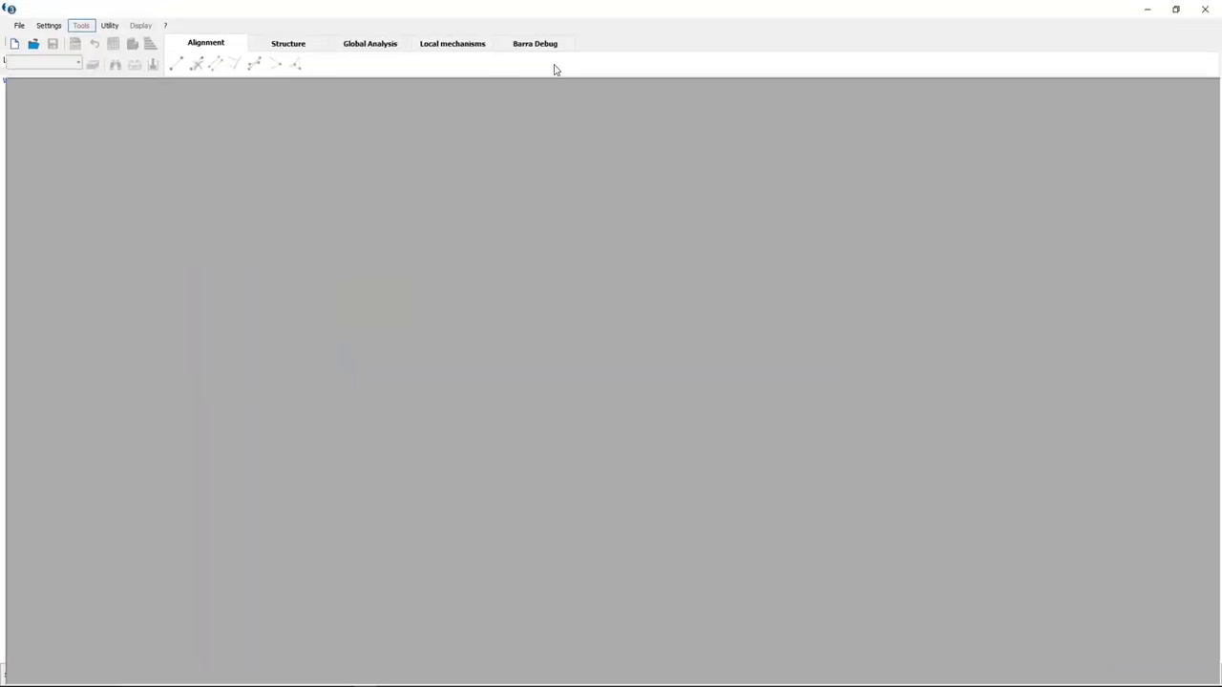
left_click(13, 23)
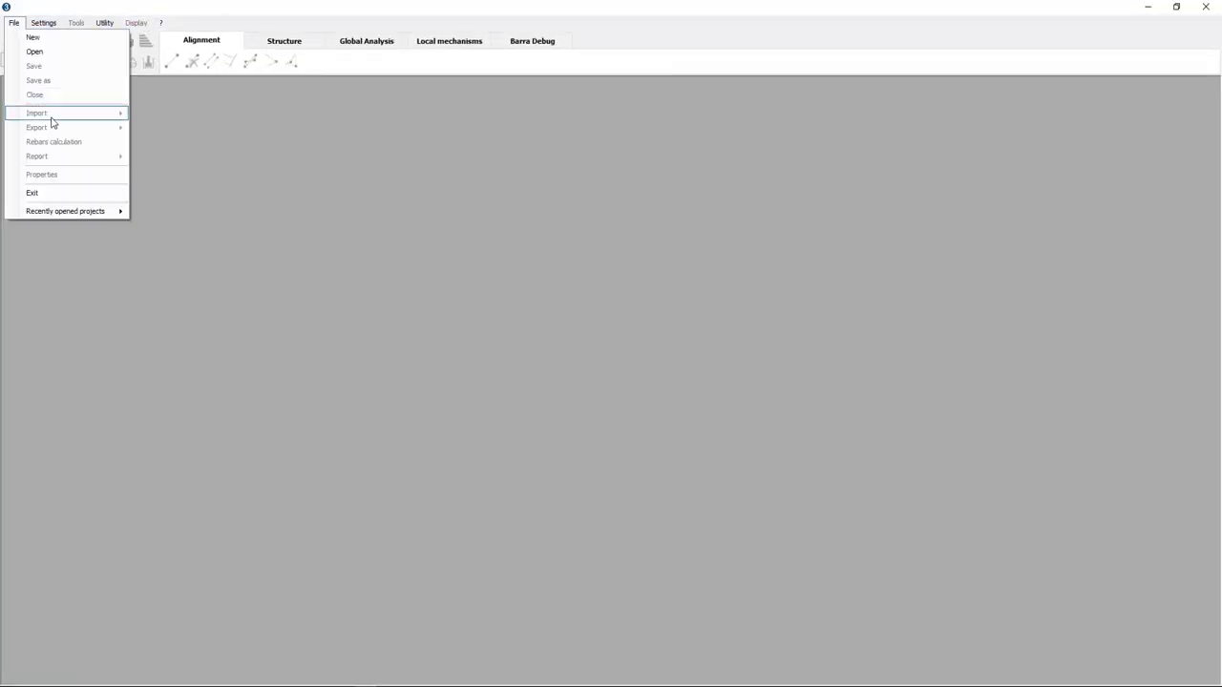
mouse_move(73, 214)
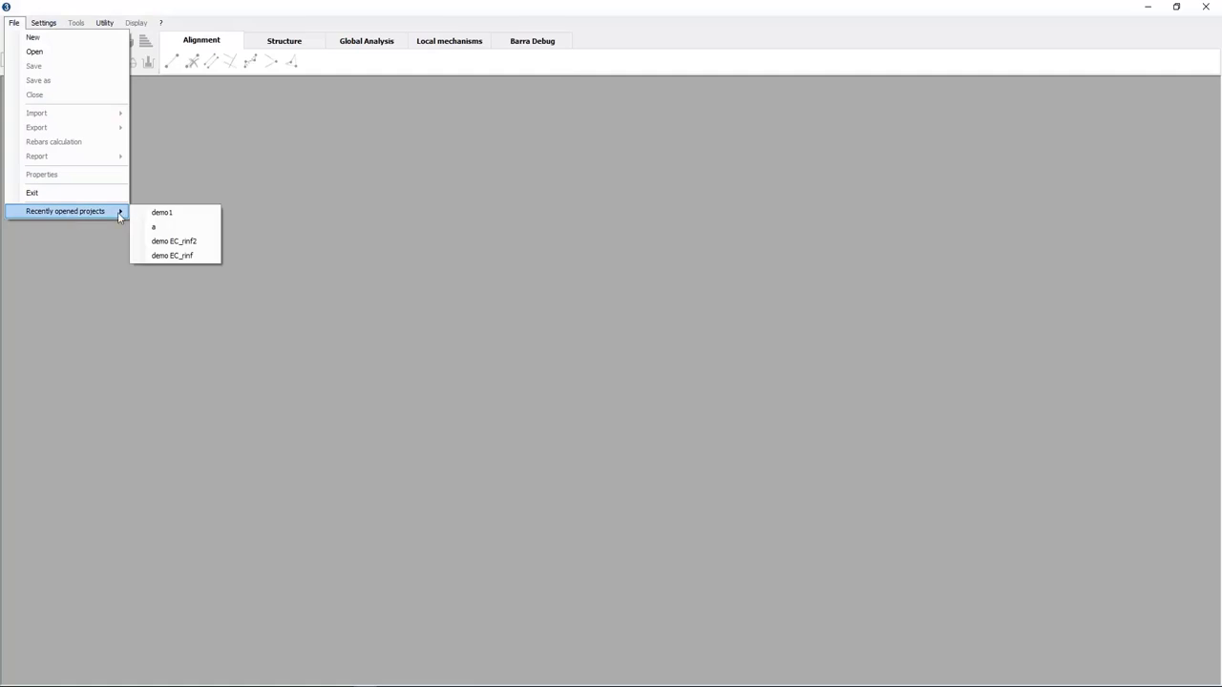
left_click(205, 256)
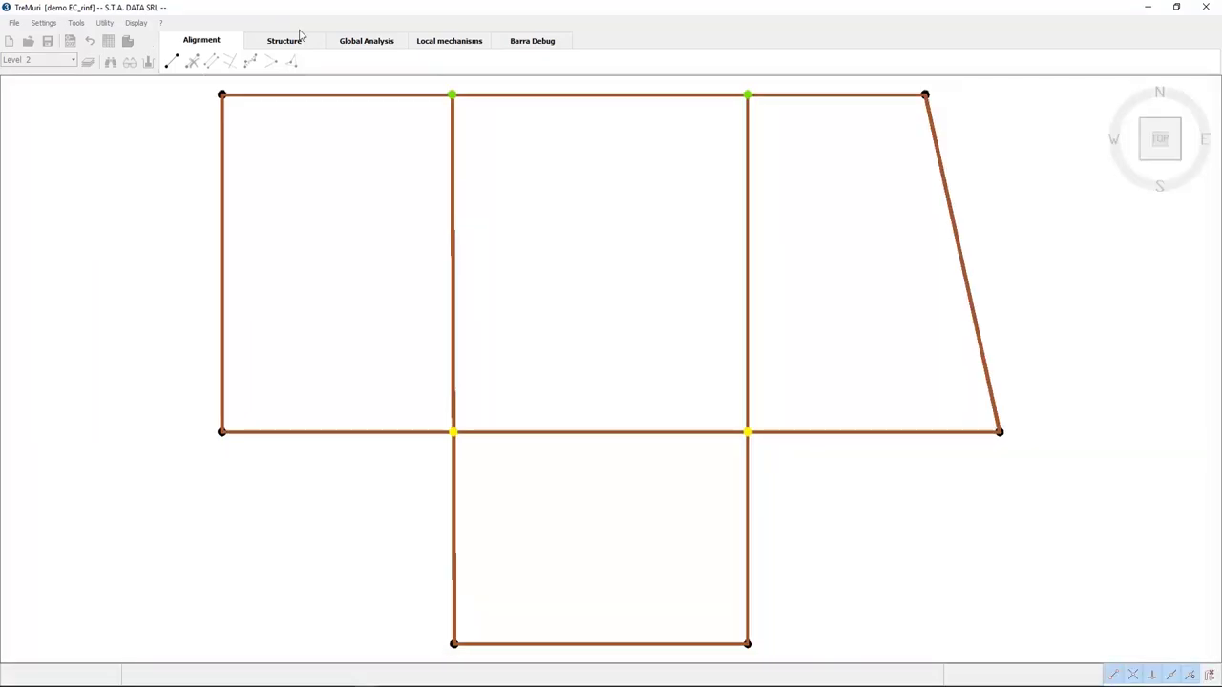
- Show the structural model of the building at Level 1
left_click(303, 42)
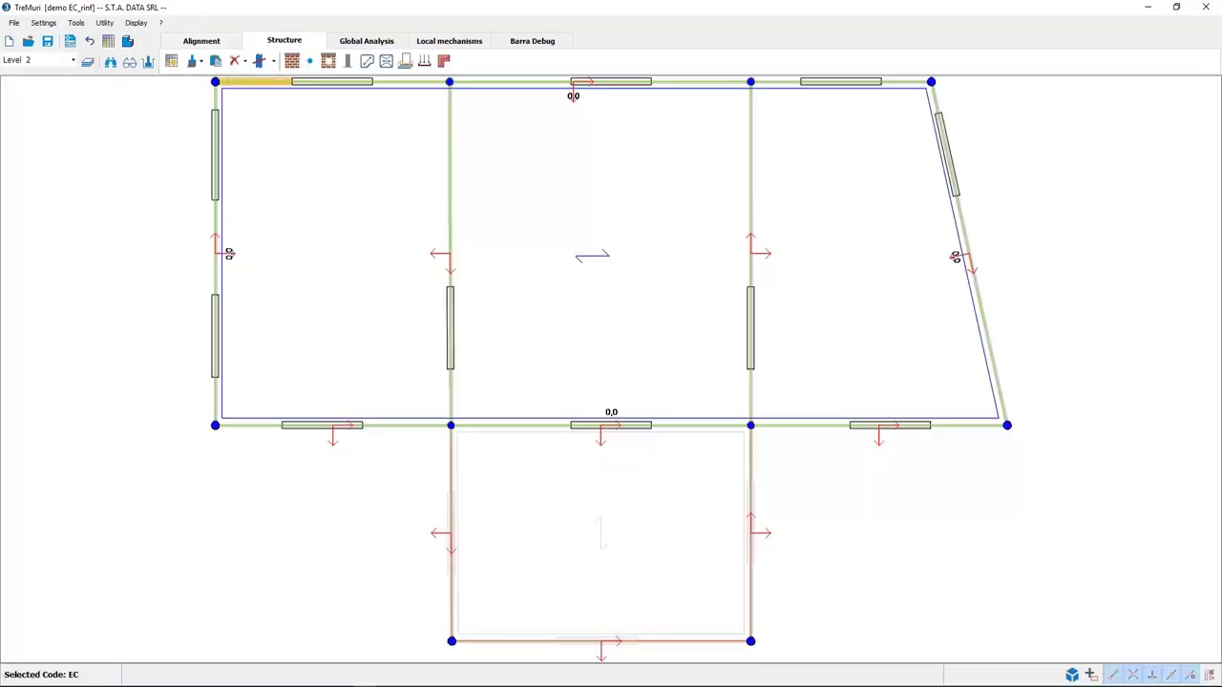
middle_click_drag(366, 230, 352, 299)
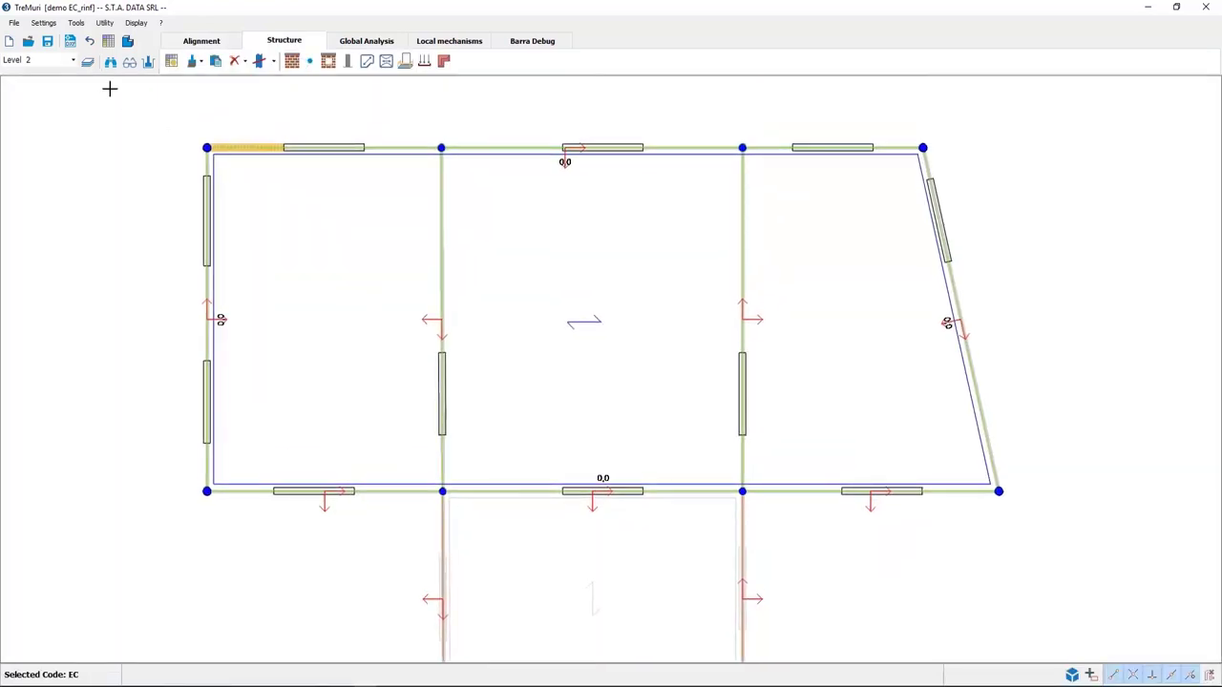
left_click(74, 60)
left_click(66, 74)
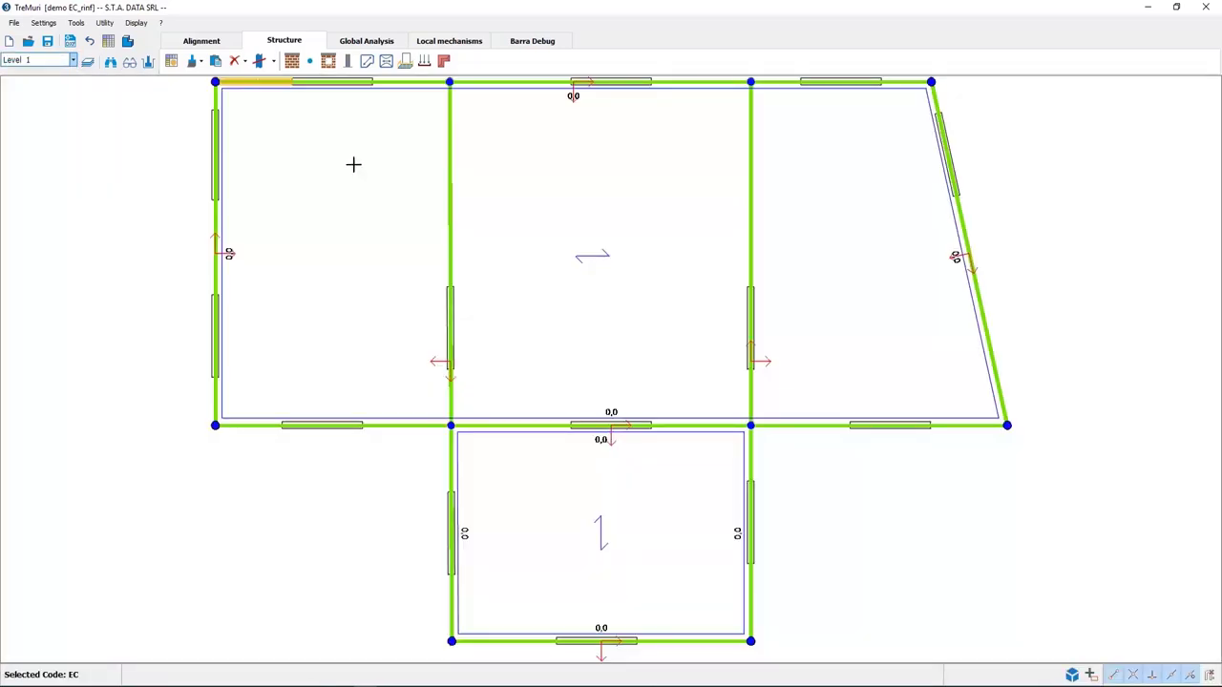
- Define R.C. columns at the two end nodes of the front-left wall with b and h of 30 cm
left_click(215, 425)
left_click(450, 425)
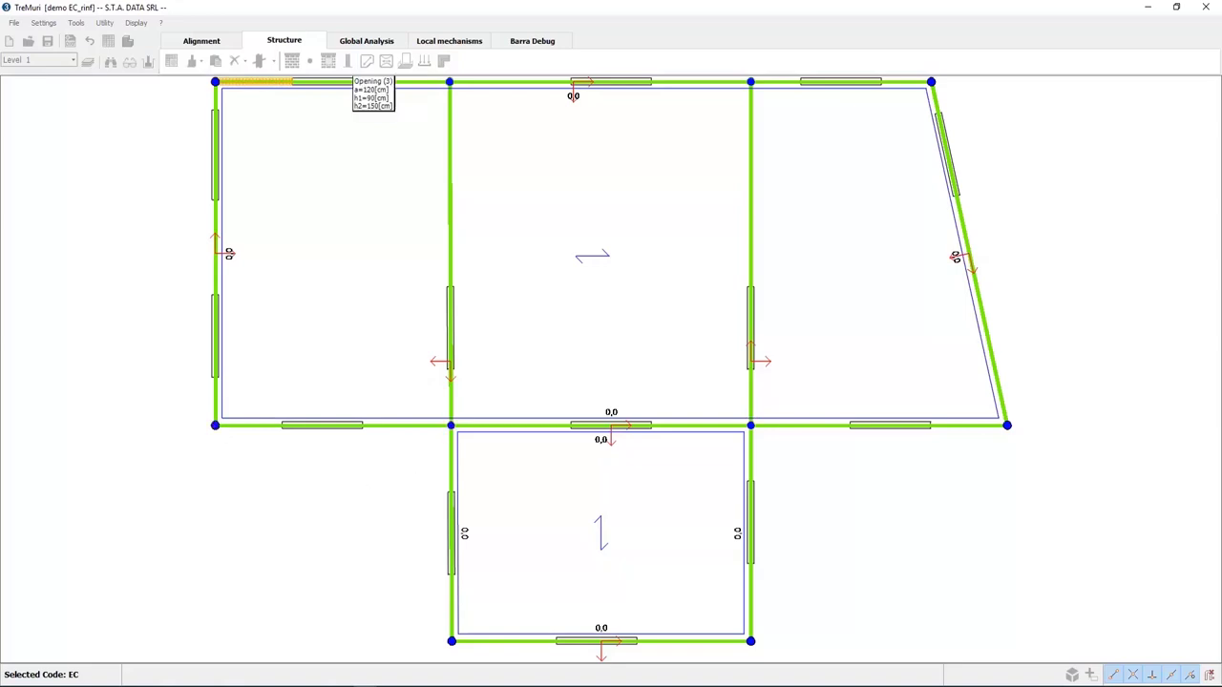
right_click(611, 222)
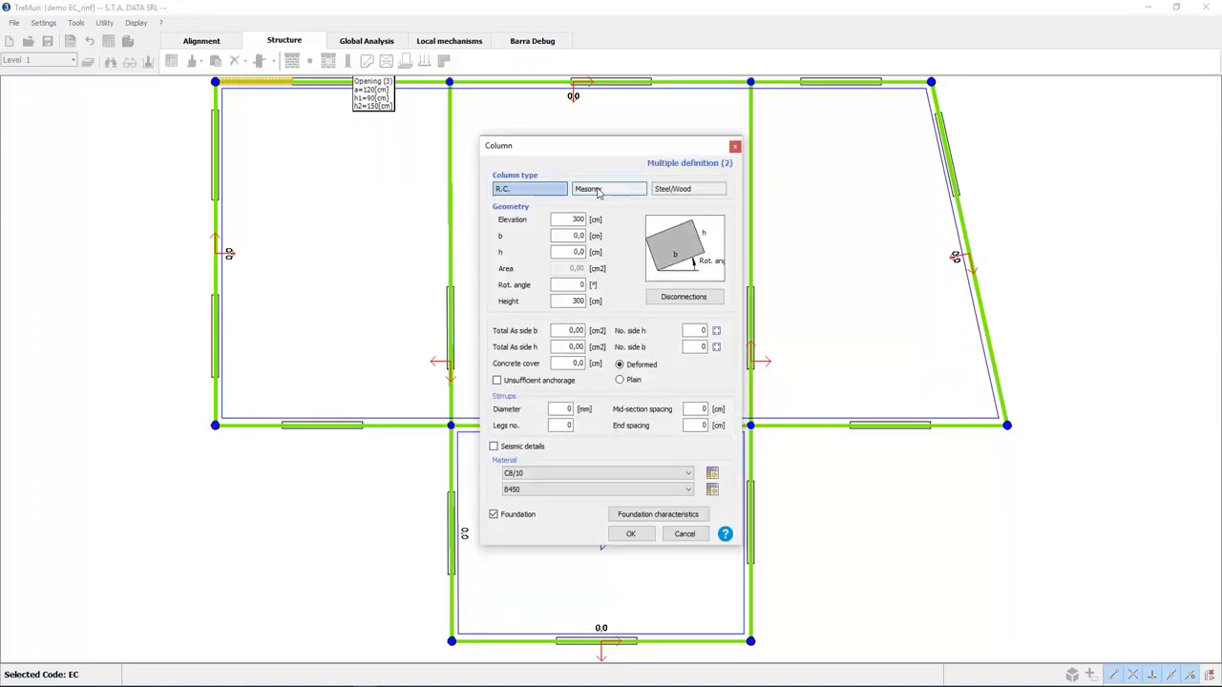
left_click(574, 235)
double_click(574, 235)
type("30")
key("Tab")
type("30")
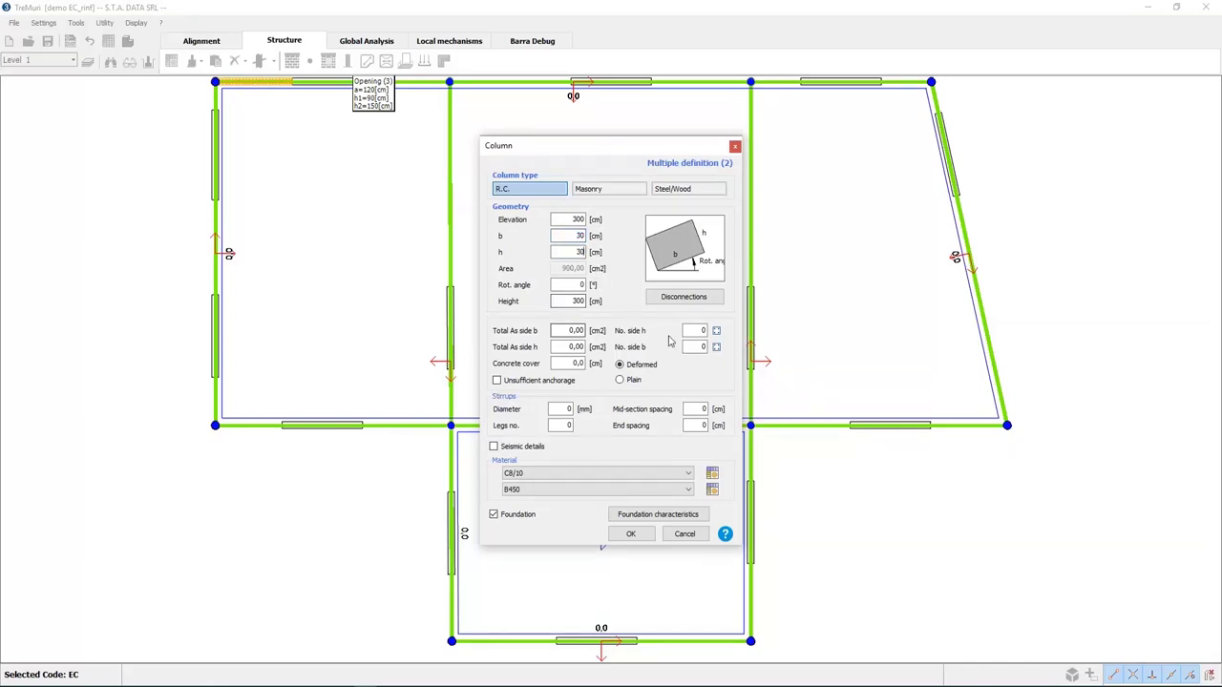
- Reinforce the columns with 4 bars of 16 mm diameter on side h and on side b
left_click(717, 330)
type("4")
key("Tab")
type("1")
left_click(591, 376)
left_click(717, 347)
type("4")
key("Tab")
type("16")
left_click(590, 376)
- Set the column stirrups to 8 mm diameter, 20 cm spacing and 3 legs
double_click(565, 408)
type("8")
double_click(697, 409)
type("20")
double_click(562, 425)
type("3")
- Assign C20/25 concrete and a 3 cm concrete cover to the two columns and confirm their definition
left_click(580, 474)
scroll(579, 487, "up", 3)
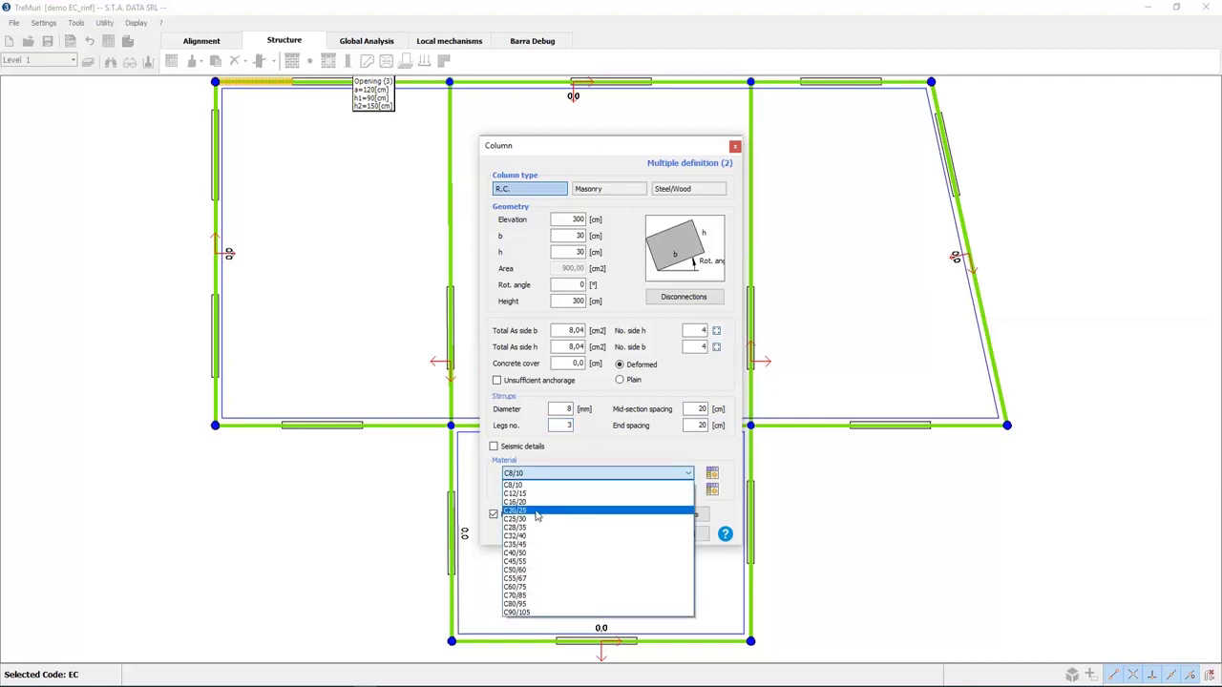
left_click(536, 514)
left_click(630, 535)
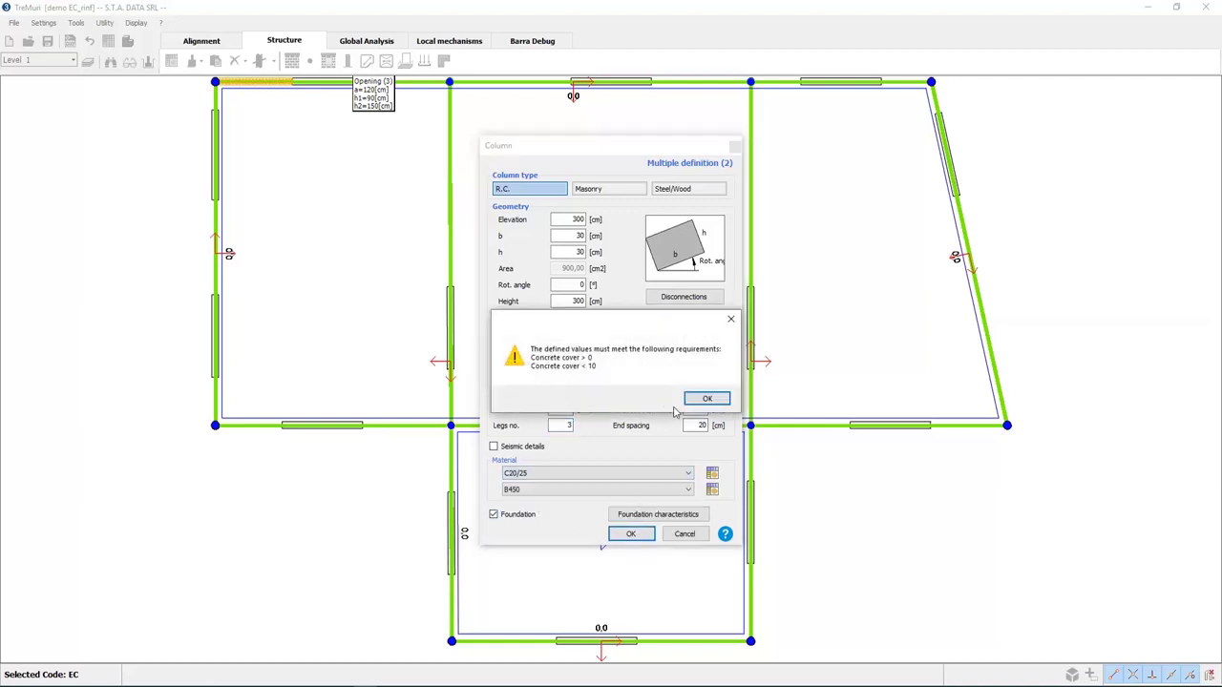
left_click(709, 401)
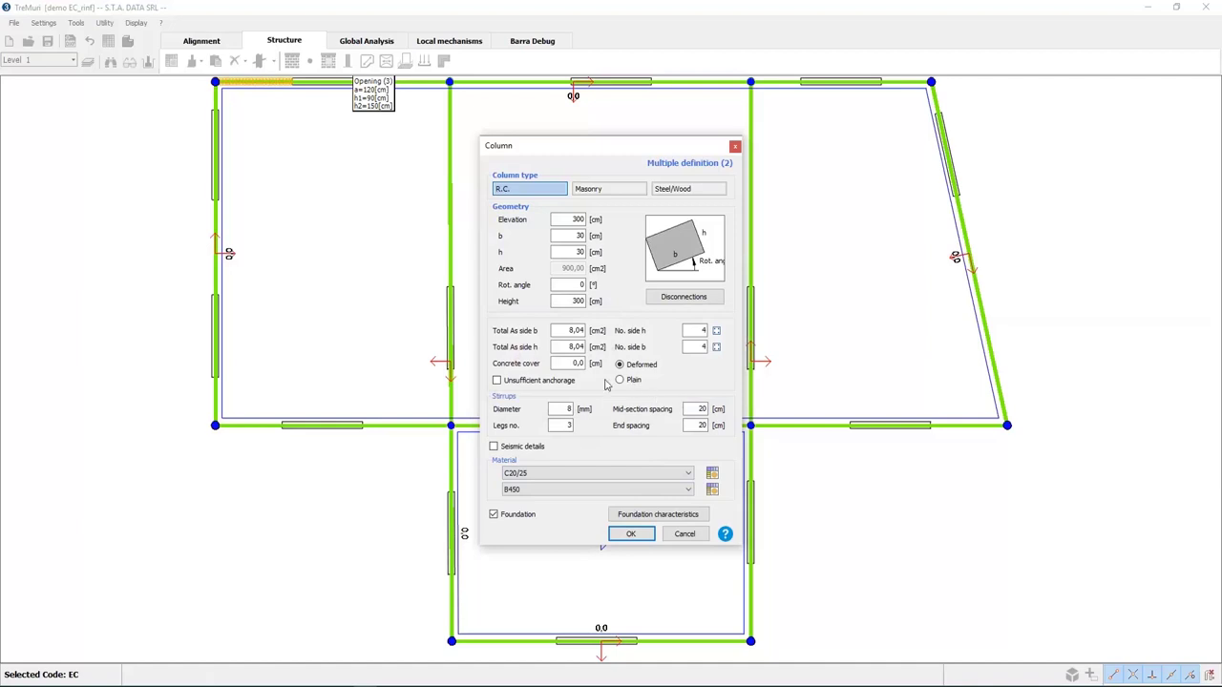
double_click(575, 364)
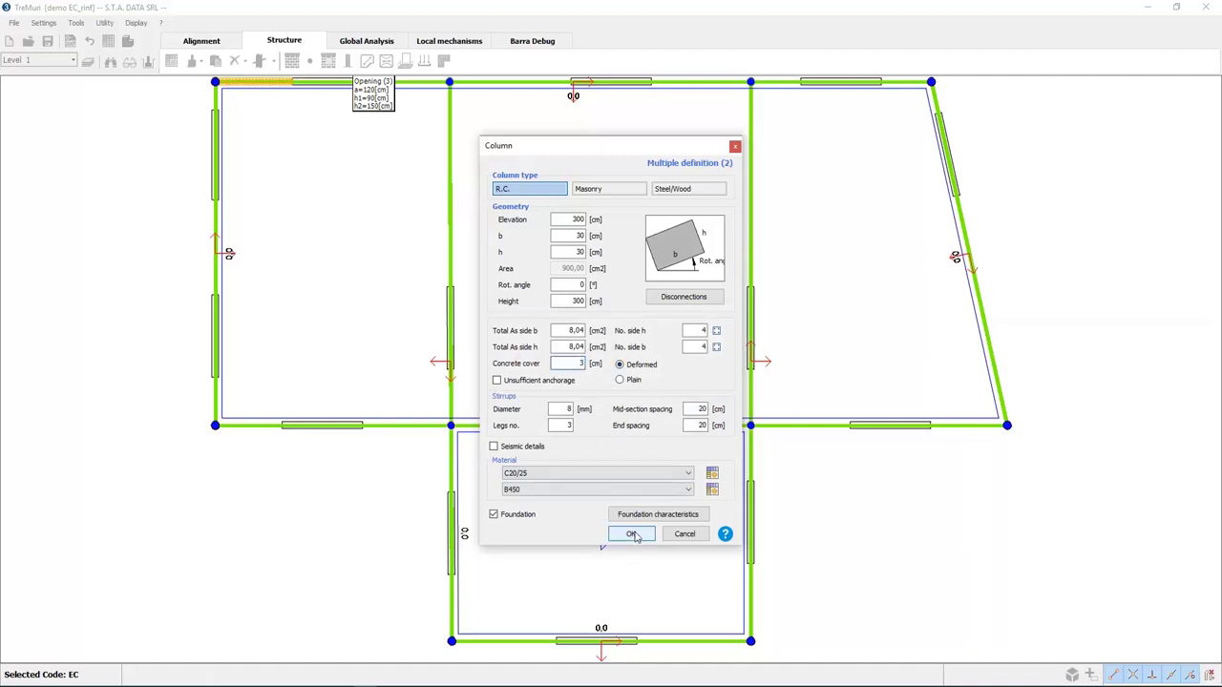
key("Return")
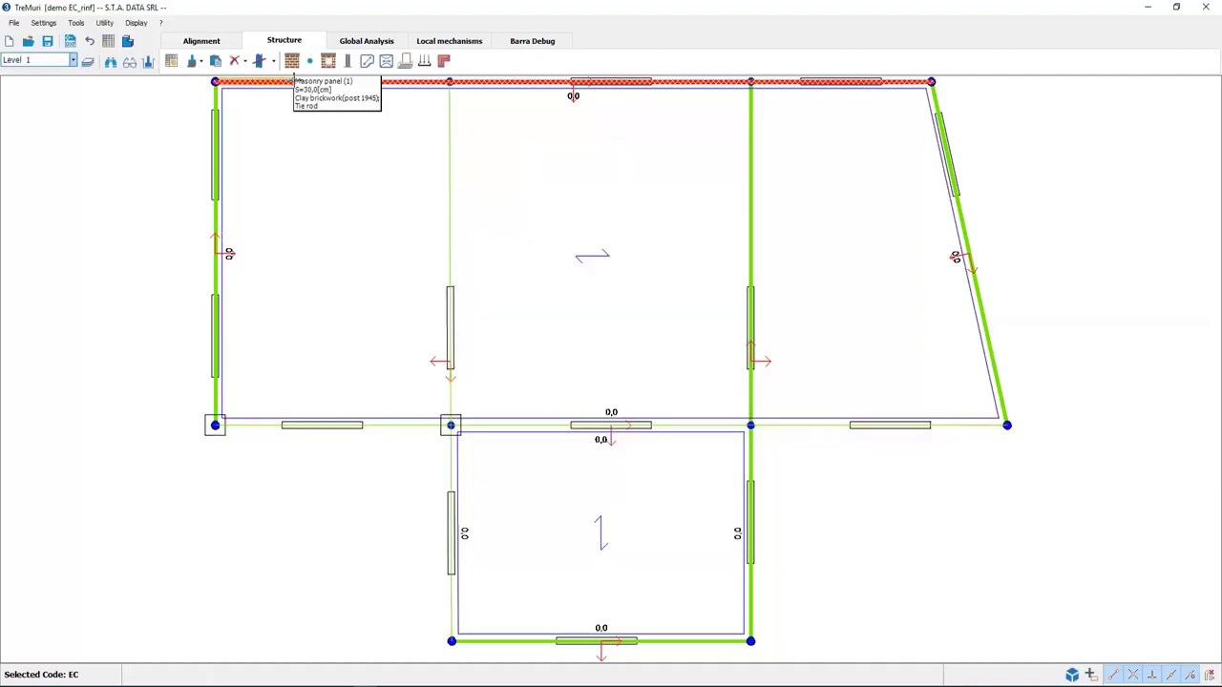
- Redefine the wall between the two new columns as masonry panel + R.C. tie beam with a 30 x 30 cm beam section
right_click(255, 424)
left_click(272, 437)
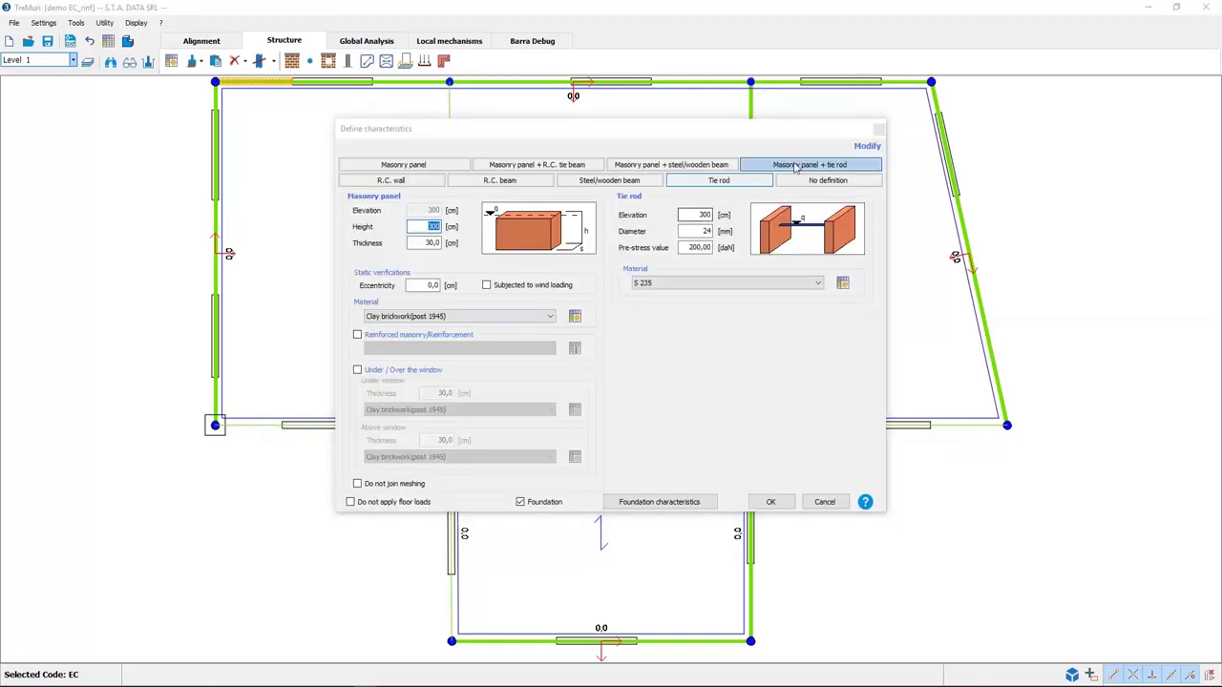
left_click(577, 169)
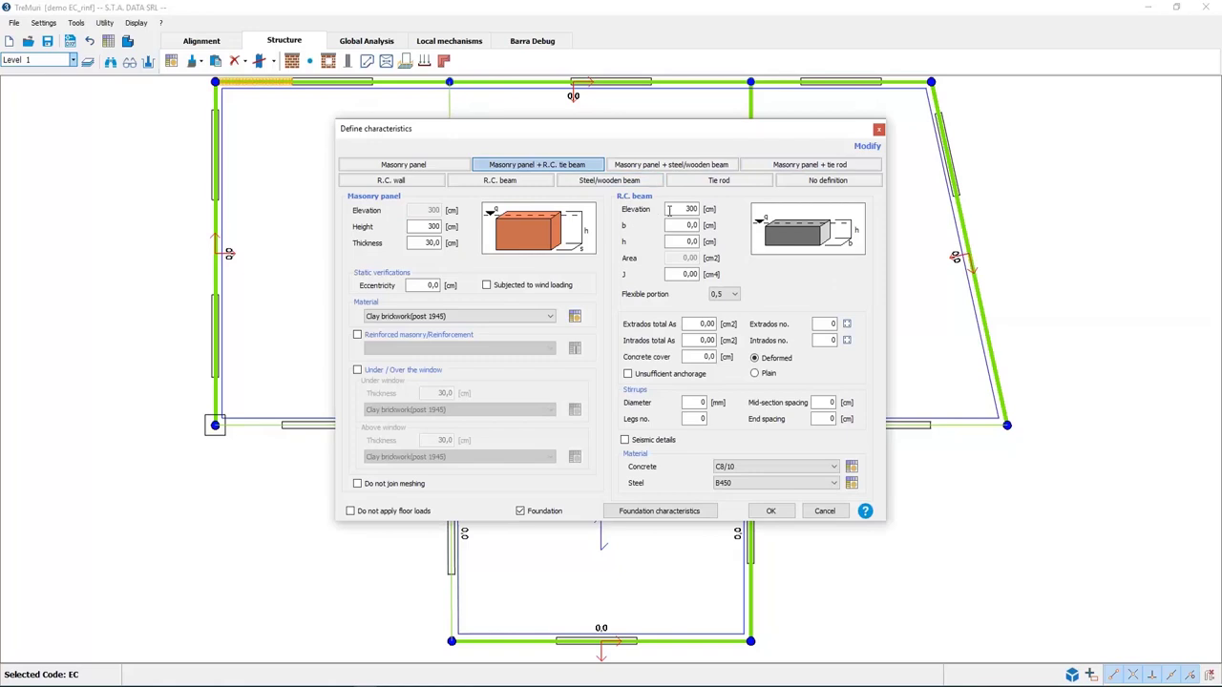
left_click_drag(678, 226, 706, 241)
type("30")
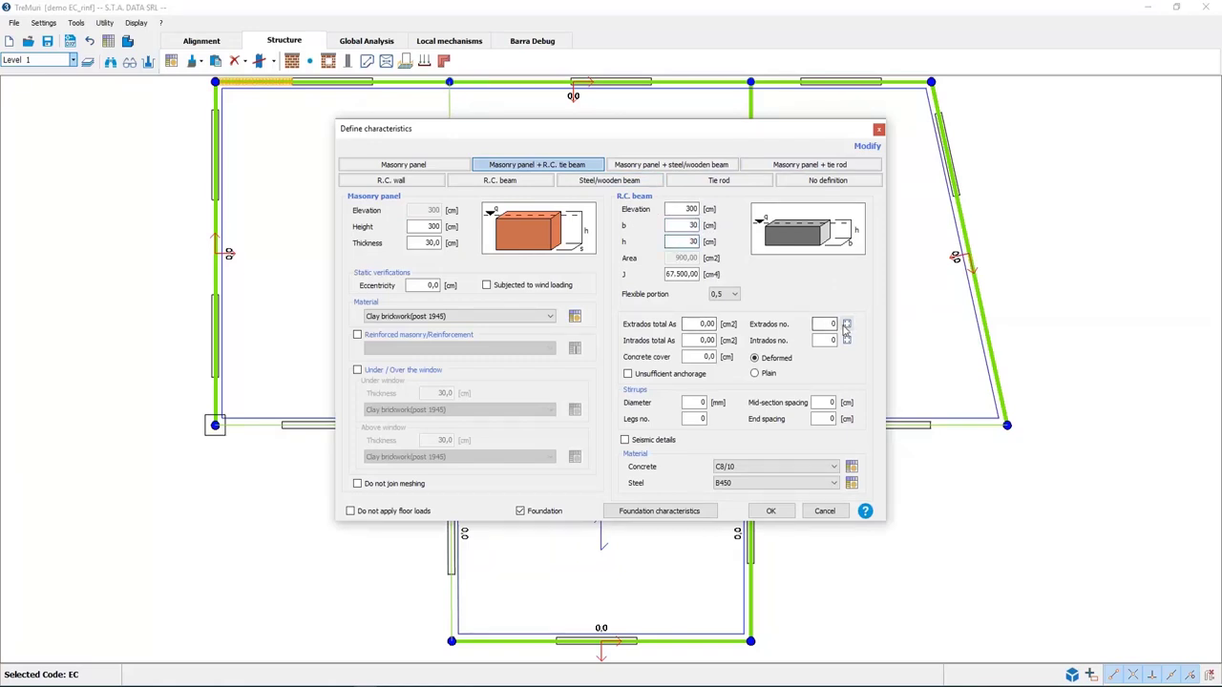
- Reinforce the tie beam's extrados and intrados with 4 bars of 12 mm diameter each
left_click(846, 325)
left_click_drag(635, 333, 668, 336)
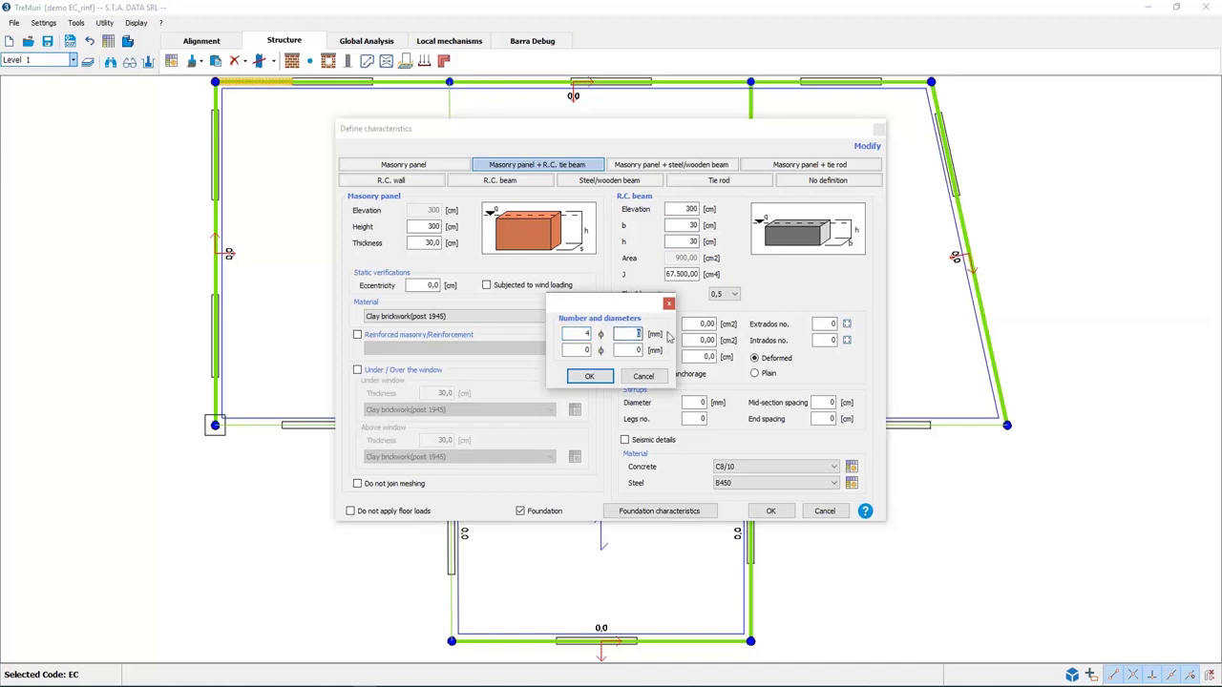
left_click(589, 376)
left_click(846, 340)
left_click_drag(621, 337, 716, 356)
type("12")
left_click(581, 378)
- Give the tie beam a 3 cm cover, 8 mm stirrups with 2 legs and a stronger concrete class, and confirm the wall definition
type("3")
left_click_drag(703, 402, 736, 402)
left_click_drag(819, 402, 841, 403)
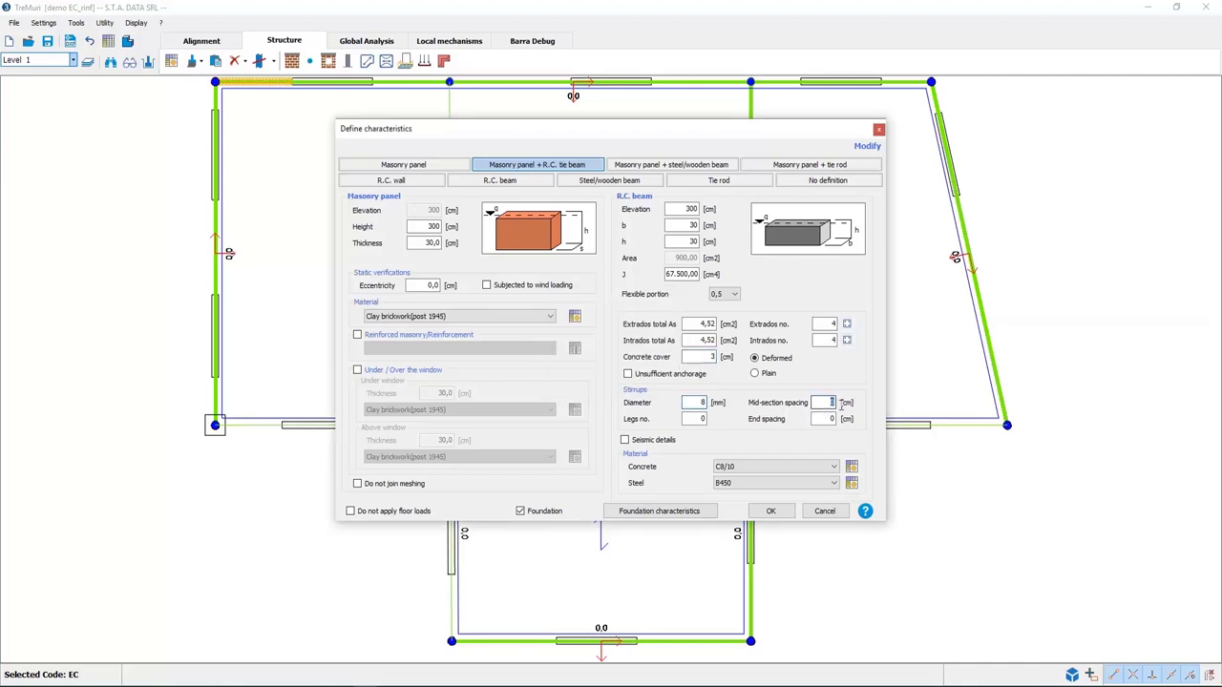
double_click(702, 419)
type("2")
left_click(833, 465)
left_click(741, 506)
left_click(770, 512)
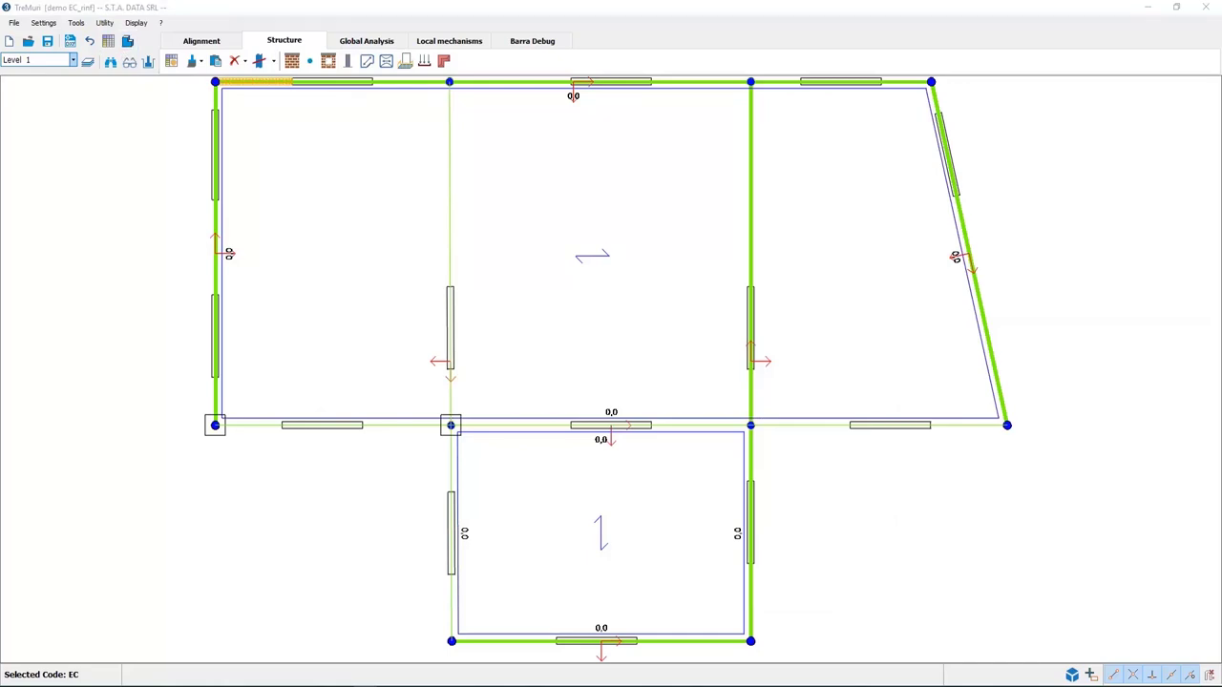
- Inspect the new columns and tie beam in the 3D model view from several angles, and close the view
left_click_drag(9, 246, 518, 170)
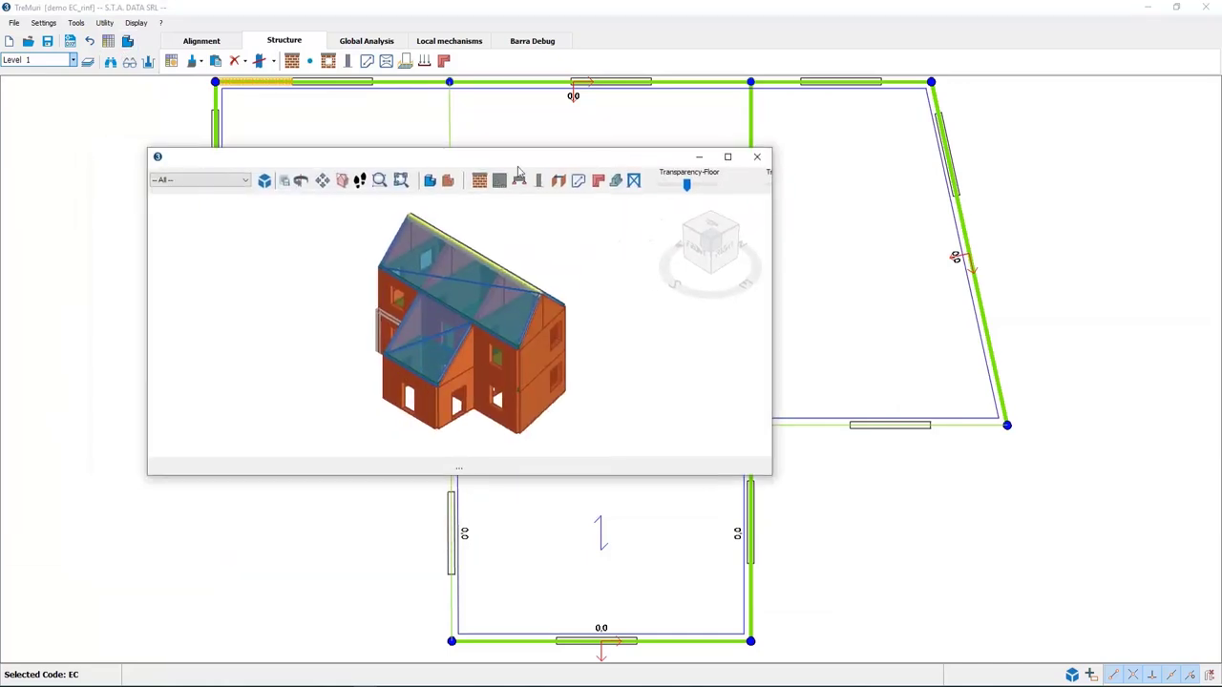
left_click(728, 156)
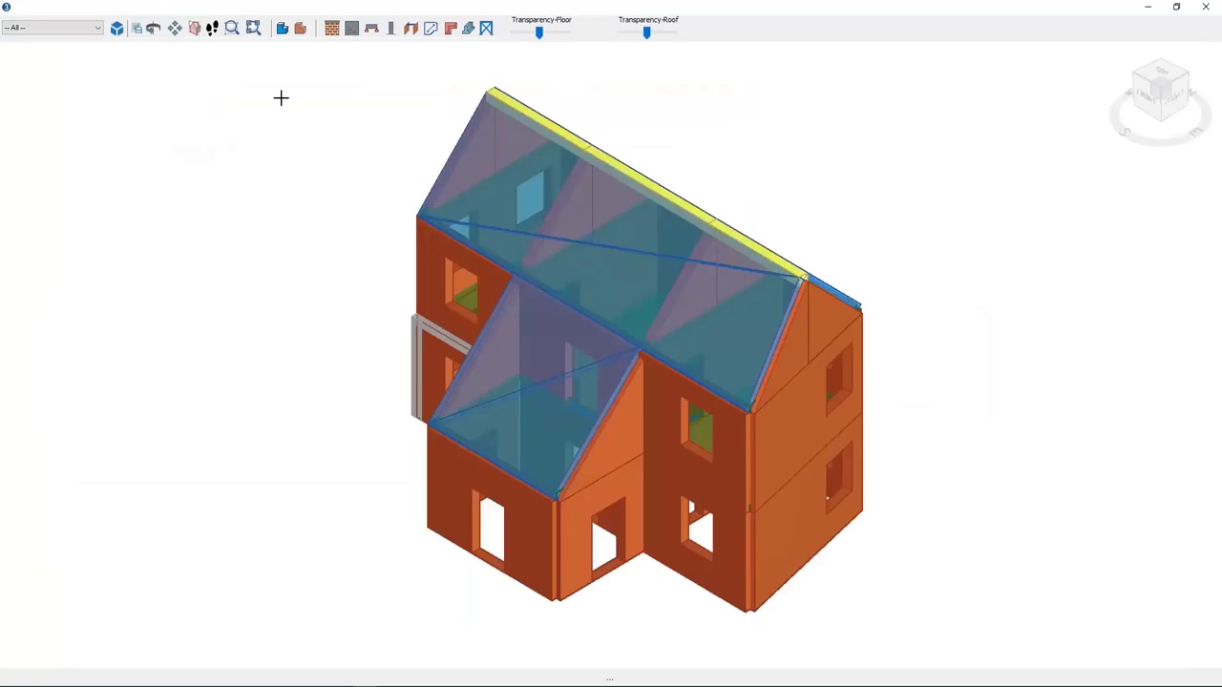
left_click(153, 29)
left_click_drag(633, 401, 560, 492)
scroll(518, 469, "up", 5)
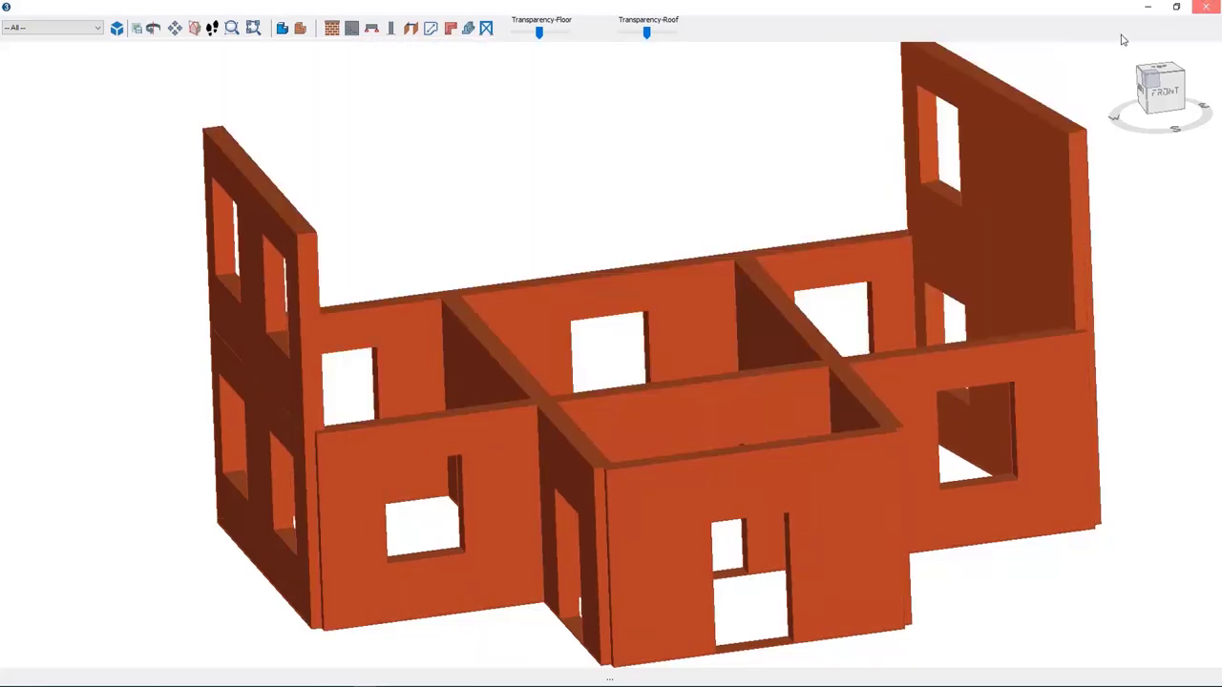
left_click(1205, 7)
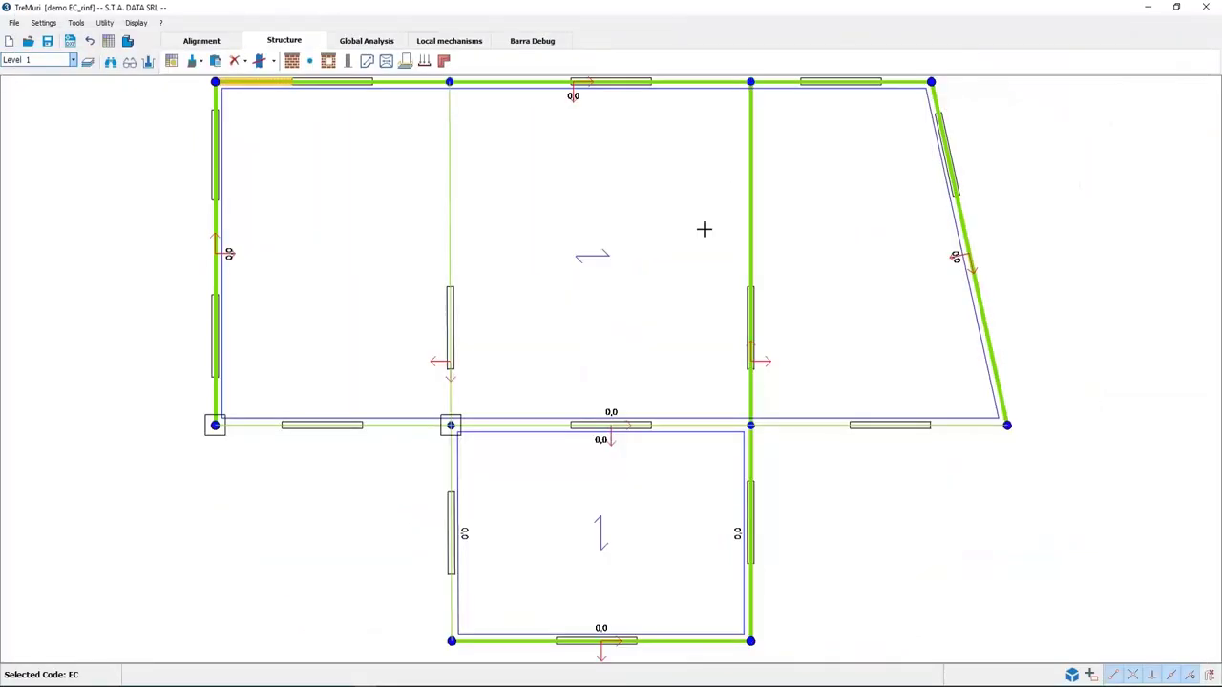
- Insert a node at the midpoint of the left outer wall, between its two openings
left_click(349, 62)
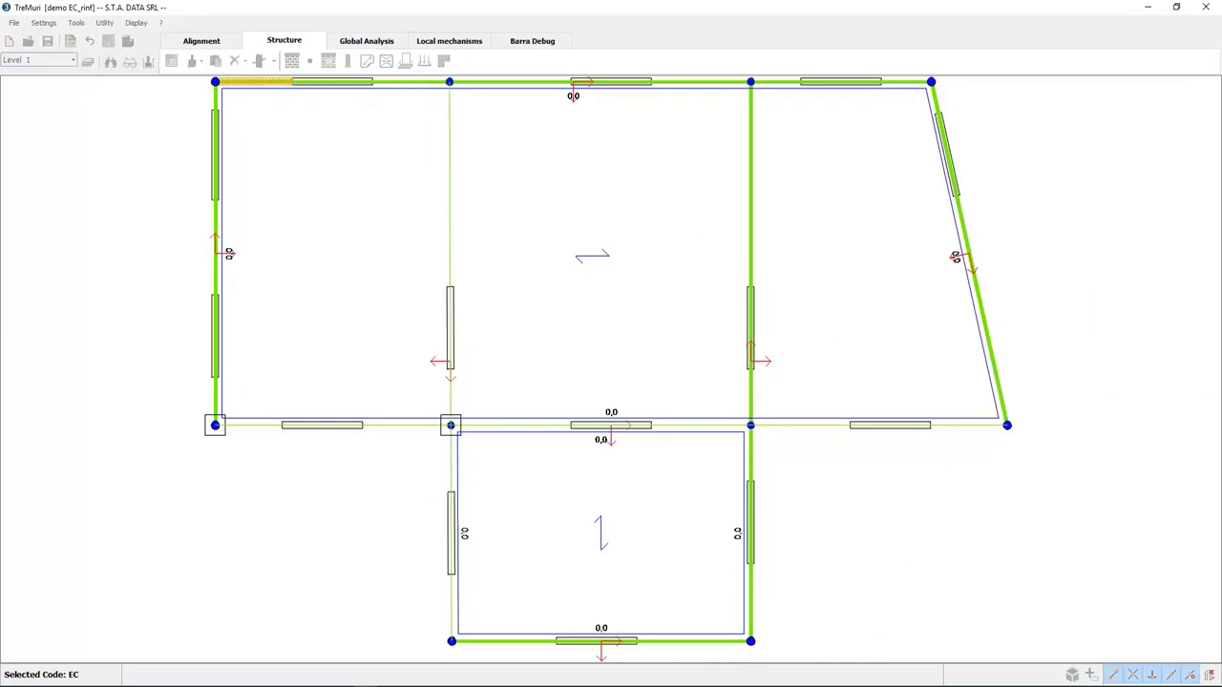
key("Escape")
middle_click_drag(303, 221, 322, 226)
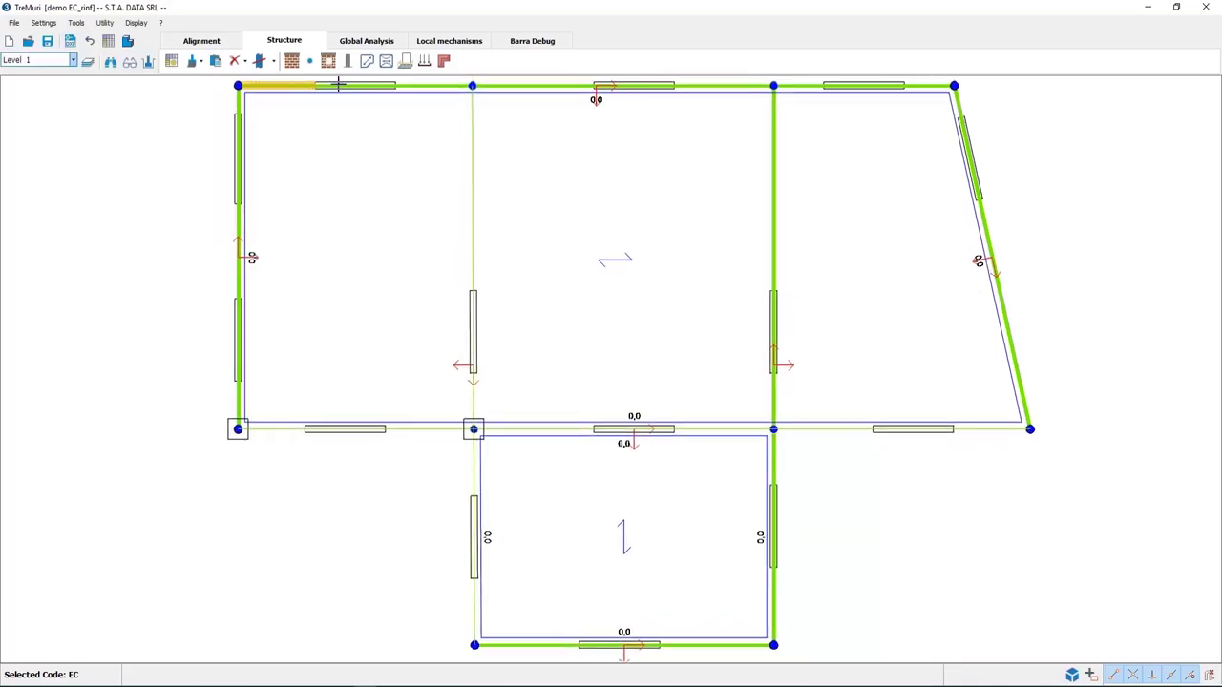
left_click(310, 62)
left_click(238, 257)
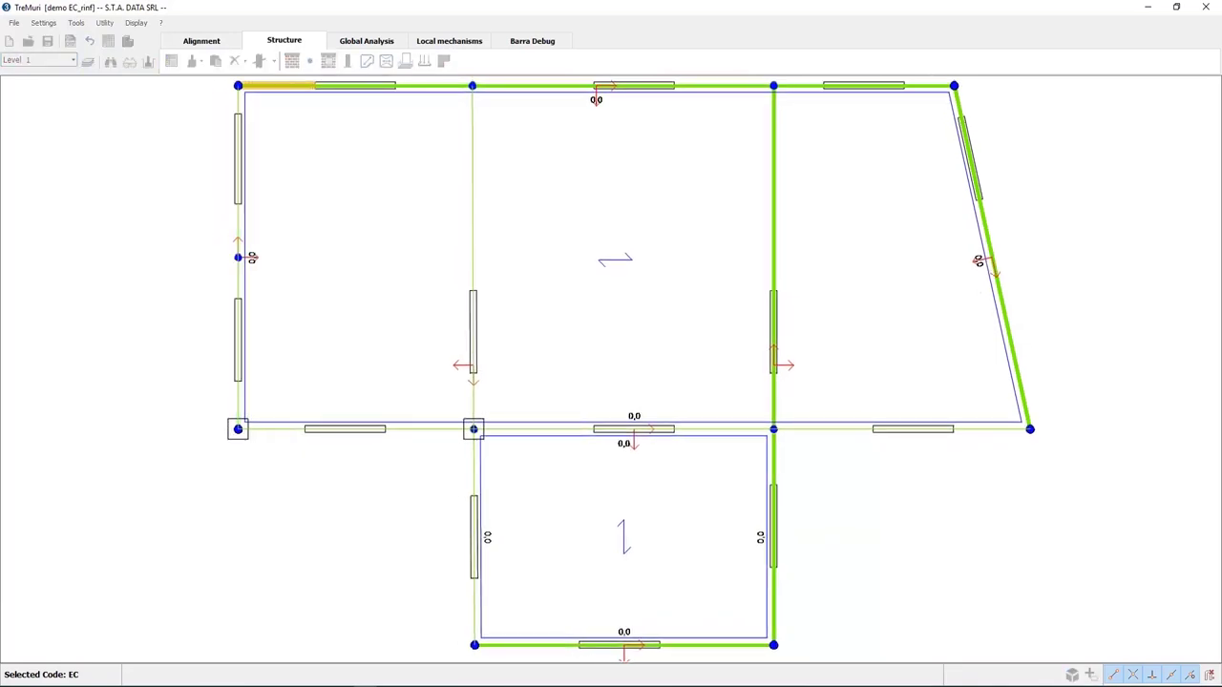
- Place an R.C. column of 30 x 30 cm in C20/25 at the new midpoint node of the left outer wall
left_click(347, 61)
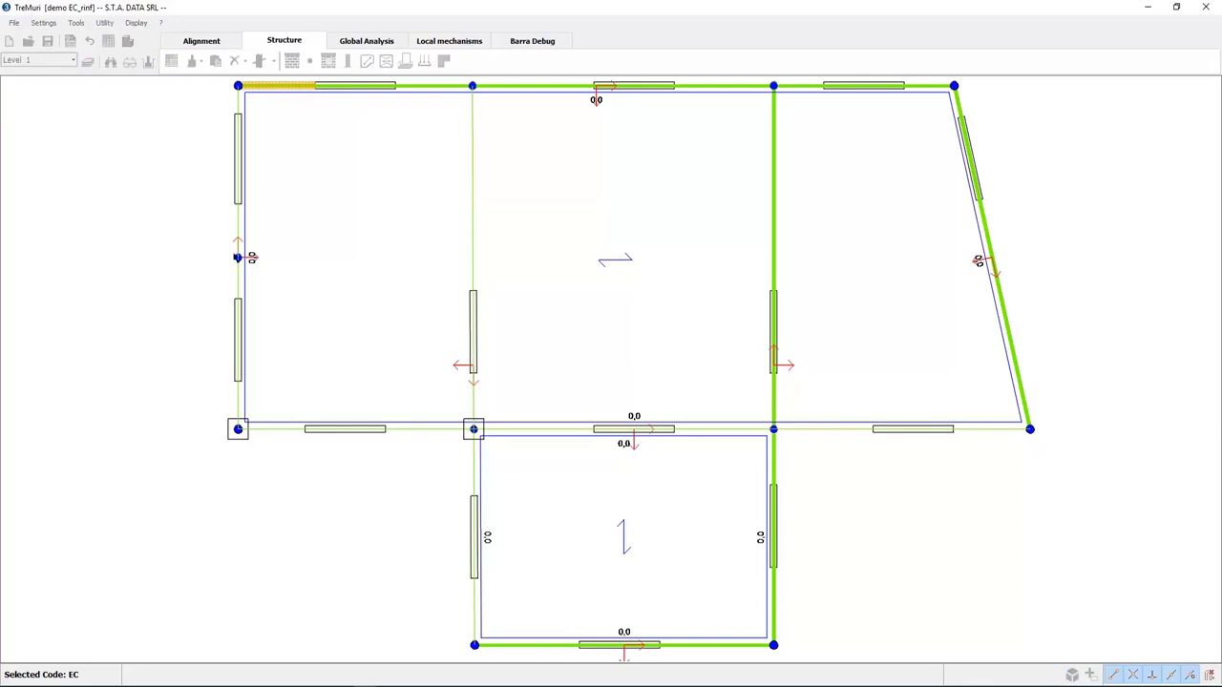
left_click(238, 257)
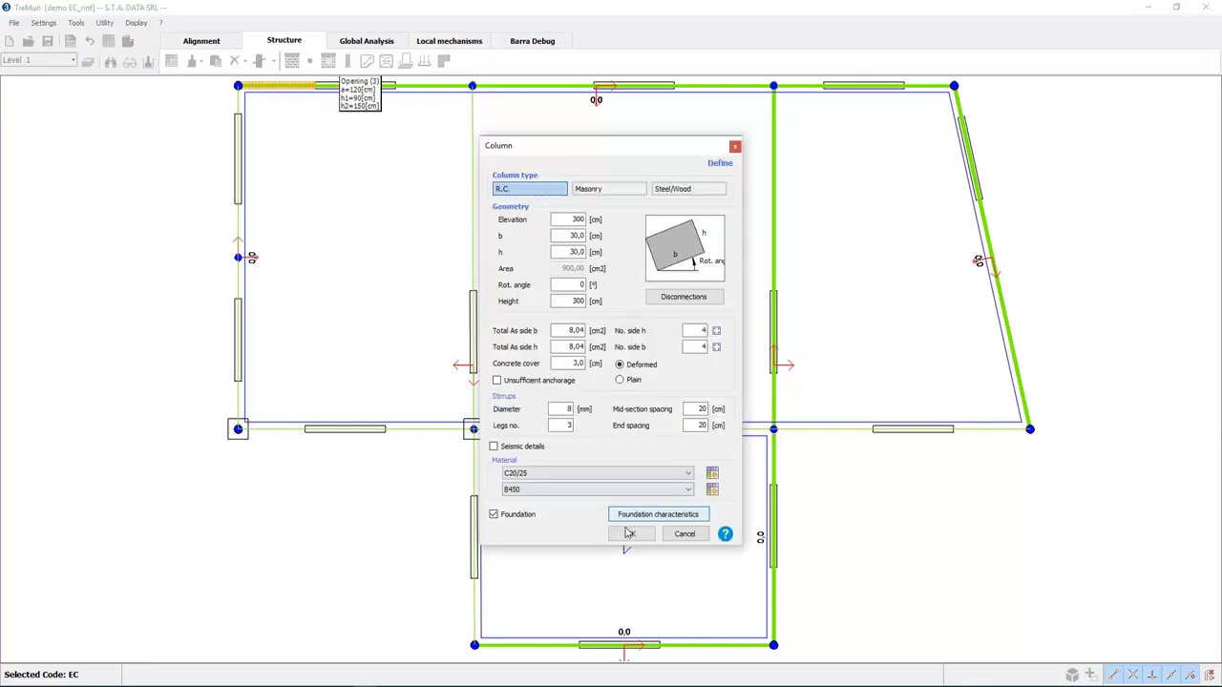
key("Return")
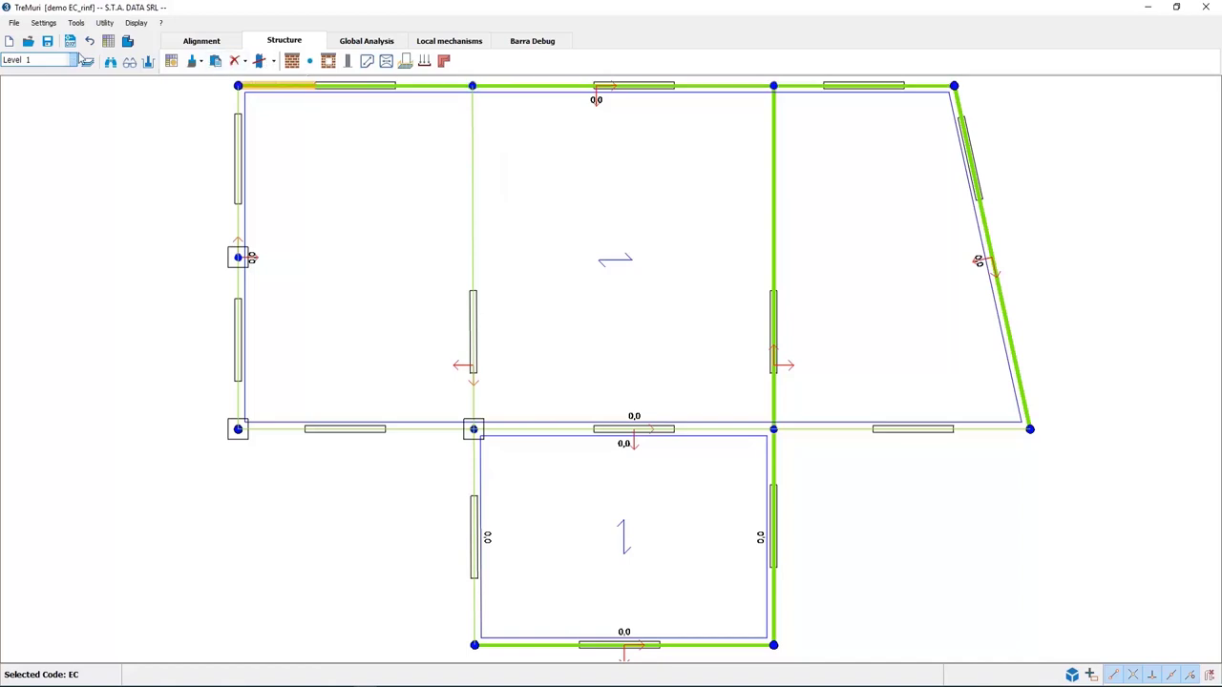
- Open the 3D model view full screen and orbit it to examine the column added in the left outer wall
left_click(129, 42)
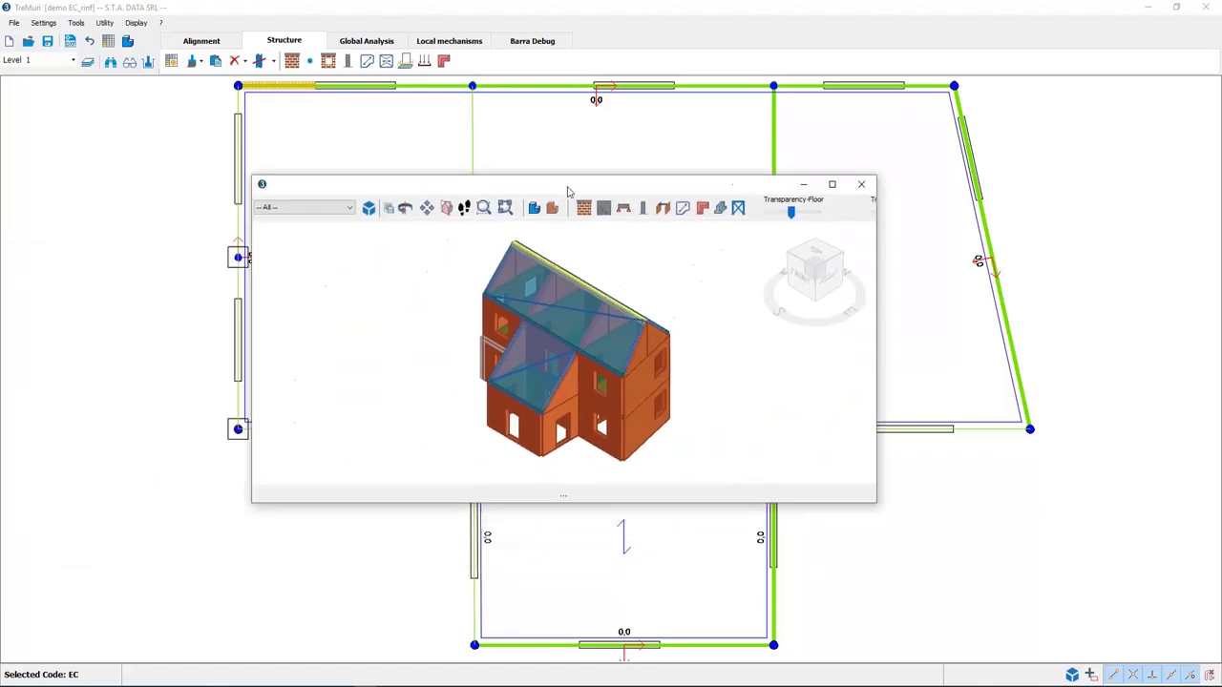
left_click(836, 183)
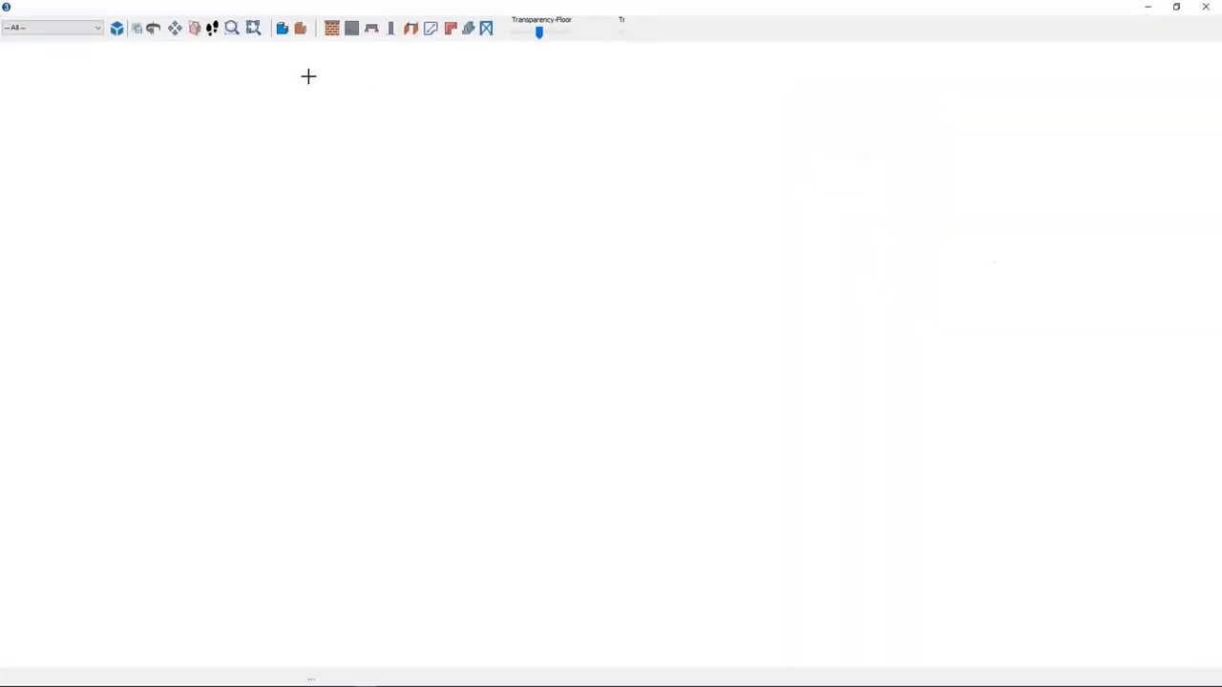
left_click(154, 31)
left_click_drag(505, 464, 455, 406)
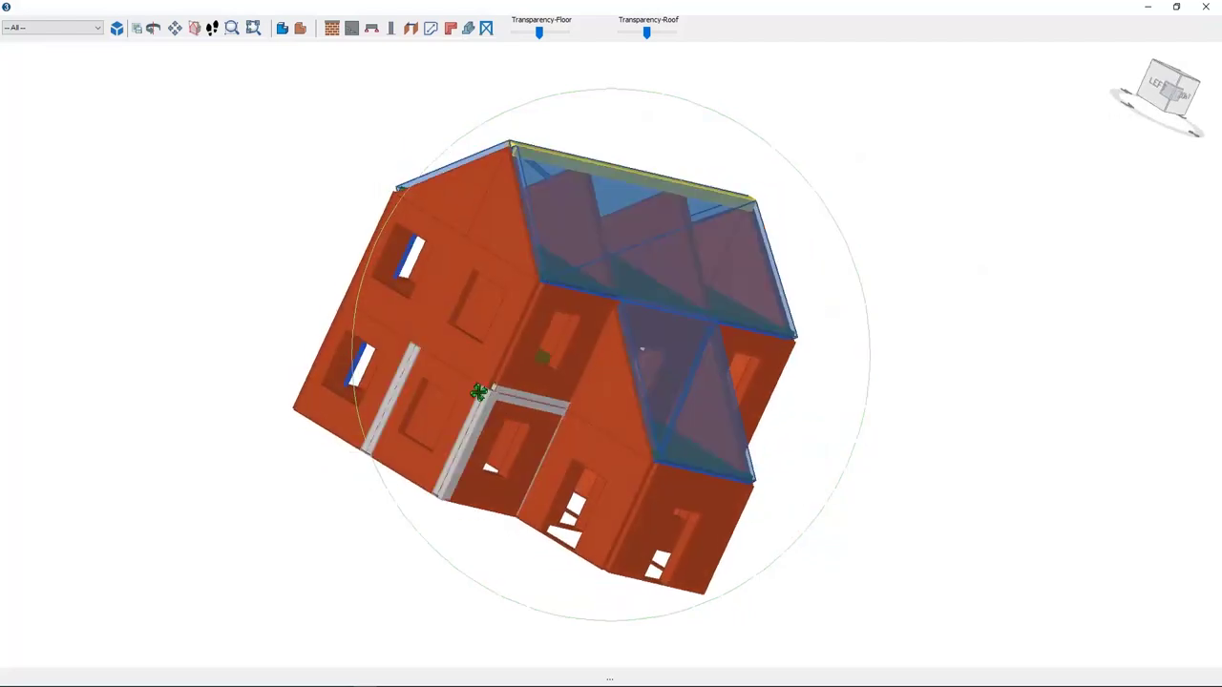